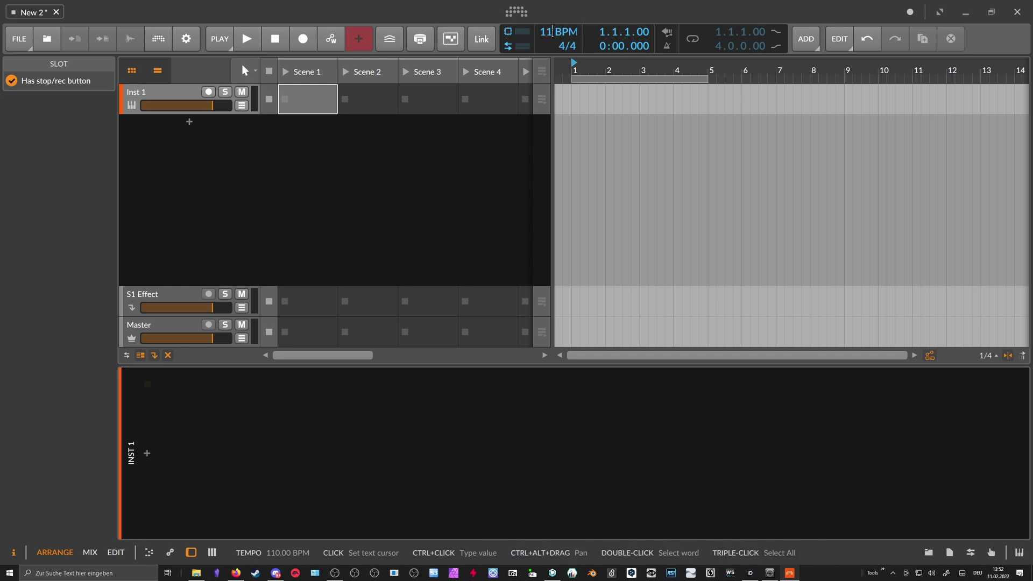
Set the tempo to 115 BPM and create a four-bar clip from bar 1 on the instrument track
key("Return")
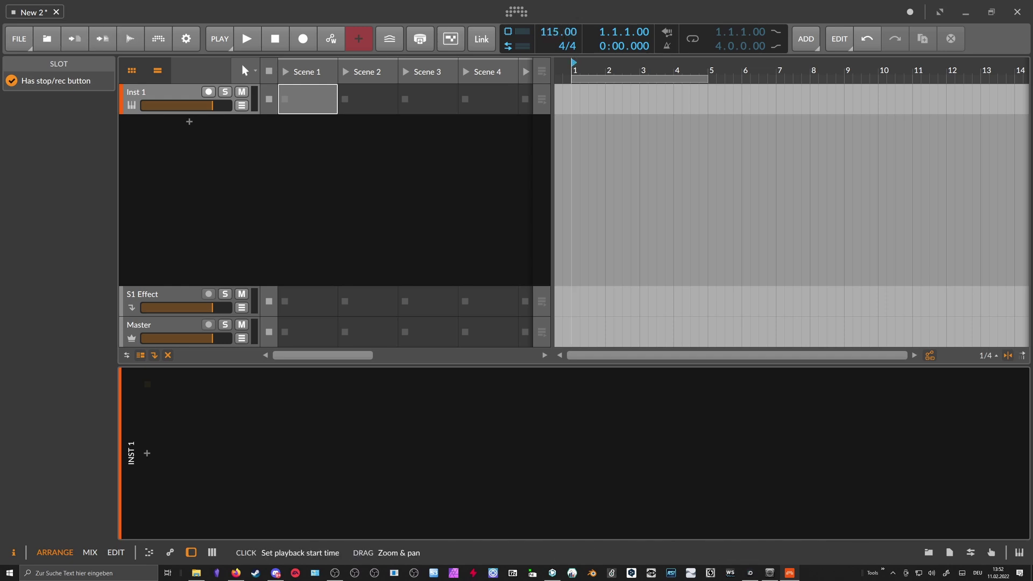
double_click(583, 99)
left_click_drag(605, 91, 707, 90)
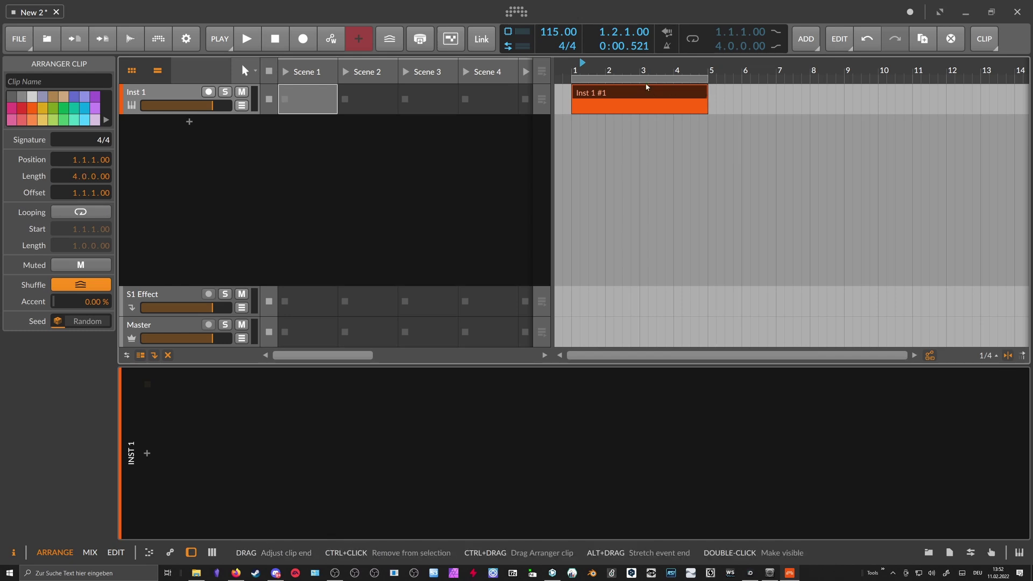
left_click(572, 70)
left_click_drag(590, 71, 590, 80)
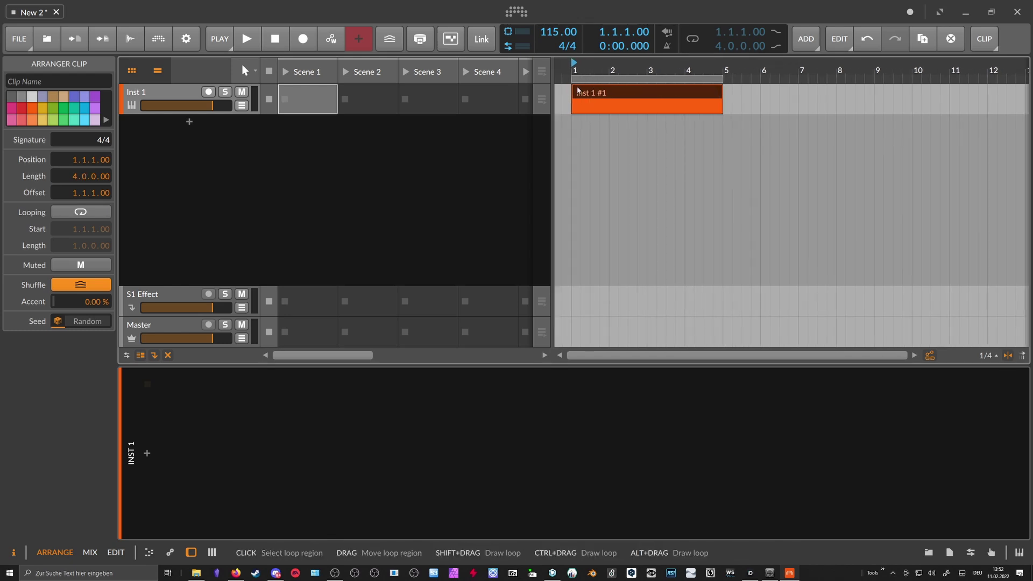
Insert Bitwig's Polysynth device on the instrument track and arm the track for recording
left_click(177, 96)
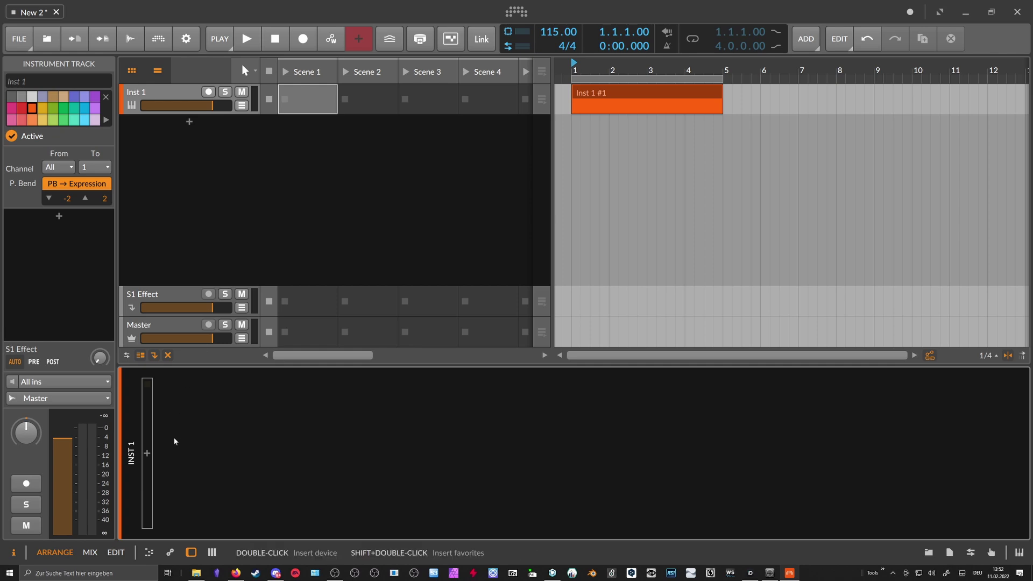
left_click(148, 454)
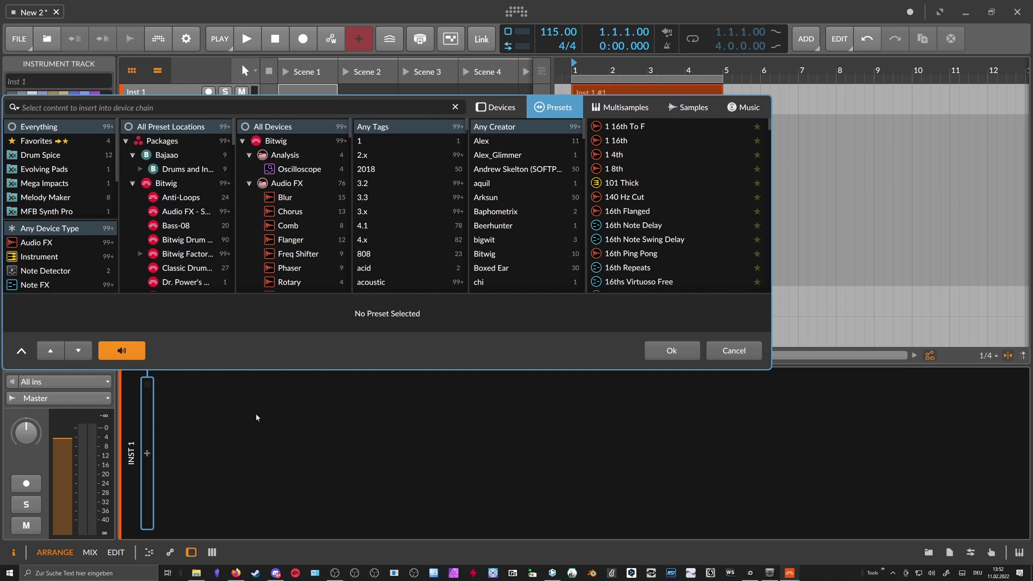
left_click(503, 111)
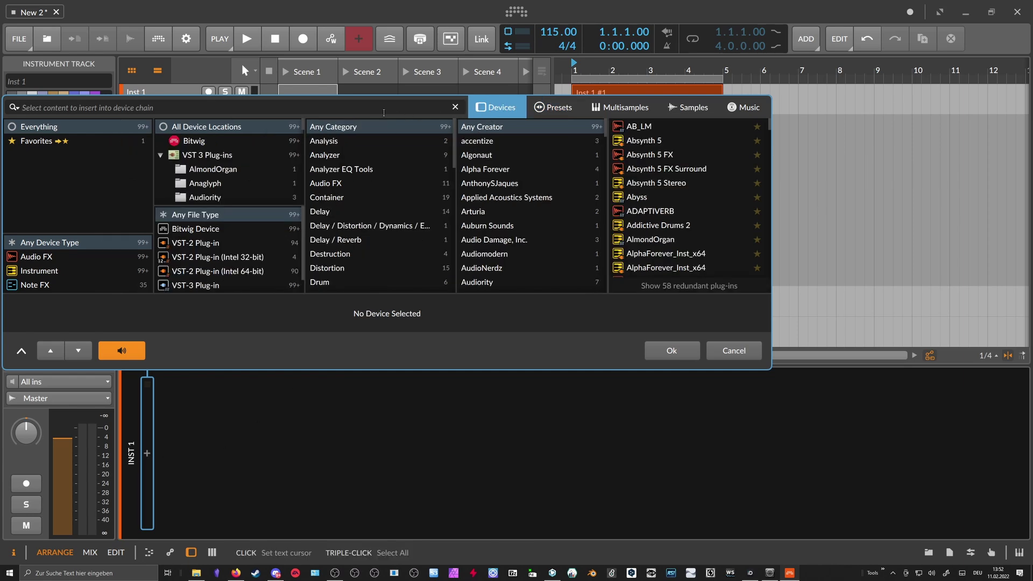
type("poly")
key("Down")
key("Down")
key("Down")
key("Down")
key("Down")
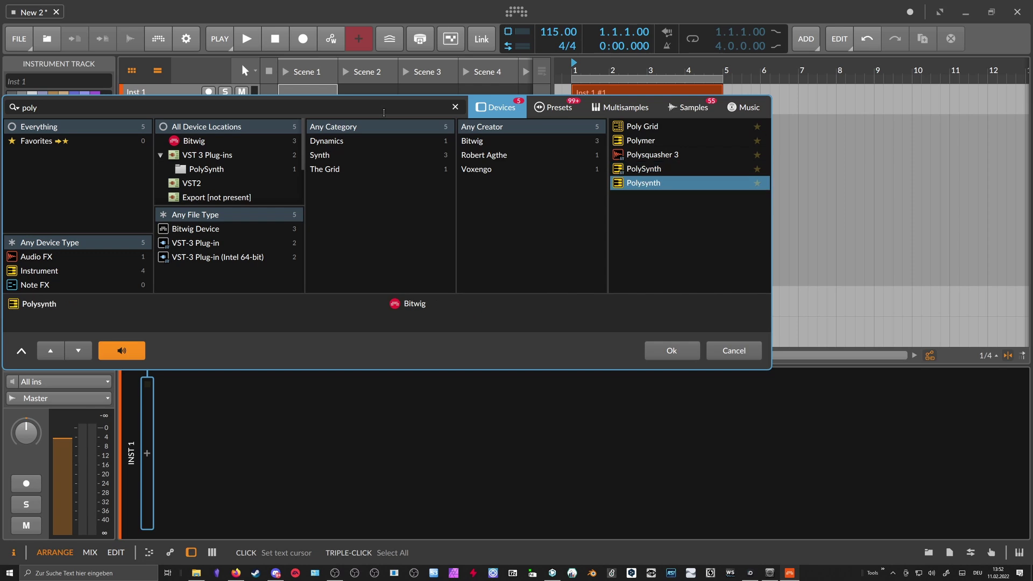
key("Return")
left_click(210, 95)
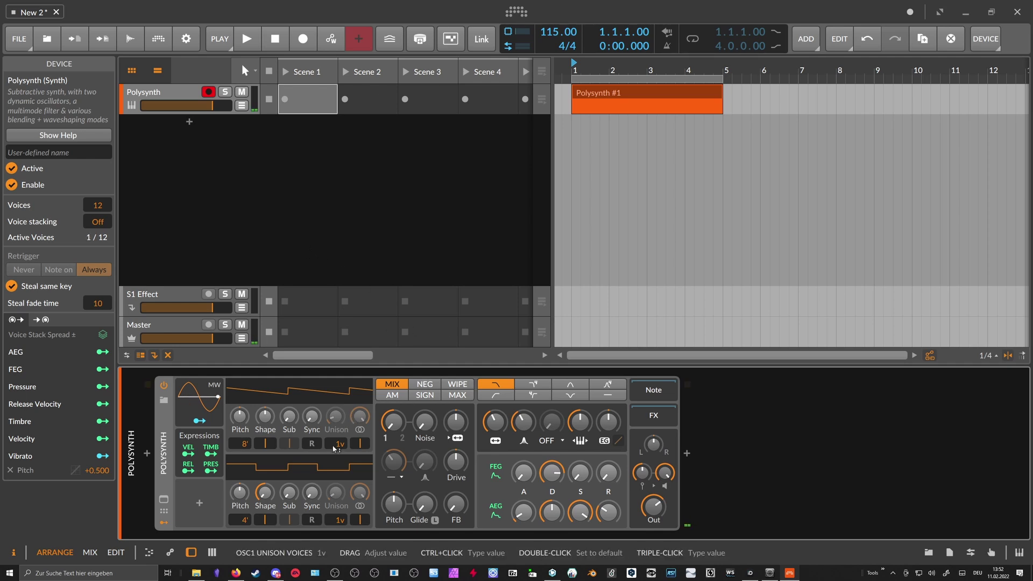
Set oscillator 1 to 16 unison voices and lengthen the attack and release of Polysynth's filter and amplitude envelopes
left_click_drag(338, 448, 336, 412)
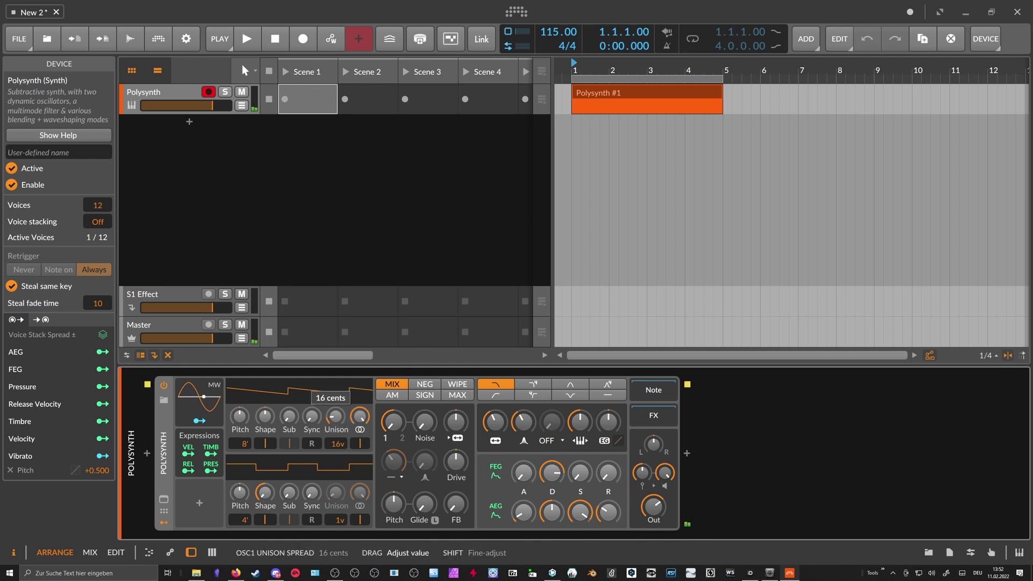
left_click_drag(609, 515, 609, 455)
left_click_drag(524, 474, 523, 472)
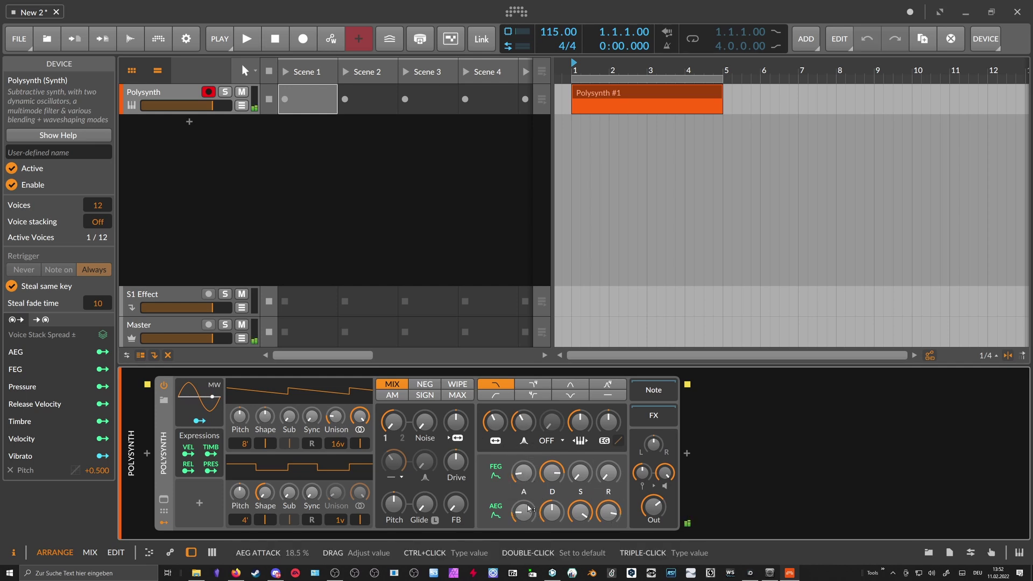
left_click_drag(608, 473, 618, 437)
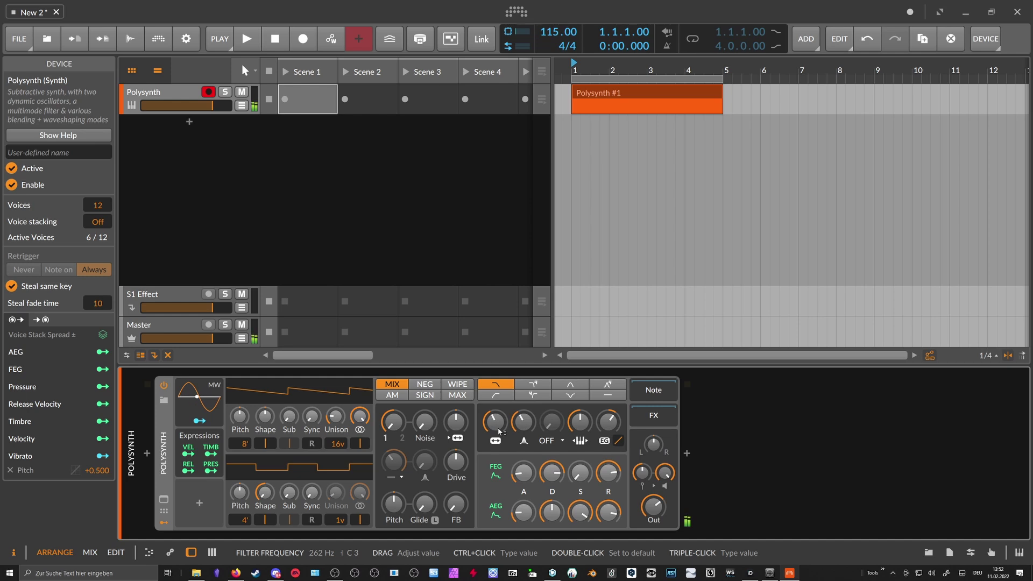
Fine-tune oscillator 1's unison spread and add a slight positive amount of filter oscillator FM
left_click_drag(335, 417, 336, 415)
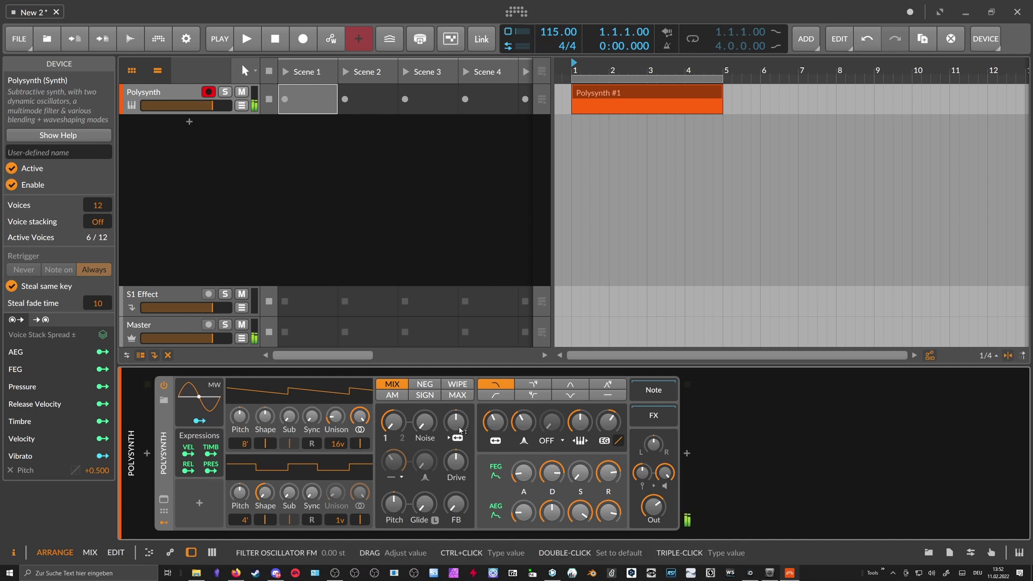
left_click_drag(455, 421, 456, 420)
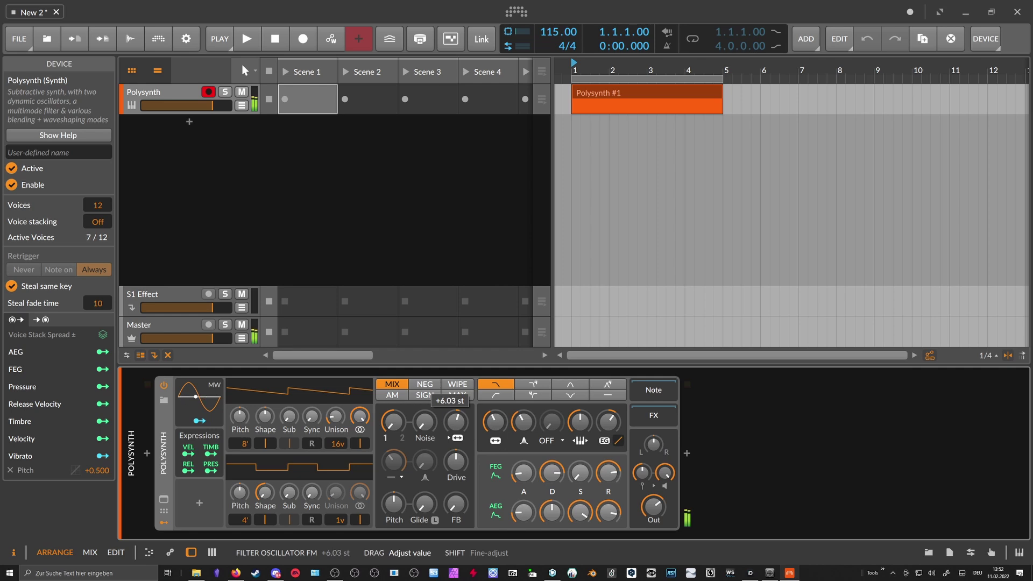
left_click_drag(456, 421, 456, 421)
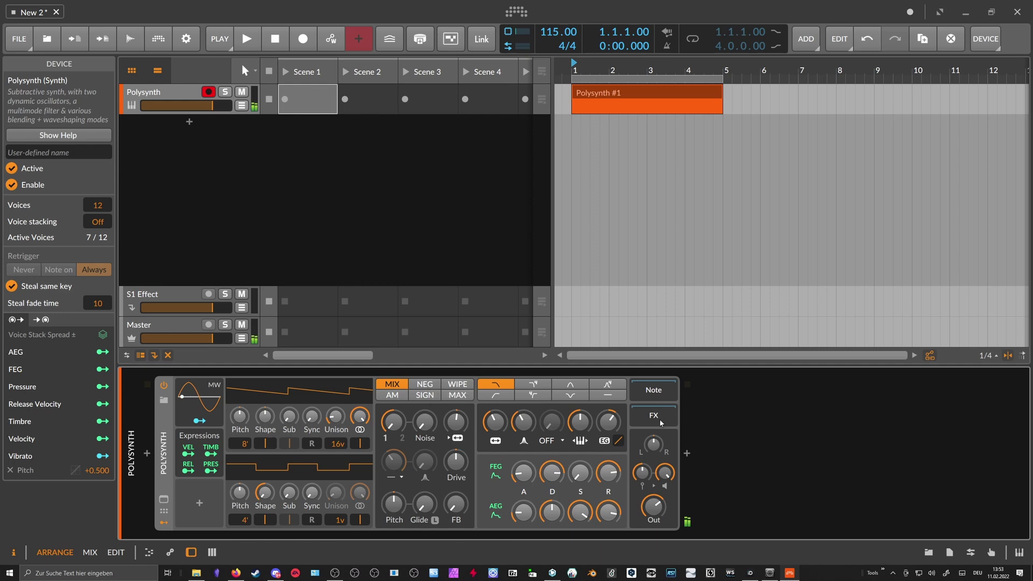
Add a Rotary effect after Polysynth in the device chain
left_click(686, 454)
type("rot")
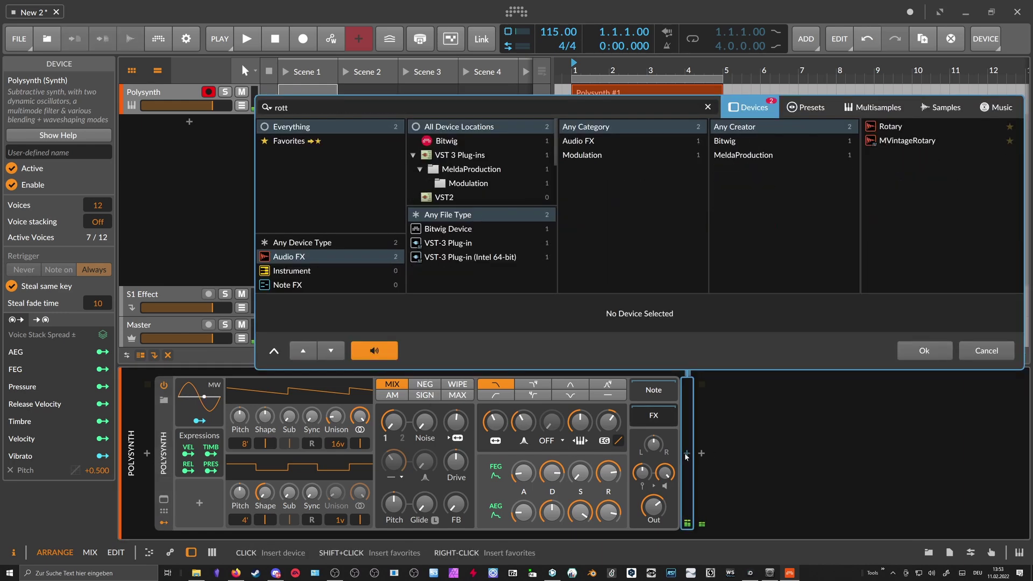
key("Return")
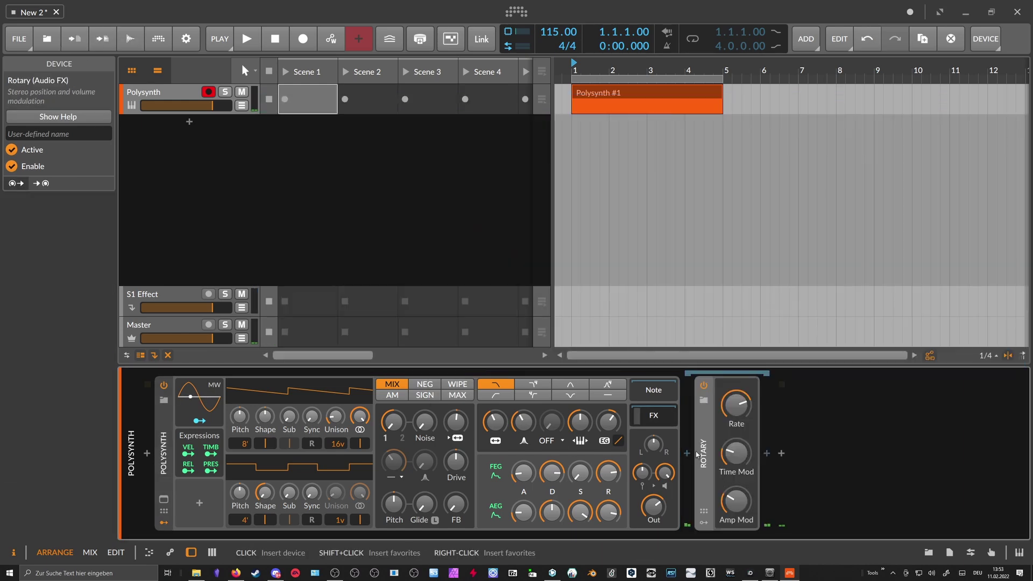
Slow down the Rotary rate, adjust its amp modulation, and set its time modulation to about 0.92 ms
left_click_drag(736, 501, 736, 417)
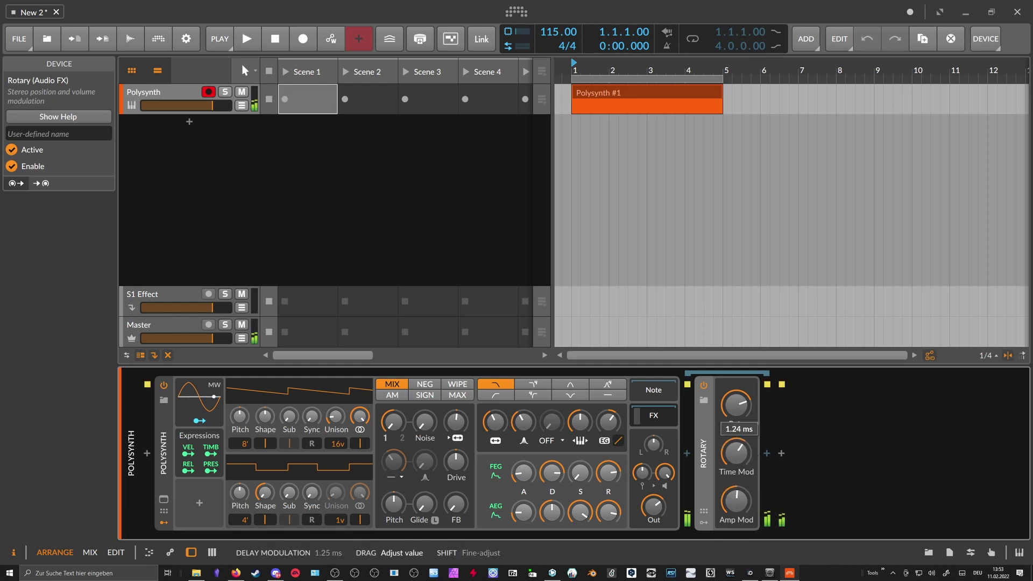
left_click_drag(736, 453, 736, 458)
left_click_drag(737, 404, 736, 410)
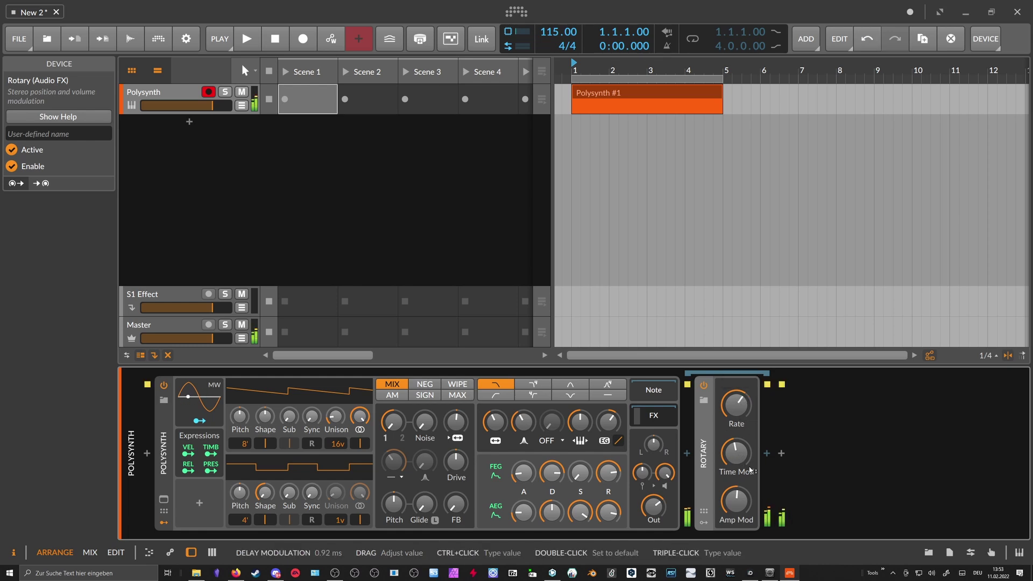
left_click_drag(736, 501, 736, 510)
left_click_drag(737, 453, 736, 455)
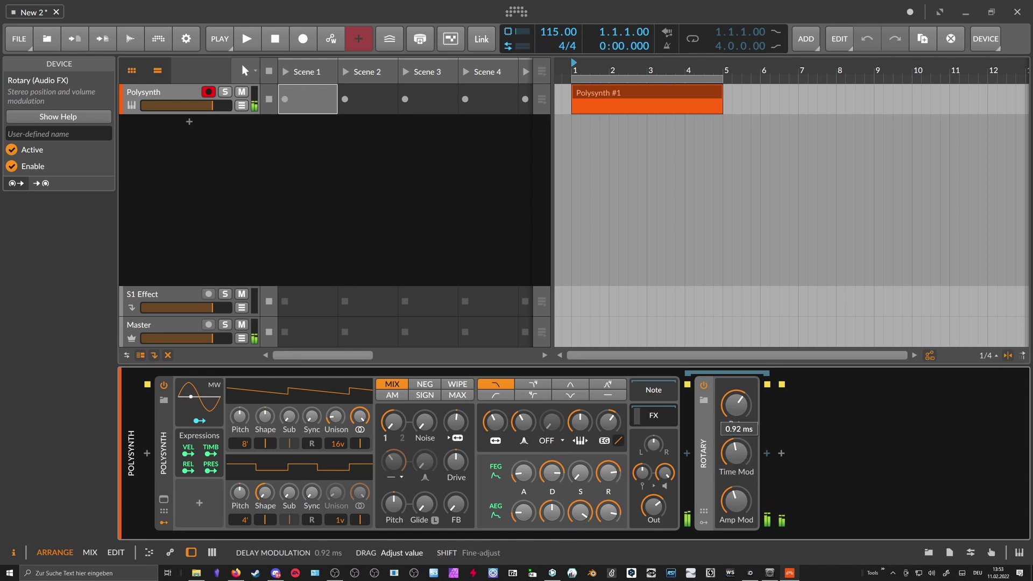
Add a Reverb after Rotary, adjust its mix, and set its decay time to about 3.07 s
left_click(766, 456)
type("reve")
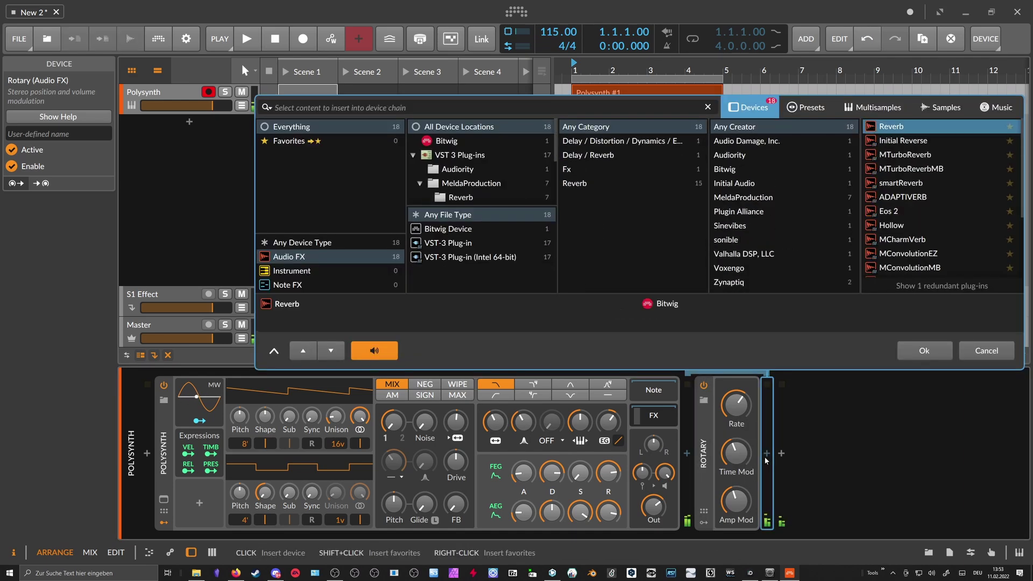
key("Return")
left_click_drag(738, 536, 824, 536)
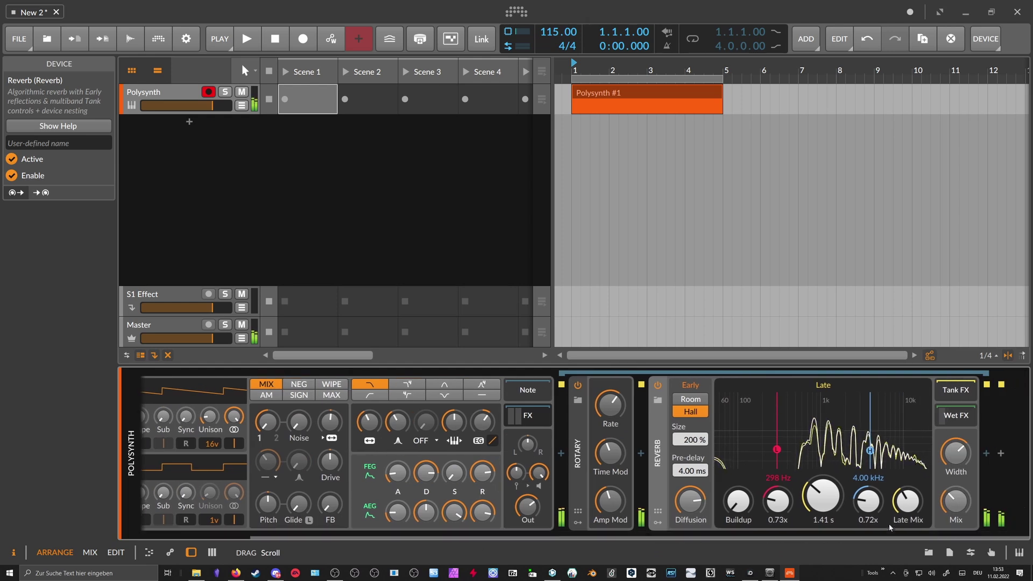
left_click_drag(956, 502, 956, 497)
left_click_drag(823, 495, 823, 473)
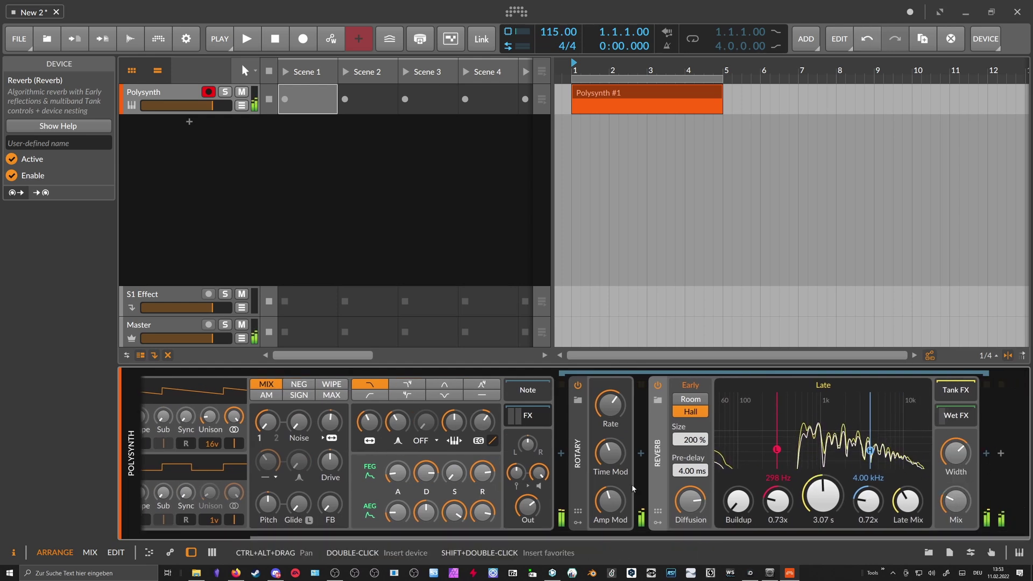
Shorten the release of Polysynth's amplitude and filter envelopes
left_click_drag(483, 512, 482, 522)
left_click_drag(481, 474, 482, 484)
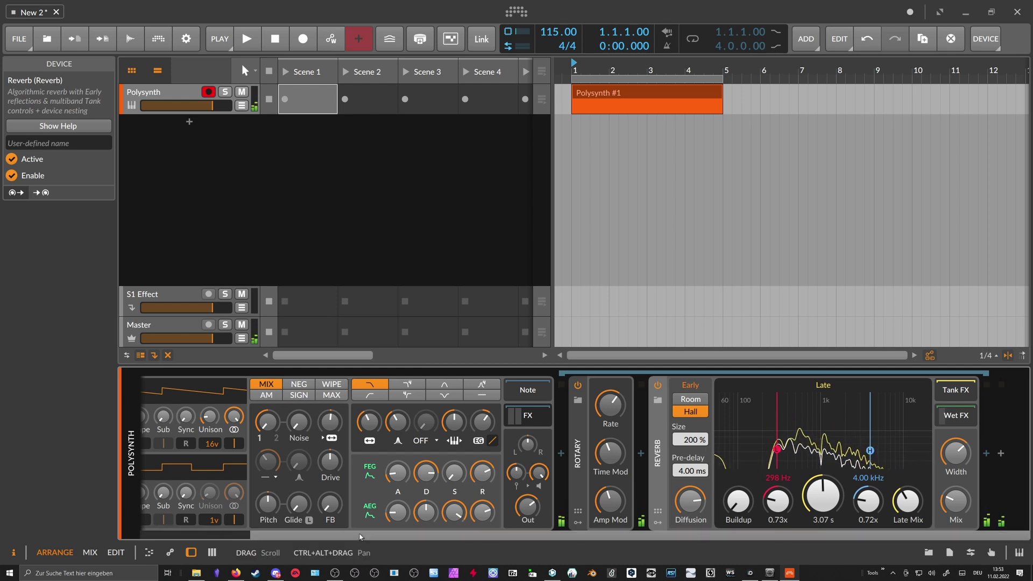
Map note velocity to raise Polysynth's filter envelope depth from a base value of 0 st
scroll(244, 471, "left", 3)
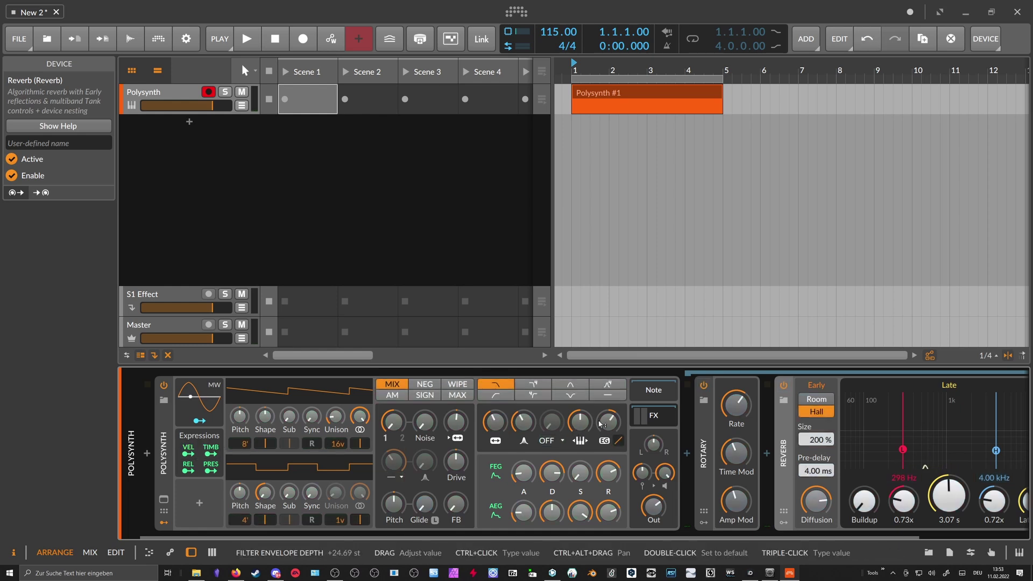
left_click(181, 443)
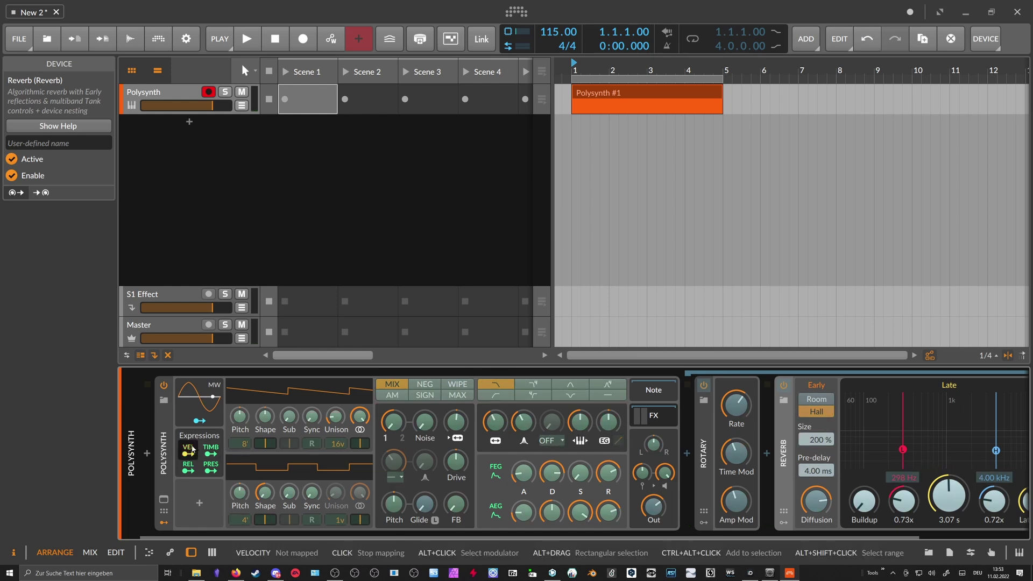
left_click_drag(609, 422, 608, 412)
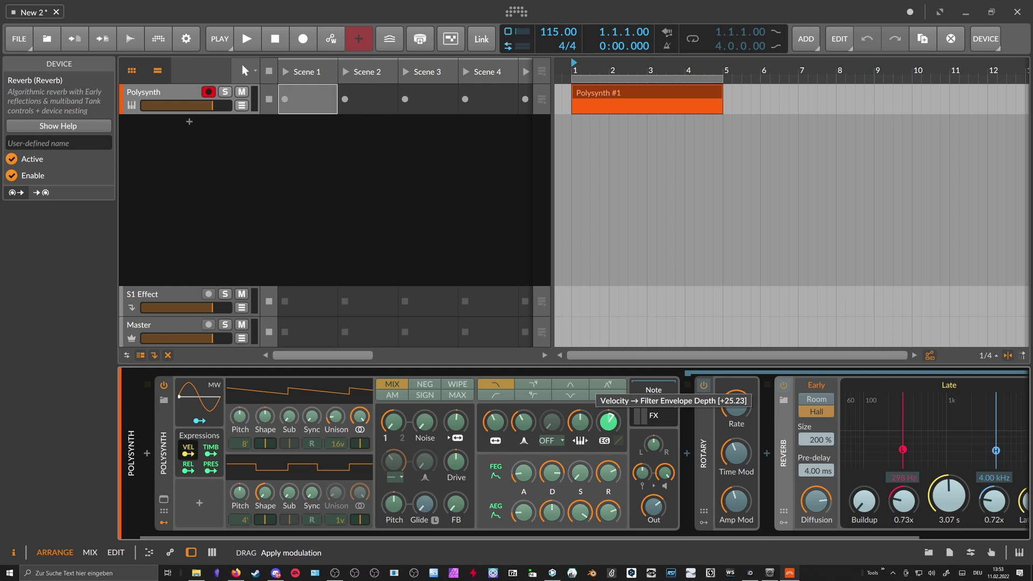
left_click_drag(609, 412, 609, 410)
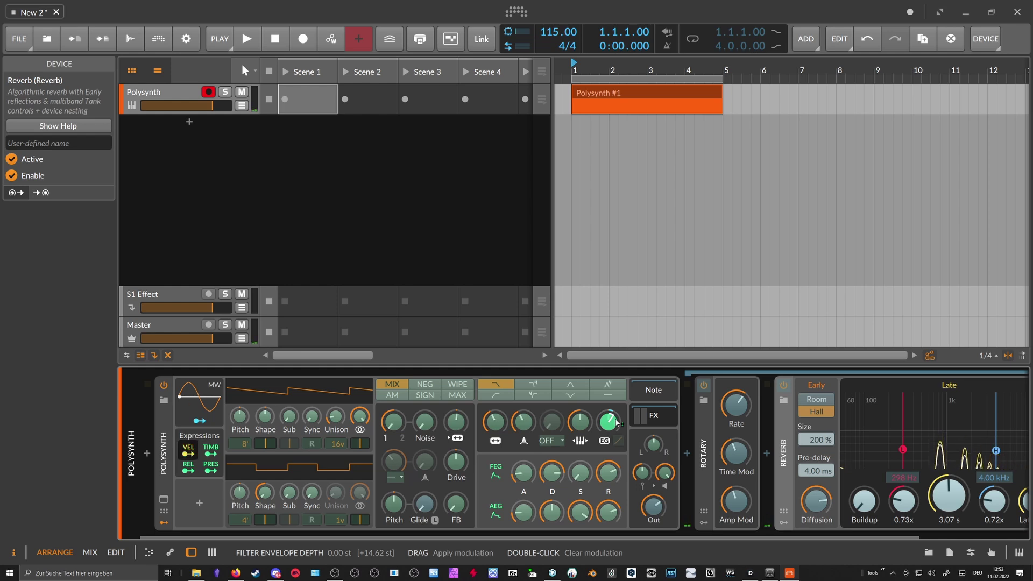
left_click_drag(615, 423, 616, 414)
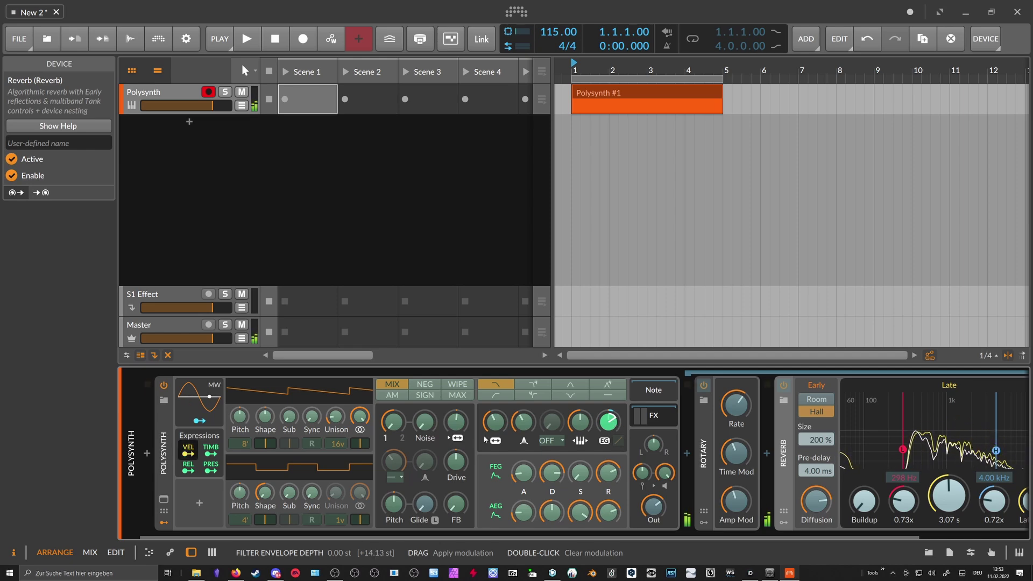
Set oscillator 1's unison spread to about 11 cents and map velocity to increase it slightly
left_click_drag(336, 416, 335, 415)
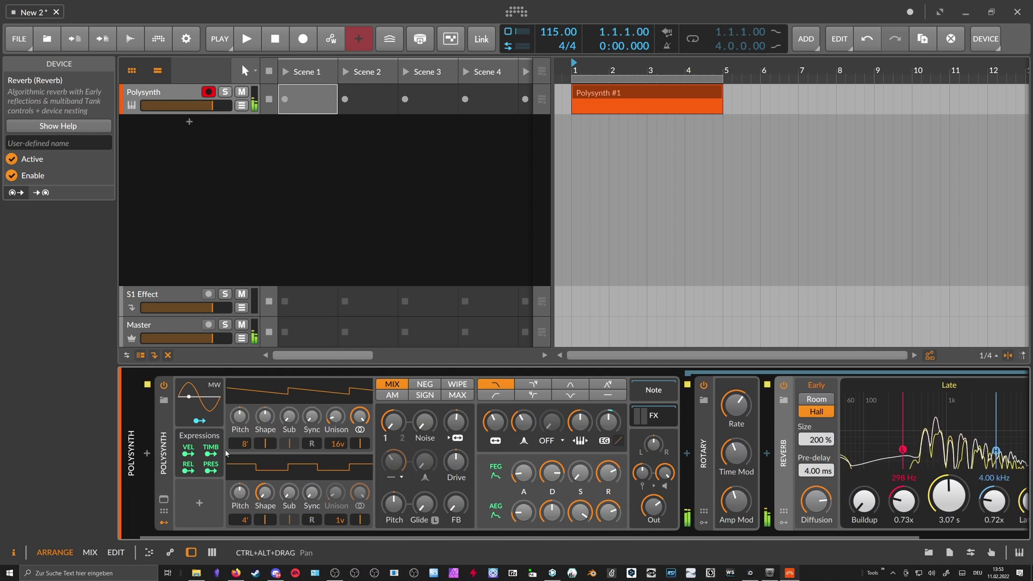
left_click(188, 452)
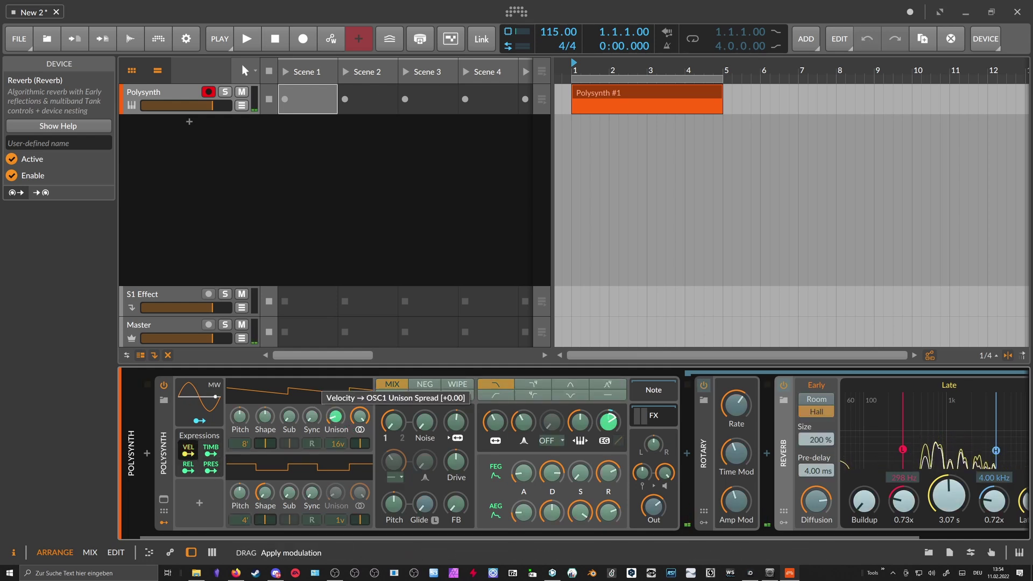
left_click_drag(335, 416, 335, 416)
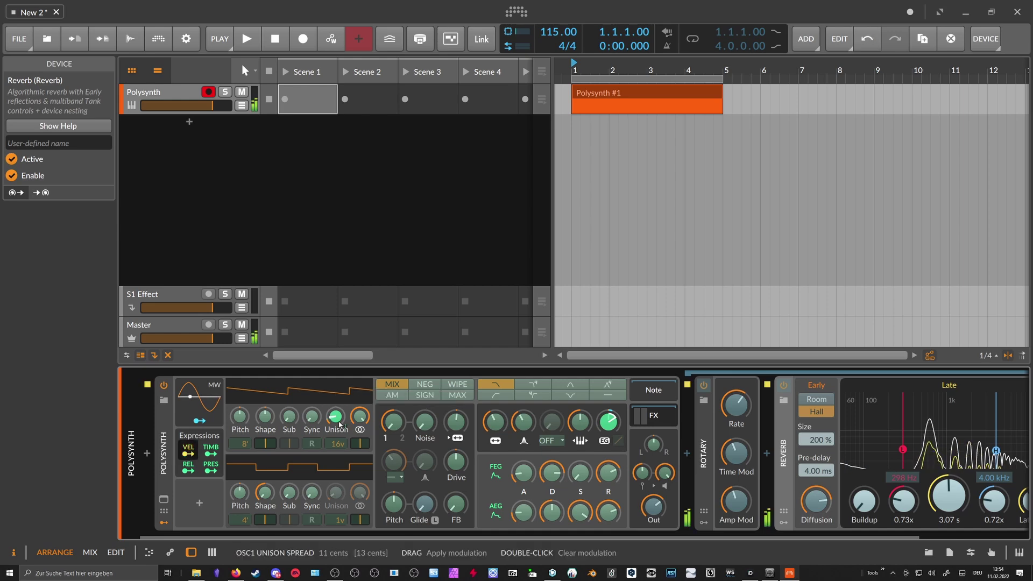
left_click(188, 452)
Add a Random modulator to Polysynth and map it to the global pitch with an amount of about +0.171
left_click(200, 504)
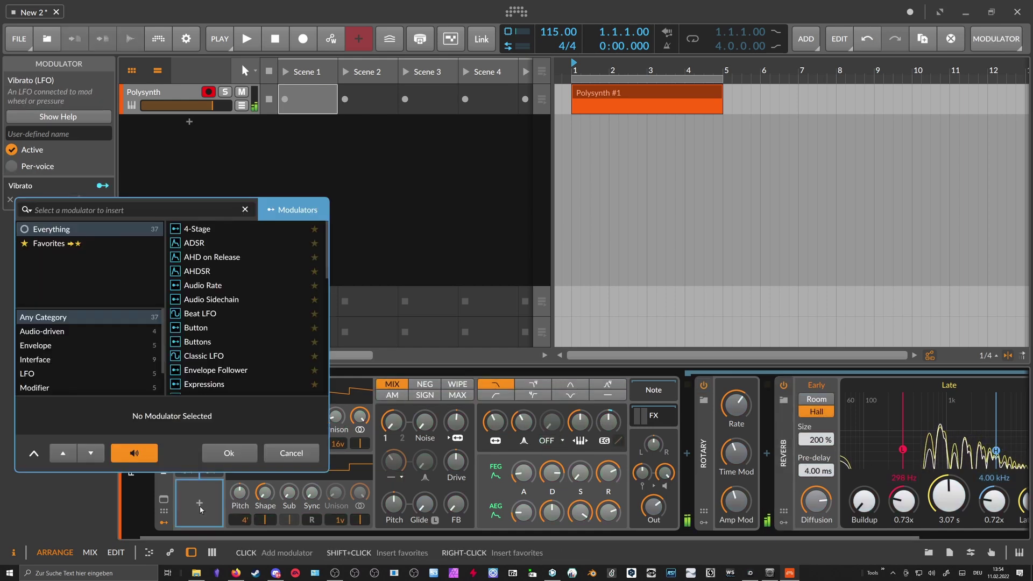
type("rand")
key("Return")
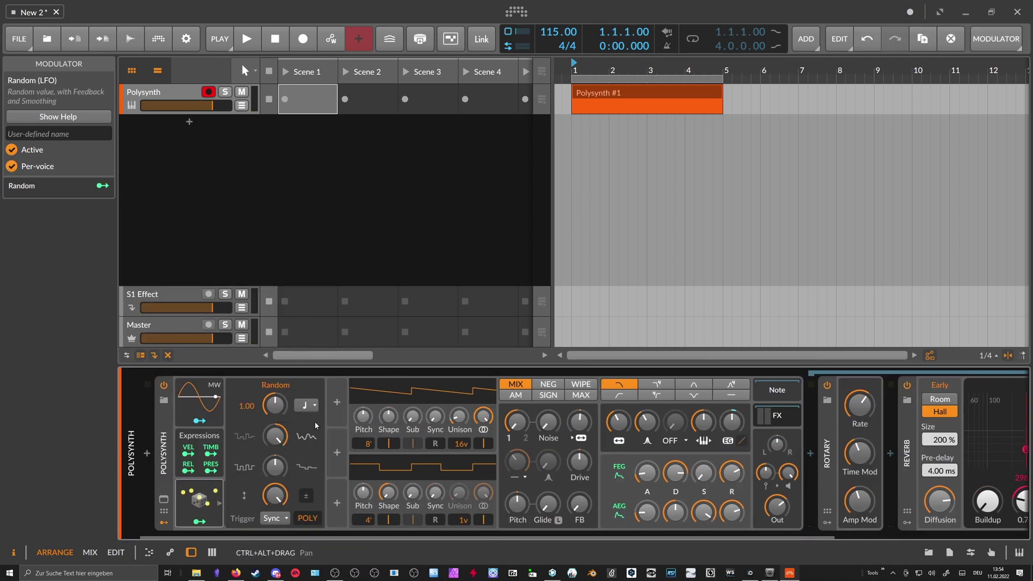
left_click(199, 521)
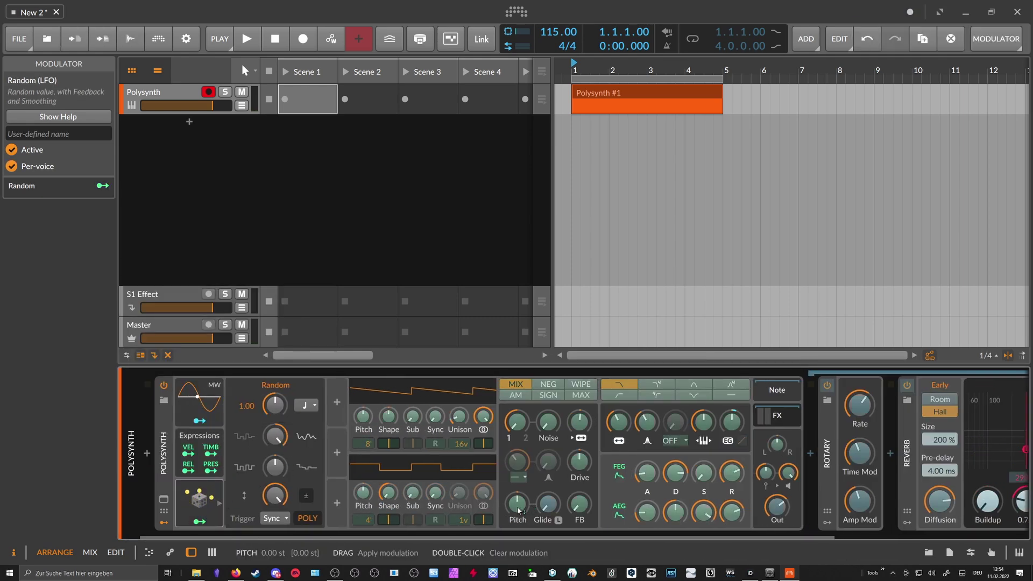
left_click_drag(517, 506, 517, 501)
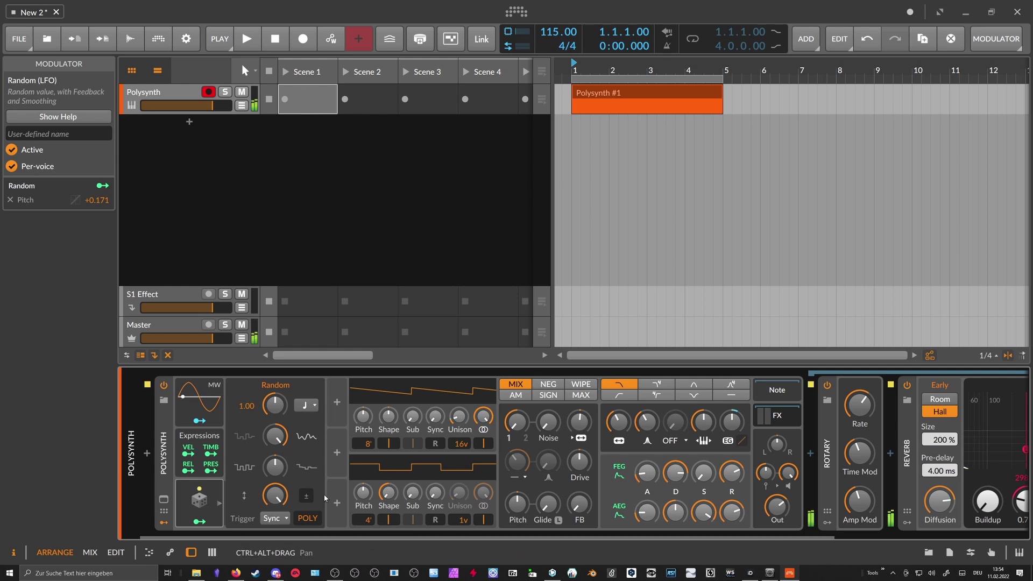
Change the Random modulator's rate to 1.00 in a different note unit and increase its pitch modulation amount to about +0.286
left_click(305, 405)
left_click(354, 218)
mouse_move(274, 405)
left_mouse_down()
mouse_move(274, 385)
mouse_move(275, 397)
left_mouse_up()
left_click(200, 522)
mouse_move(517, 504)
left_mouse_down()
mouse_move(517, 492)
mouse_move(517, 503)
left_mouse_up()
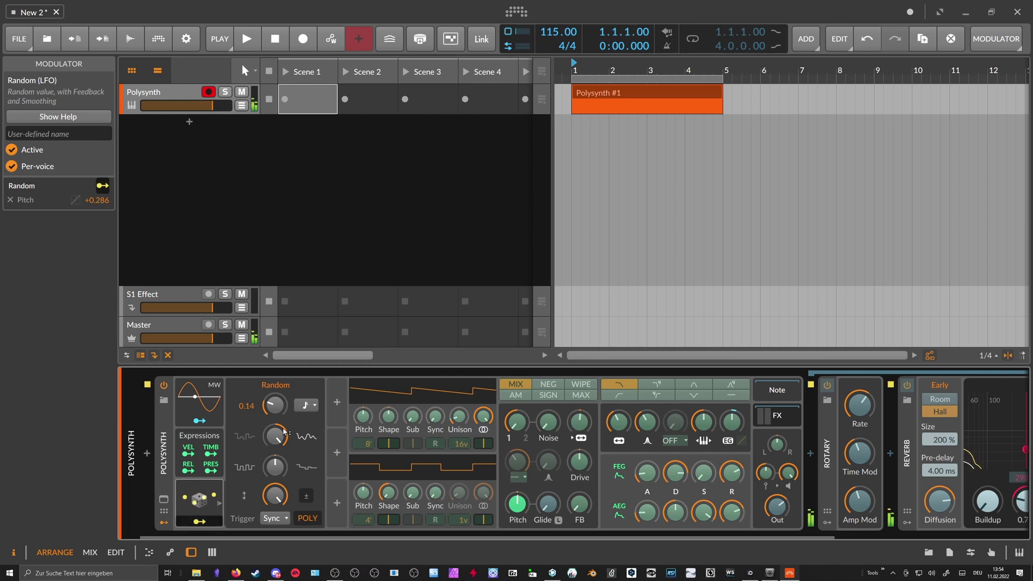
double_click(280, 408)
Set Polysynth's oscillator 1/2 mix to about 22.6 %
left_click_drag(516, 422, 516, 422)
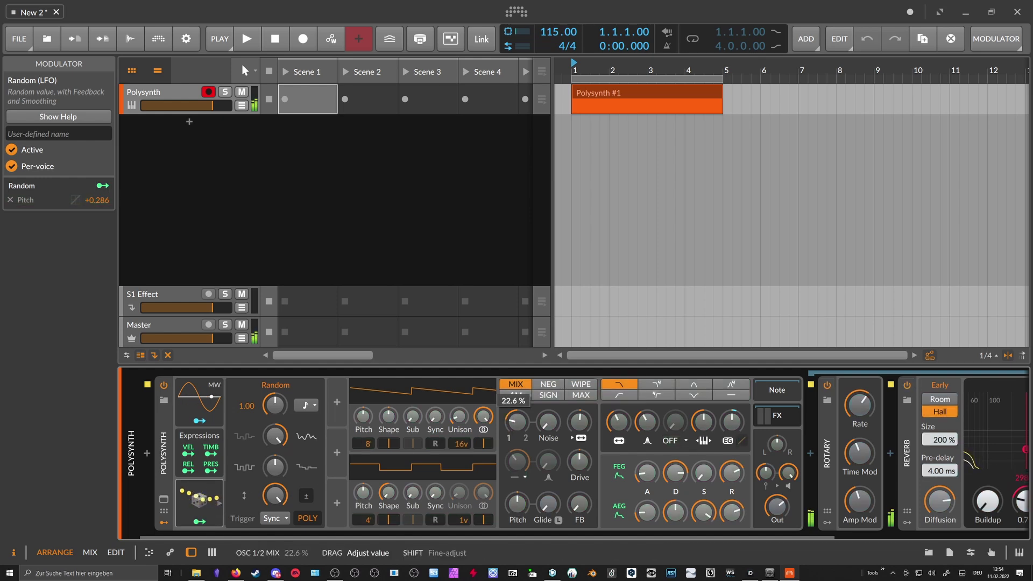
left_click_drag(516, 423, 516, 423)
Try the Low-pass (4-pole) filter, collapse Polysynth's FX chain and return the filter to Low-pass (2-pole)
left_click(652, 385)
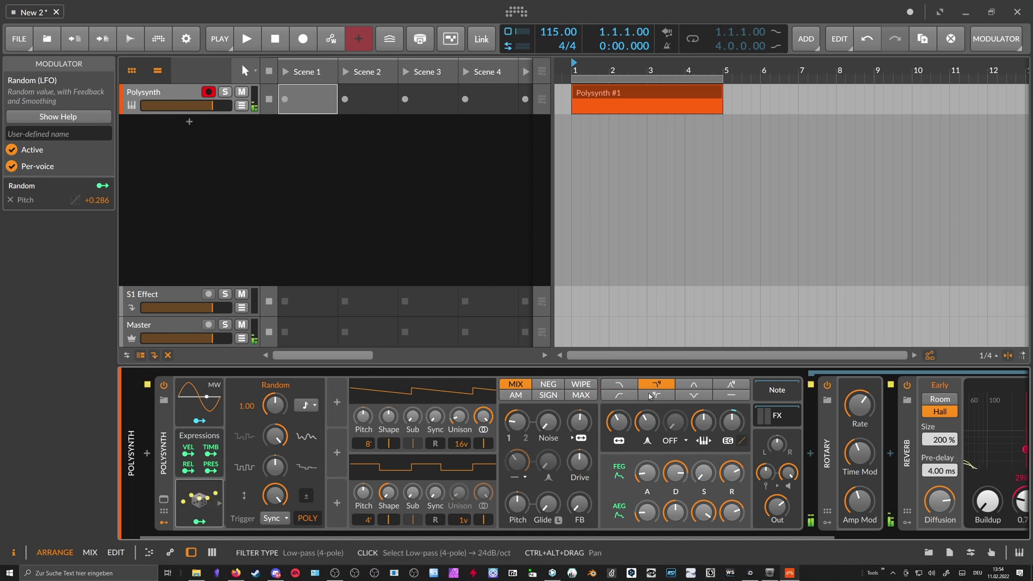
left_click_drag(646, 422, 646, 422)
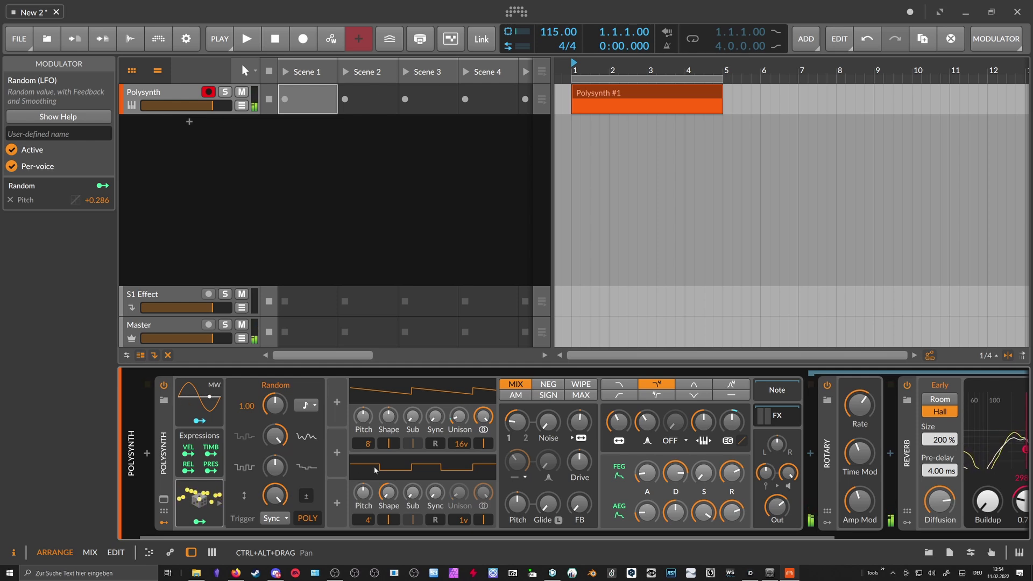
left_click(777, 416)
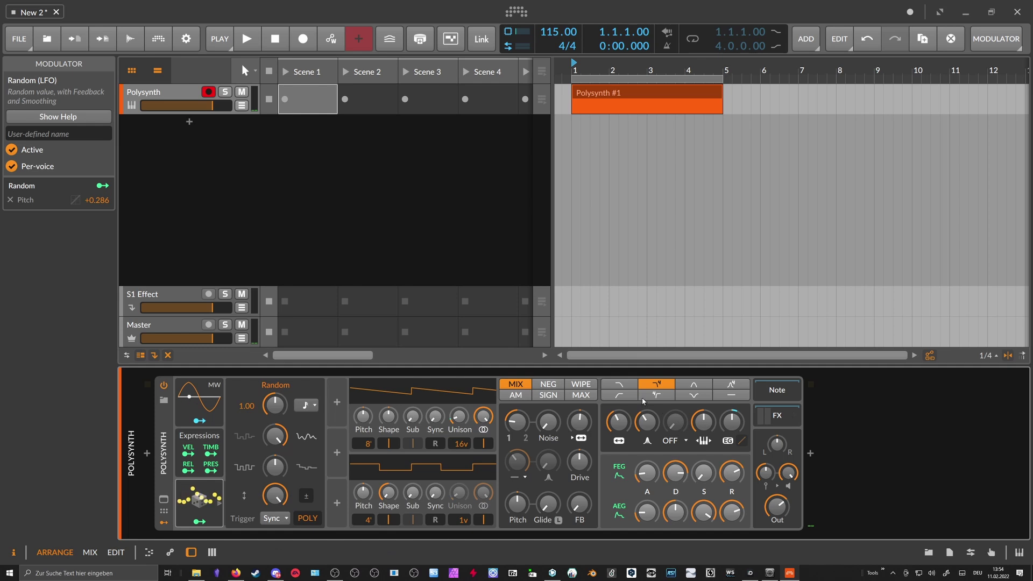
left_click(625, 385)
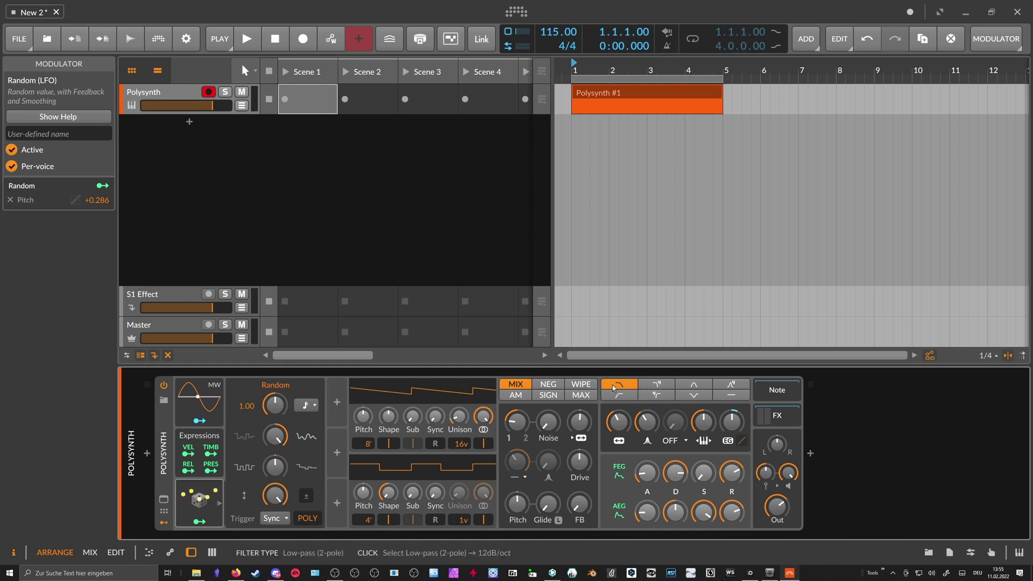
Open the Polysynth clip for note editing and draw a one-bar A3 note at the start of bar 1
double_click(591, 95)
left_click_drag(275, 251, 327, 231)
left_click(283, 396)
left_click(314, 397)
left_click_drag(314, 396, 383, 396)
left_click(371, 389)
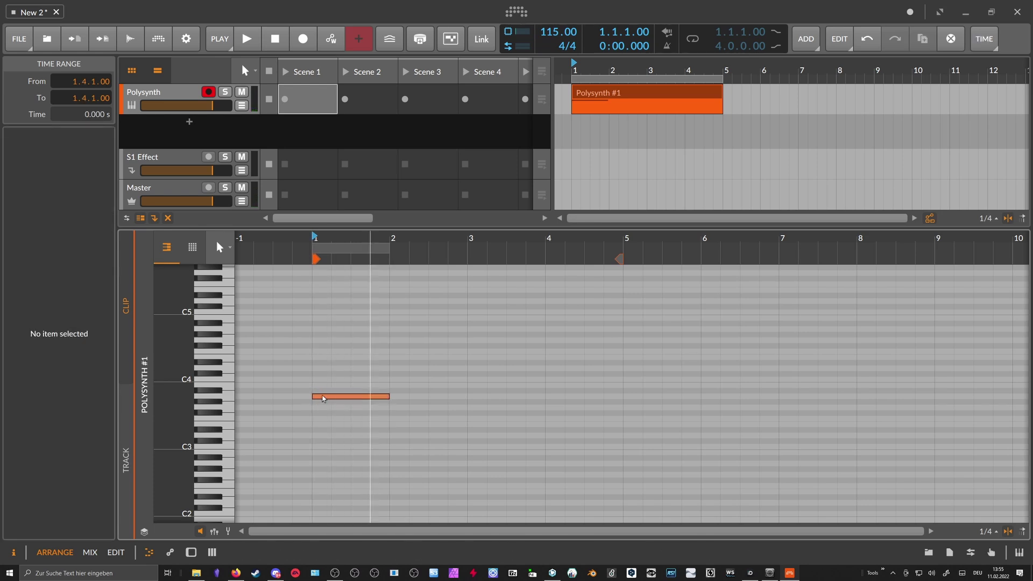
Add one-bar C4 and E4 notes above the A3 note in bar 1
double_click(317, 390)
key("Up")
key("Up")
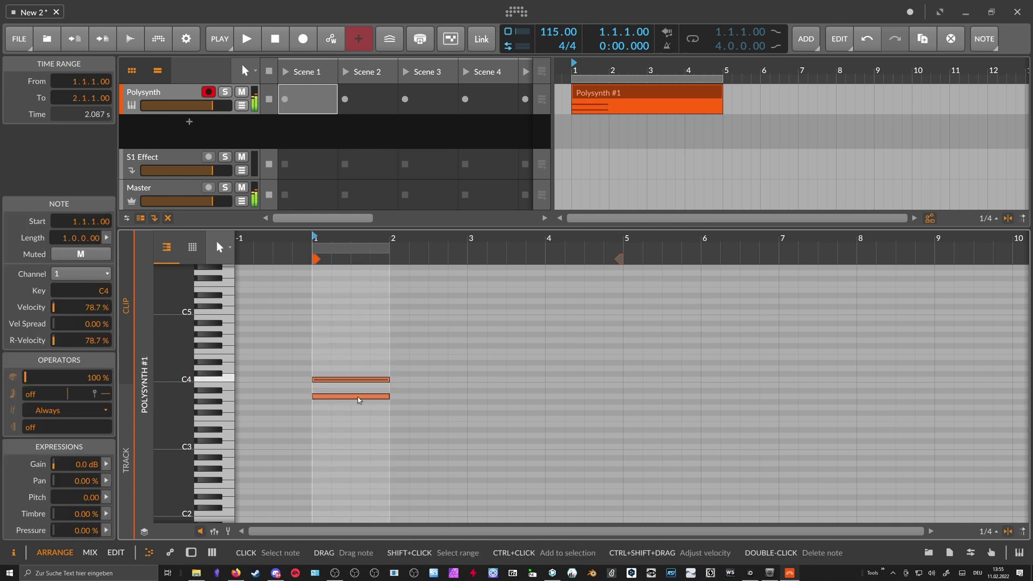
double_click(316, 372)
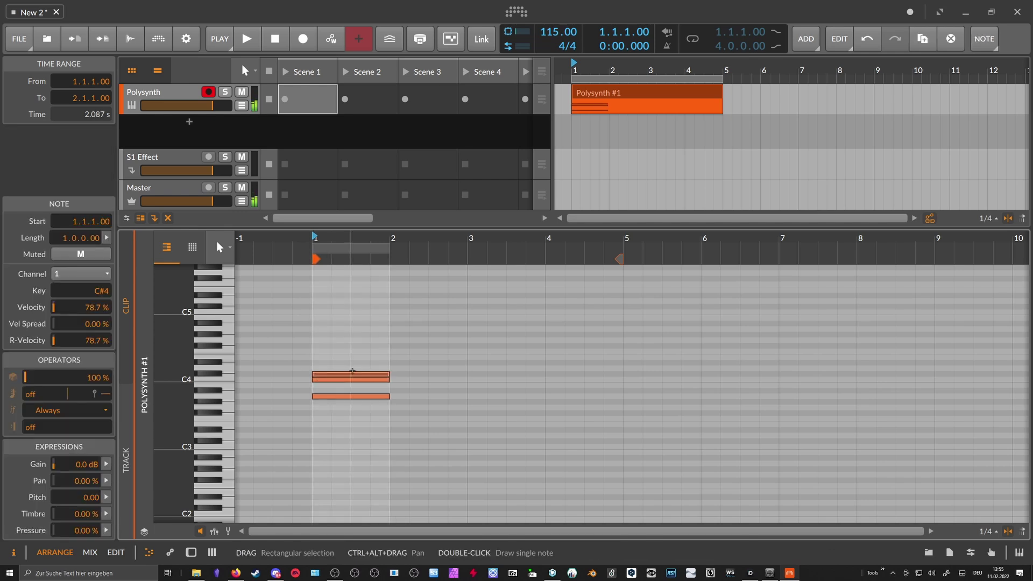
key("Up")
key("Up")
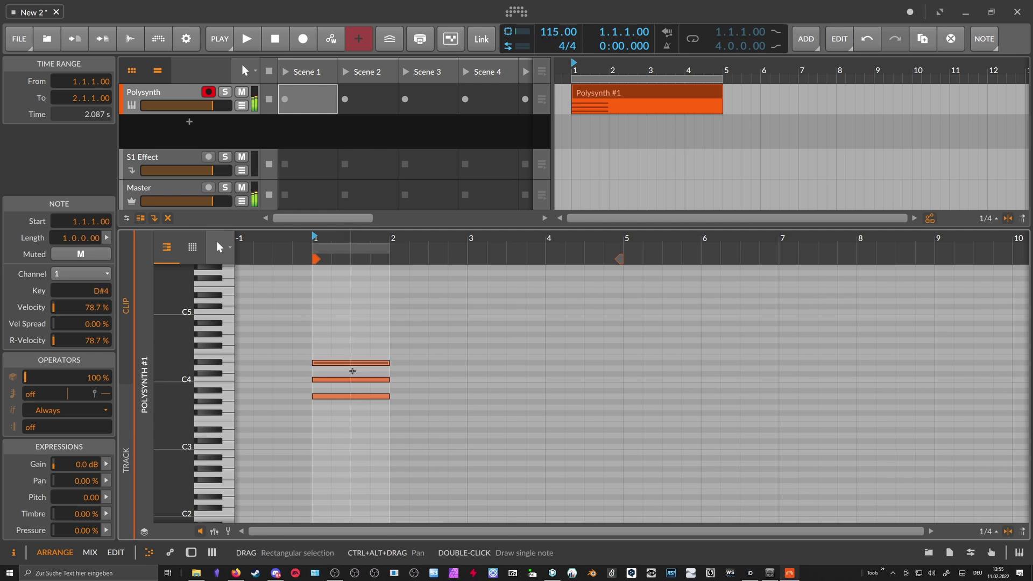
key("Up")
Add a one-bar G4 note on top of the bar 1 chord and play the chord back
double_click(370, 352)
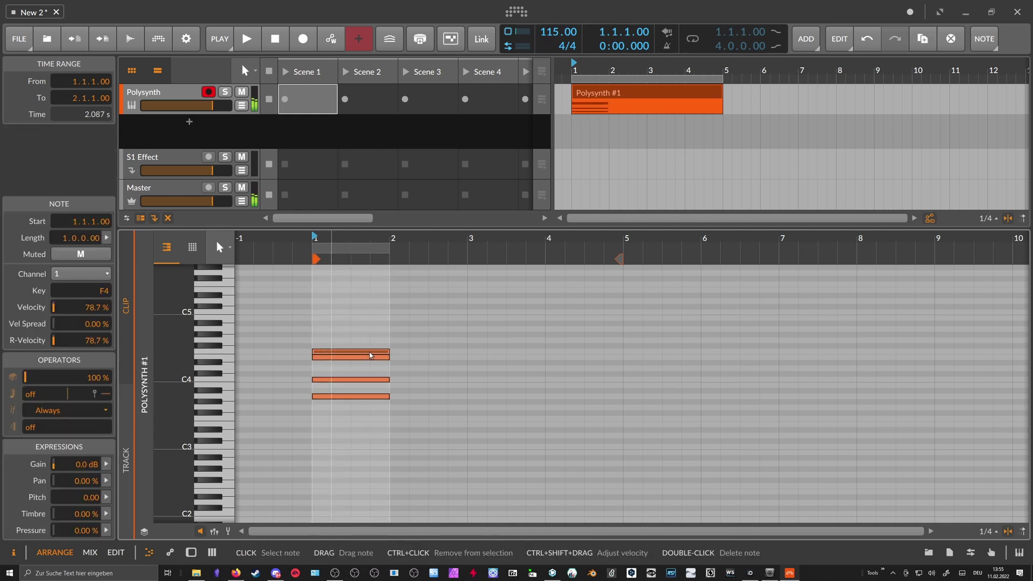
key("Up")
key("Up")
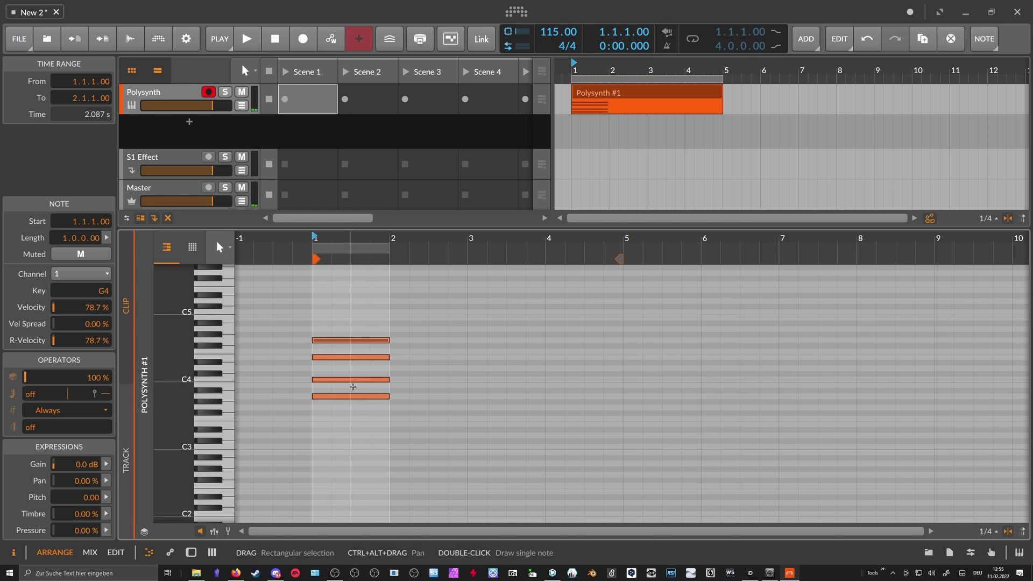
key("space")
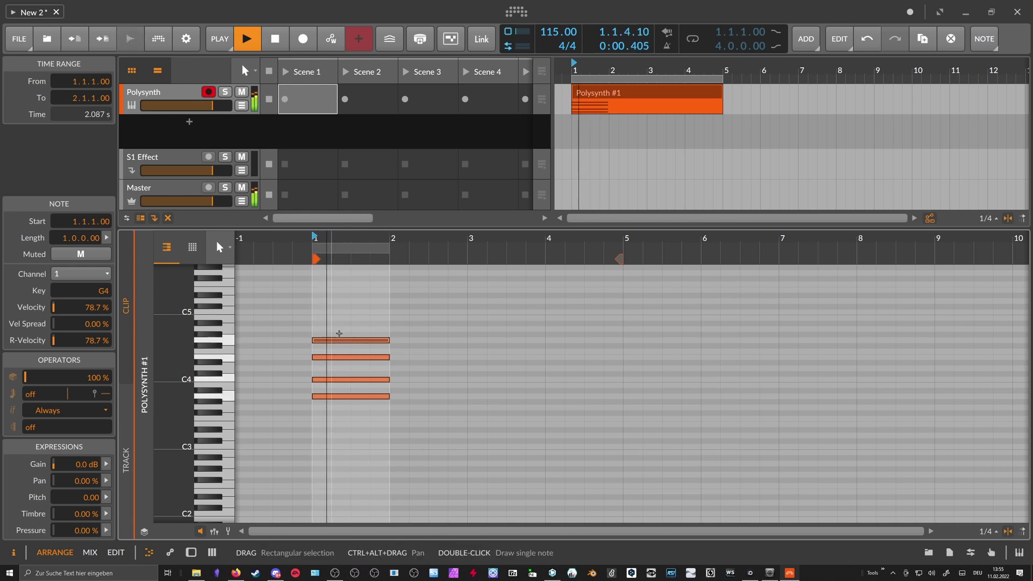
key("space")
left_click(429, 415)
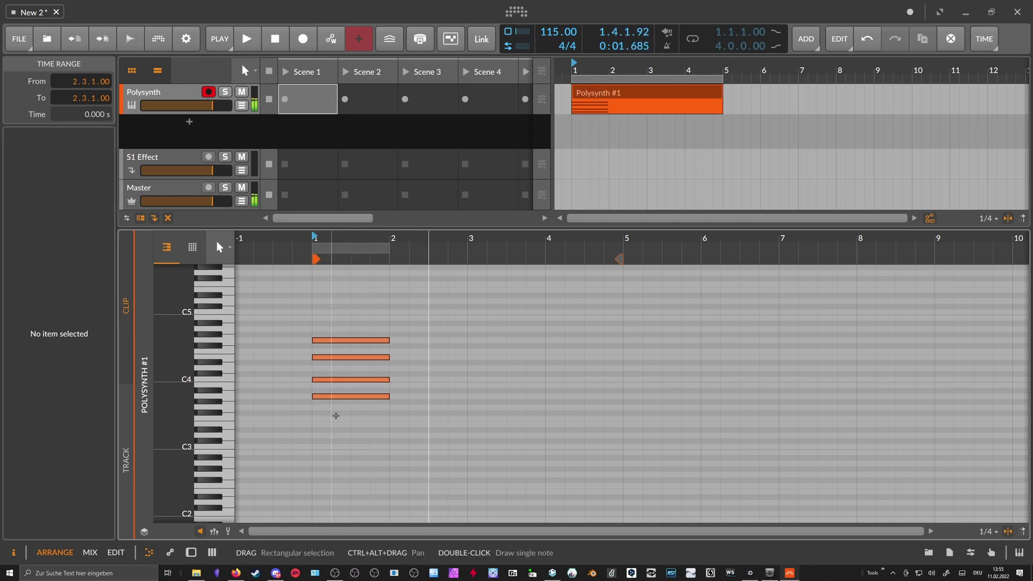
Copy the A3 note an octave down to A2 as the bass note and play the chord
left_click(326, 397)
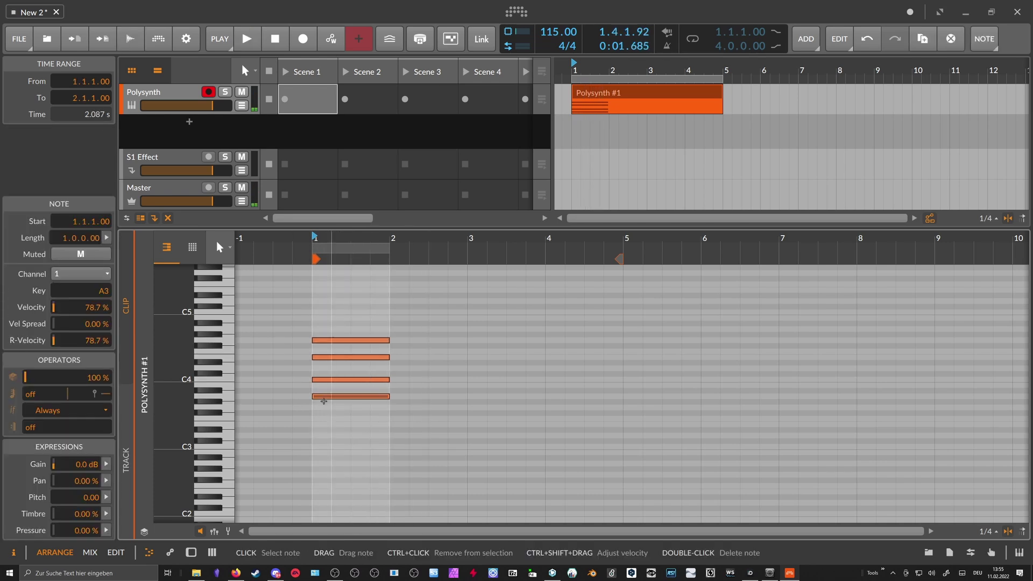
left_click_drag(326, 398, 331, 465)
key("space")
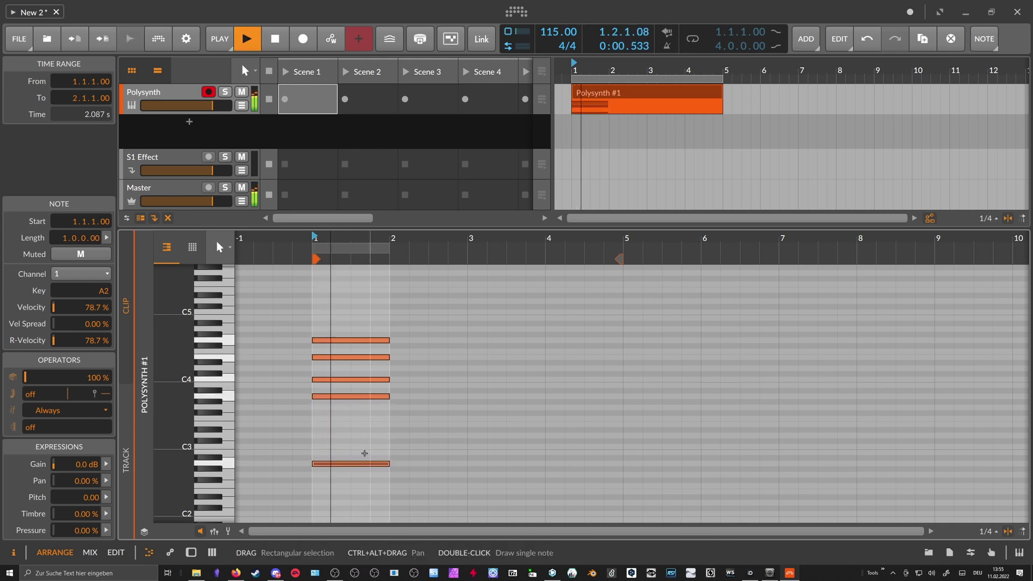
key("space")
left_click(359, 439)
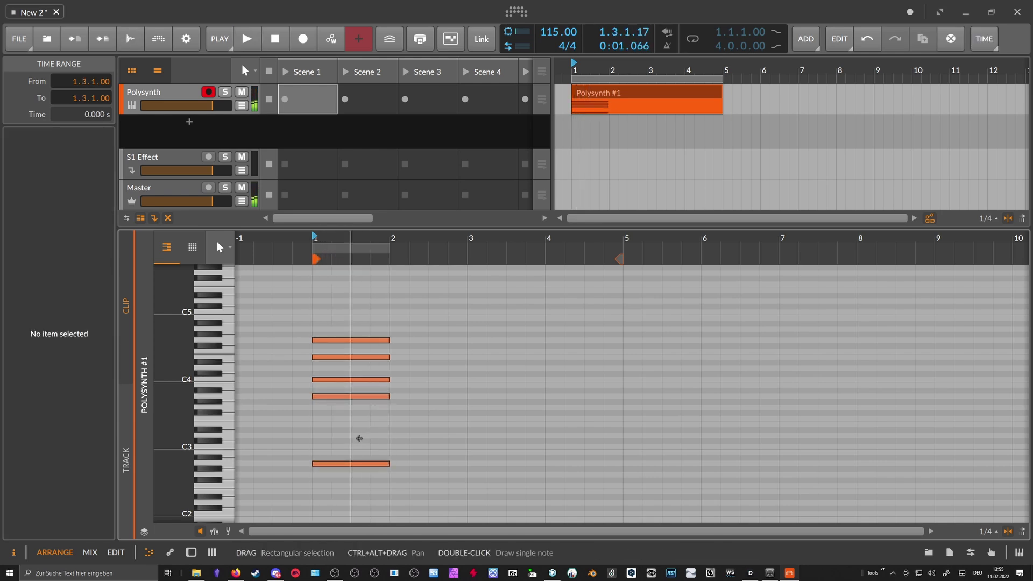
Transpose the whole bar 1 chord down one octave to span A1 to G3 and play it back
key("ctrl+a")
key("shift+Down")
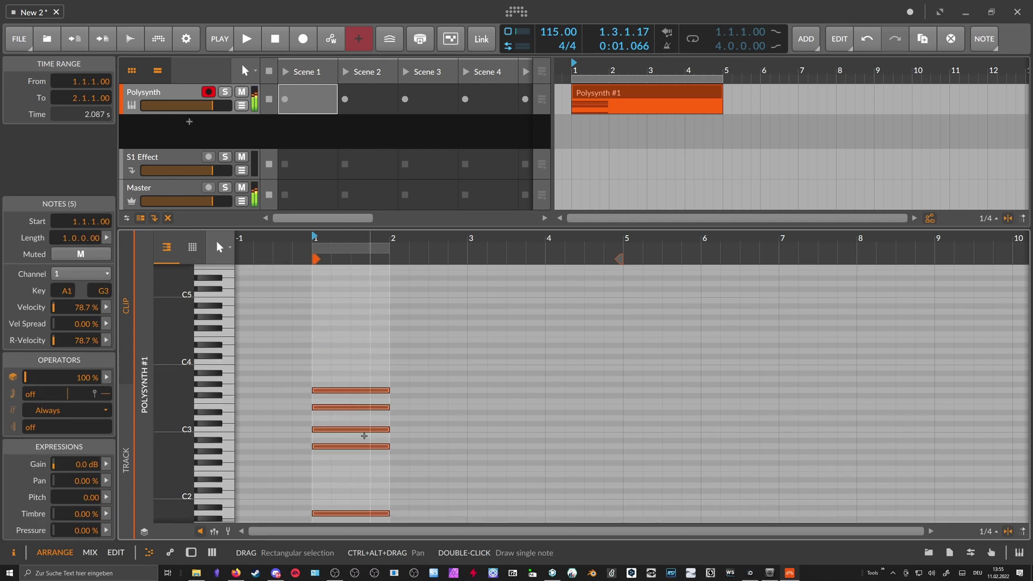
scroll(362, 433, "down", 4)
key("space")
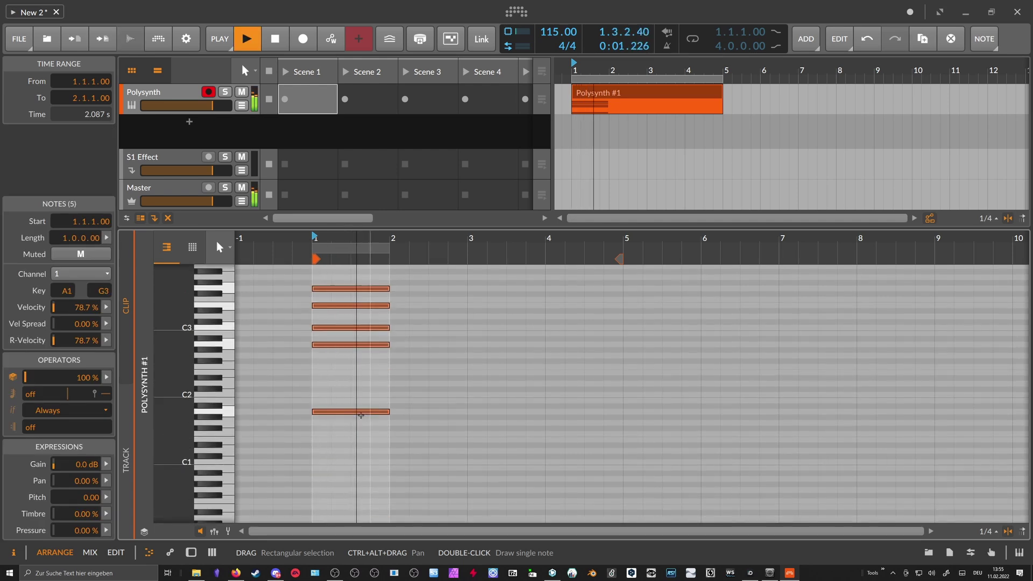
key("space")
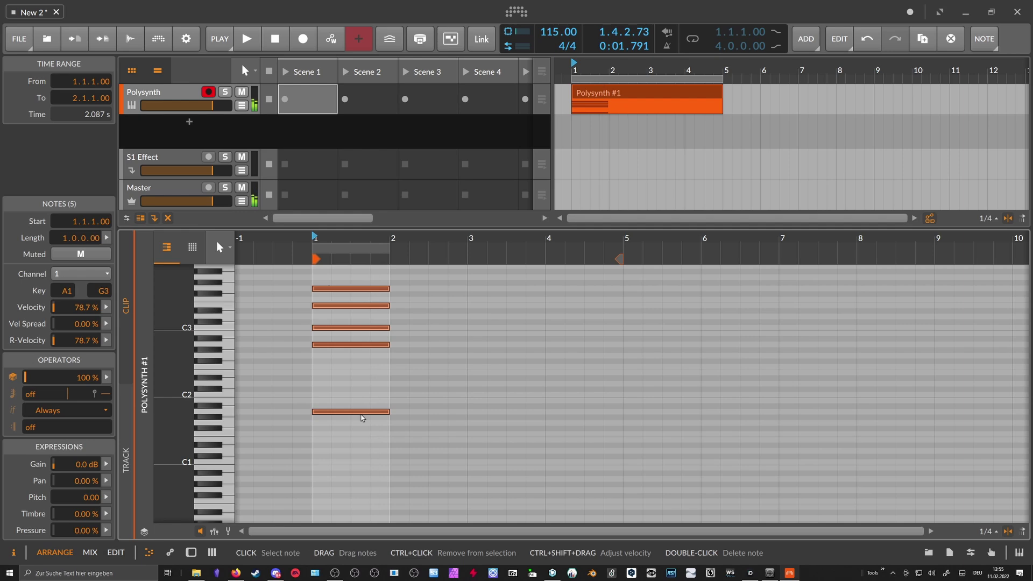
scroll(367, 401, "up", 3)
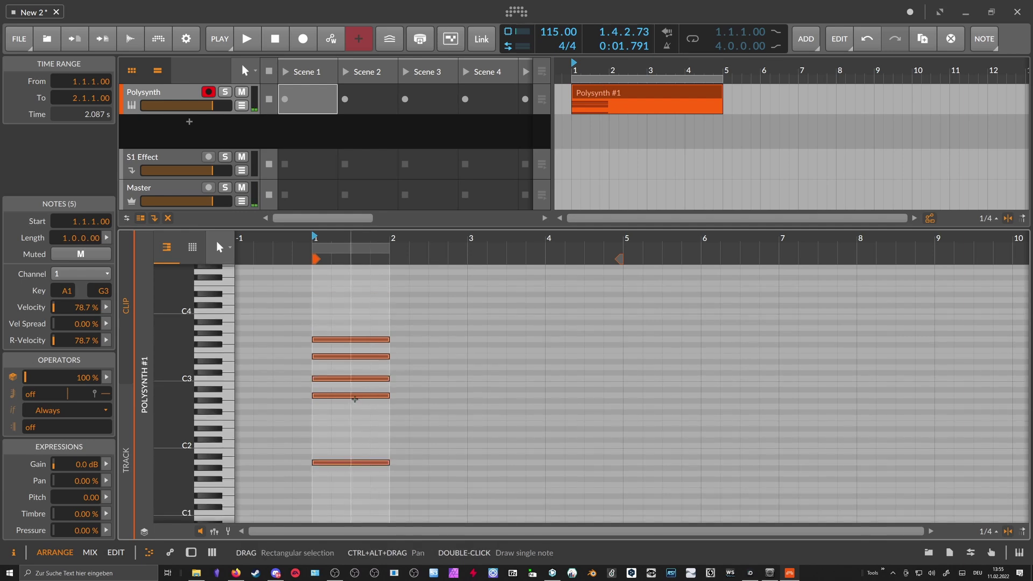
left_click(335, 401)
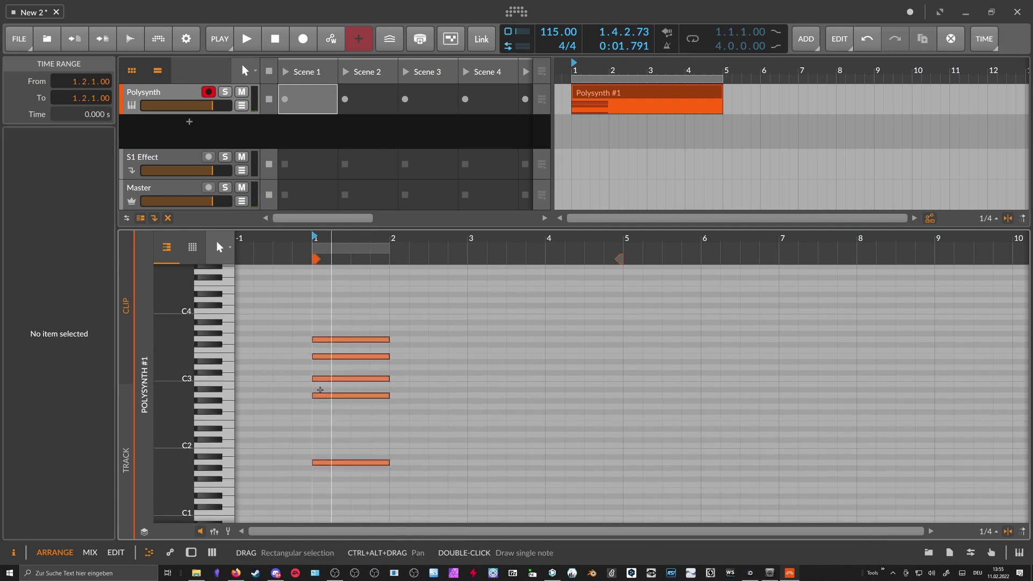
Duplicate the bar 1 chord into bar 2 and transpose the copy down five semitones to a root of E1
left_click_drag(346, 323, 348, 473)
key("ctrl+d")
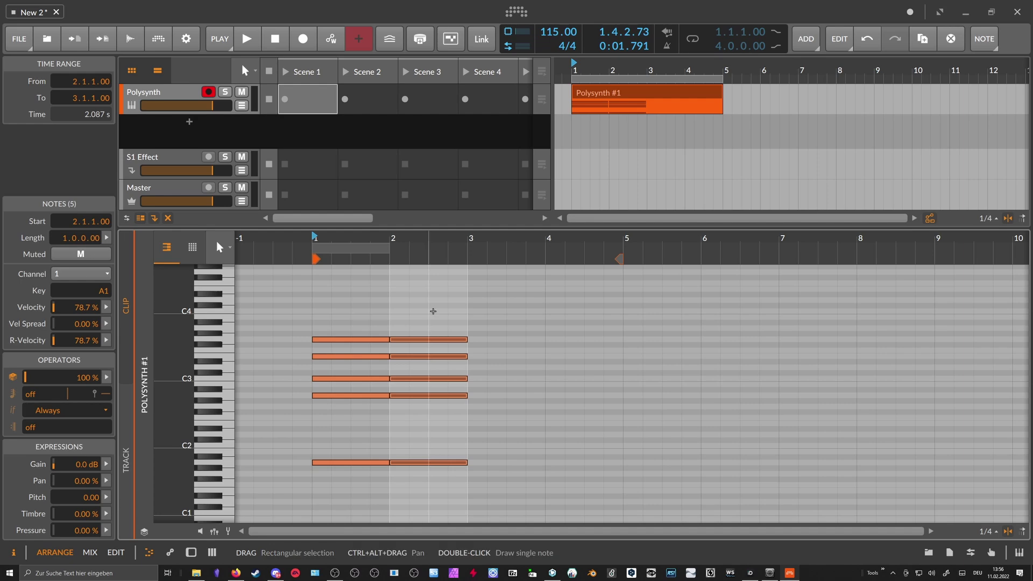
key("Up")
key("Up")
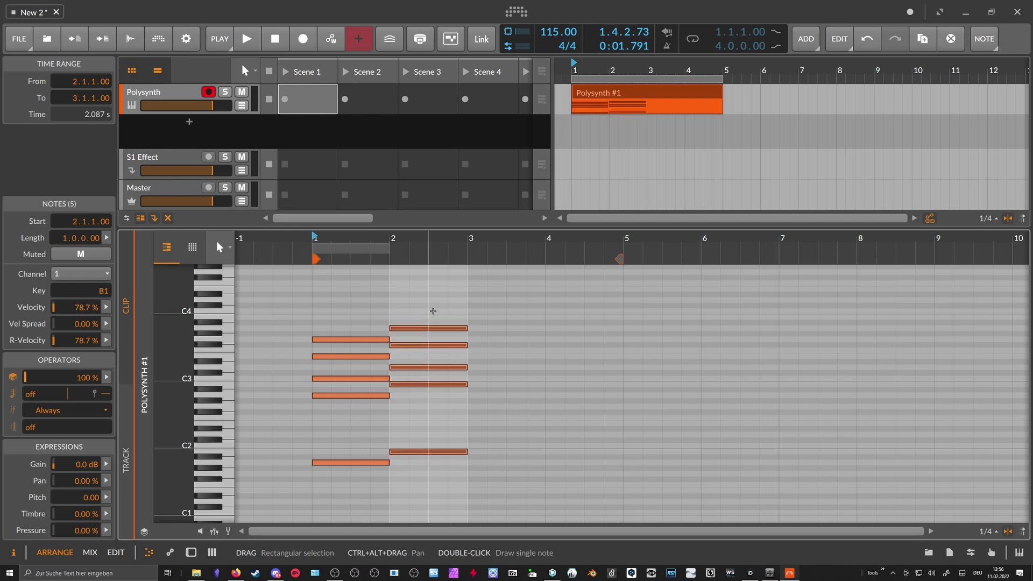
key("Up")
key("Up")
key("Up")
key("Up")
key("Up")
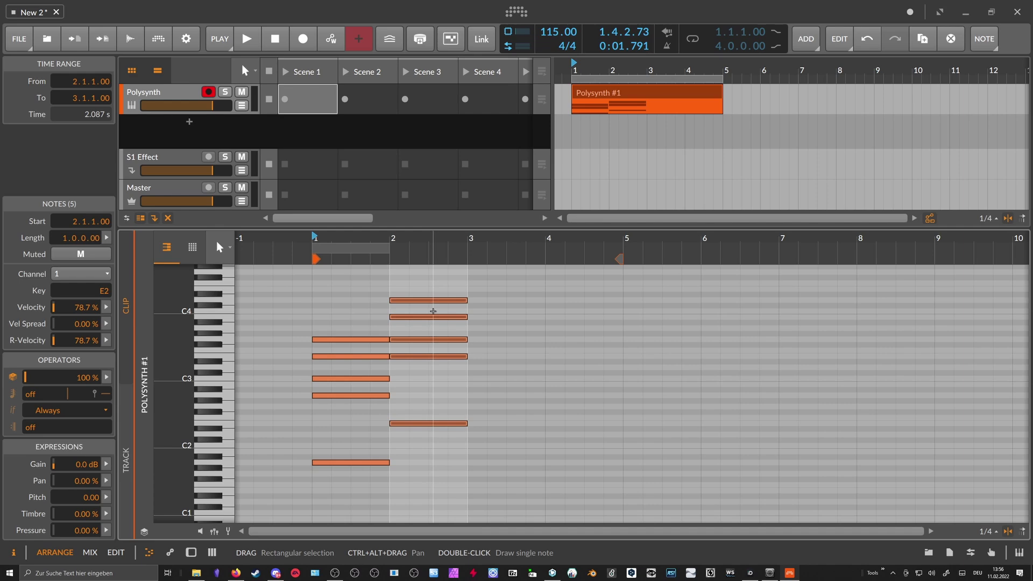
key("shift+Down")
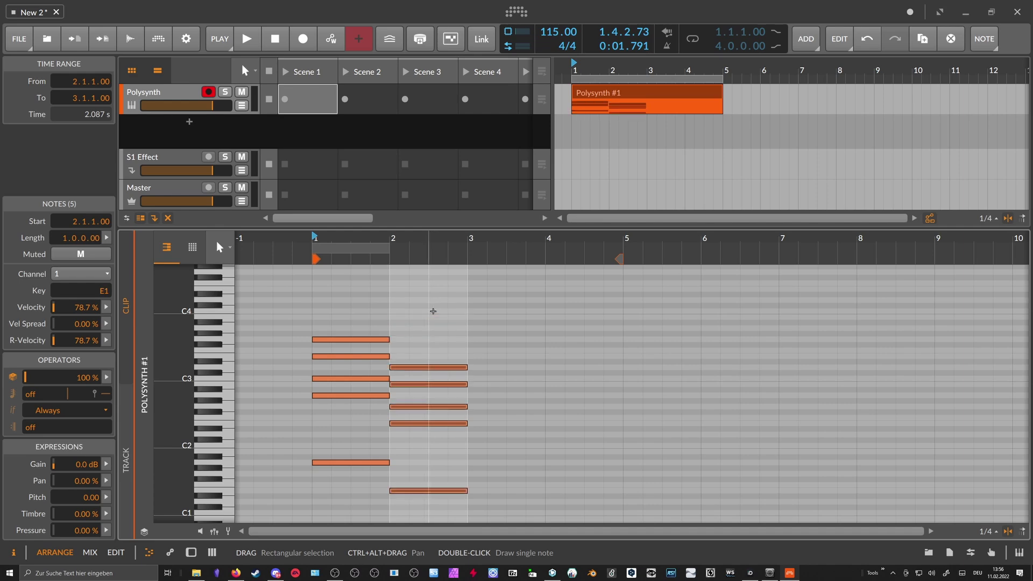
Try the bar 2 chord at higher semitone positions and bring it back down to a root of E1
key("Up")
key("Up")
key("Up")
key("Up")
key("Up")
key("Down")
key("Down")
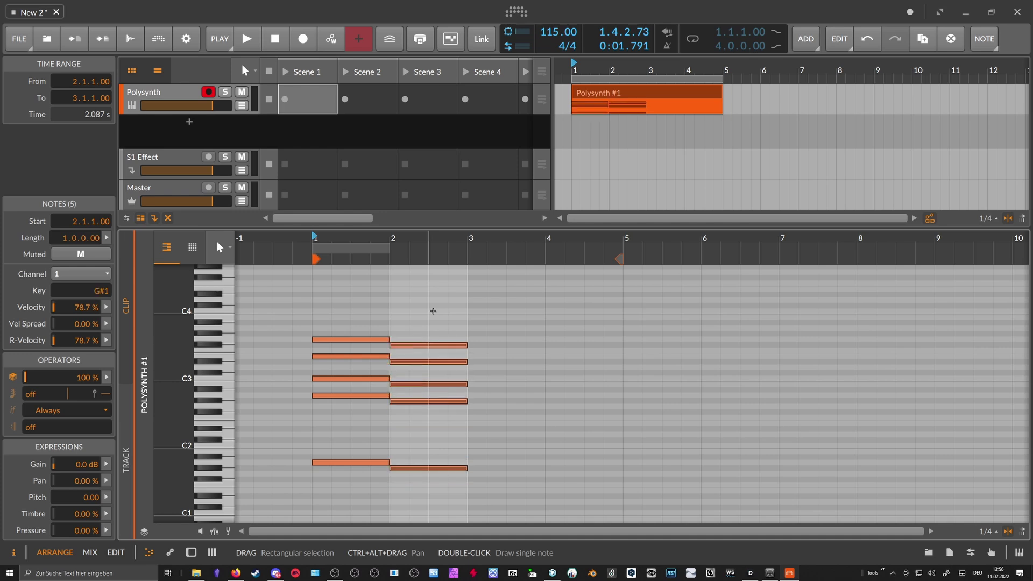
key("Down")
key("Down")
key("Down")
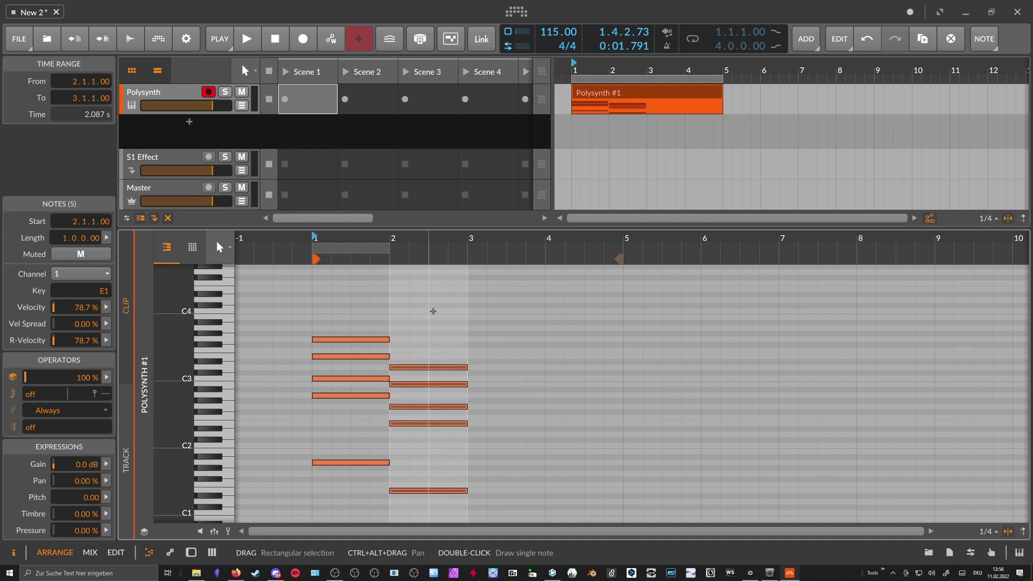
Duplicate the bar 2 chord into bar 3 and transpose the copy up seven semitones to a root of B1
key("ctrl+d")
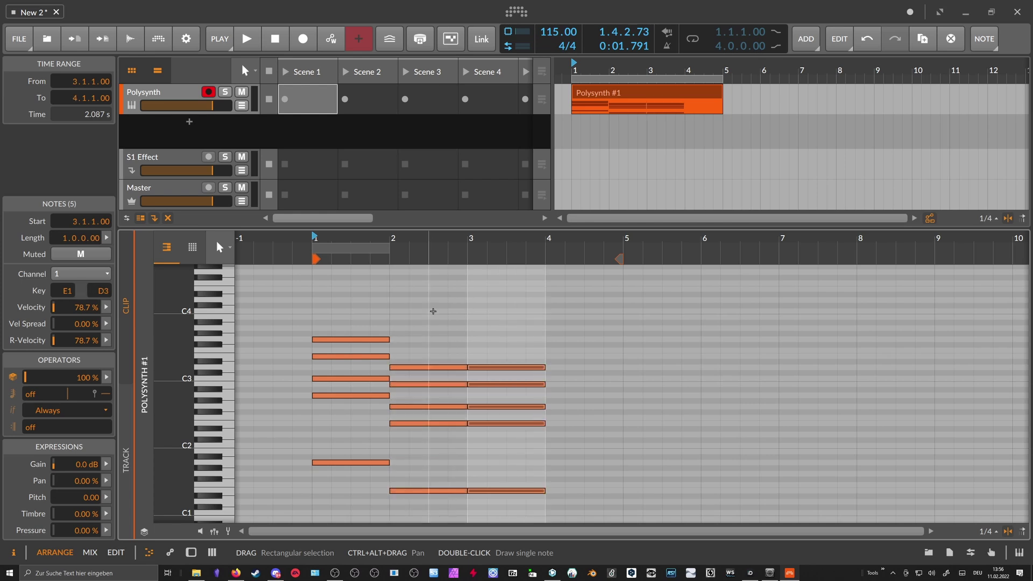
key("Up")
key("Up")
key("Up")
key("Up")
key("Up")
key("Up")
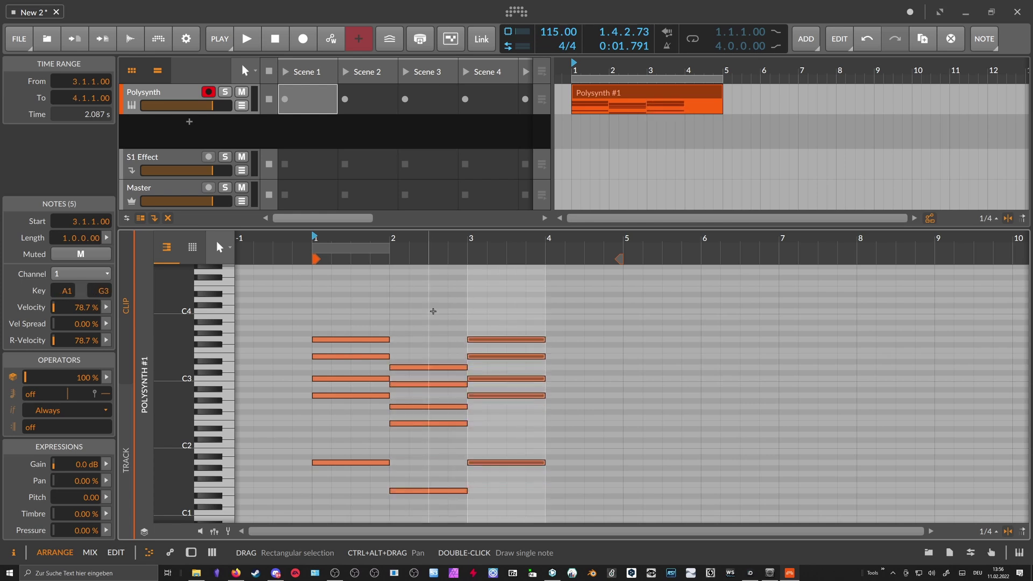
key("Up")
Duplicate the bar 3 chord into bar 4 and transpose the copy down five semitones to a root of F#1
key("ctrl+d")
key("Down")
key("Down")
key("Down")
key("Down")
key("Down")
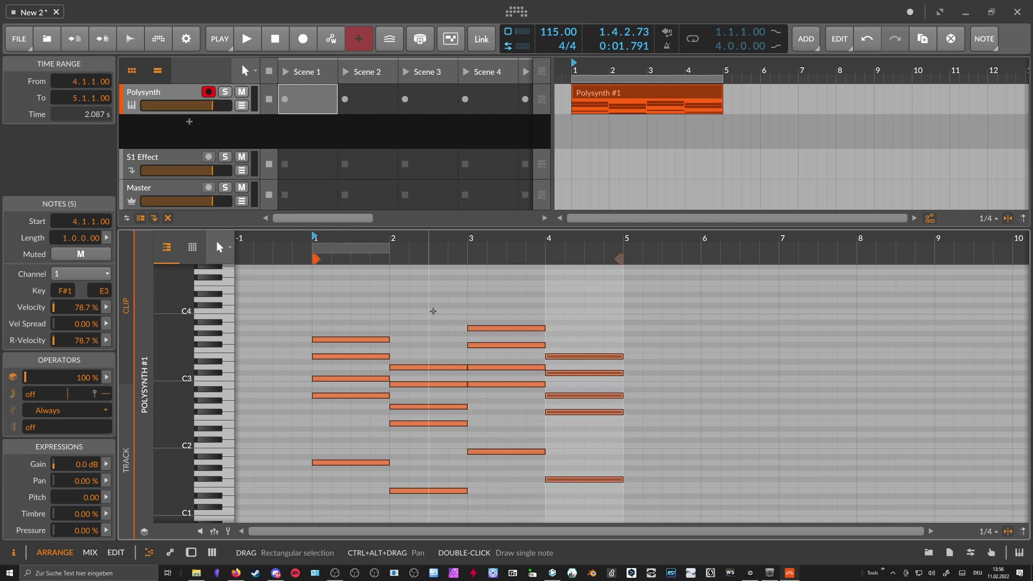
left_click(424, 311)
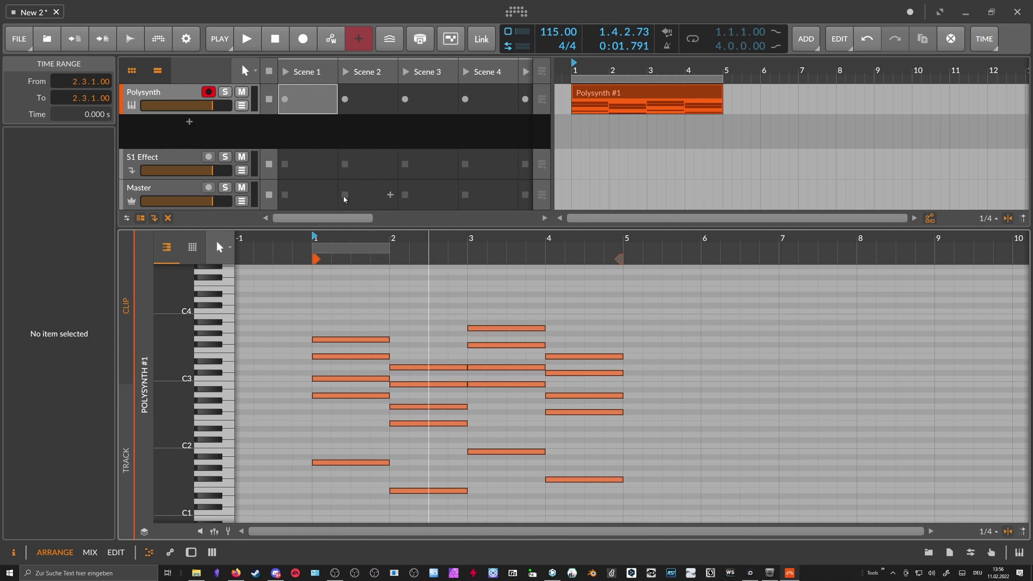
Play back the four-bar chord progression to check how it sounds
key("space")
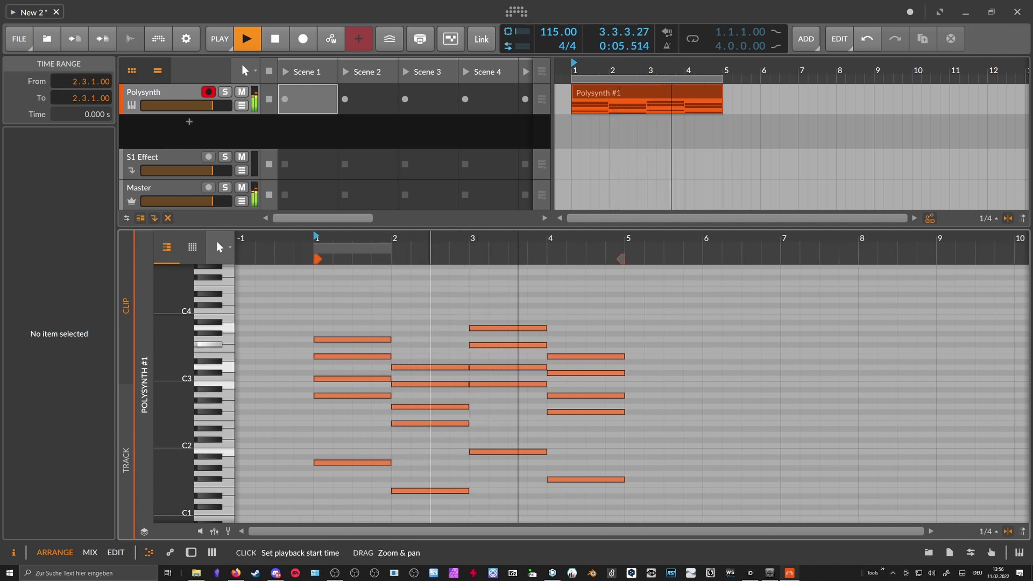
left_click_drag(427, 239, 445, 258)
key("space")
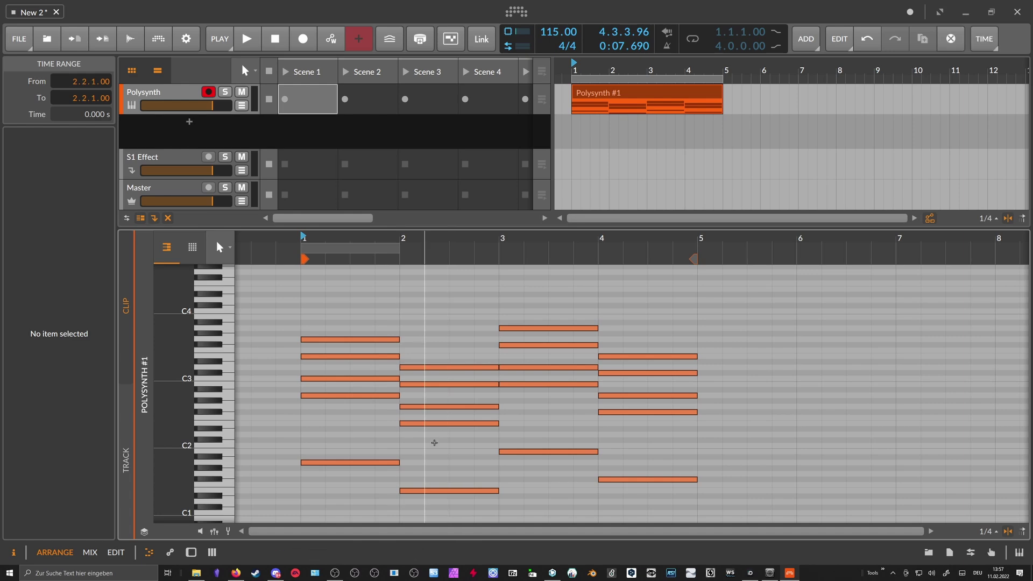
Raise the G2 note of the bar 2 chord by one octave to G3
left_click(429, 424)
left_click(414, 408)
key("shift+Up")
key("shift+Down")
key("shift+Up")
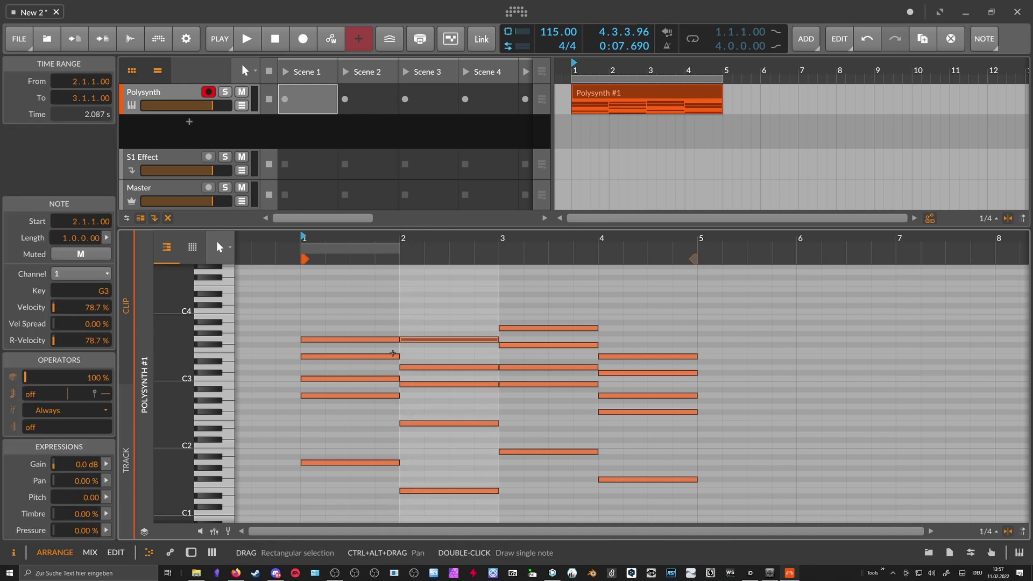
Play back the opening two bars of the progression to check the revised bar 2 voicing
left_click(376, 322)
left_click(381, 340)
left_click(429, 318)
key("space")
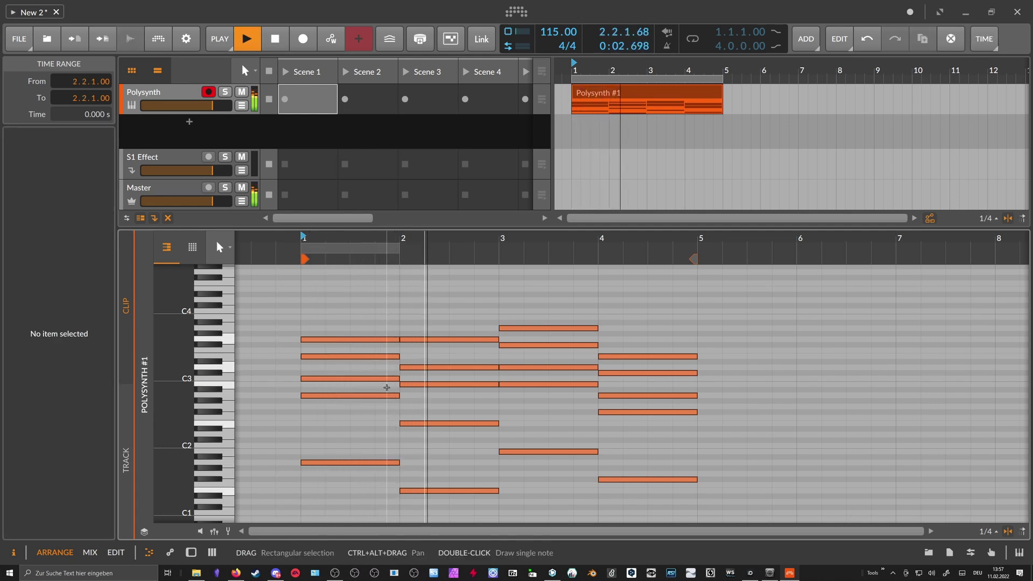
key("space")
Lower the F#3 note of the bar 3 chord by one octave to F#2 and listen to the progression
left_click(527, 345)
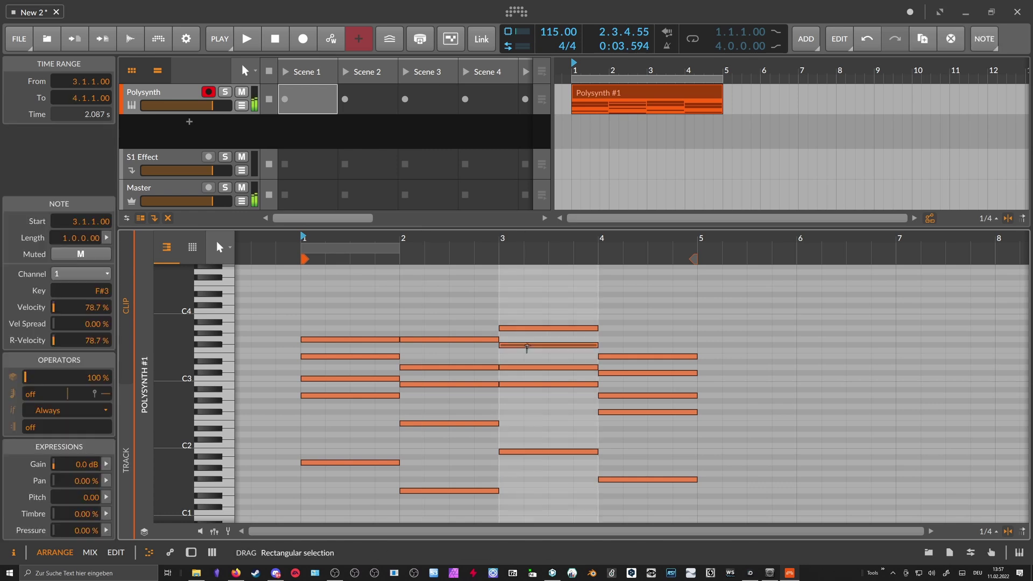
key("shift+Down")
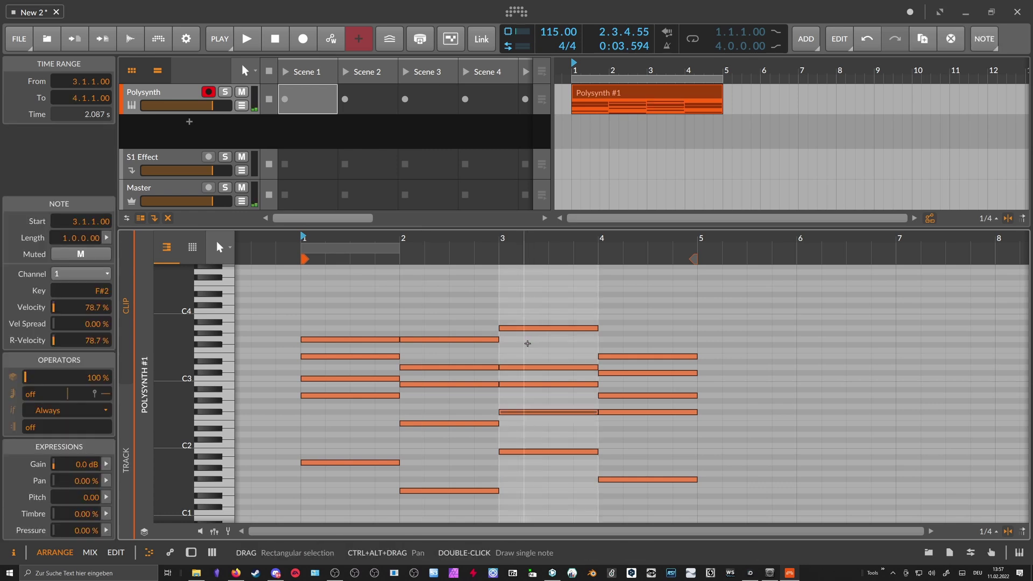
key("space")
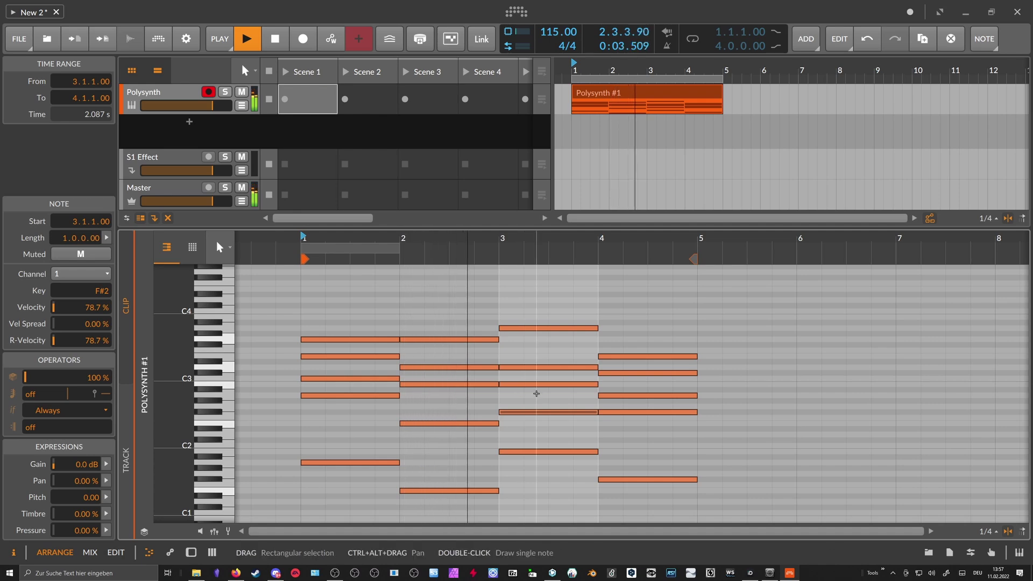
key("space")
Raise the A2 note of the bar 4 chord by one octave to A3
left_click(613, 396)
key("shift+Up")
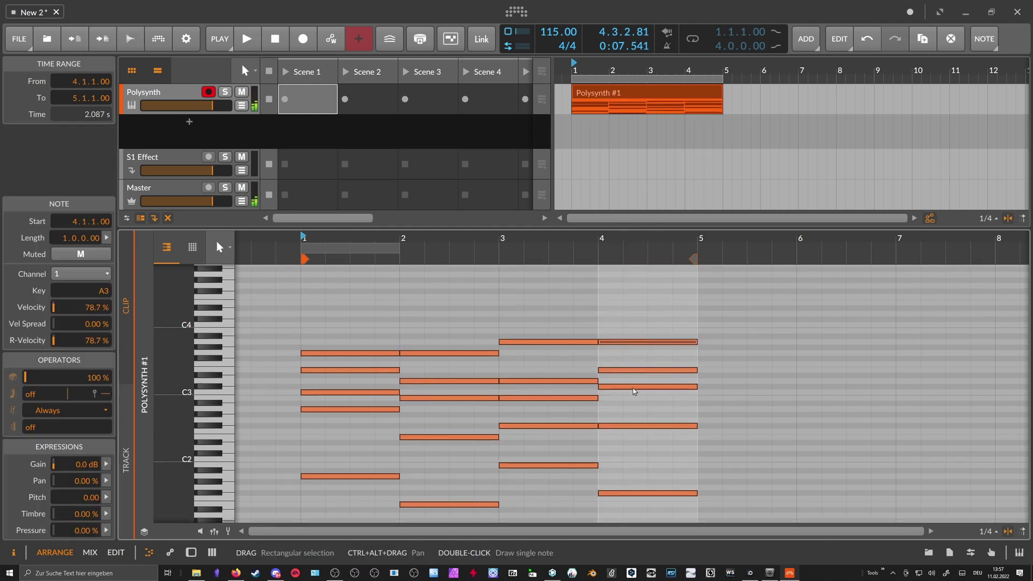
left_click(624, 389)
Play back the full four-bar progression, and enable the arranger loop over bars 1 to 4
mouse_move(604, 245)
left_mouse_down()
mouse_move(604, 268)
mouse_move(591, 261)
left_mouse_up()
left_click(339, 325)
left_click_drag(338, 325, 462, 363)
left_click(389, 318)
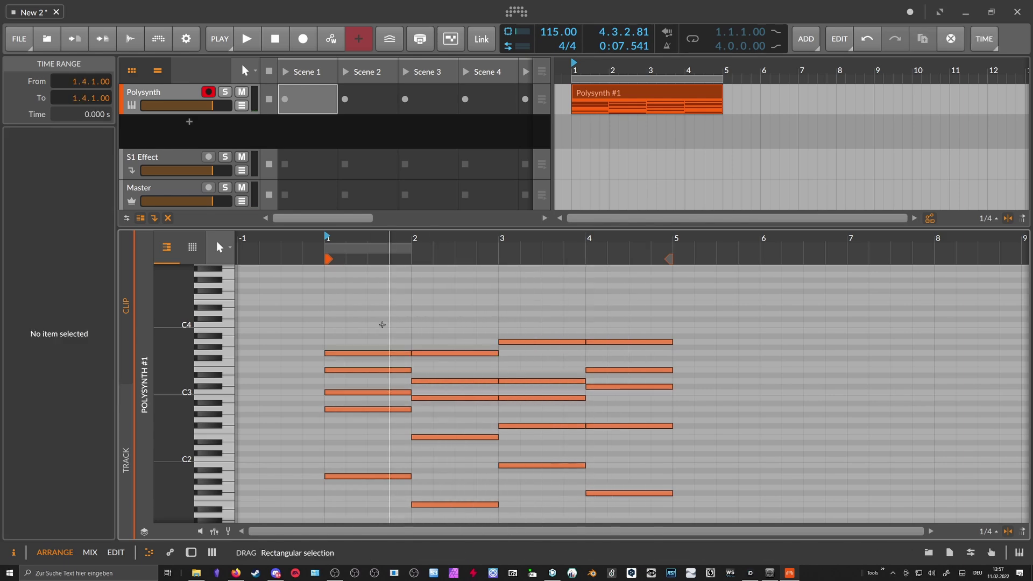
key("space")
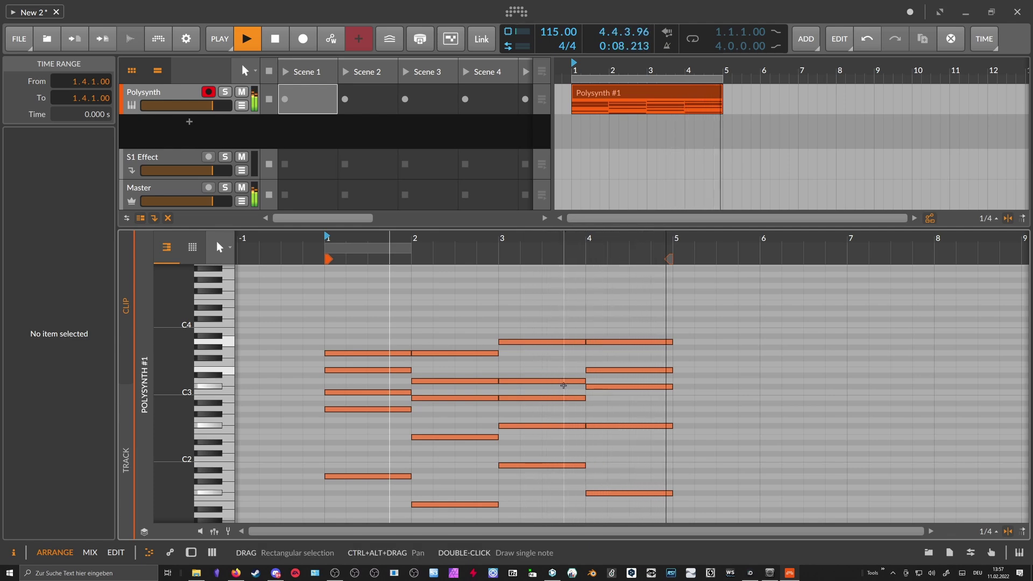
key("space")
left_click(694, 48)
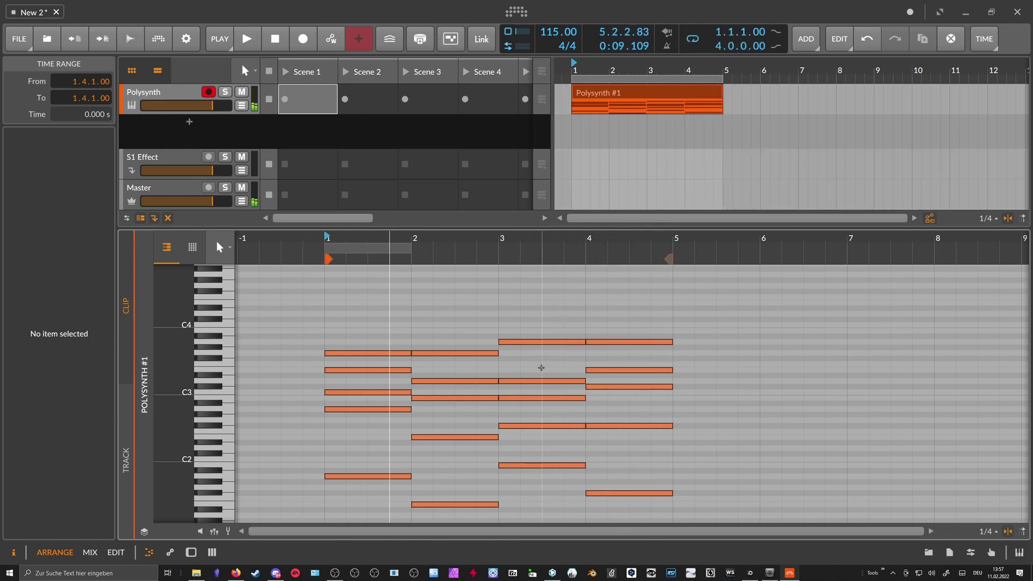
Raise C3 in bar 1, B2 in bar 2 and F#2 in bars 3 and 4 by one octave and listen to the loop
left_click(377, 393)
left_click(437, 398, "ctrl")
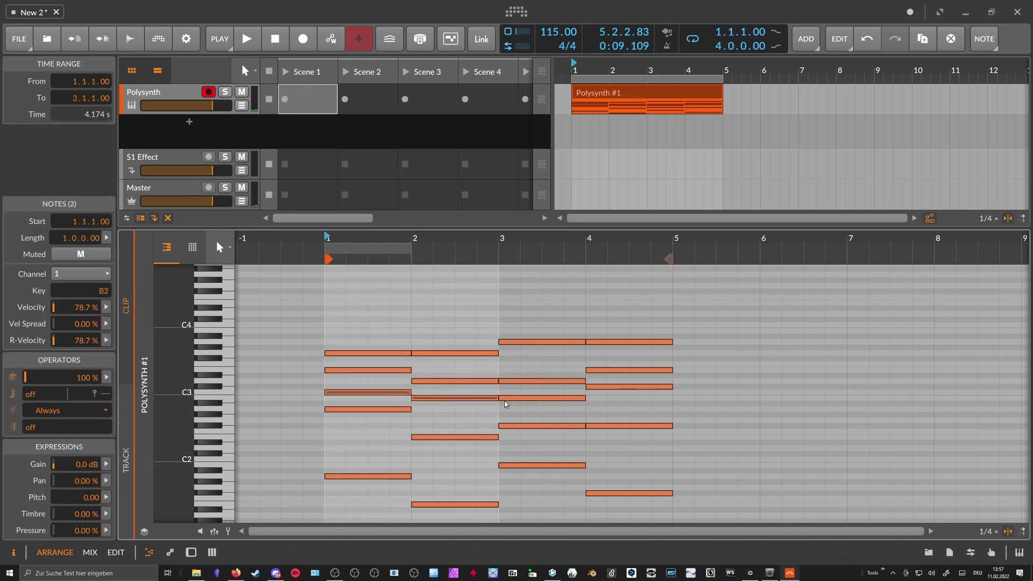
left_click(525, 426, "ctrl")
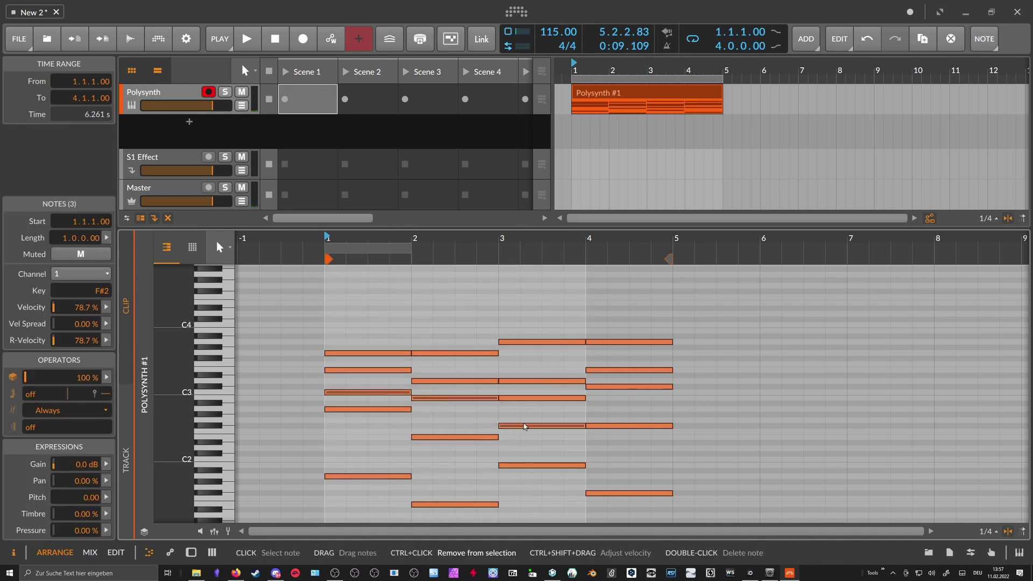
left_click(596, 427, "ctrl")
key("shift+Up")
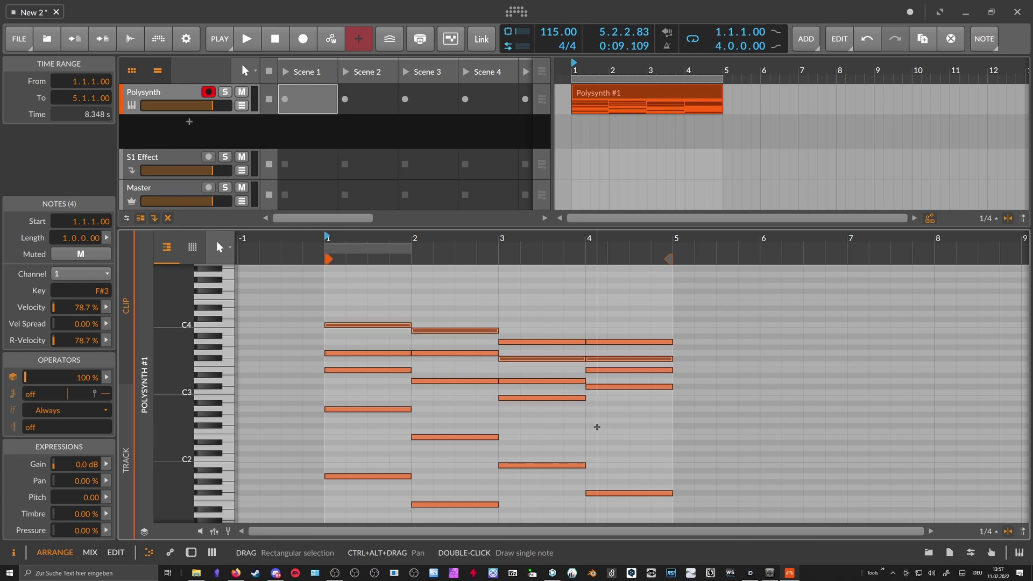
key("space")
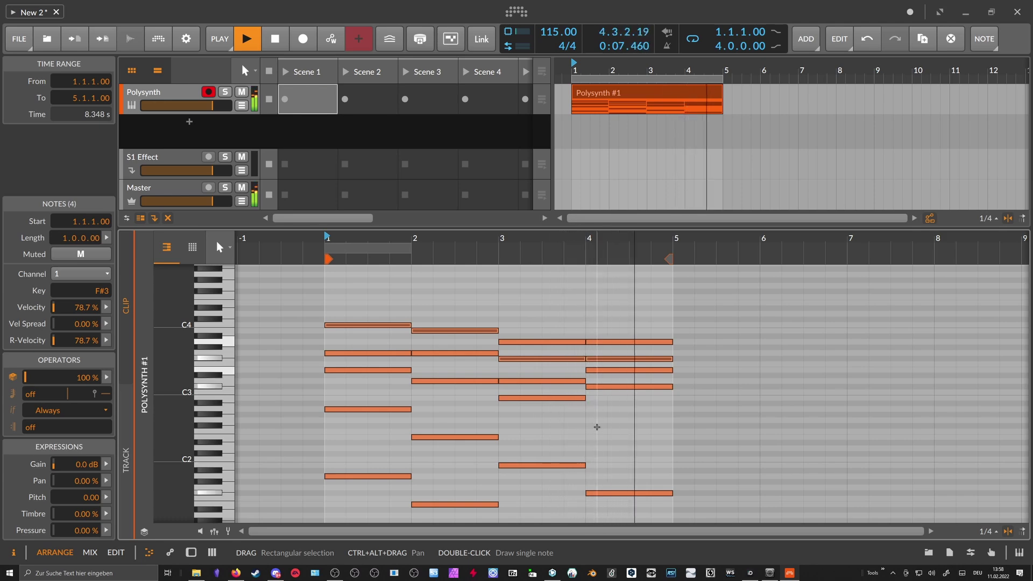
key("space")
left_click(569, 435)
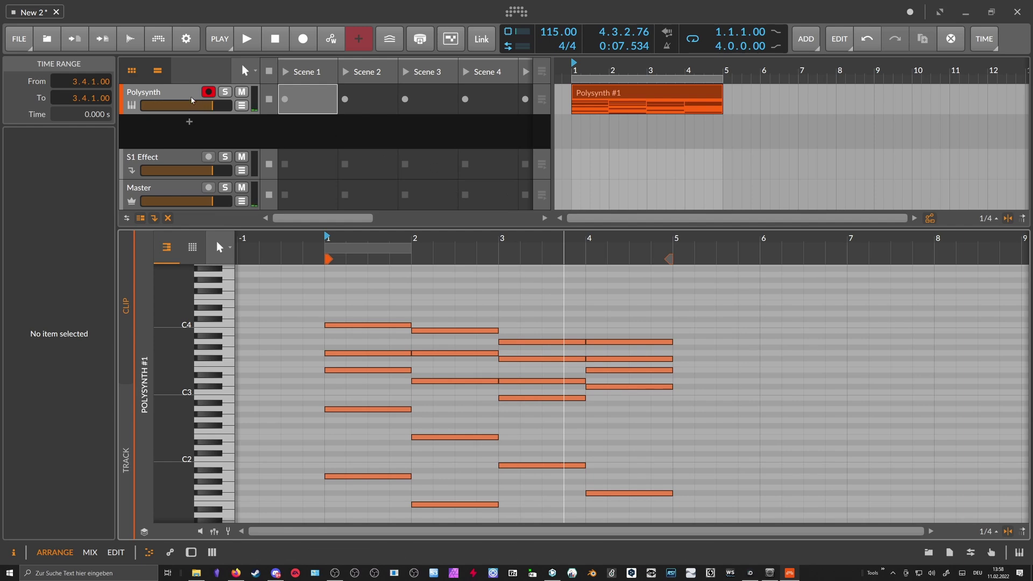
Insert the Humanize note effect before the Polysynth in the track's device chain
key("d")
left_click(147, 453)
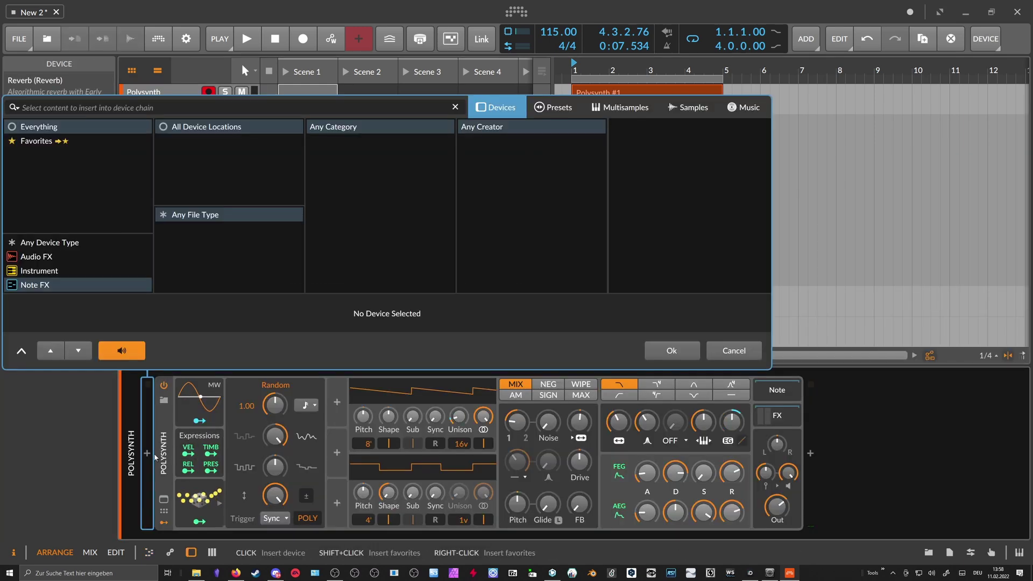
type("h")
key("Down")
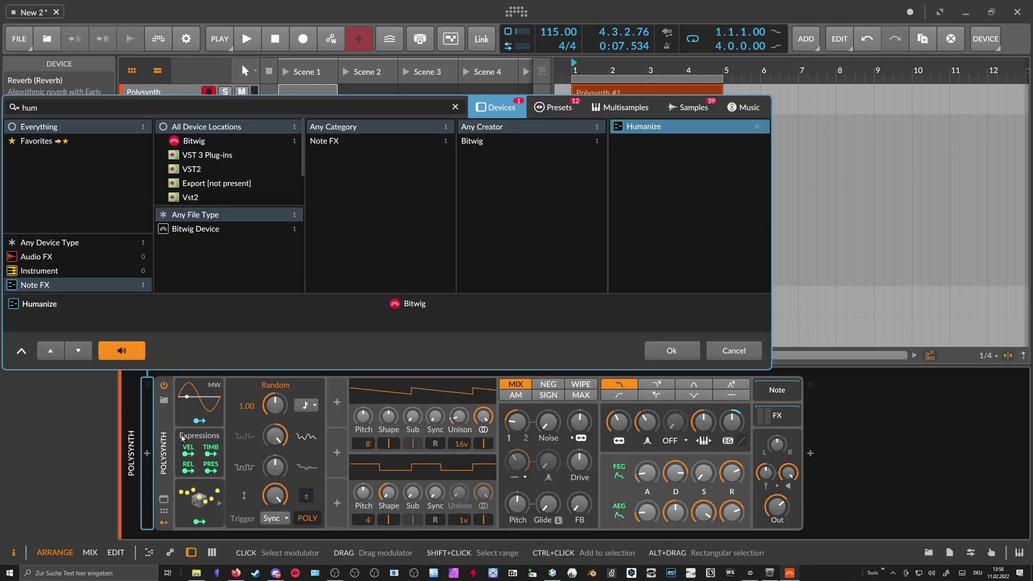
key("Return")
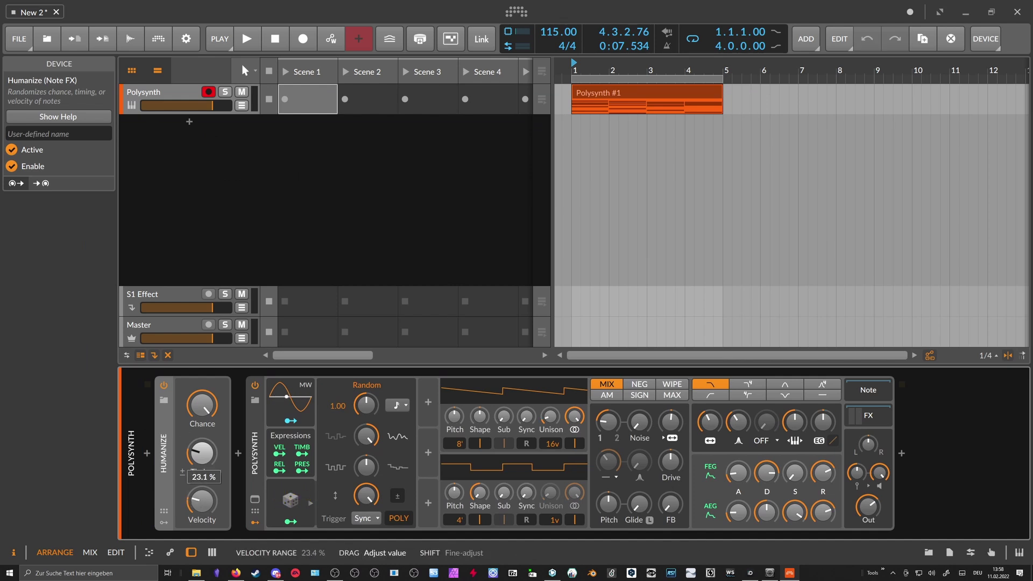
Slightly lower the Velocity range of the Humanize device while the progression plays
key("space")
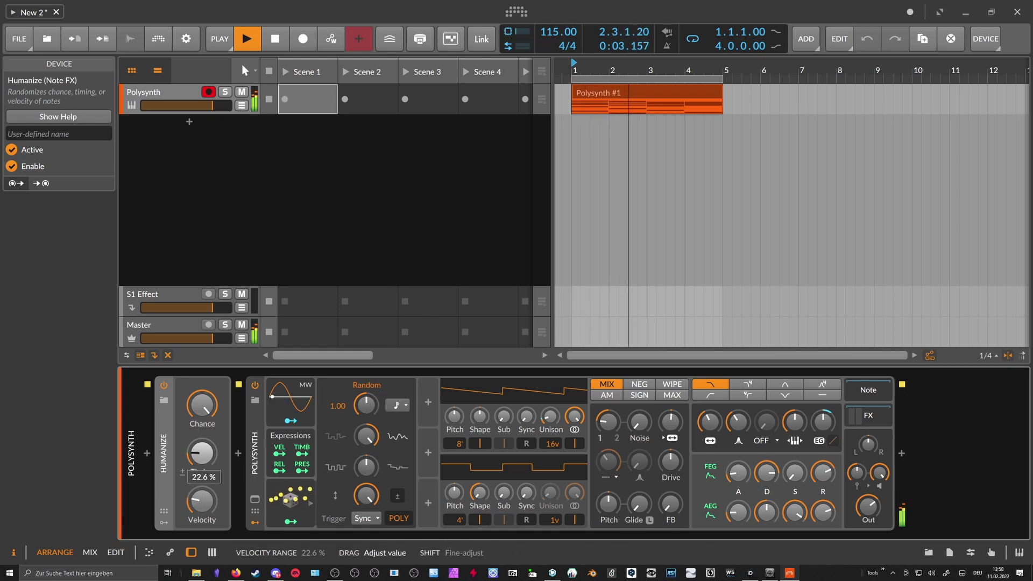
left_click_drag(201, 501, 202, 510)
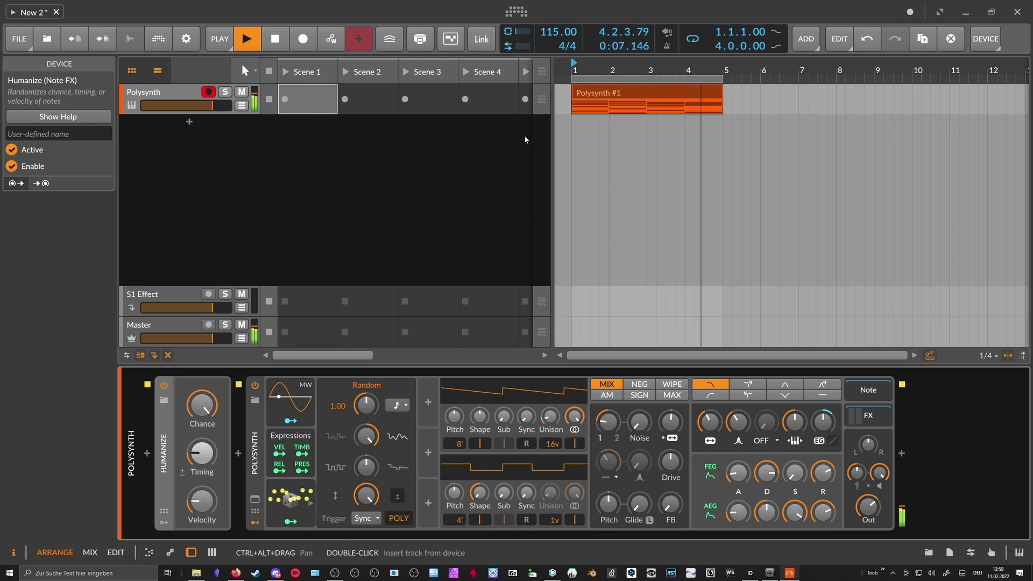
Give all notes in the chord clip a velocity of 54.4% with an 11.2% velocity spread and play the loop
double_click(596, 96)
key("ctrl+a")
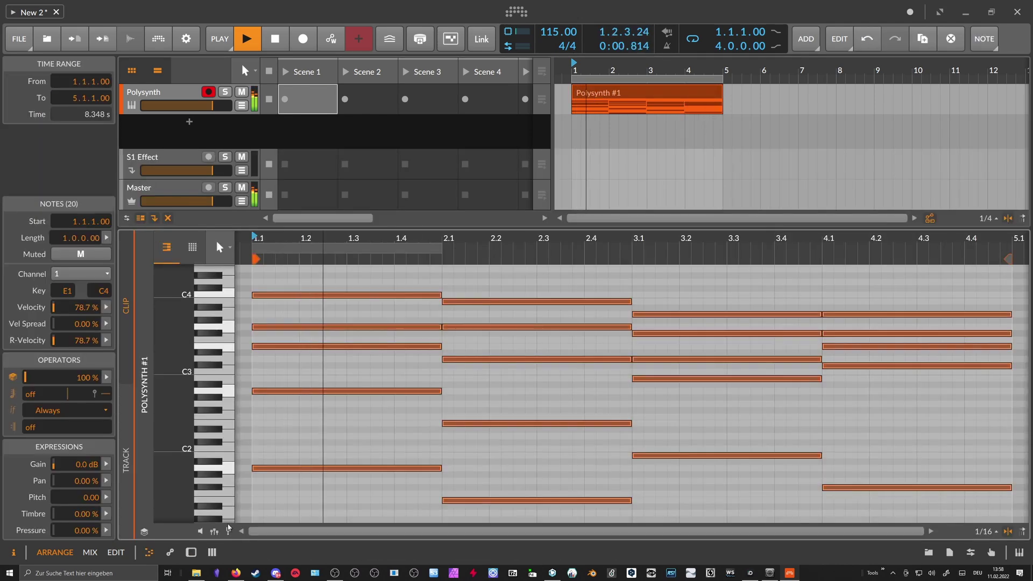
left_click(215, 533)
key("space")
left_click_drag(253, 471, 254, 477)
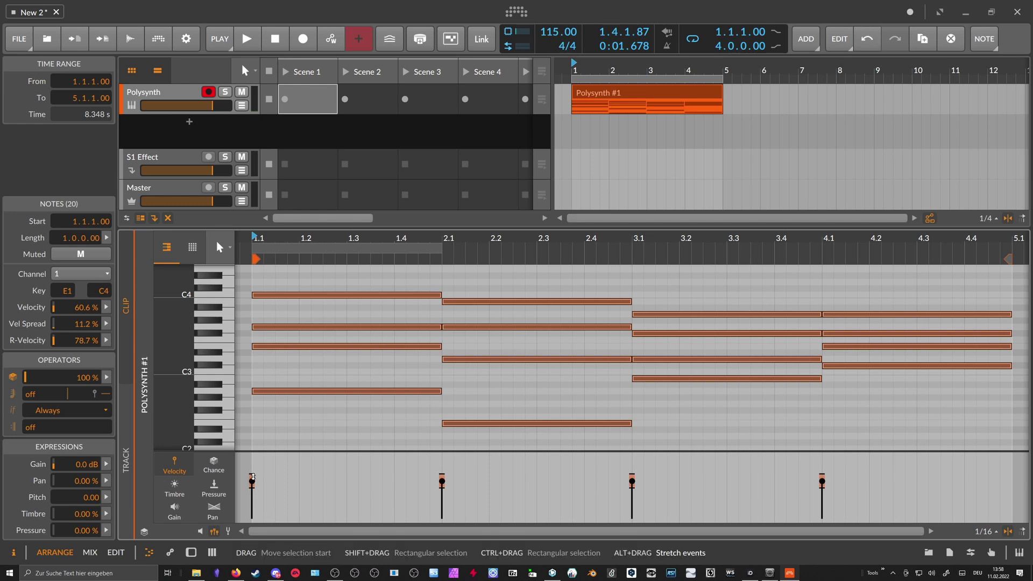
left_click_drag(252, 481, 252, 485)
key("space")
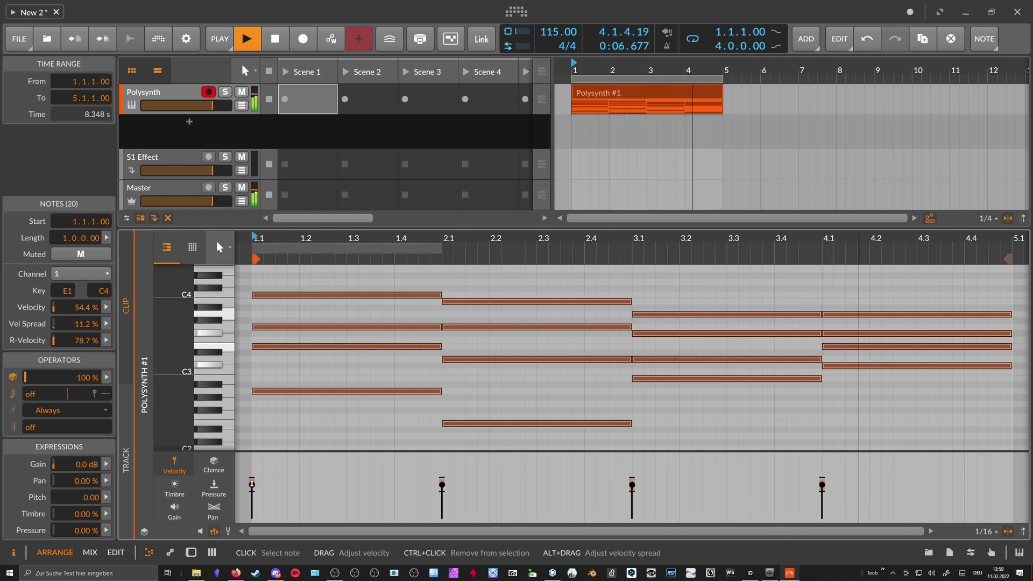
Apply Make Legato to all notes in the chord clip, and stop playback
left_click(457, 348)
key("ctrl+a")
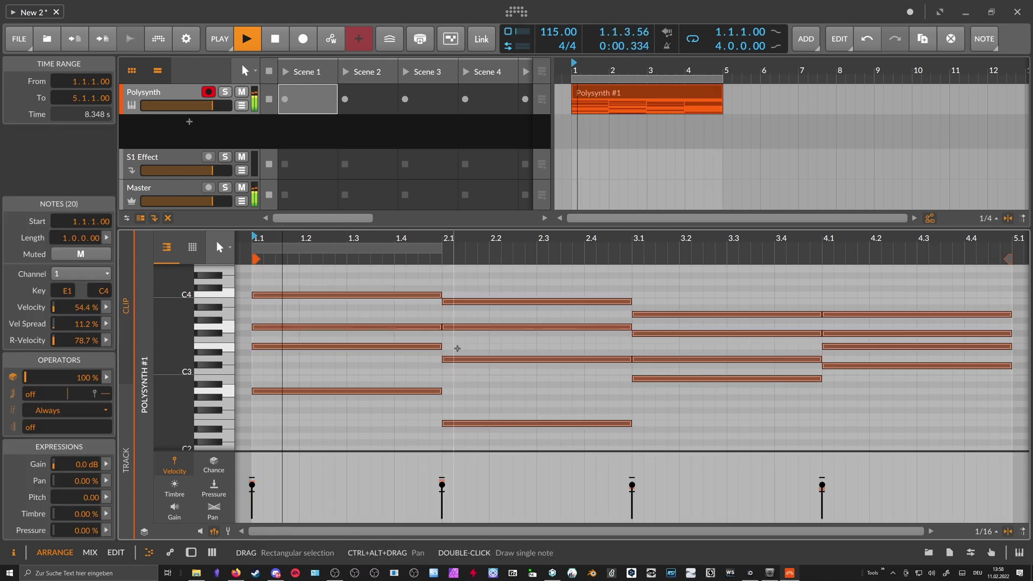
right_click(464, 306)
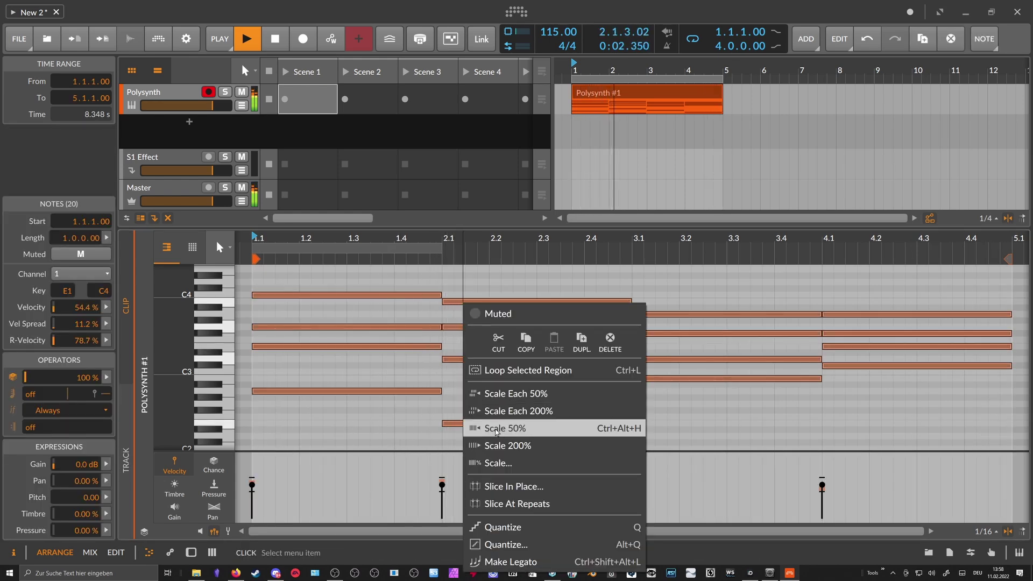
left_click(501, 562)
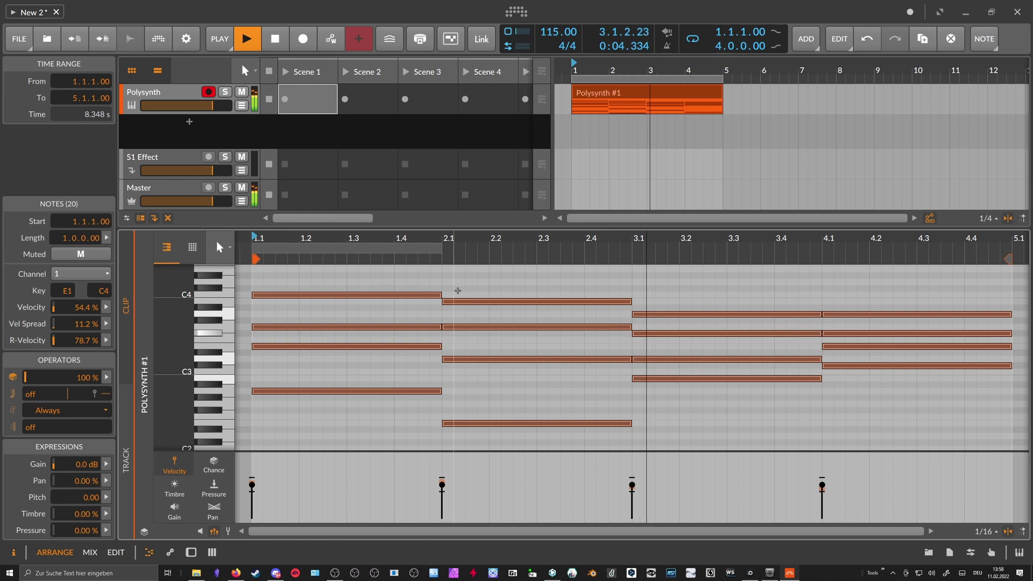
left_click(455, 293)
scroll(477, 242, "down", 2)
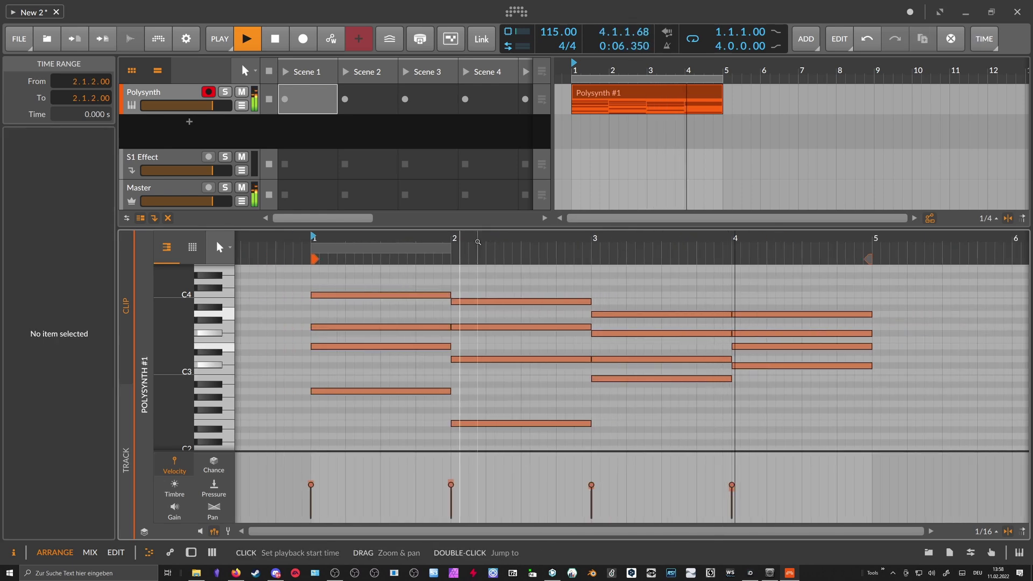
key("space")
Lower C4 in bar 1, B3 in bar 2 and F#3 in bars 3 and 4 by one octave and listen to the loop
left_click_drag(393, 280, 566, 309)
left_click_drag(654, 276, 721, 325)
left_click(651, 333, "ctrl")
left_click(653, 315, "ctrl")
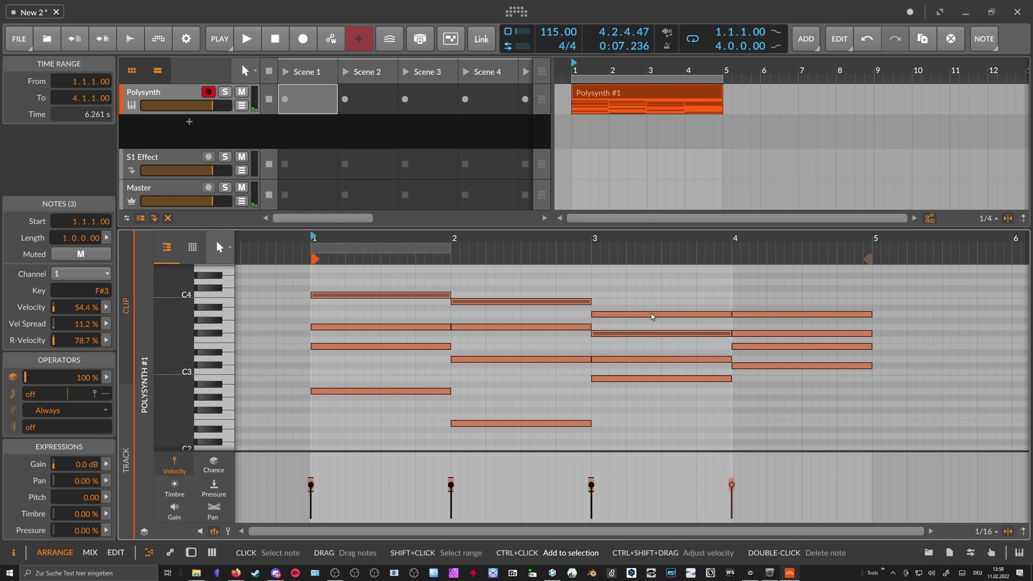
left_click(761, 333, "ctrl")
key("shift+Down")
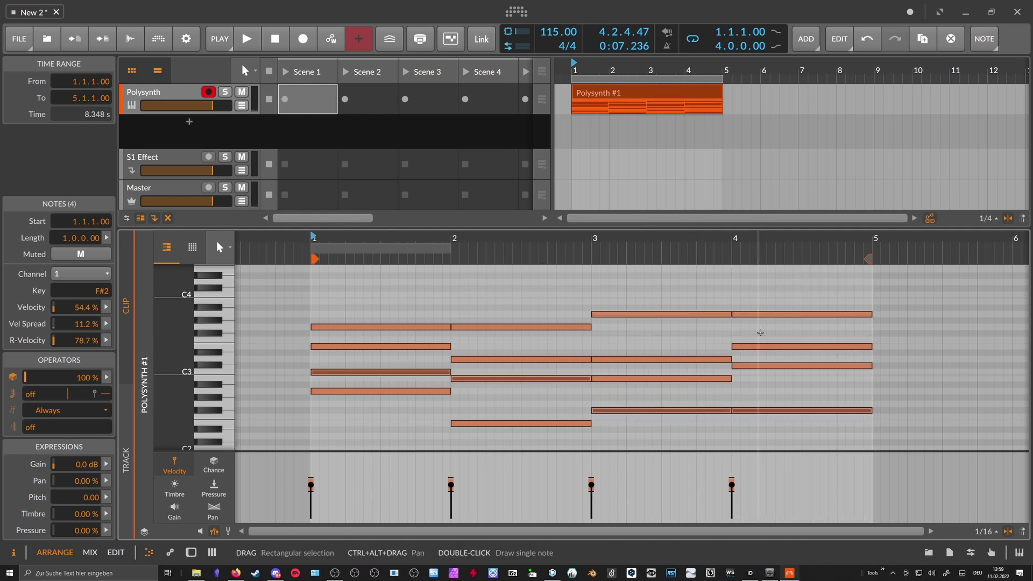
key("space")
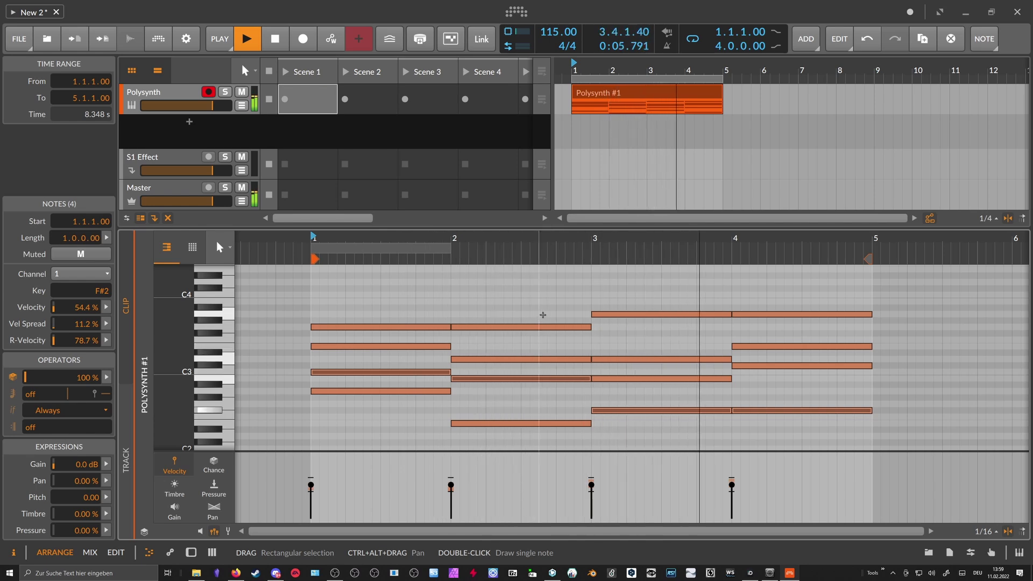
left_click(559, 305)
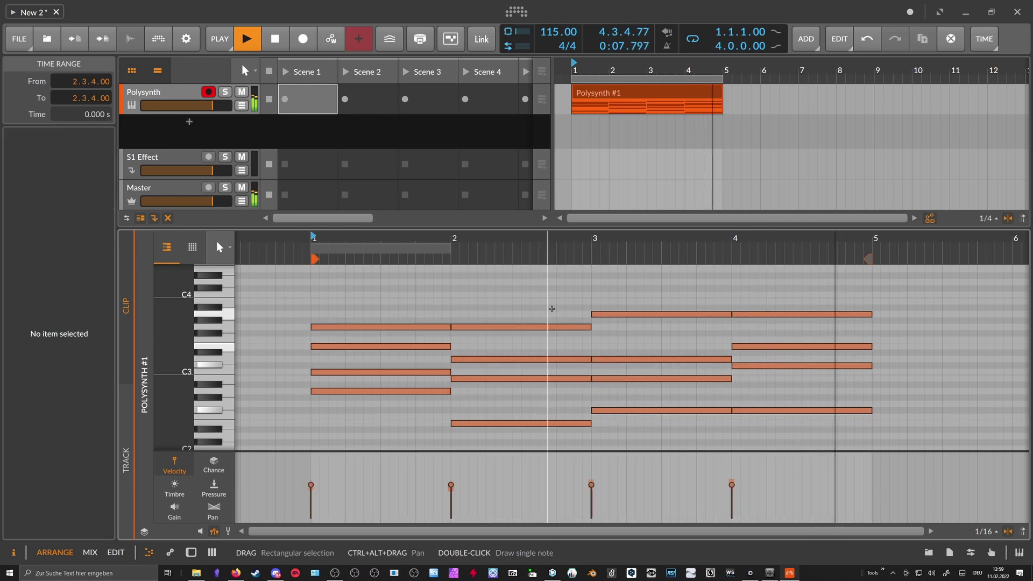
key("space")
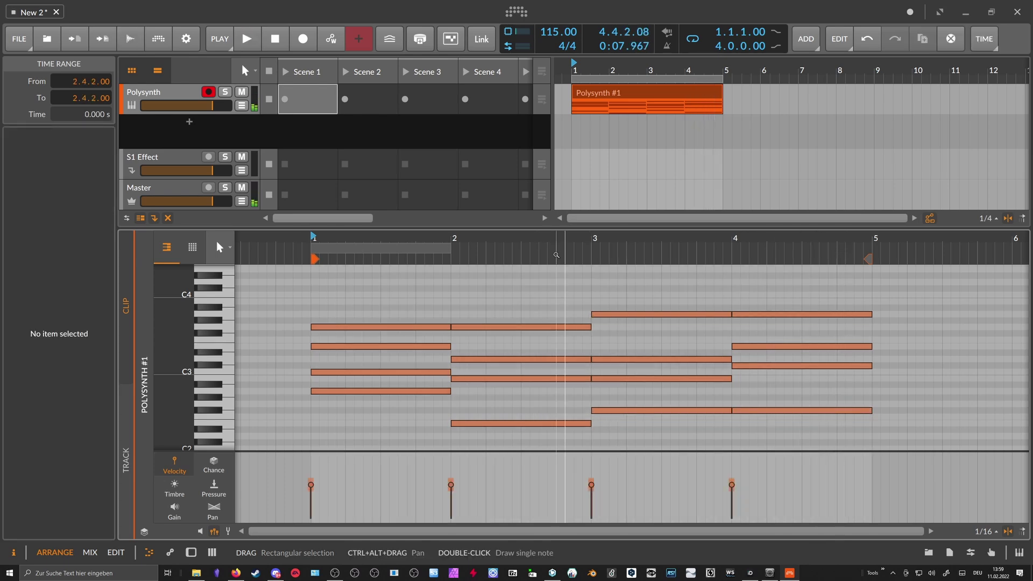
Split the four-bar Polysynth clip in the arranger into four one-bar clips at bars 2, 3 and 4
left_click_drag(403, 228, 402, 280)
left_click(588, 137)
left_click(611, 95)
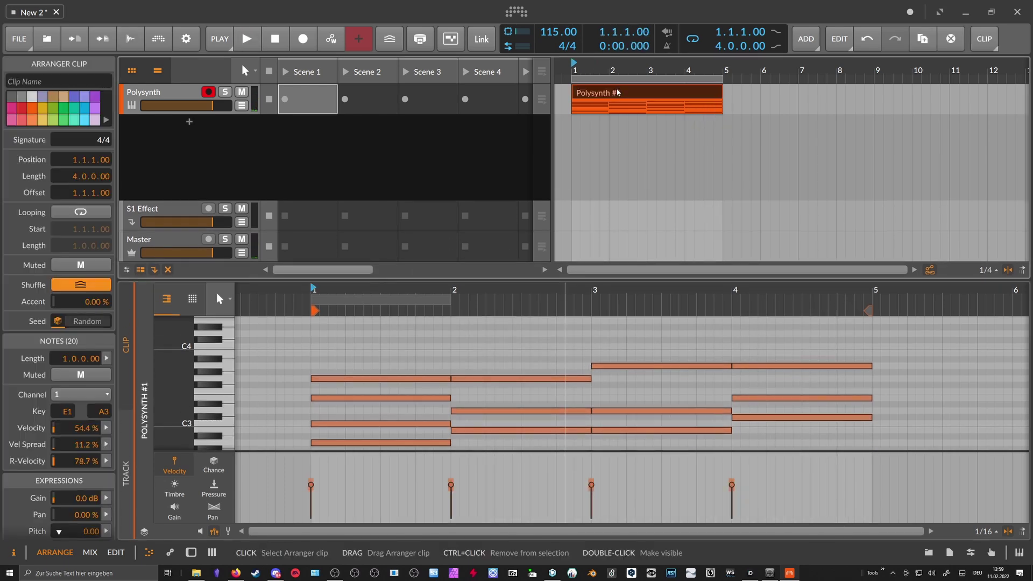
key("5")
left_click(611, 109)
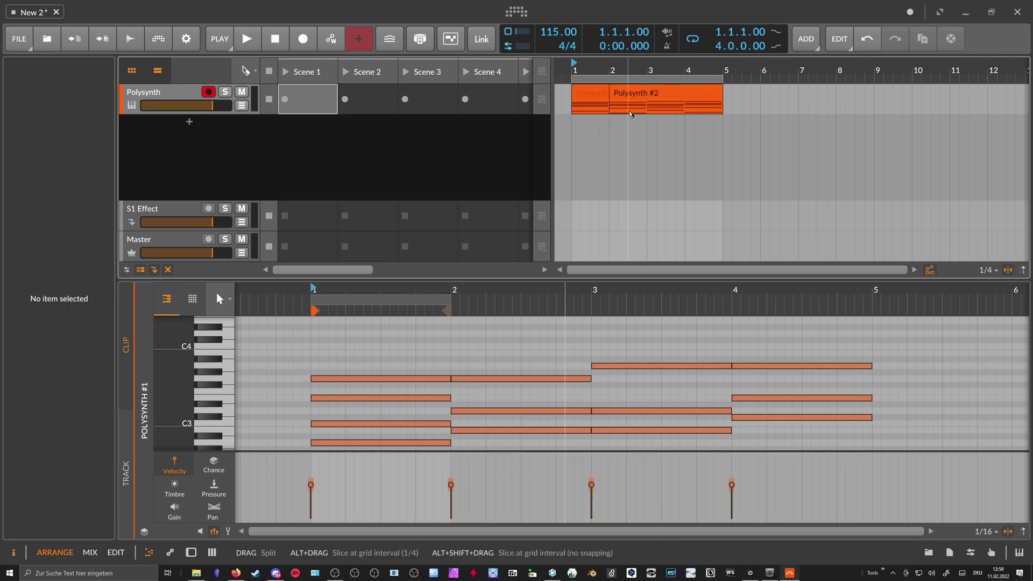
left_click(685, 110)
key("1")
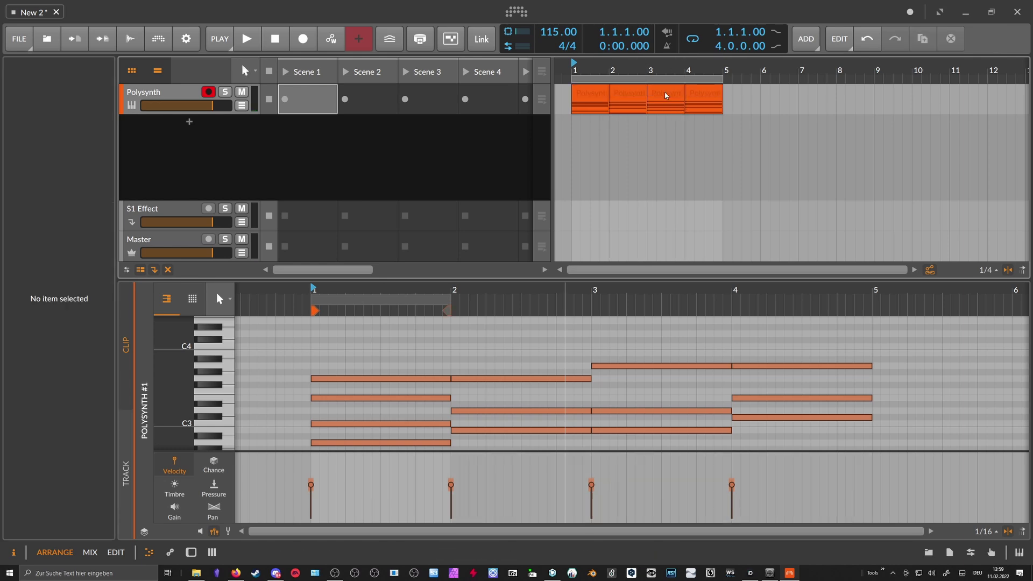
Examine the notes of each of the four one-bar Polysynth clips in the arranger
left_click(667, 94)
left_click(594, 95)
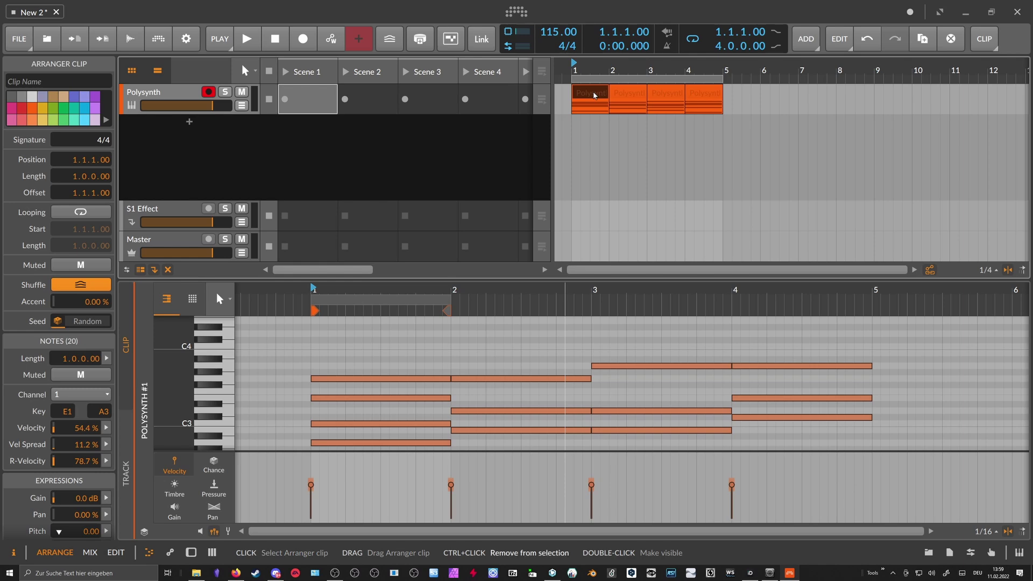
left_click(628, 94)
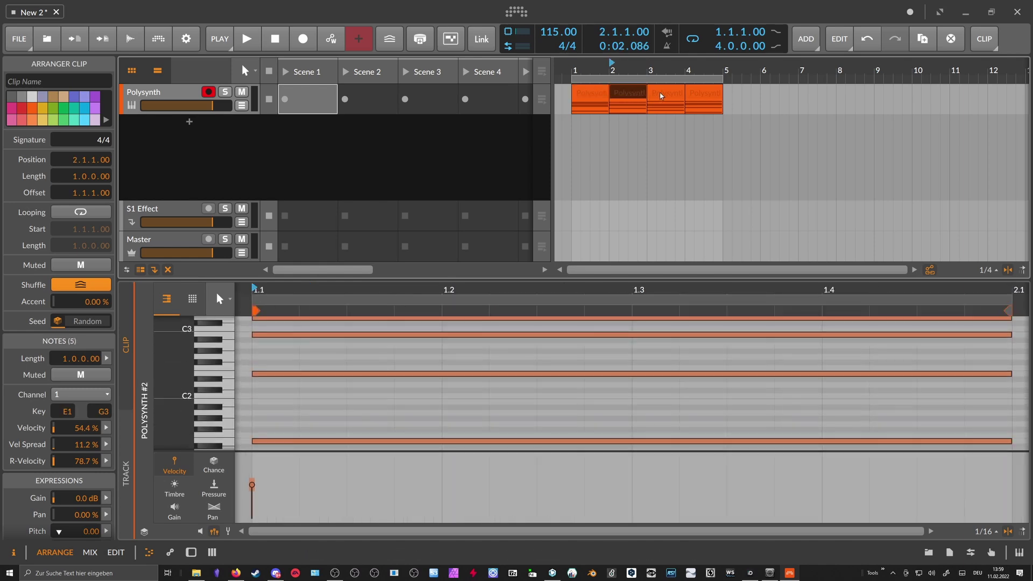
left_click(656, 96)
left_click(699, 95)
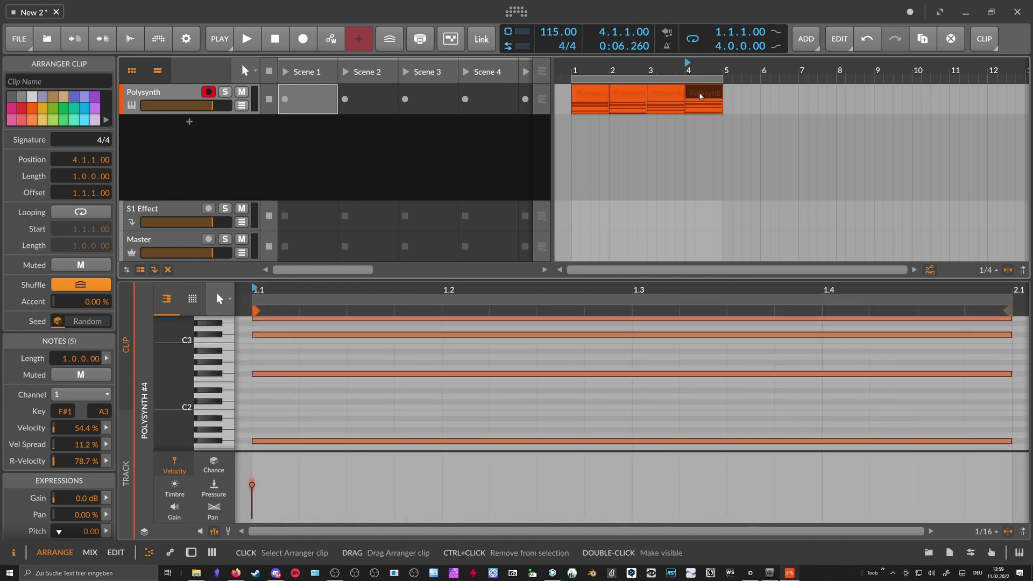
scroll(645, 94, "down", 2)
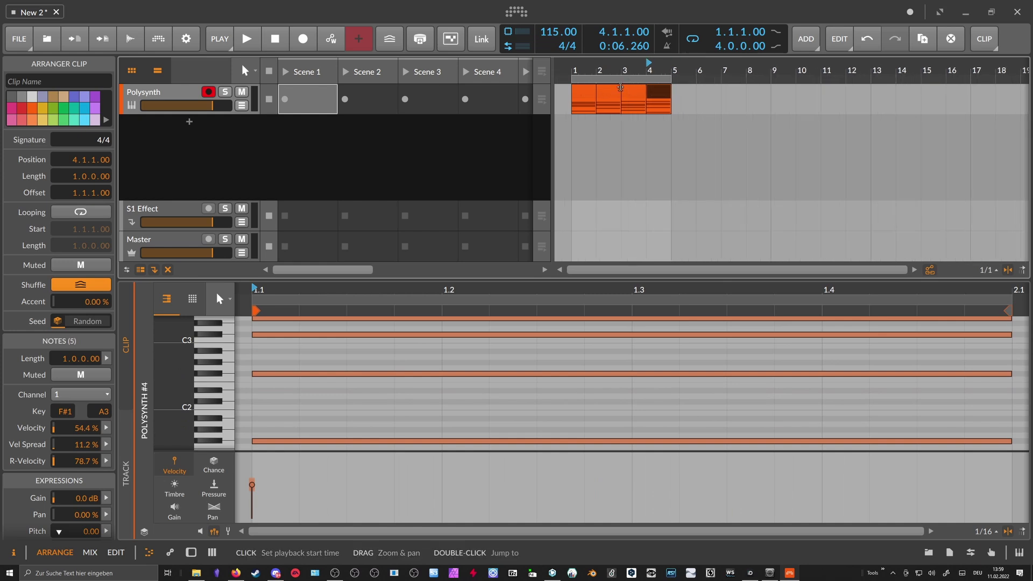
left_click(607, 94)
left_click(633, 96)
left_click(658, 96)
left_click(608, 96)
left_click(588, 99)
Place the four one-bar Polysynth clips in the Scene 1 to Scene 4 launcher slots and clear them from the arranger
left_click_drag(575, 71, 308, 101)
left_click_drag(601, 96, 368, 100)
left_click_drag(625, 96, 431, 100)
left_click_drag(647, 96, 599, 70)
key("Delete")
Review the default launch quantization in the playback settings and set the playback start to bar 1
left_click(224, 39)
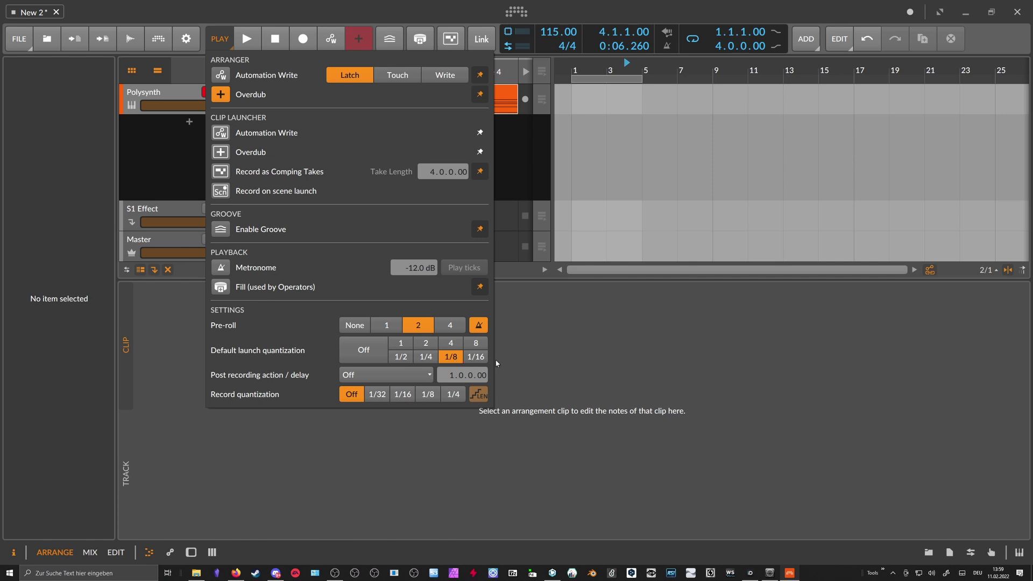
left_click(499, 186)
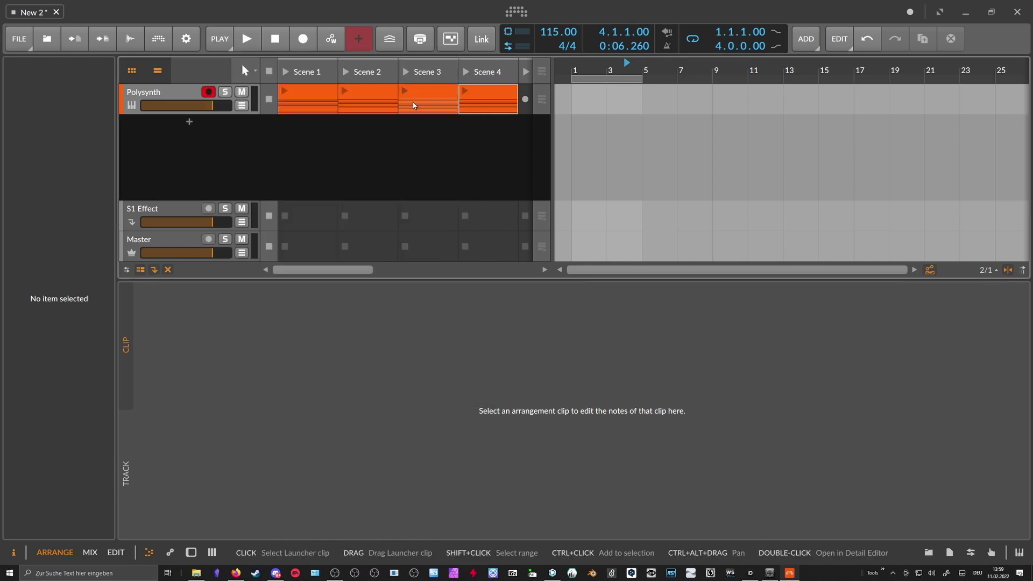
left_click_drag(572, 70, 572, 82)
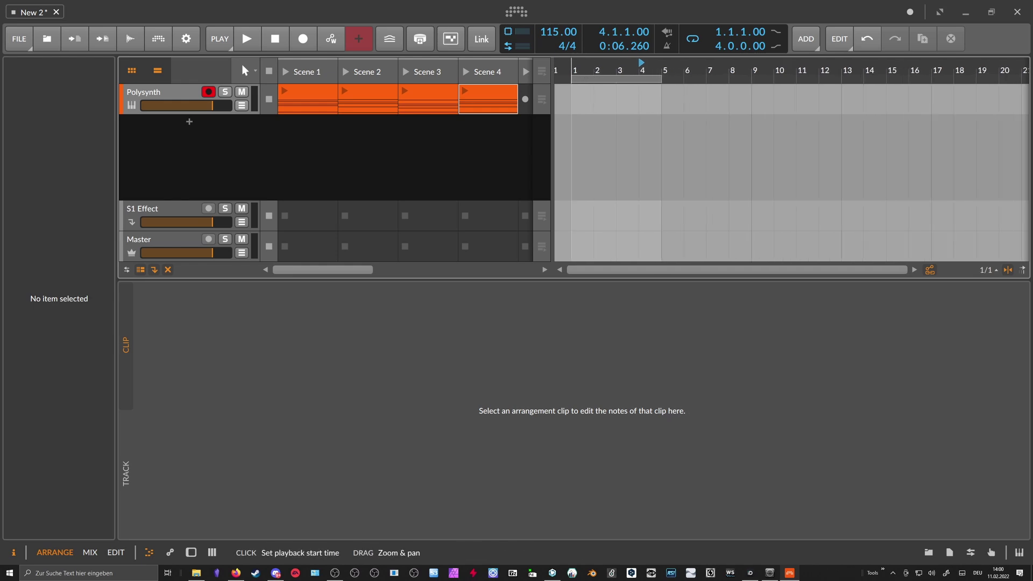
left_click(575, 79)
key("space")
left_click(284, 43)
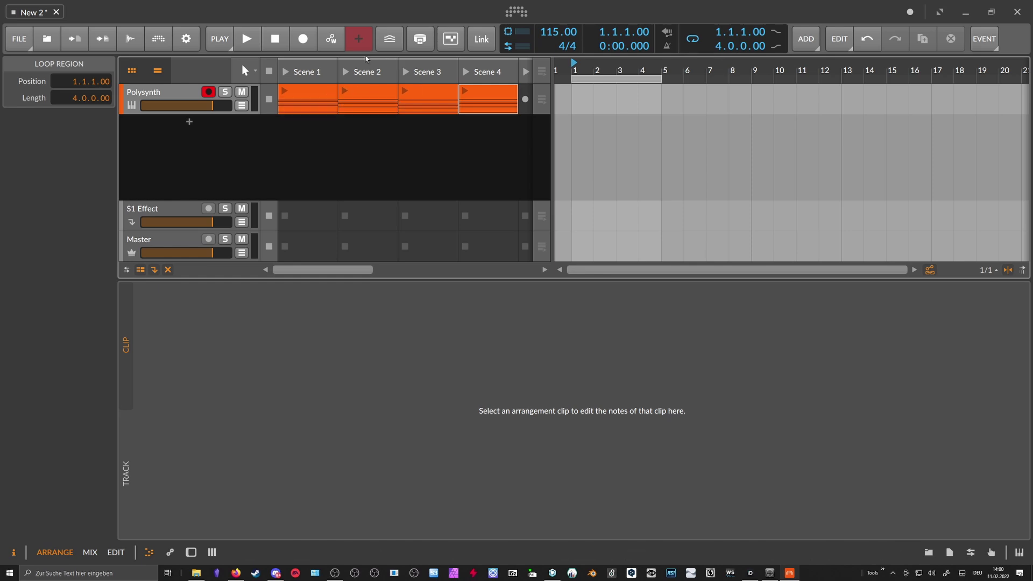
Record a launch performance of the Polysynth scene clips into the arranger, stop, and delete the recorded clip
left_click(307, 42)
left_click(284, 91)
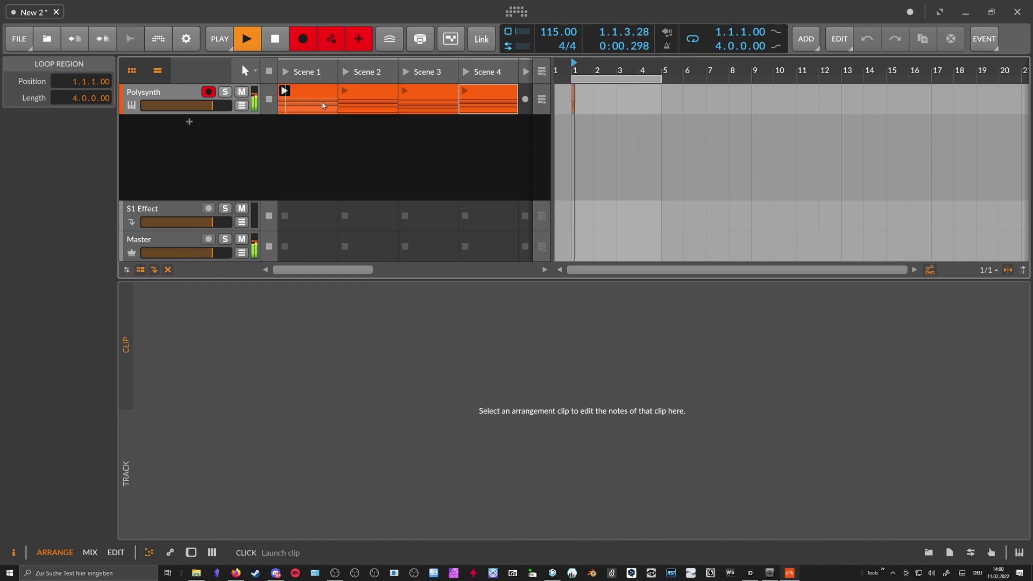
left_click(402, 92)
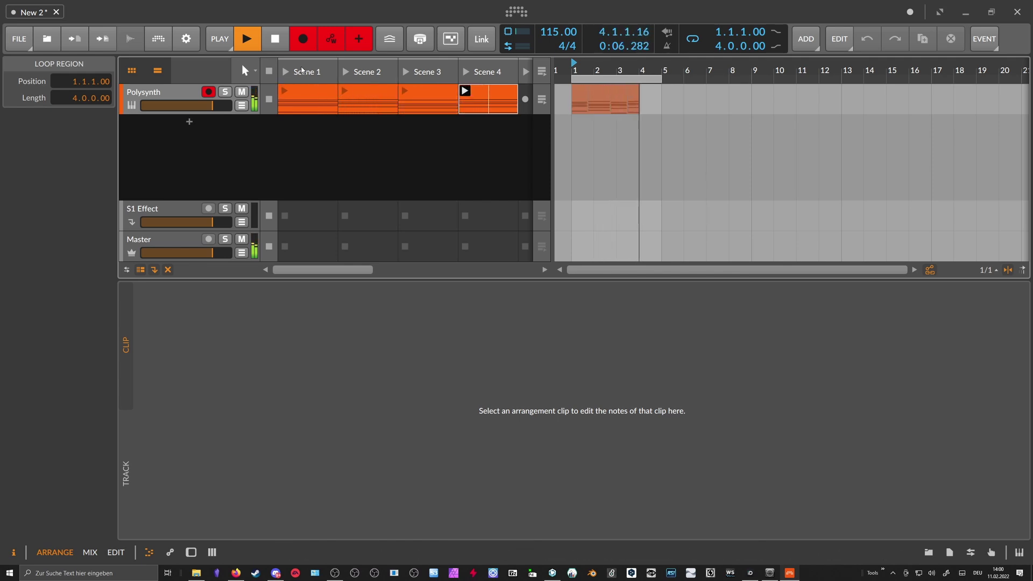
left_click(275, 39)
key("space")
key("space")
left_click_drag(656, 94, 565, 100)
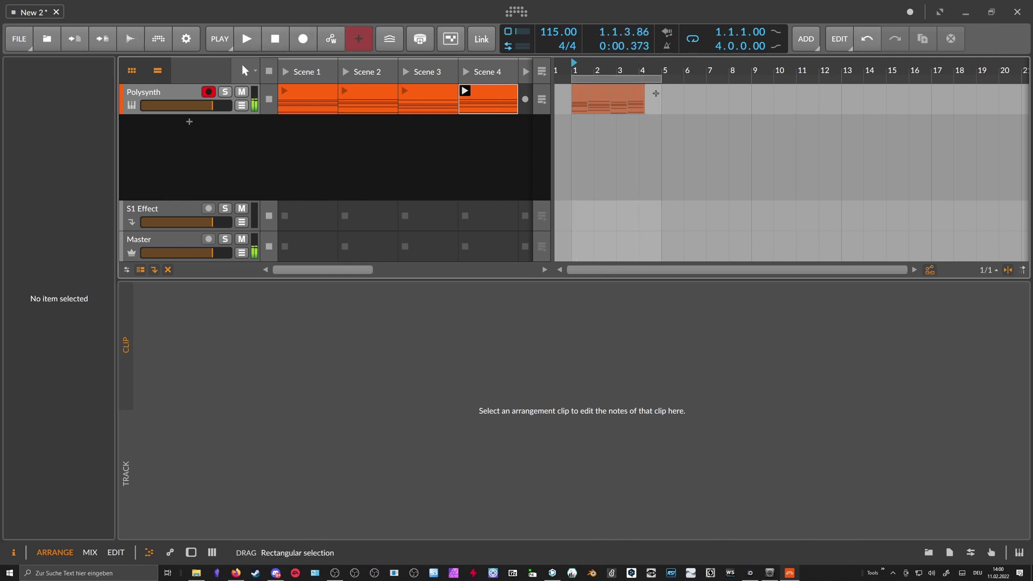
key("Delete")
Add a new instrument track below Polysynth and load the Drum Machine device on it
left_click(485, 106)
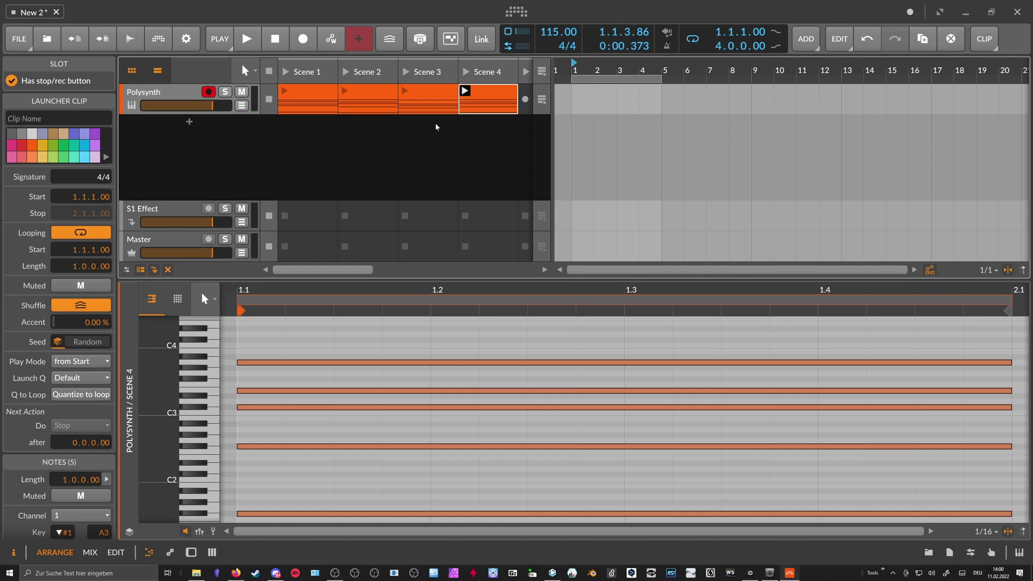
left_click(204, 136)
double_click(204, 136)
type("drum")
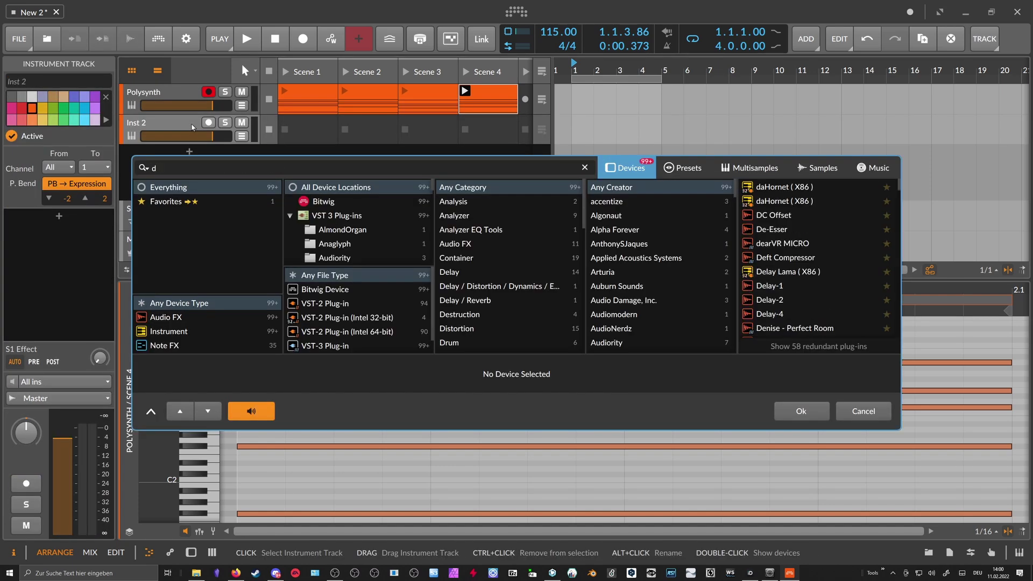
key("Down")
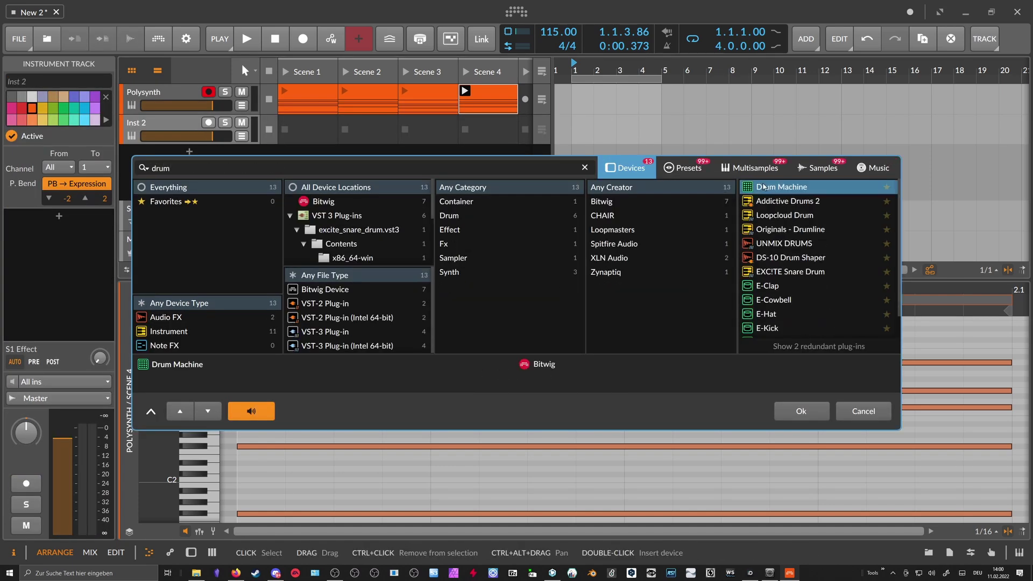
key("Return")
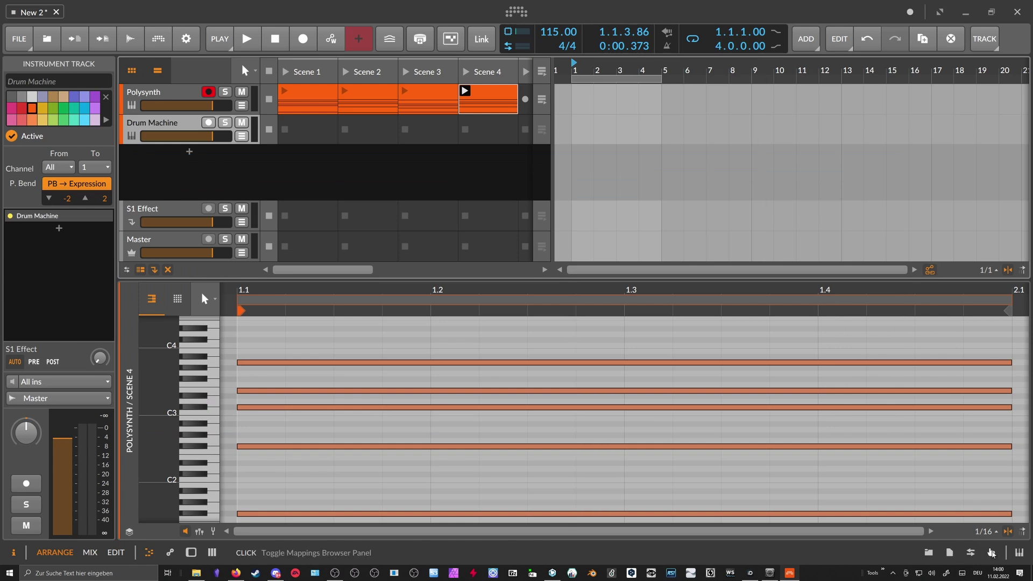
Show the sample browser and search all sample locations for "linn"
left_click(930, 554)
left_click_drag(870, 255, 795, 254)
left_click(838, 96)
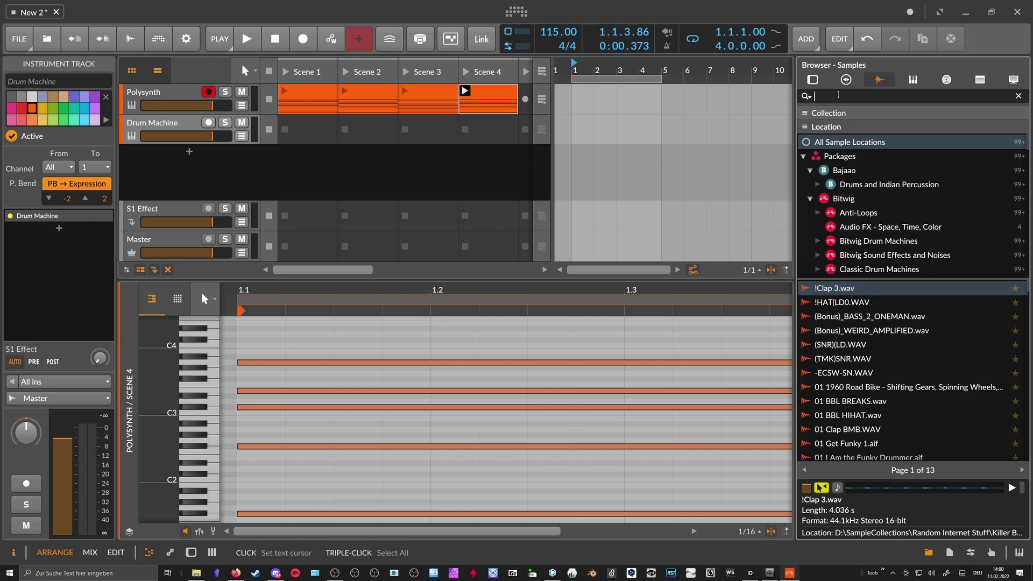
type("liinm")
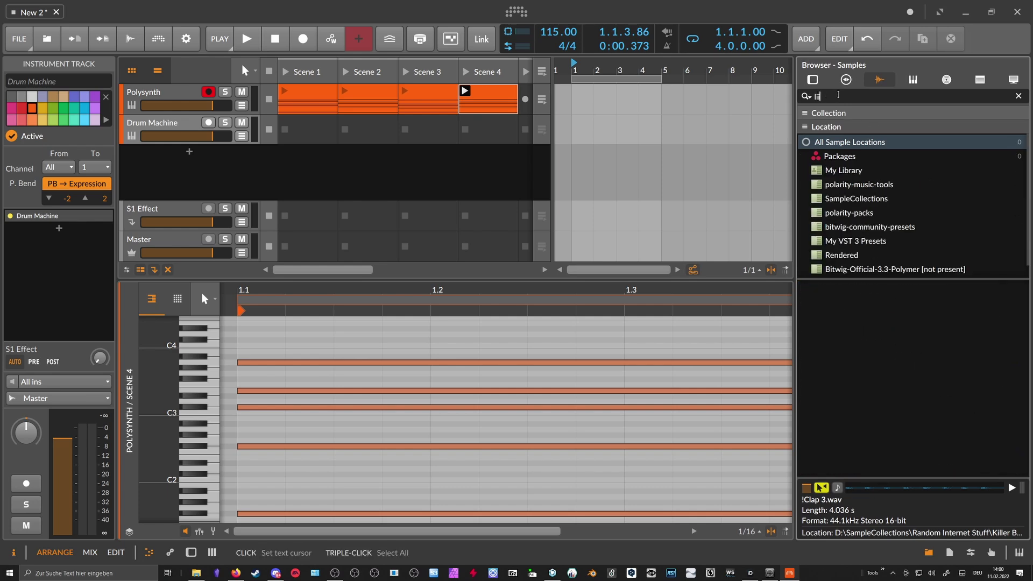
key("BackSpace")
type("nn")
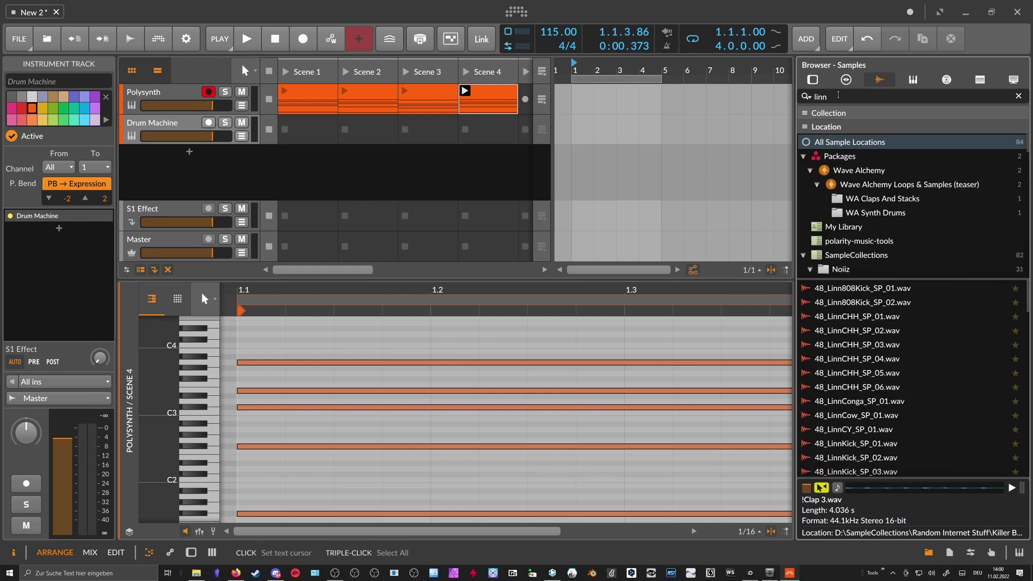
Audition the Linn kick samples and load 48_LinnKick_SP_01.wav onto the Drum Machine's C1 pad
scroll(852, 337, "down", 5)
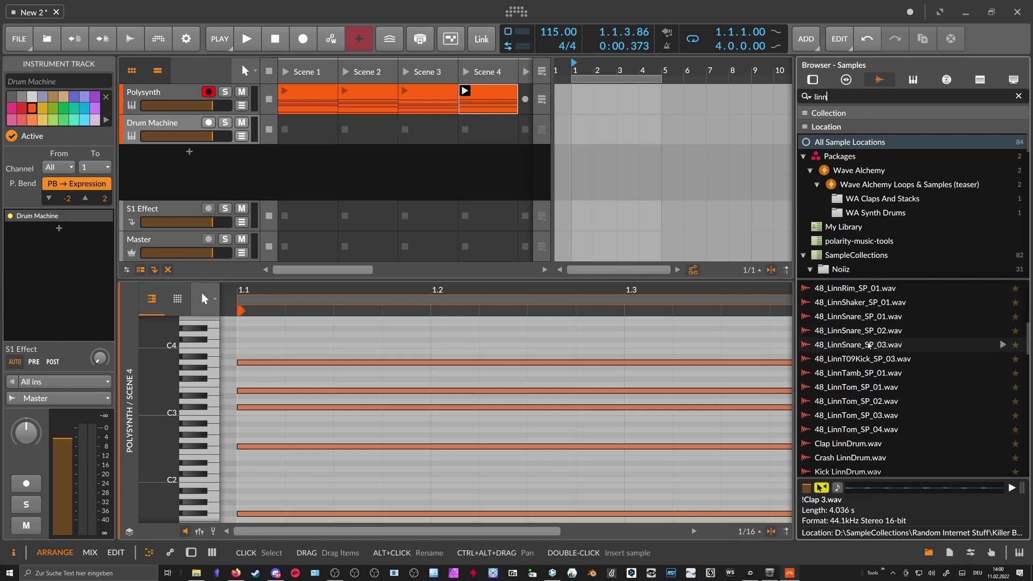
scroll(861, 339, "up", 1)
left_click(869, 306)
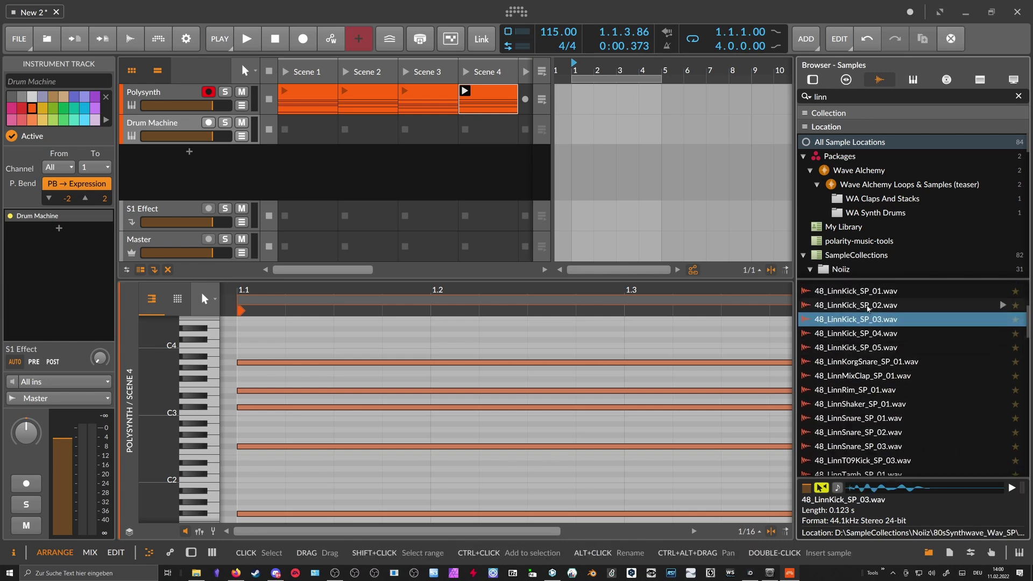
left_click(866, 292)
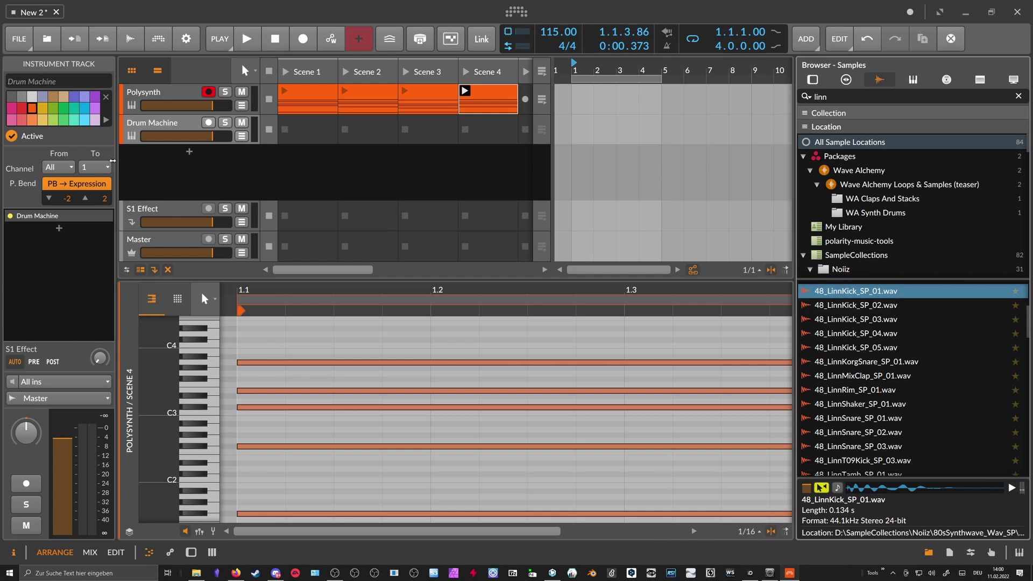
key("d")
left_click_drag(849, 303, 407, 460)
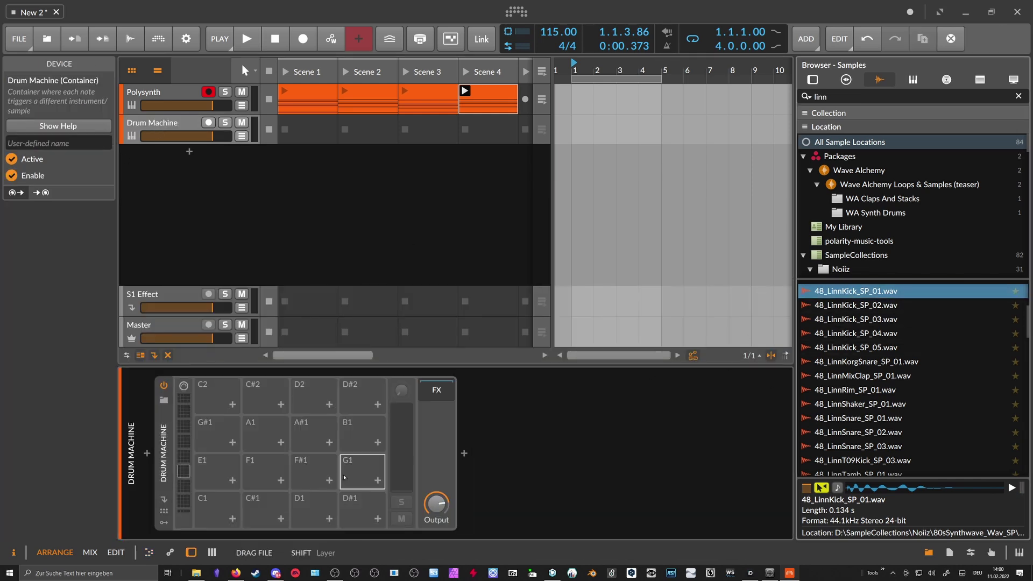
left_click_drag(231, 513, 231, 514)
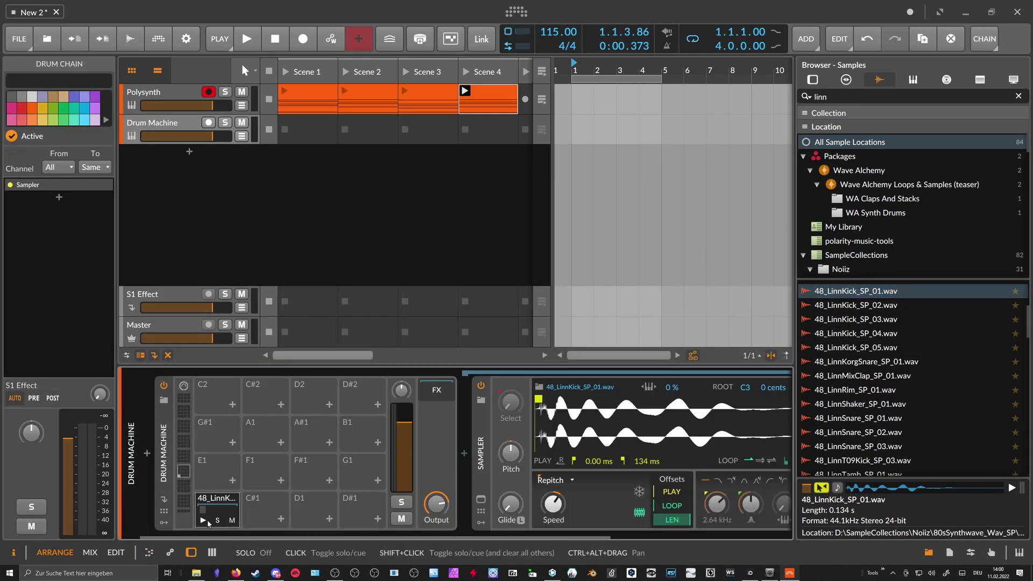
Audition the Linn snare samples and load 48_LinnSnare_SP_03.wav onto the Drum Machine's C#1 pad
scroll(846, 408, "down", 1)
left_click(866, 395)
left_click(865, 388)
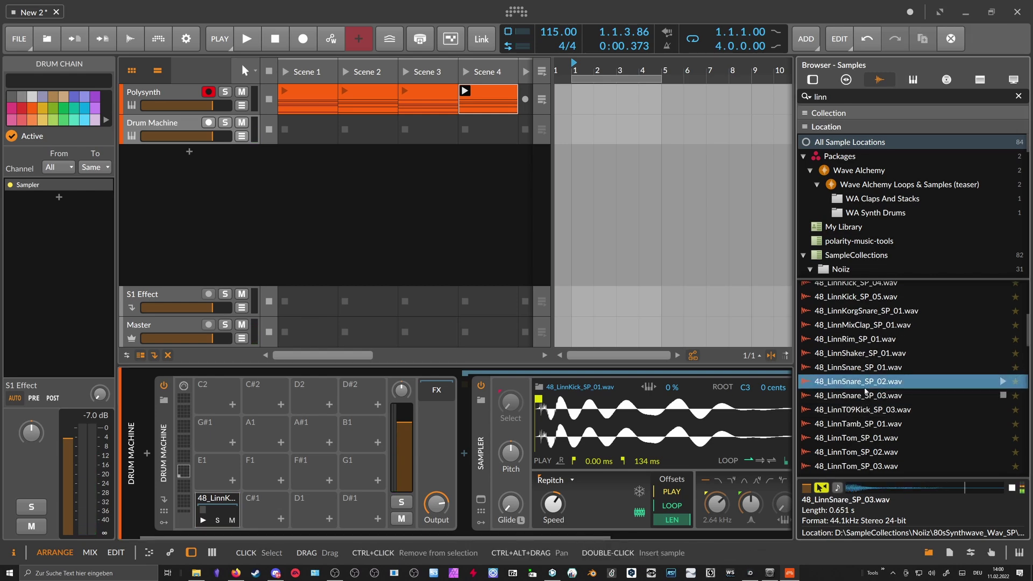
left_click_drag(861, 396, 266, 511)
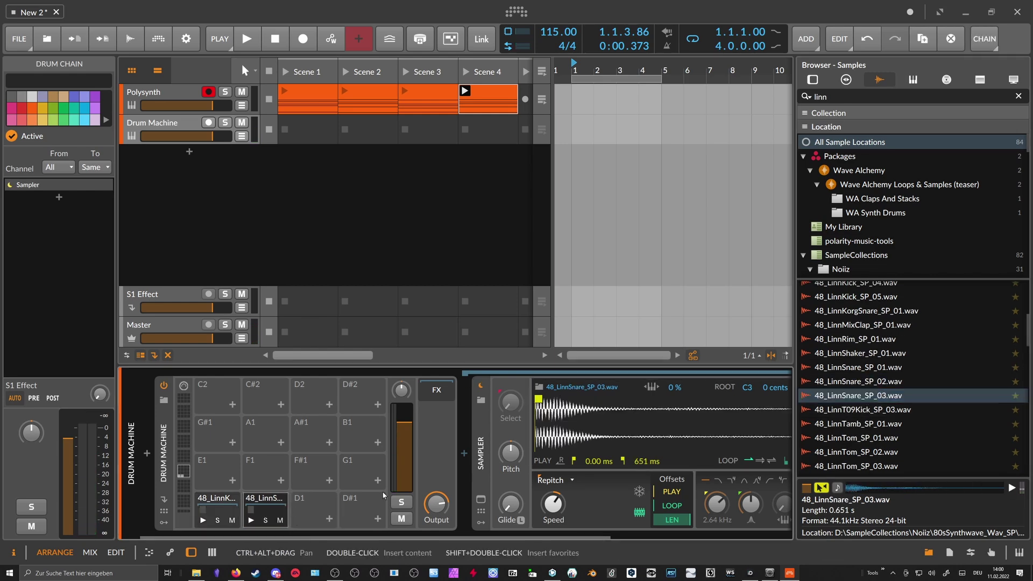
Browse the remaining Linn samples and narrow the sample search to "linn hat"
scroll(855, 367, "down", 2)
scroll(859, 388, "down", 4)
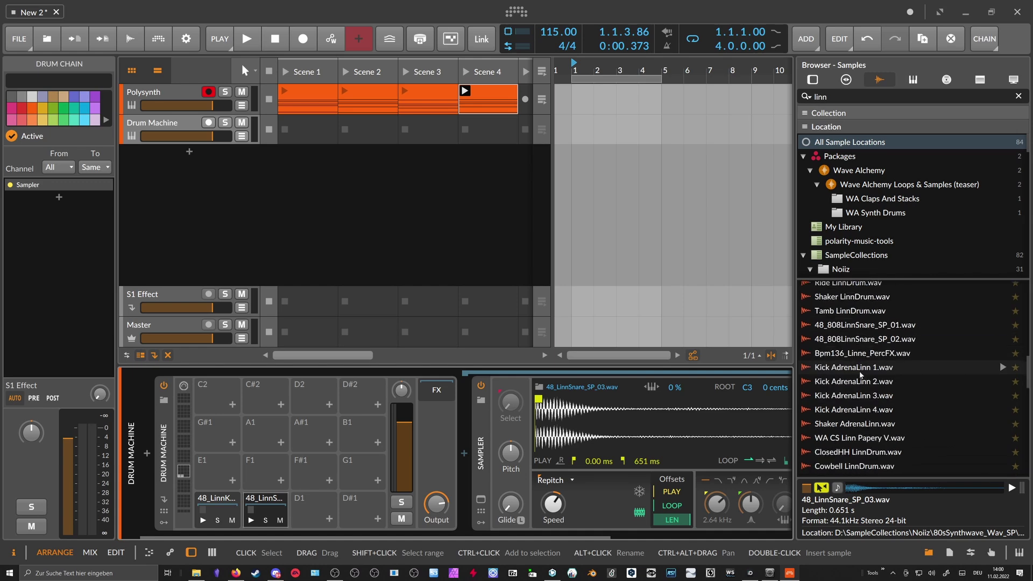
scroll(859, 391, "down", 3)
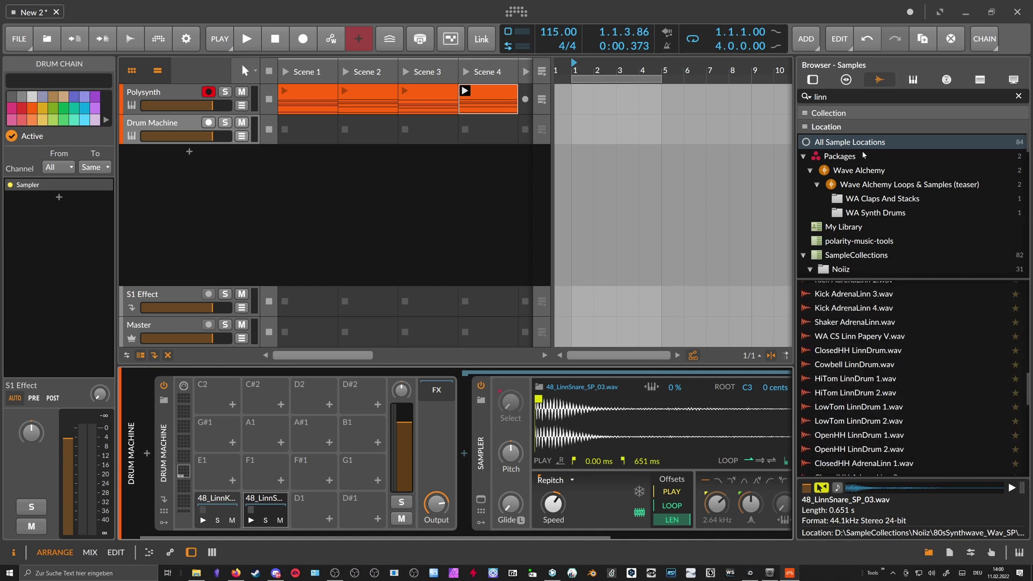
scroll(854, 351, "up", 6)
left_click(848, 96)
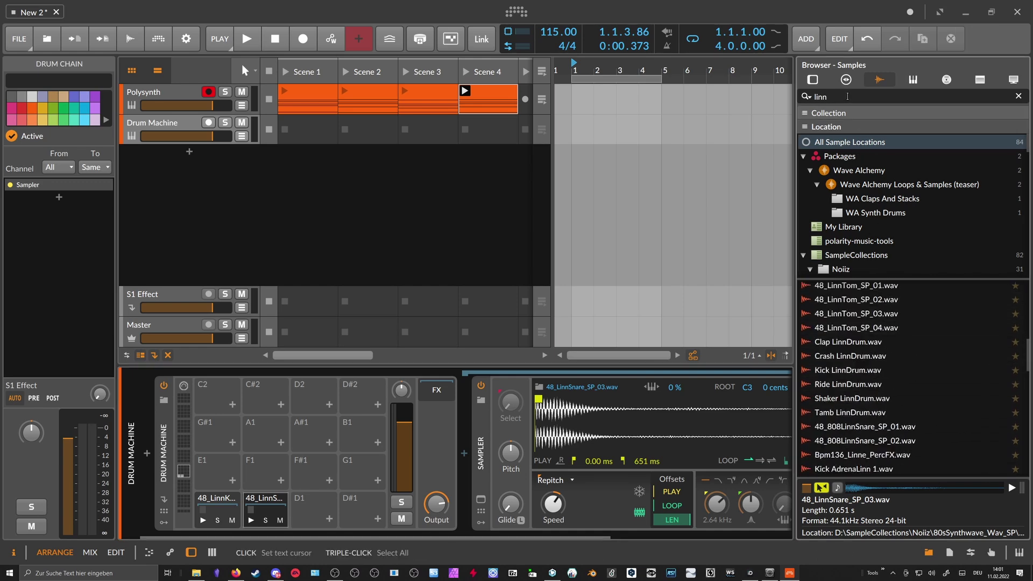
type("hat")
Audition the closed hi-hat samples, and load 48_LinnCHH_SP_05.wav onto pad D1 and 48_LinnCHH_SP_06.wav onto pad D#1
left_click(877, 315)
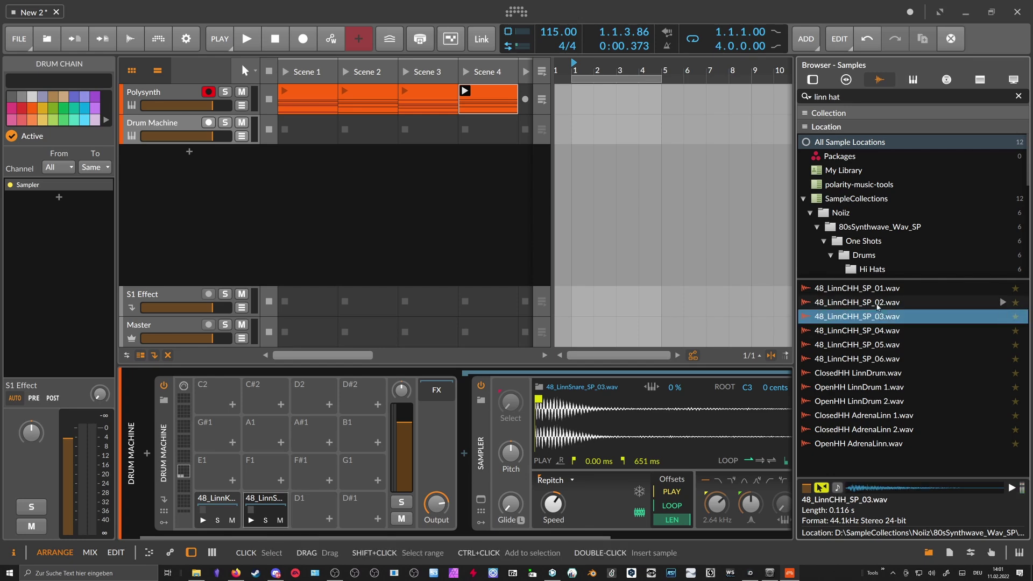
left_click(877, 303)
left_click(858, 294)
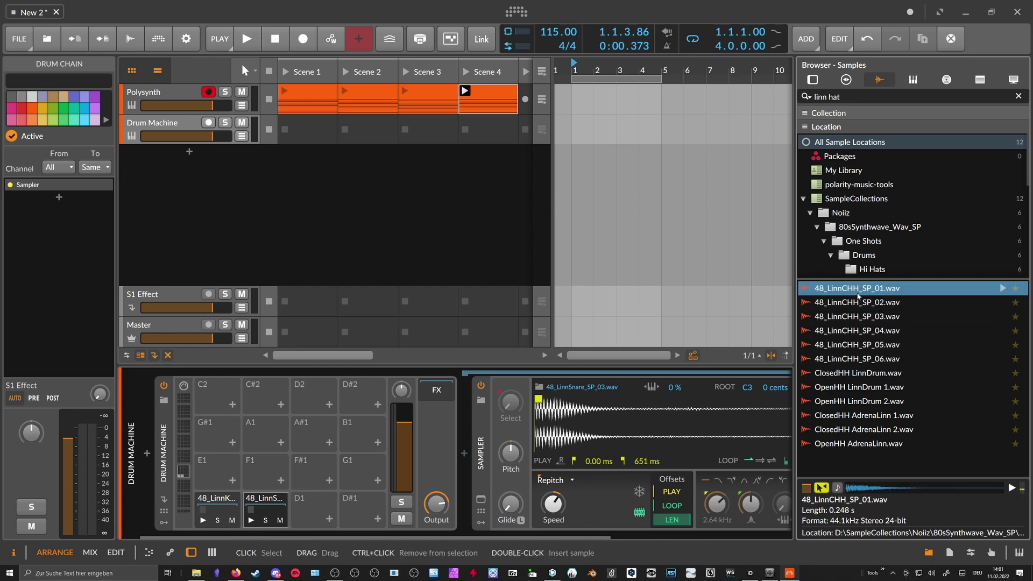
left_click(849, 329)
left_click(847, 345)
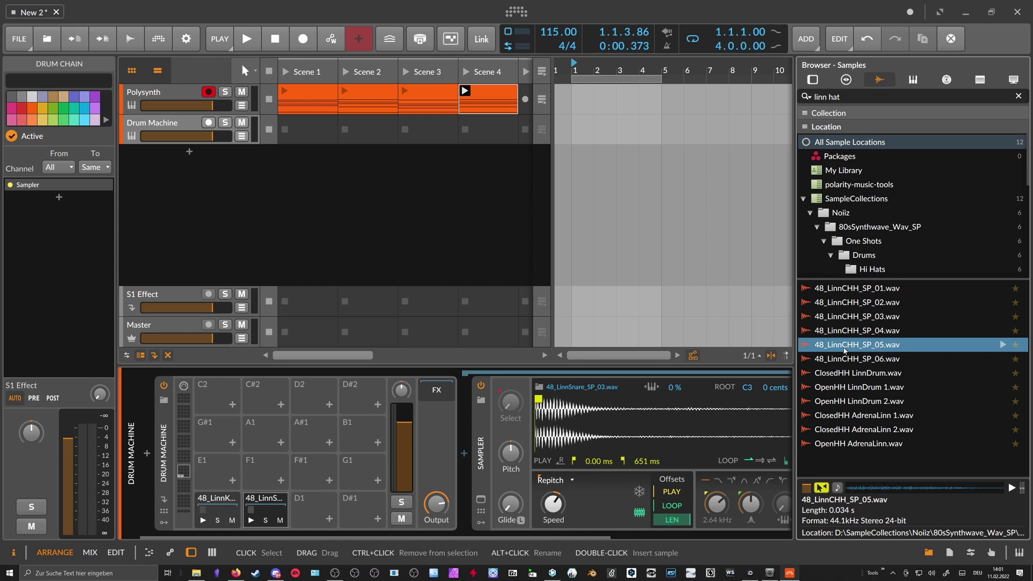
left_click(844, 357)
left_click(845, 345)
left_click_drag(846, 345, 315, 509)
left_click_drag(845, 359, 362, 509)
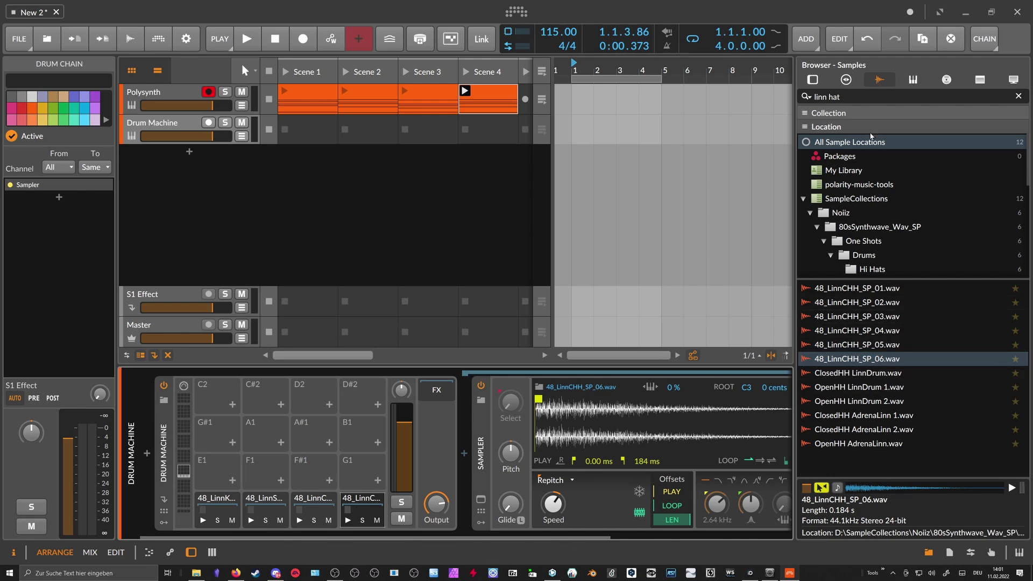
Search the samples for "linn tom" and audition the 48_LinnTom, HiTom LinnDrum and LowTom LinnDrum samples
left_click(847, 95)
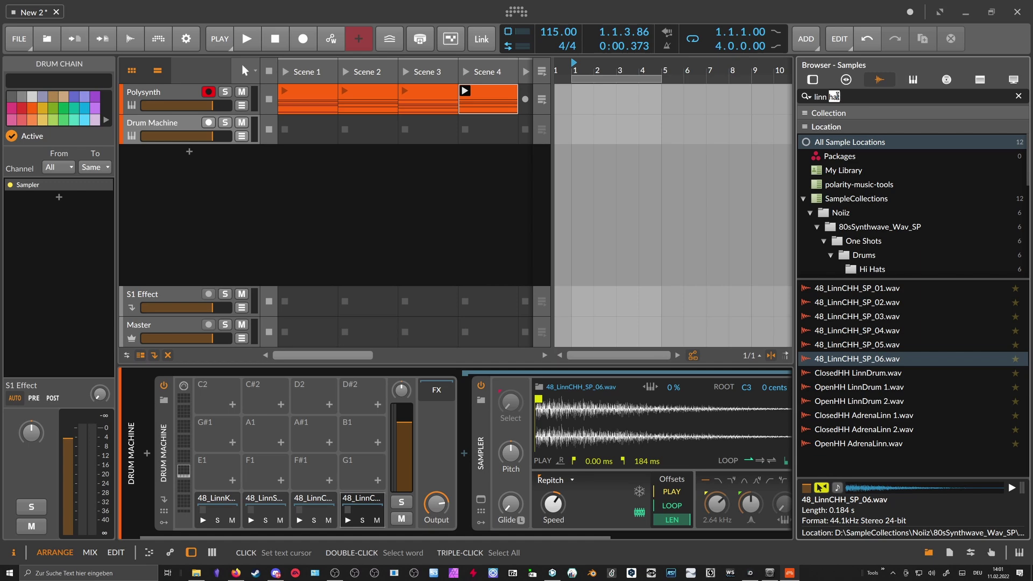
type("tom")
left_click(871, 287)
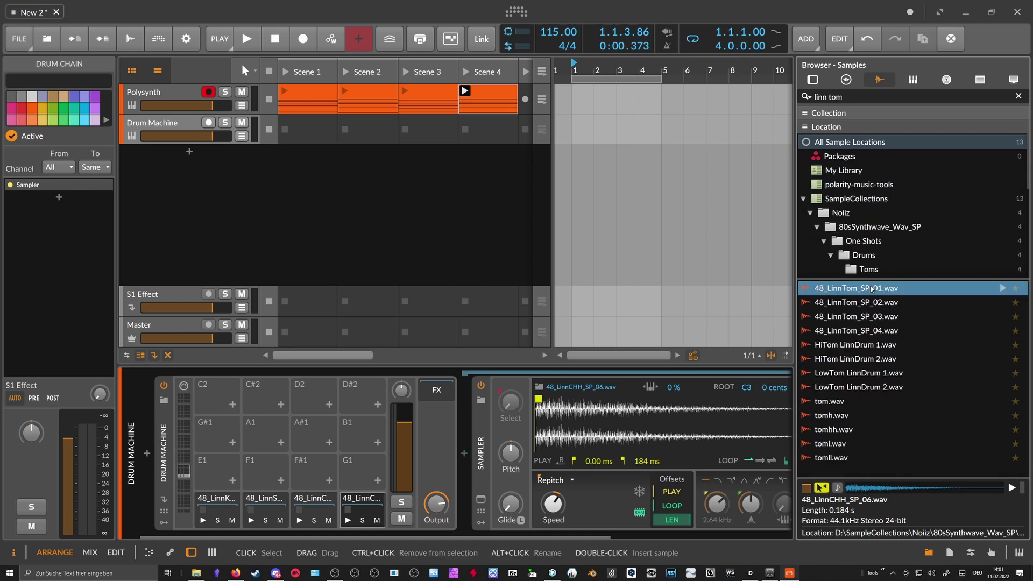
left_click(861, 302)
left_click(857, 316)
left_click(855, 331)
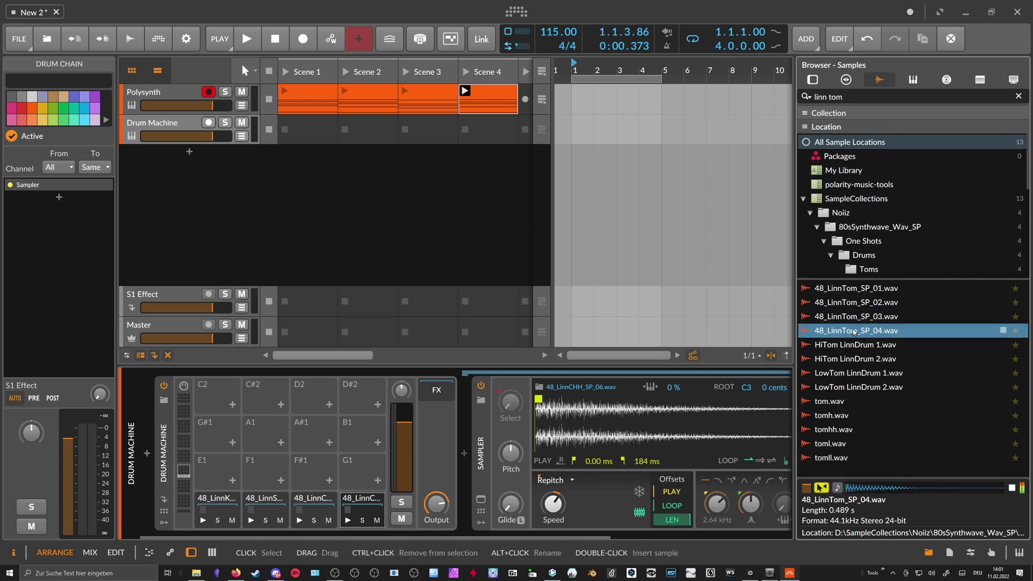
left_click(853, 345)
left_click(851, 359)
left_click(849, 373)
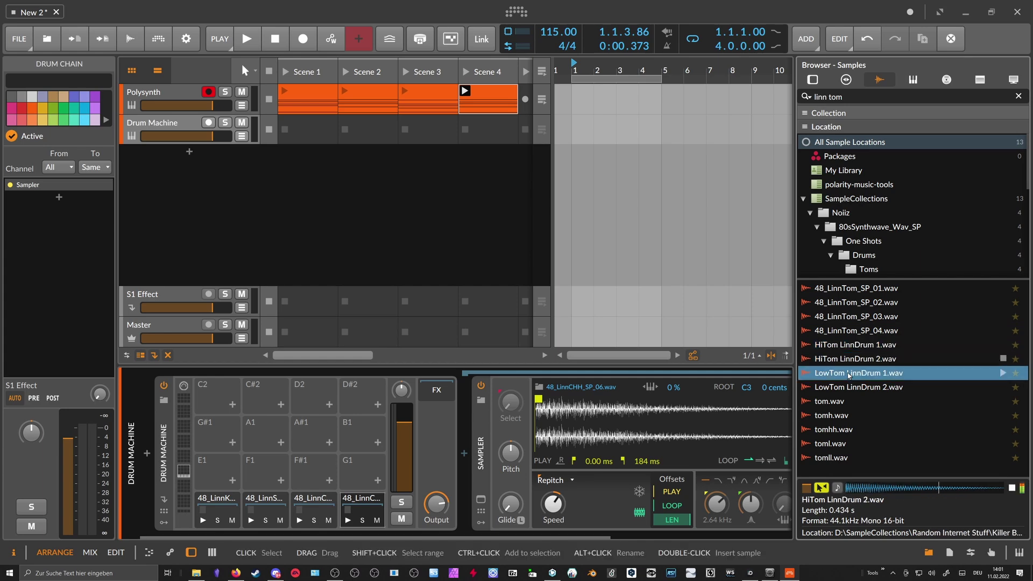
left_click(847, 385)
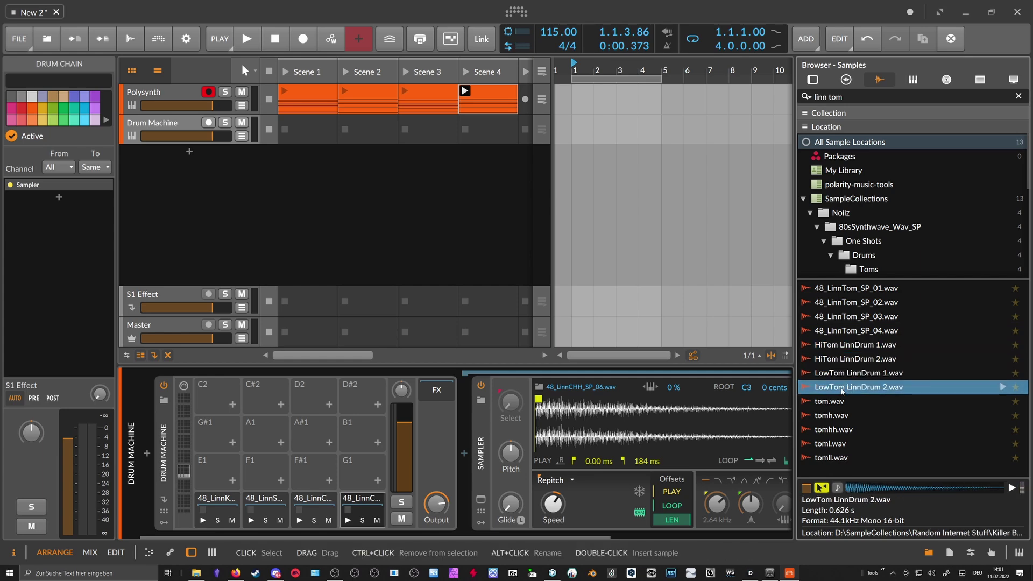
Audition the remaining tom samples and load tom, tomh, tomhh, toml and tomll.wav onto pads E1 through G#1
left_click(842, 401)
left_click(839, 415)
left_click(834, 430)
left_click(829, 444)
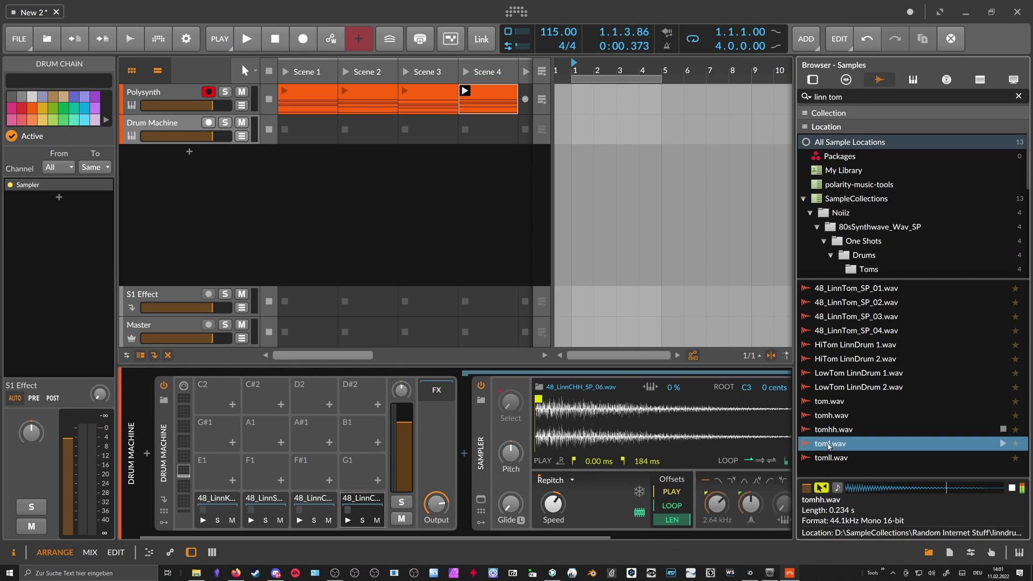
left_click(829, 458)
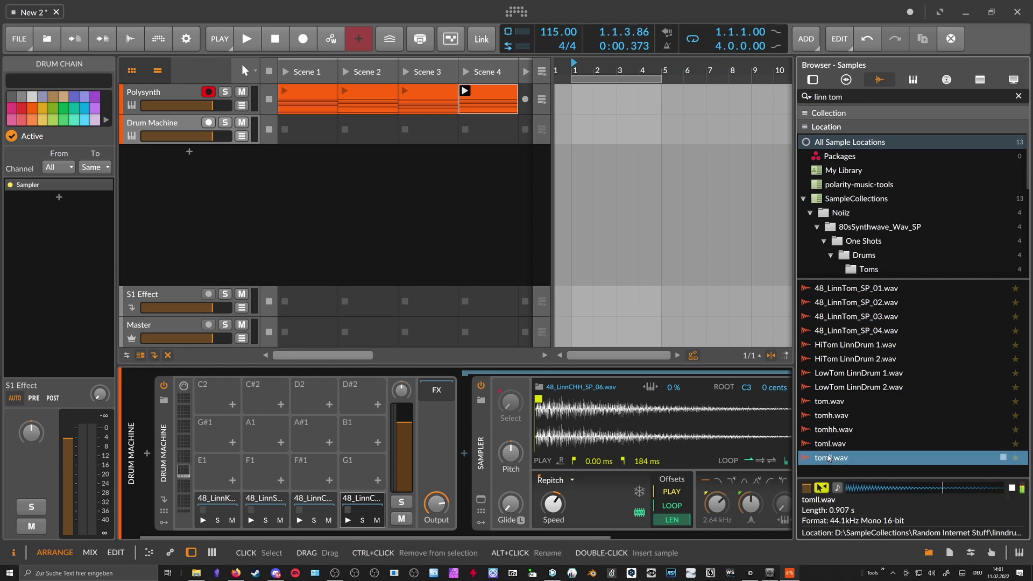
left_click(830, 401, "shift")
left_click_drag(829, 407, 217, 468)
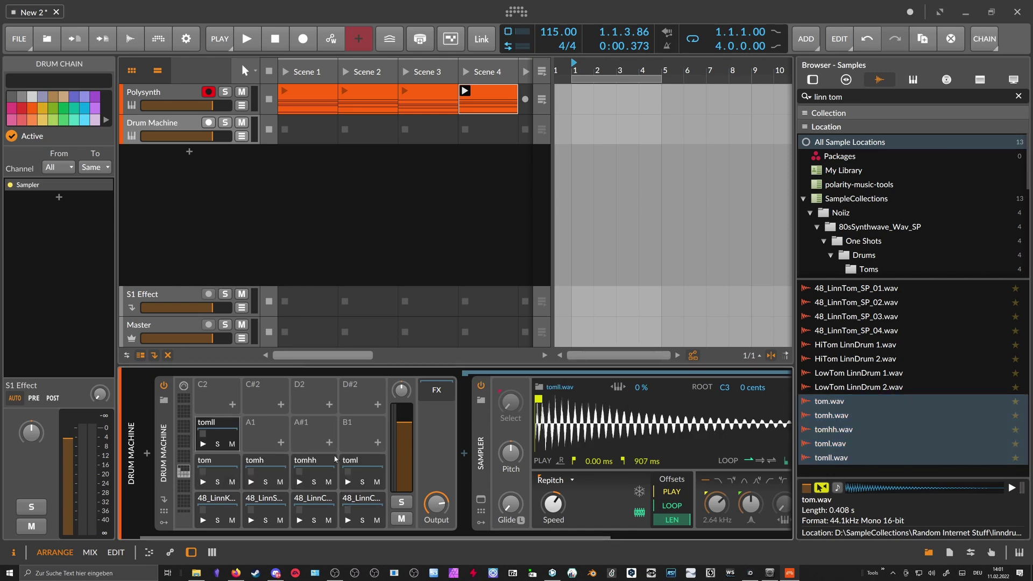
left_click(465, 374)
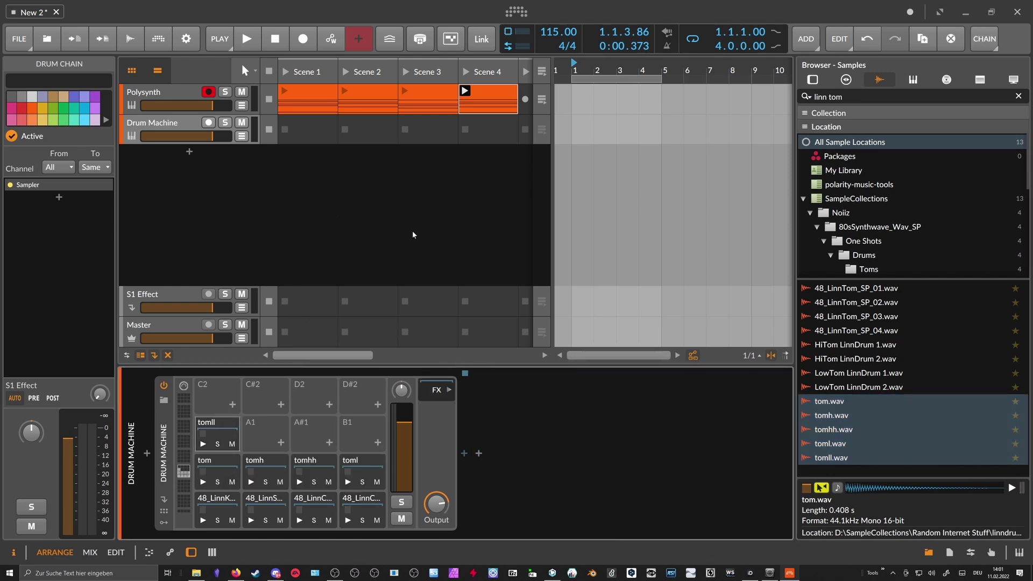
Create a Drum Machine clip in Scene 1 with kicks at 1.1.1 and 1.1.3 and a snare at 1.3.1
left_click(347, 191)
double_click(314, 134)
double_click(314, 135)
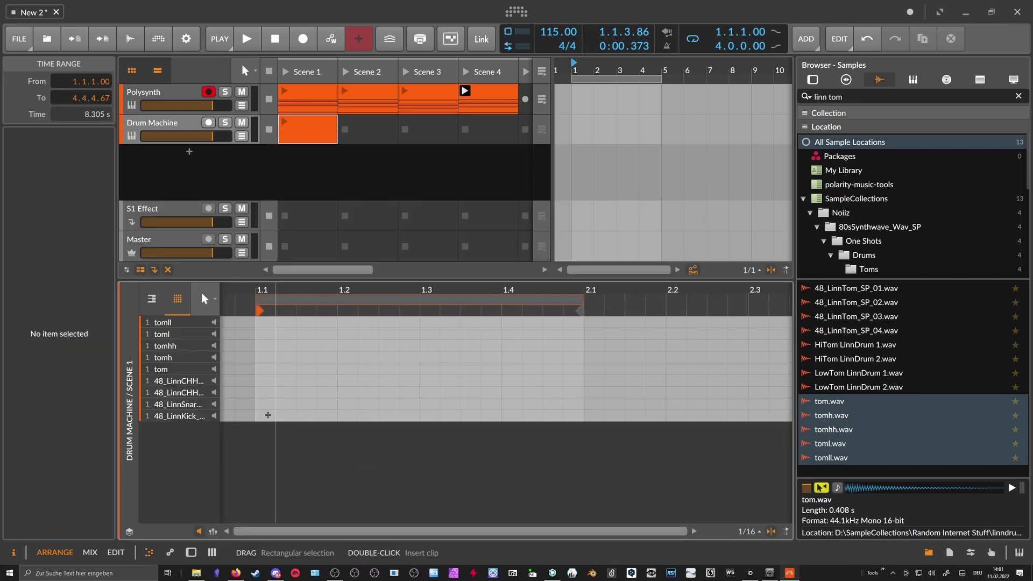
double_click(266, 415)
double_click(307, 415)
double_click(430, 404)
Set the snare Sampler's envelope release to 2.47 s and listen to the drum clip with the chords
double_click(178, 125)
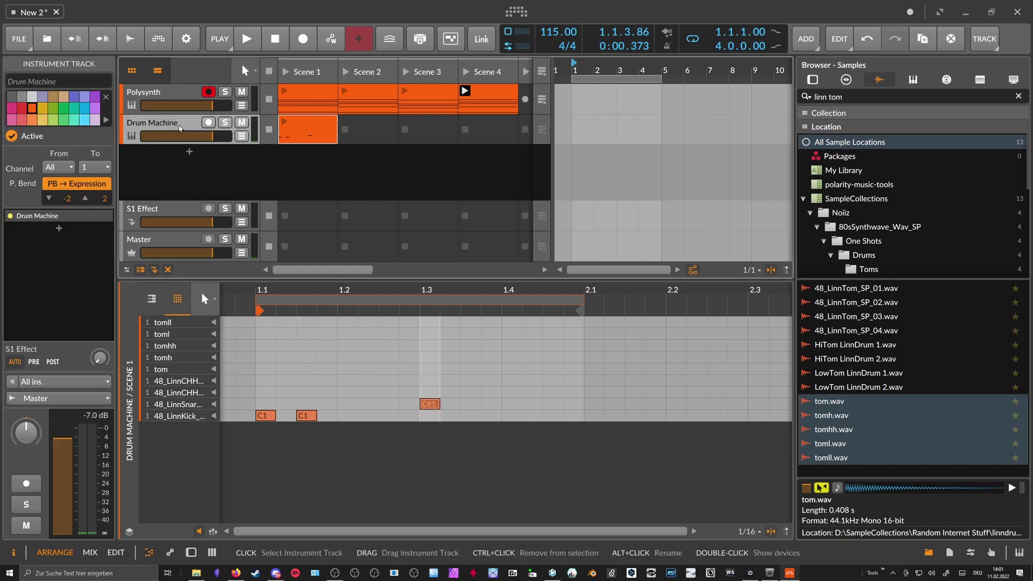
left_click(262, 507)
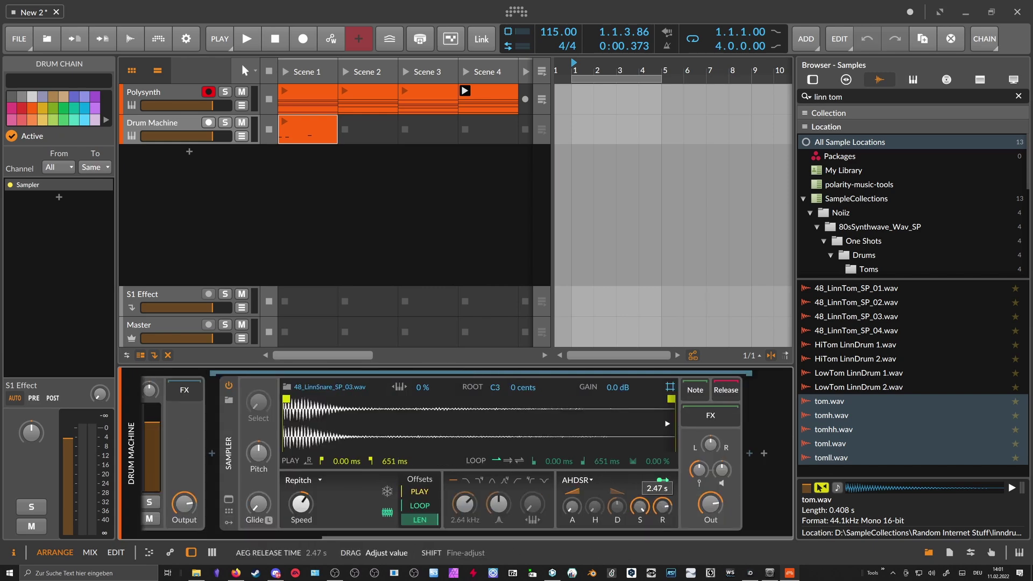
left_click(284, 121)
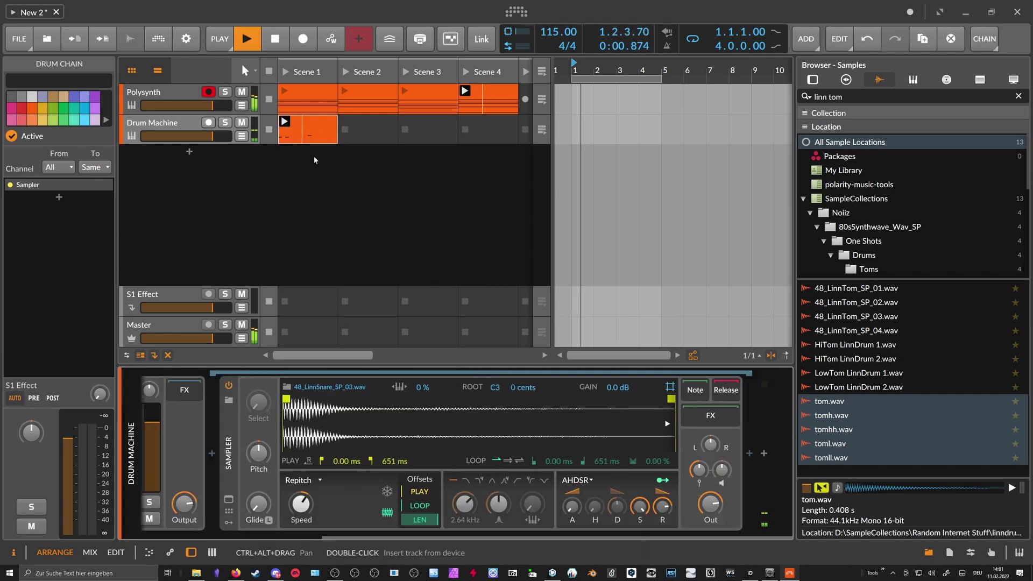
key("e")
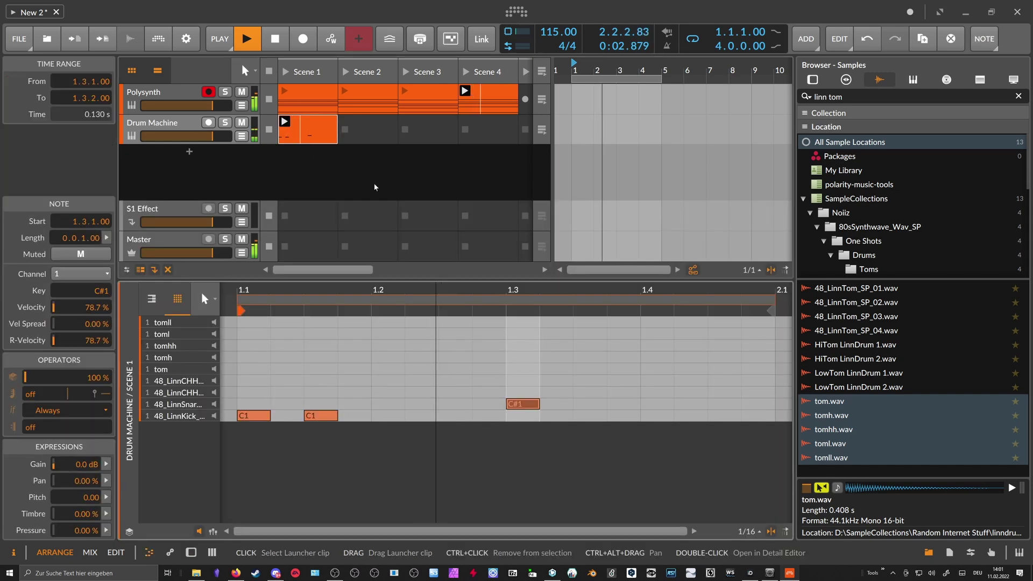
key("space")
Double the drum clip's content, then remove the kick at 2.1.3 and add one at 2.2.2
right_click(314, 119)
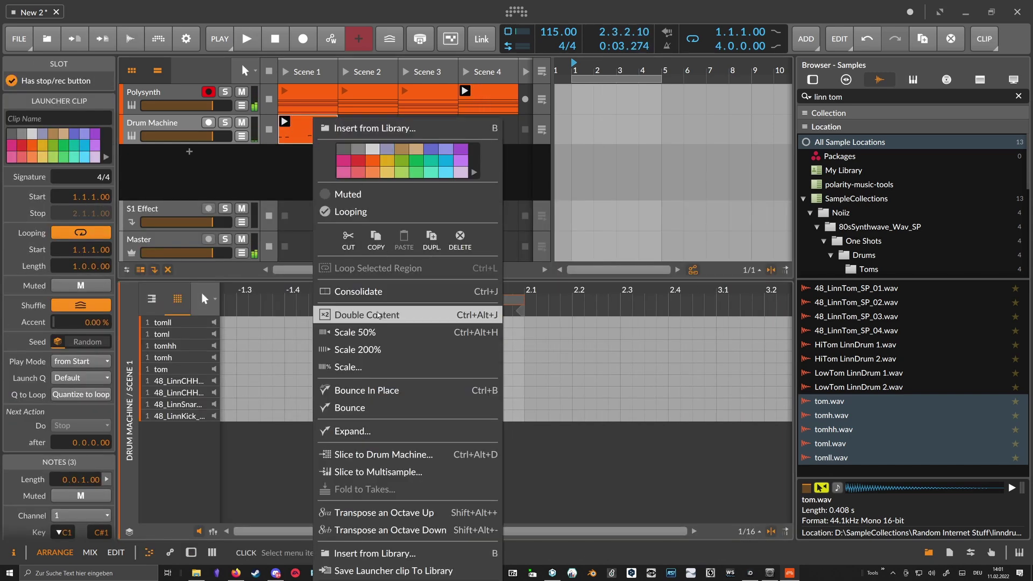
left_click(378, 315)
left_click(539, 378)
double_click(554, 418)
double_click(590, 416)
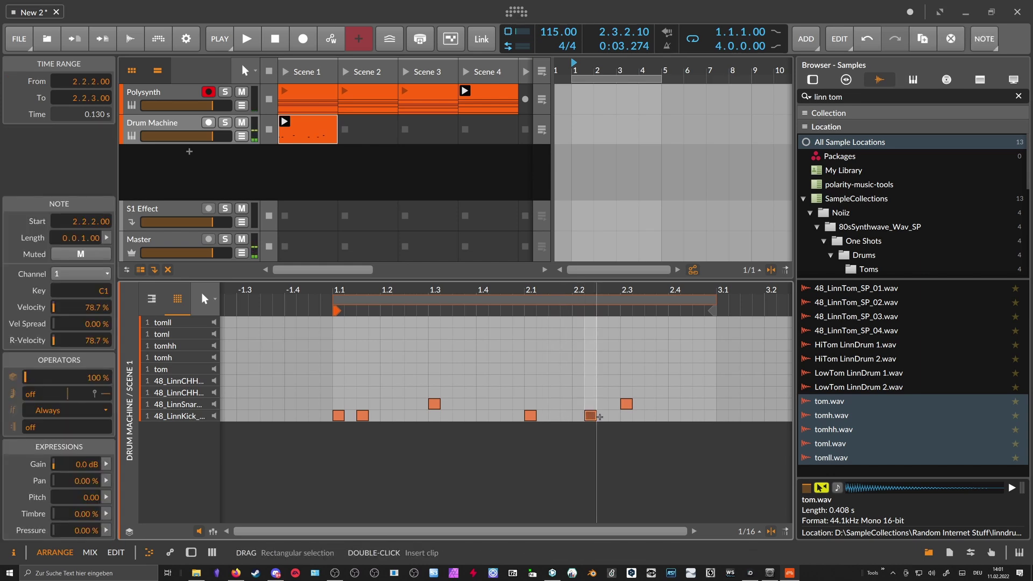
Play the two-bar beat and move the second bar's last kick to 2.2.3
key("space")
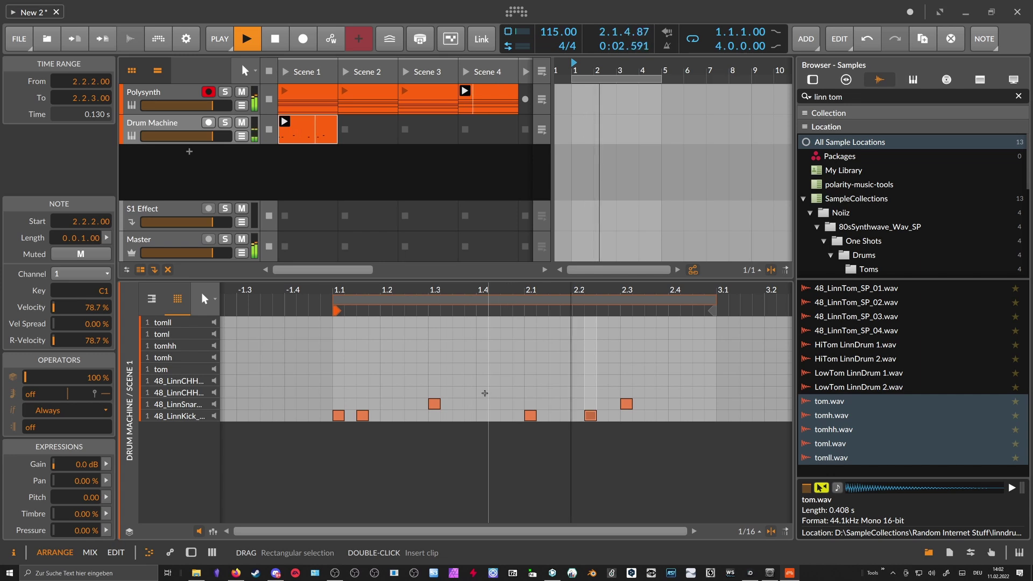
left_click_drag(592, 418, 603, 418)
key("space")
Add D1 closed hi-hats at 1.1.1 and 1.1.3, and lower the second one's velocity to 42.5%
double_click(338, 391)
double_click(362, 391)
left_click(214, 532)
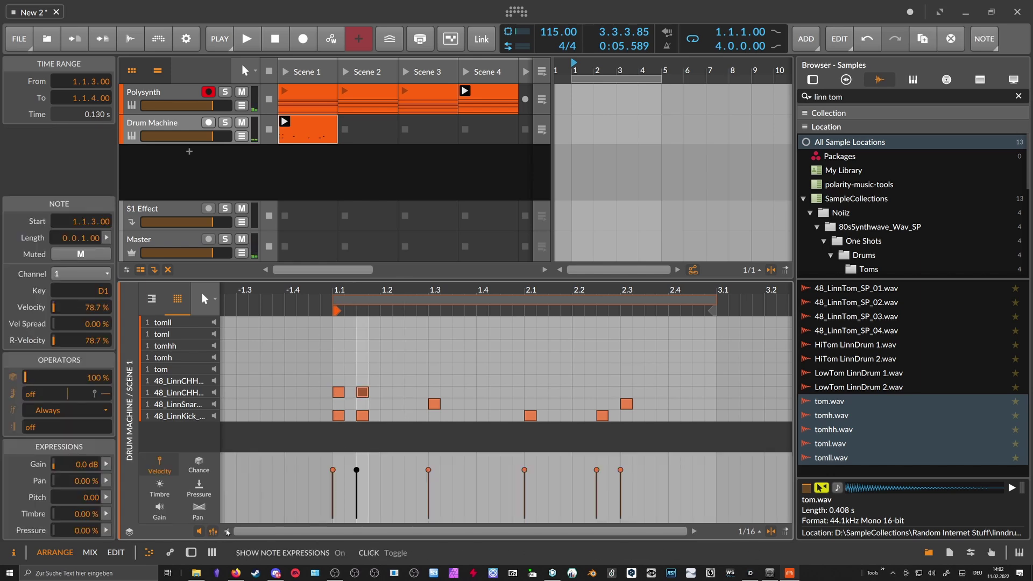
left_click_drag(356, 470, 357, 493)
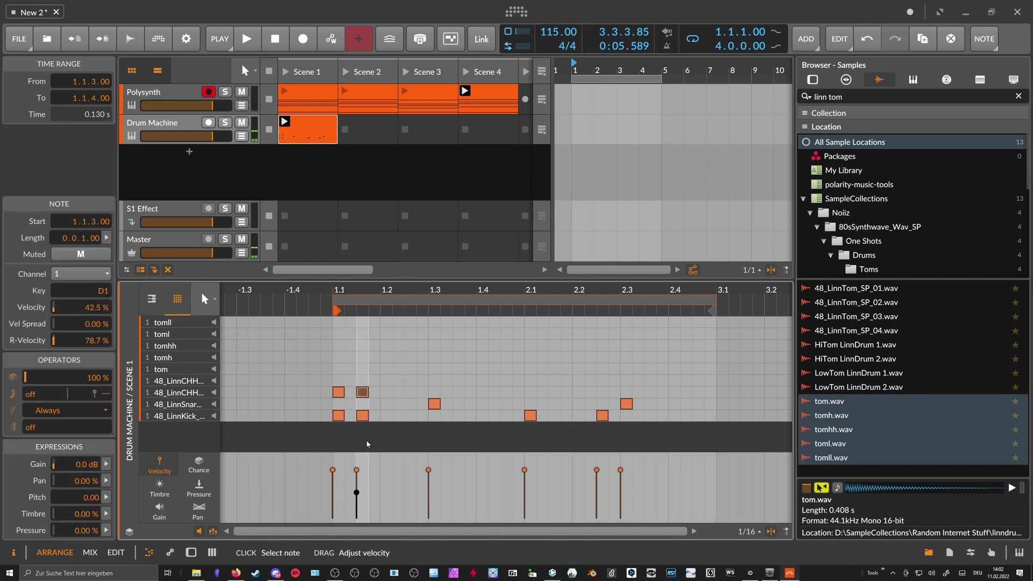
left_click(376, 461)
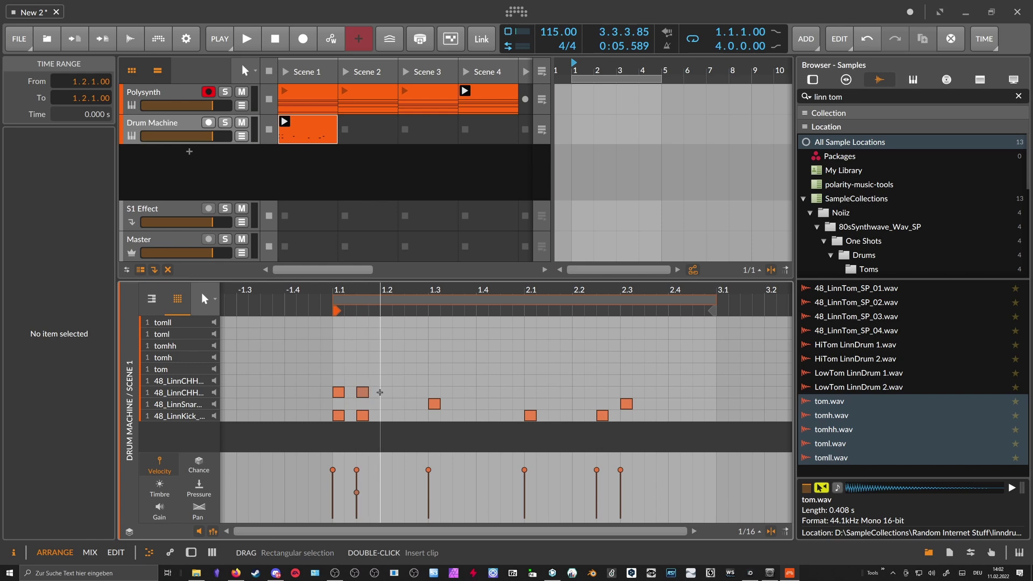
Duplicate the pair of hi-hat notes on every beat through the end of bar 2 and play the result
left_click_drag(375, 392, 339, 396)
key("ctrl+d")
key("ctrl+d")
key("ctrl+d")
key("ctrl+d")
key("ctrl+d")
key("ctrl+d")
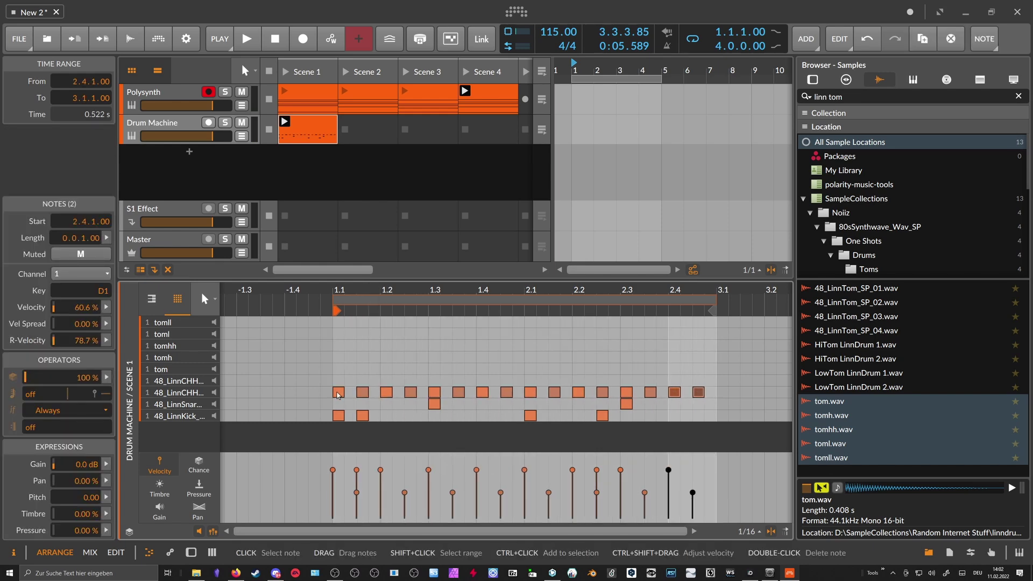
key("space")
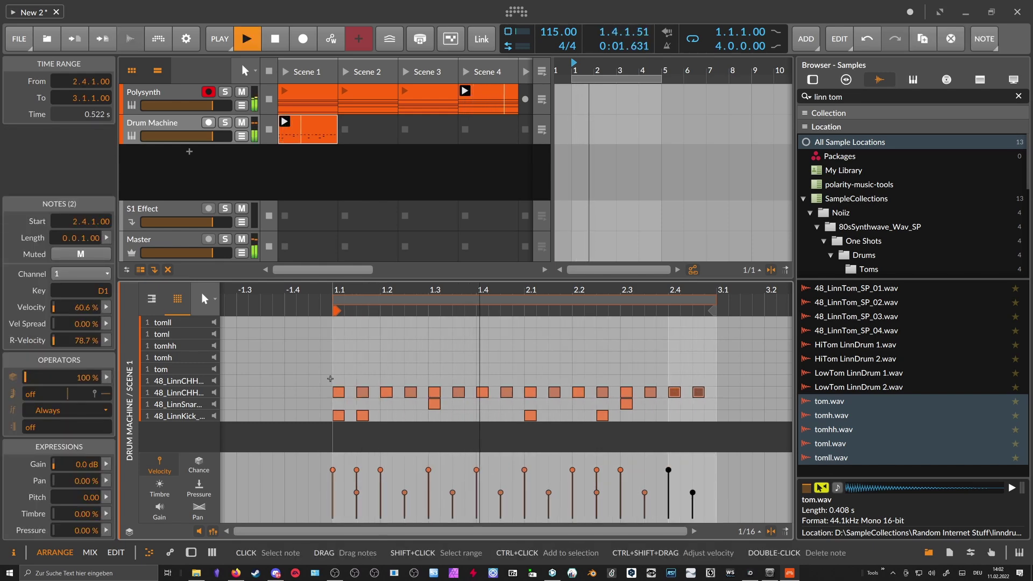
Set the velocity of the two hi-hats that coincide with the snares at 1.3.1 and 2.3.1 to 30.6%
left_click(406, 375)
left_click(434, 393)
left_click(626, 393, "ctrl")
key("space")
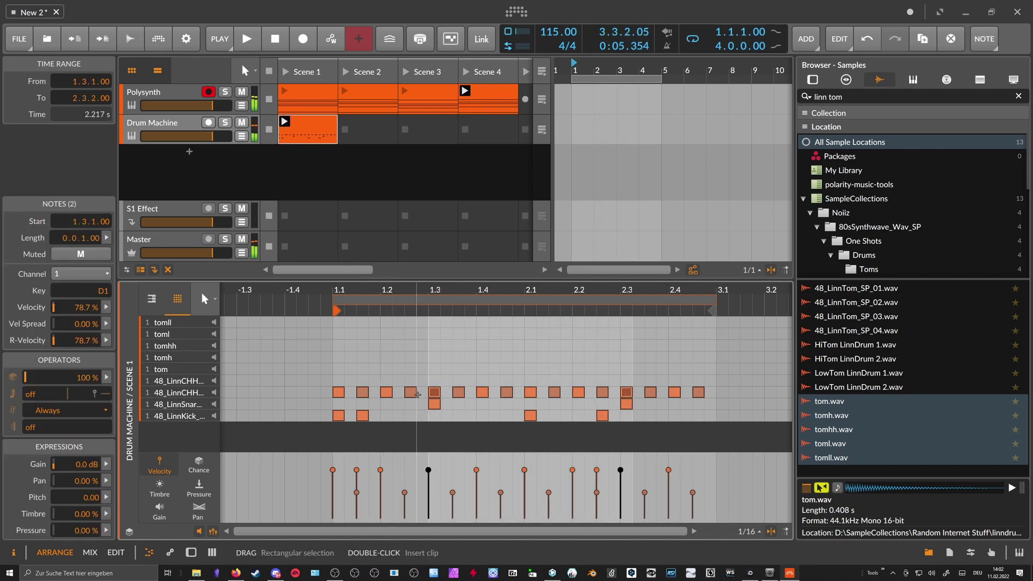
left_click_drag(428, 470, 428, 500)
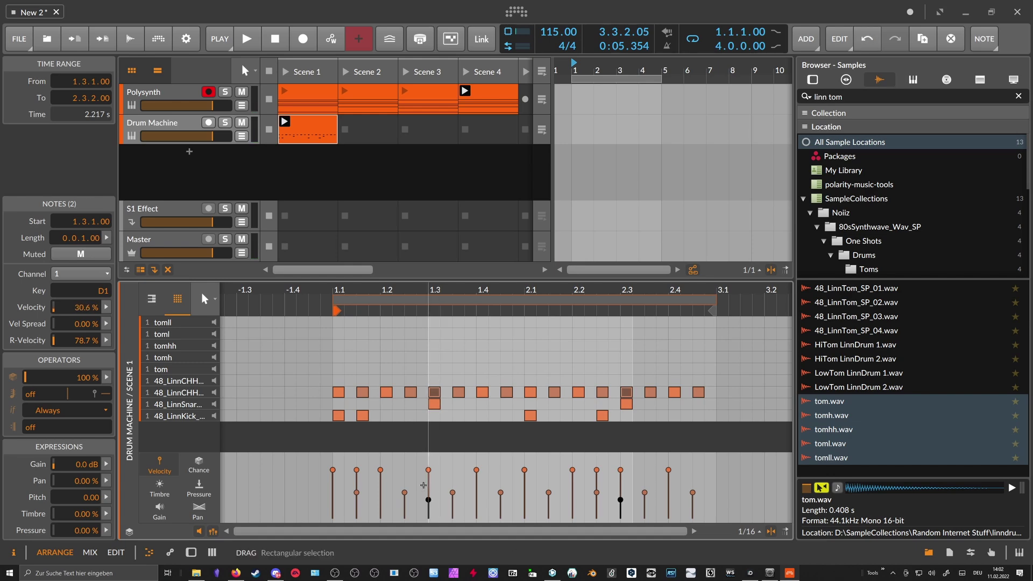
Lower the velocity of the hi-hats on the first beat of both bars during playback
key("space")
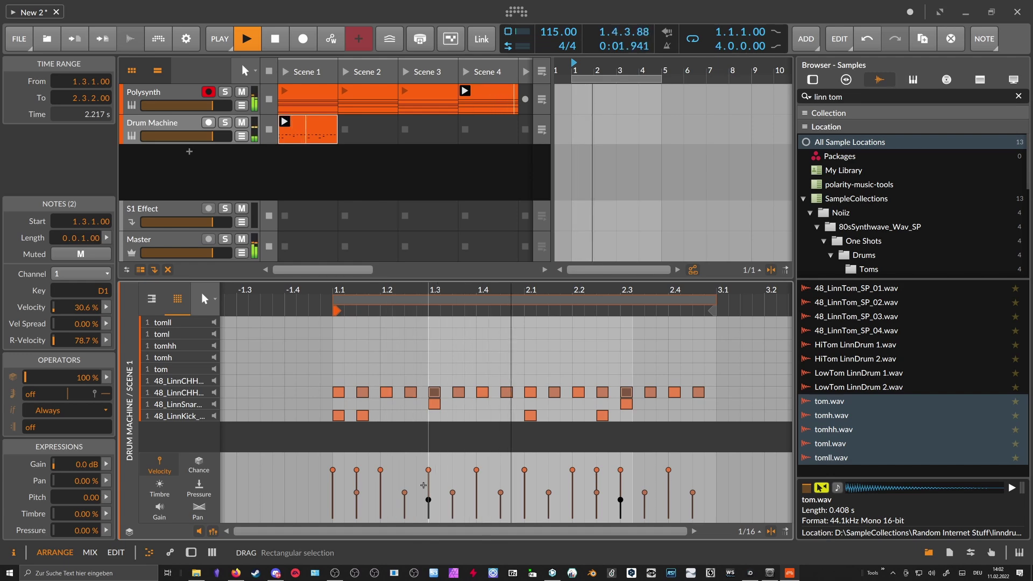
left_click(342, 394)
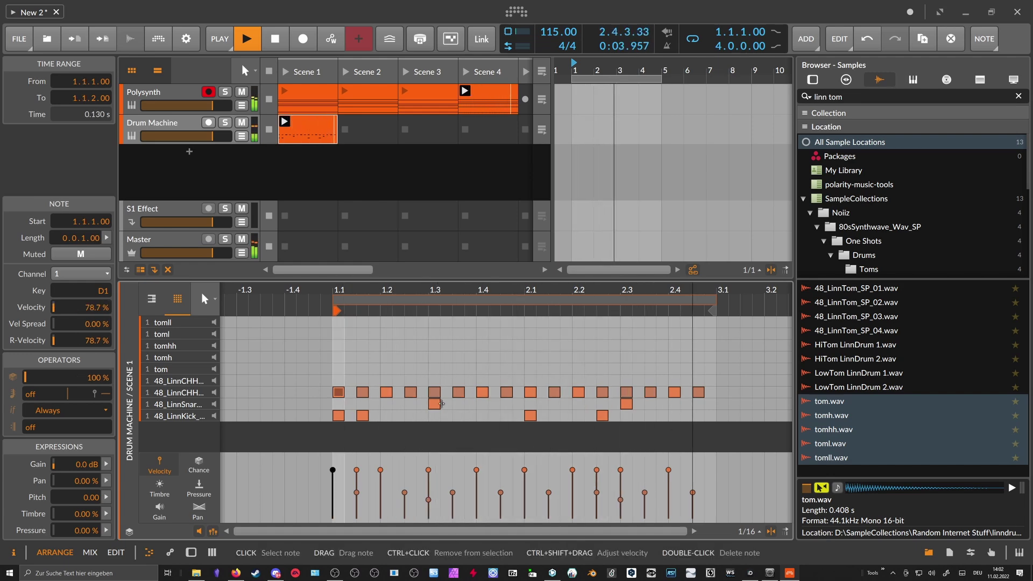
left_click(529, 394, "ctrl")
left_click_drag(525, 467, 525, 491)
key("space")
Give all the hi-hat notes a velocity spread of 14.4% and play the beat
left_click_drag(709, 392, 337, 393)
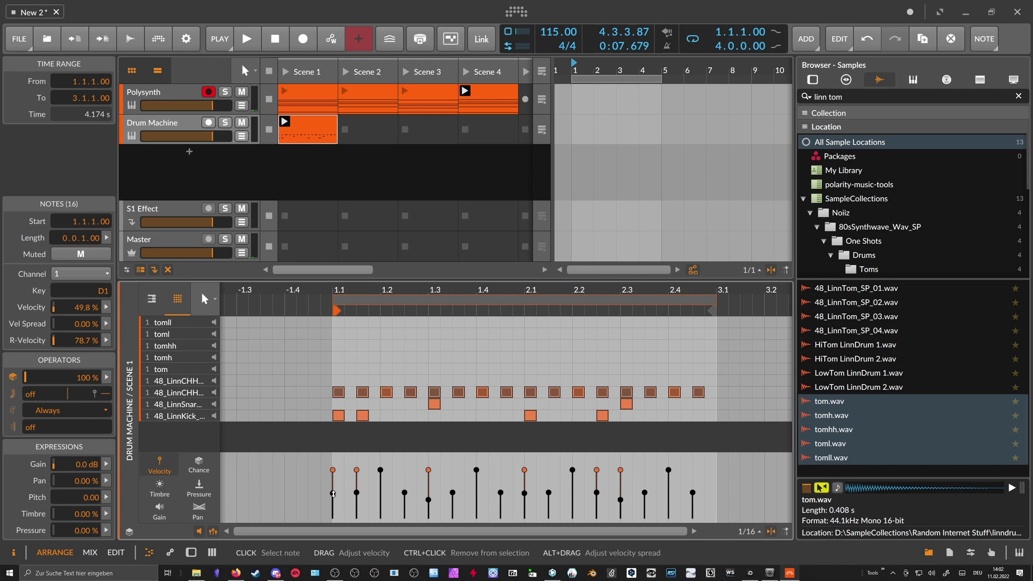
left_click_drag(333, 494, 334, 487, "alt")
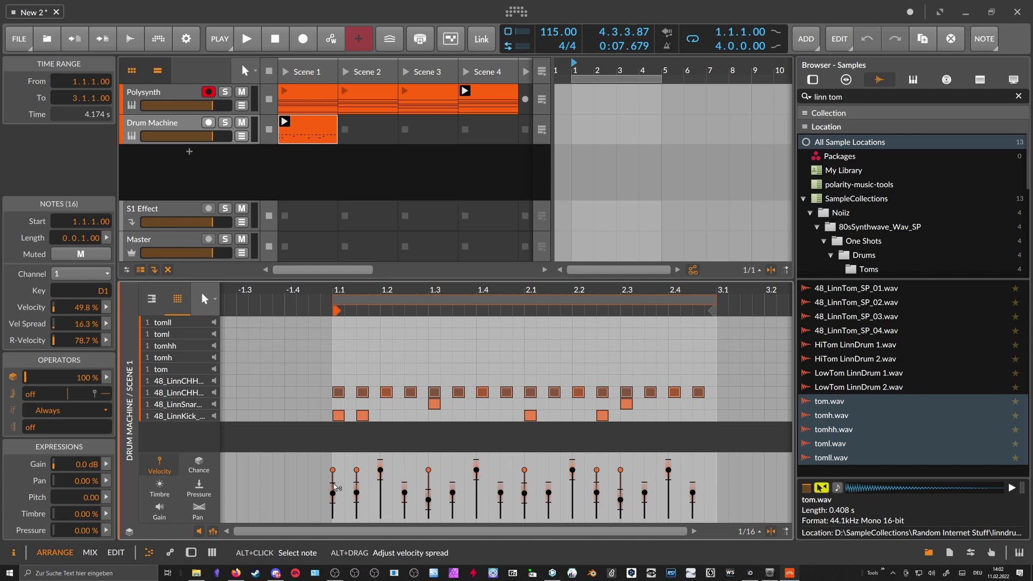
left_click_drag(333, 487, 334, 490)
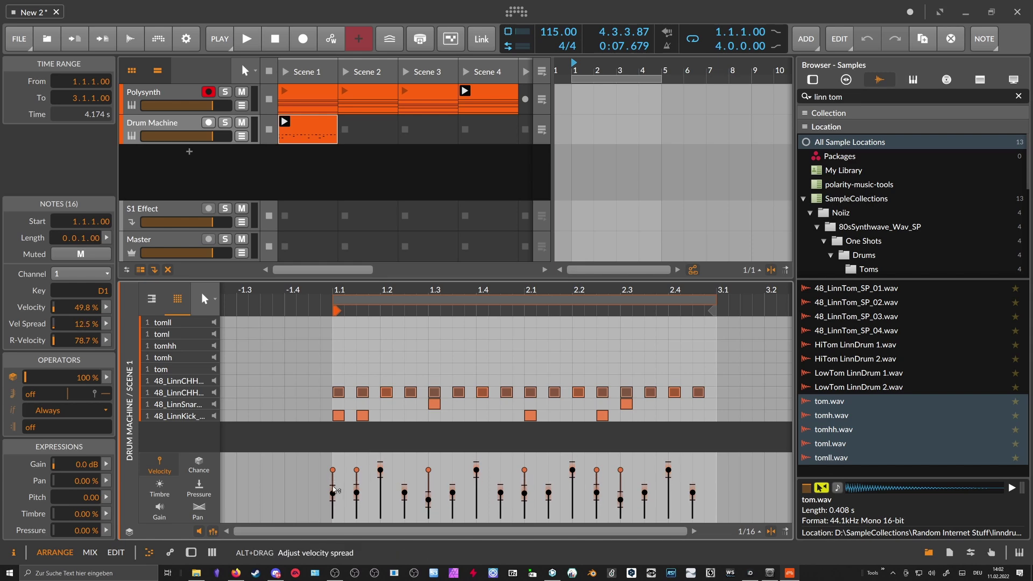
key("space")
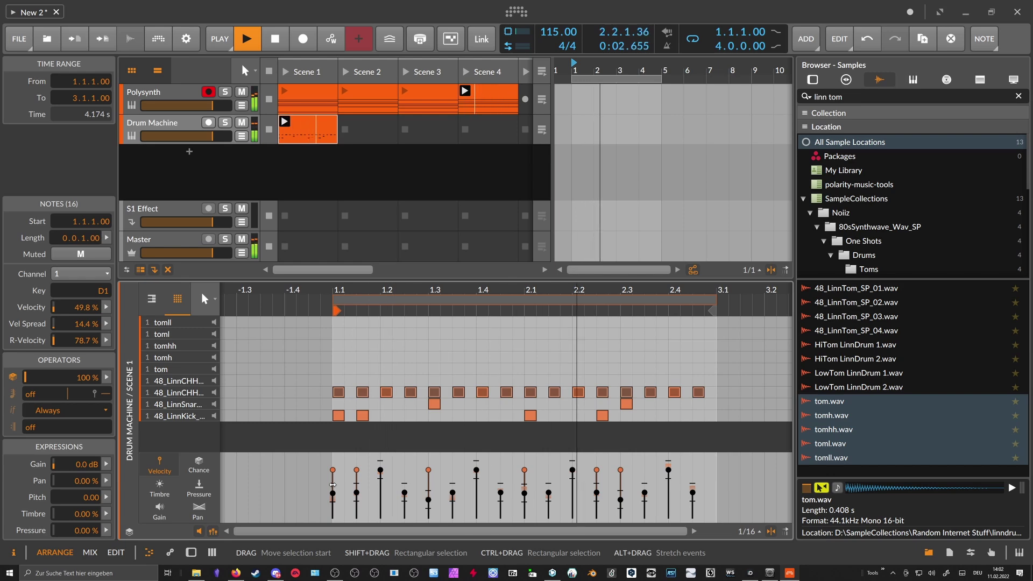
Set the kick Sampler's envelope release to 743 ms and return to the drum clip's notes
key("d")
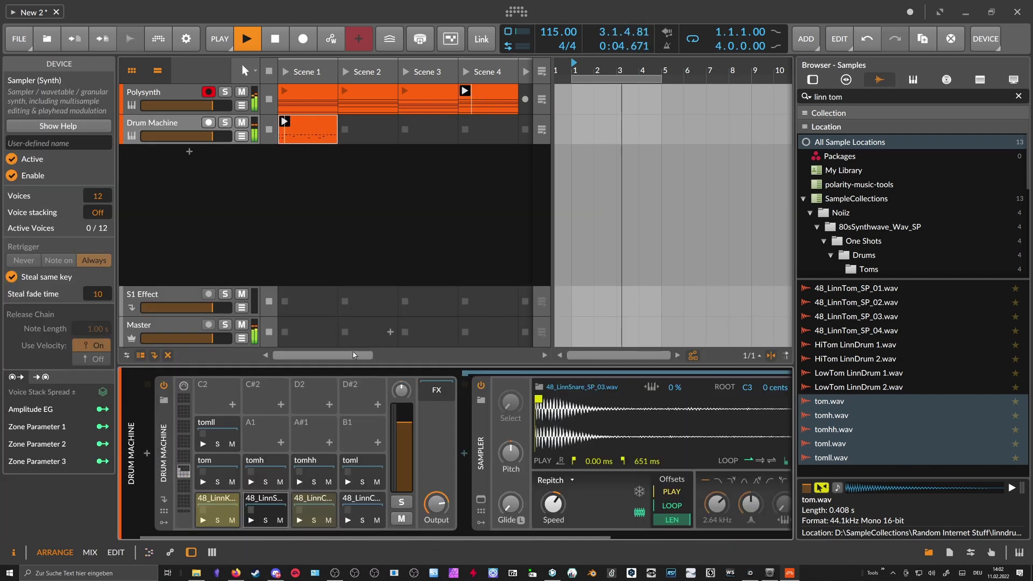
left_click_drag(399, 459, 398, 493)
left_click(216, 499)
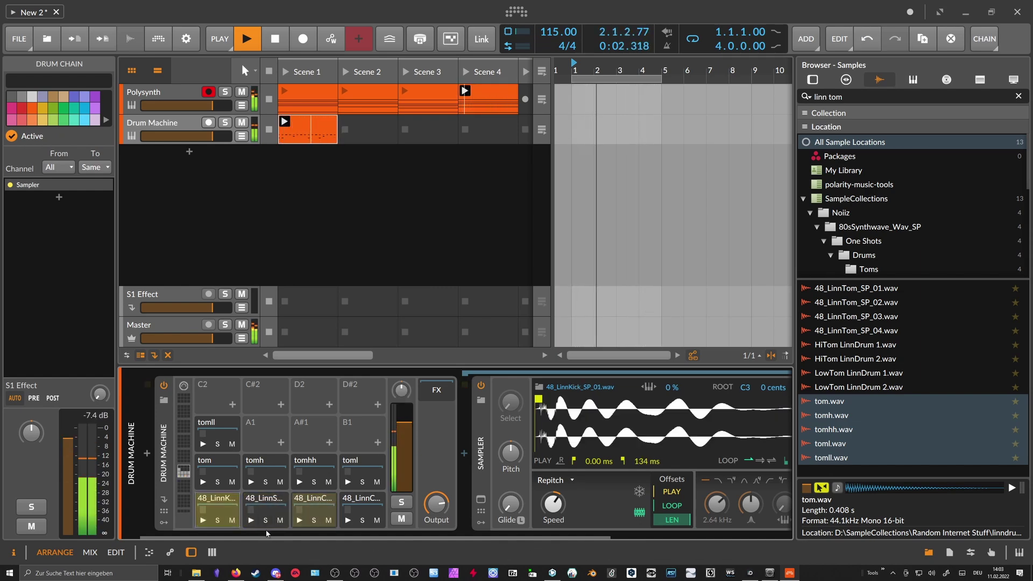
left_click_drag(290, 538, 549, 538)
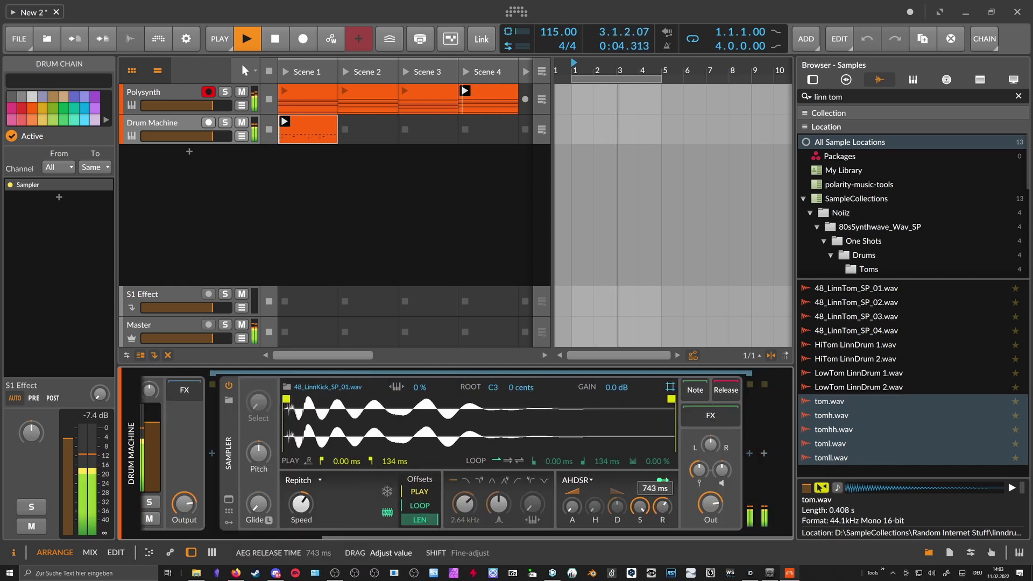
left_click_drag(474, 538, 293, 538)
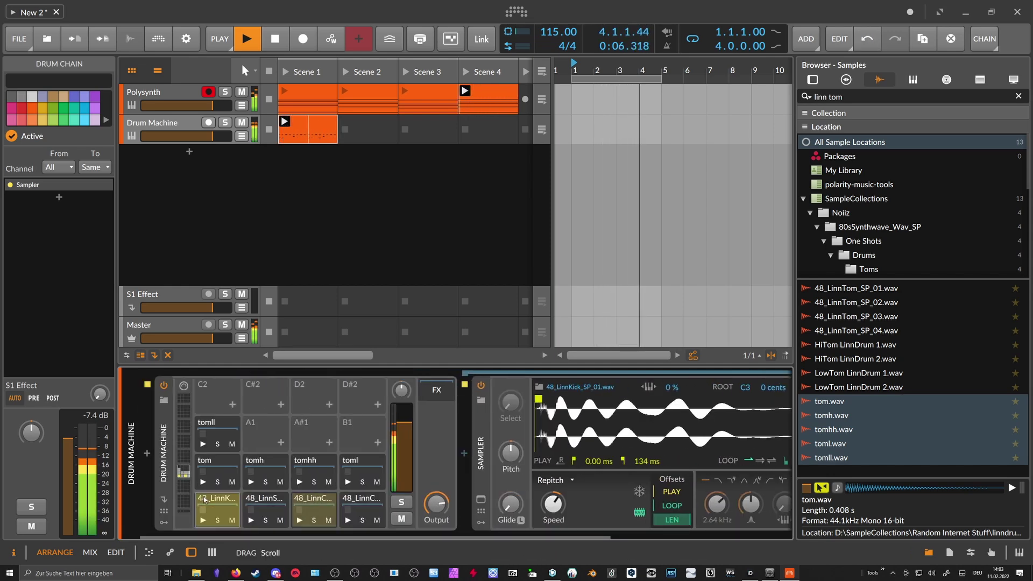
key("e")
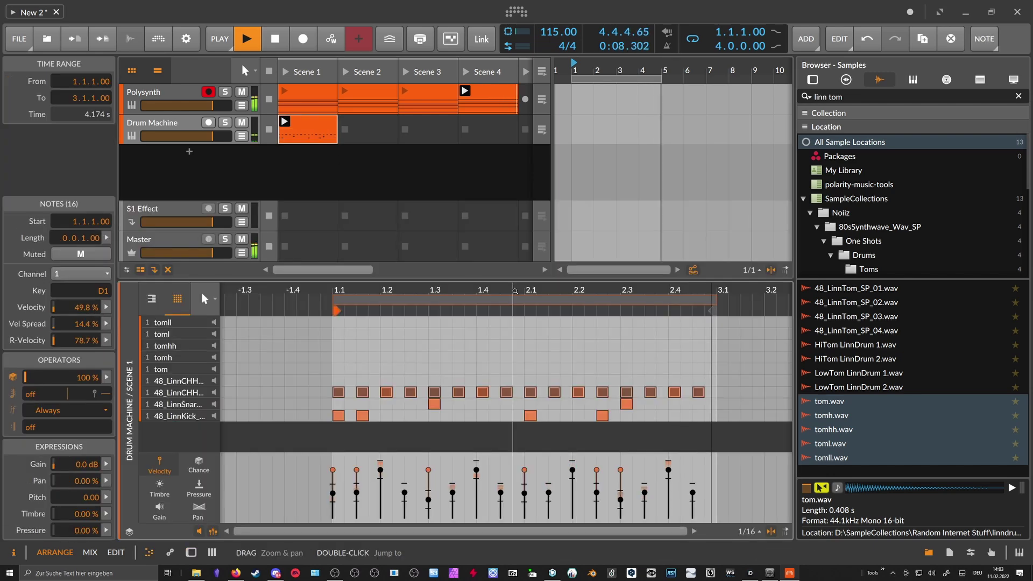
Stop playback and double the Drum Machine clip's content to four bars
key("space")
right_click(316, 120)
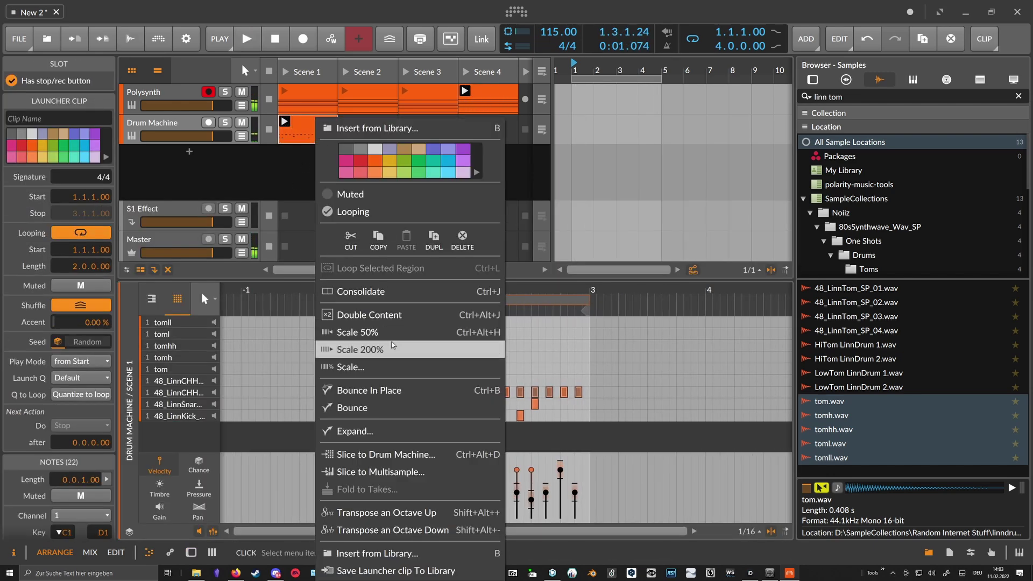
left_click(380, 315)
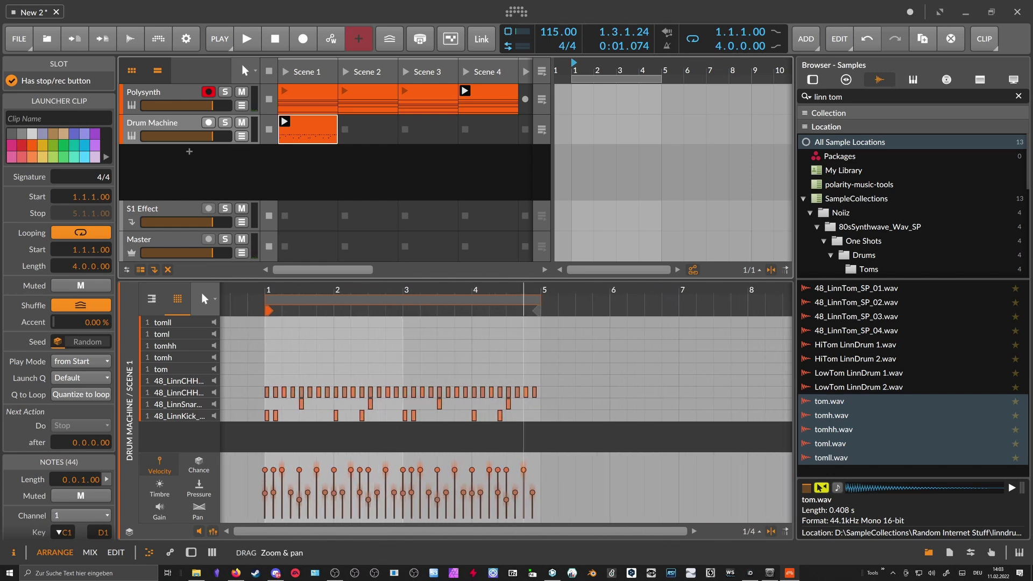
Start a tom fill in the drum clip with tomhh at 4.3.1, tomh at 4.3.3 and tom at 4.4.1
left_click_drag(517, 301, 510, 364)
double_click(504, 370)
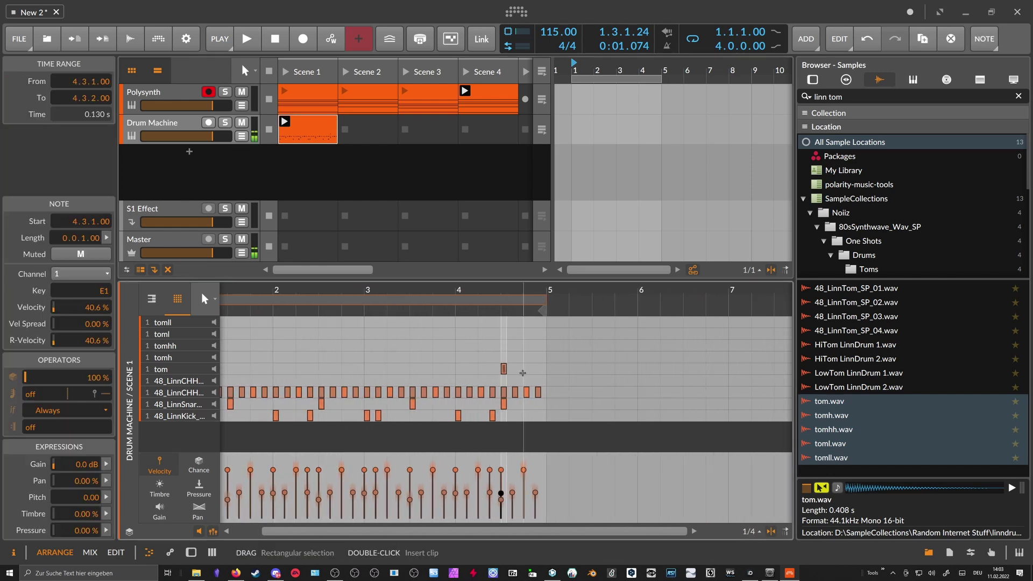
key("Up")
key("Up")
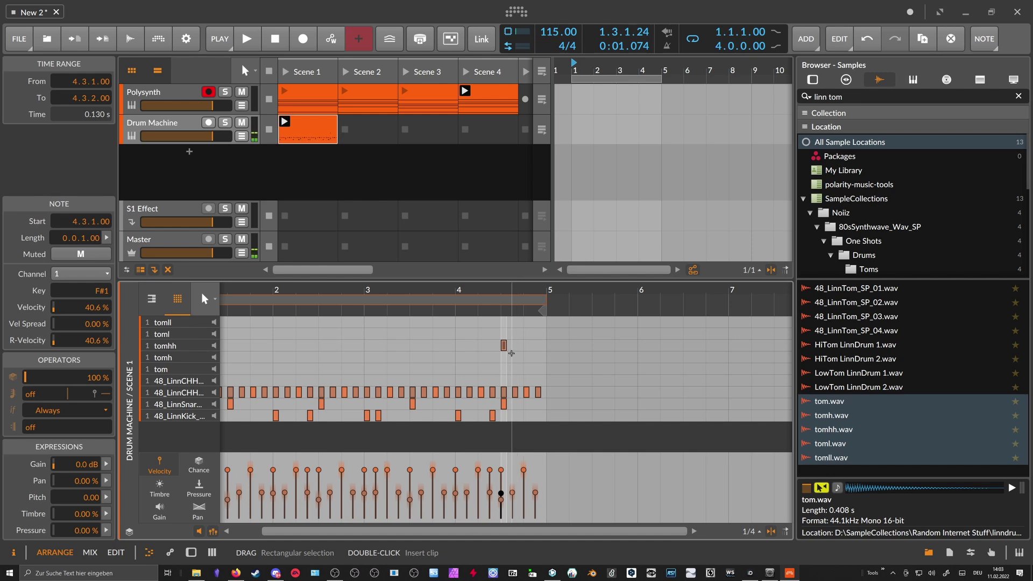
left_click_drag(525, 299, 527, 376)
double_click(482, 357)
double_click(529, 370)
Place a toml note at 4.4.3, delete the trial notes on the other tom lanes, and play the clip
double_click(584, 380)
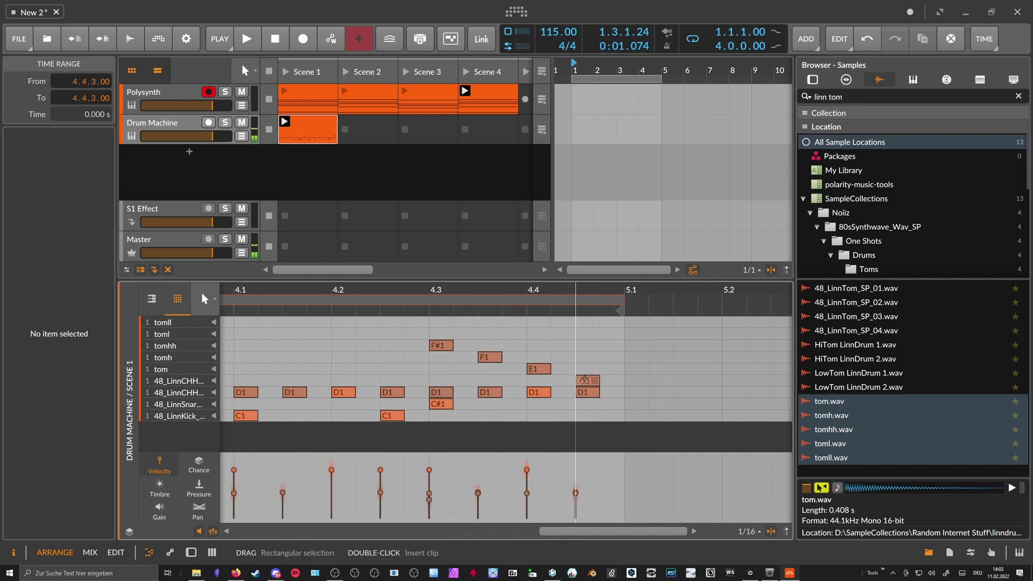
mouse_move(587, 381)
left_mouse_down()
mouse_move(588, 322)
mouse_move(586, 381)
mouse_move(586, 369)
left_mouse_up()
double_click(583, 324)
left_click(585, 370)
key("Delete")
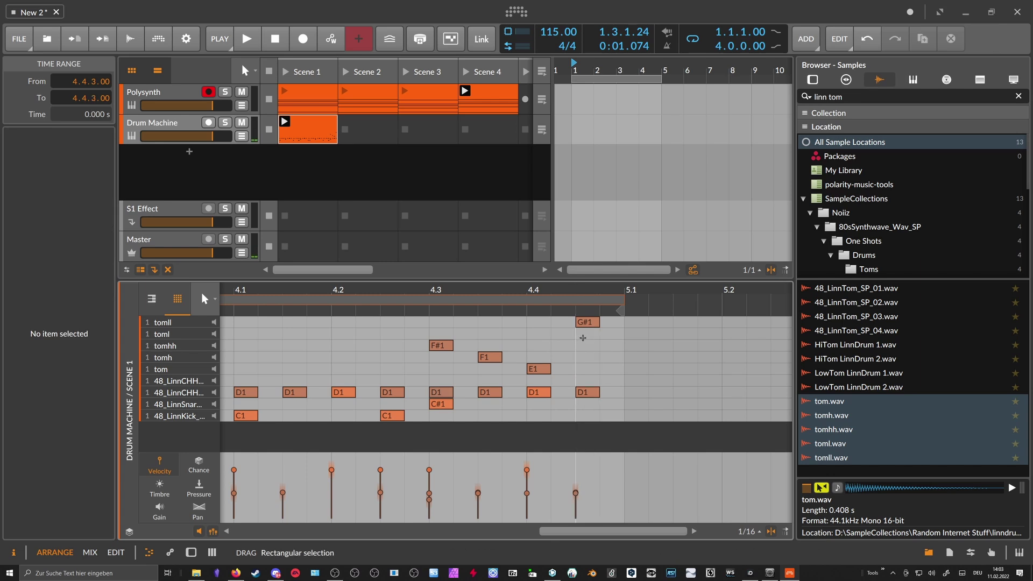
double_click(586, 336)
left_click(588, 325)
left_click_drag(589, 325, 600, 323)
key("Delete")
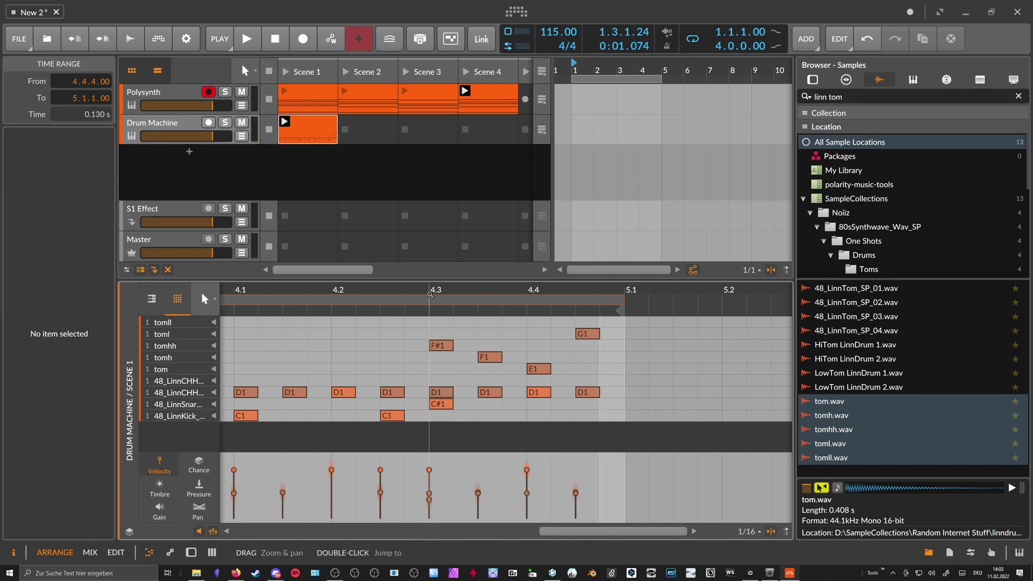
key("space")
Repeat each tom hit one sixteenth later: tomhh at 4.3.2, tomh at 4.3.4, tom at 4.4.2 and toml at 4.4.4
left_click_drag(434, 293, 403, 284)
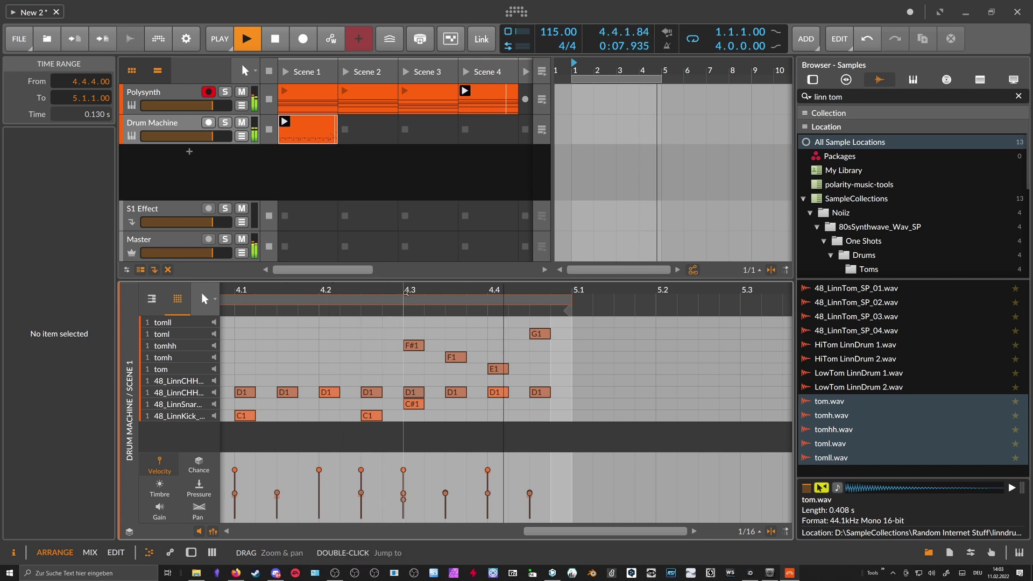
left_click(513, 341)
left_click(438, 346)
double_click(437, 345)
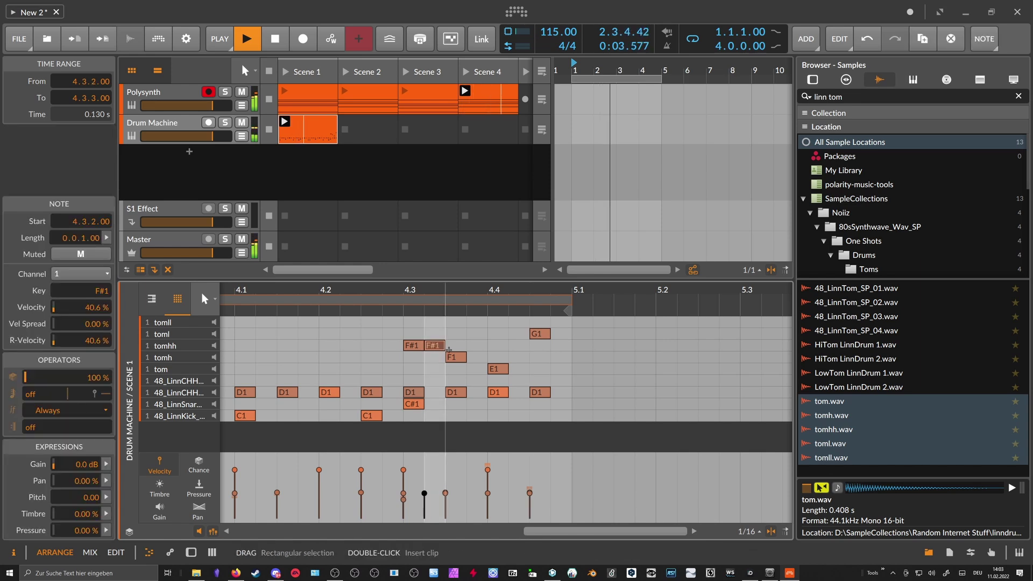
double_click(476, 358)
double_click(515, 369)
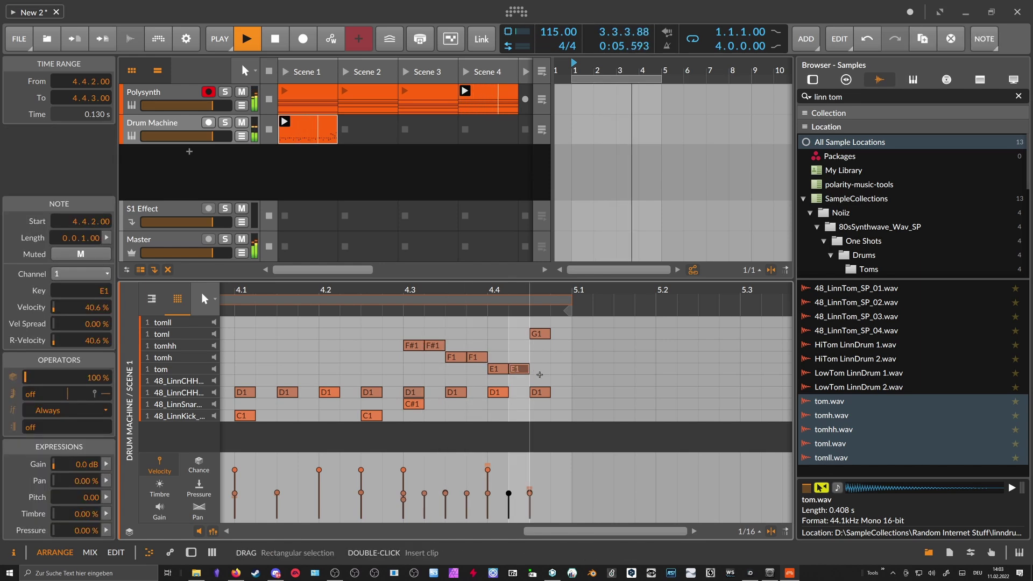
double_click(558, 334)
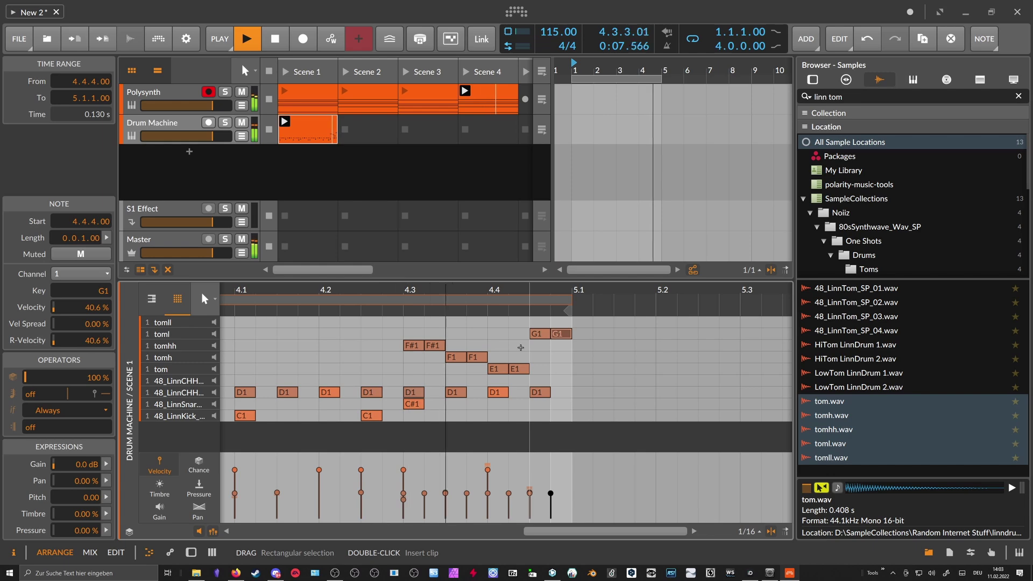
Show the Drum Machine's devices and insert a Reverb into its FX chain
left_click_drag(403, 325, 554, 374)
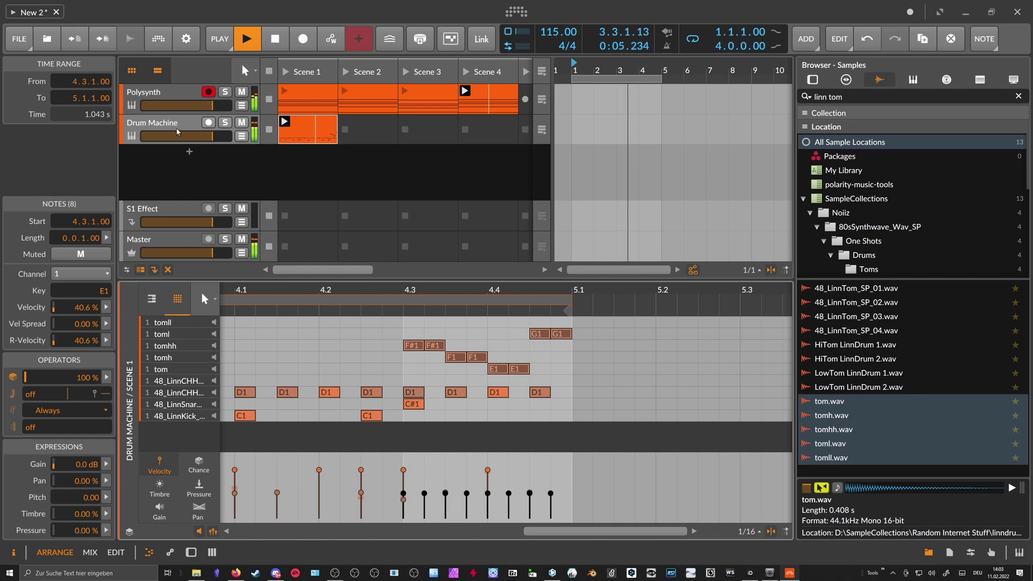
key("d")
key("space")
left_click(442, 391)
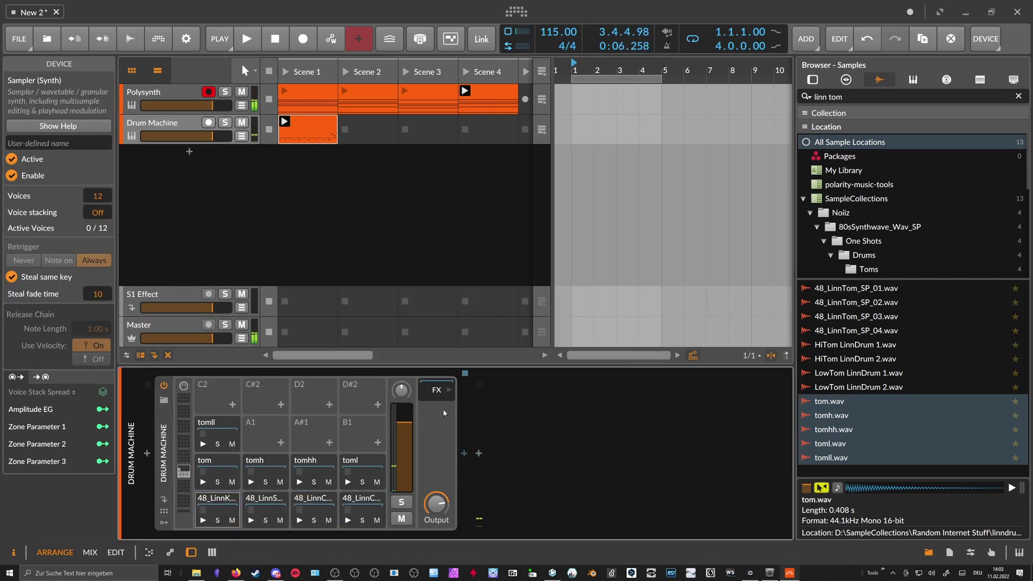
left_click(464, 455)
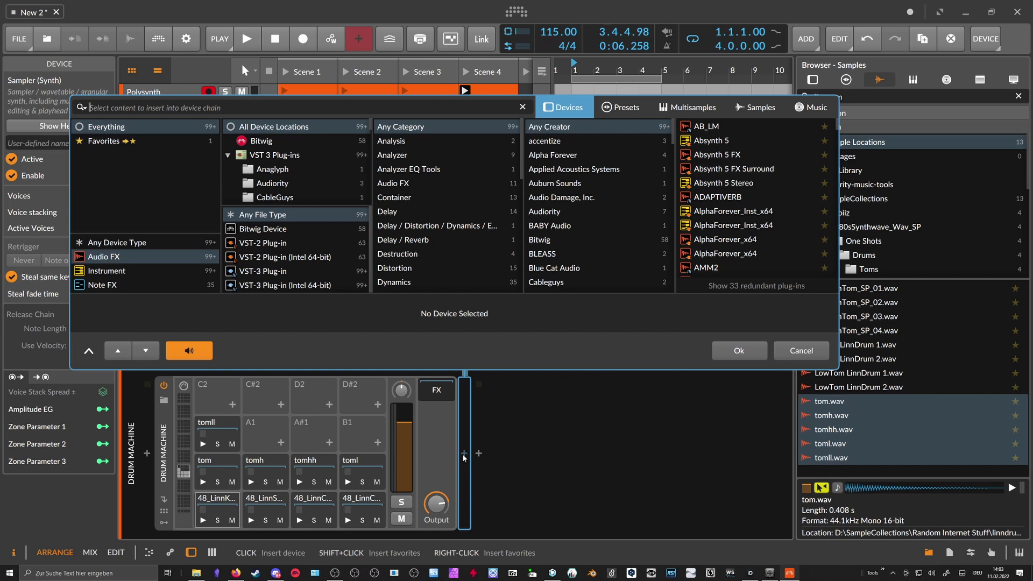
type("reverb")
key("Return")
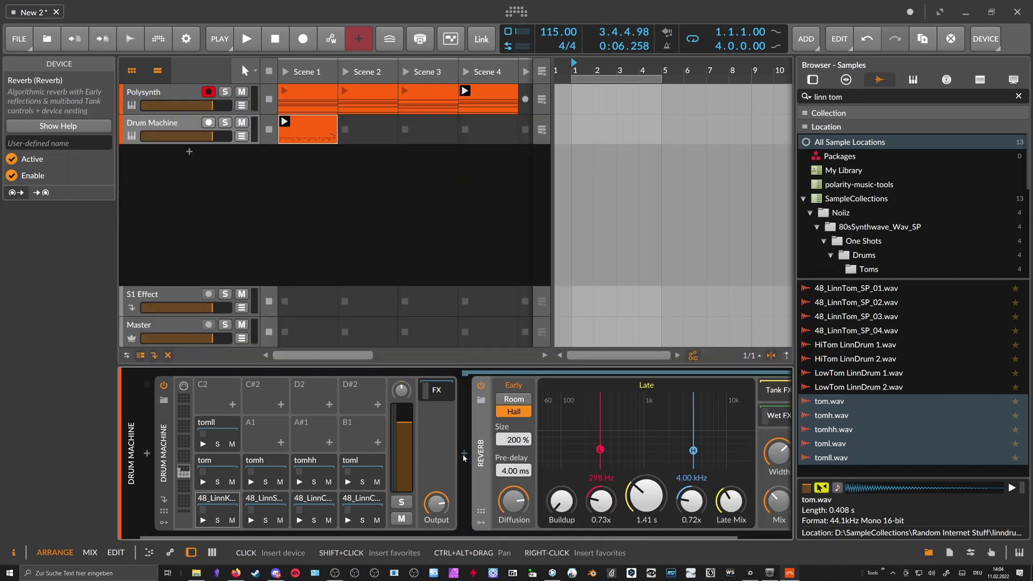
During playback, switch the Reverb's early reflections to Room, set its decay time to 741 ms and adjust its mix
key("space")
left_click_drag(487, 537, 549, 537)
left_click_drag(719, 502, 719, 502)
left_click_drag(592, 494, 588, 505)
left_click(454, 400)
left_click_drag(718, 502, 719, 506)
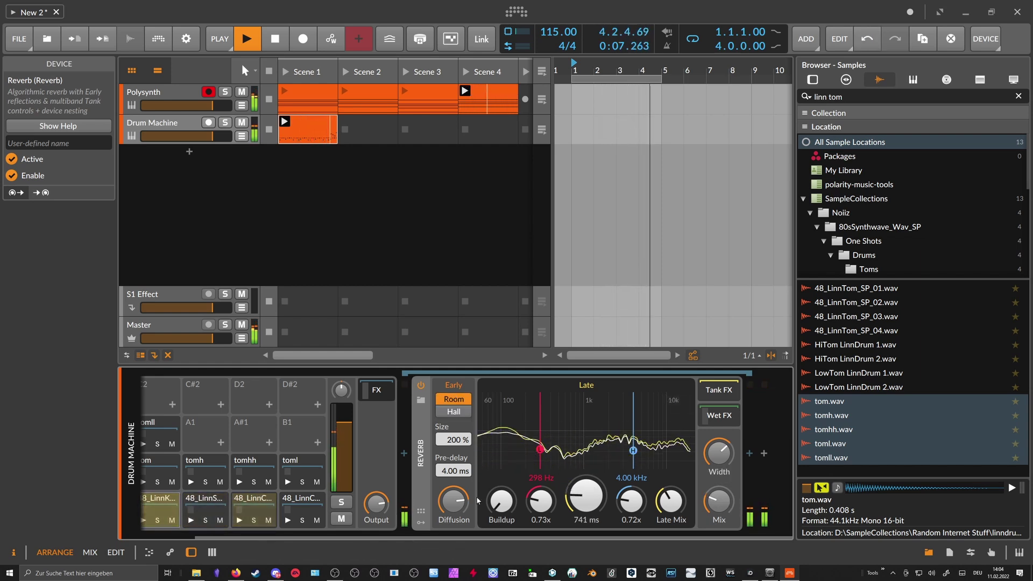
Add an ADSR modulator to the Reverb and map it to Mix with an amount of -0.254
left_click(421, 522)
left_click(446, 409)
type("ad")
key("Return")
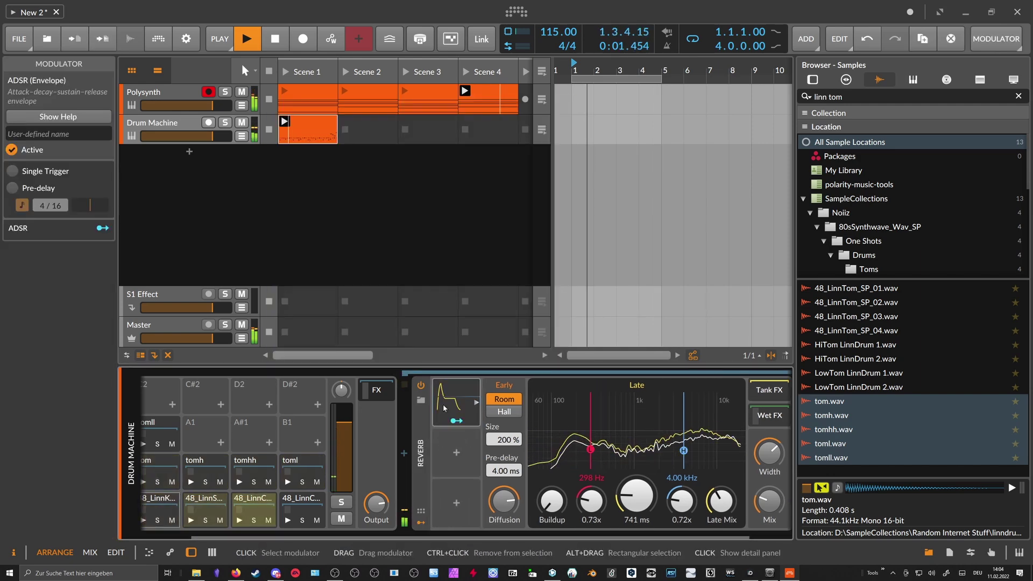
key("space")
left_click(474, 403)
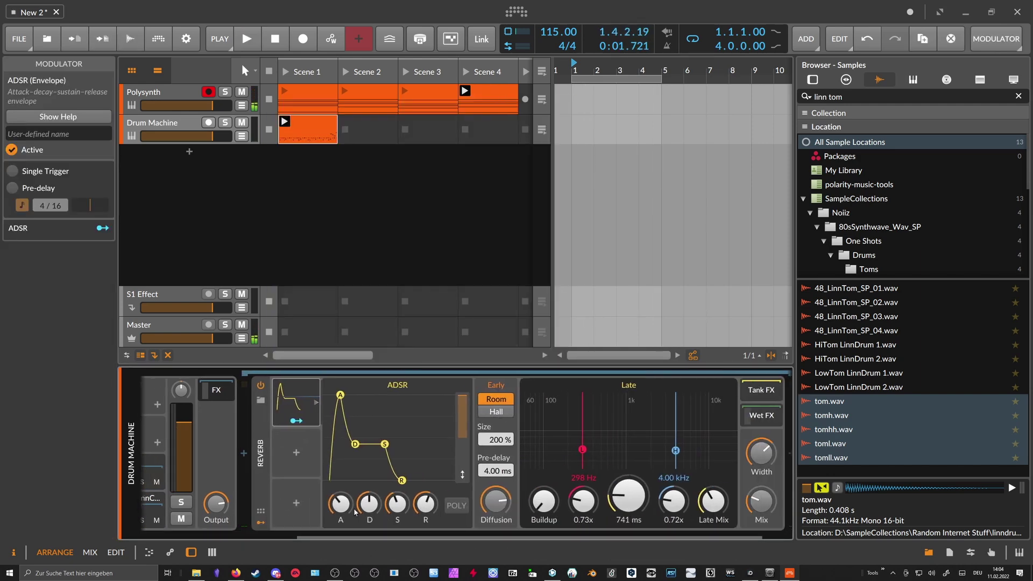
left_click(296, 421)
left_click_drag(761, 501, 762, 509)
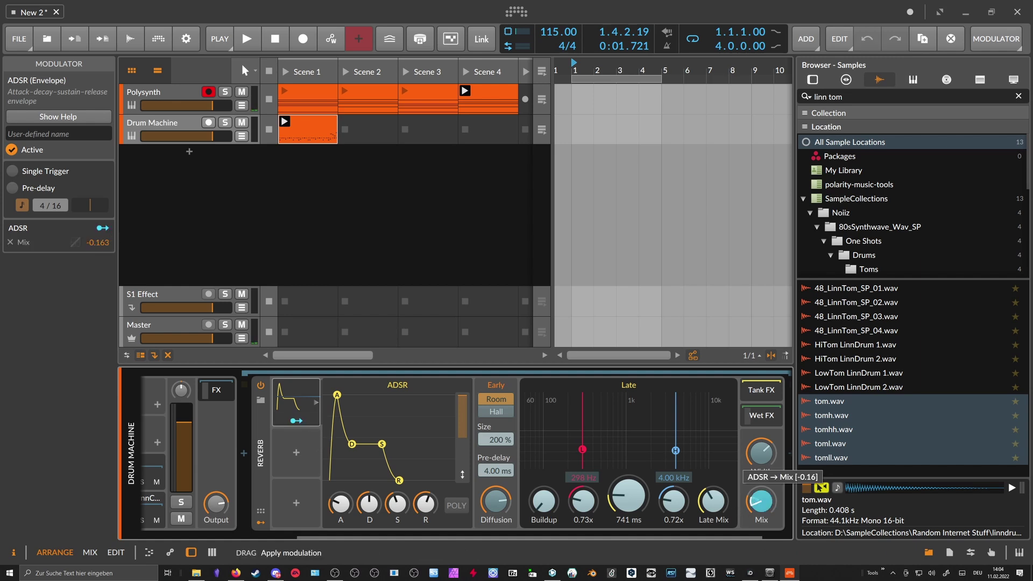
Shape the Reverb's ADSR with zero sustain and short decay and release, and lower the Reverb mix during playback
left_click_drag(385, 461, 385, 466)
left_click_drag(397, 504, 398, 538)
left_click_drag(426, 504, 425, 557)
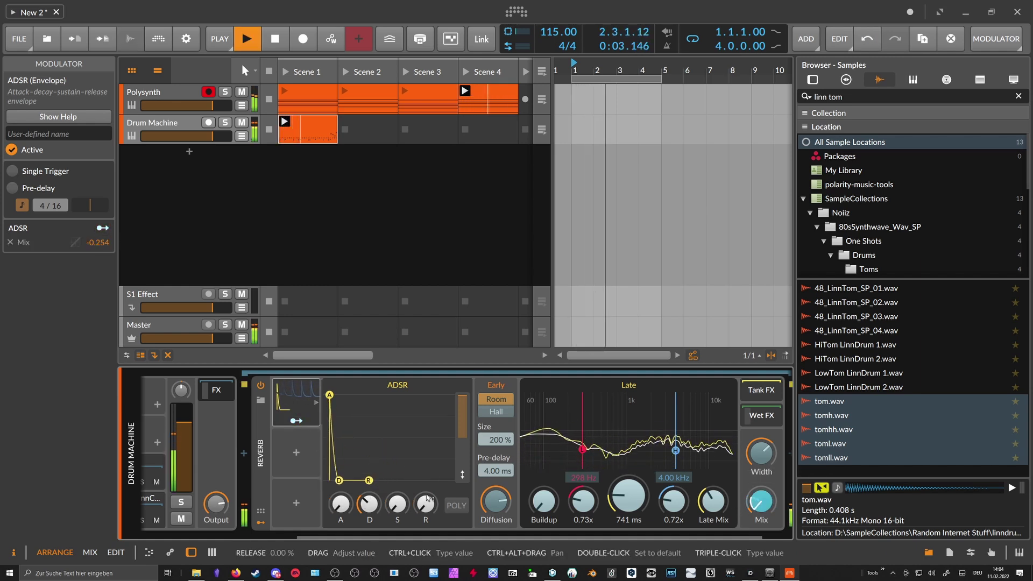
left_click_drag(369, 504, 426, 481)
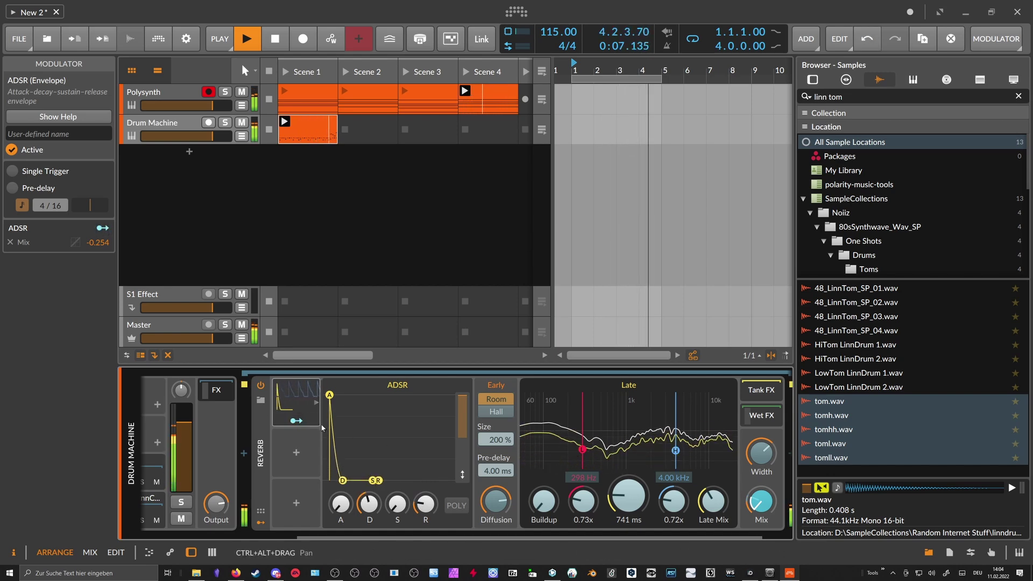
left_click_drag(761, 501, 761, 520)
key("space")
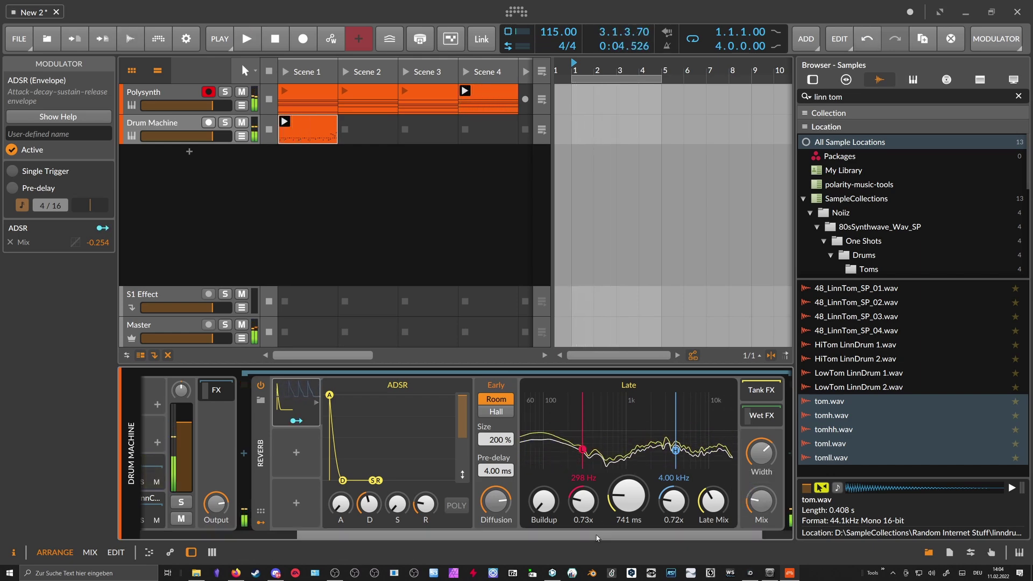
Close the FX chain, insert a Peak Limiter after the Drum Machine and raise its input gain to about +7 dB
left_click_drag(673, 537, 608, 537)
left_click(349, 412)
key("Delete")
left_click(465, 453)
type("peak")
key("Return")
left_click_drag(530, 491, 531, 462)
key("space")
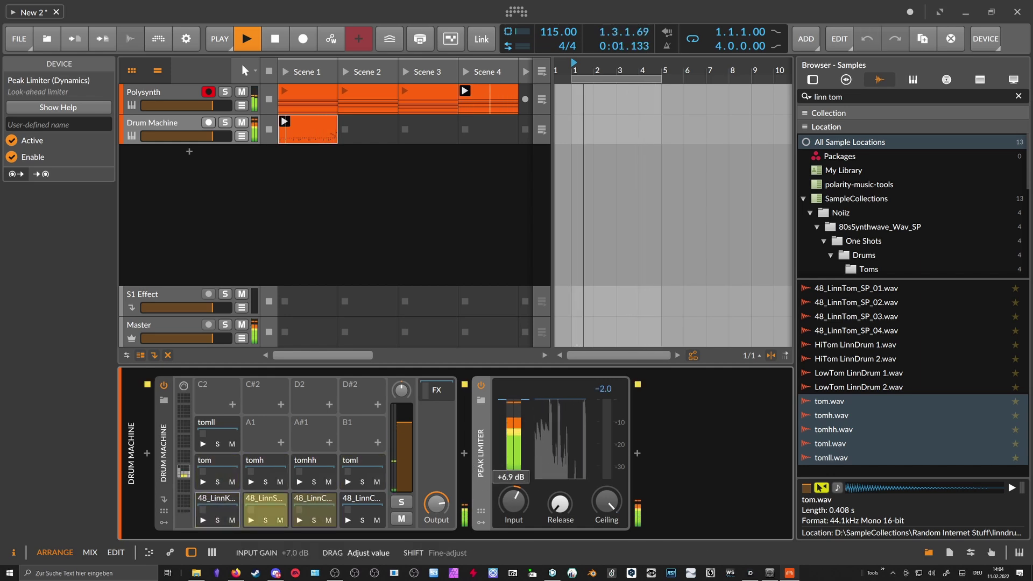
Insert an EQ+ before the Peak Limiter with a 30.6 Hz low-cut, +2.3 dB at 86.6 Hz, +2.6 dB at 1.01 kHz and -1.5 dB at 8.37 kHz
left_click(464, 453)
type("eq")
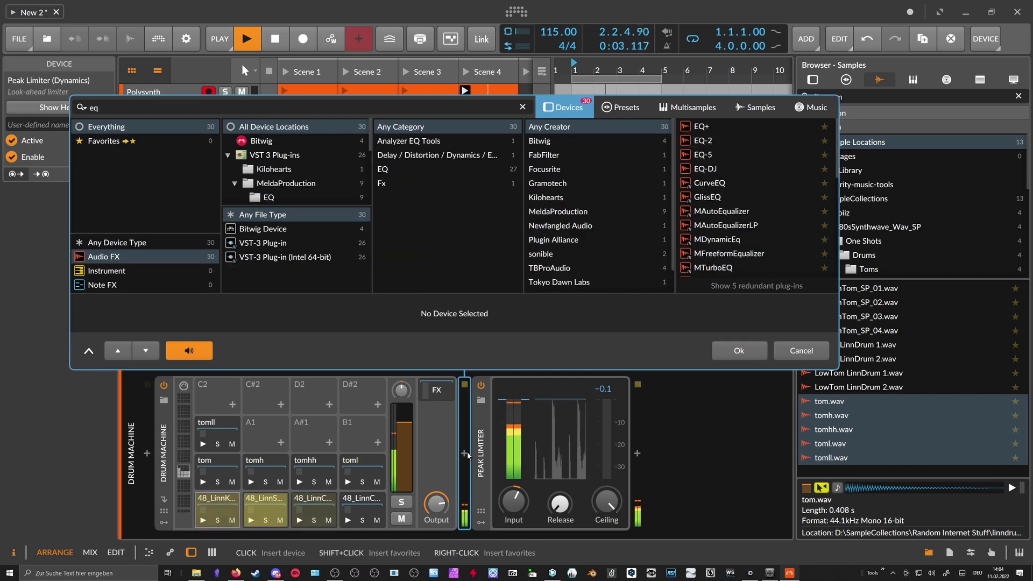
key("Return")
left_click_drag(517, 541, 543, 540)
left_click_drag(423, 454, 587, 439)
left_click_drag(664, 453, 676, 462)
Set the high cut of the EQ-2 in the Reverb's Wet FX chain to 1.20 kHz and close the chains
left_click(372, 392)
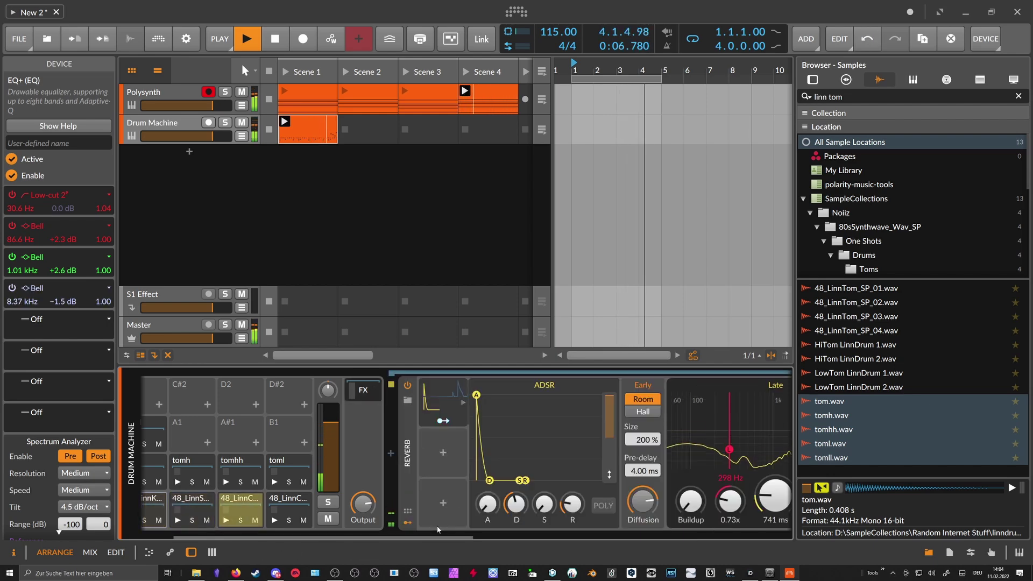
scroll(447, 522, "down", 5)
left_click_drag(509, 505, 509, 521)
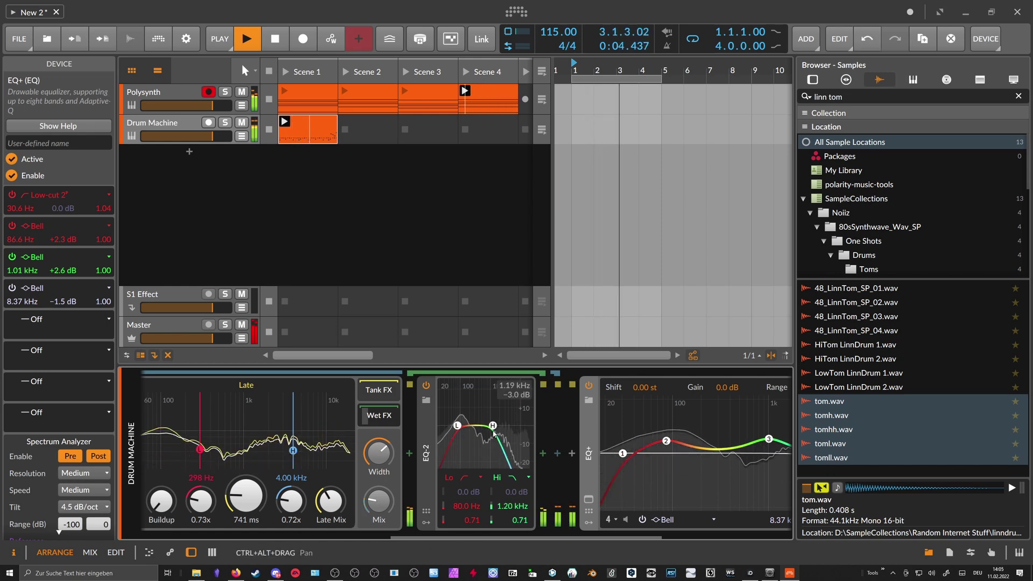
left_click(387, 417)
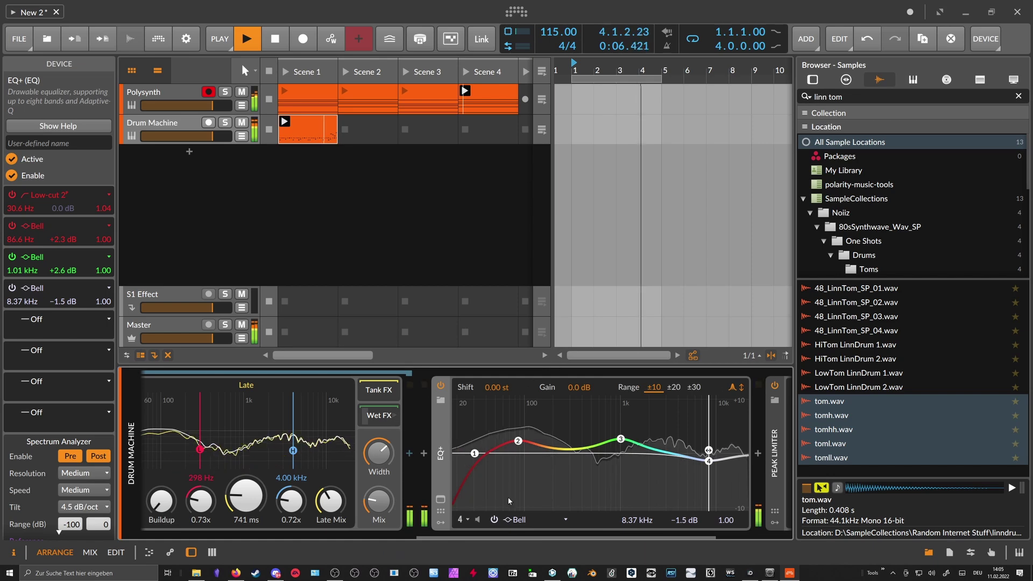
left_click_drag(480, 537, 216, 521)
left_click(377, 391)
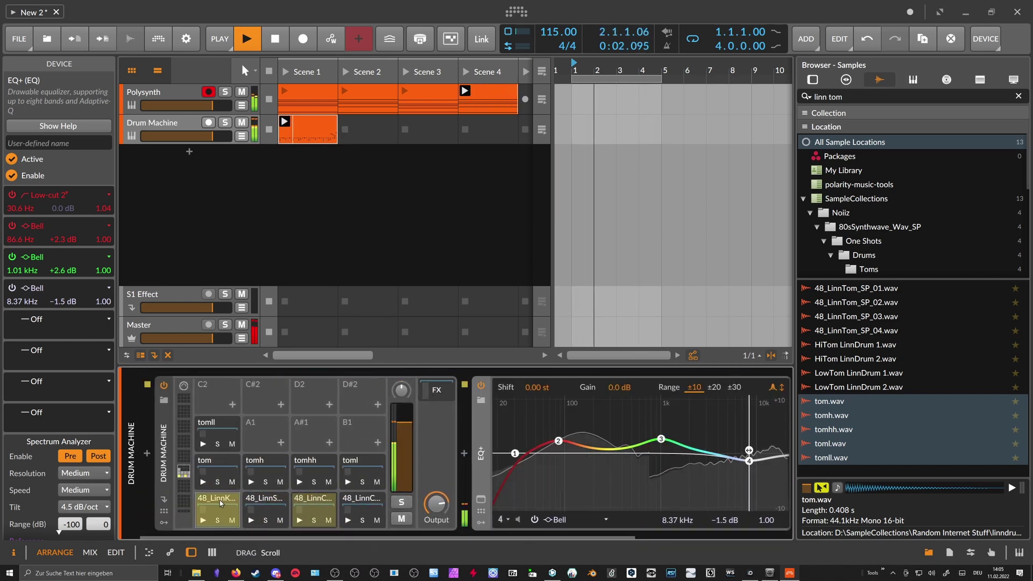
Stop playback, select the Polysynth track and extend the arranger loop region to eight bars
left_click(269, 259)
key("space")
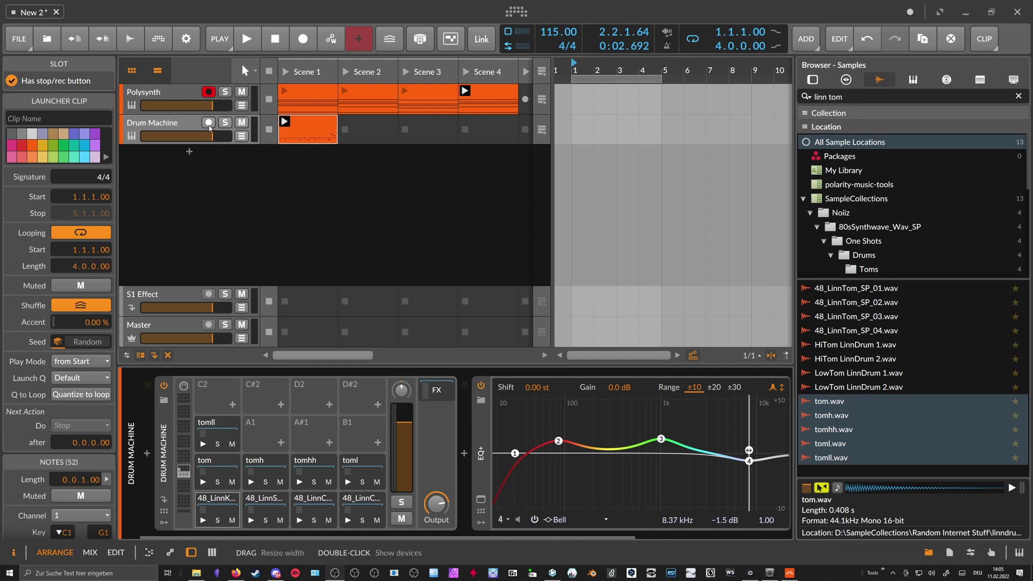
left_click(192, 99)
left_click_drag(599, 71, 679, 81)
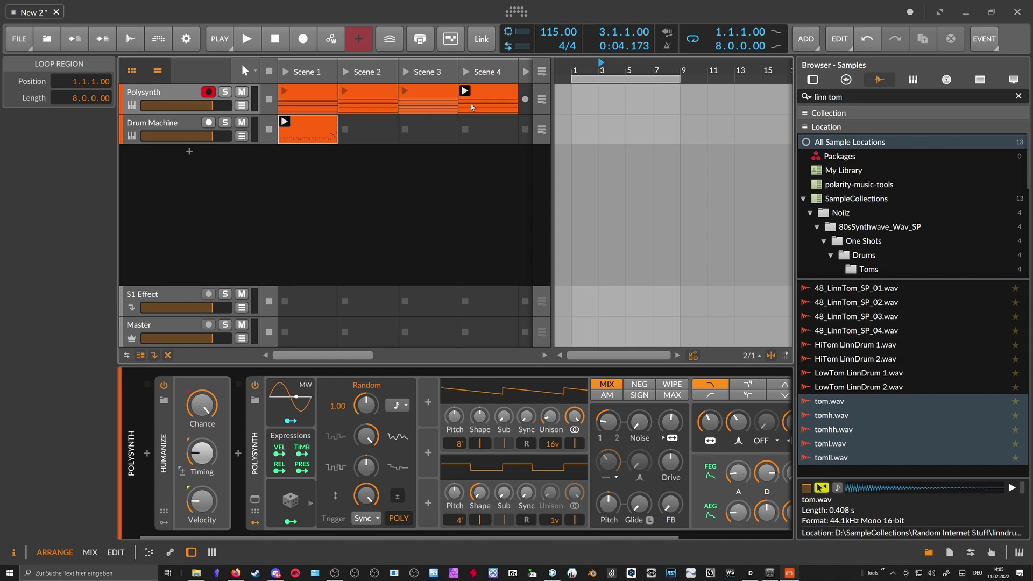
Try to record the four Polysynth scene clips and the drum clip into the arrangement, and discard the take
left_click(312, 101)
left_click(285, 92)
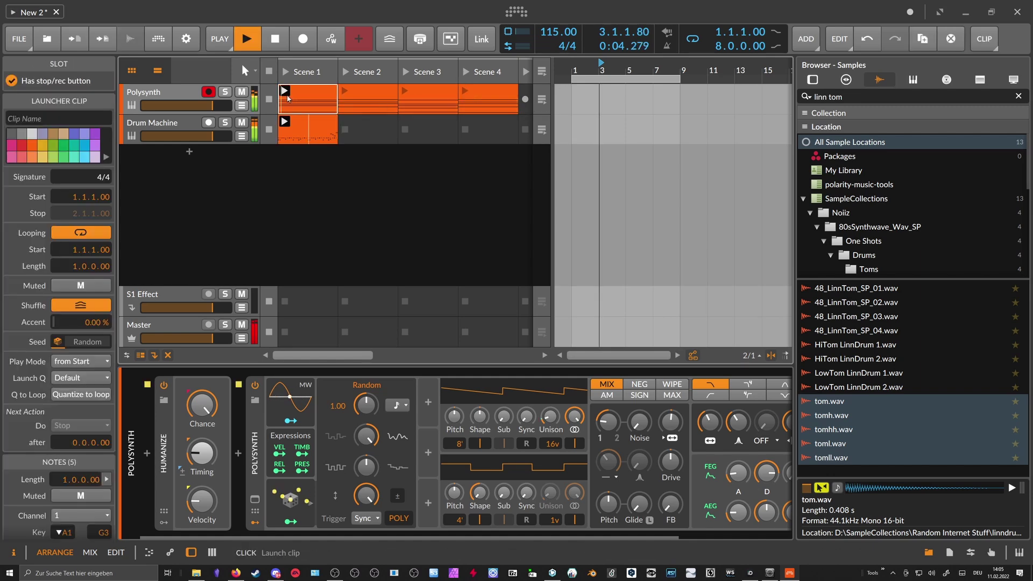
left_click(276, 49)
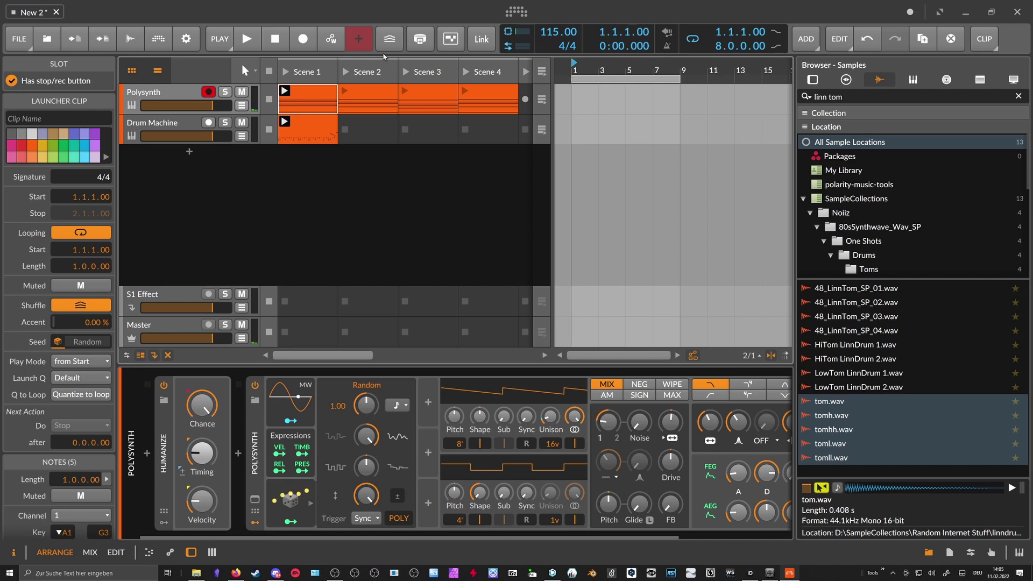
left_click(309, 46)
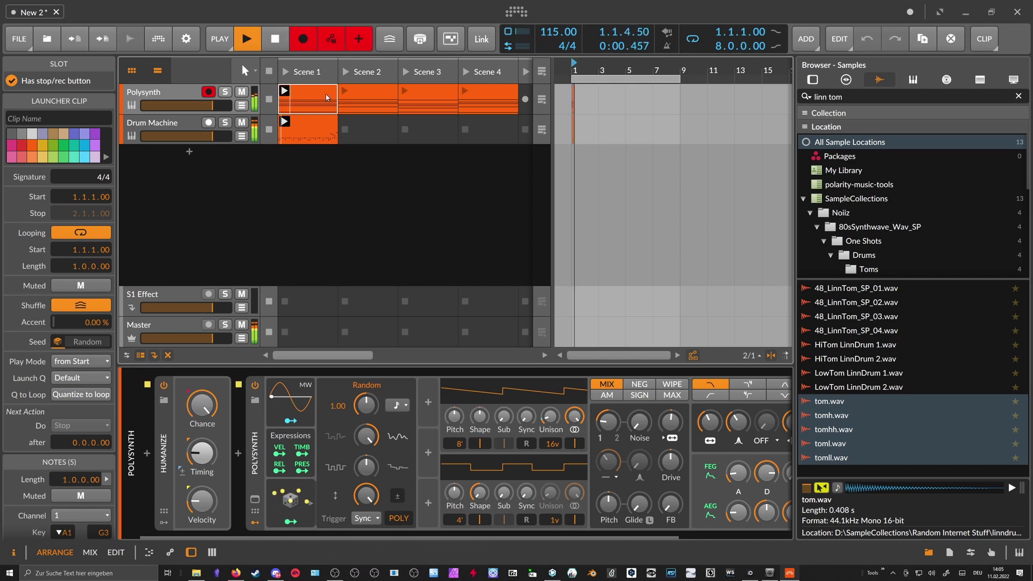
left_click(343, 93)
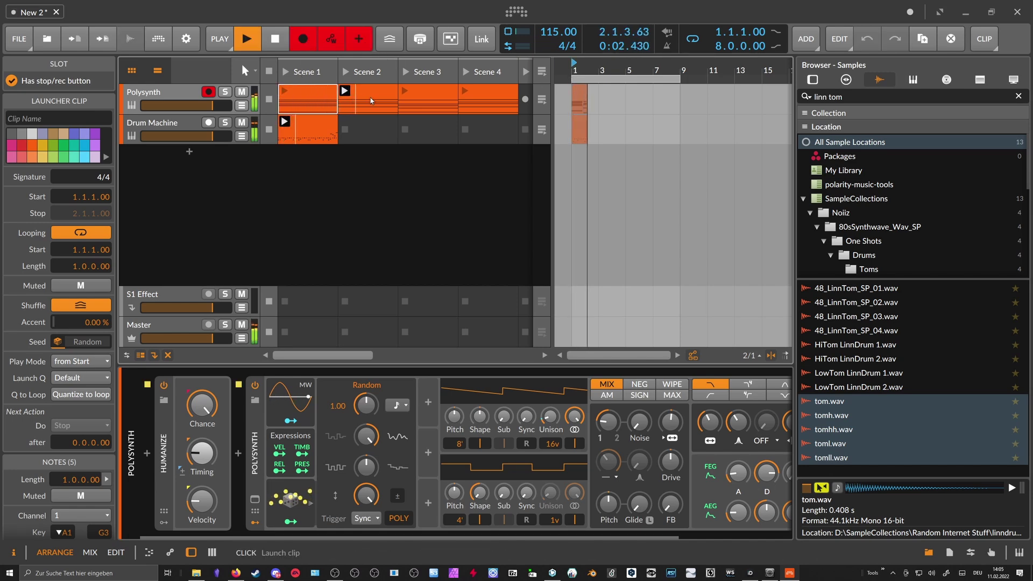
left_click(404, 92)
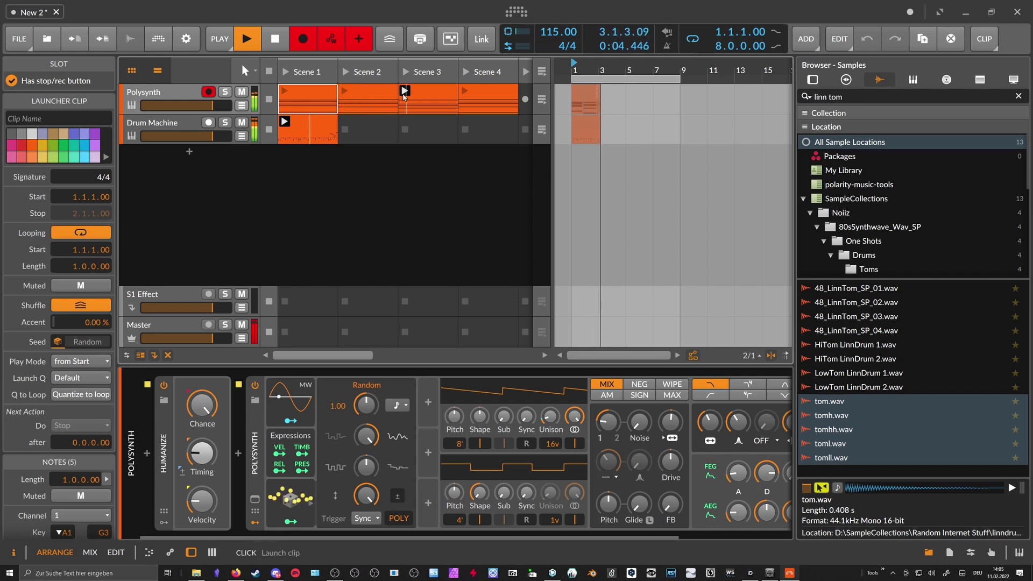
left_click(465, 93)
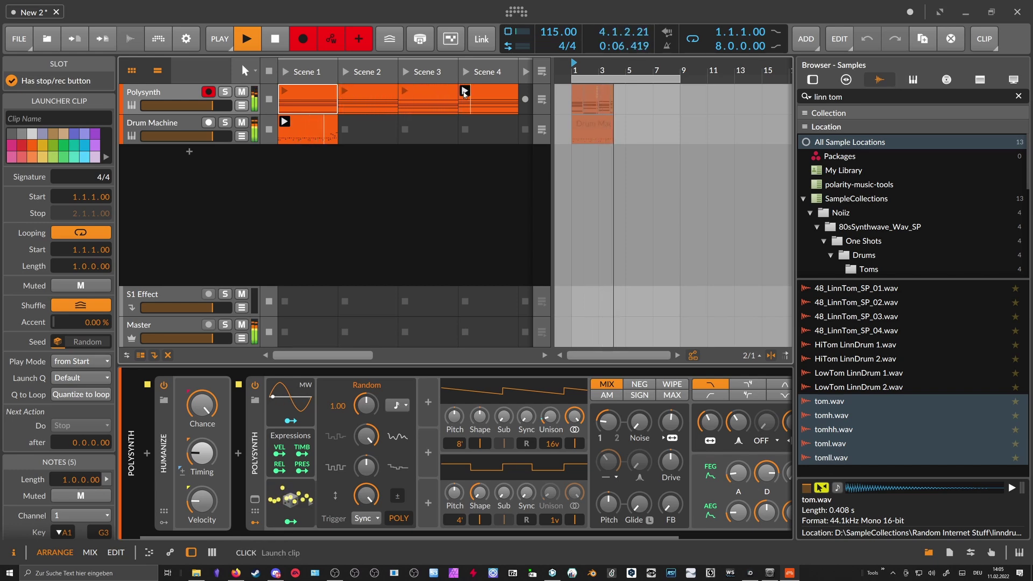
key("space")
left_click_drag(637, 88, 556, 132)
left_click(556, 132)
Scale all four Polysynth launcher clips by 200% so each is two bars long
left_click(345, 108)
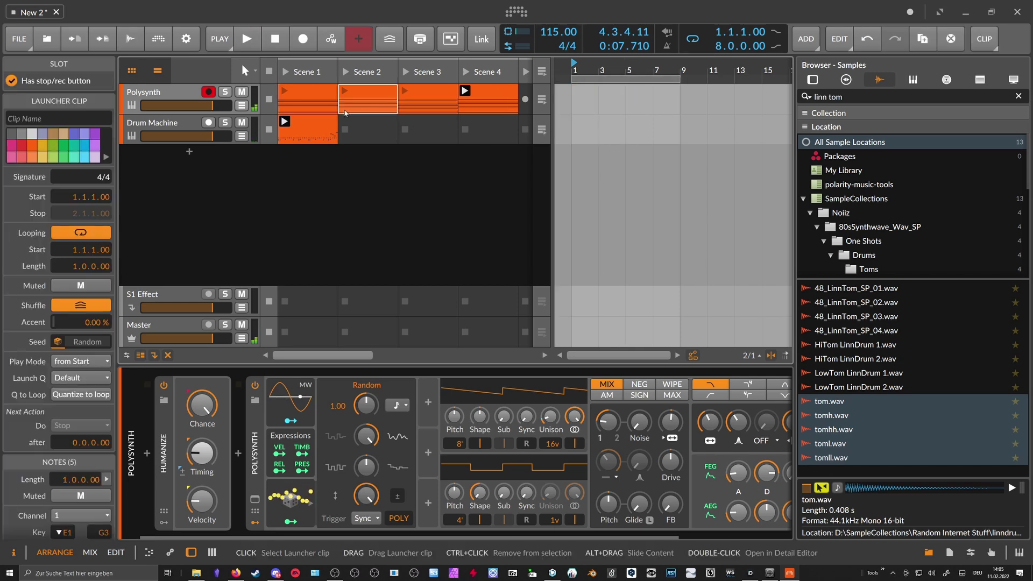
right_click(313, 107)
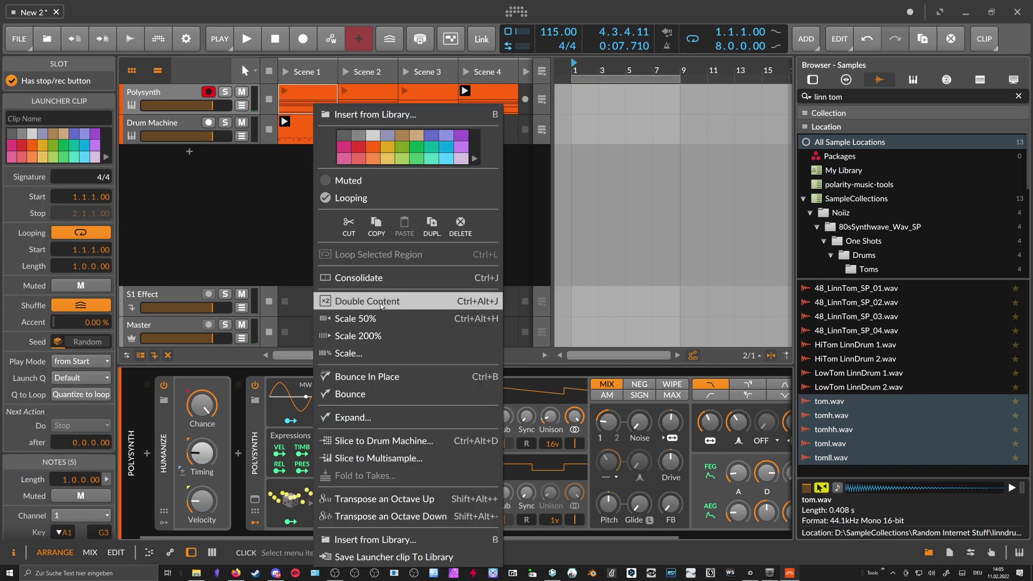
left_click(374, 337)
left_click(377, 107)
left_click(484, 105, "shift")
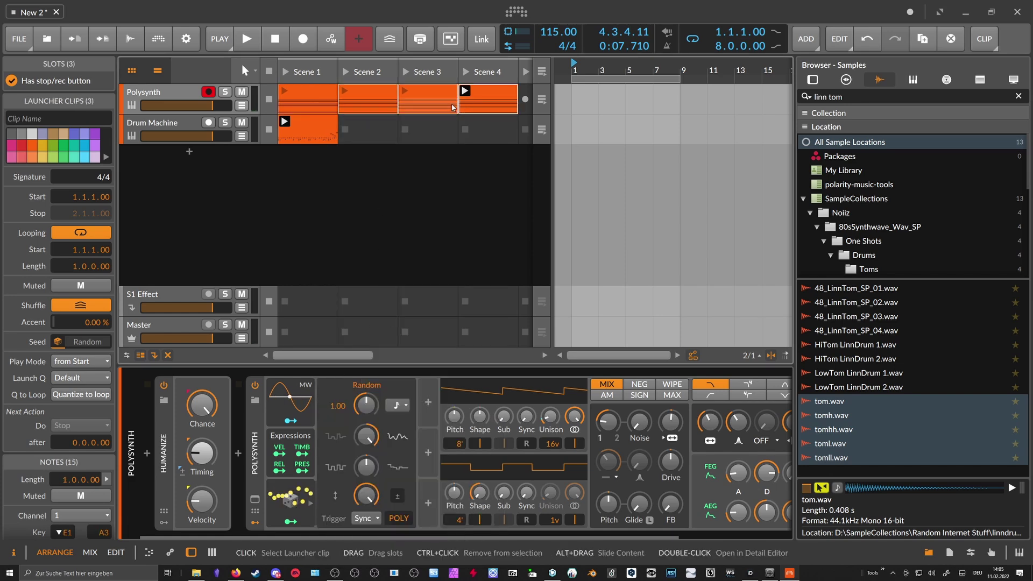
right_click(447, 105)
left_click(495, 330)
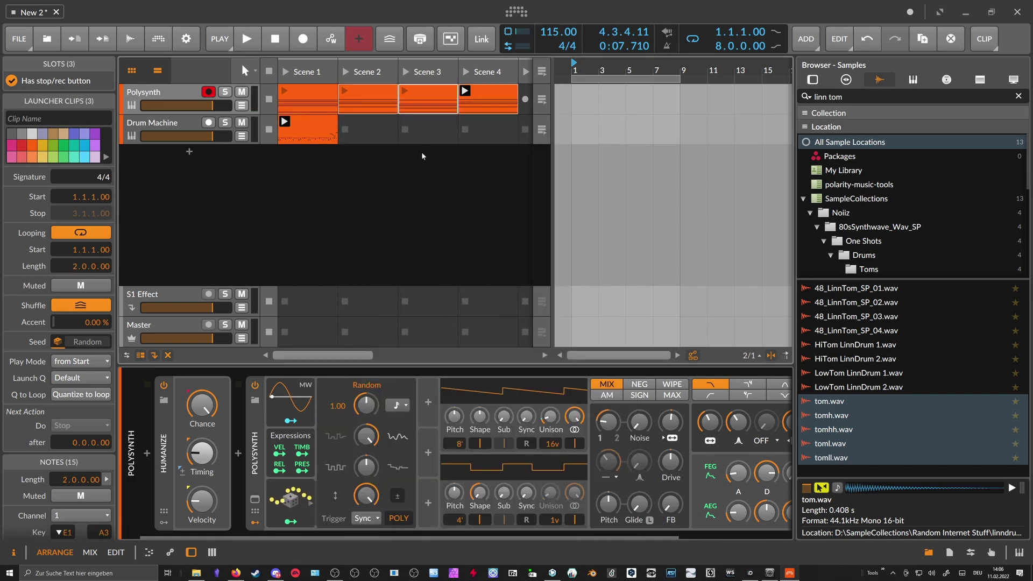
left_click(334, 105)
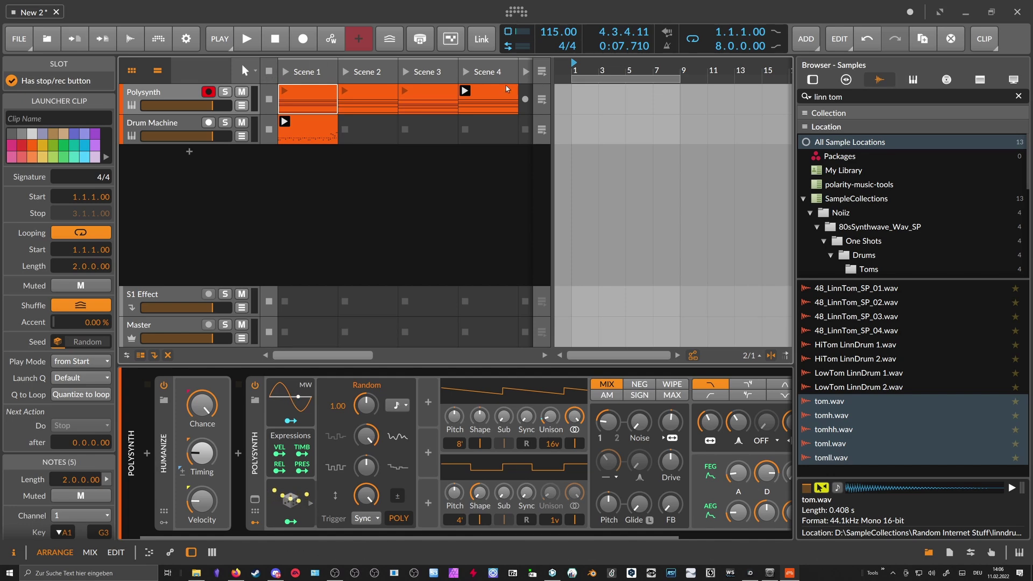
Record eight bars into the arrangement while launching the four Polysynth clips in sequence twice over the drum clip, and stop playback
left_click(303, 39)
left_click(285, 91)
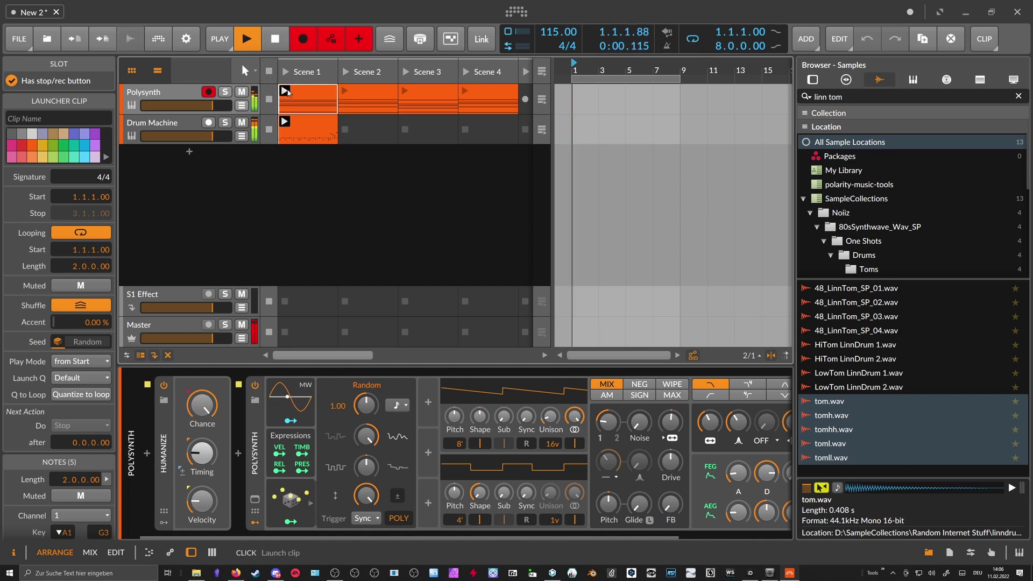
left_click(345, 92)
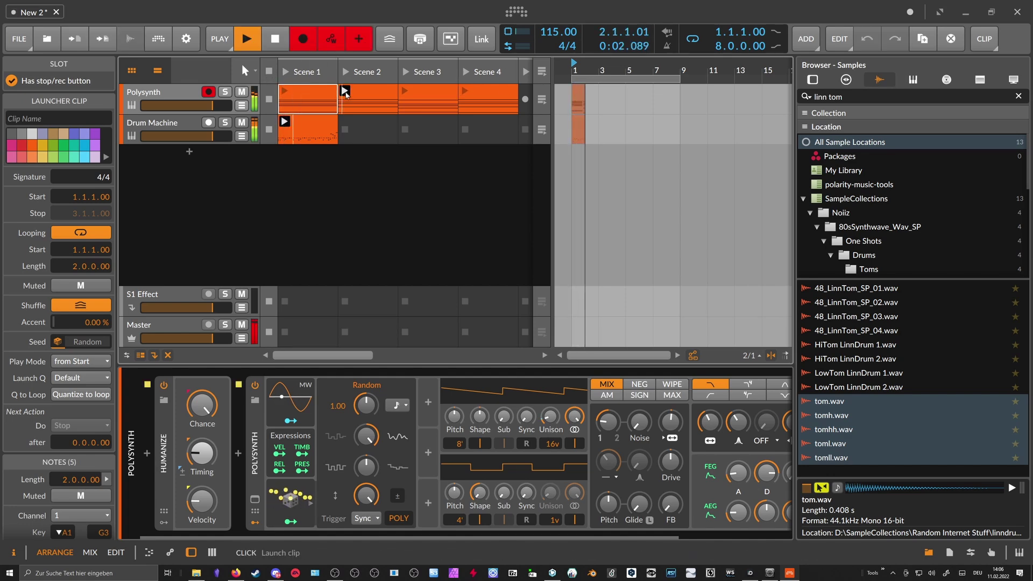
left_click(405, 93)
left_click(465, 93)
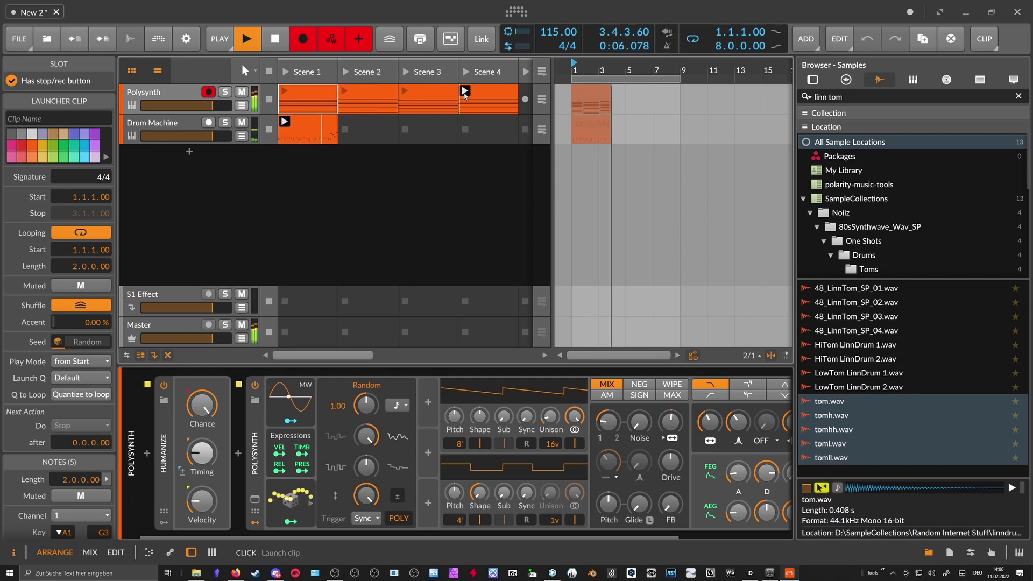
left_click(285, 92)
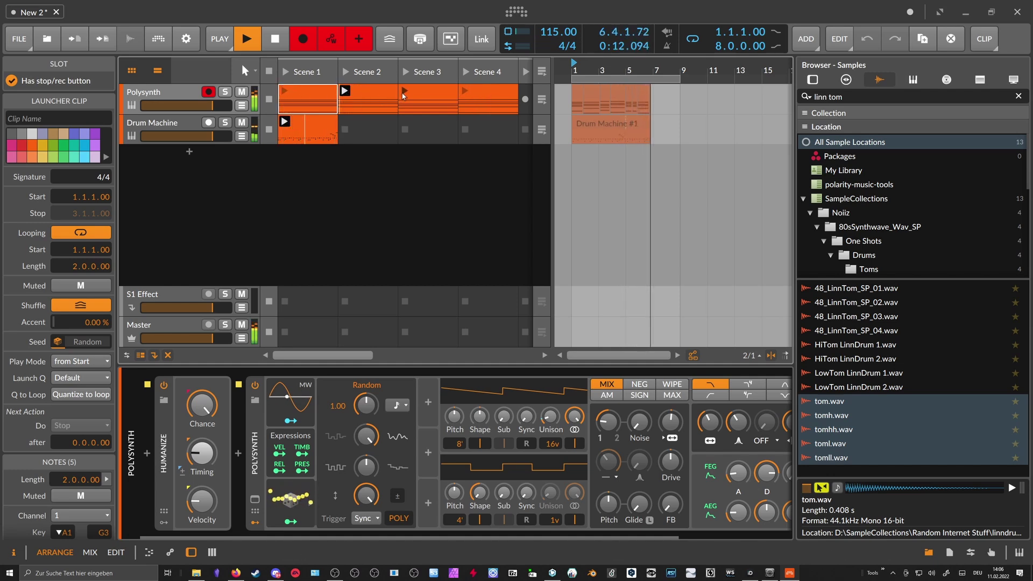
left_click(464, 91)
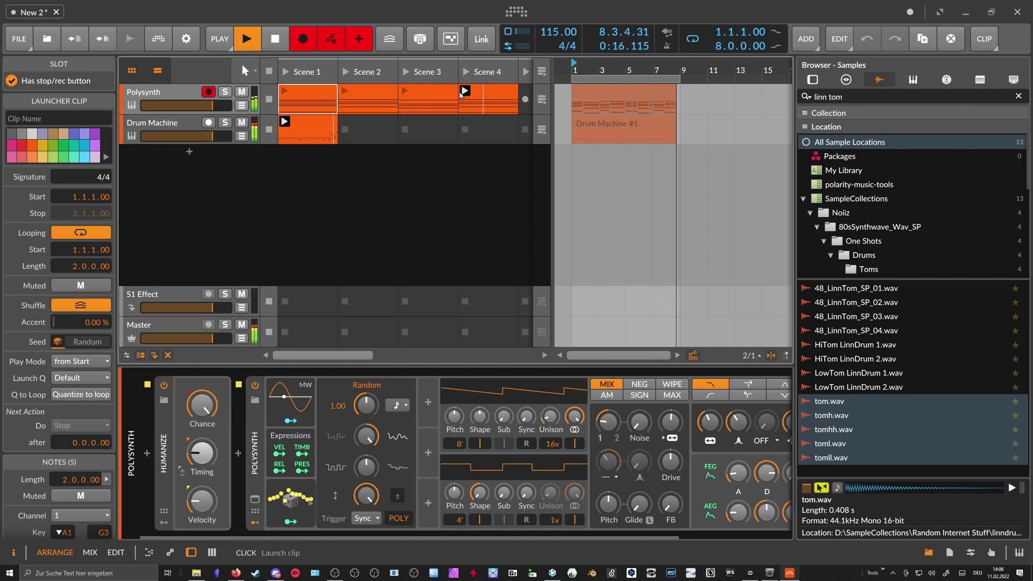
key("space")
Consolidate the recorded Polysynth clips into one eight-bar clip and return the track to arranger playback from bar 1
left_click(685, 89)
left_click(674, 91)
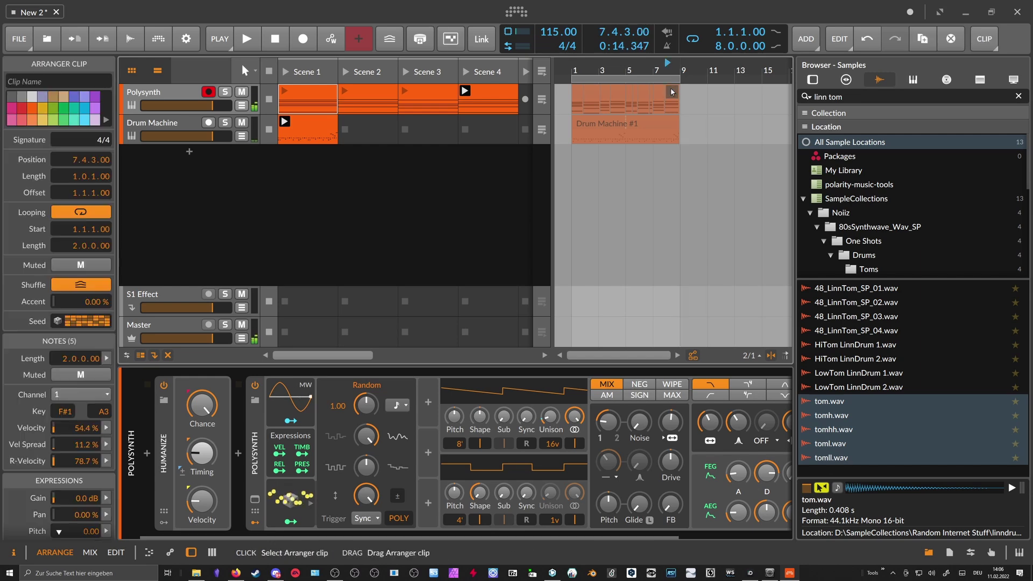
left_click_drag(681, 91, 571, 88)
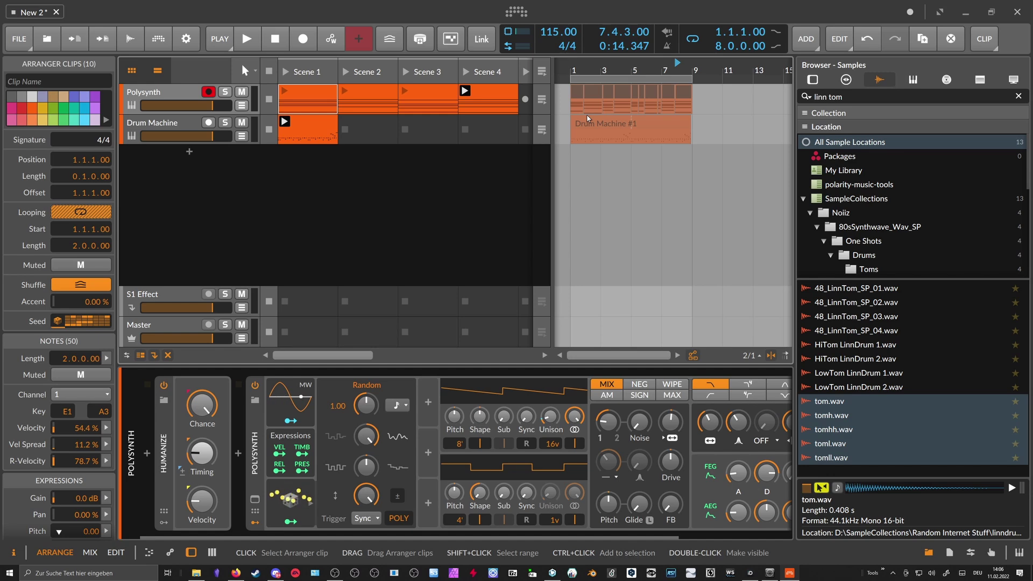
key("ctrl+j")
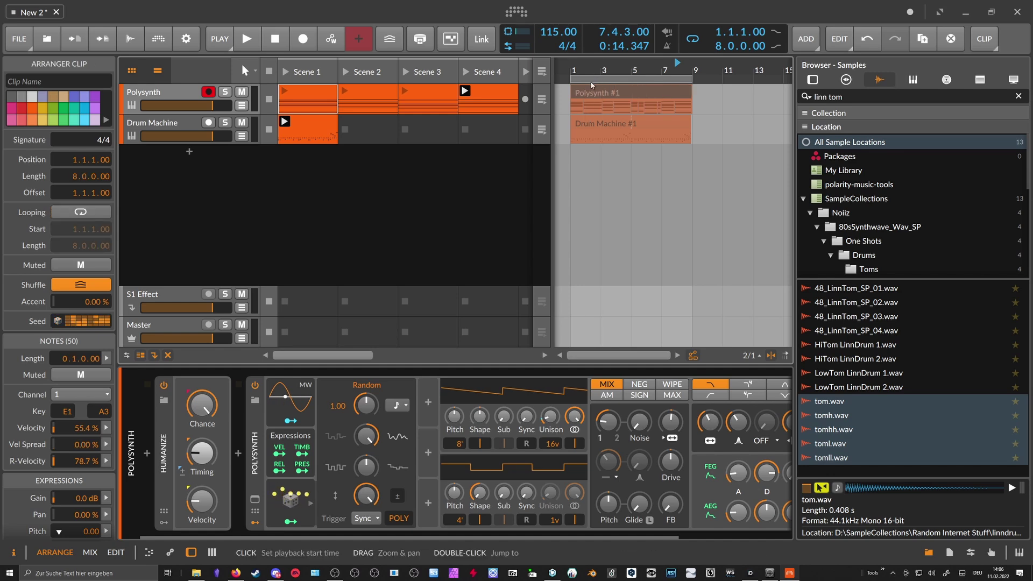
left_click(543, 98)
left_click_drag(605, 70, 607, 80)
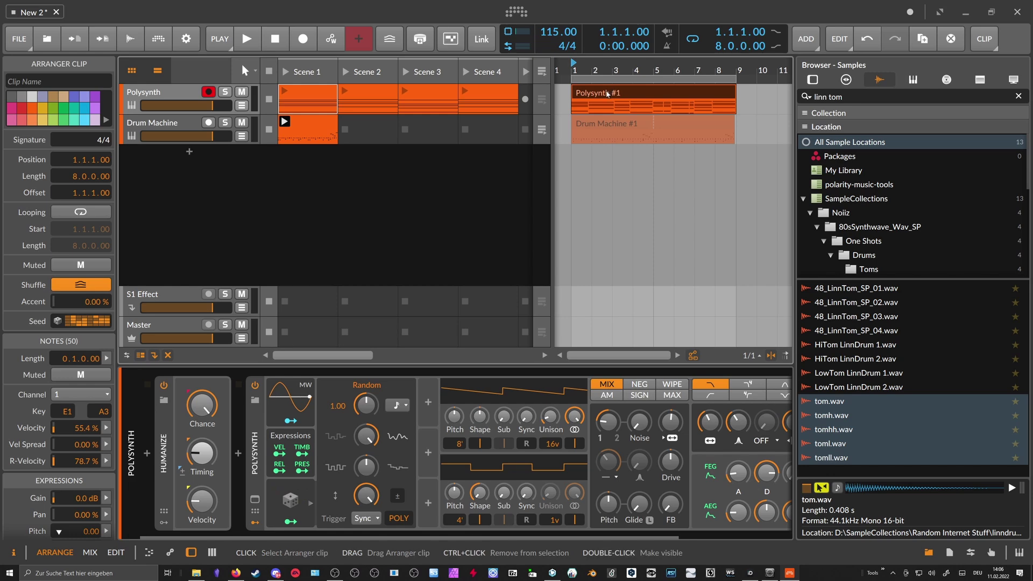
Open the consolidated Polysynth clip and review its chord notes and timing during playback of the eight bars
double_click(608, 93)
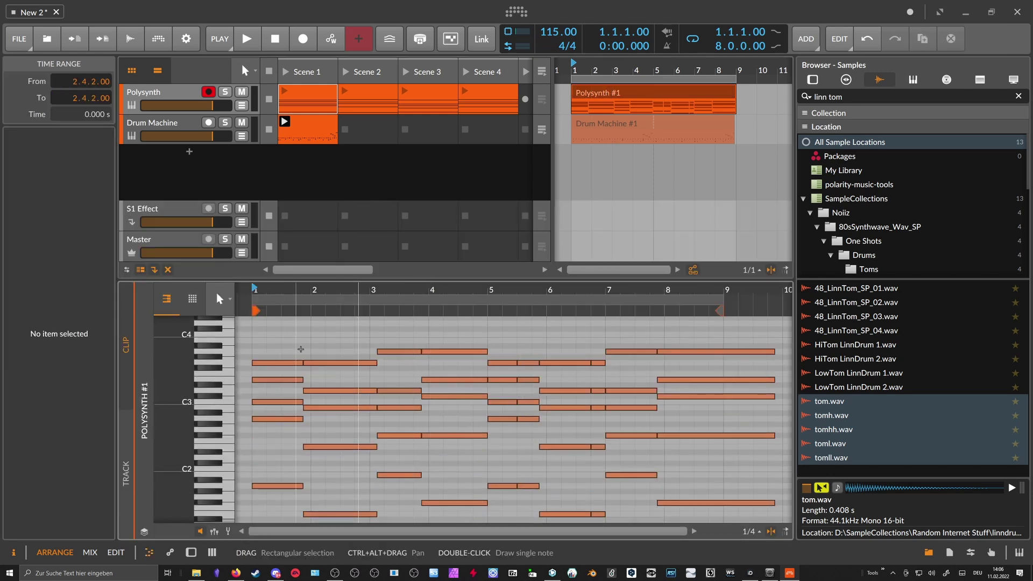
left_click_drag(375, 292, 409, 498)
left_click_drag(393, 311, 393, 298)
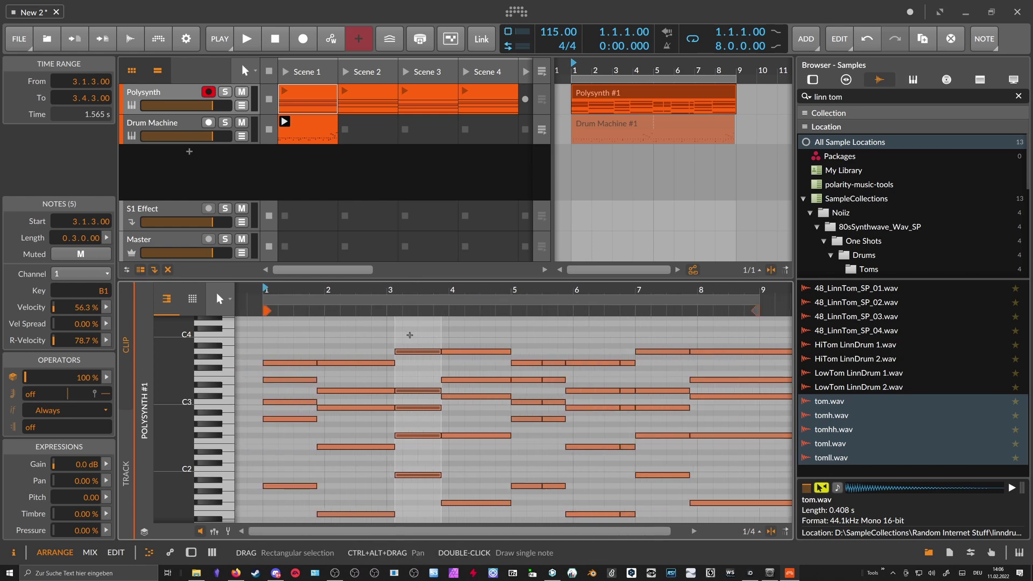
left_click_drag(328, 292, 410, 295)
key("space")
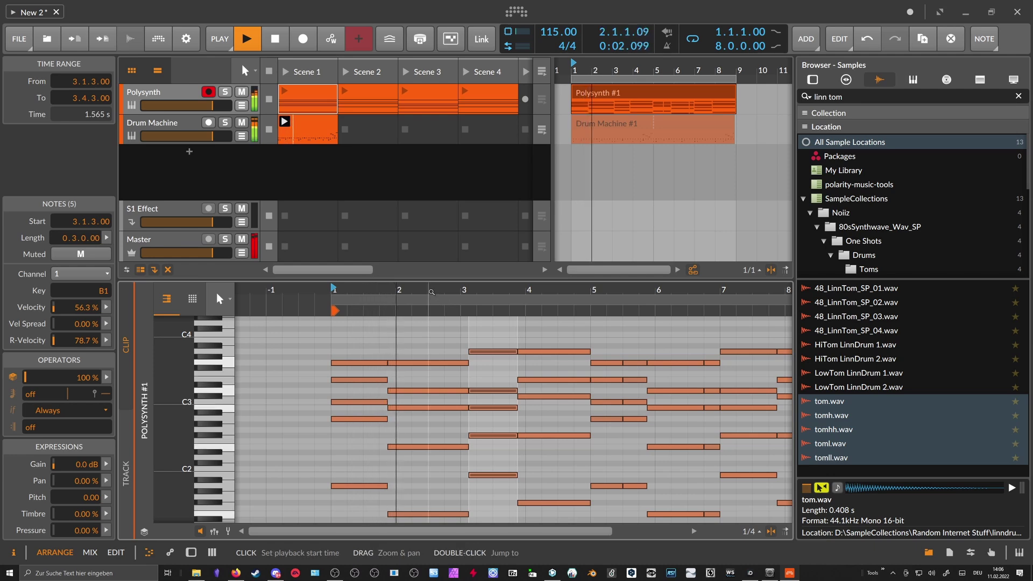
left_click_drag(444, 292, 384, 305)
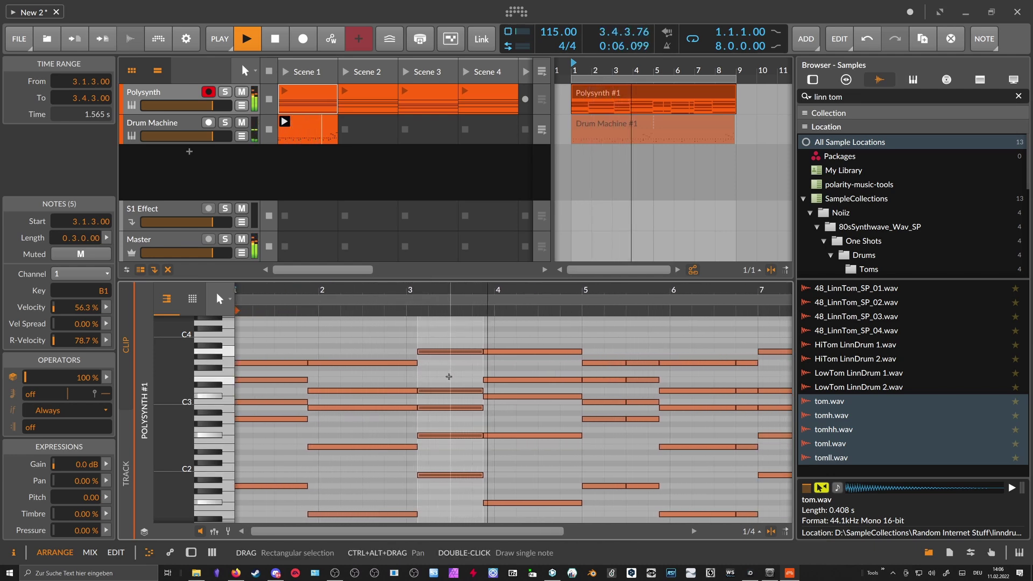
left_click_drag(538, 296, 536, 281)
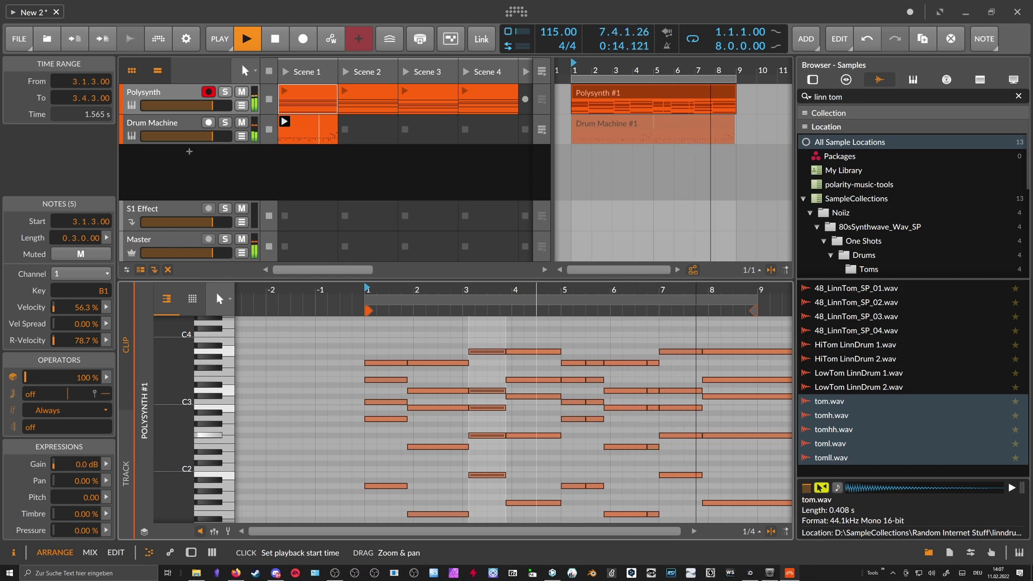
key("space")
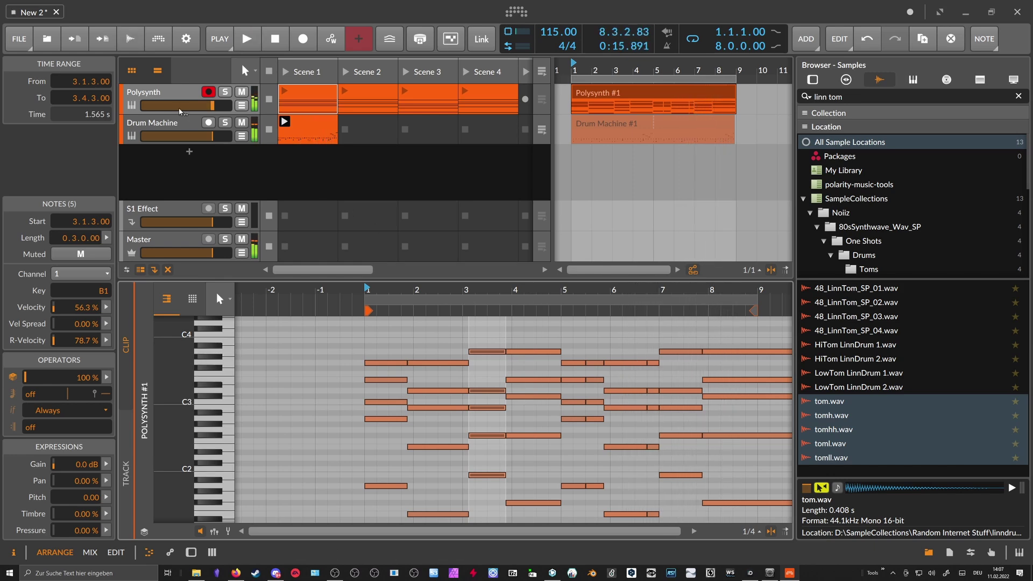
Show the Polysynth track's device chain and hide the browser
double_click(179, 101)
left_click_drag(377, 537, 428, 537)
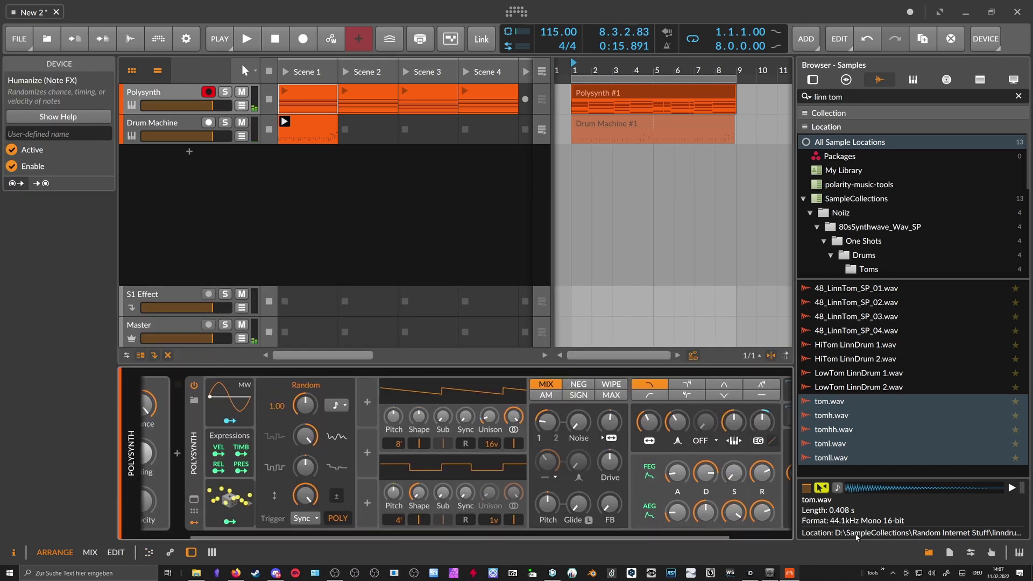
left_click(946, 552)
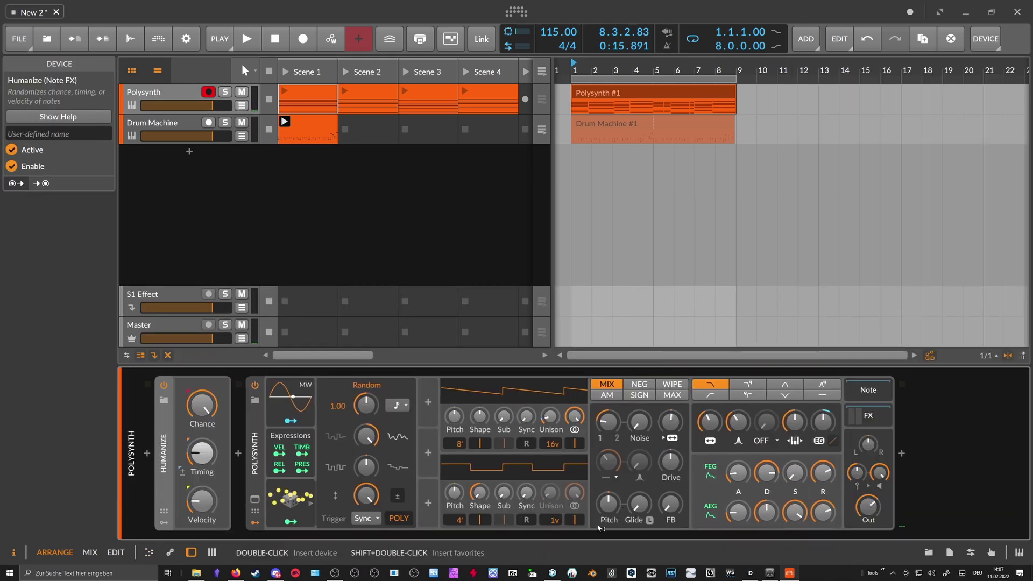
Play the loop, set the Polysynth device's output level to -3.0 dB and stop playback
key("space")
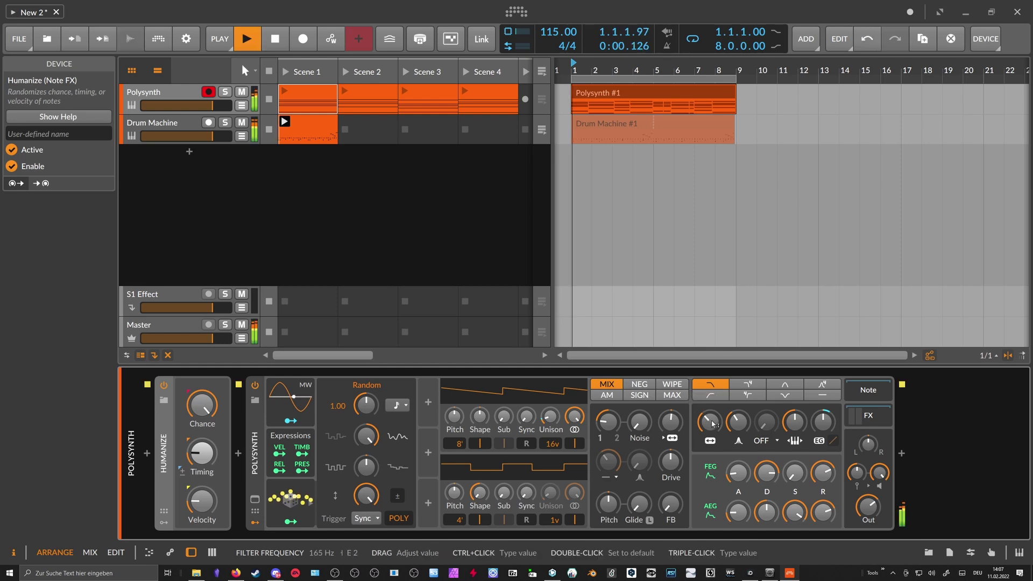
left_click(743, 474)
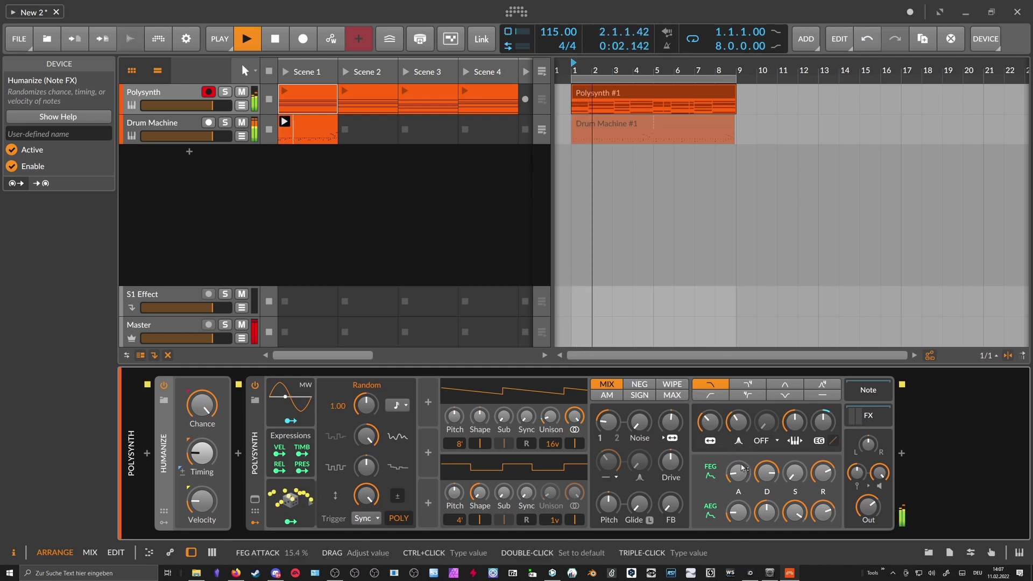
left_click(710, 422)
left_click(869, 507)
left_click_drag(868, 506, 868, 501)
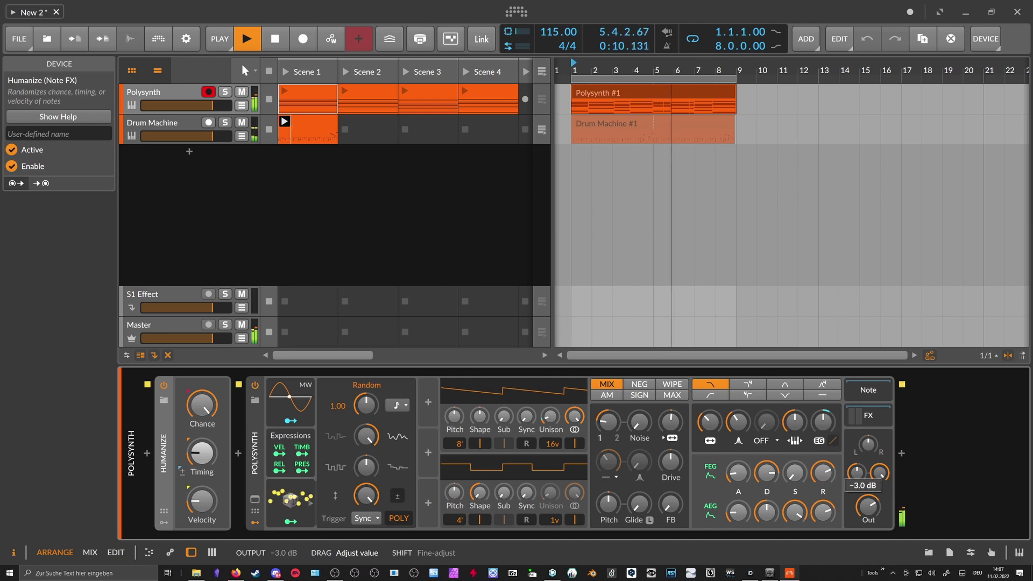
left_click(351, 201)
key("space")
Disarm the Polysynth track and rename it "Chords"
left_click(172, 95)
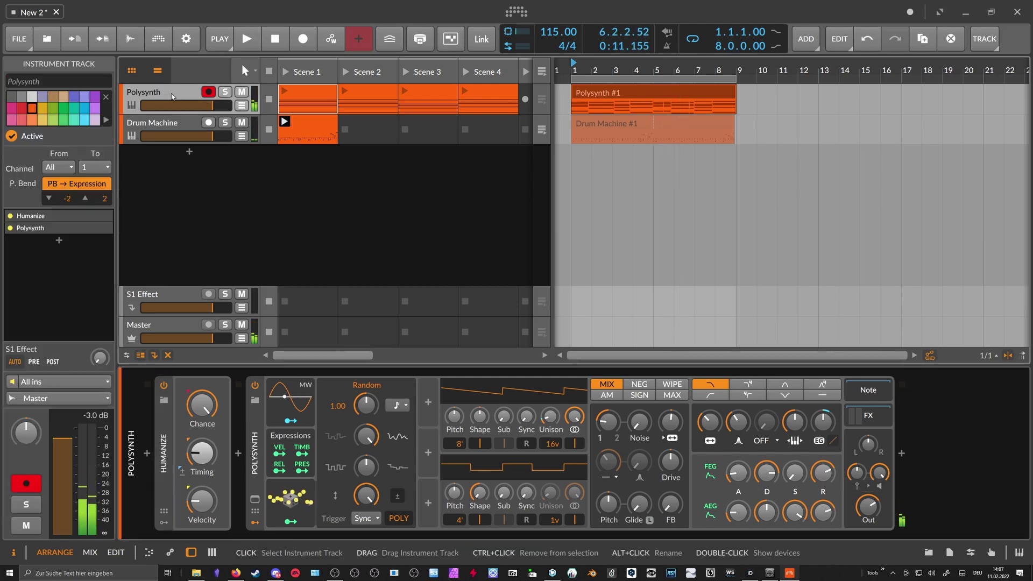
left_click(207, 93)
key("ctrl+r")
type("Chords")
key("Return")
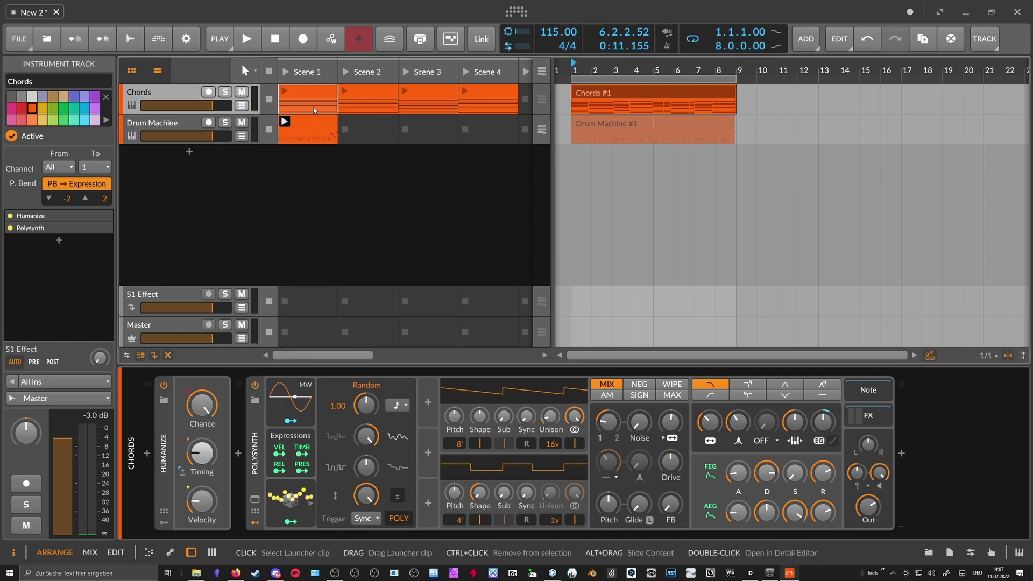
Open the arranger's Chords clip in the note editor and select its lowest notes to examine the bass line
double_click(581, 94)
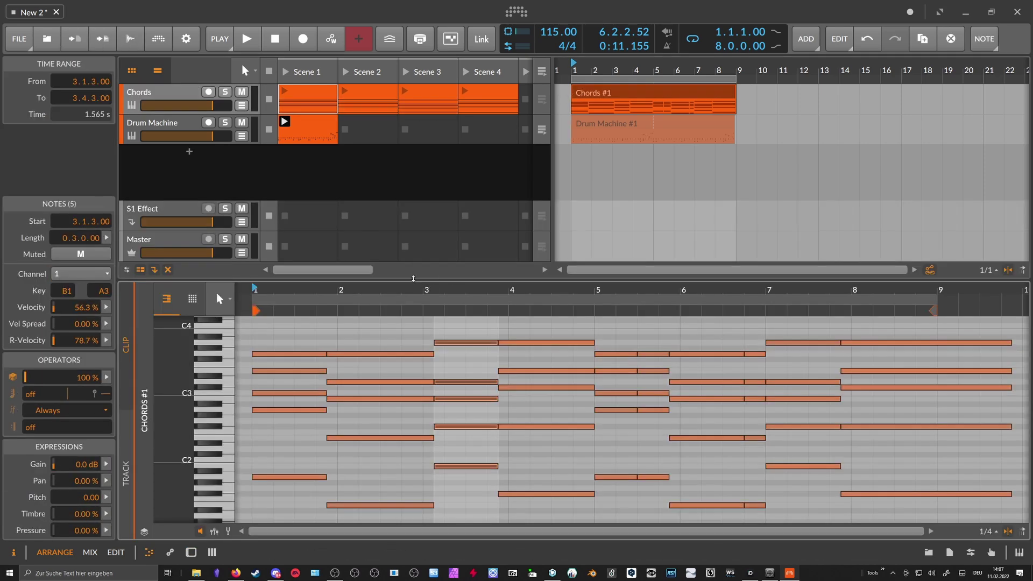
left_click_drag(280, 460, 891, 510)
left_click(183, 163)
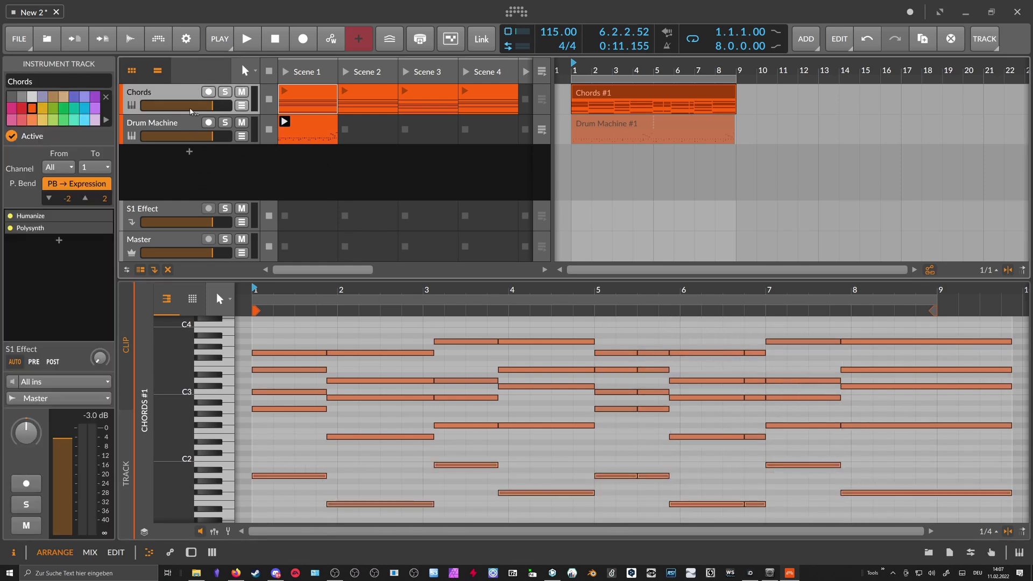
Add an instrument track below the Drum Machine with Bitwig's Polysynth device loaded
double_click(183, 163)
type("poly")
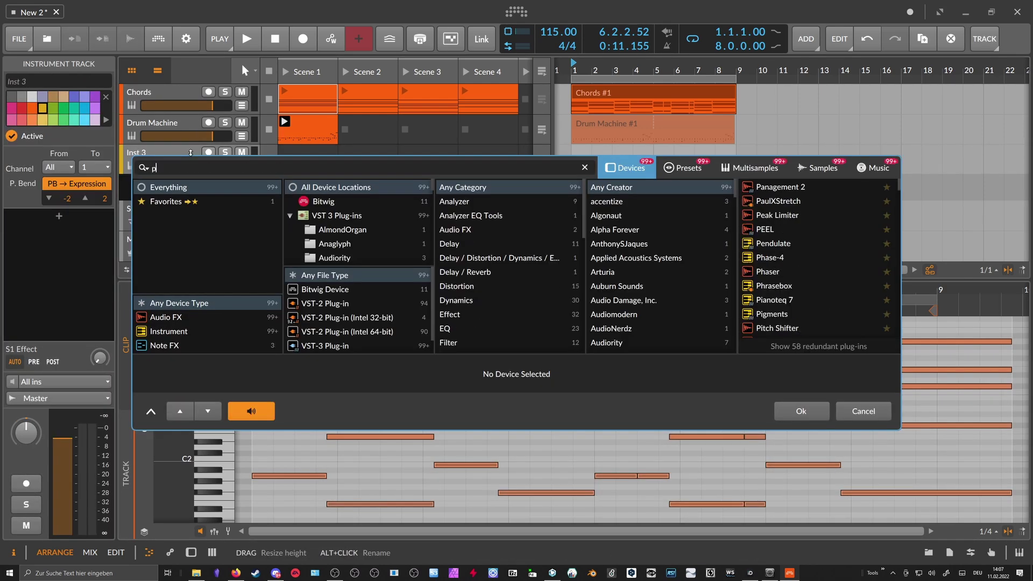
key("Down")
key("Down")
key("Down")
key("Down")
key("Down")
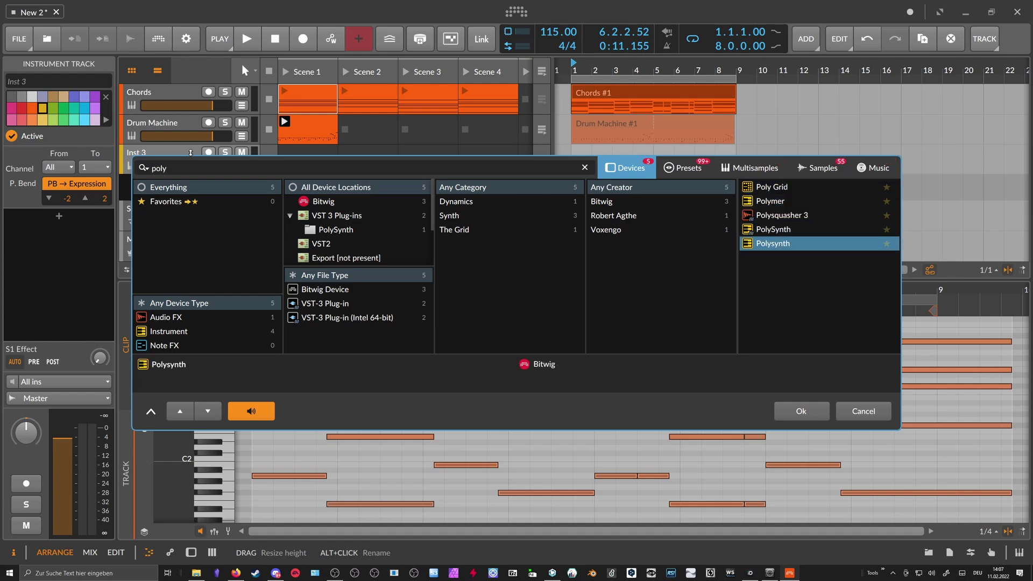
key("Return")
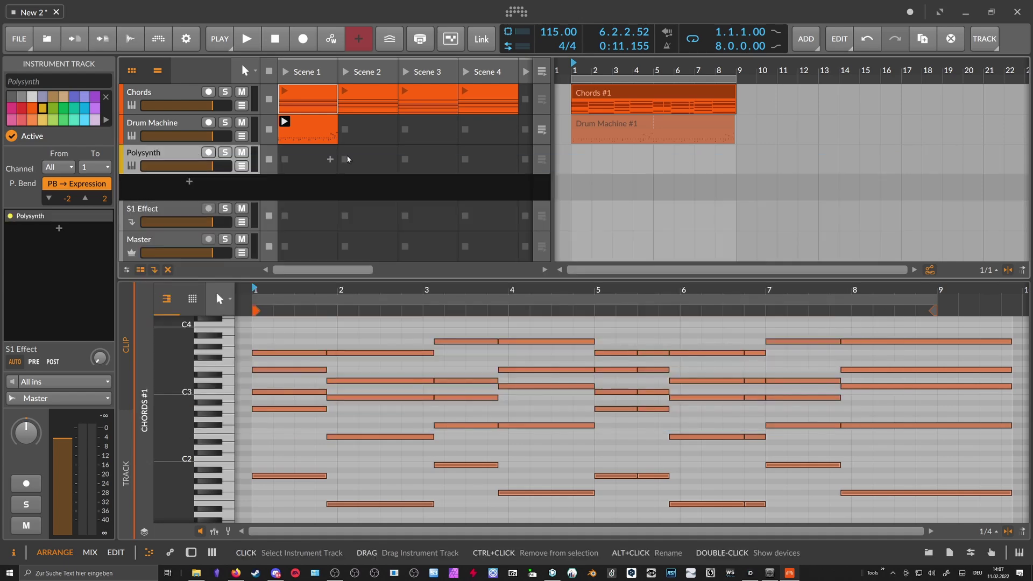
Copy the eight-bar Chords clip onto the Polysynth track and delete every note above the bass line
double_click(182, 155)
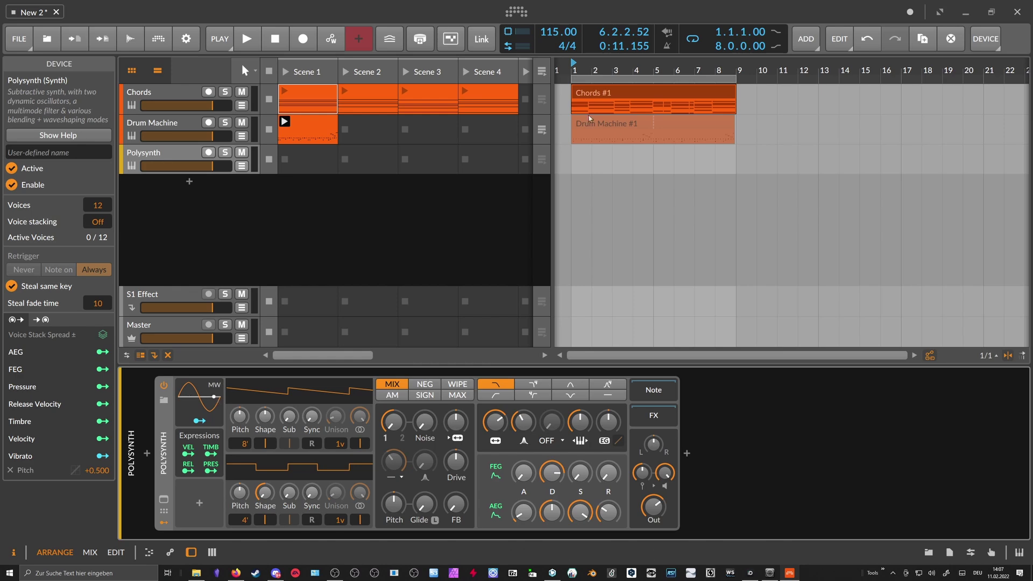
left_click_drag(589, 95, 589, 156)
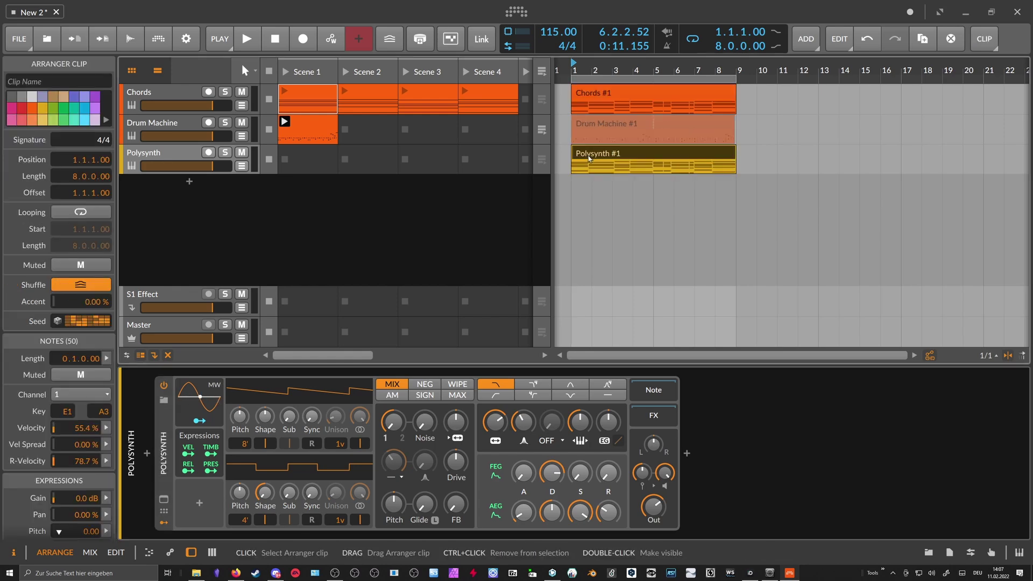
double_click(589, 156)
left_click_drag(290, 328, 978, 457)
key("Delete")
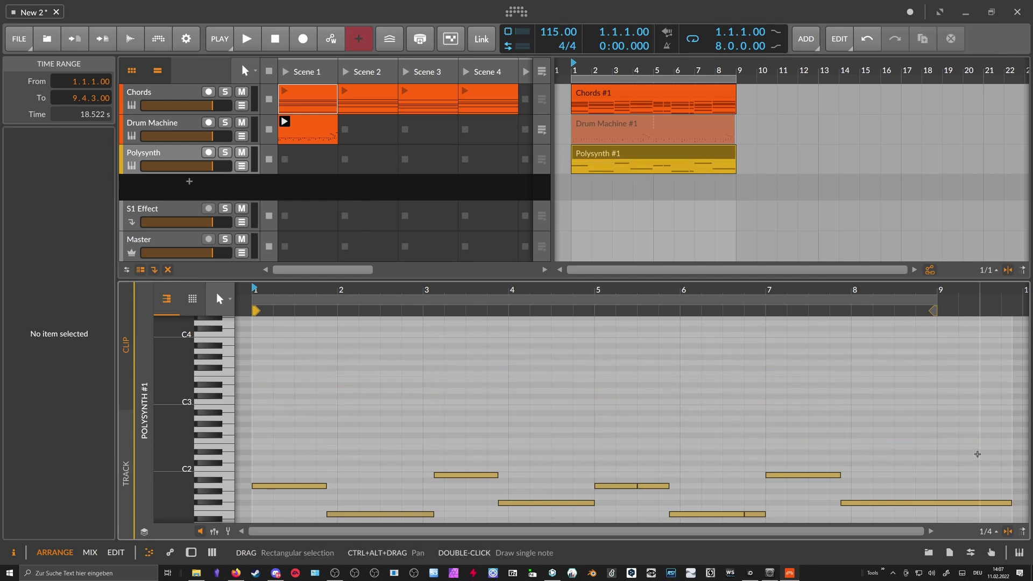
Solo the Polysynth track to audition its bass line, and delete the copied clip from the arrangement
scroll(446, 293, "down", 1)
scroll(448, 387, "down", 1)
scroll(478, 401, "up", 1)
scroll(479, 402, "down", 1)
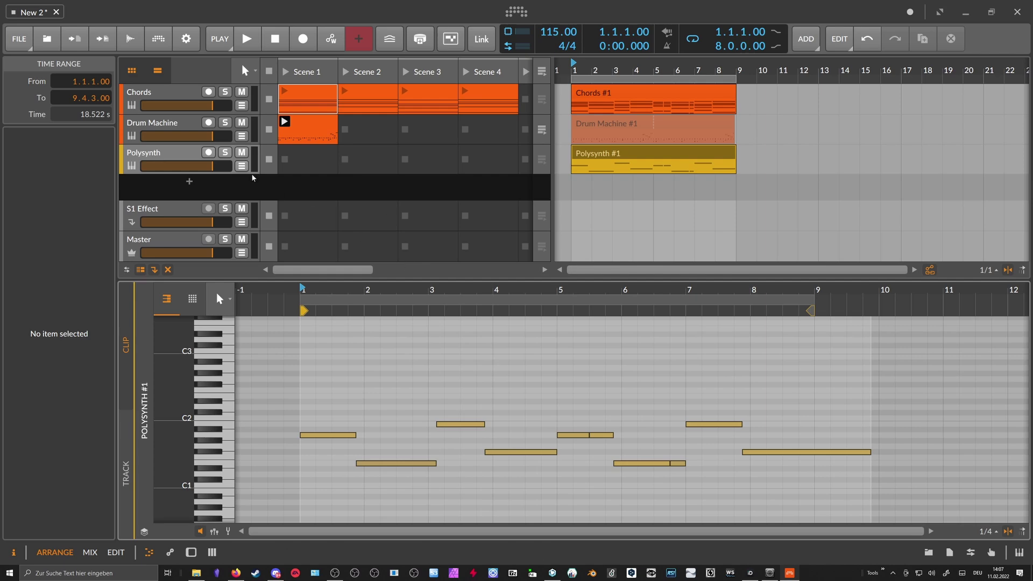
left_click(226, 153)
key("space")
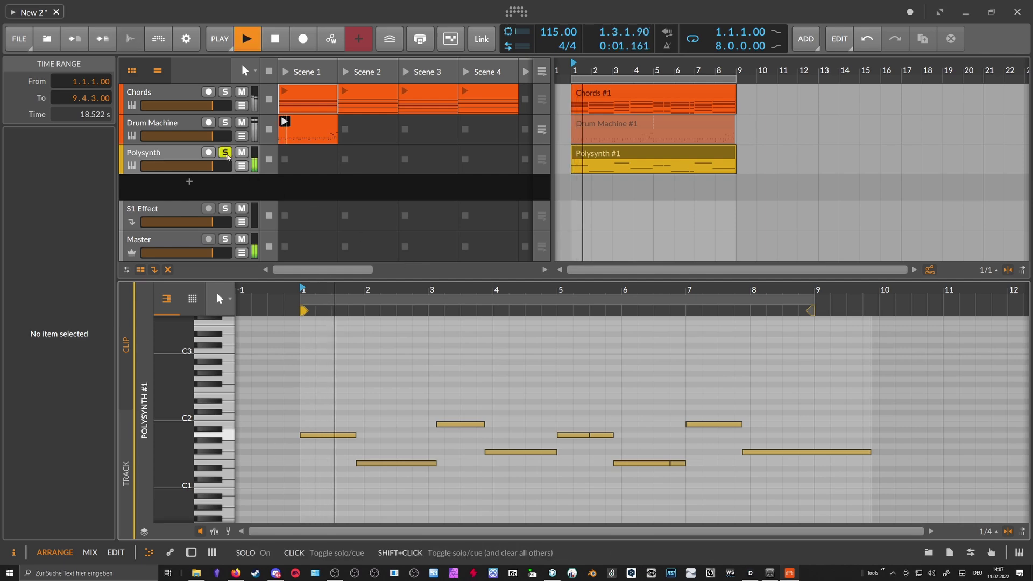
key("space")
left_click(586, 160)
key("Delete")
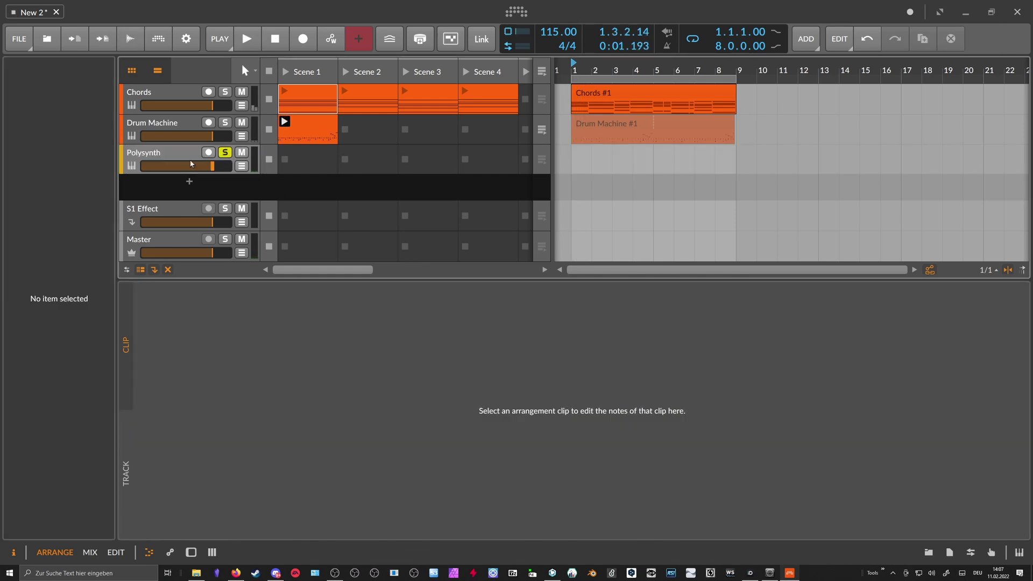
Insert a Note Receiver before Polysynth with the Chords track's Humanize device as note source, and test it with brief playback
double_click(195, 155)
left_click(147, 456)
type("rec")
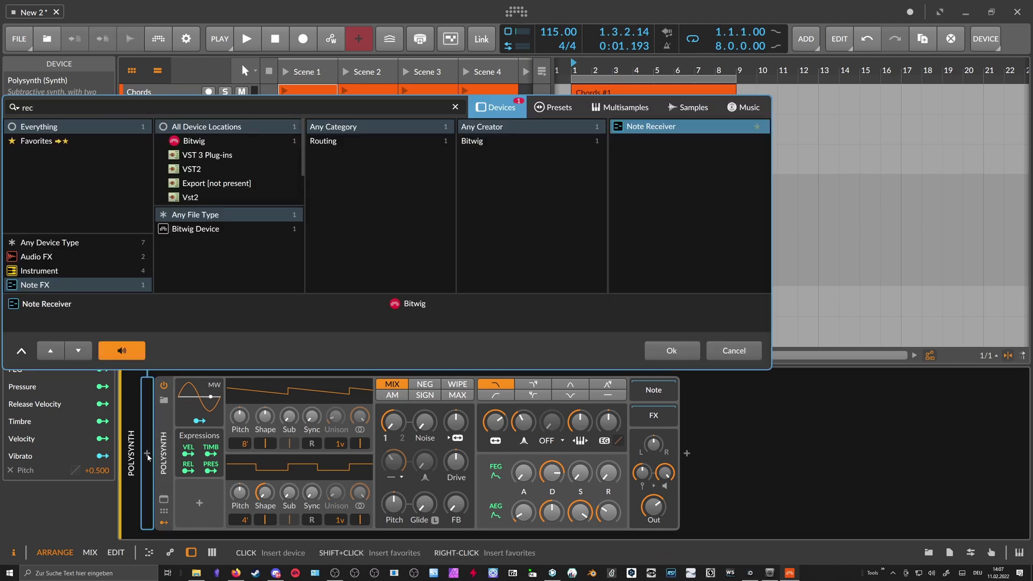
key("Return")
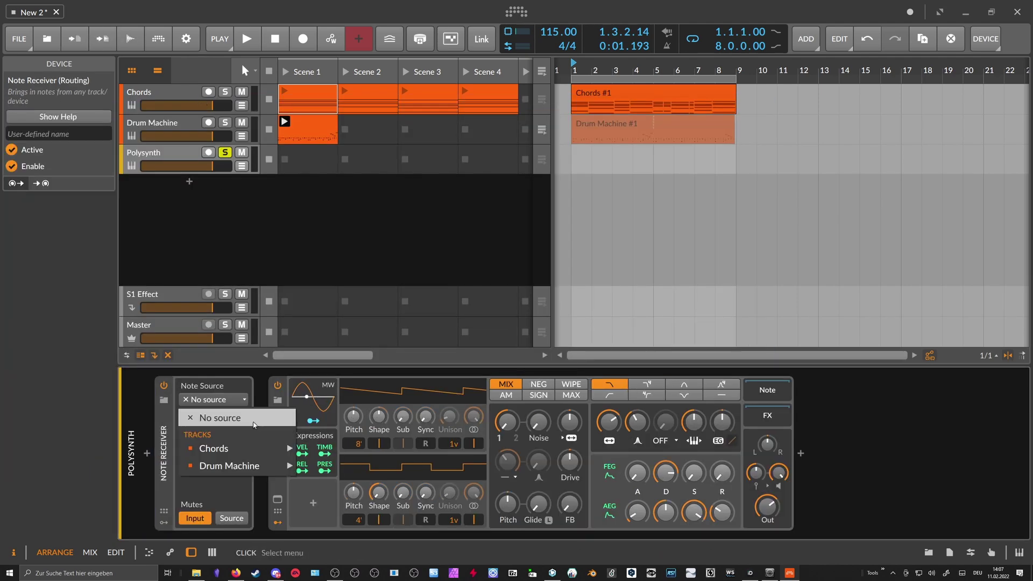
mouse_move(237, 466)
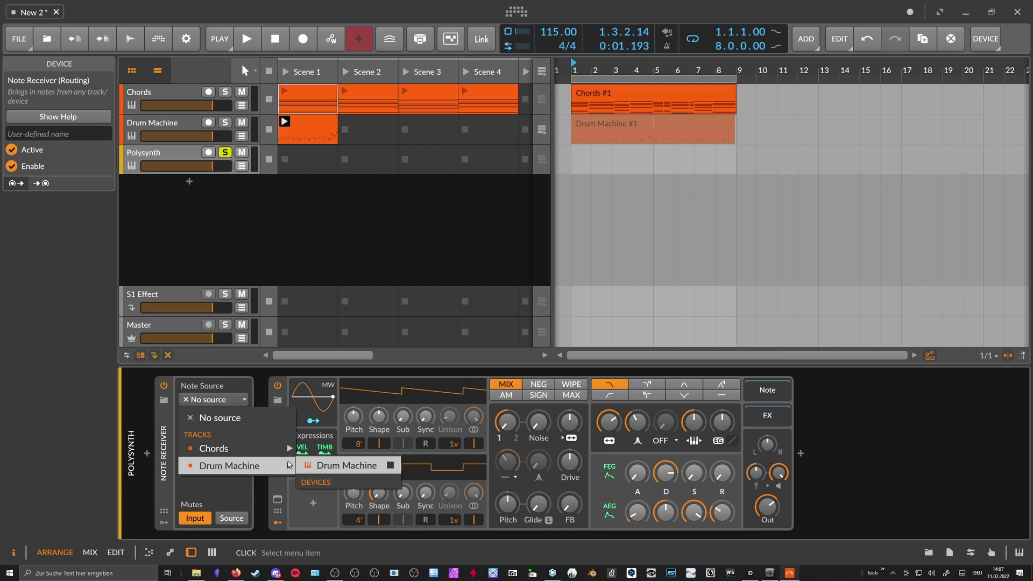
mouse_move(272, 456)
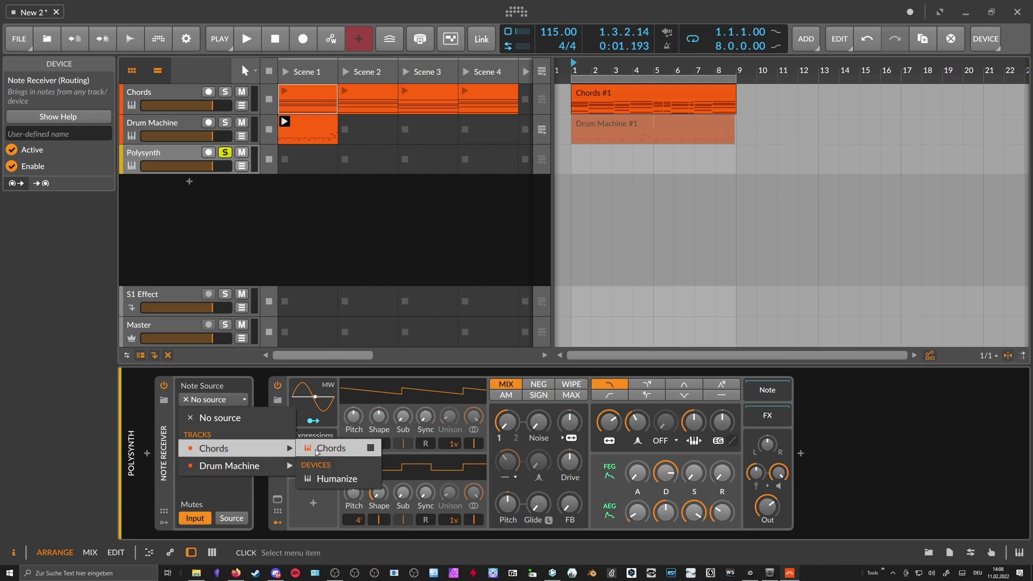
left_click(321, 479)
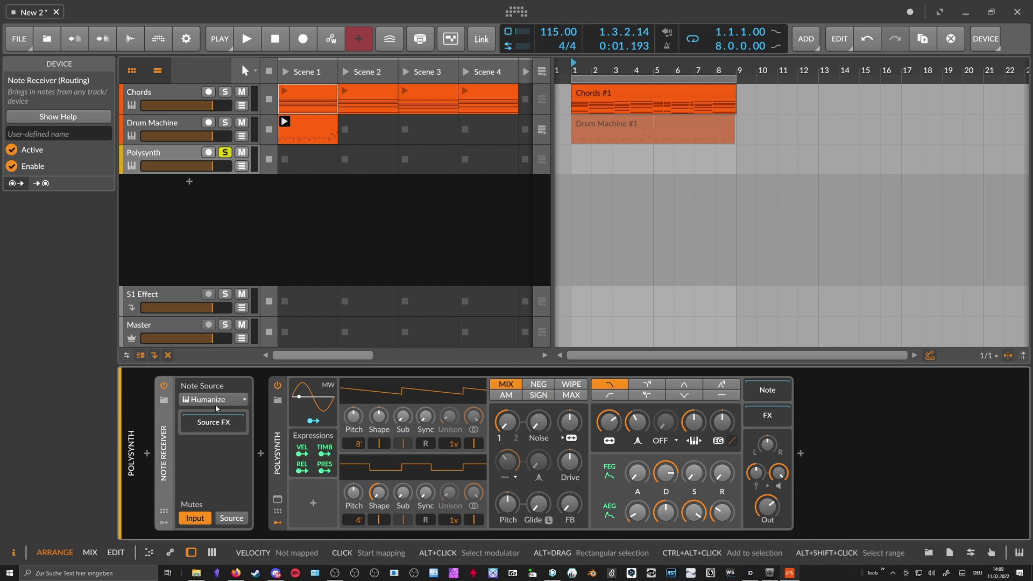
key("space")
key("space")
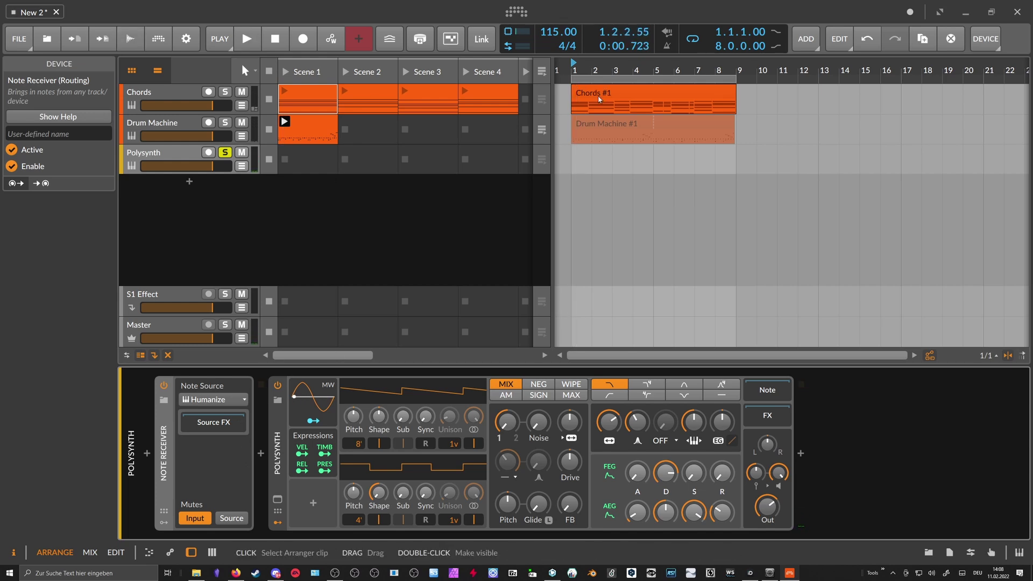
Insert the Chord Filter plug-in between Note Receiver and Polysynth, and move its window clear of the device chain
left_click(261, 454)
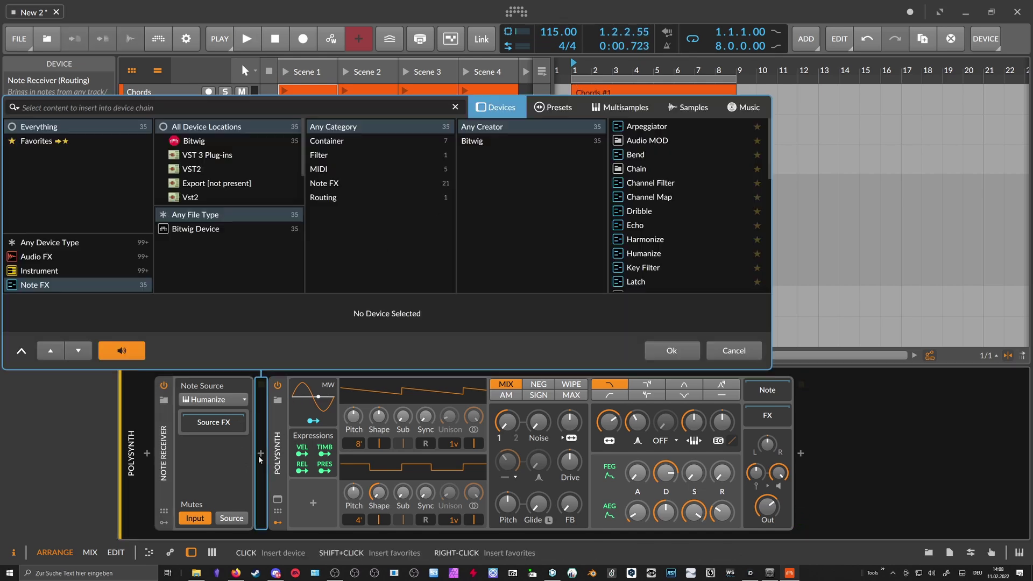
type("chord")
left_click(550, 108)
left_click(508, 107)
left_click(129, 242)
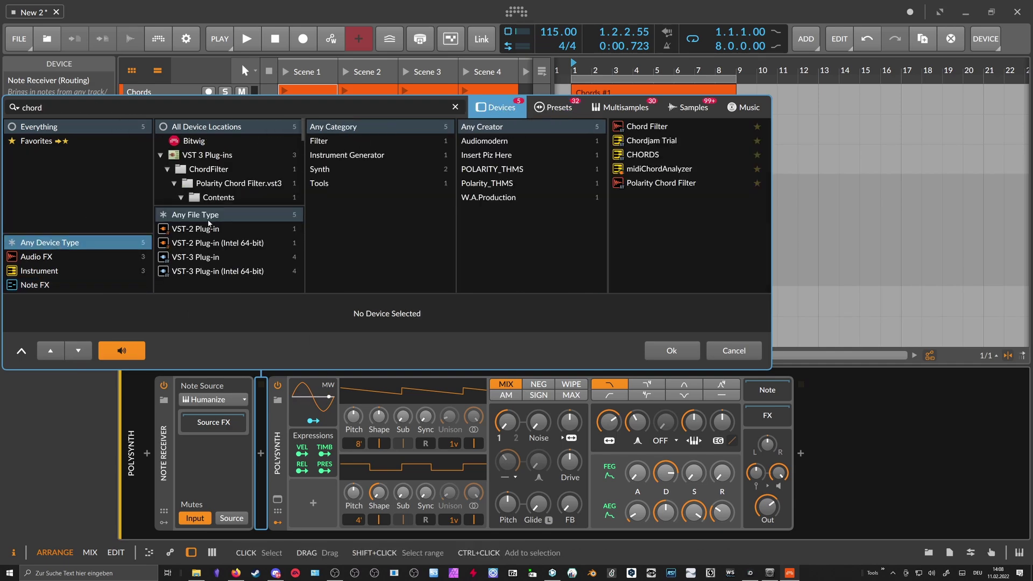
double_click(641, 127)
left_click_drag(514, 225, 411, 164)
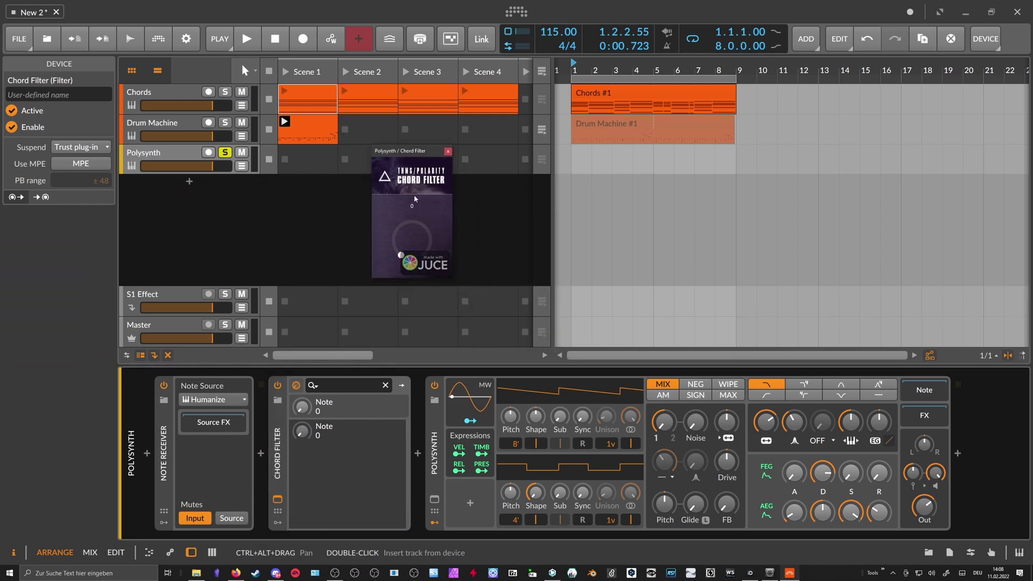
left_click_drag(409, 160, 436, 181)
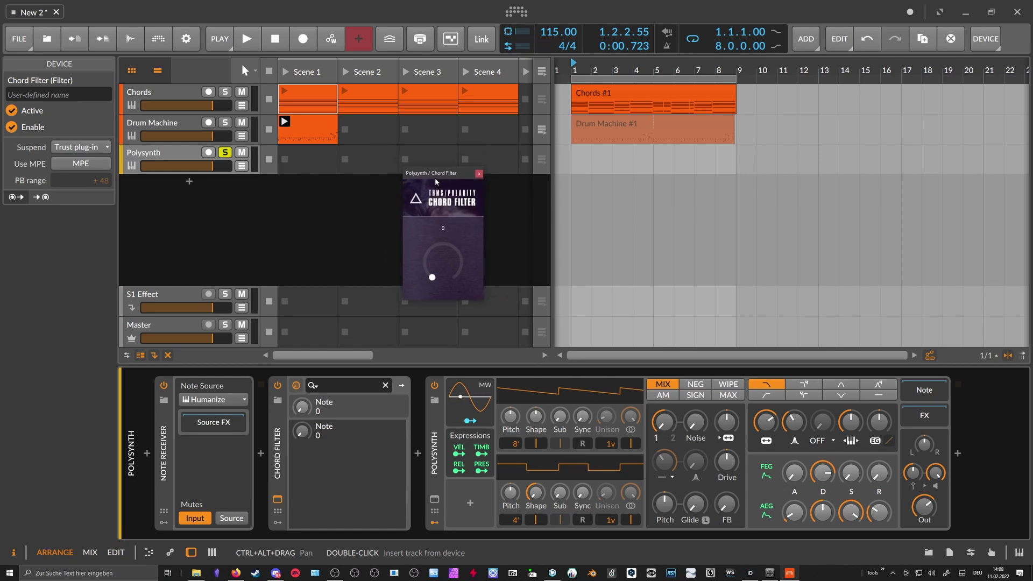
Set the Chord Filter's note to 3 and audition the filtered chord note in short playbacks
mouse_move(449, 252)
left_mouse_down()
mouse_move(444, 275)
mouse_move(447, 240)
left_mouse_up()
key("space")
key("space")
key("space")
key("space")
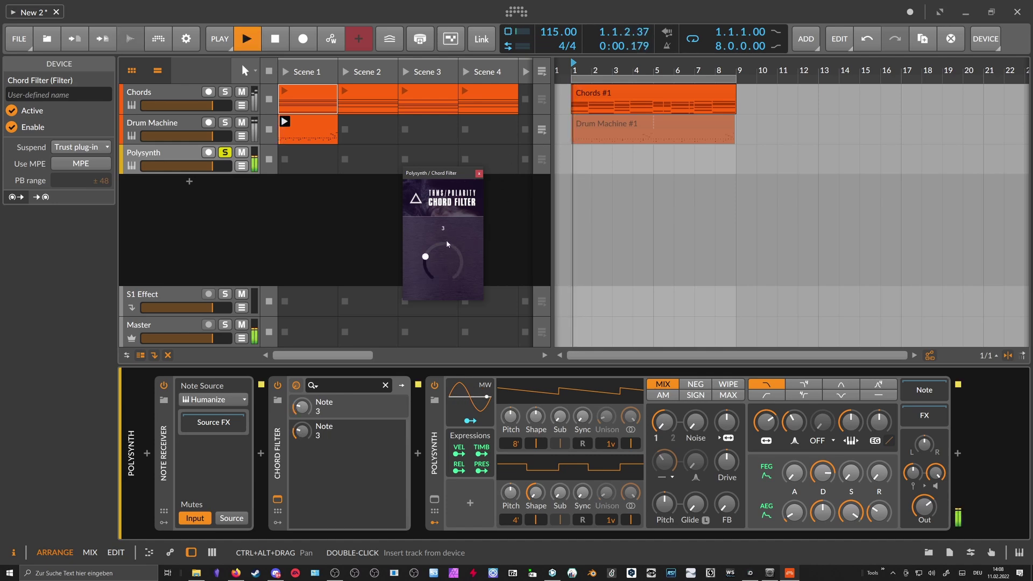
key("space")
Open the Chords clip and examine the individual notes of its first chord from low to high
double_click(592, 100)
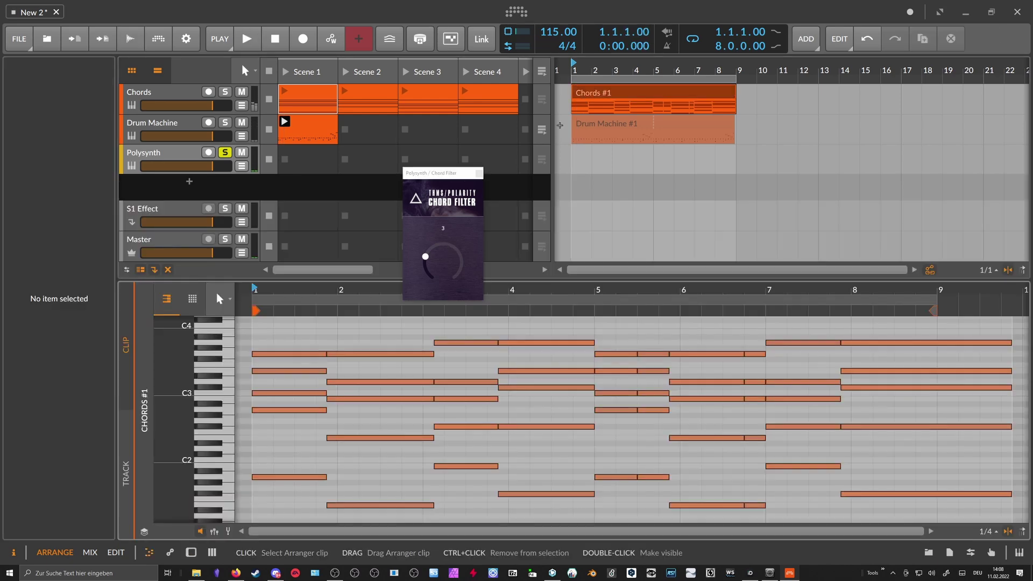
left_click(285, 417)
left_click(285, 410)
left_click(285, 394)
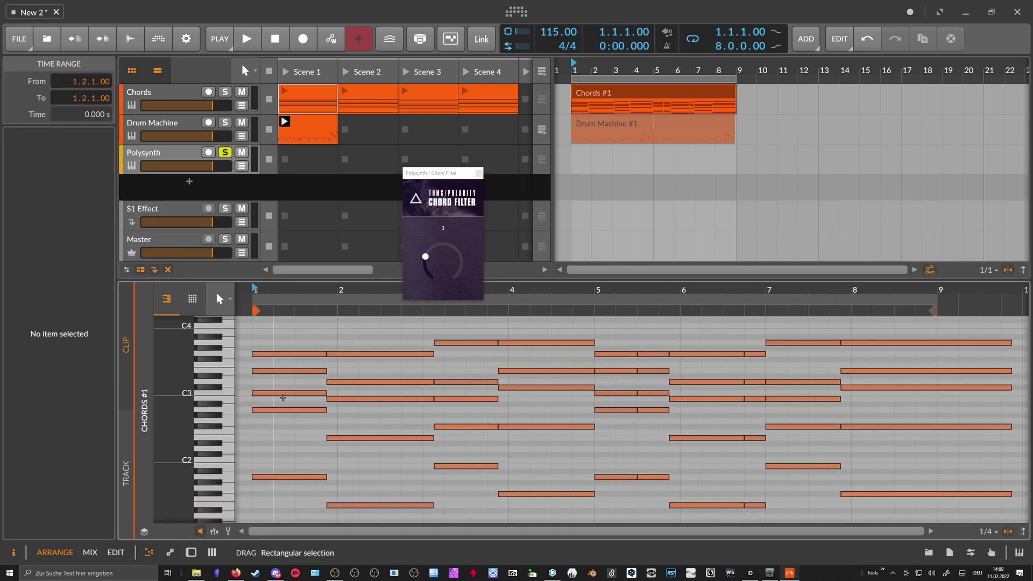
left_click(284, 371)
Set the Chord Filter's note to 0 on the Polysynth track and audition it briefly
double_click(171, 154)
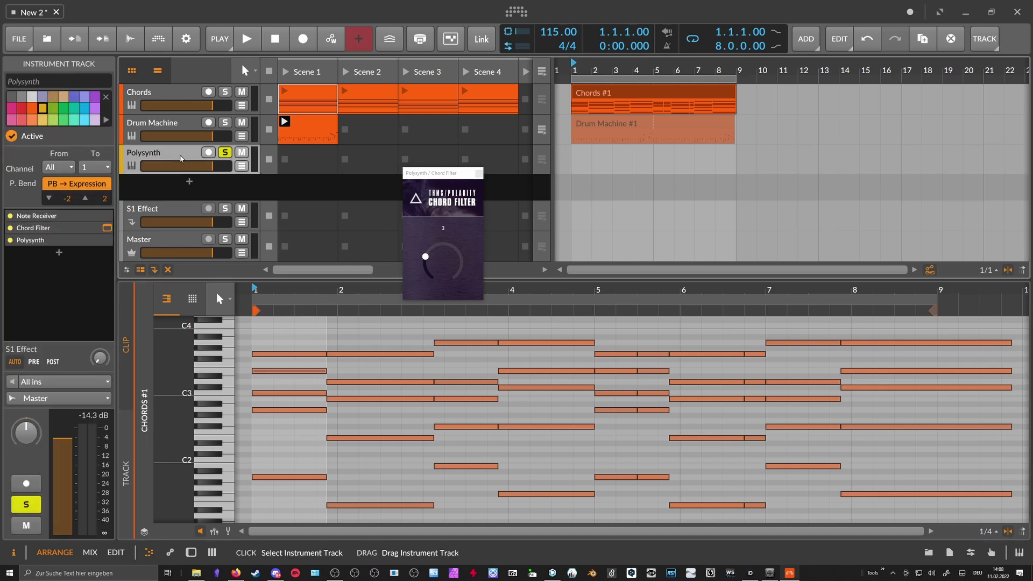
left_click_drag(426, 256, 441, 287)
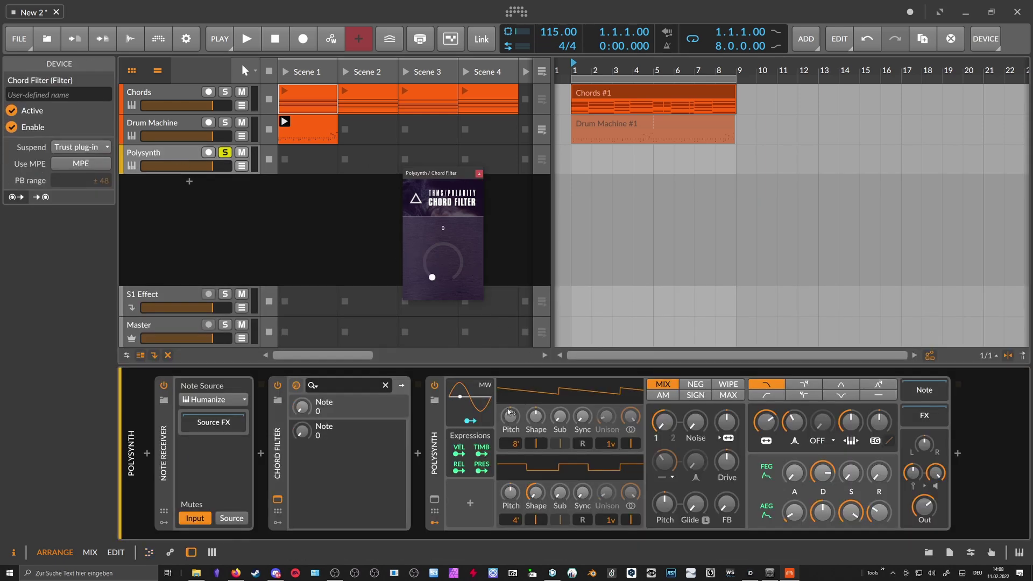
key("space")
key("space")
Insert an Arpeggiator between the Chord Filter and Polysynth devices
left_click(418, 454)
type("ar")
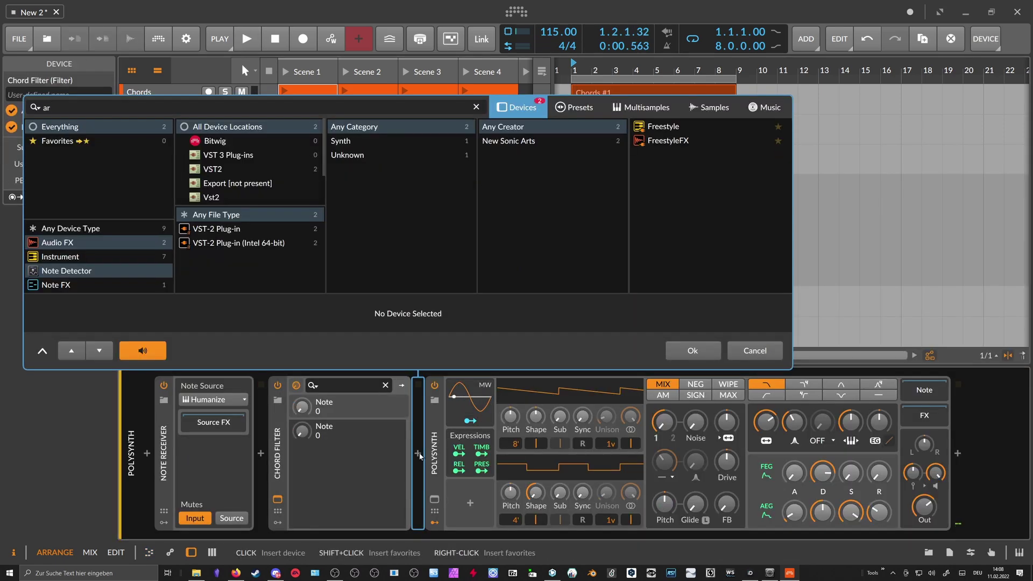
left_click(138, 230)
double_click(662, 140)
left_click_drag(446, 537, 668, 516)
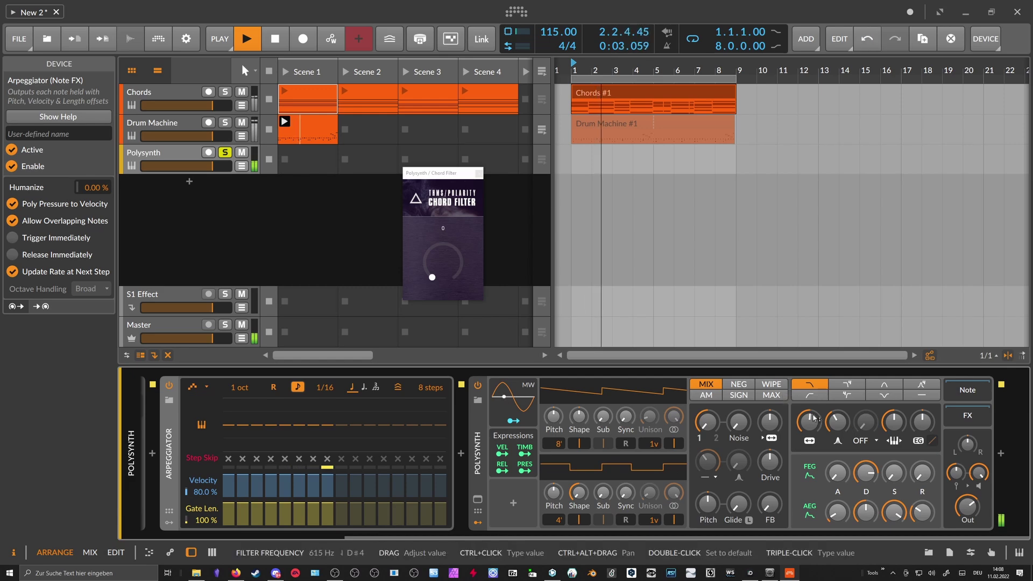
During playback, lower Polysynth's amp envelope sustain, raise its filter envelope amount and set oscillator 1 to 16'
left_click_drag(894, 510, 892, 519)
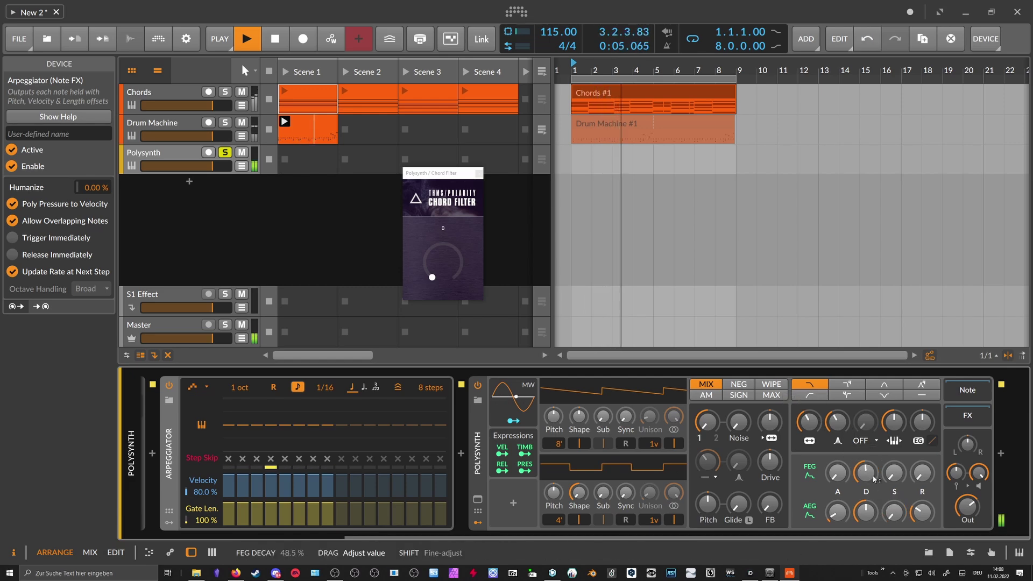
left_click_drag(923, 422, 922, 407)
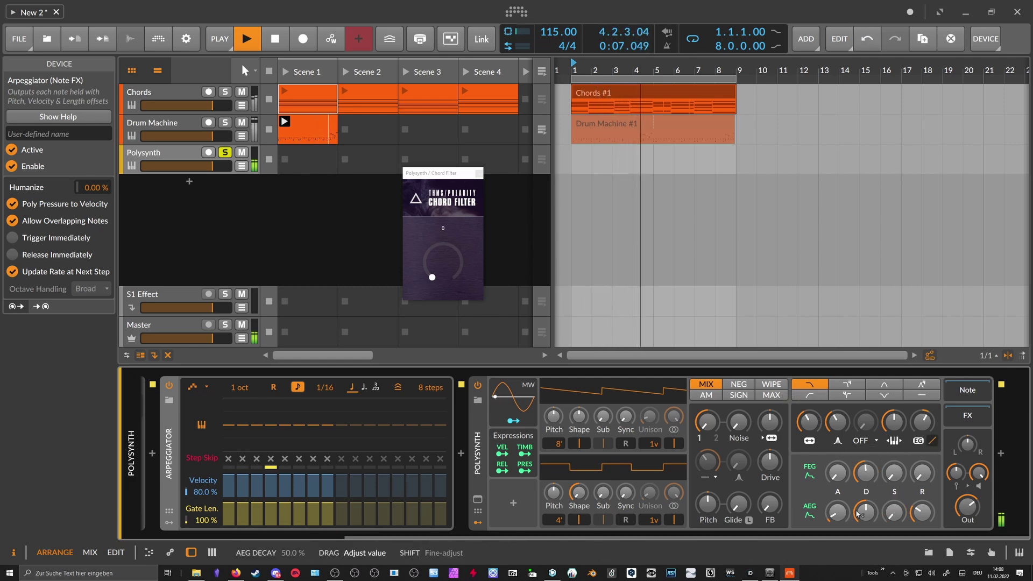
left_click_drag(558, 444, 558, 455)
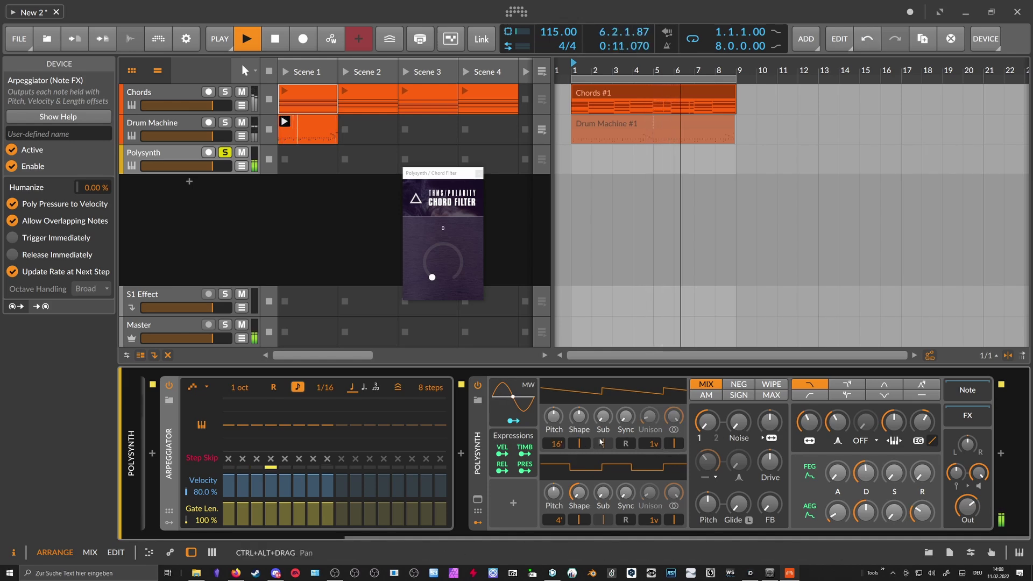
left_click_drag(894, 421, 893, 419)
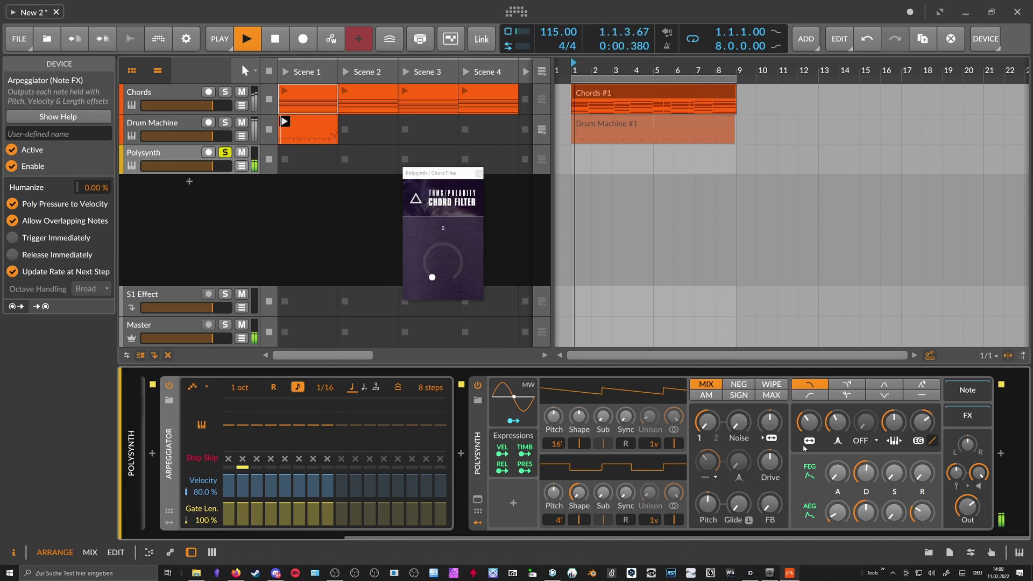
Insert a Peak Limiter after Polysynth and raise its input gain to about +11.7 dB
left_click(1000, 454)
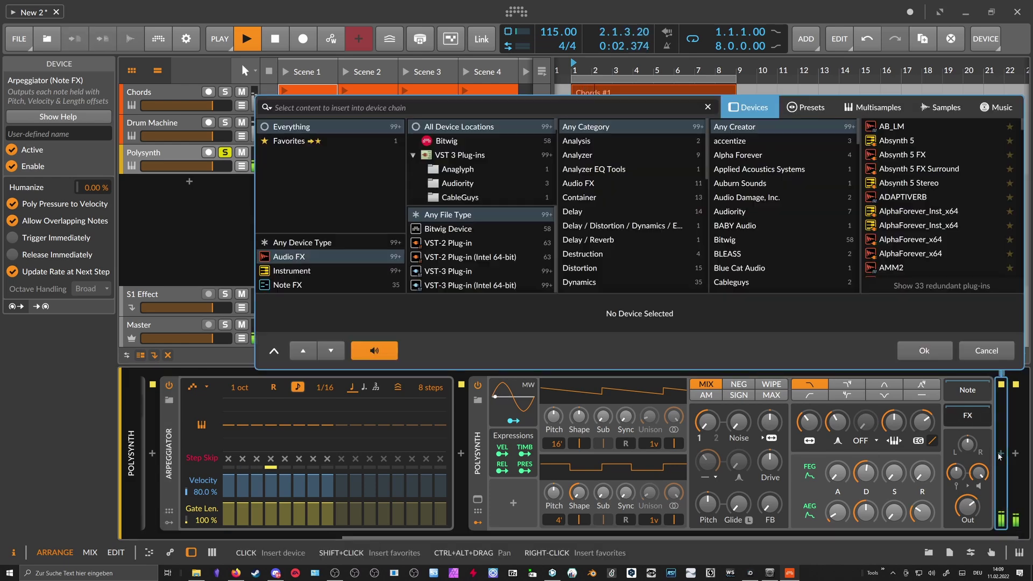
type("peak")
key("Down")
key("Return")
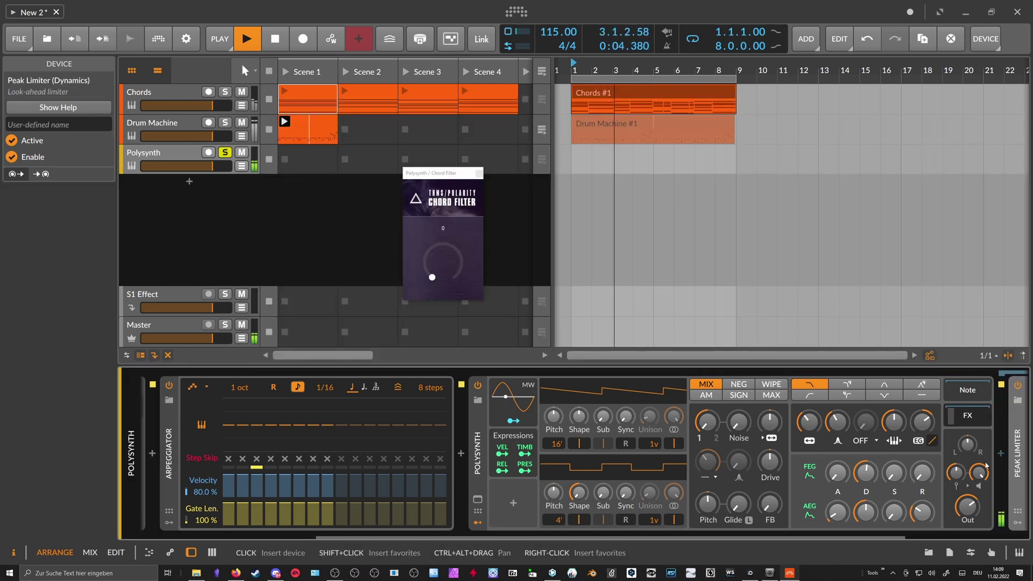
left_click_drag(789, 536, 915, 537)
left_click_drag(862, 501, 862, 472)
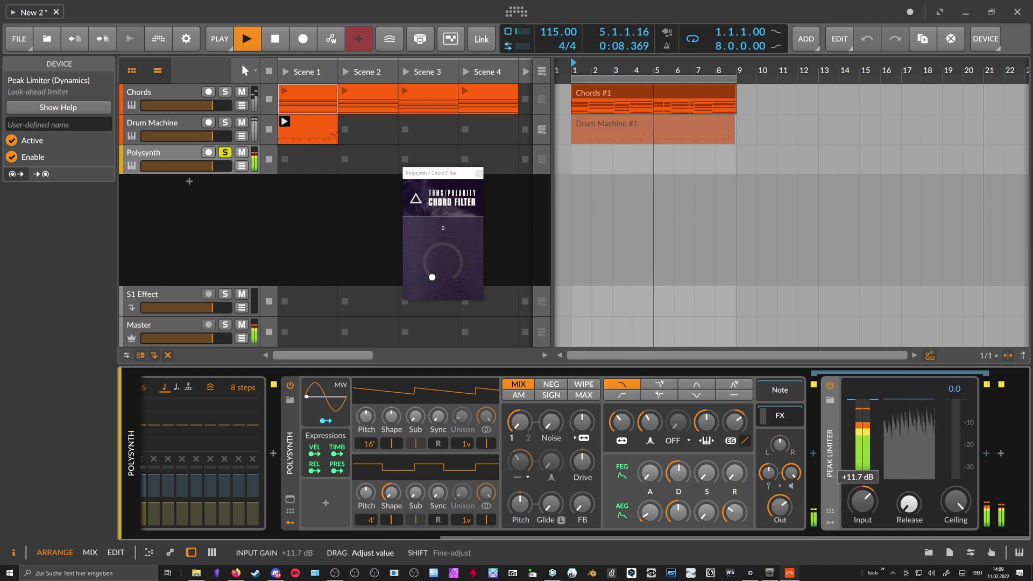
Set the Arpeggiator's rate to 1/8 and audition the soloed Polysynth track
key("space")
key("space")
left_click_drag(443, 272, 443, 269)
key("space")
key("space")
left_click_drag(492, 535, 247, 525)
key("space")
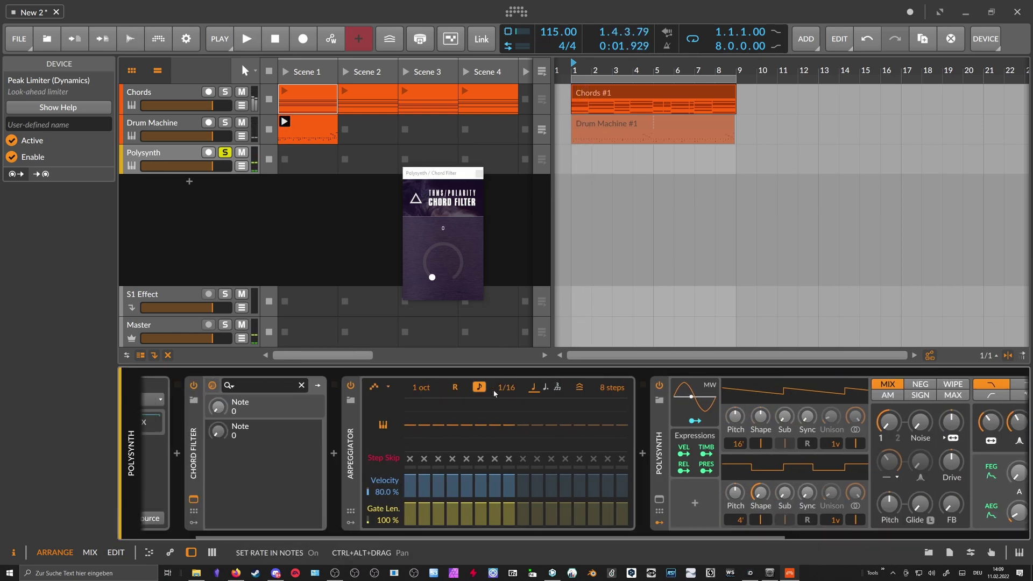
key("space")
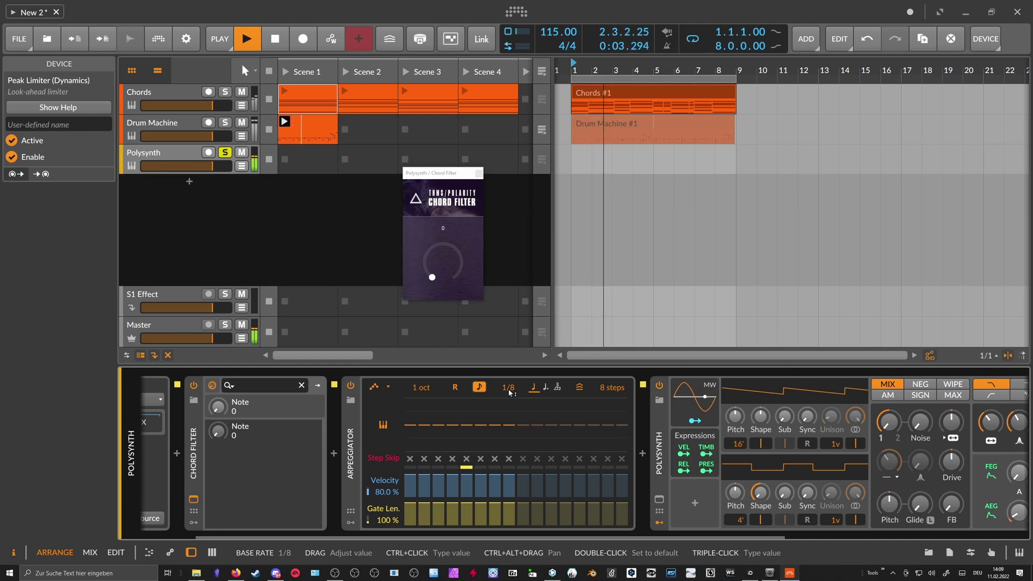
key("space")
left_click_drag(398, 537, 329, 530)
key("space")
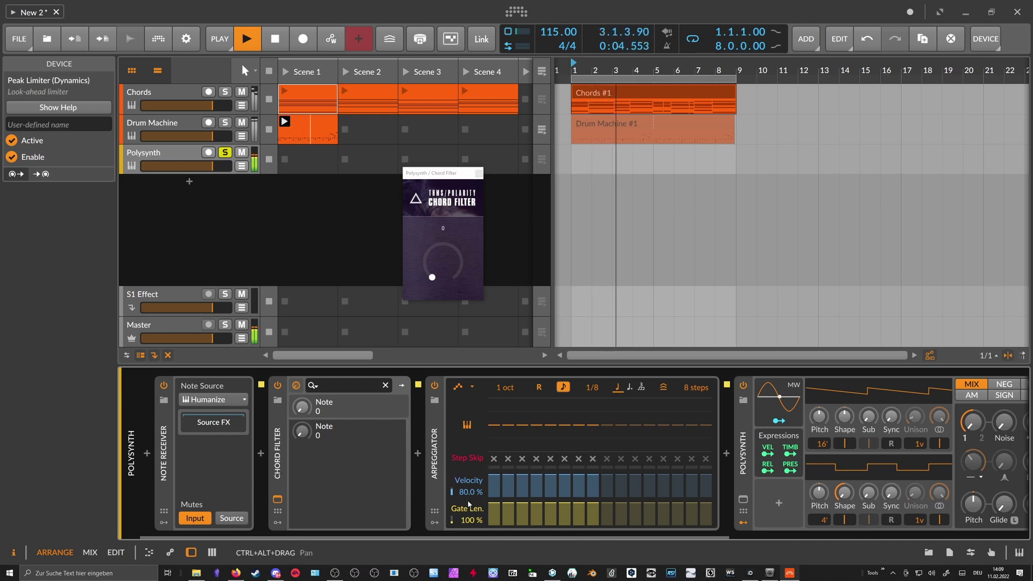
Unsolo the Polysynth track and, during playback, adjust Polysynth's drive, filter cutoff, filter envelope amount and noise level
left_click_drag(395, 536, 417, 535)
left_click(225, 153)
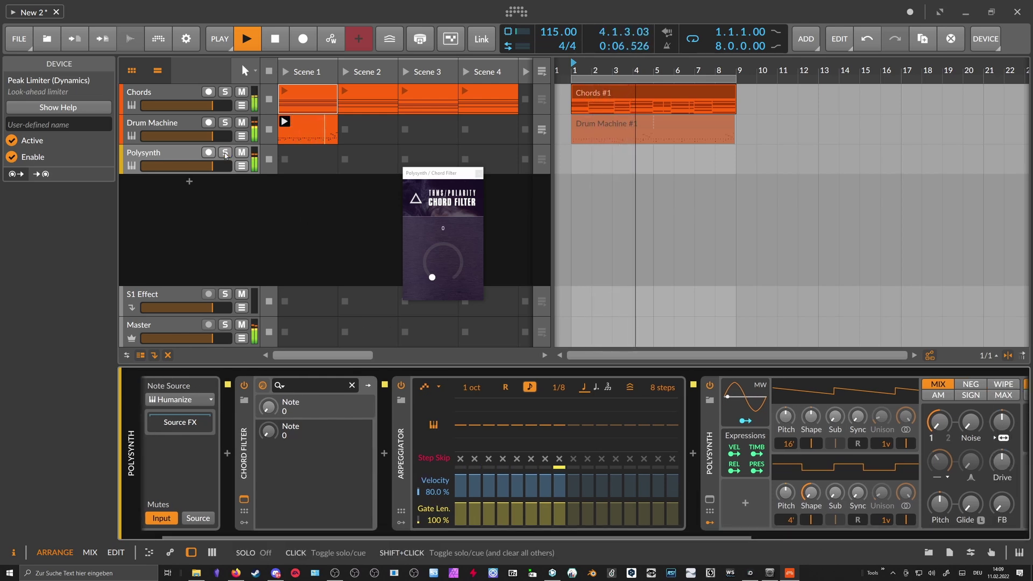
left_click(185, 154)
left_click_drag(341, 538, 616, 517)
left_click_drag(746, 421, 745, 418)
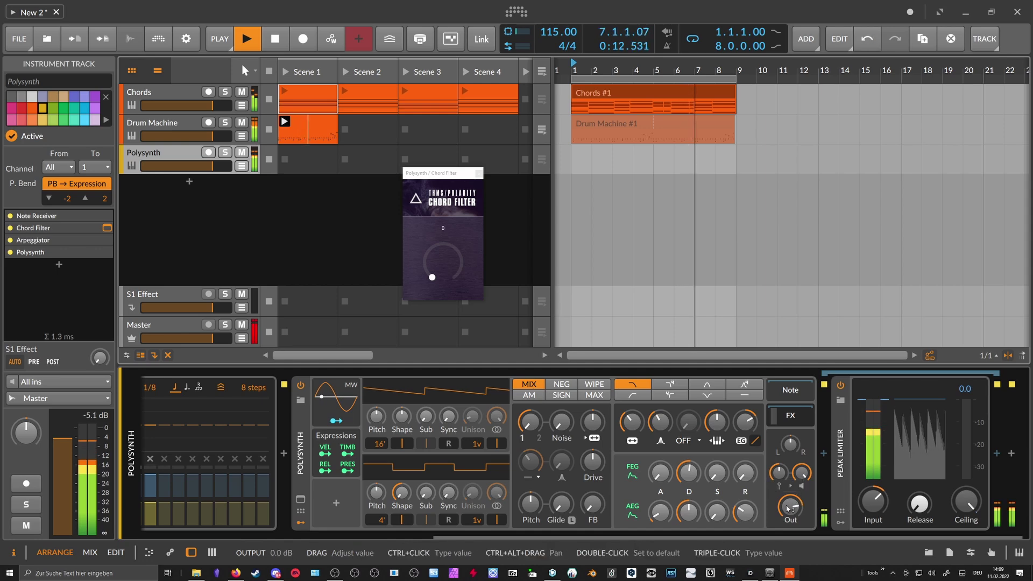
left_click_drag(593, 463, 593, 460)
left_click_drag(633, 421, 632, 420)
left_click_drag(745, 422, 745, 425)
left_click_drag(561, 422, 562, 420)
left_click_drag(741, 425, 737, 424)
Open the Chords #1 arranger clip and make all its notes legato
double_click(615, 94)
key("ctrl+a")
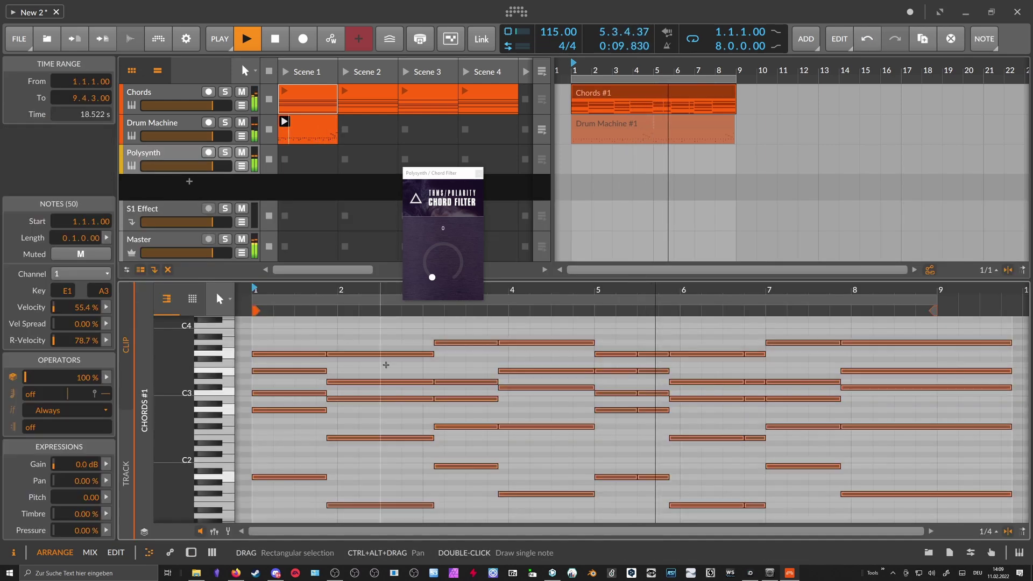
right_click(381, 363)
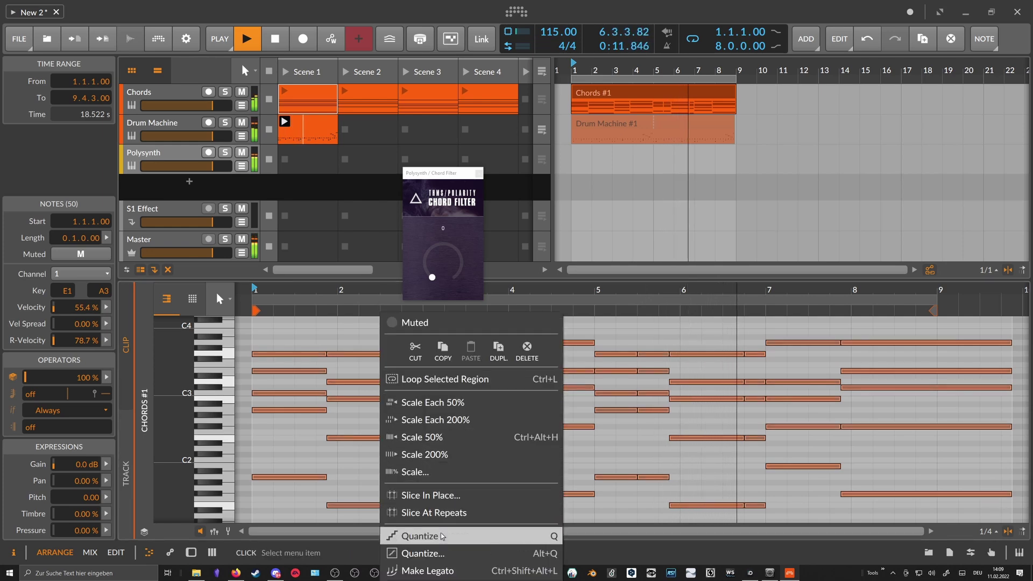
left_click(426, 570)
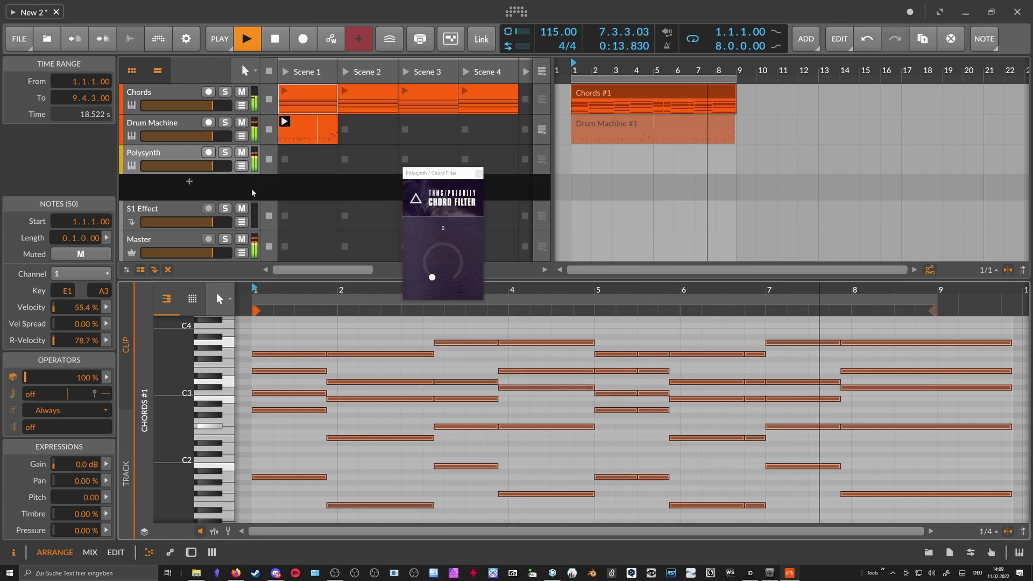
Stop playback and delete the Chord Filter and Note Receiver from the Polysynth track's device chain
double_click(181, 153)
key("space")
left_click(441, 177)
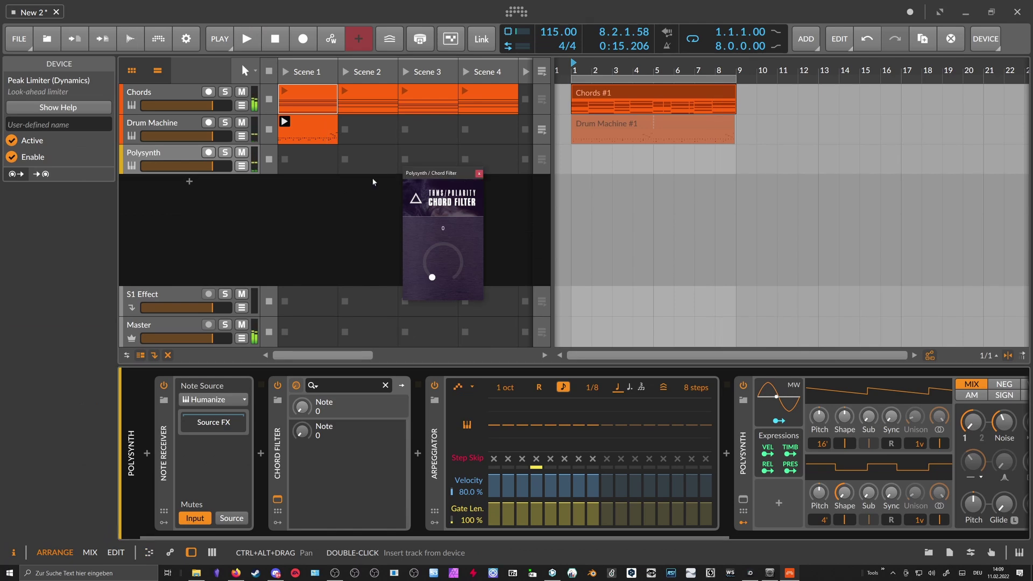
left_click(278, 440)
key("Delete")
left_click(180, 446)
key("Delete")
Copy the Chords #1 clip onto the Polysynth track and delete all its upper chord notes, keeping only the lowest bass line
left_click_drag(584, 94, 584, 155)
double_click(585, 155)
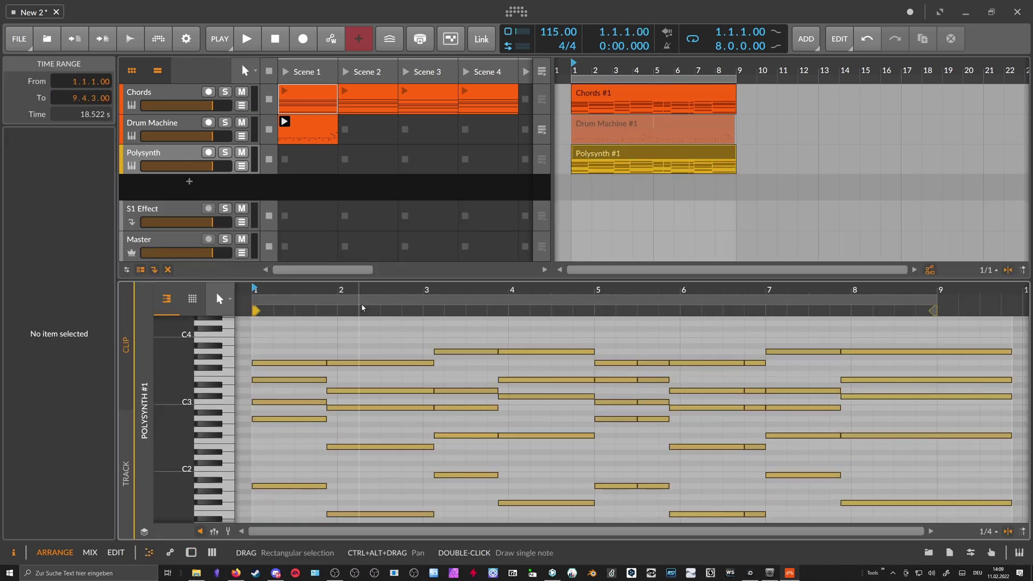
scroll(379, 309, "down", 1)
scroll(360, 349, "down", 1)
scroll(341, 349, "up", 1)
left_click_drag(303, 338, 489, 453)
key("Delete")
mouse_move(588, 294)
left_mouse_down()
mouse_move(653, 258)
mouse_move(578, 265)
mouse_move(601, 291)
left_mouse_up()
left_click_drag(570, 350, 739, 431)
left_click_drag(551, 321, 730, 460)
key("Delete")
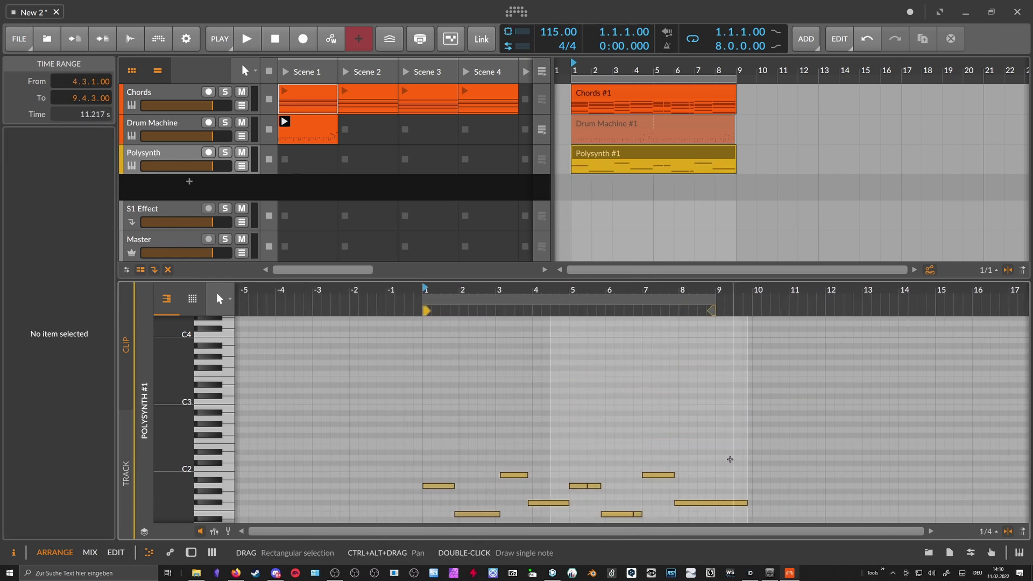
Play the arrangement with the new bass clip and set Polysynth's noise level to about 20.3%
key("space")
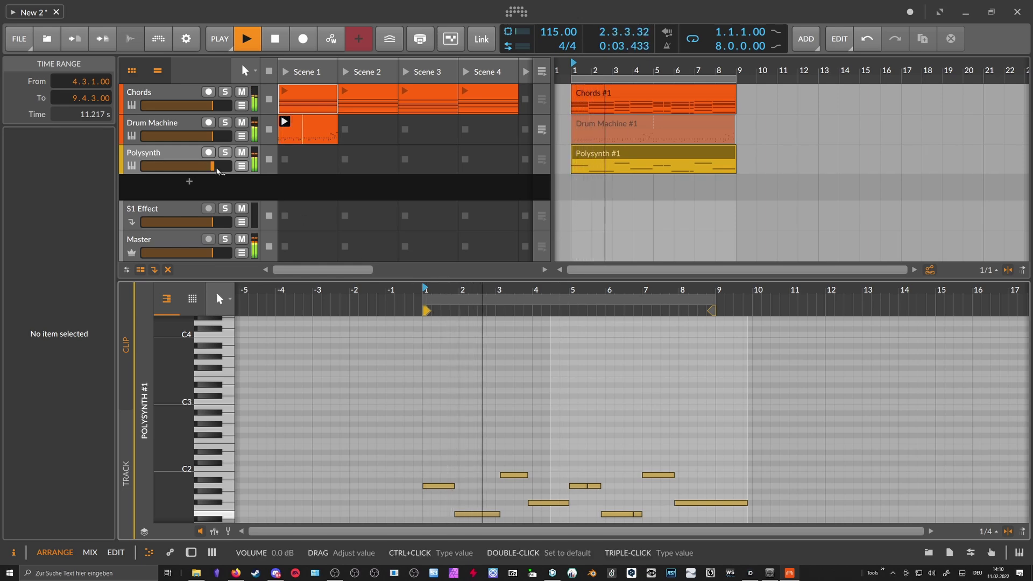
key("d")
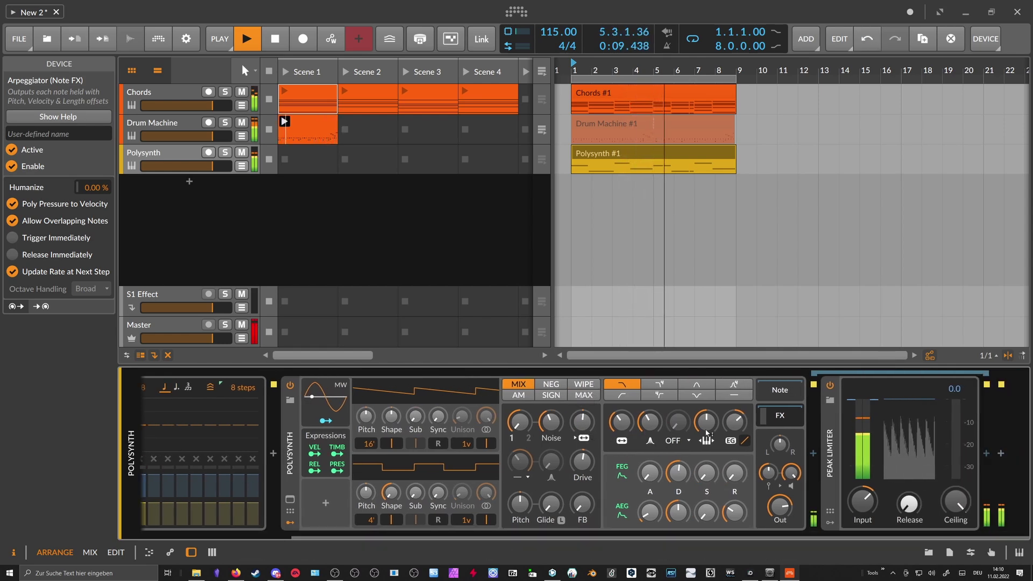
left_click_drag(551, 421, 551, 429)
key("space")
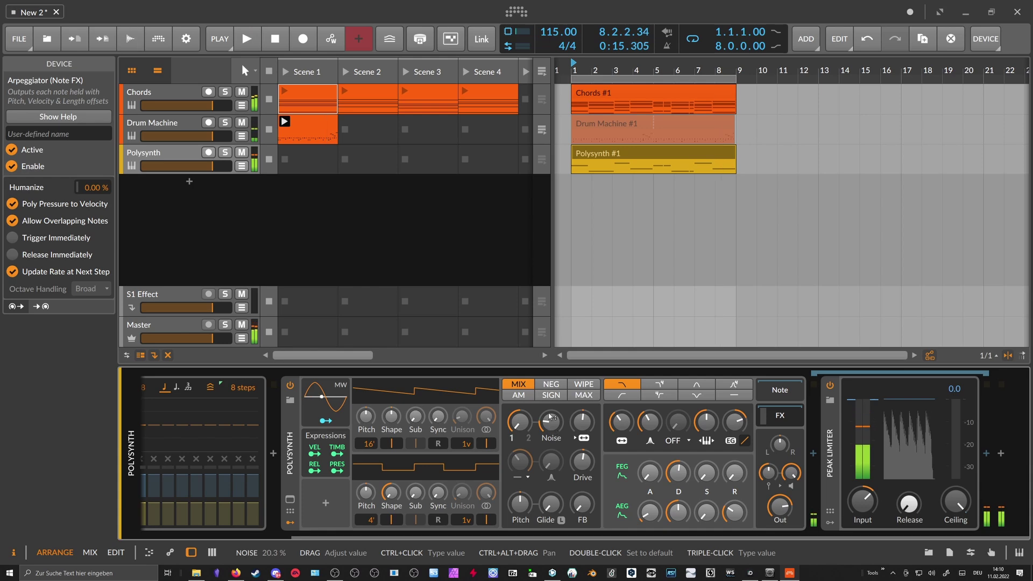
left_click(471, 259)
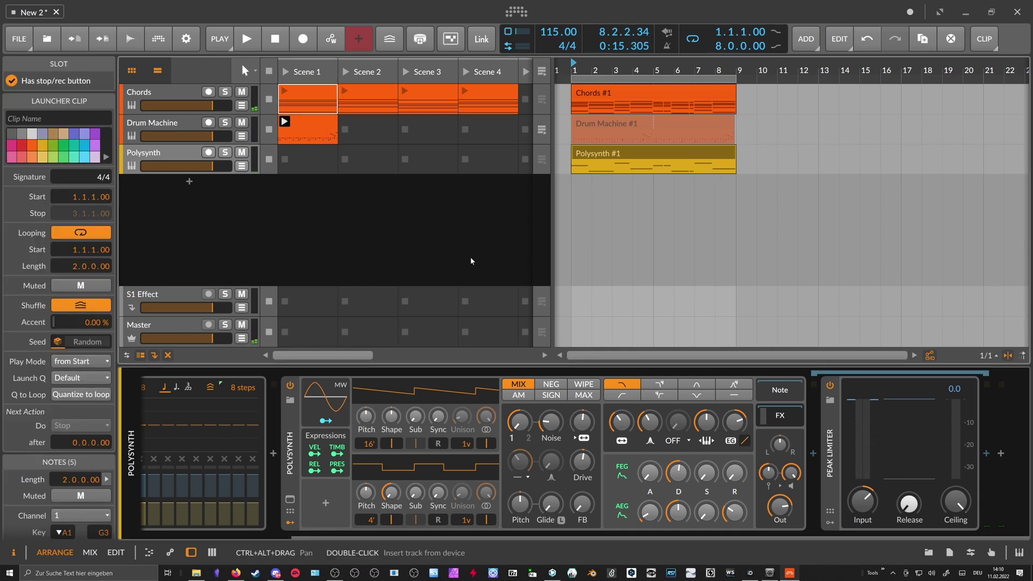
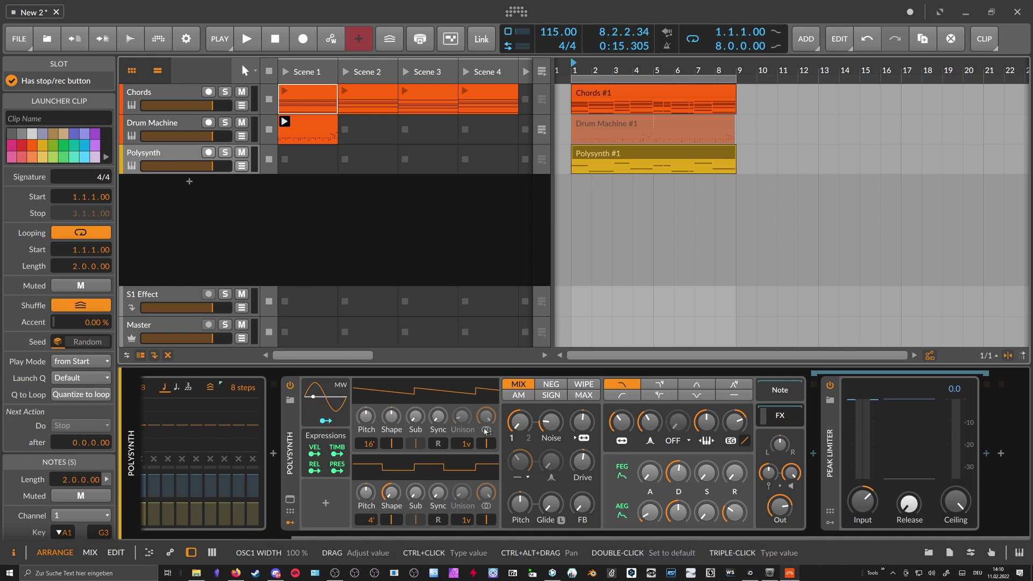
Adjust Polysynth's filter resonance during playback and rename the Polysynth track as Bass
key("space")
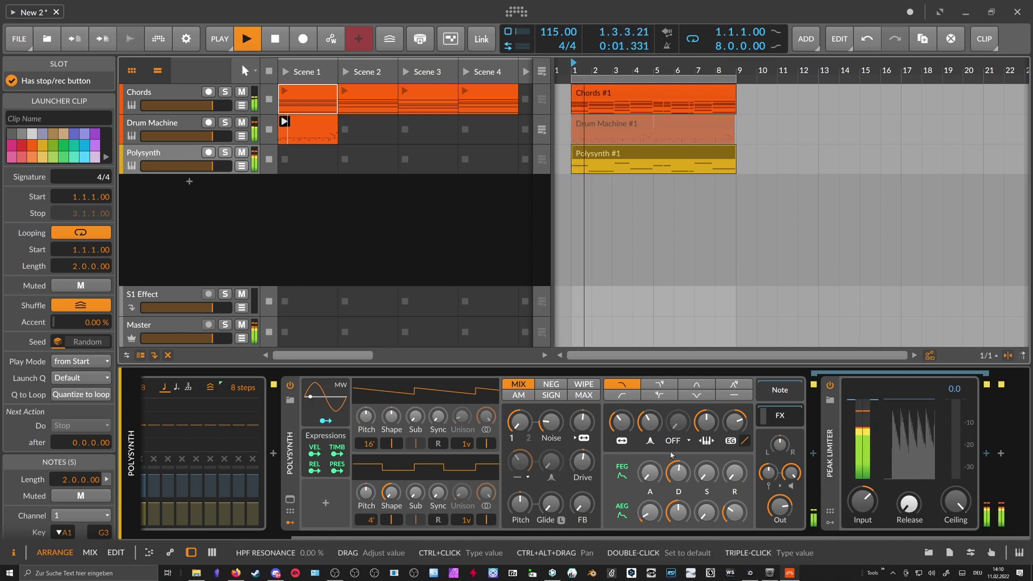
left_click_drag(650, 422, 650, 421)
left_click(428, 301)
left_click(185, 157)
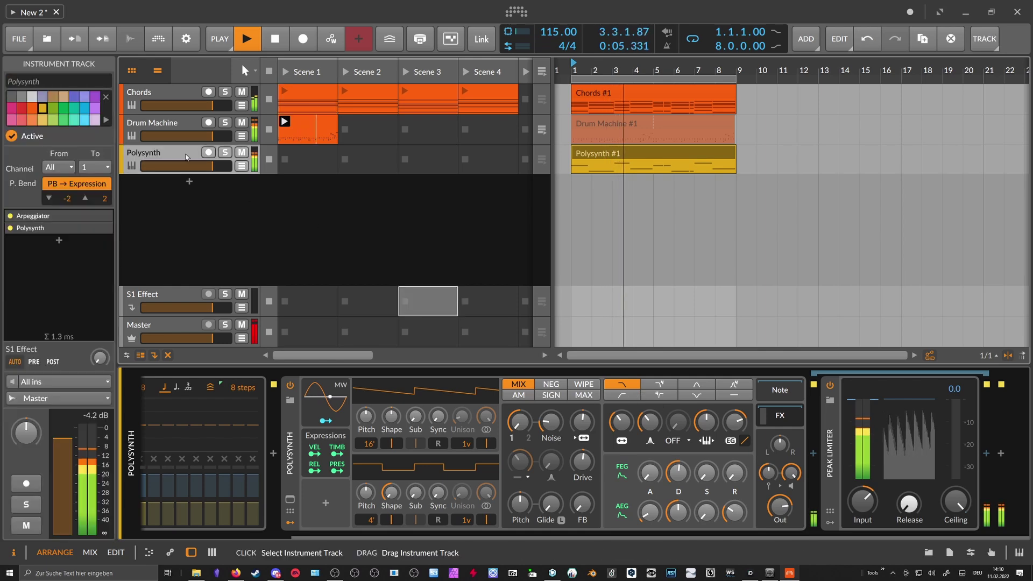
left_click(185, 155)
type("Bass")
key("Return")
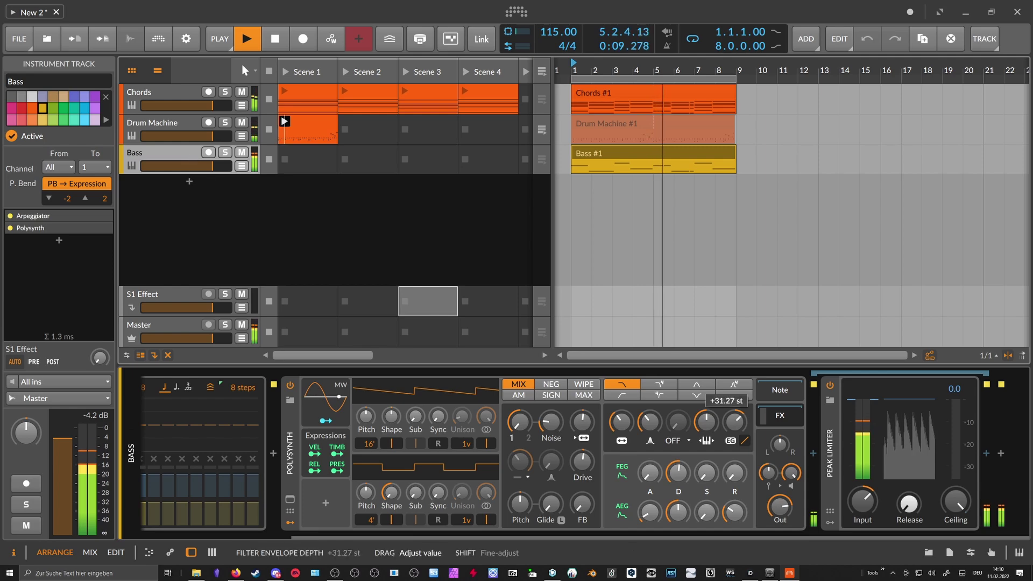
Add a Random modulator to Polysynth and map it to the filter envelope amount at about +18.65
left_click(326, 503)
type("ra")
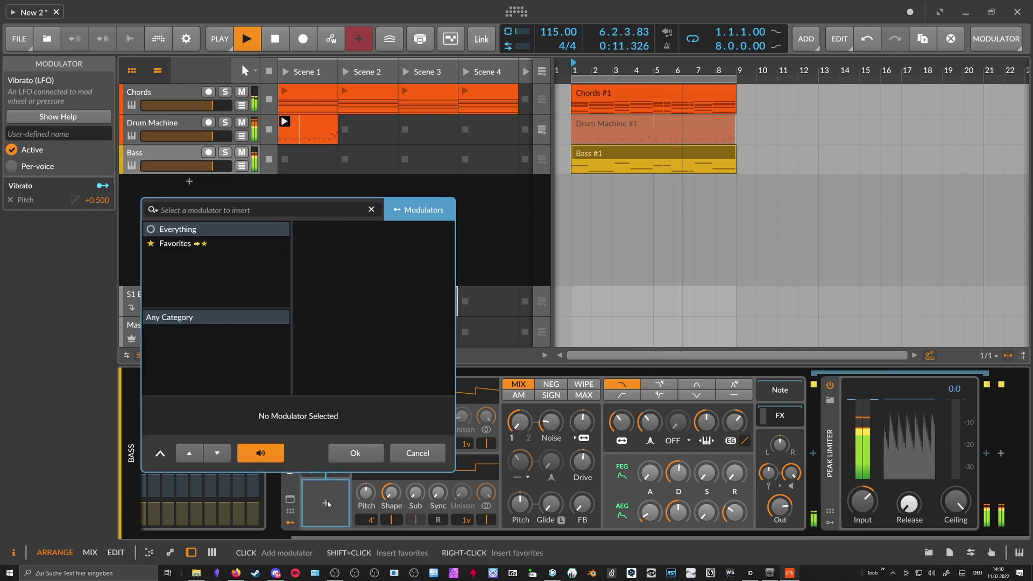
key("Down")
key("Return")
left_click(327, 521)
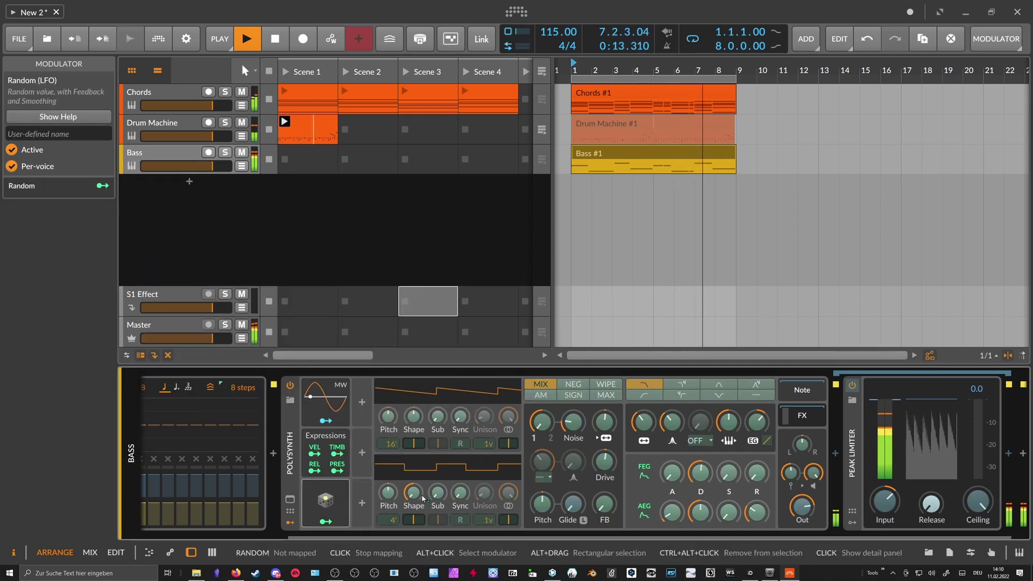
left_click_drag(757, 422, 757, 414)
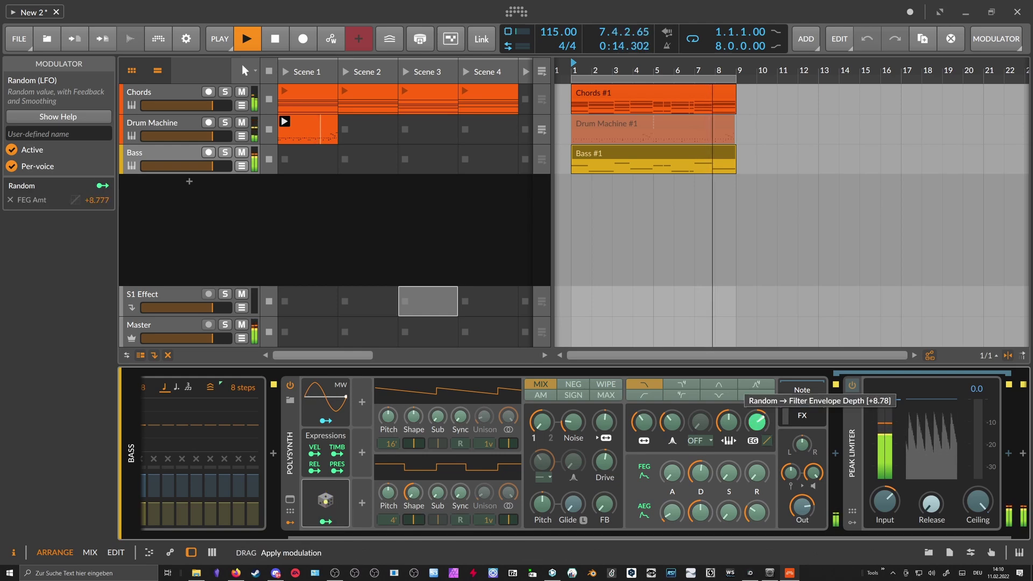
Set the Random modulator's trigger to Note and raise its filter envelope amount modulation to about +21.94
left_click(326, 500)
left_click(436, 405)
left_click(468, 389)
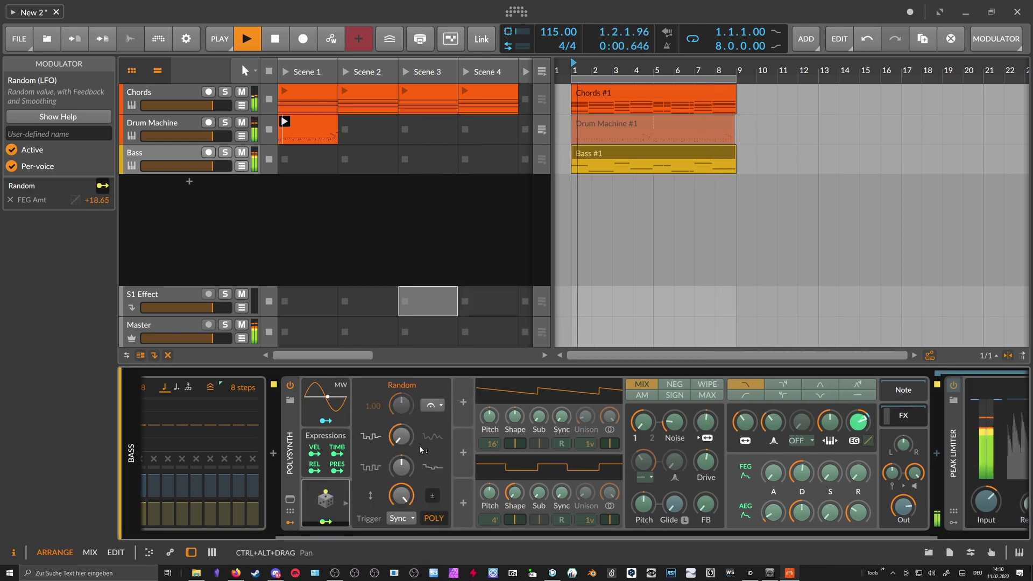
left_click(401, 518)
left_click(403, 550)
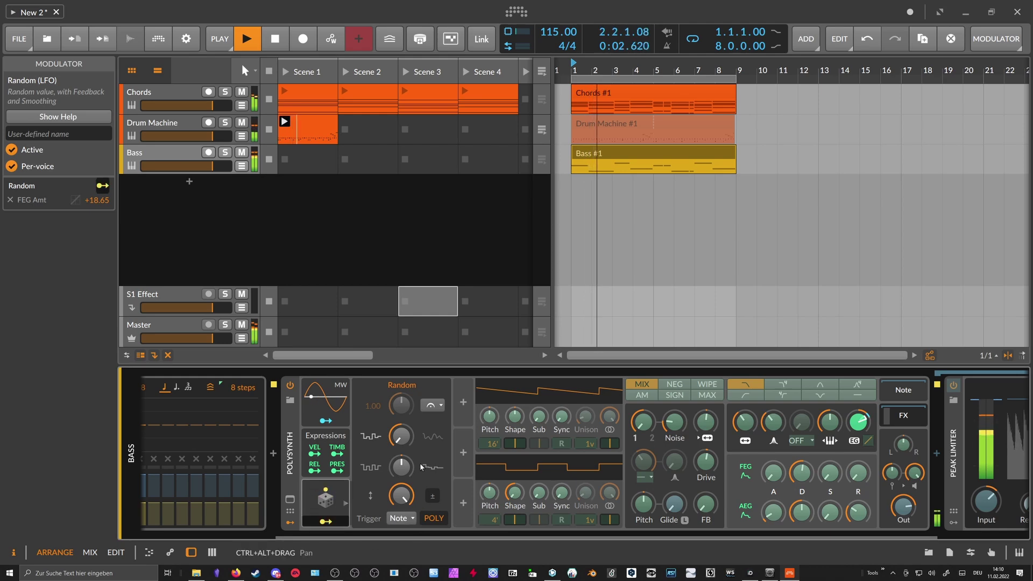
left_click_drag(337, 533, 460, 537)
left_click_drag(735, 423, 735, 419)
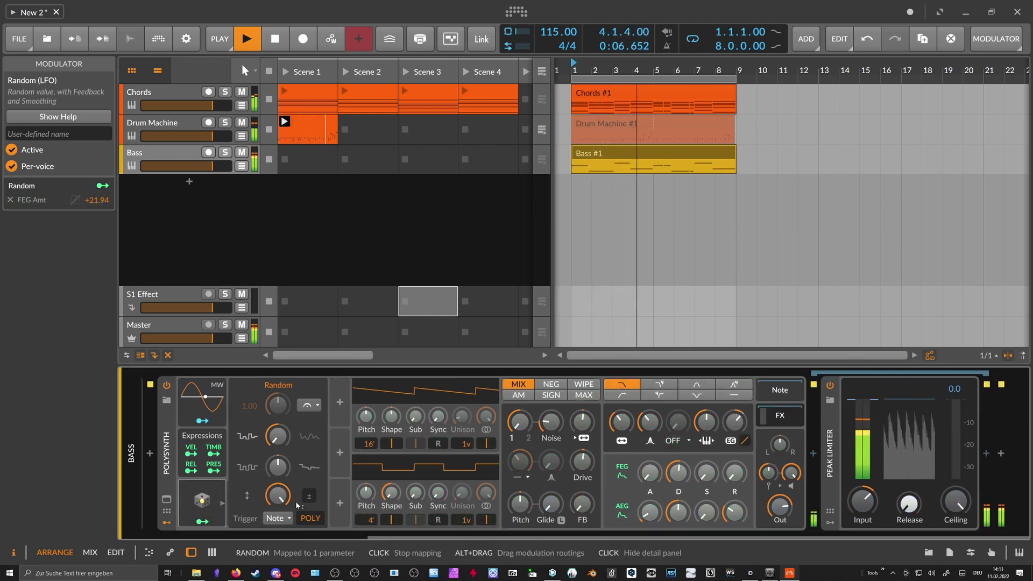
Solo the Bass track, set Polysynth's noise to about 16.9%, oscillator 1 to 8' and oscillator 2 to 16', and centre the oscillator mix
left_click(225, 153)
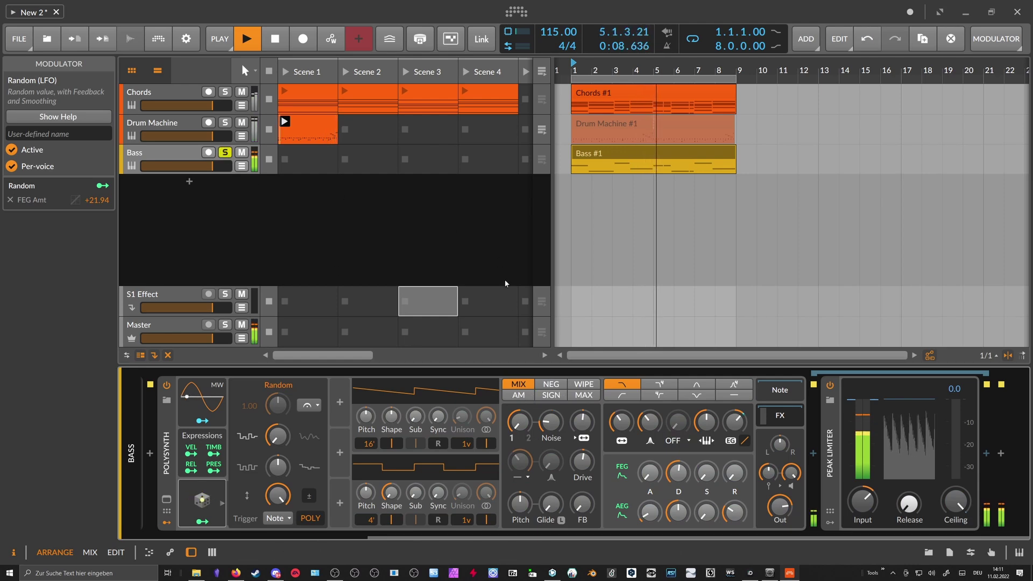
mouse_move(550, 422)
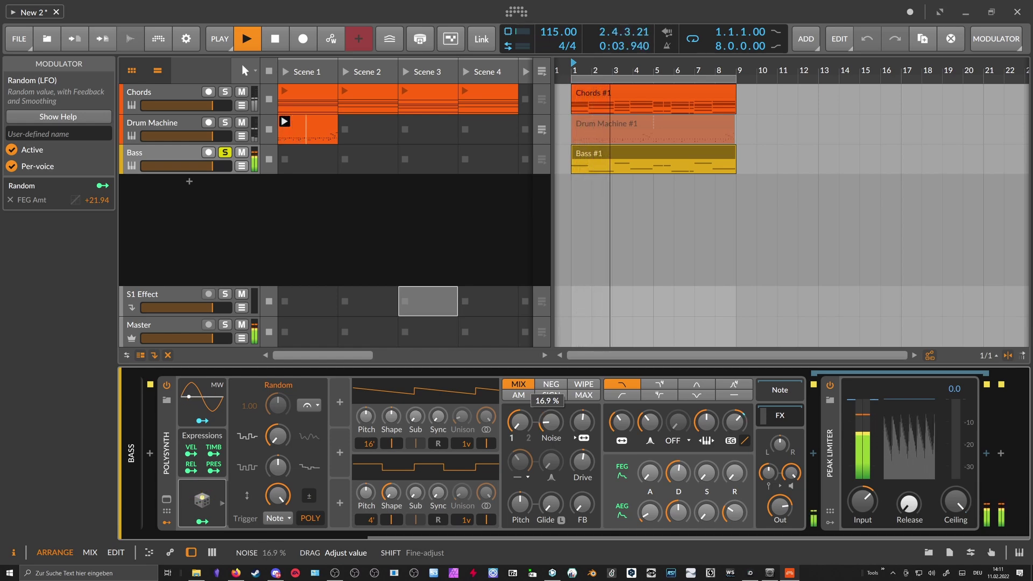
left_click_drag(369, 444, 415, 415)
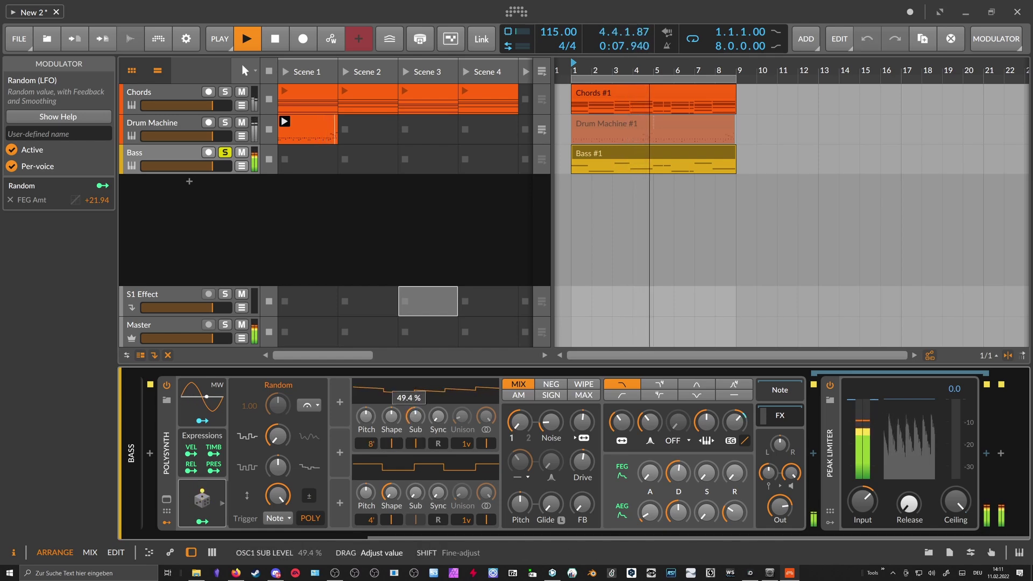
double_click(415, 417)
left_click_drag(520, 422, 520, 421)
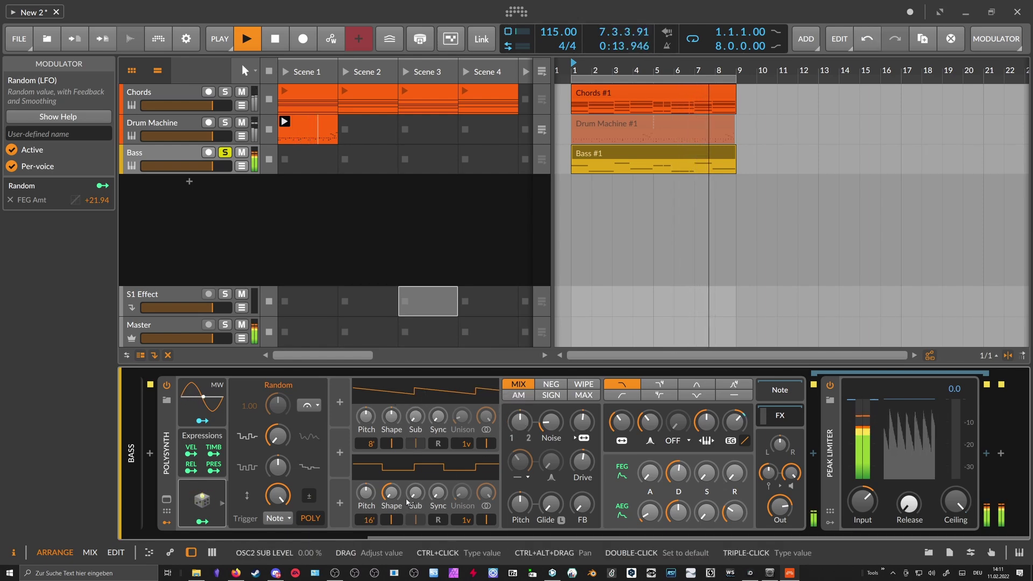
Give oscillator 1 five unison voices with about 11 cents of spread and reset the oscillator mix to 50%
left_click_drag(371, 444, 370, 435)
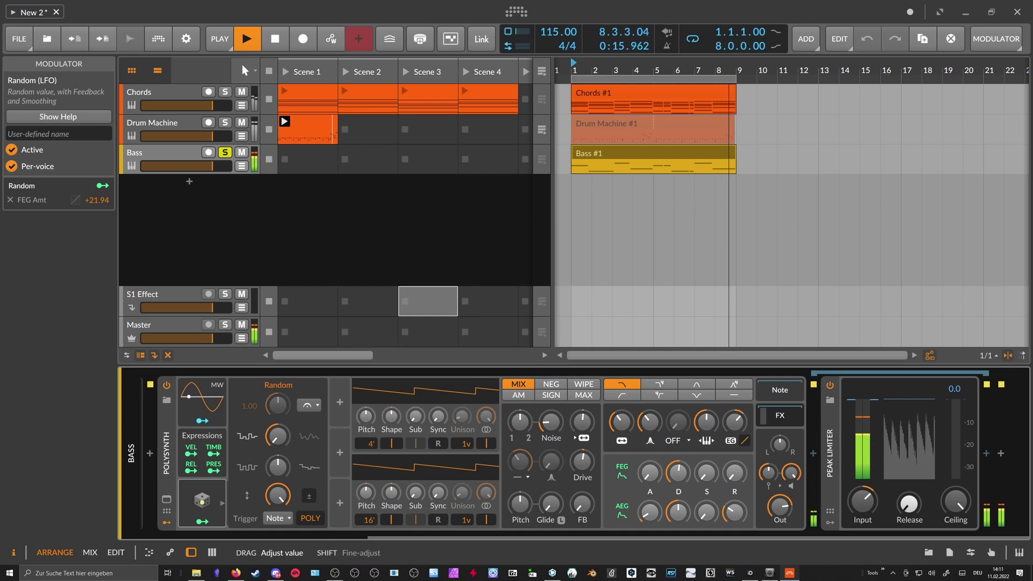
left_click_drag(467, 443, 467, 424)
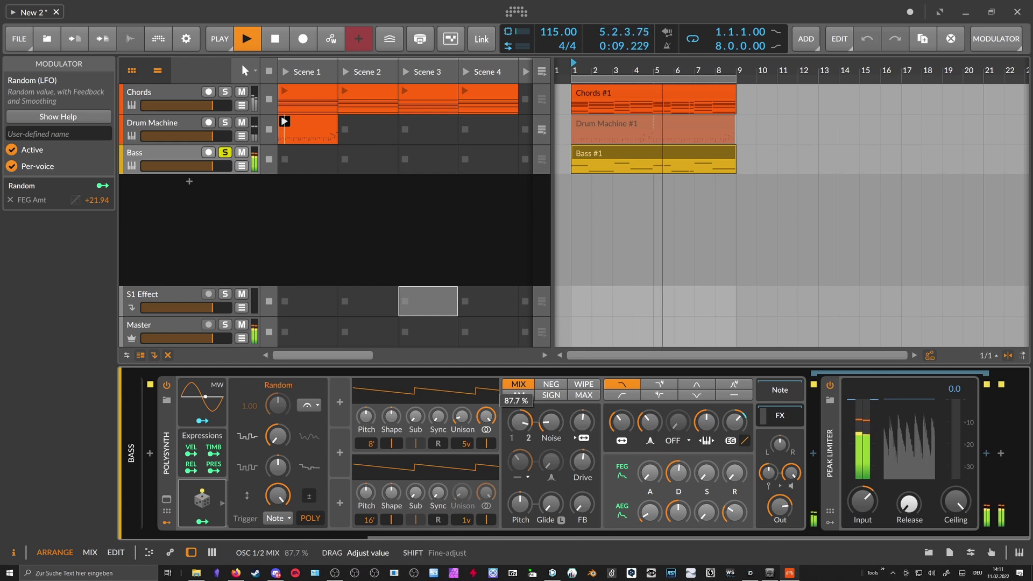
left_click_drag(520, 423, 520, 490)
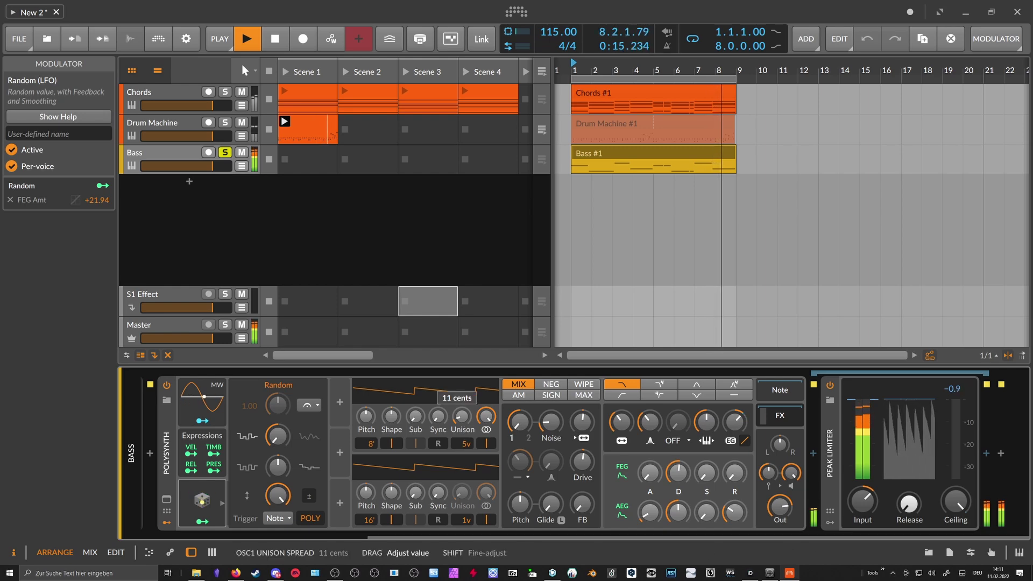
double_click(512, 425)
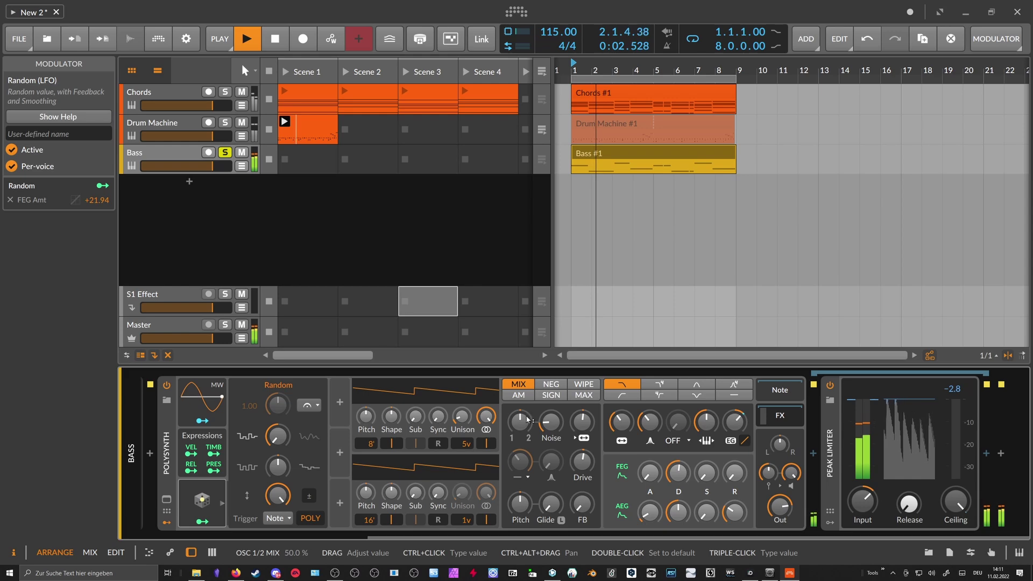
Adjust the filter envelope's decay and amount on Polysynth and unsolo the Bass track
left_click_drag(678, 472, 678, 478)
left_click_drag(735, 422, 735, 418)
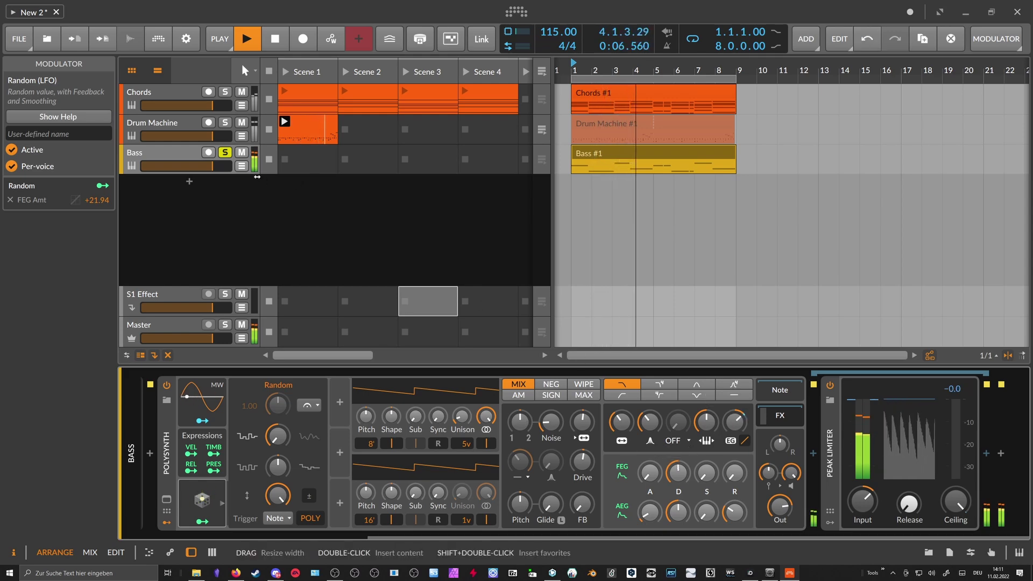
left_click(226, 153)
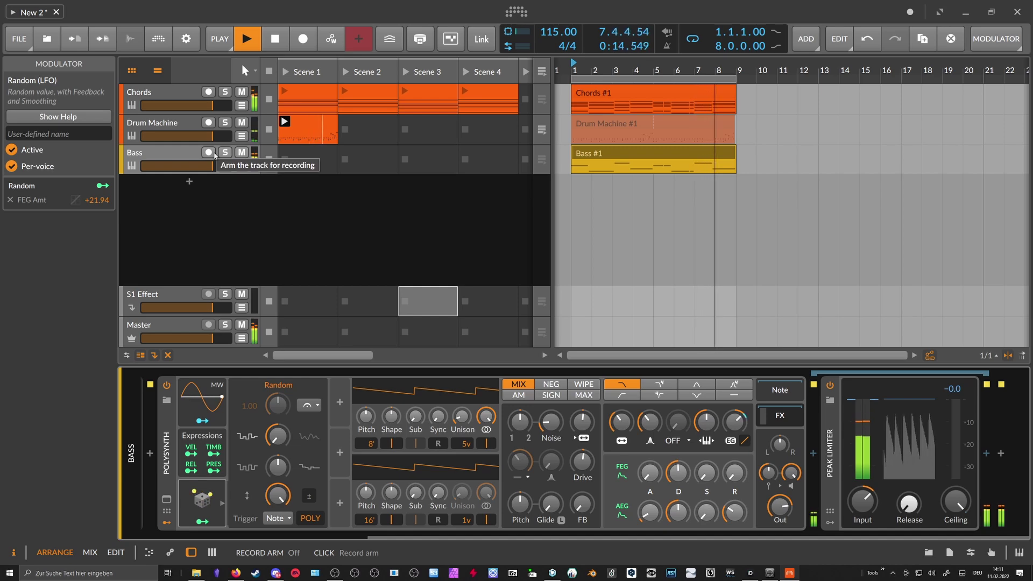
Stop playback, open the Bass clip and transpose all of its notes up six semitones
key("space")
left_click(189, 153)
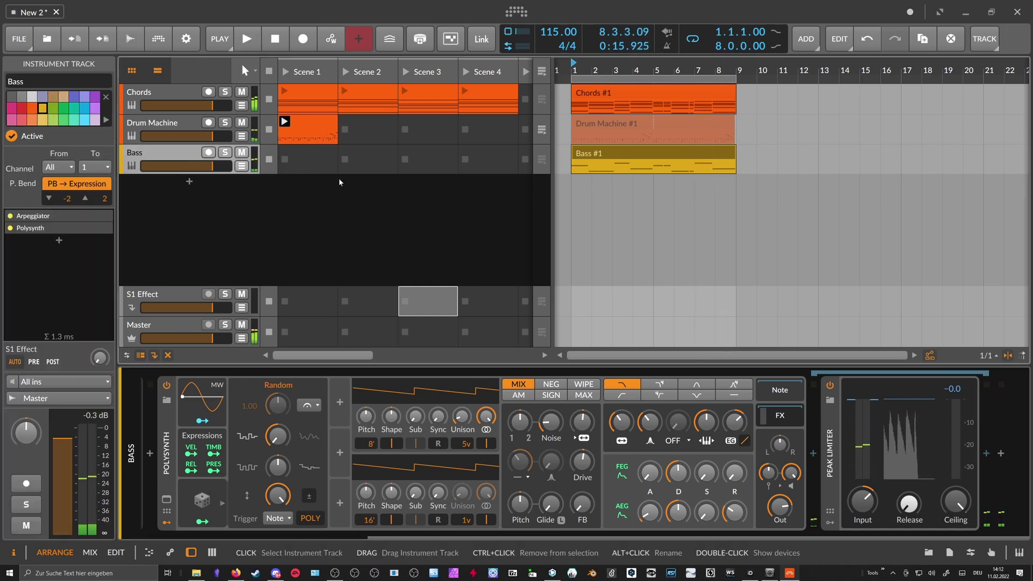
double_click(588, 154)
left_click_drag(356, 292, 378, 267)
left_click(338, 350)
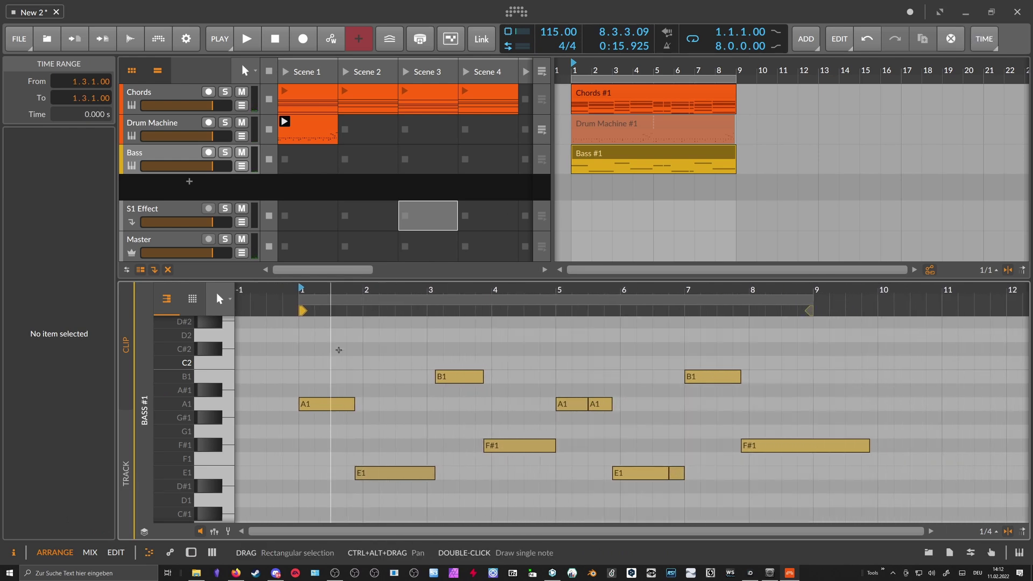
left_click(322, 364)
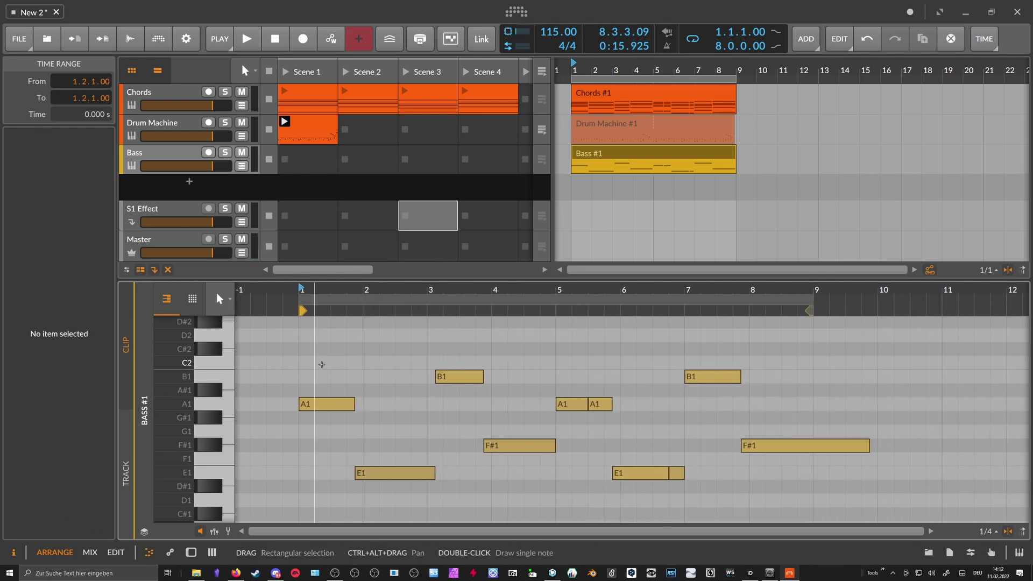
key("ctrl+a")
left_click(325, 364)
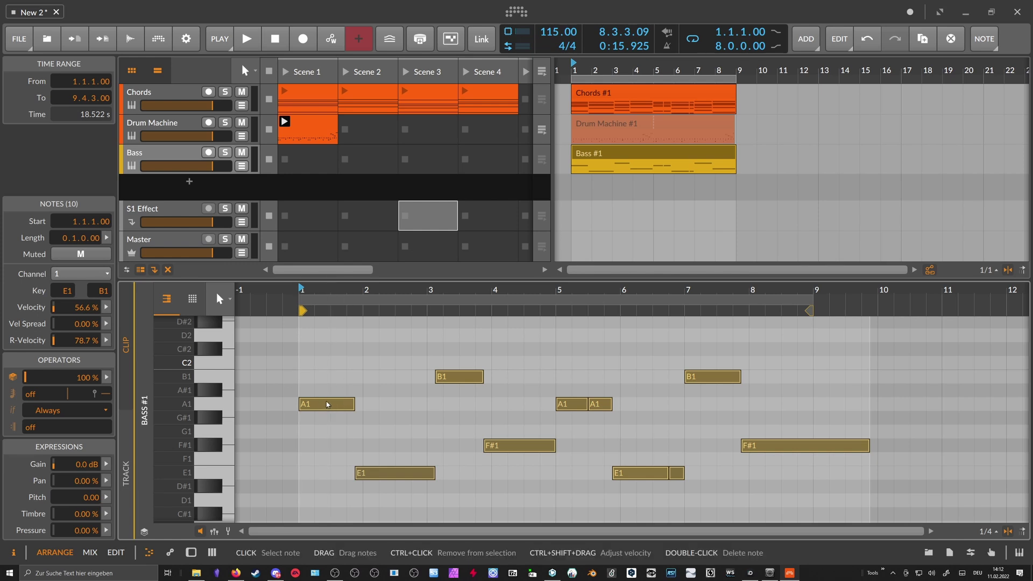
scroll(326, 401, "up", 2)
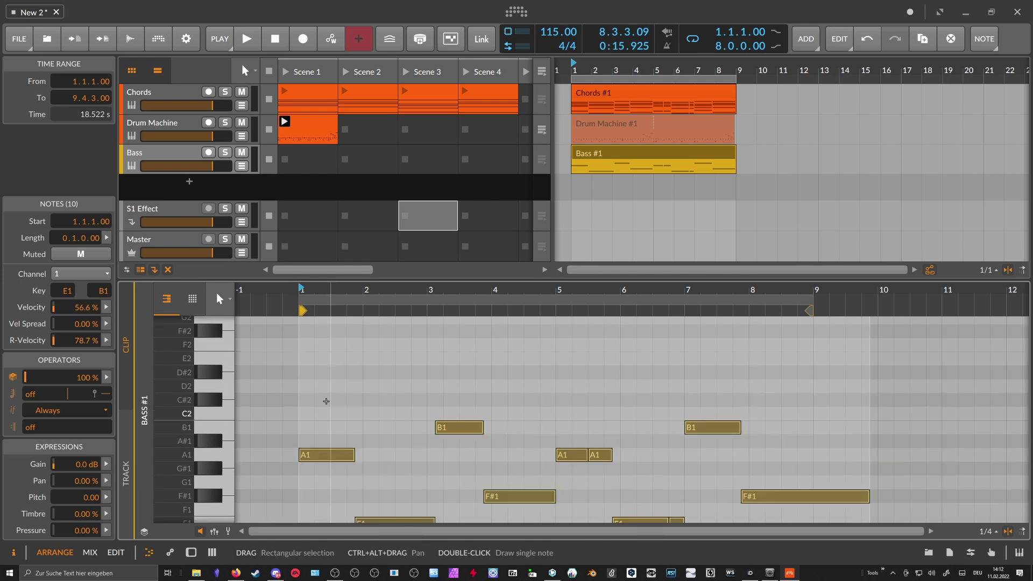
key("Up")
key("Up")
key("Up")
key("Up")
key("Up")
key("Up")
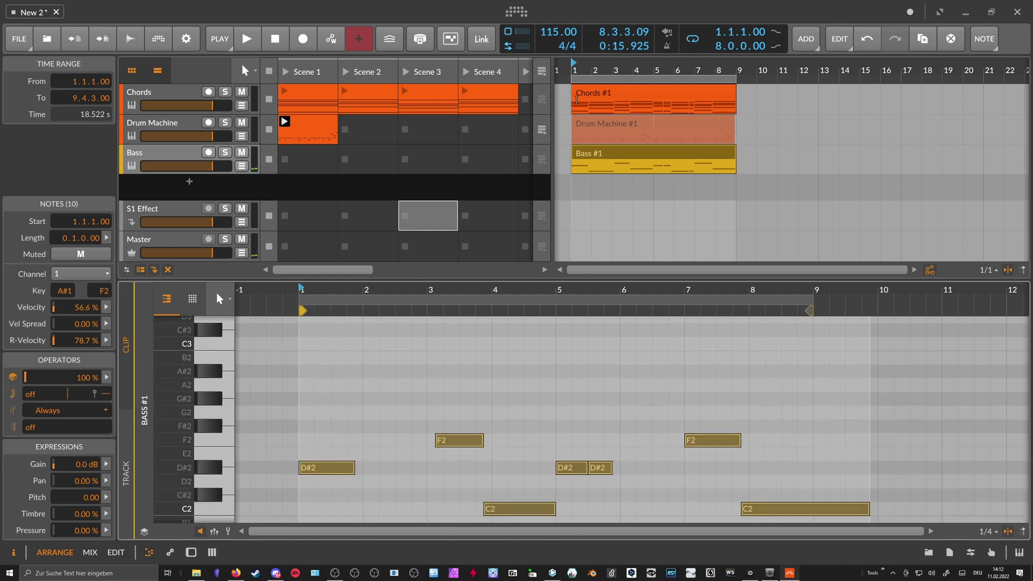
Open the Chords clip and transpose all of its notes up six semitones
double_click(588, 96)
left_click(367, 378)
key("ctrl+a")
key("Up")
key("Up")
key("Up")
key("Up")
key("Up")
key("Up")
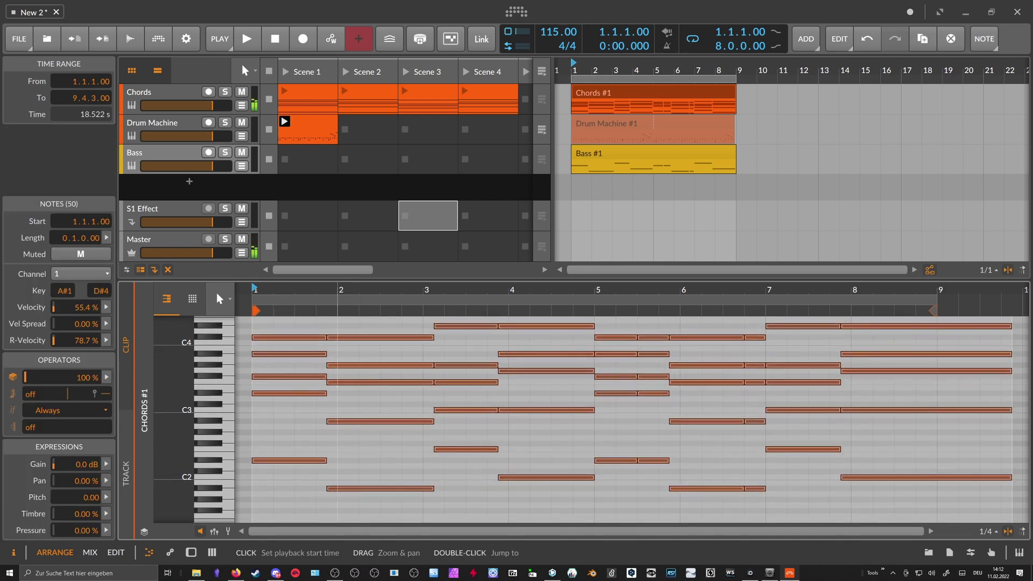
left_click_drag(342, 292, 340, 269)
Copy the Polysynth device from the Chords track onto a new instrument track below Bass
left_click(182, 153)
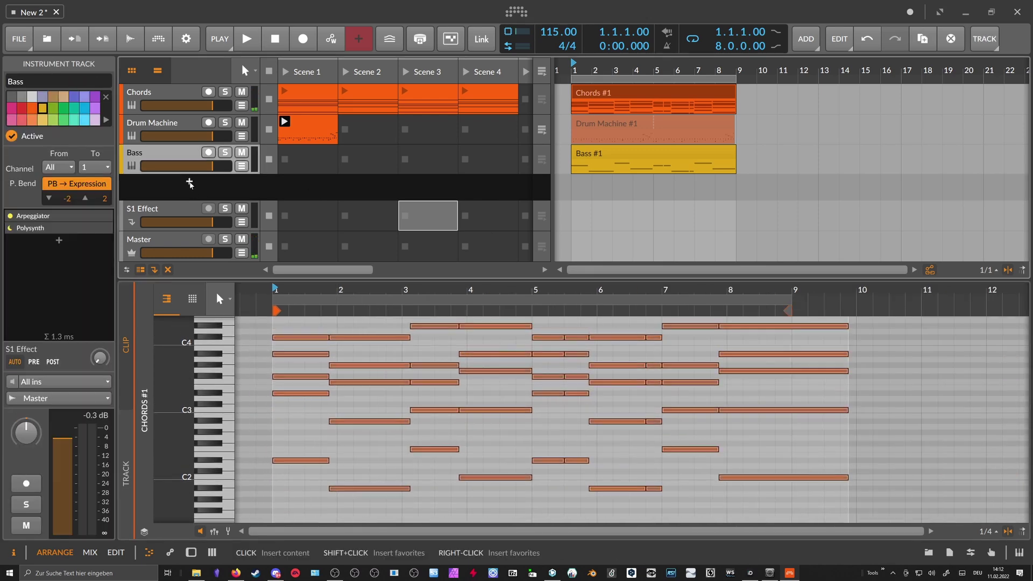
double_click(166, 94)
left_click(259, 430)
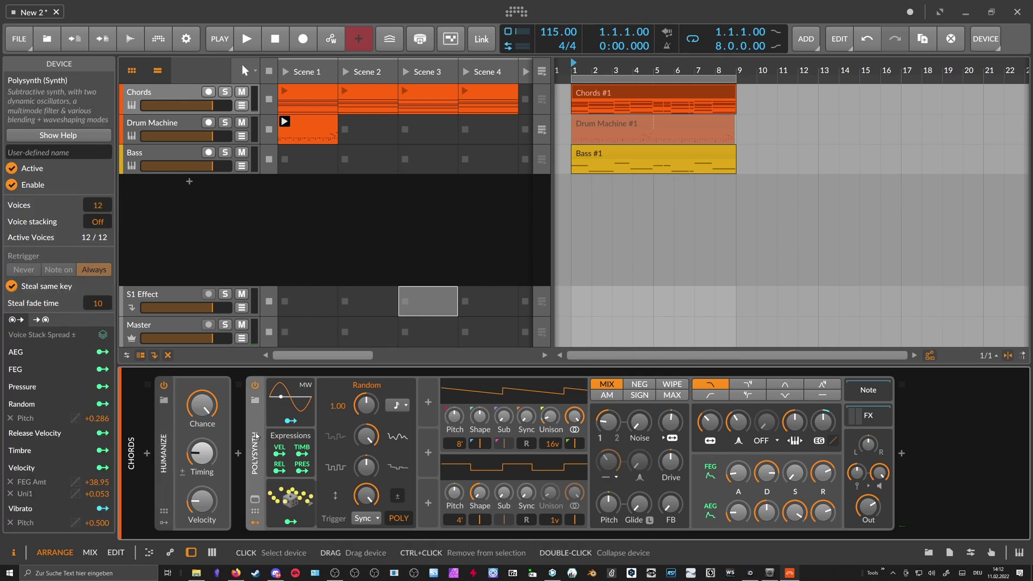
left_click_drag(255, 437, 264, 226)
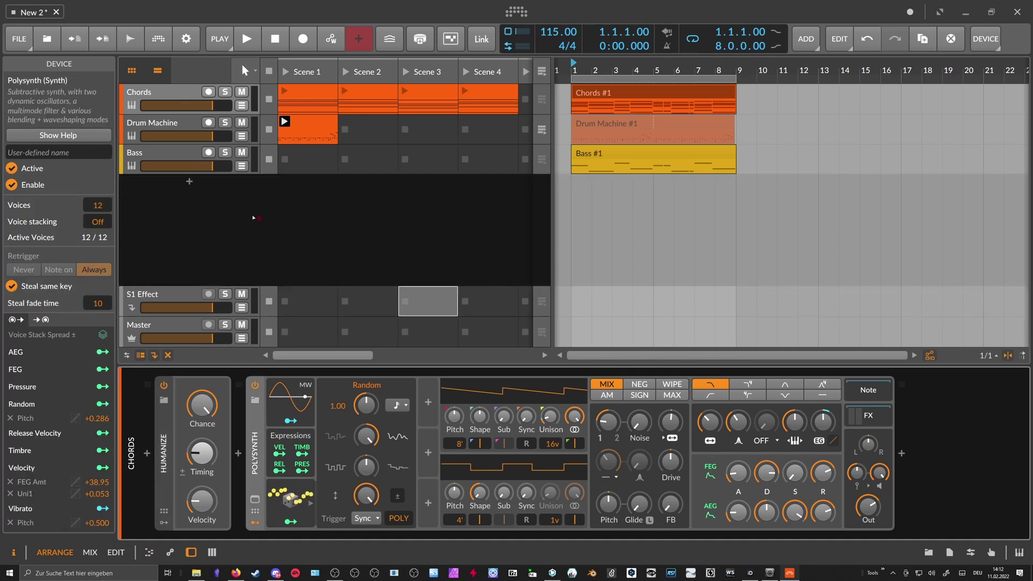
left_click_drag(184, 185, 185, 186)
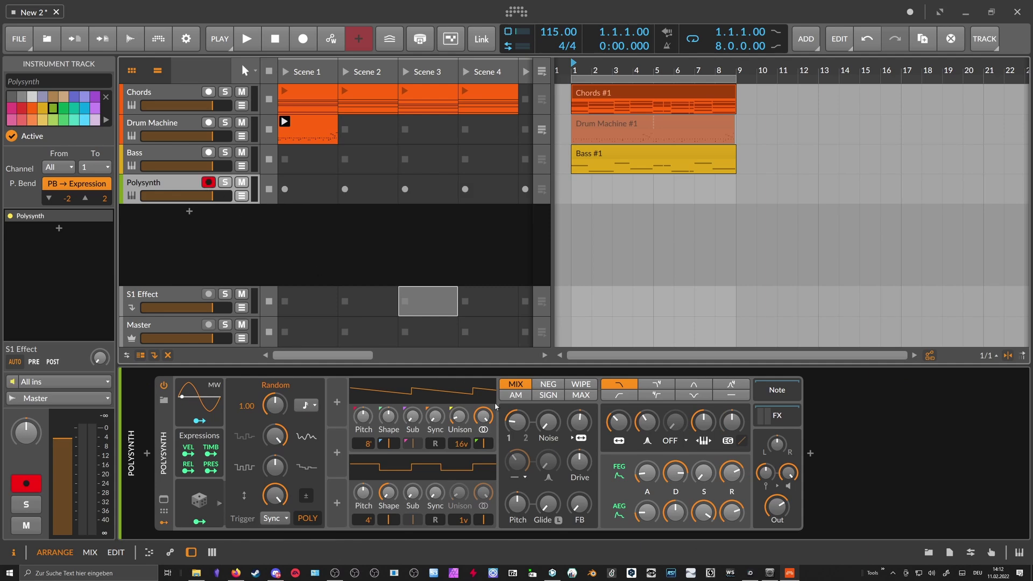
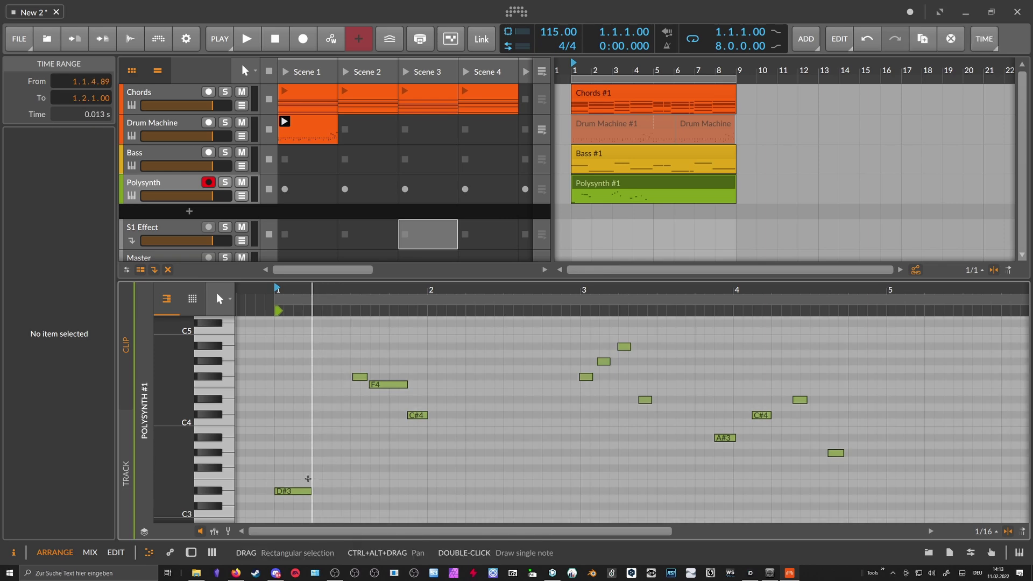
Shorten the Polysynth clip in the arranger to four bars and play the arrangement
left_click(308, 478)
left_click_drag(363, 285, 435, 377)
left_click_drag(448, 291, 466, 199)
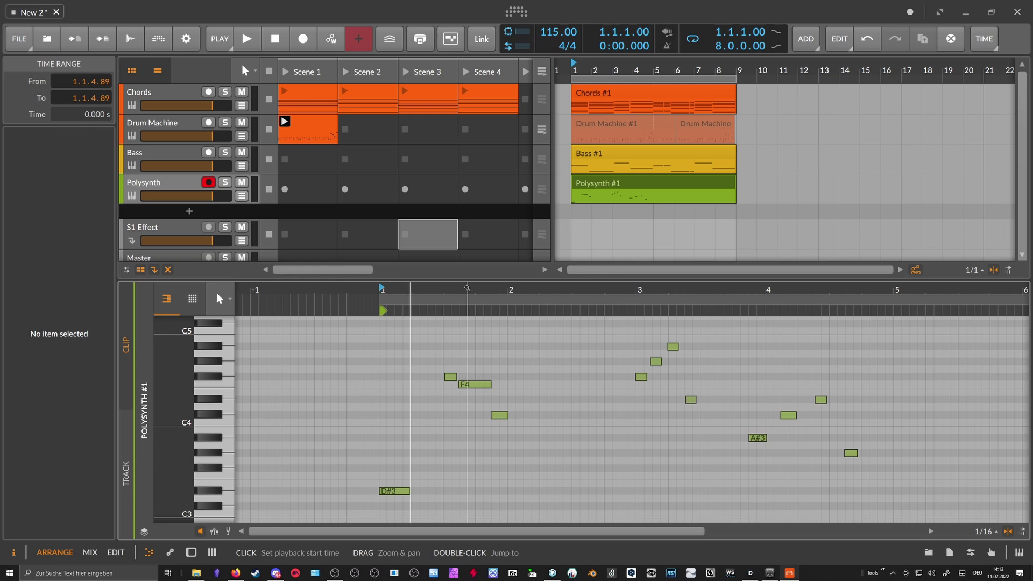
left_click_drag(467, 289, 442, 248)
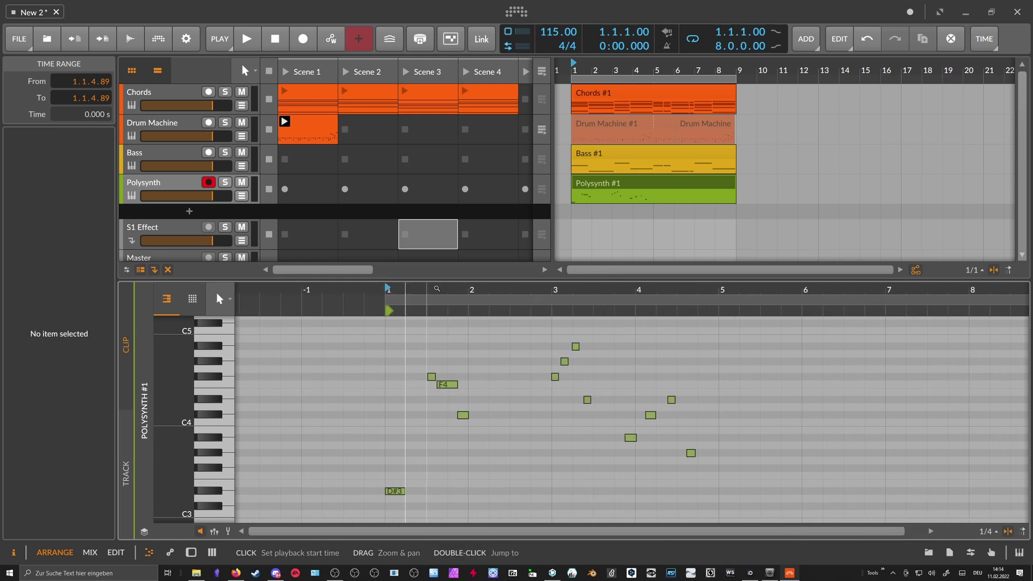
left_click_drag(437, 289, 443, 289)
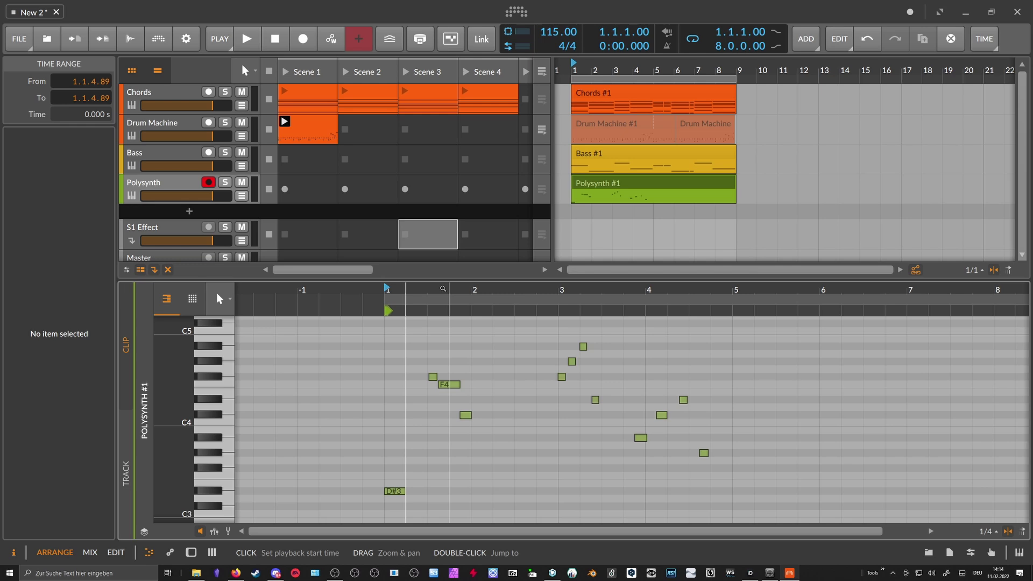
left_click(705, 183)
left_click_drag(735, 190, 655, 191)
key("space")
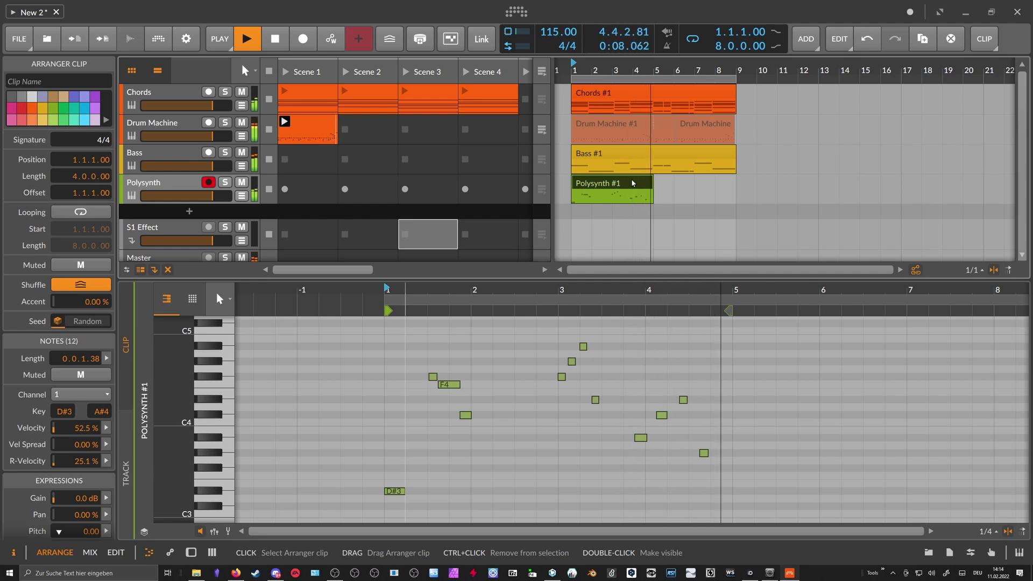
On the new track's Polysynth, set oscillator 1 to 4' and the filter frequency to about 245 Hz while auditioning
double_click(190, 182)
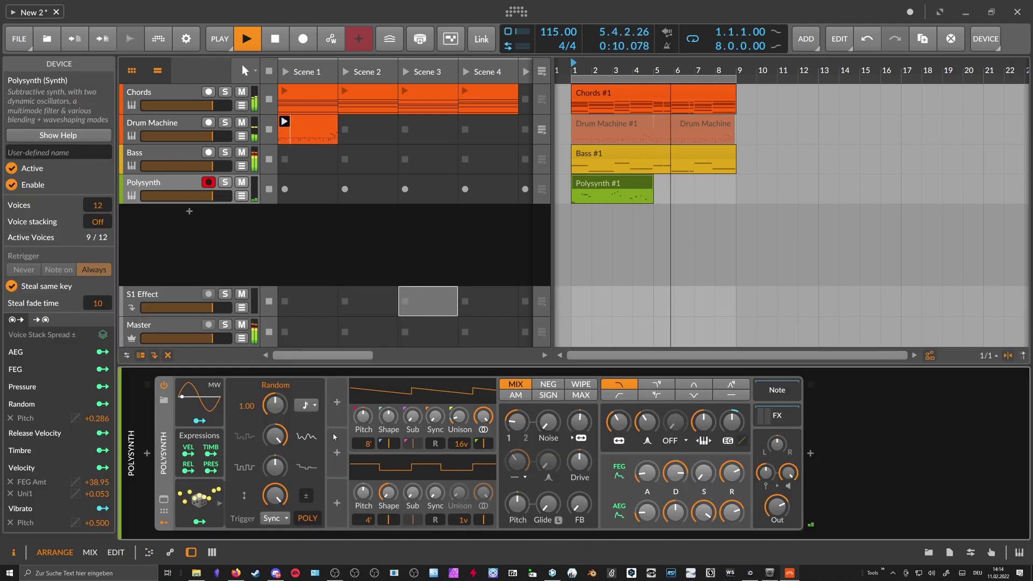
key("space")
key("space")
key("space")
left_click_drag(368, 444, 368, 433)
key("space")
key("space")
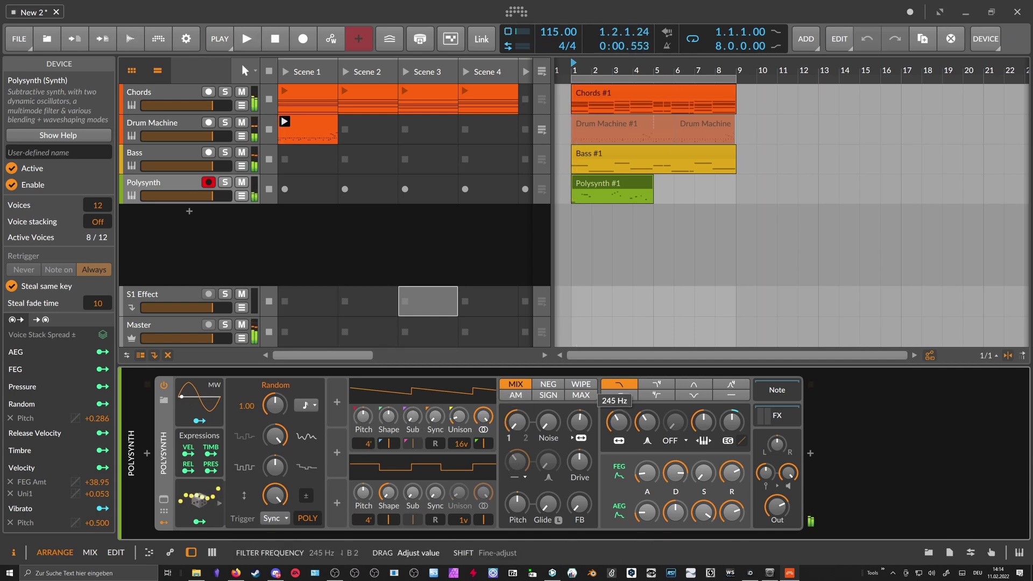
mouse_move(732, 422)
key("space")
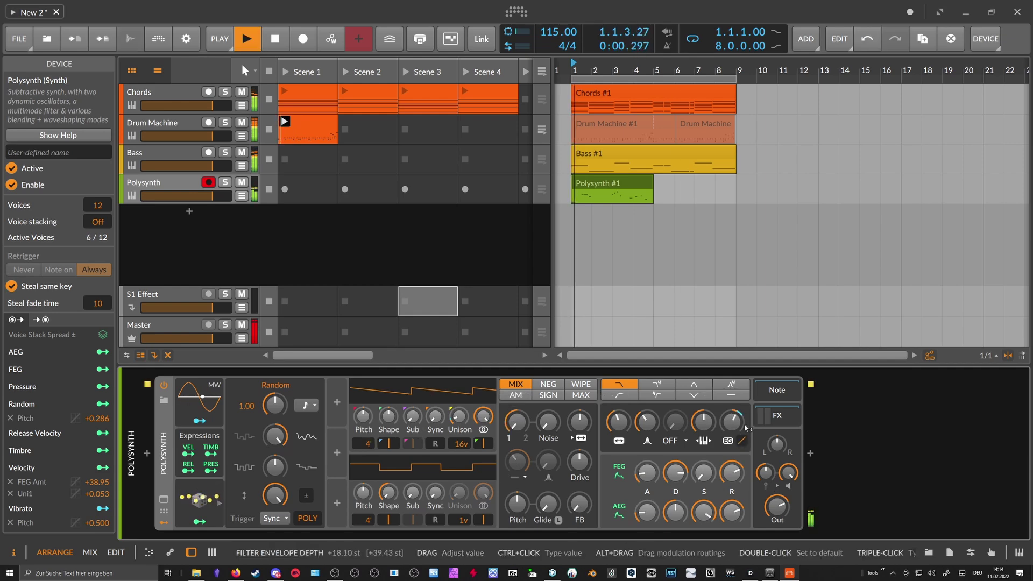
In Polysynth's FX chain, lengthen the reverb to about 11.9 s and adjust its mix, and lower the synth output to about −3.0 dB
left_click(777, 415)
left_click_drag(824, 496, 825, 469)
left_click_drag(955, 500, 955, 503)
key("space")
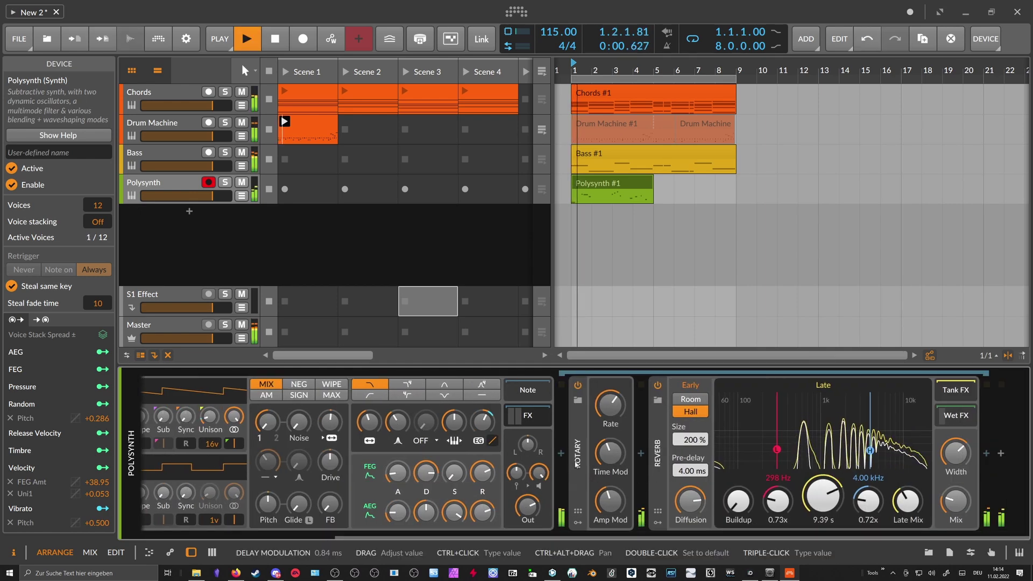
left_click_drag(528, 506, 528, 508)
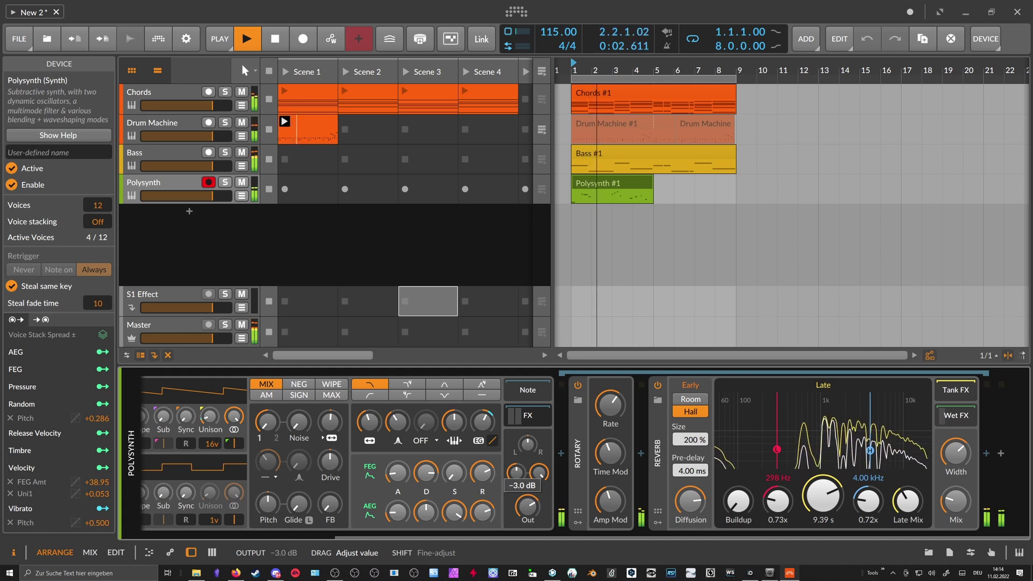
left_click_drag(826, 518, 827, 510)
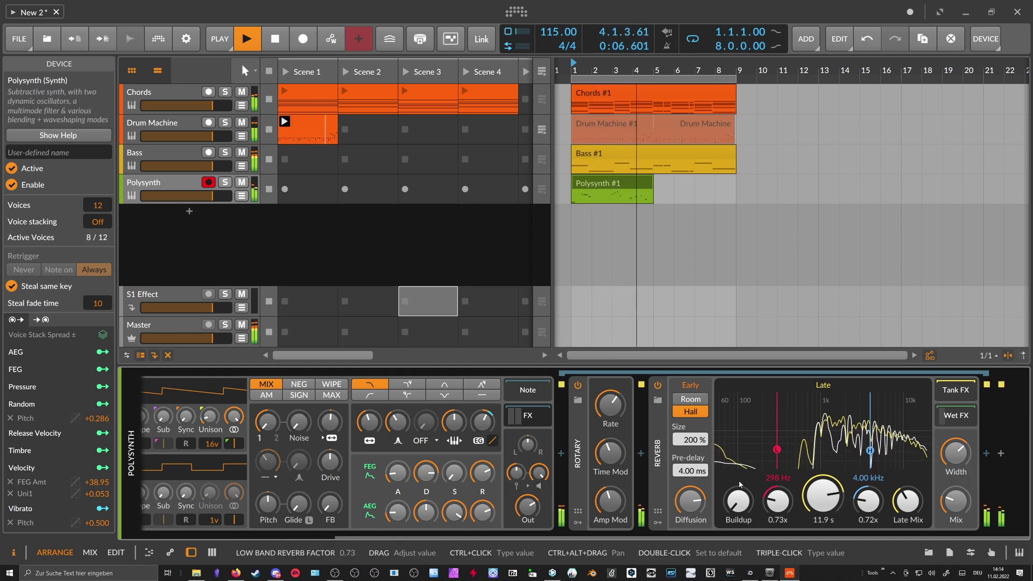
Insert EQ-2 between Rotary and Reverb with its low band cutting below about 241 Hz, and set Polysynth's output to about −3.1 dB
left_click(642, 454)
type("eq")
key("Down")
key("Down")
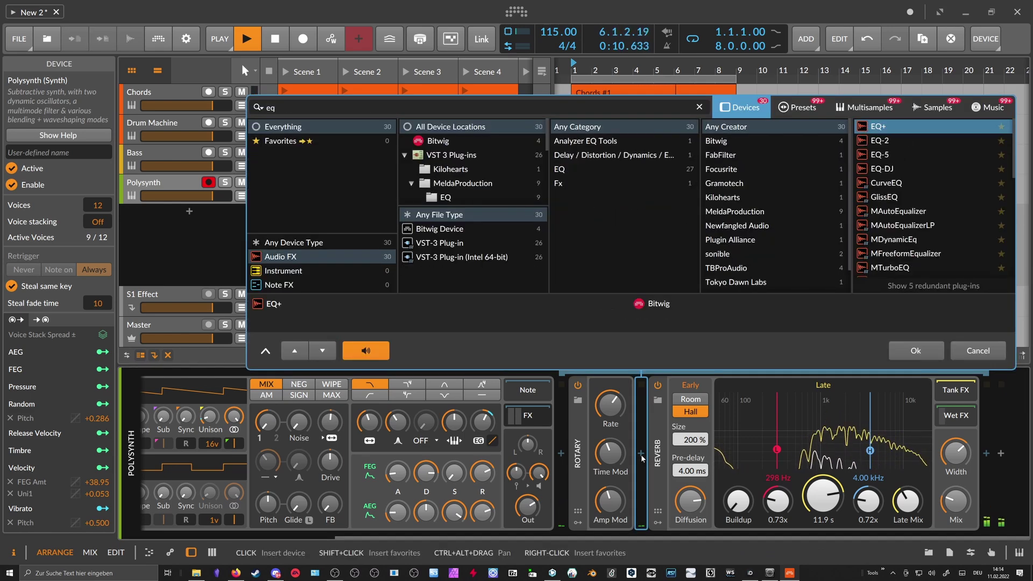
key("Return")
left_click(703, 480)
left_click(709, 507)
left_click_drag(699, 506, 699, 479)
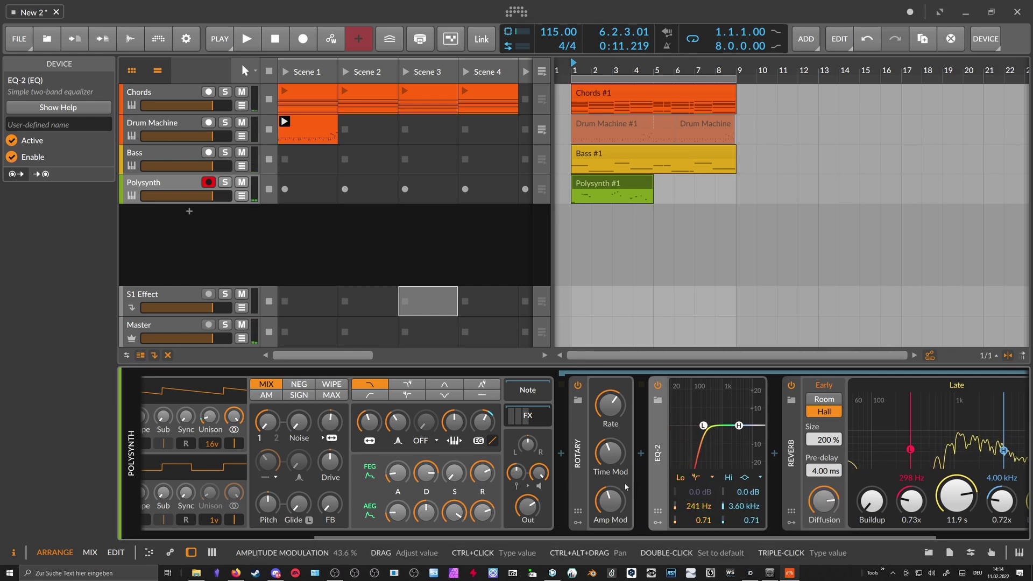
scroll(537, 424, "left", 5)
left_click_drag(777, 506, 777, 506)
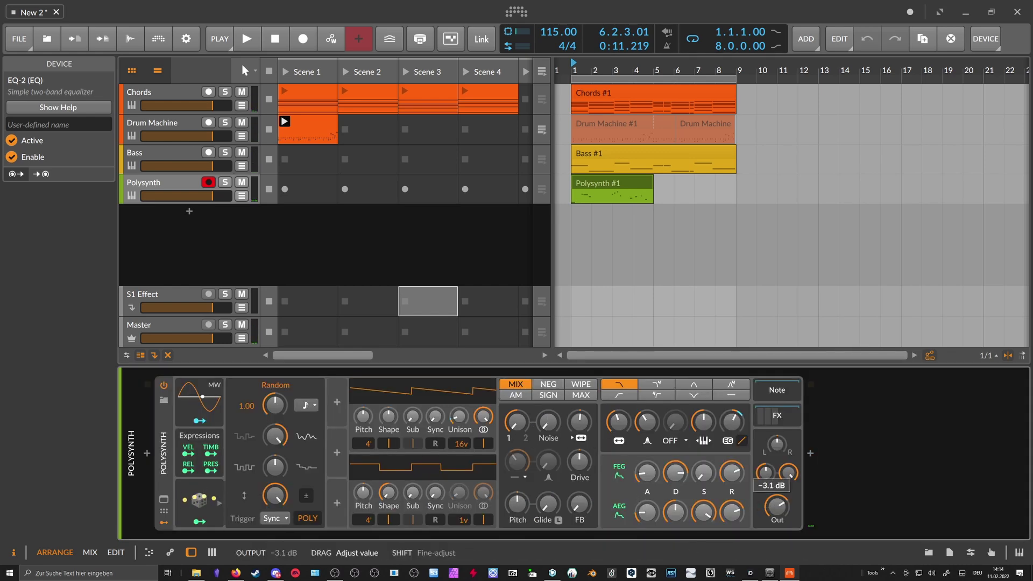
Return the Drum Machine track to arranger playback and extend its first arranger clip to eight bars
left_click(451, 310)
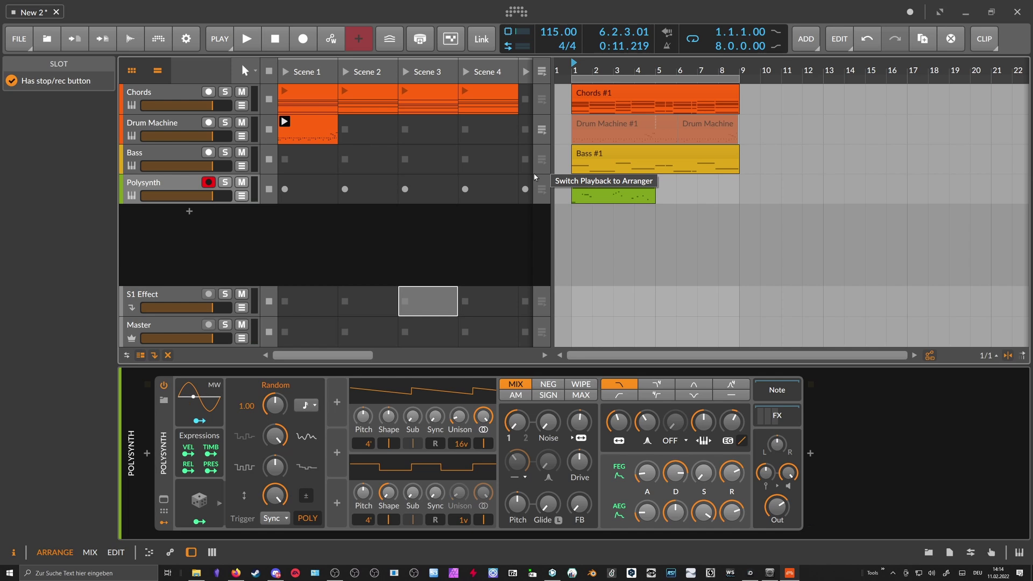
left_click(648, 186)
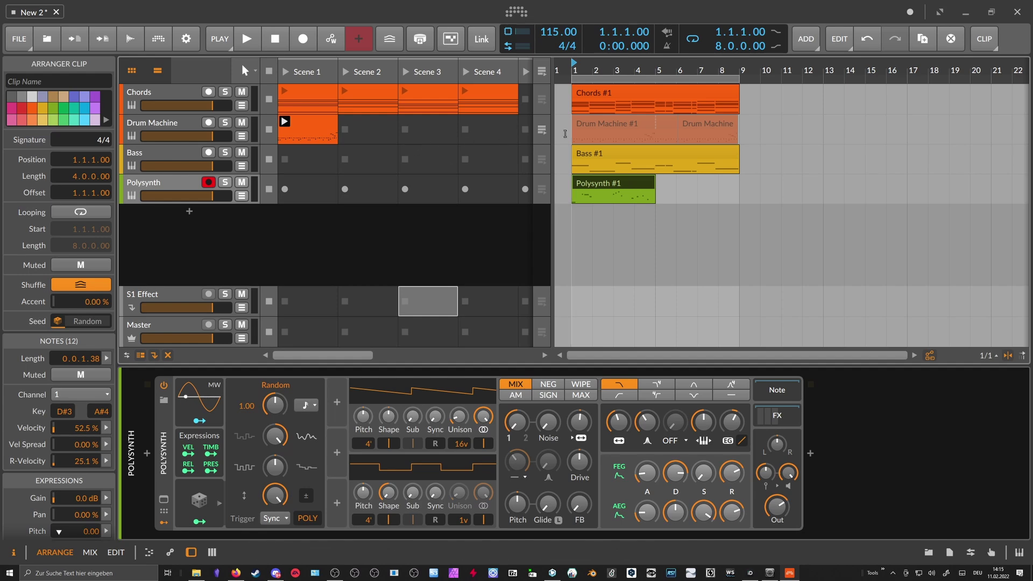
left_click(599, 127)
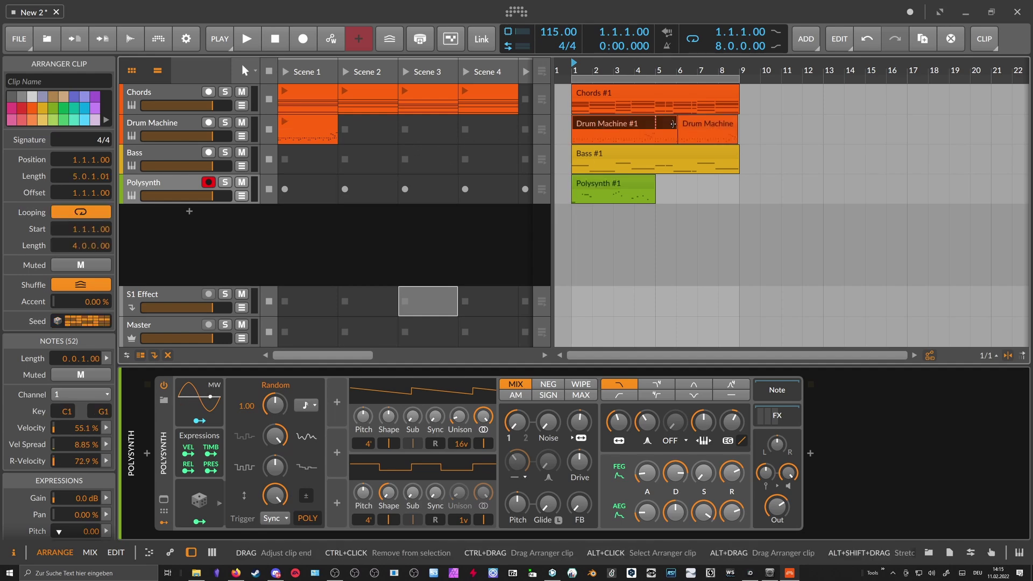
left_click_drag(676, 124, 730, 125)
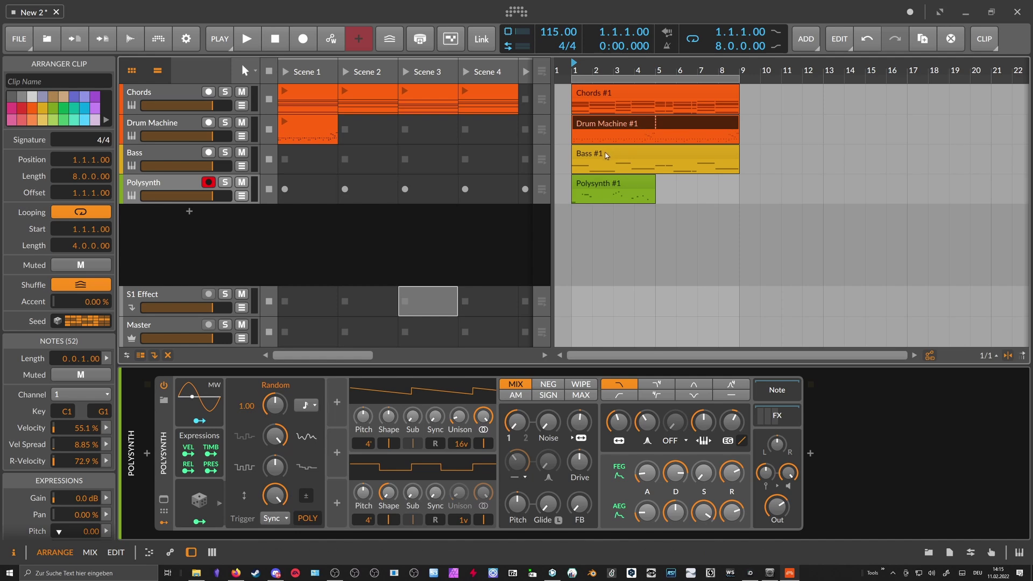
left_click(589, 158)
left_click(178, 185)
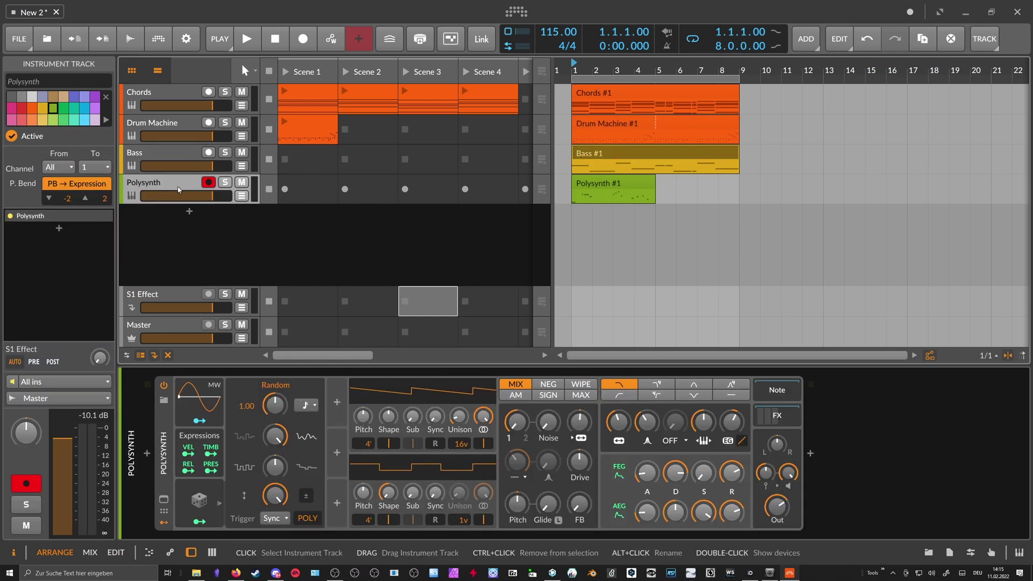
left_click(171, 164)
left_click(174, 129)
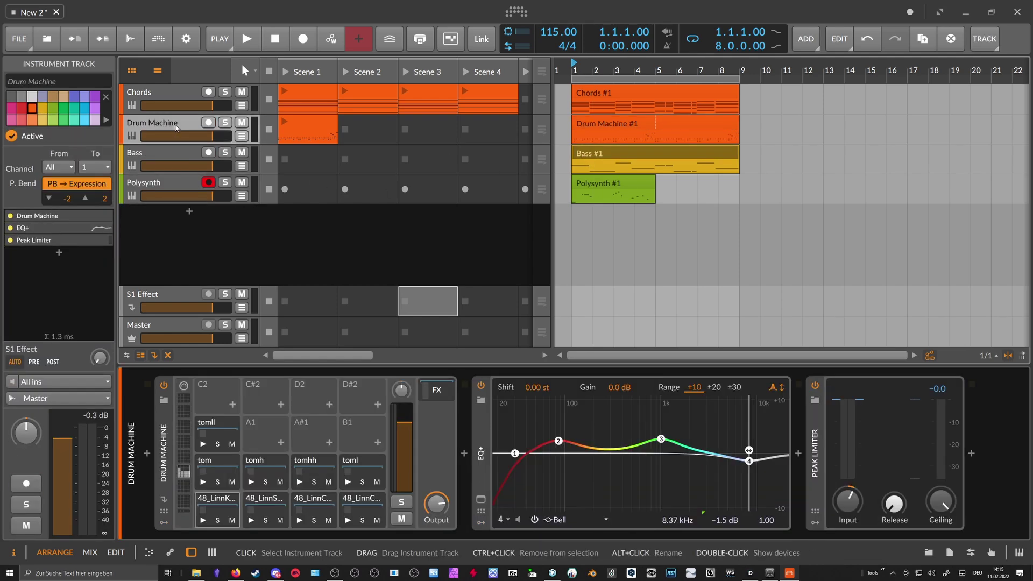
Open the eight-bar Chords clip in the note editor, solo the Chords track and audition the notes of its first chord
left_click(171, 94)
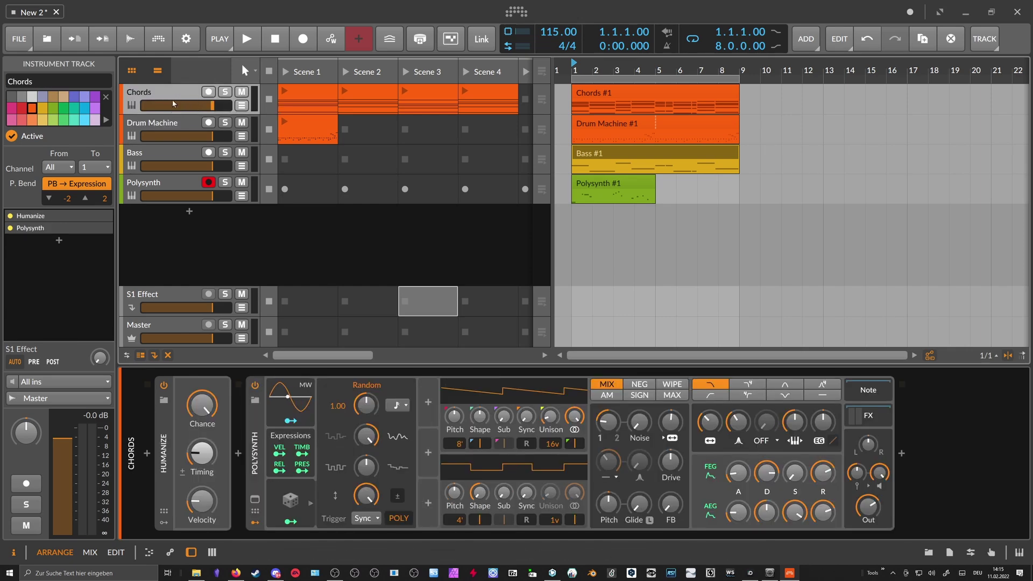
double_click(586, 95)
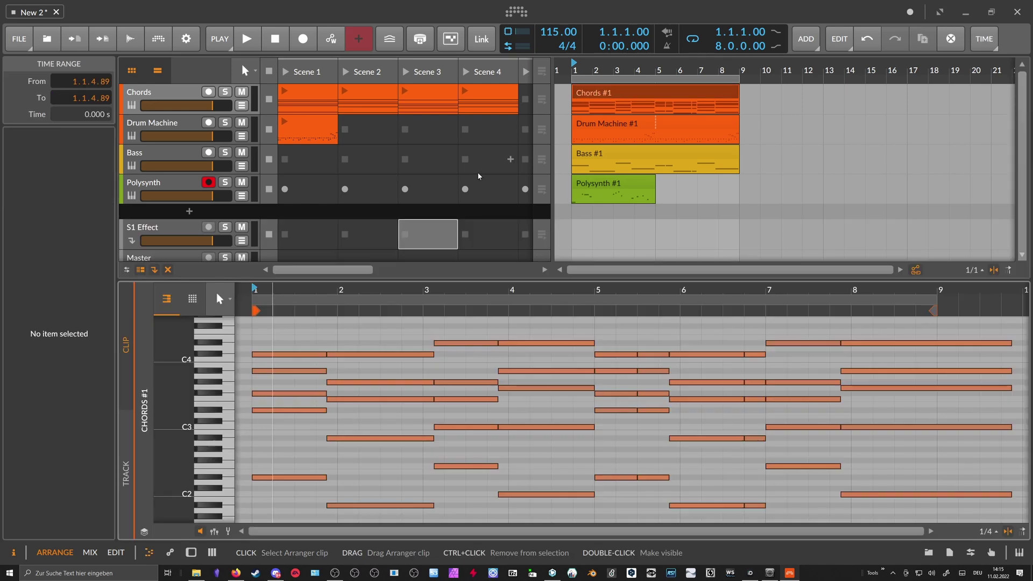
left_click_drag(346, 291, 344, 297)
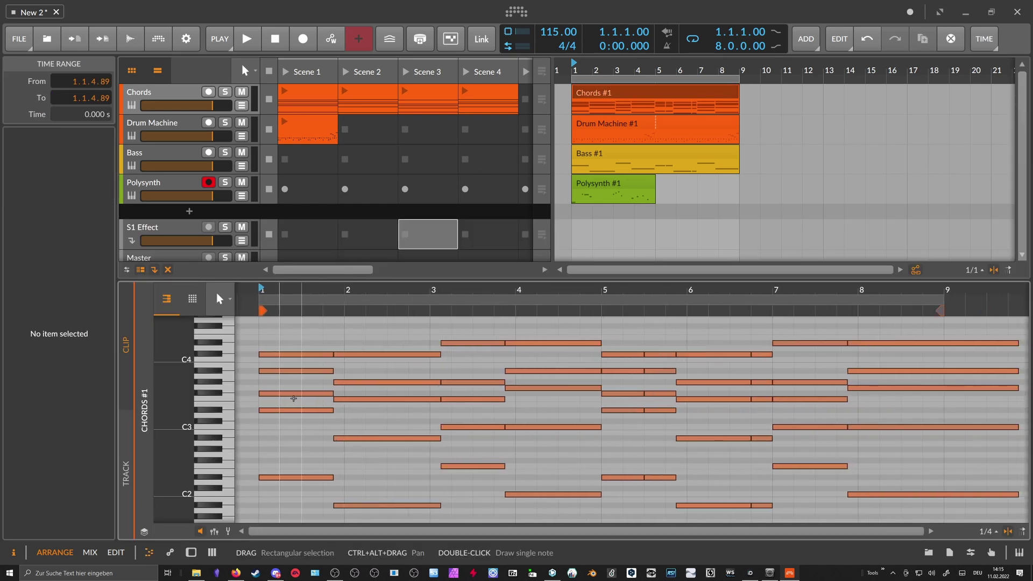
left_click(295, 398)
left_click(277, 410)
key("space")
key("space")
left_click(285, 399)
left_click(225, 92)
key("space")
key("space")
left_click_drag(286, 332, 289, 425)
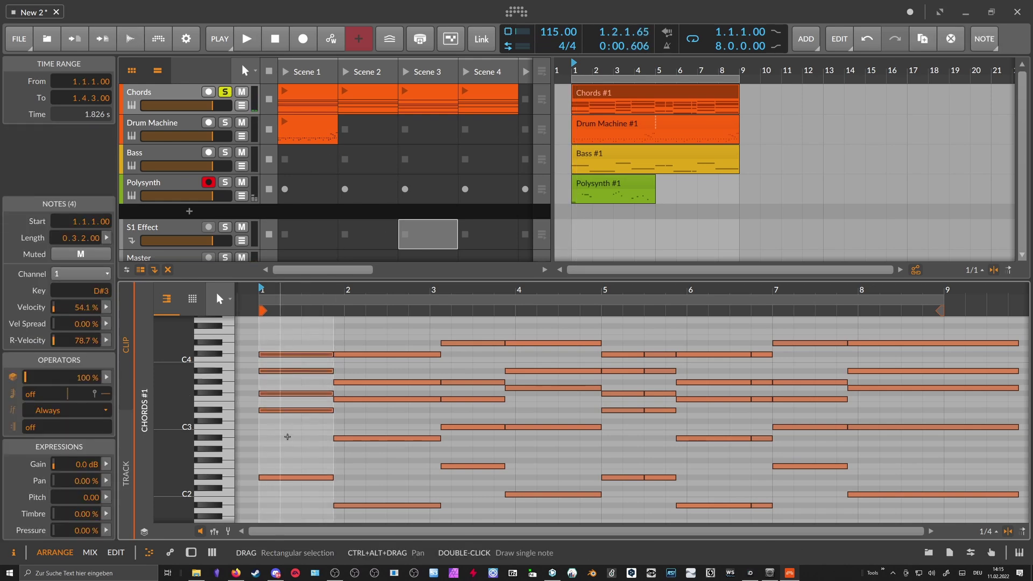
left_click(293, 399)
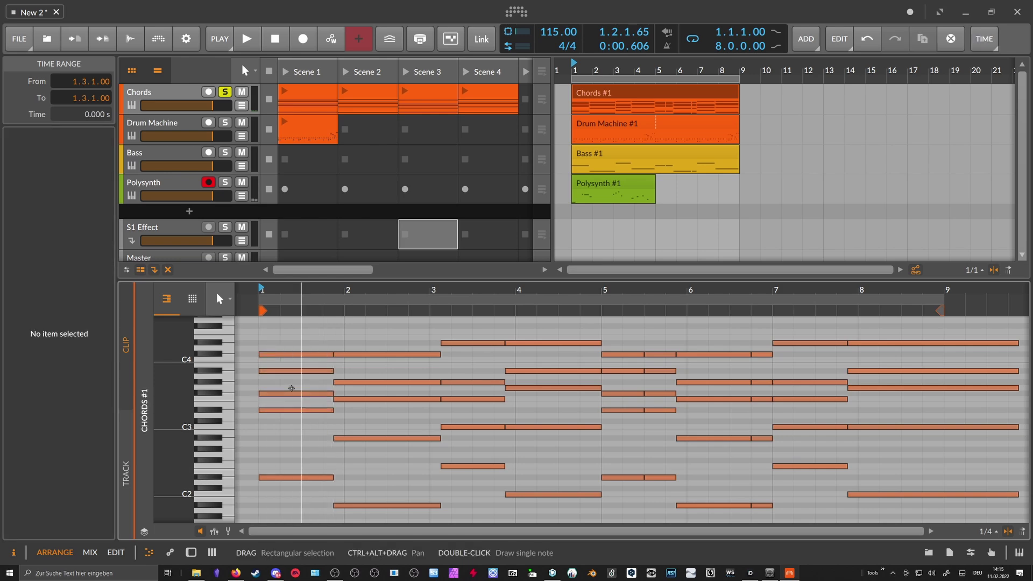
Try the first chord's F#3 note at F3 and G#3 against playback, and return it to F#3
left_click(293, 394)
key("Down")
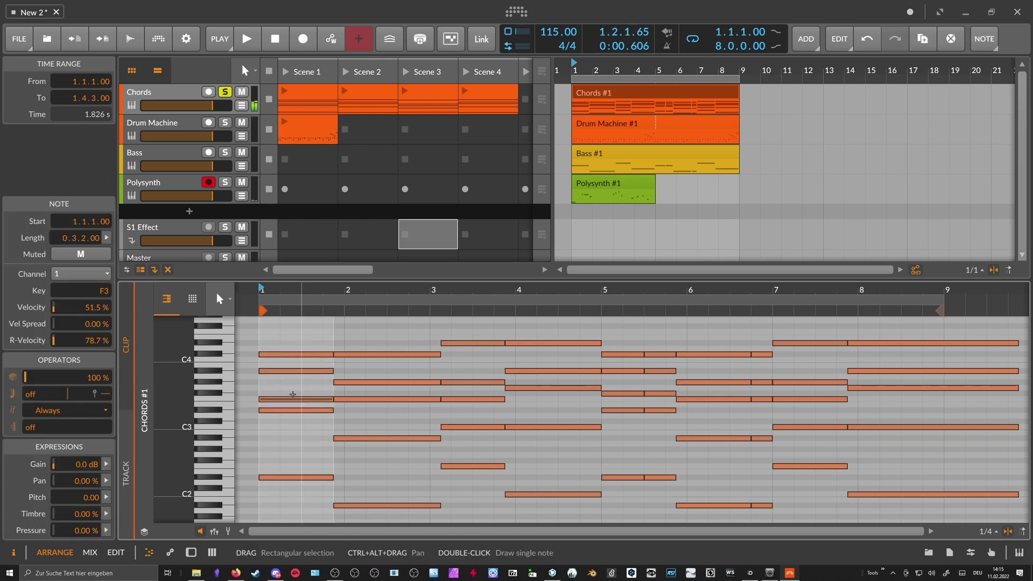
key("space")
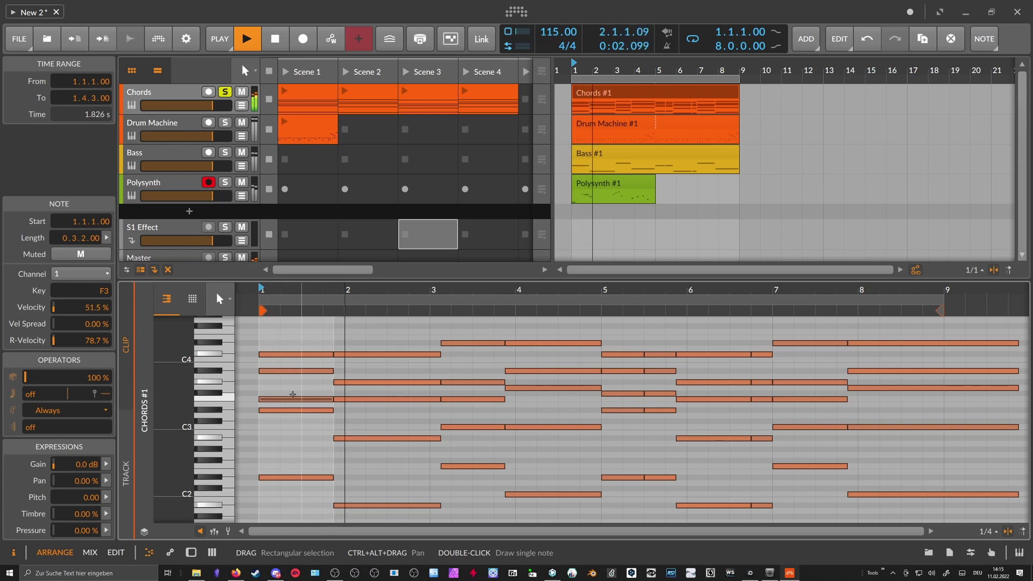
key("space")
key("Up")
key("Up")
key("Up")
key("space")
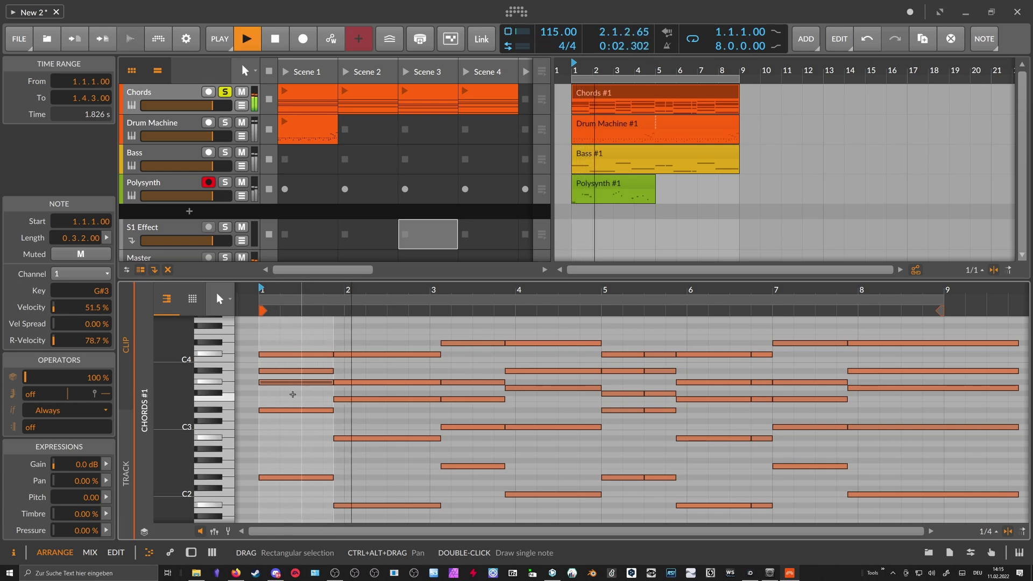
key("space")
key("Down")
key("Down")
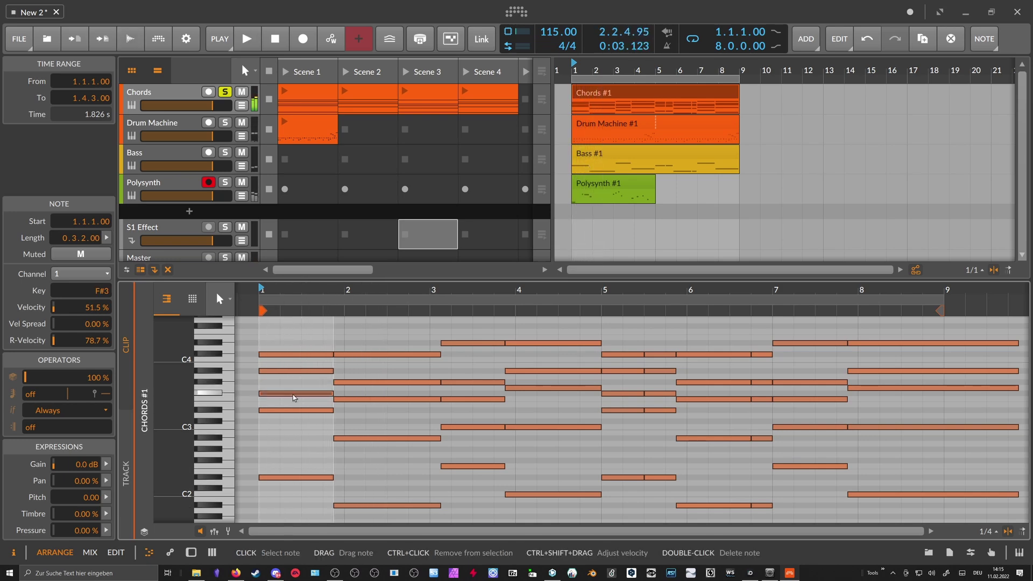
key("space")
key("space")
Shorten the five notes of the Chords clip's final chord to end at bar 9
left_click_drag(411, 292, 388, 278)
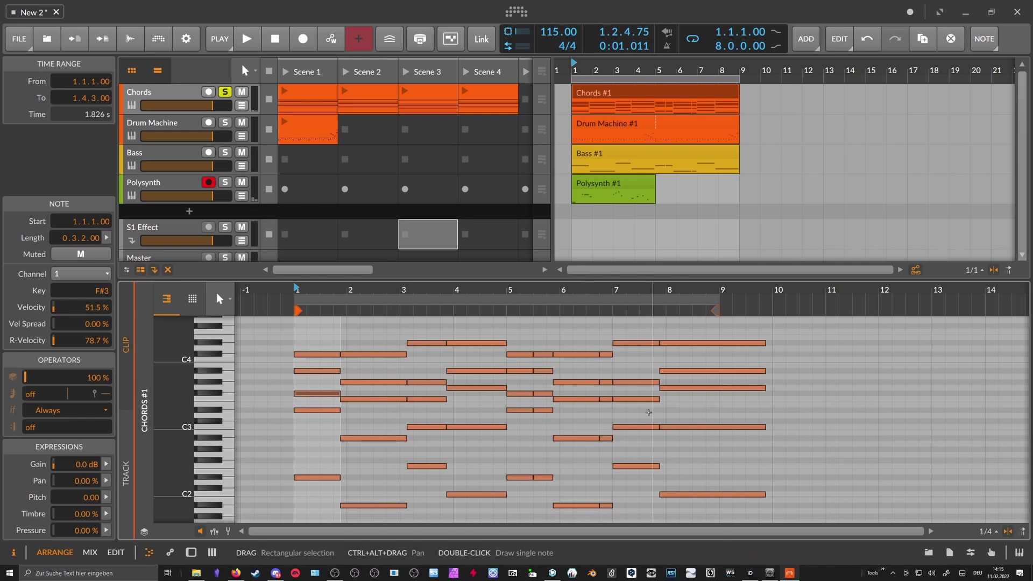
left_click_drag(740, 328, 725, 496)
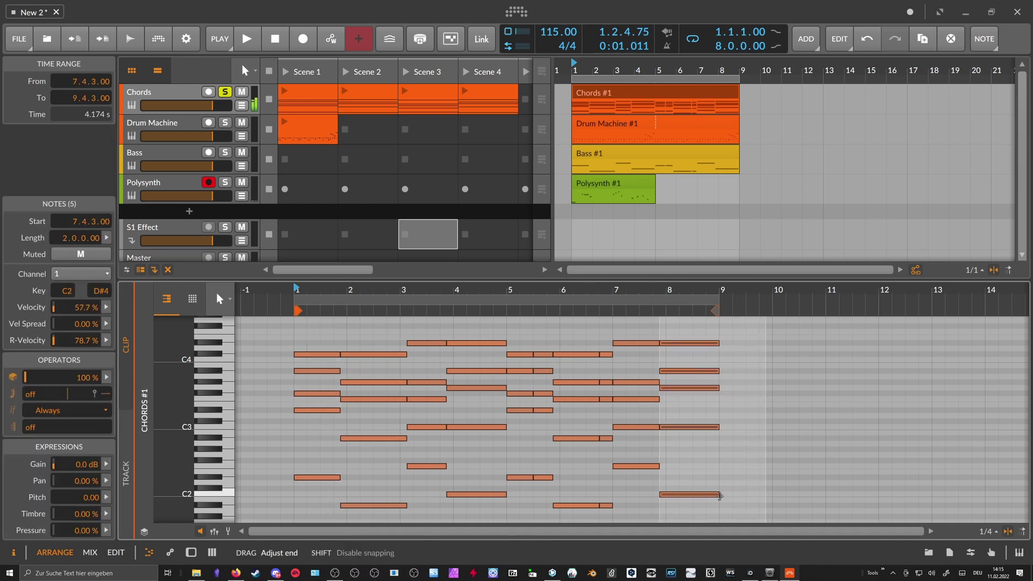
left_click(731, 486)
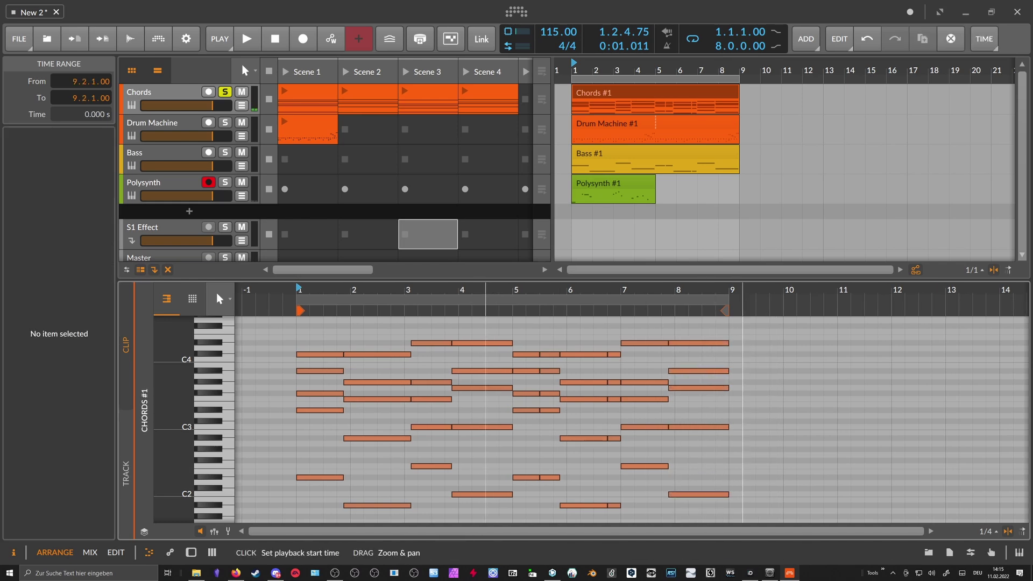
Play the arrangement from bar 1, solo Polysynth together with Chords, and clear the solos to hear all tracks
left_click_drag(486, 291, 494, 289)
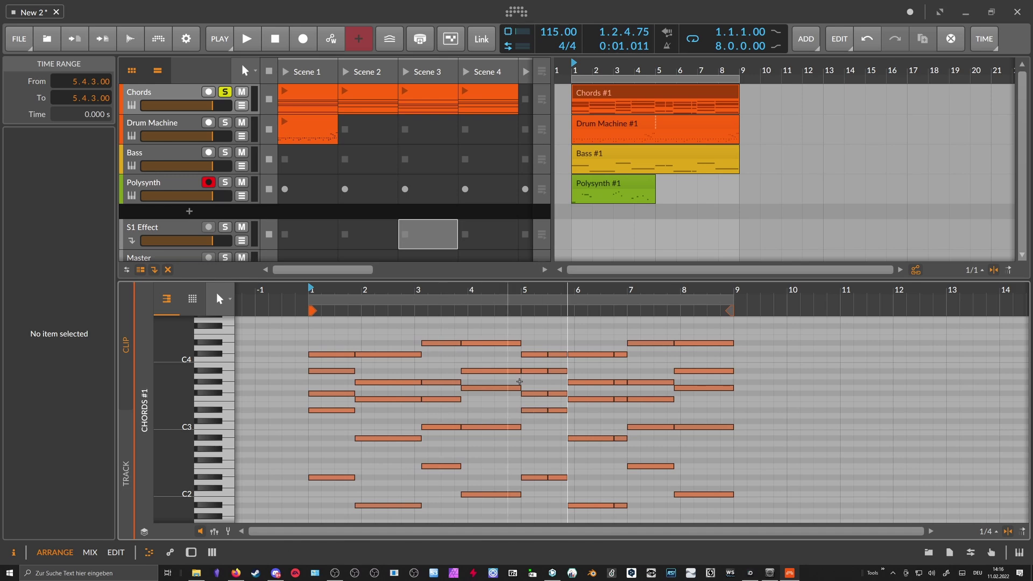
left_click(398, 299)
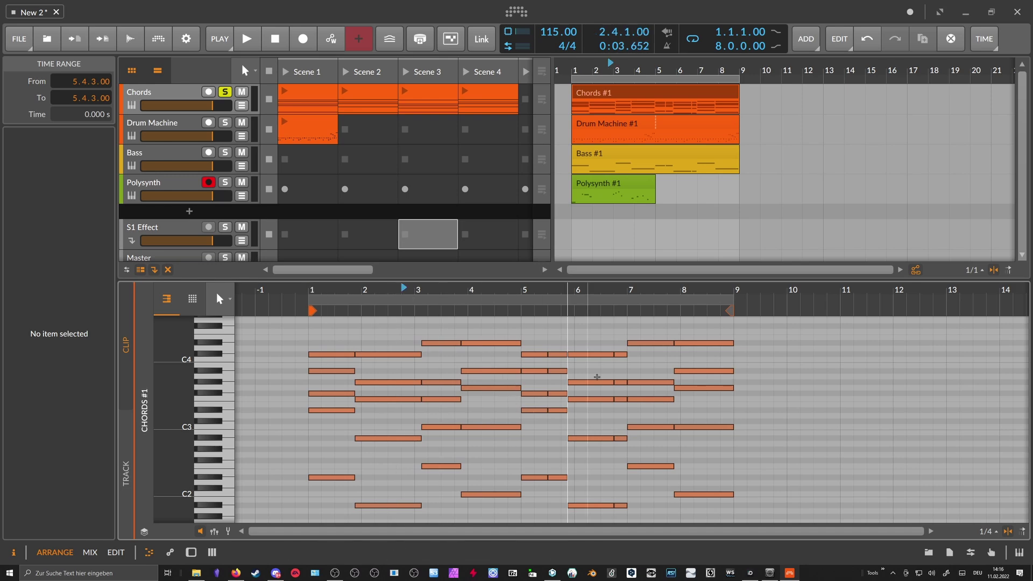
left_click(313, 299)
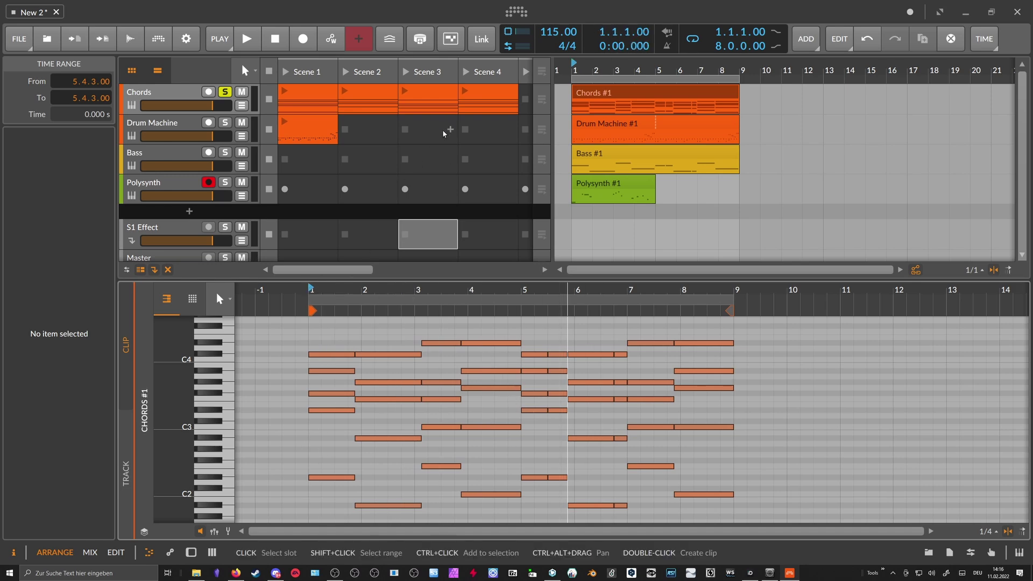
key("space")
left_click(225, 182)
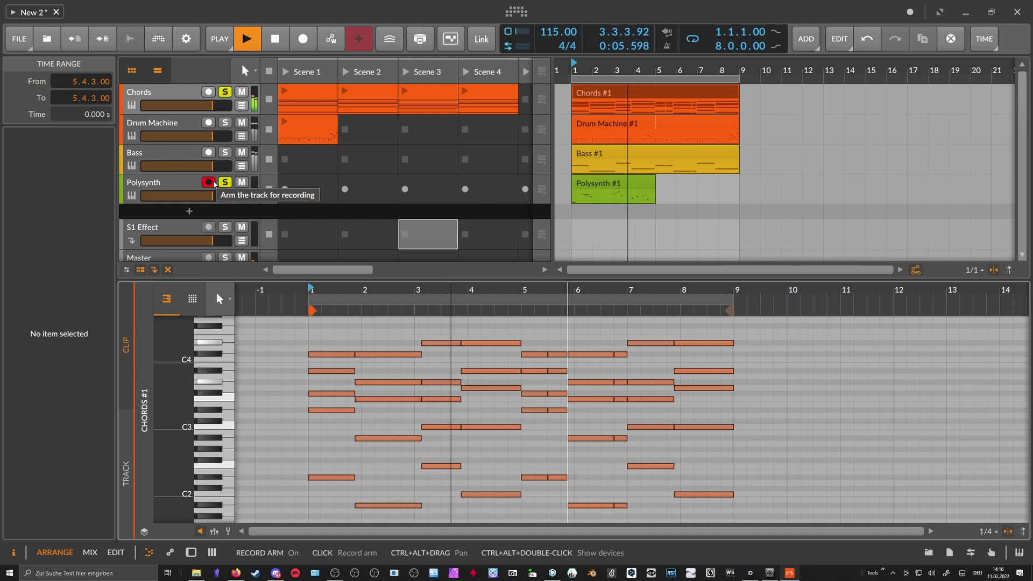
left_click(225, 183)
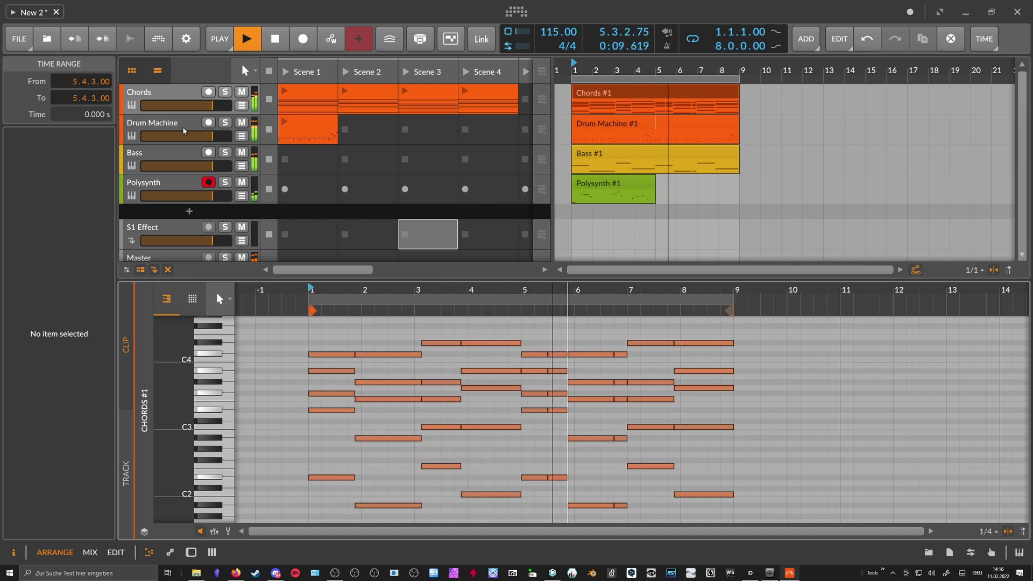
In the Bass track's Arpeggiator, transpose step 7 by +12 st and step 8 by a smaller upward interval, and audition the pattern
left_click(182, 154)
key("d")
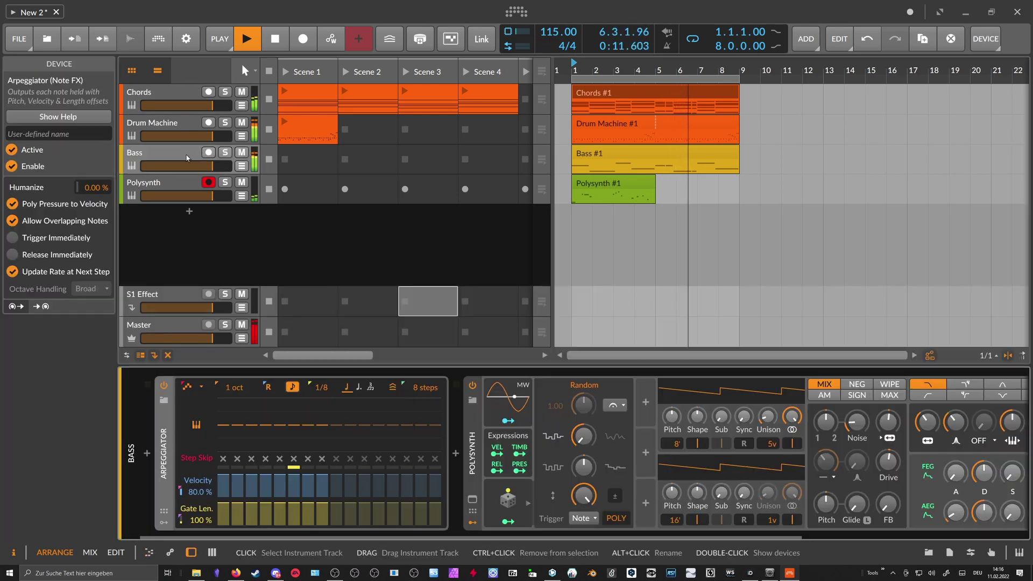
key("space")
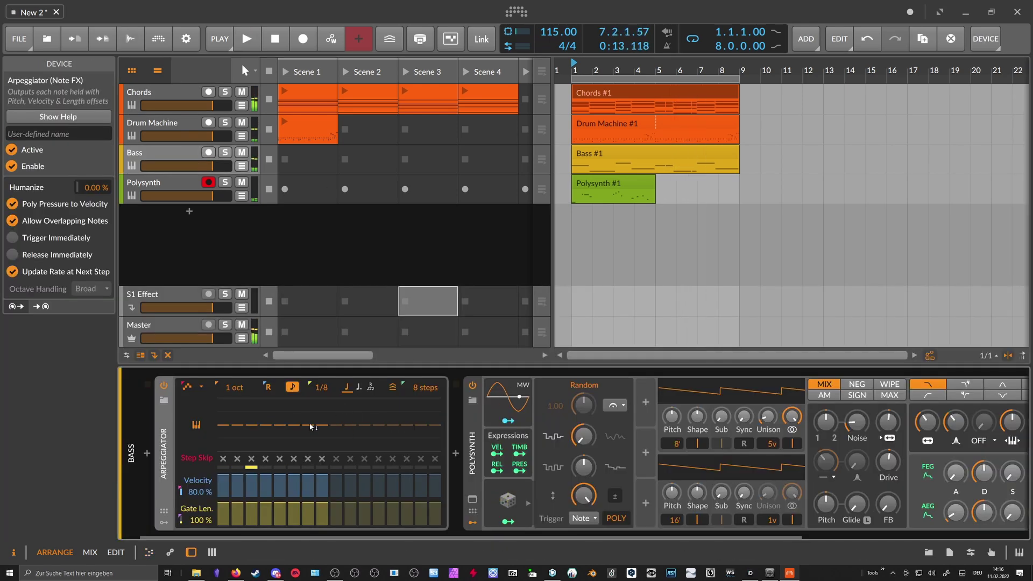
left_click_drag(321, 425, 308, 416)
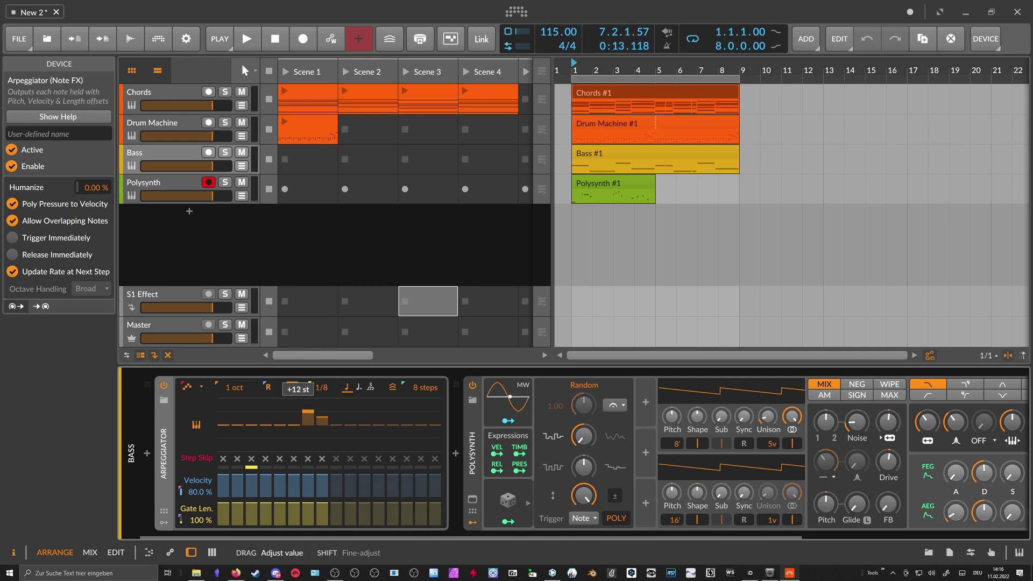
key("space")
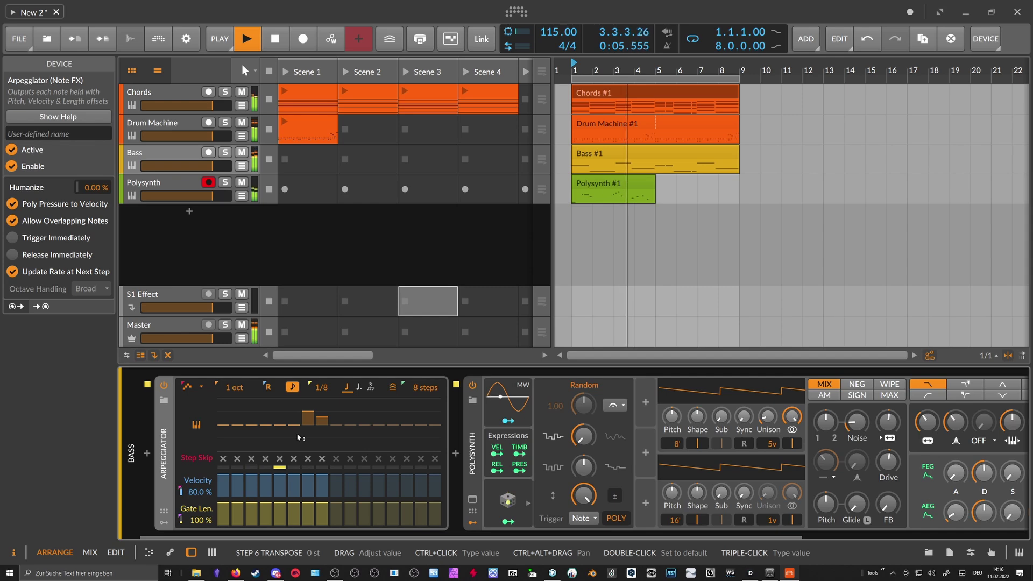
On the Bass track's Polysynth, set the filter envelope decay to about 58.8 % and the oscillator 1/2 mix to about 27.7 %
left_click_drag(429, 536, 598, 537)
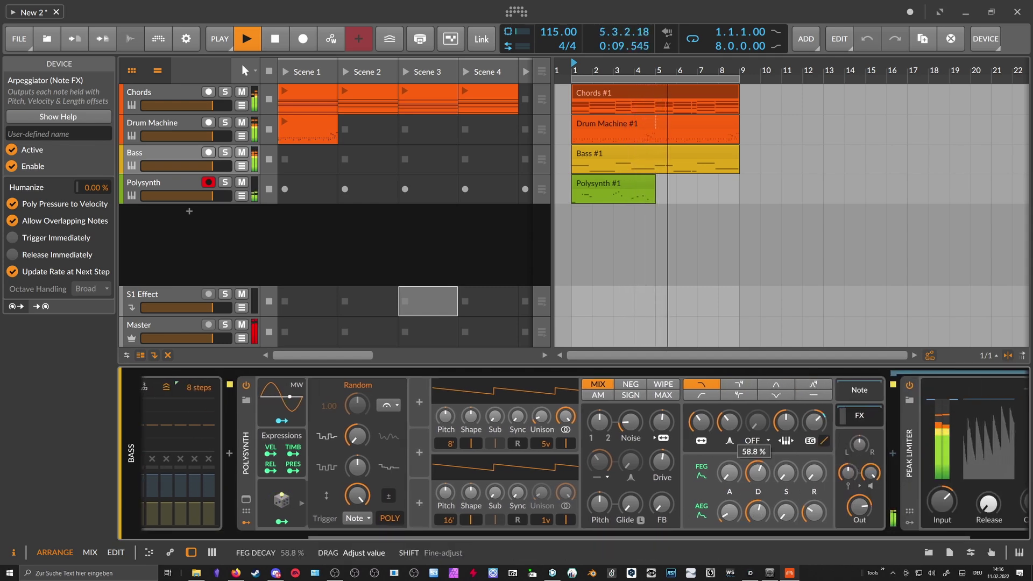
left_click_drag(631, 422, 630, 426)
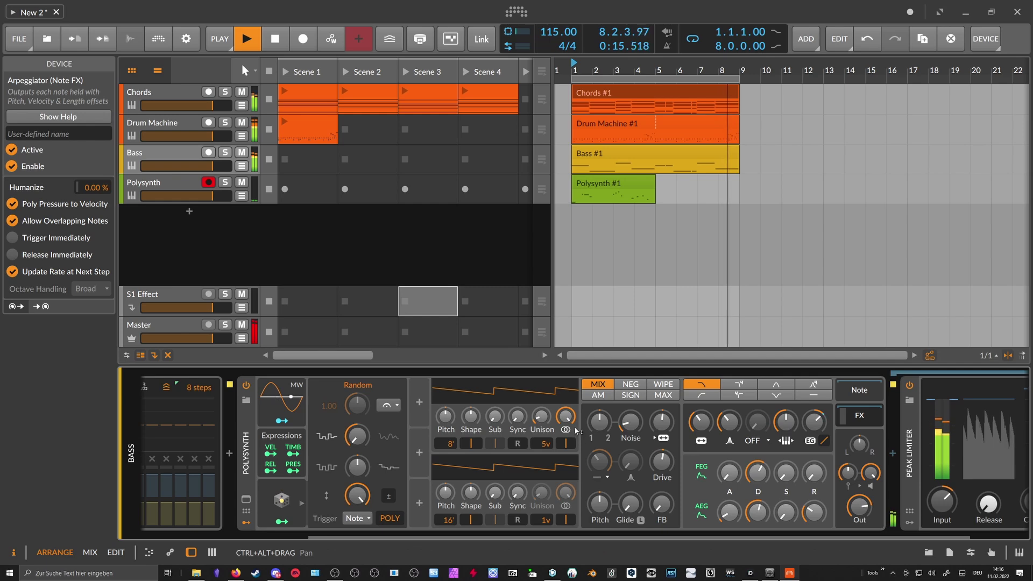
left_click_drag(599, 422, 600, 426)
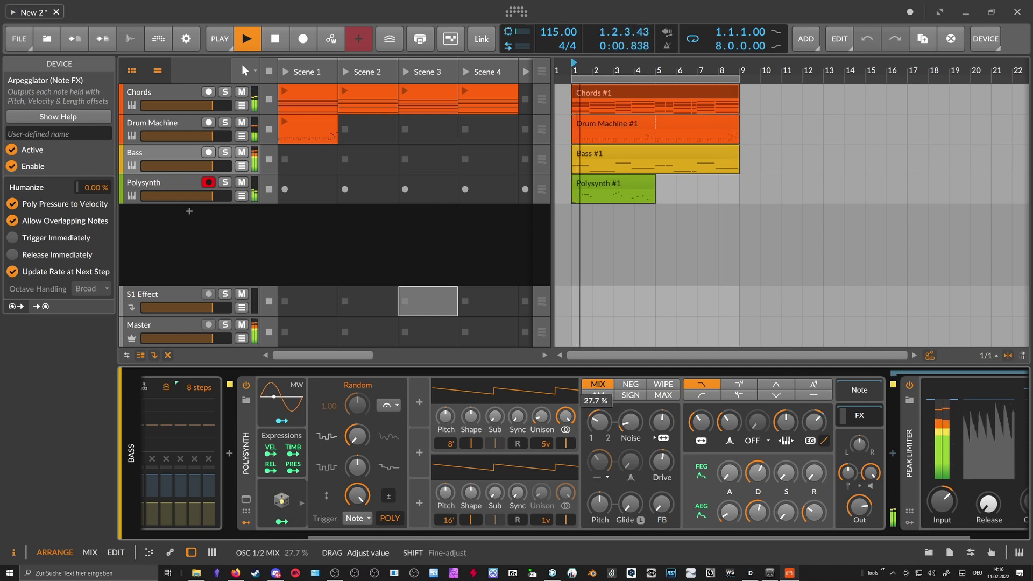
Adjust the bass Polysynth's oscillator mix and insert an EQ+ between the Polysynth and the Peak Limiter
left_click_drag(600, 422, 599, 420)
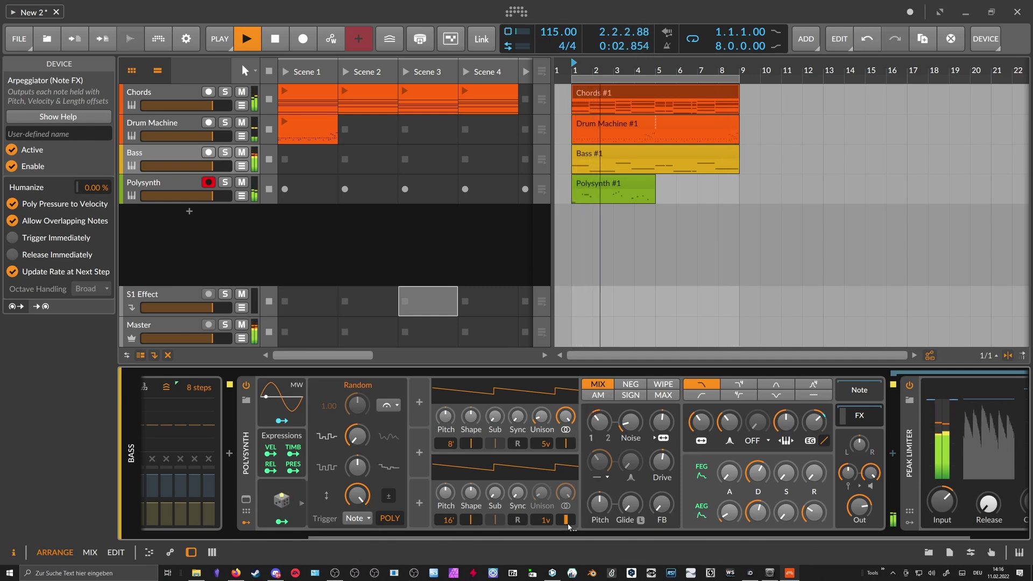
left_click_drag(643, 537, 705, 536)
key("space")
left_click(814, 456)
type("eq")
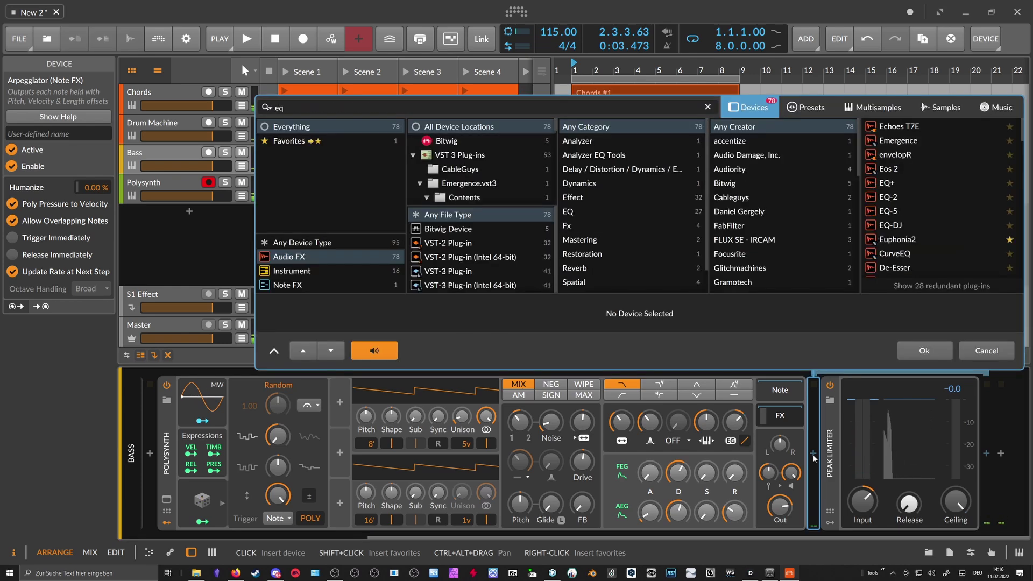
key("Return")
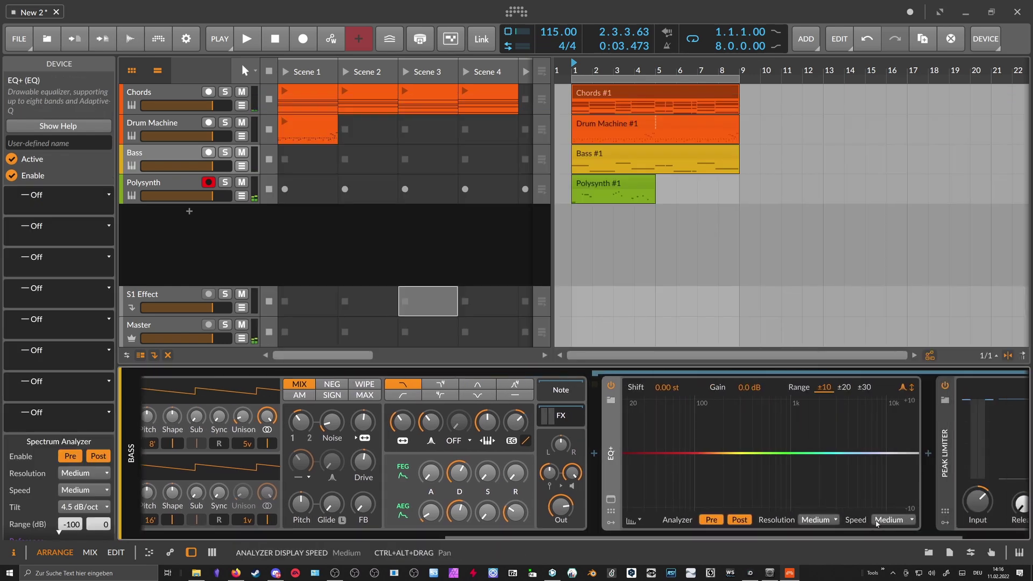
Add a Bell boost to the bass EQ+ at about 66.8 Hz and +3.1 dB while listening to playback
key("space")
left_click(664, 434)
left_click_drag(664, 434, 678, 437)
key("space")
Try different oscillator 1/2 mix settings on the bass Polysynth during playback and set the mix to 76.3 %
left_click_drag(301, 422, 301, 450)
key("space")
key("space")
key("space")
key("space")
left_click_drag(454, 536, 363, 536)
left_click_drag(455, 425, 454, 387)
key("space")
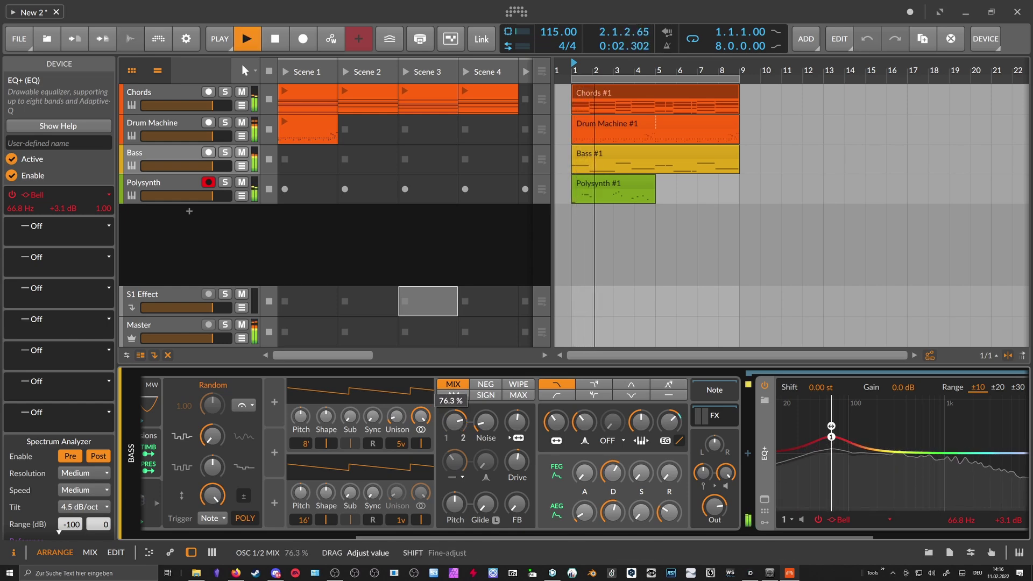
Reshape the bass EQ's low Bell to 51.3 Hz, +2.8 dB, Q 0.40, and add a Bell cut at 510 Hz, −3.1 dB
left_click_drag(835, 438, 820, 436)
left_click_drag(648, 533, 789, 532)
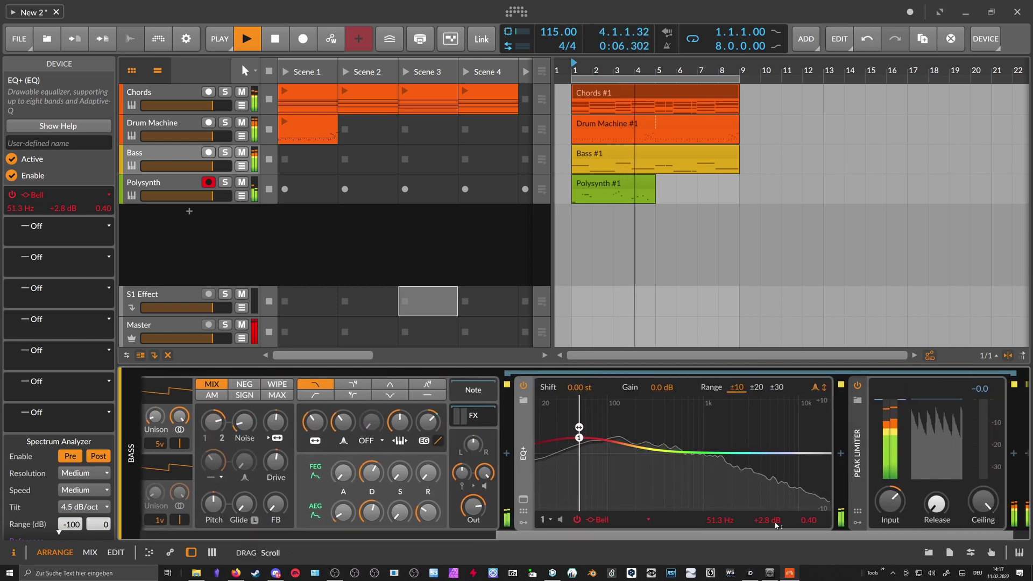
left_click_drag(674, 453, 675, 470)
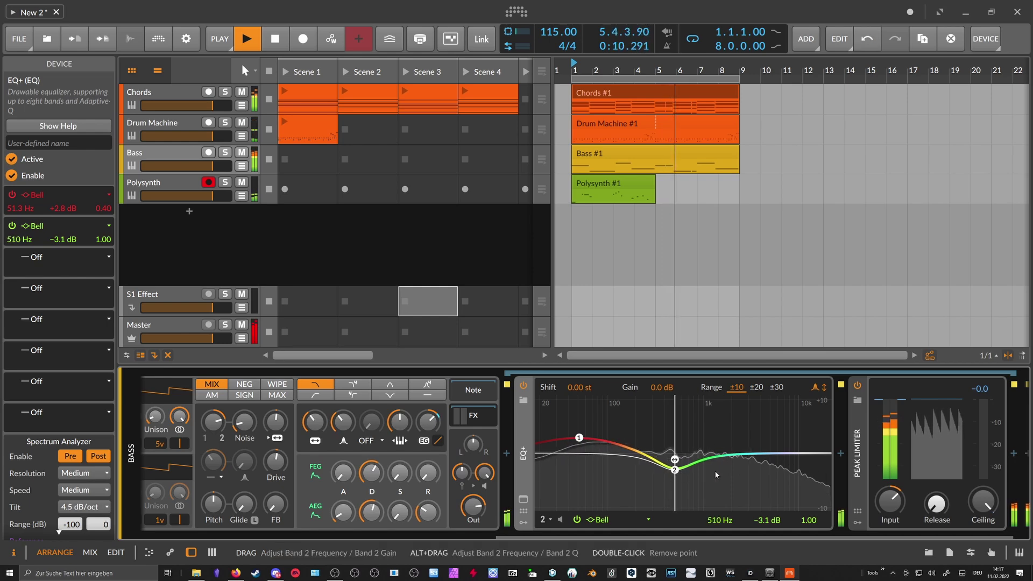
Fine-tune the input gain of the bass track's Peak Limiter and stop playback
left_click_drag(890, 502, 890, 499)
key("space")
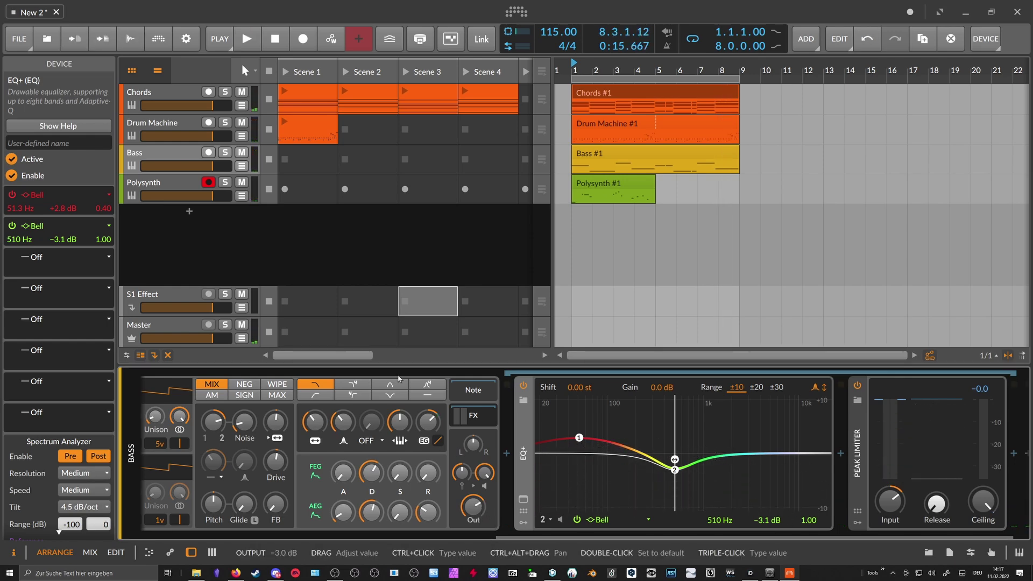
Rename the Polysynth track as Lead and place the Bass track directly above it
left_click_drag(173, 184, 172, 148)
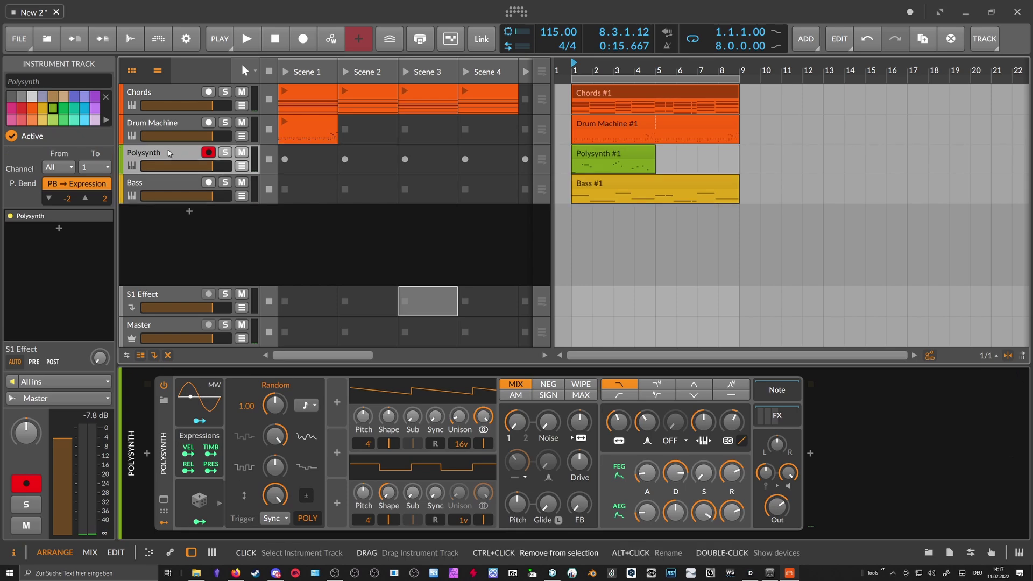
double_click(168, 152)
type("Lead")
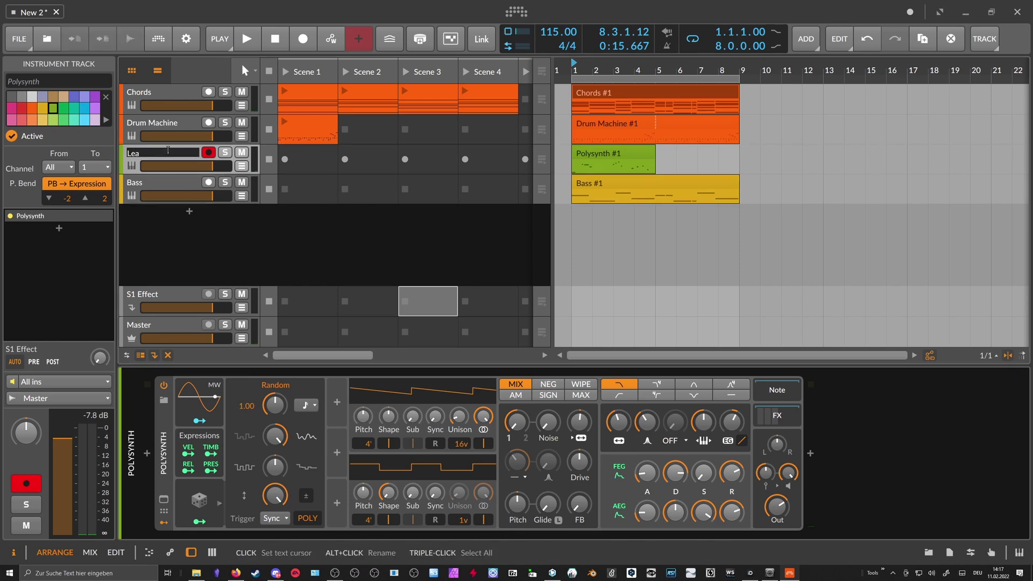
key("Return")
left_click_drag(162, 186, 154, 152)
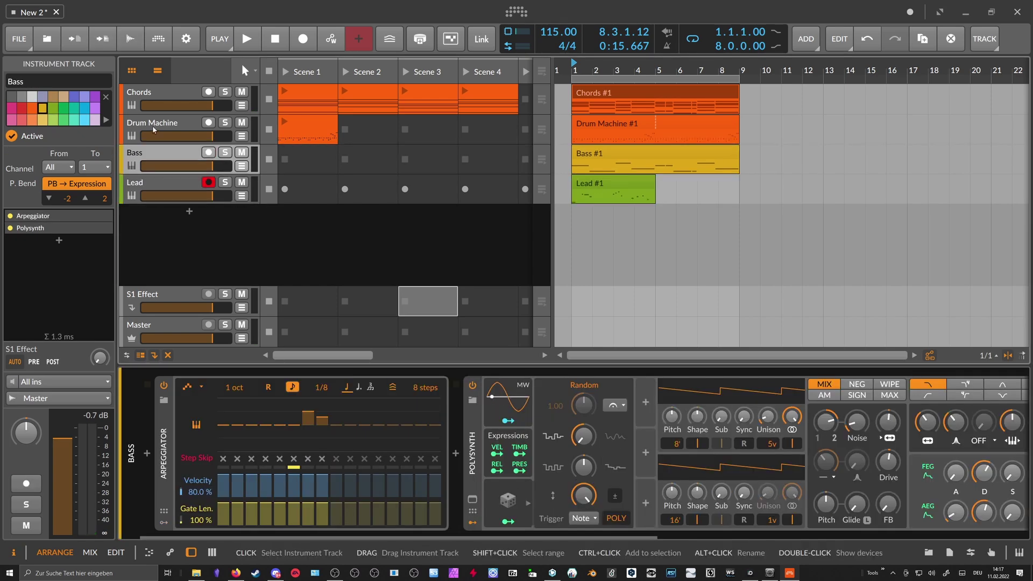
Check the Drum Machine and Chords tracks and disarm the Lead track for recording
left_click(153, 124)
left_click(148, 93)
left_click(160, 124)
left_click(210, 184)
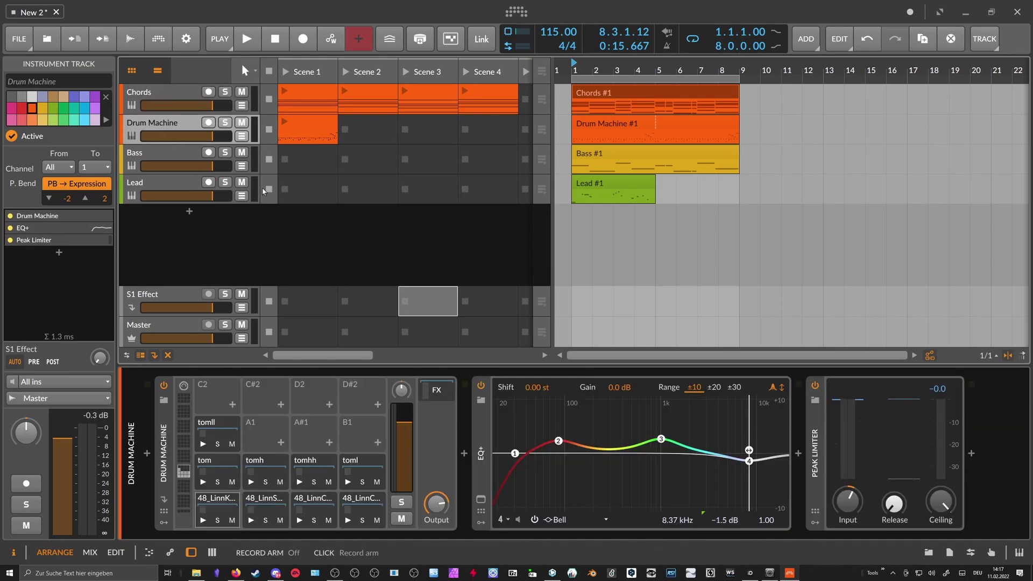
Shorten the loop region to the four bars starting at bar 5 and set the playback start to bar 5
left_click_drag(610, 66, 610, 71)
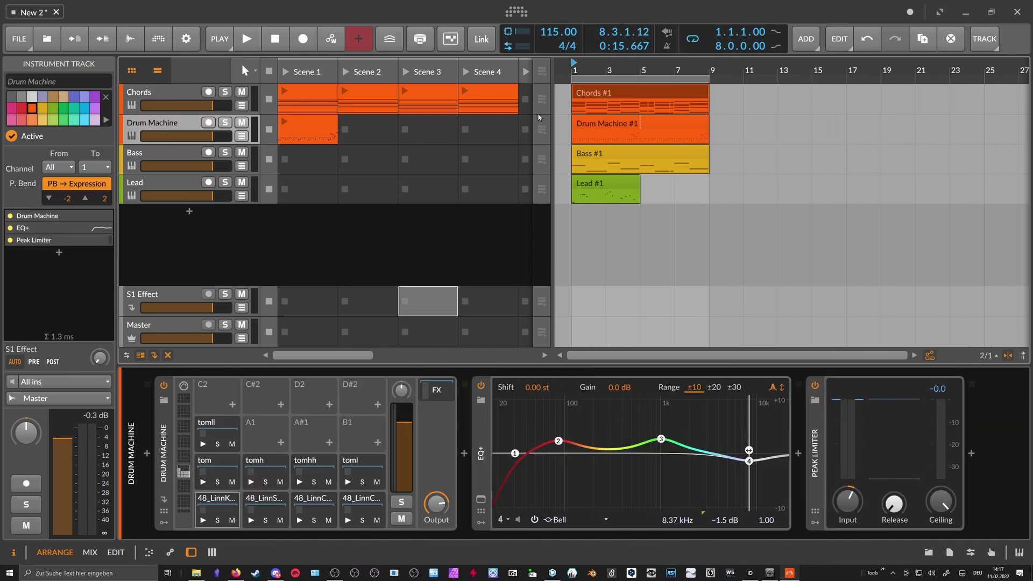
left_click(606, 69)
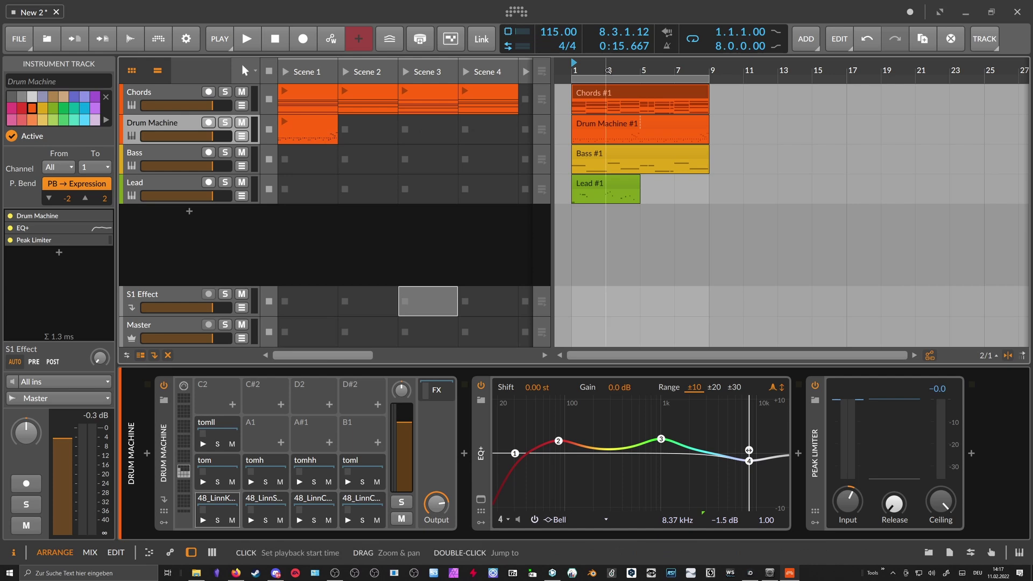
left_click(183, 188)
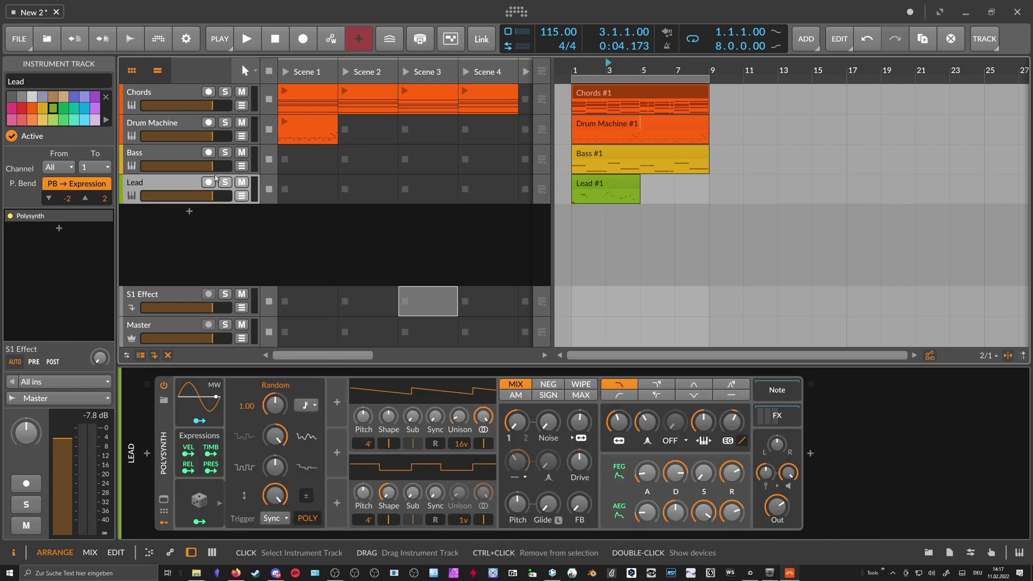
left_click_drag(572, 79, 640, 76)
left_click(640, 76)
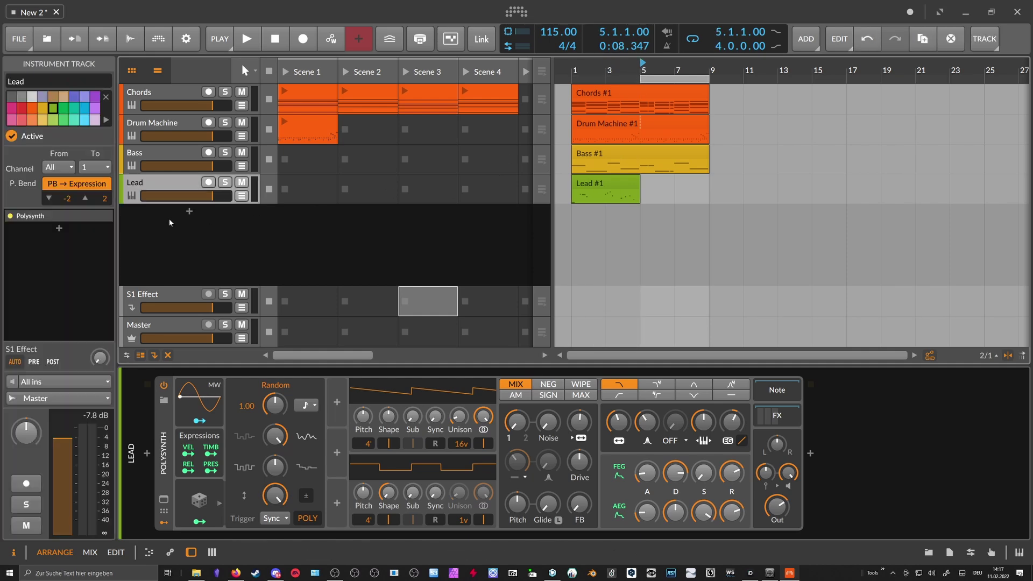
Add a new instrument track and load the Reaktor-Silverwood-Sax preset, found by searching the presets for "sax"
double_click(169, 219)
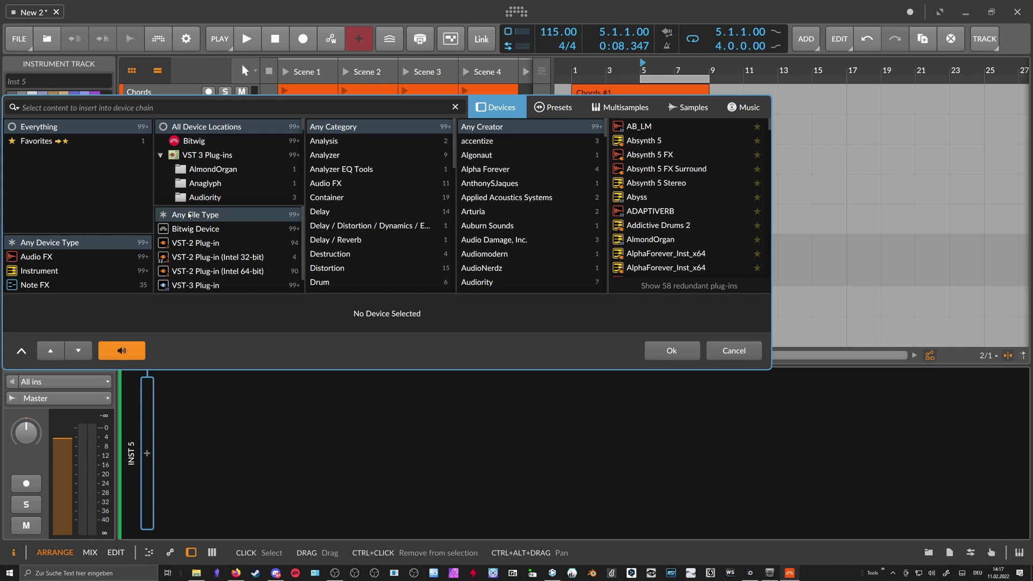
type("sax")
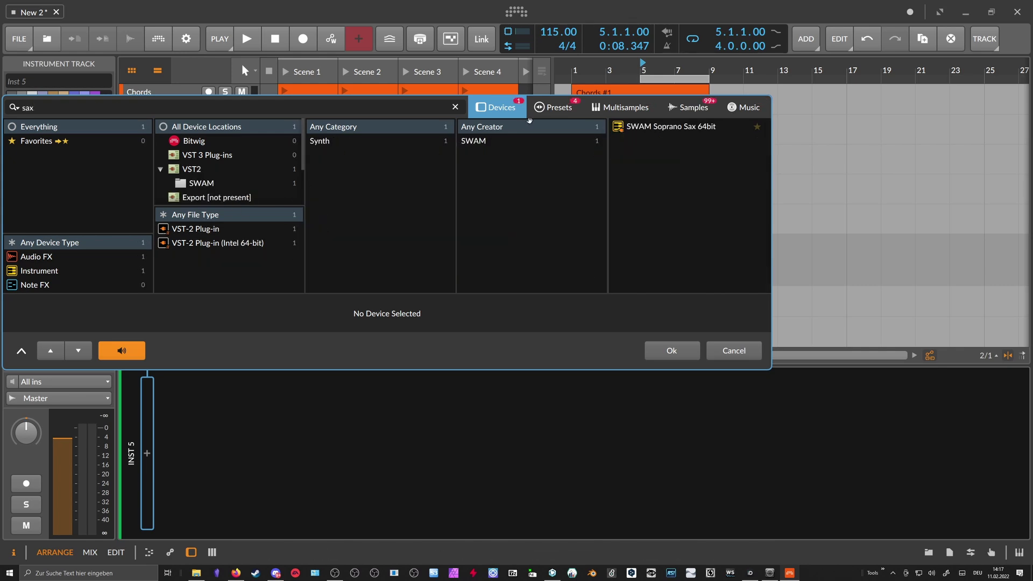
left_click(543, 110)
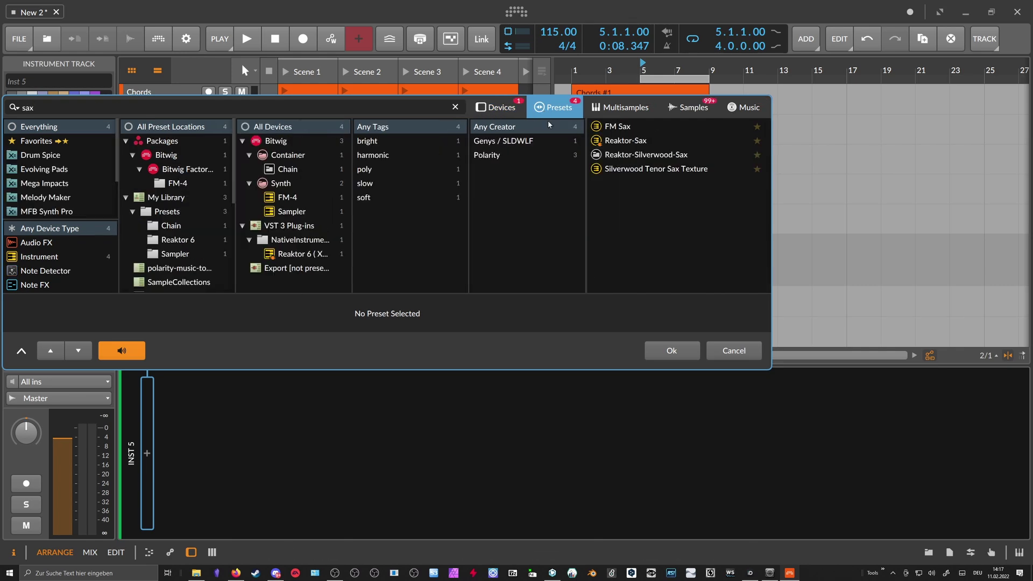
double_click(636, 159)
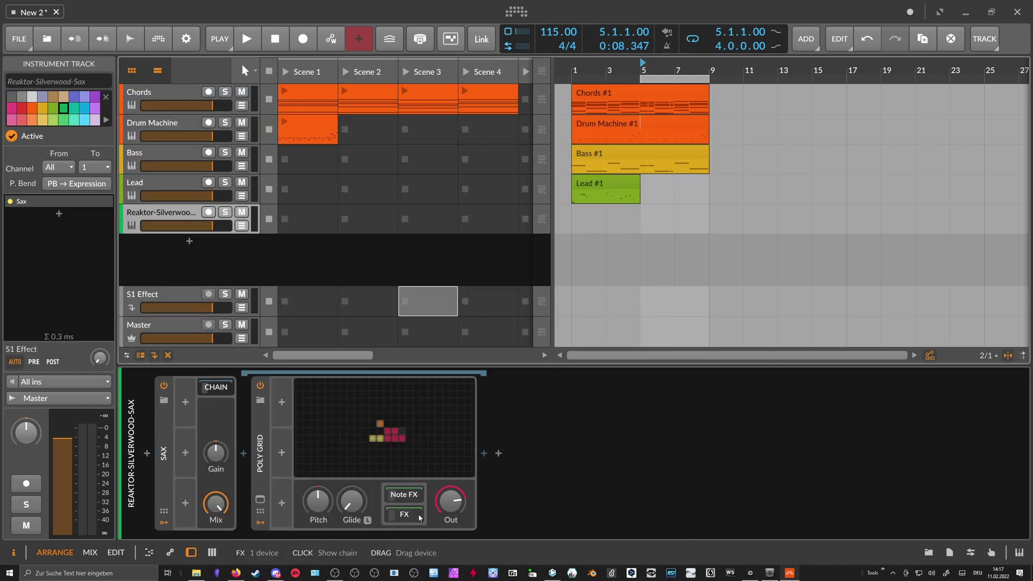
Review the sax preset's Reaktor interface, Poly Grid patch and Note FX chain, and arm its track for recording
left_click(500, 499)
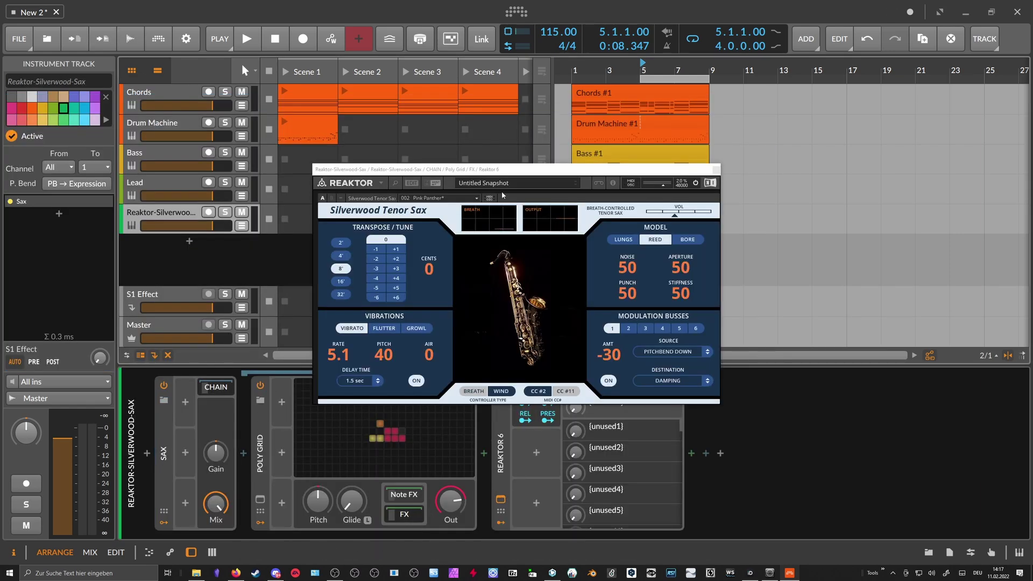
left_click_drag(488, 168, 626, 87)
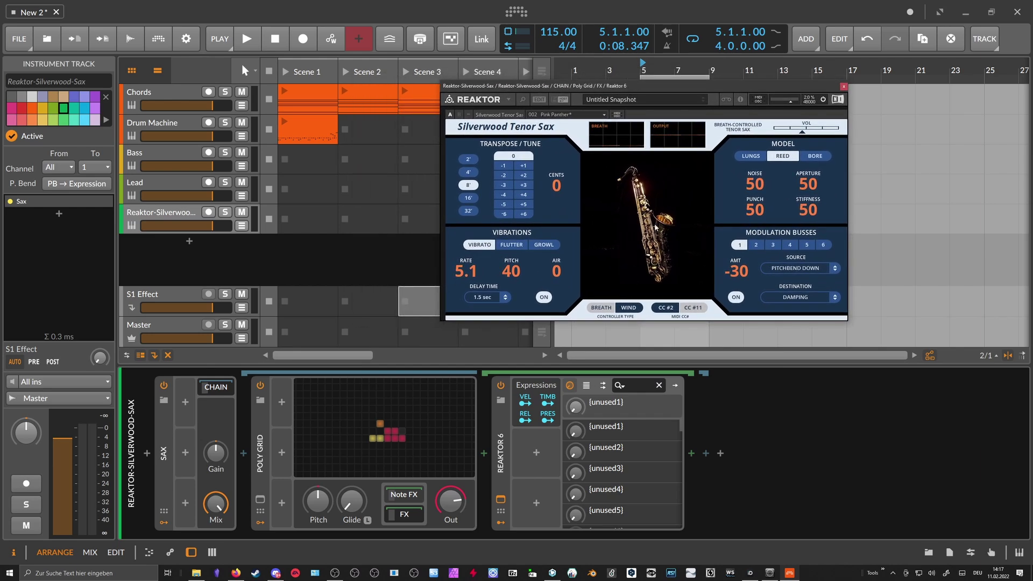
left_click(427, 458)
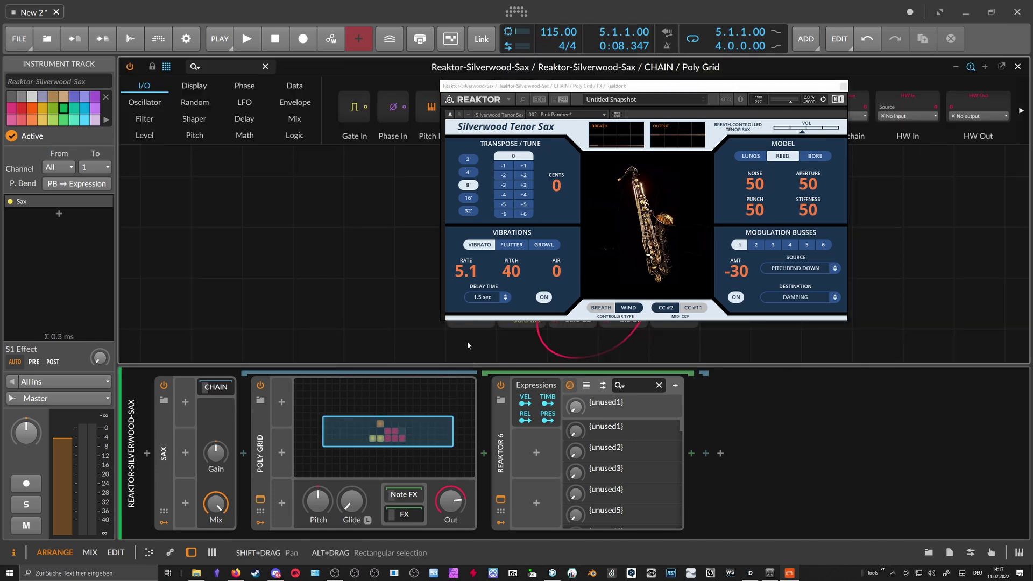
left_click_drag(703, 86, 656, 202)
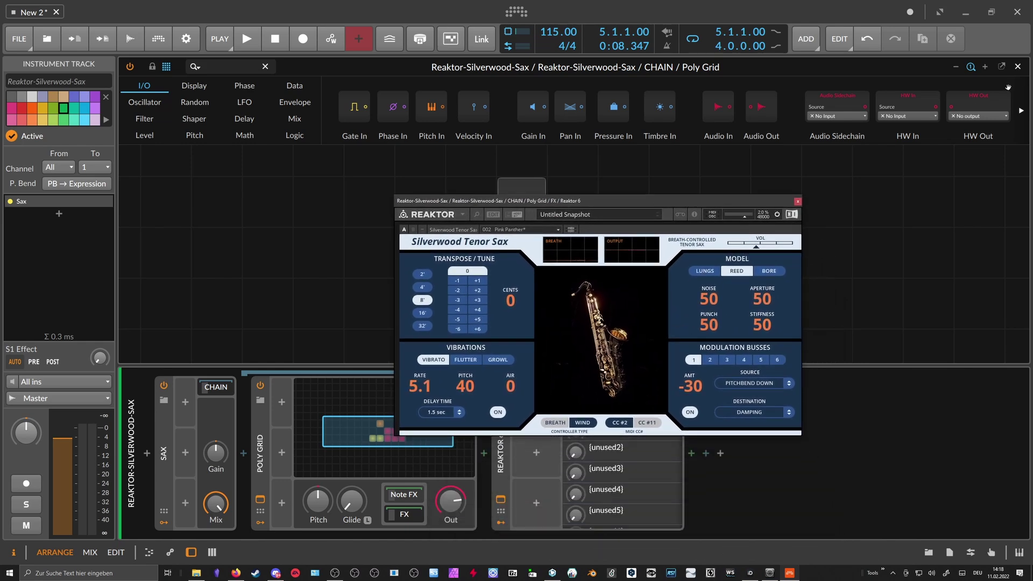
left_click(1017, 66)
left_click_drag(566, 201, 644, 118)
left_click(418, 494)
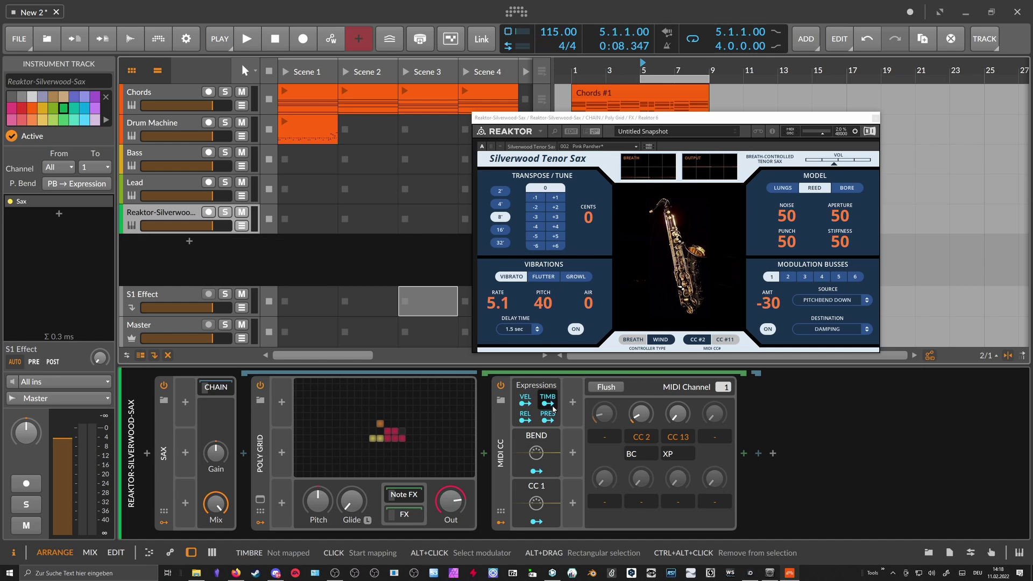
left_click(210, 214)
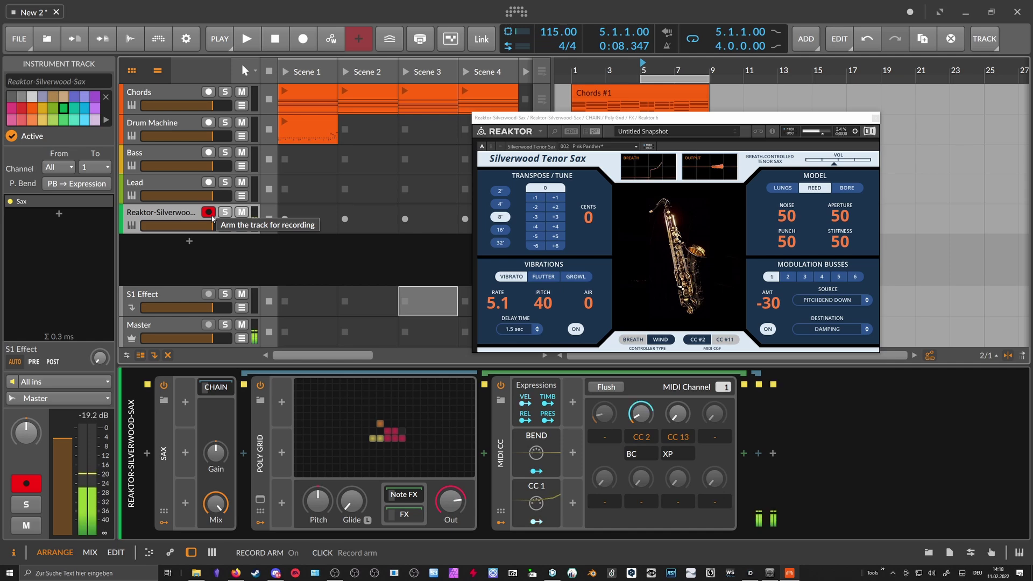
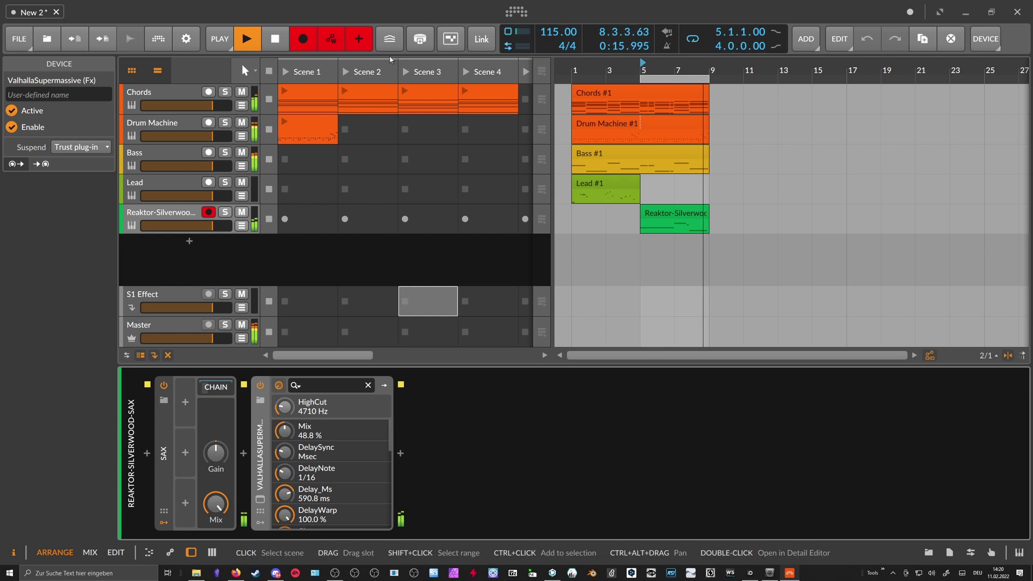
Stop the recording and move the four-bar loop region so that it starts at bar 9
key("space")
left_click(655, 82)
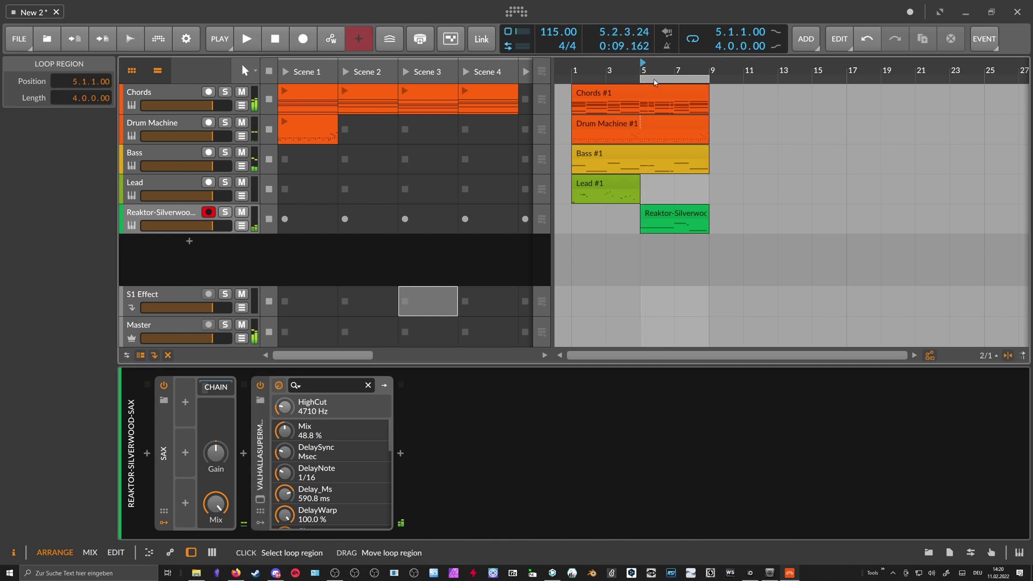
left_click(654, 225)
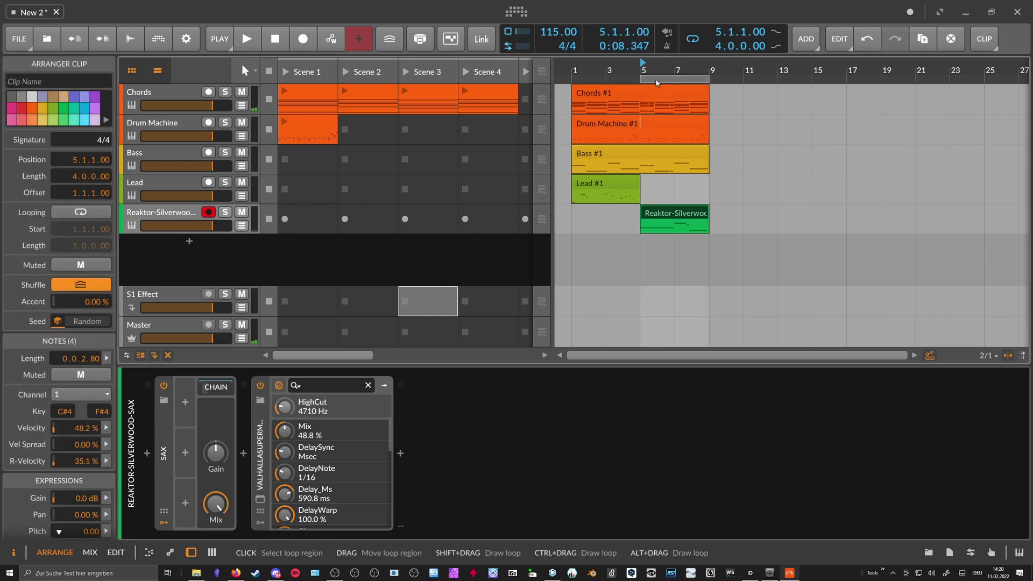
left_click_drag(656, 82, 727, 82)
Loop the Chords and Drum Machine clips out to bar 13 and duplicate the Bass clip at bar 9
left_click(694, 91)
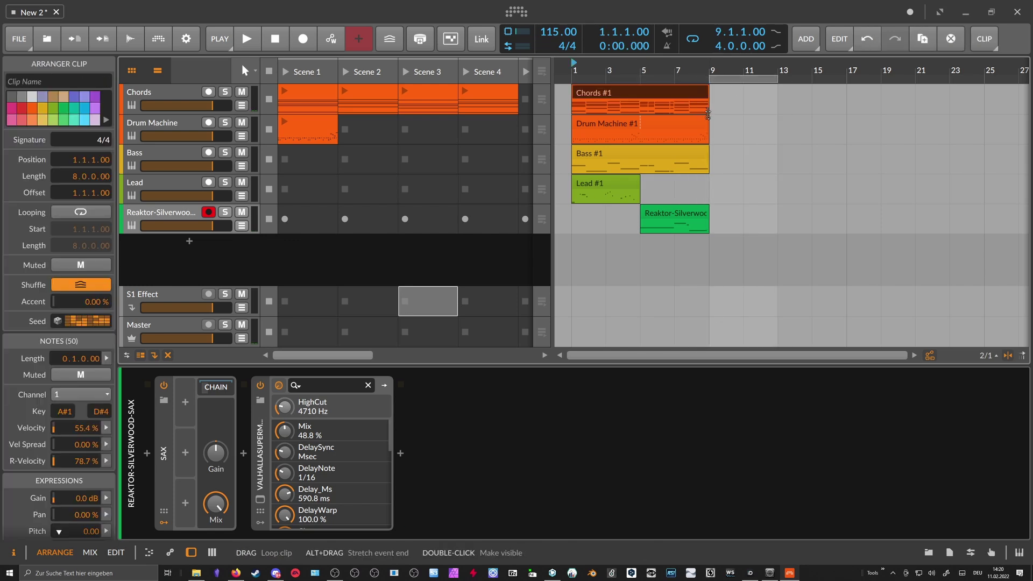
left_click_drag(775, 113, 776, 113)
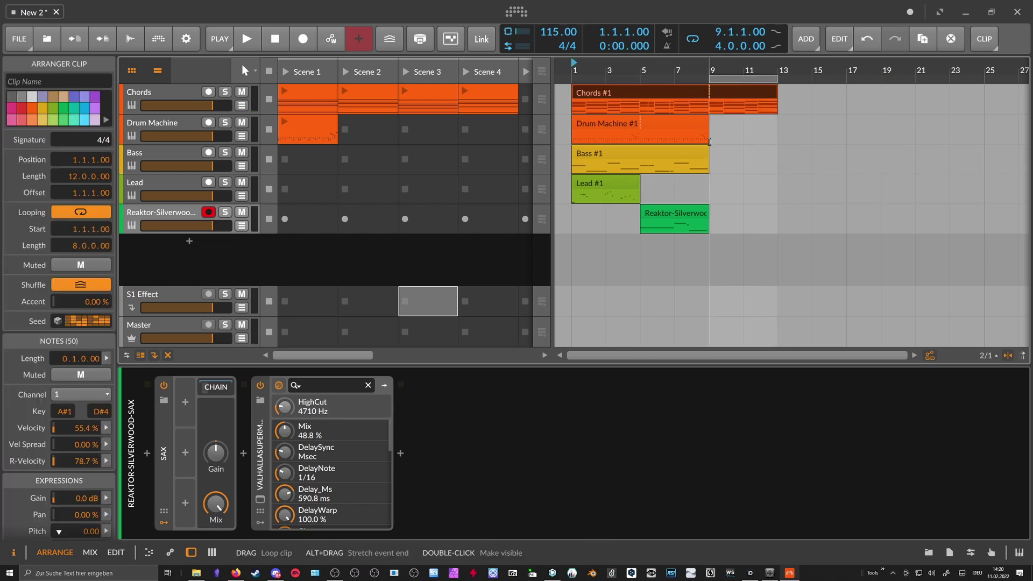
left_click_drag(708, 142, 765, 144)
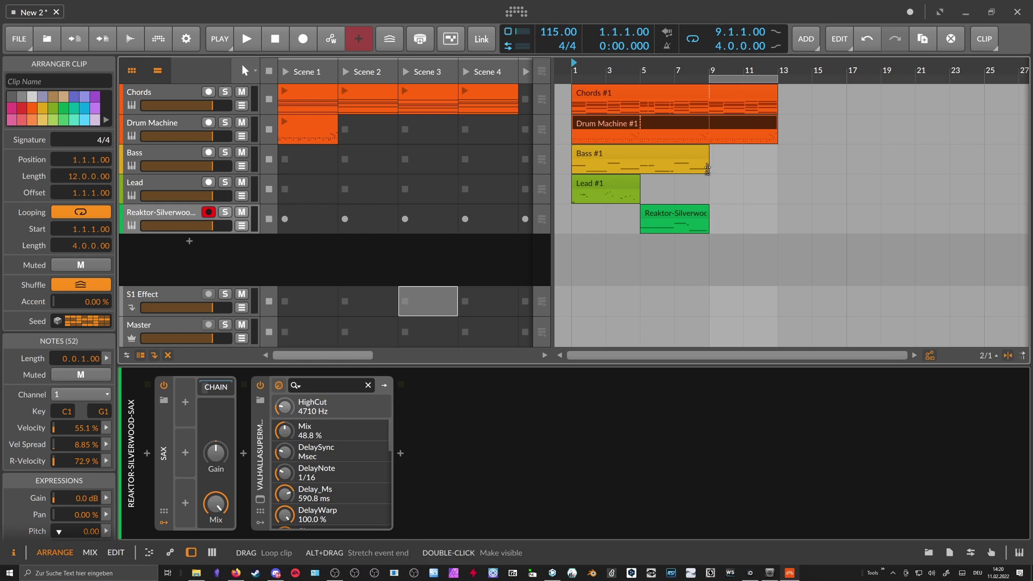
left_click(673, 151)
key("ctrl+d")
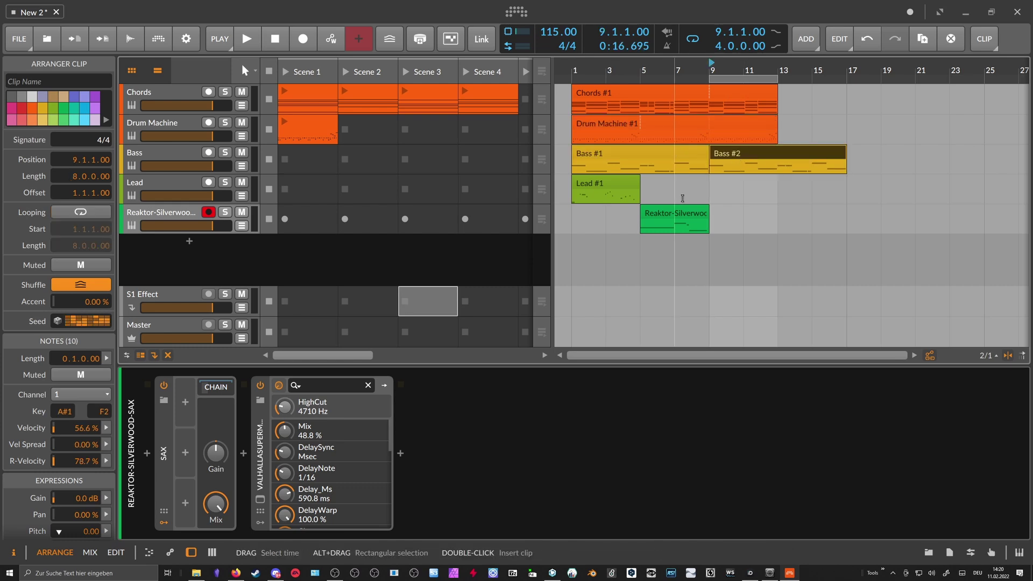
Split the extended Chords clip at bar 9 and select its second part
left_click(720, 94)
key("4")
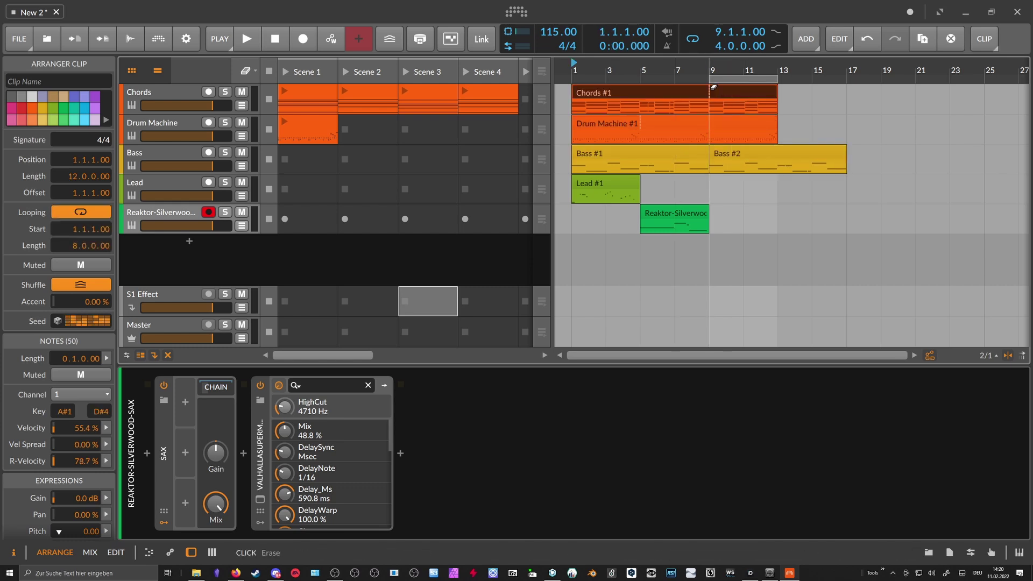
left_click(711, 109)
key("1")
left_click(729, 95)
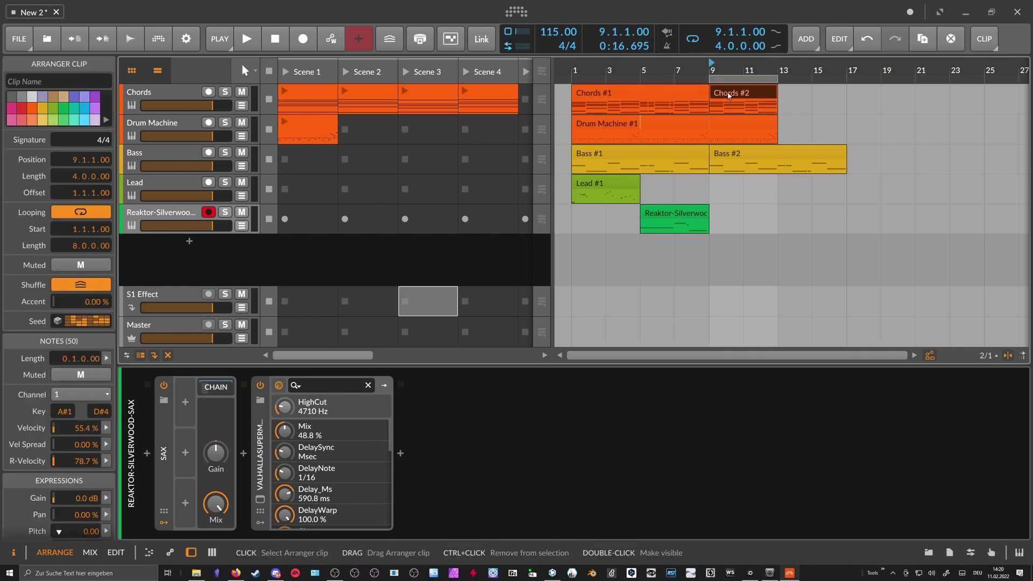
Copy the second Chords clip to a new track below the sax track at bar 9 and select that track
left_click_drag(737, 97, 745, 248)
left_click(173, 243)
left_click(174, 447)
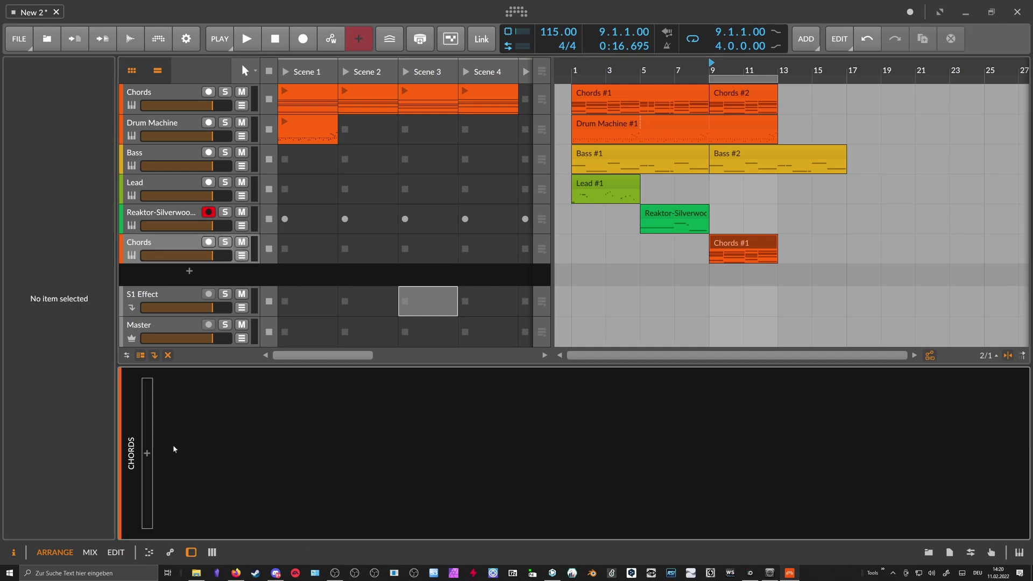
Add the Polysynth instrument to the new Chords track and audition its clip soloed
left_click(147, 453)
type("poly")
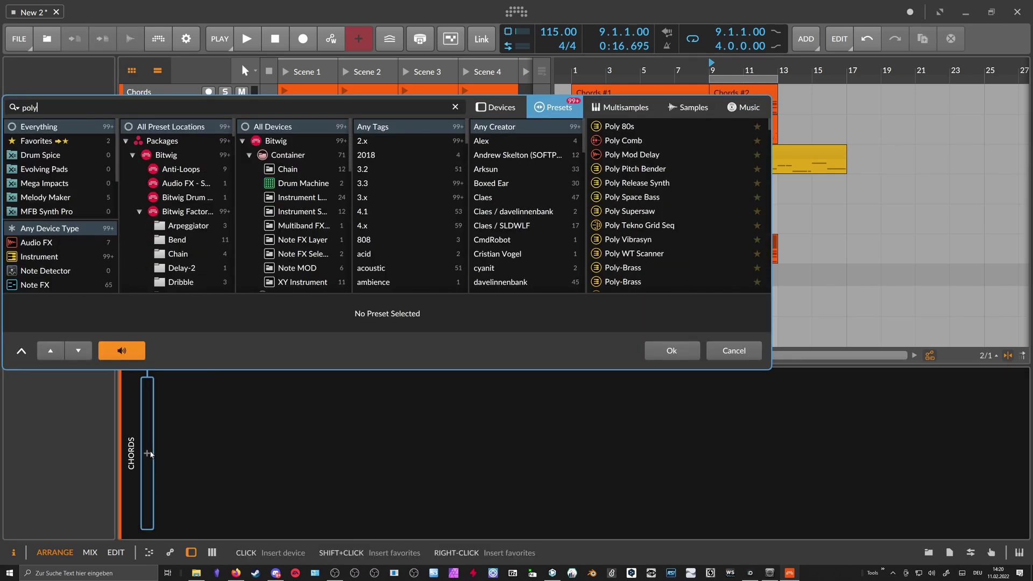
left_click(500, 111)
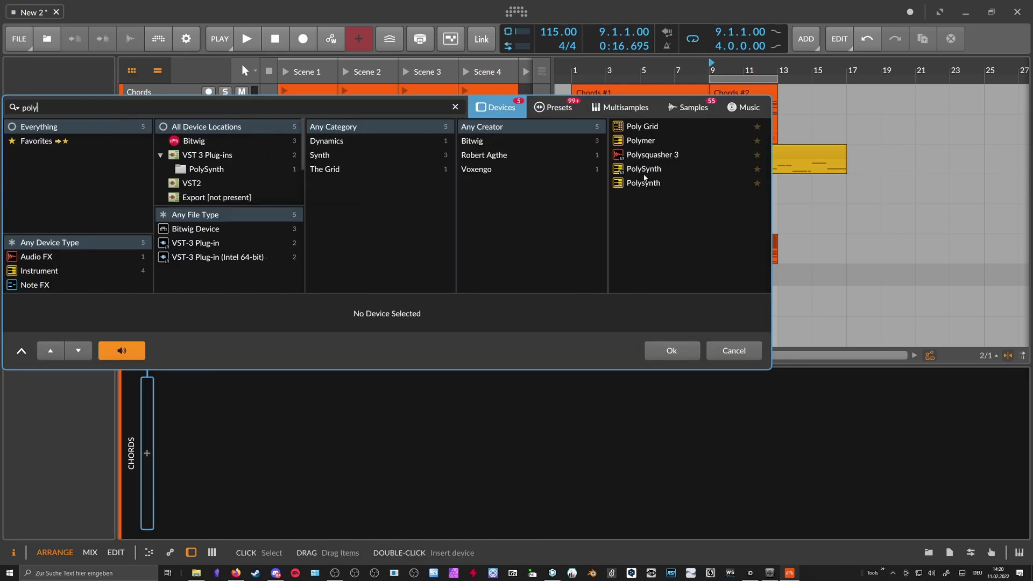
double_click(644, 182)
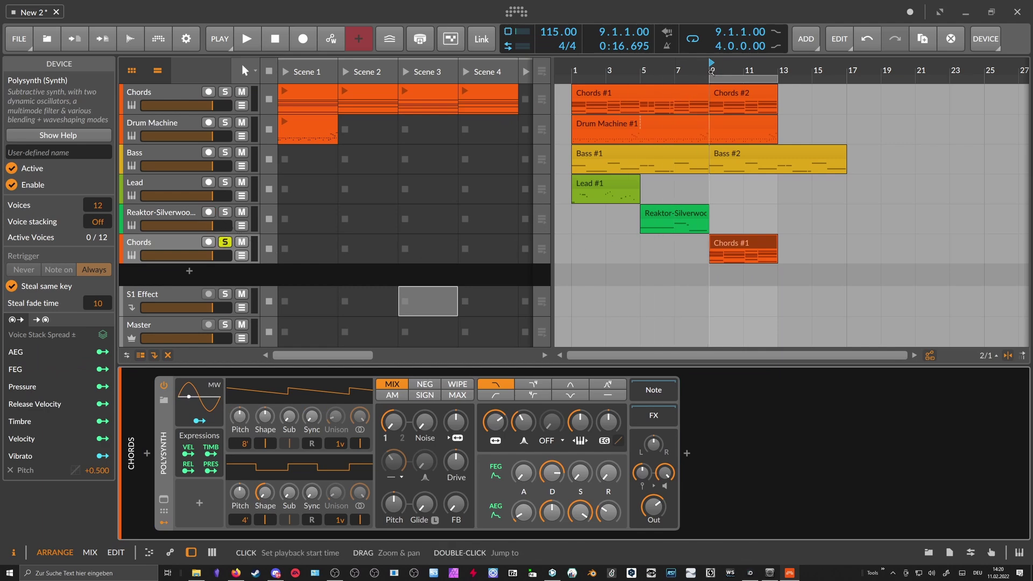
left_click(736, 245)
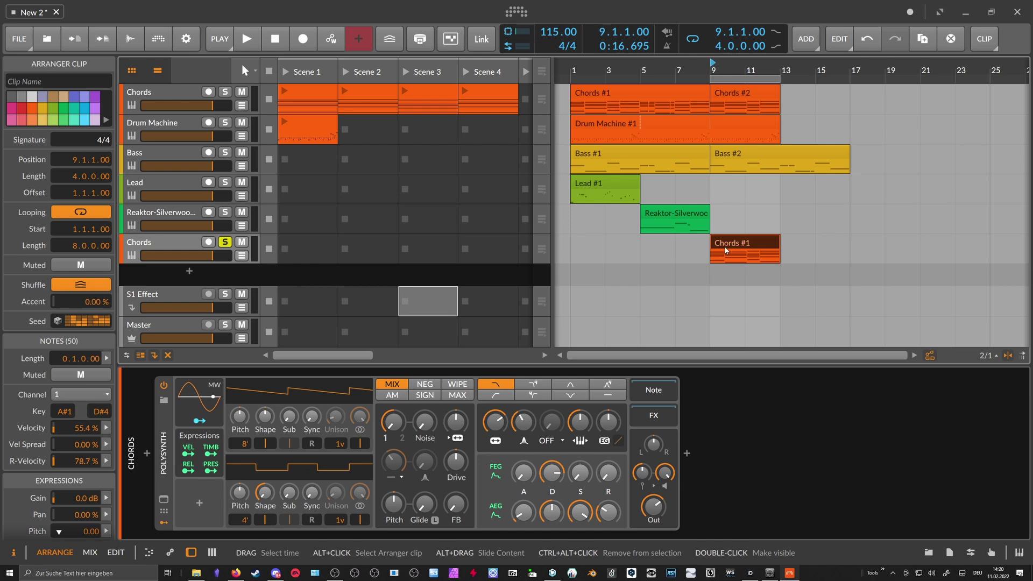
key("space")
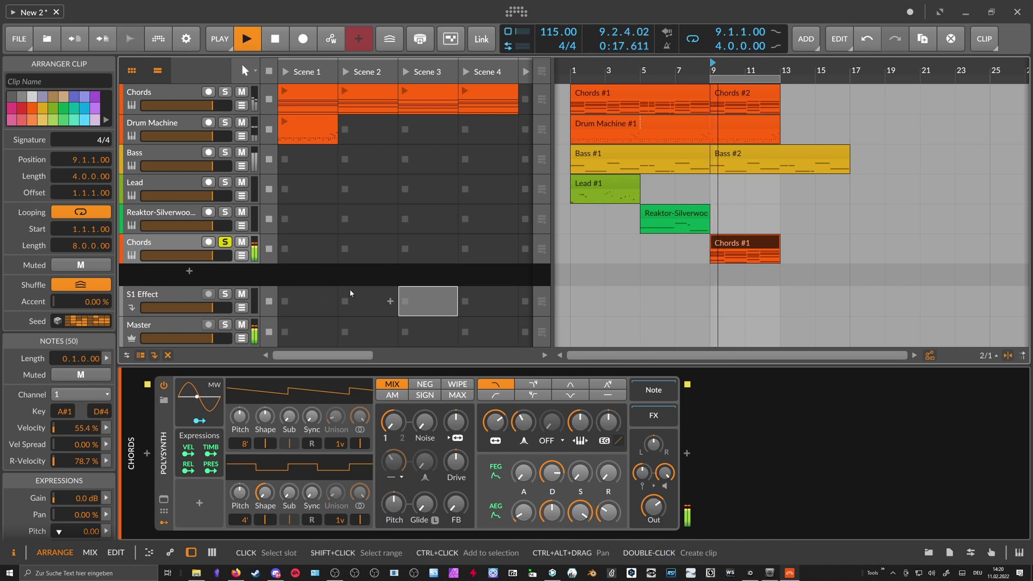
key("space")
Insert an Arpeggiator before Polysynth and set its pattern to Up+In during playback
left_click(146, 453)
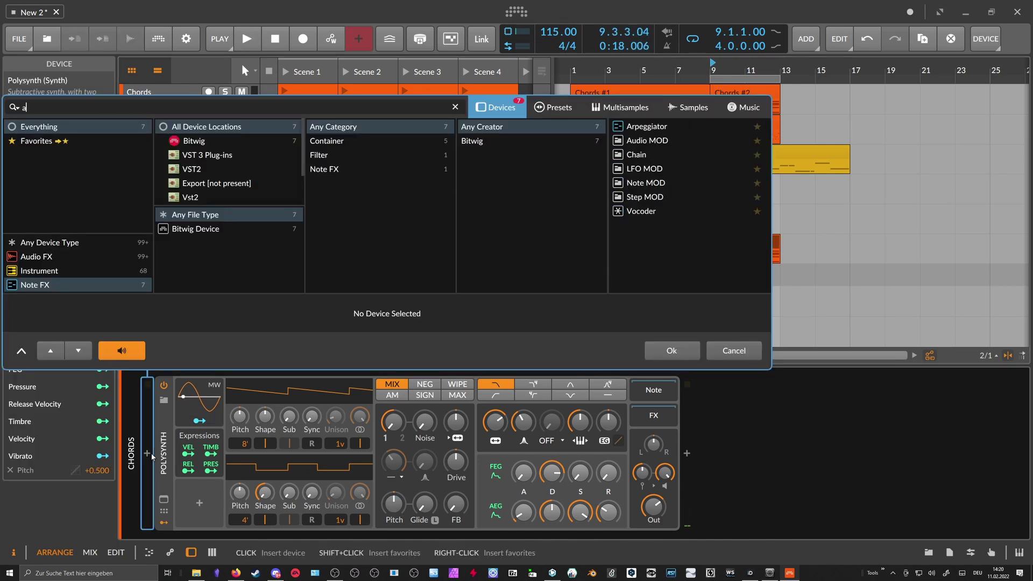
type("arp")
key("Return")
key("space")
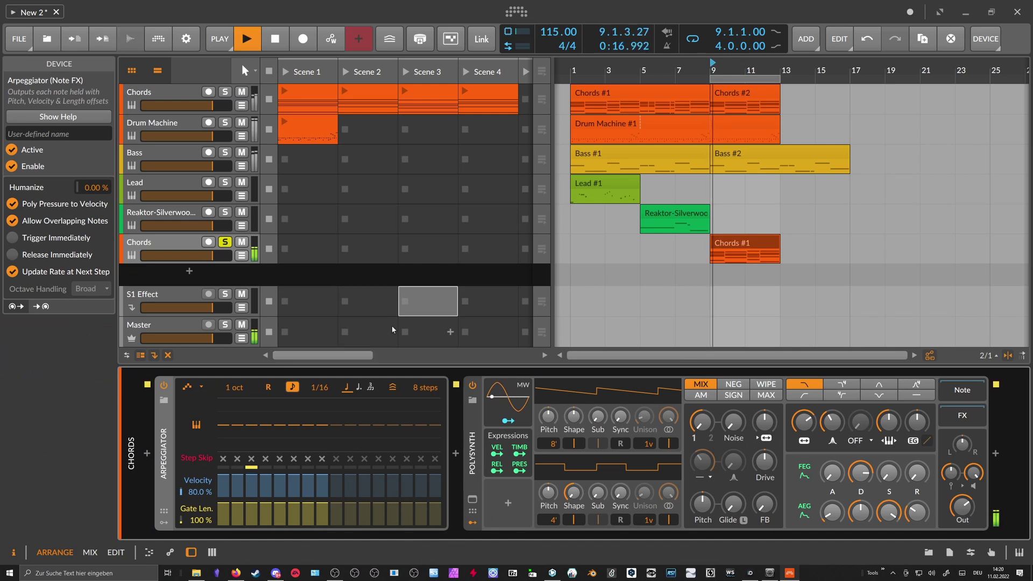
left_click(201, 386)
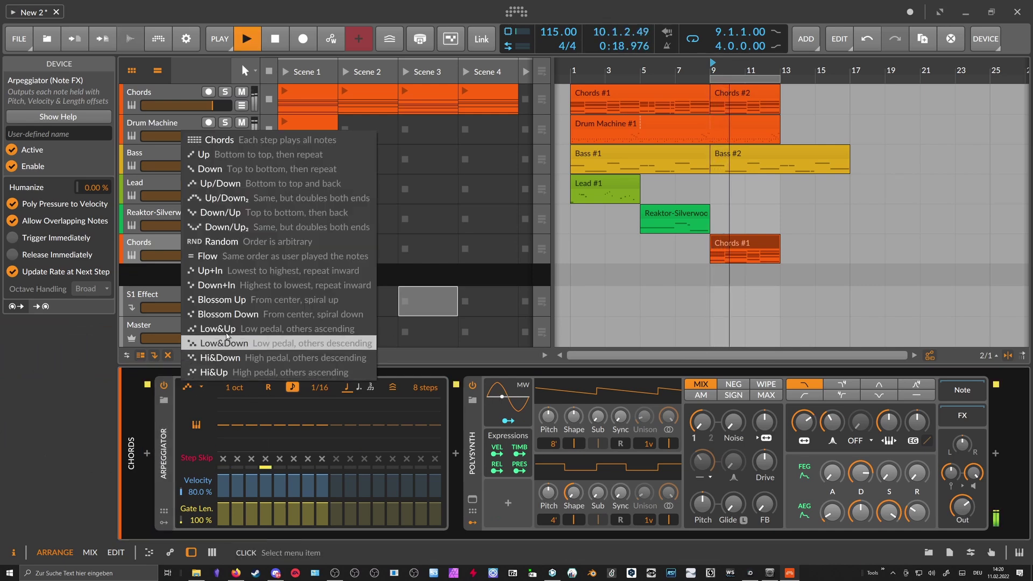
left_click(249, 270)
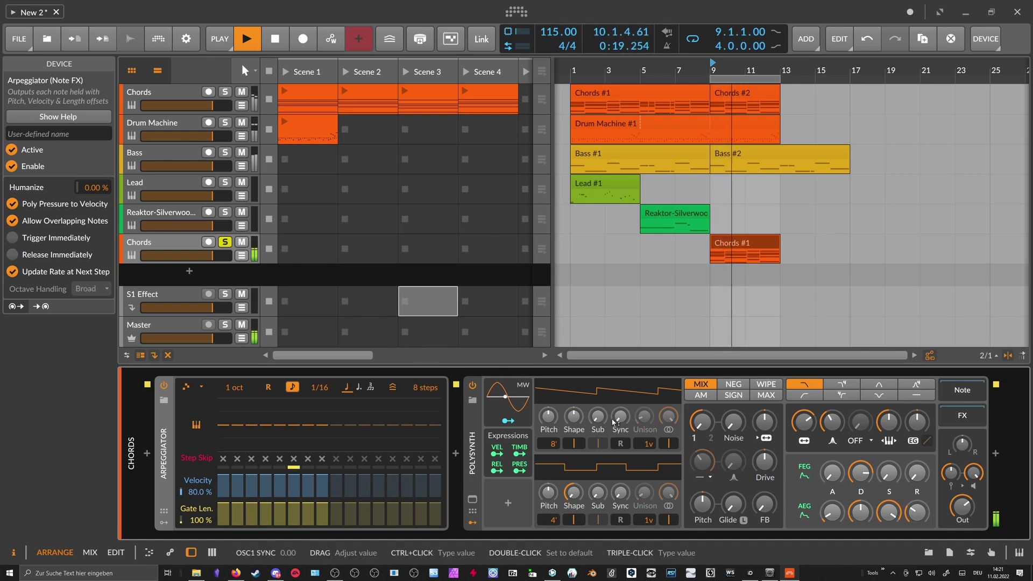
Give Polysynth's first oscillator 8 unison voices, lower the filter cutoff to about 319 Hz, and shorten the filter envelope decay
left_click_drag(644, 417, 644, 401)
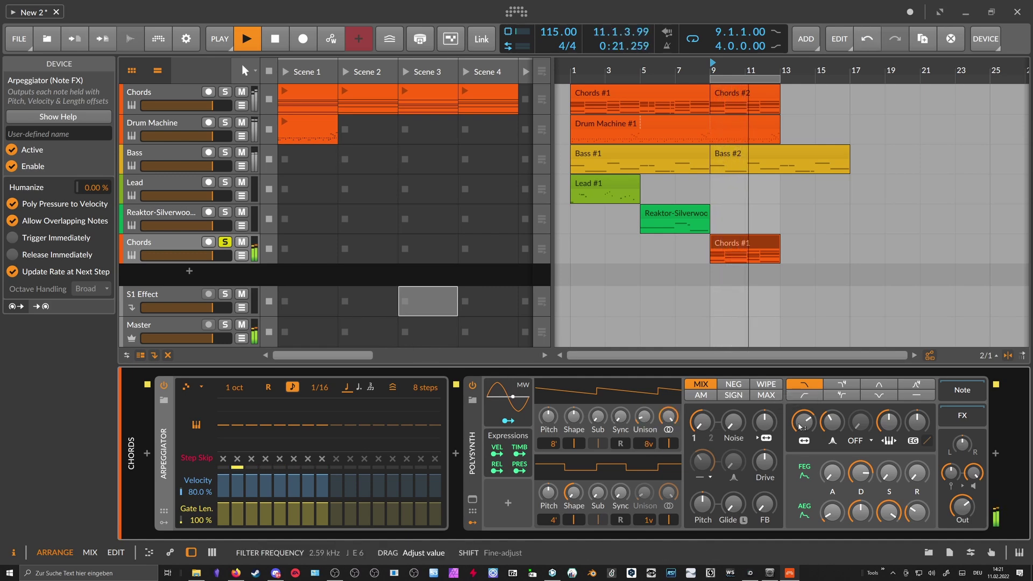
left_click_drag(798, 427, 799, 458)
left_click_drag(916, 423, 917, 410)
left_click_drag(861, 475, 888, 560)
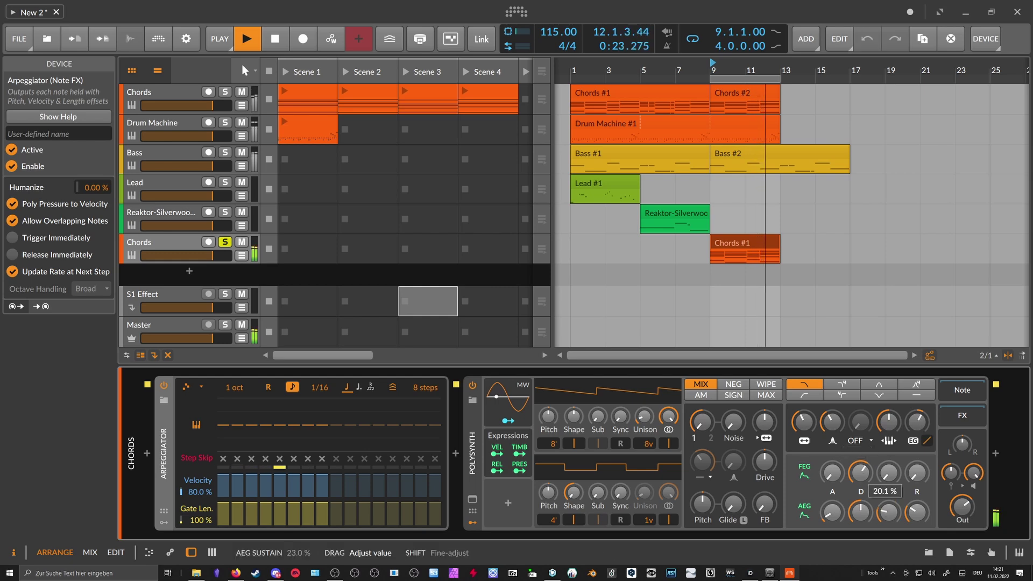
Switch Polysynth to its second low-pass filter type and set the filter envelope depth to about +29 st
left_click(858, 396)
left_click_drag(918, 423, 917, 416)
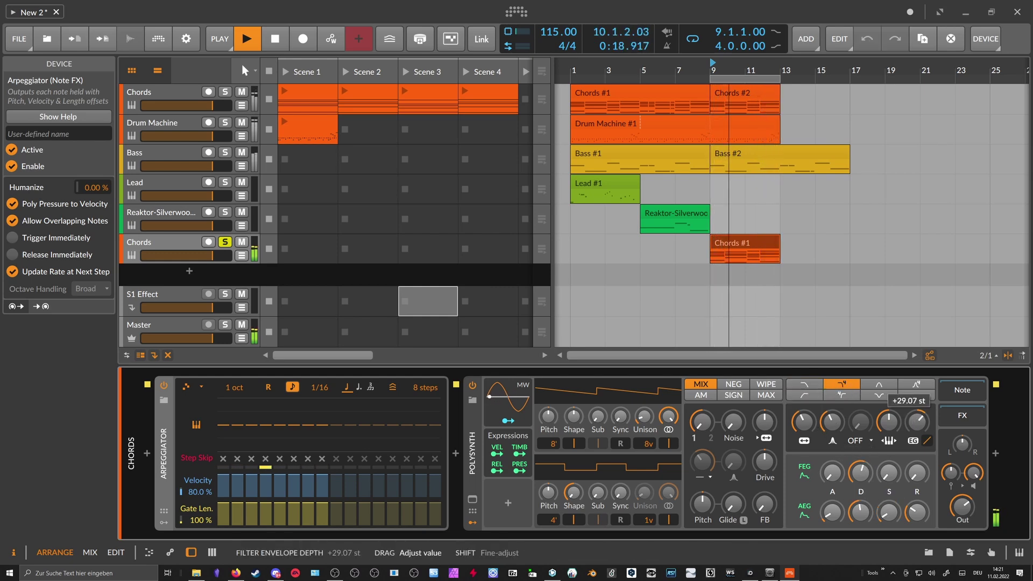
key("space")
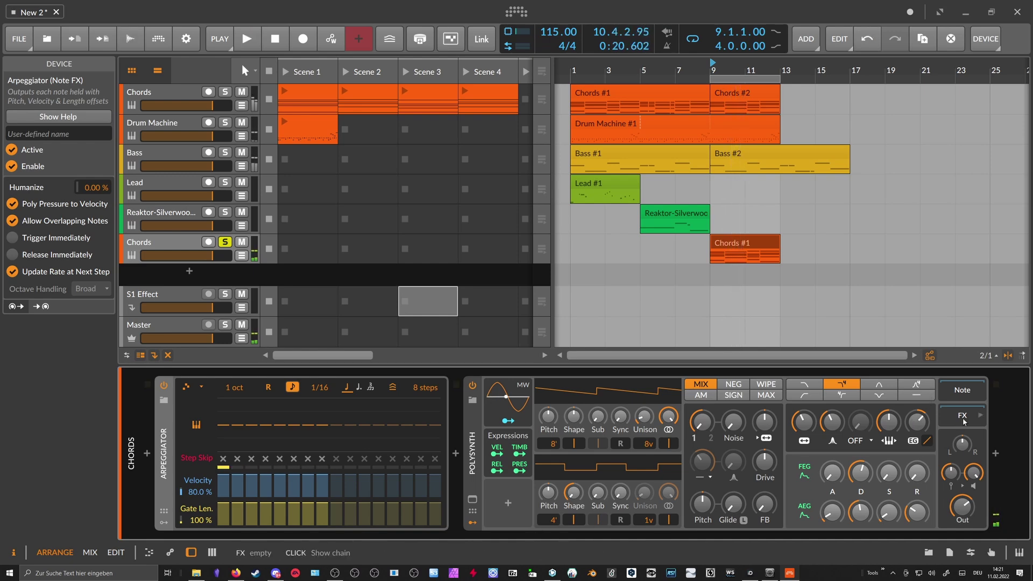
Add a Reverb to Polysynth's FX chain and set its mix to about 31% during playback
left_click(963, 416)
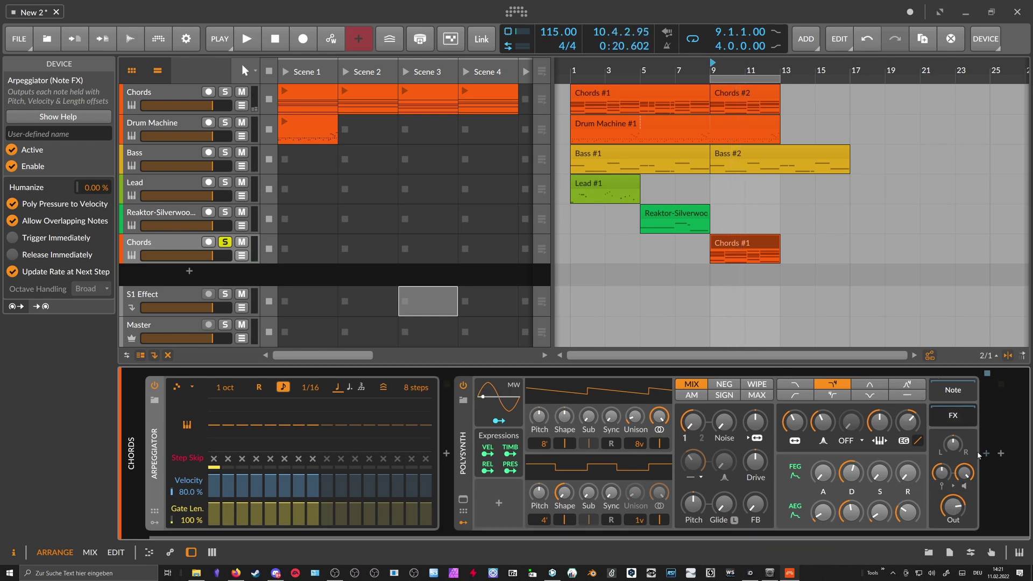
left_click(986, 455)
type("reverb")
key("Return")
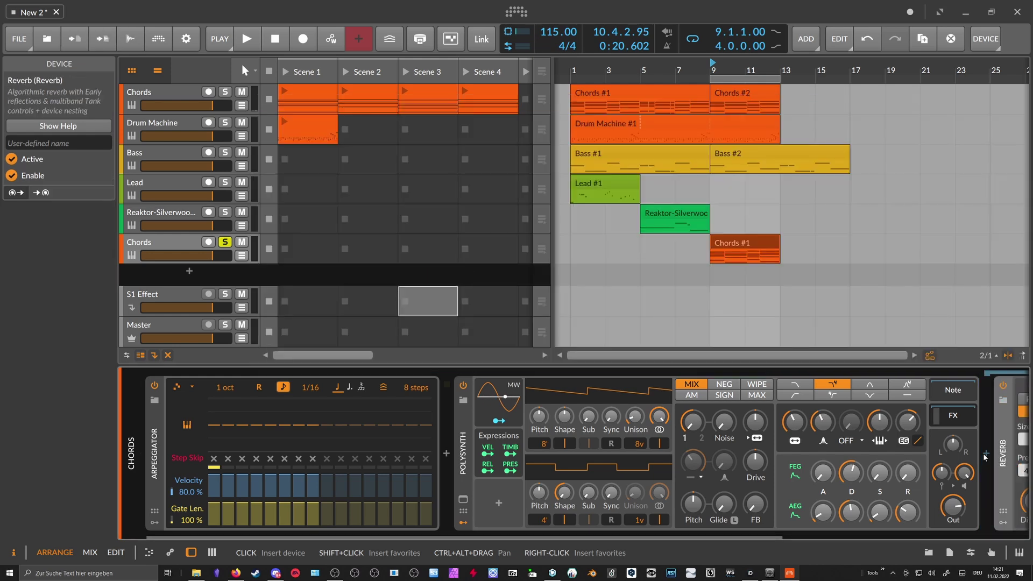
key("space")
left_click_drag(770, 537, 1017, 537)
left_click_drag(956, 502, 956, 503)
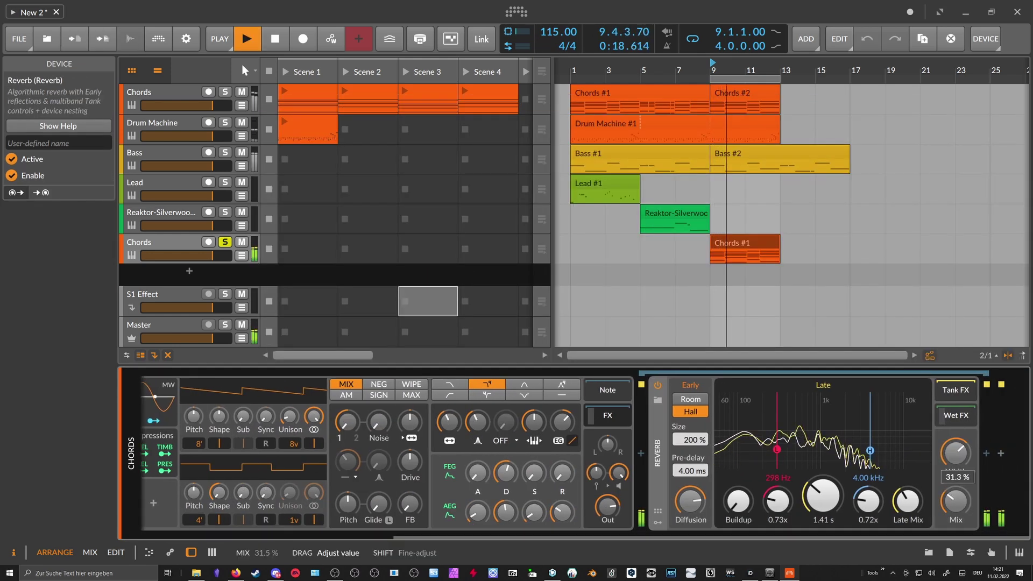
Add a Delay-2 after the Reverb in the FX chain and set its mix to about 29%
left_click(987, 454)
type("delay")
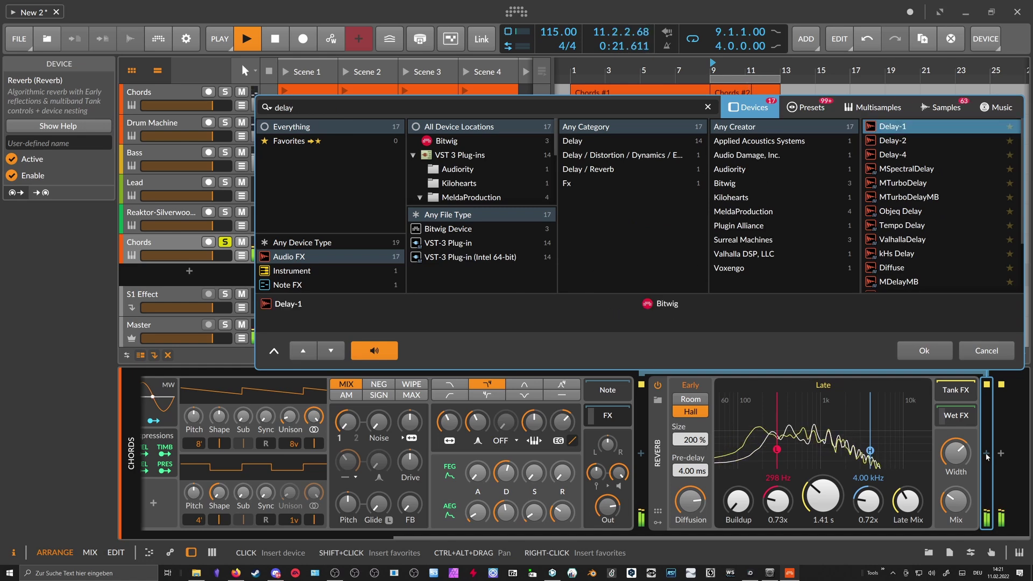
key("Down")
key("Return")
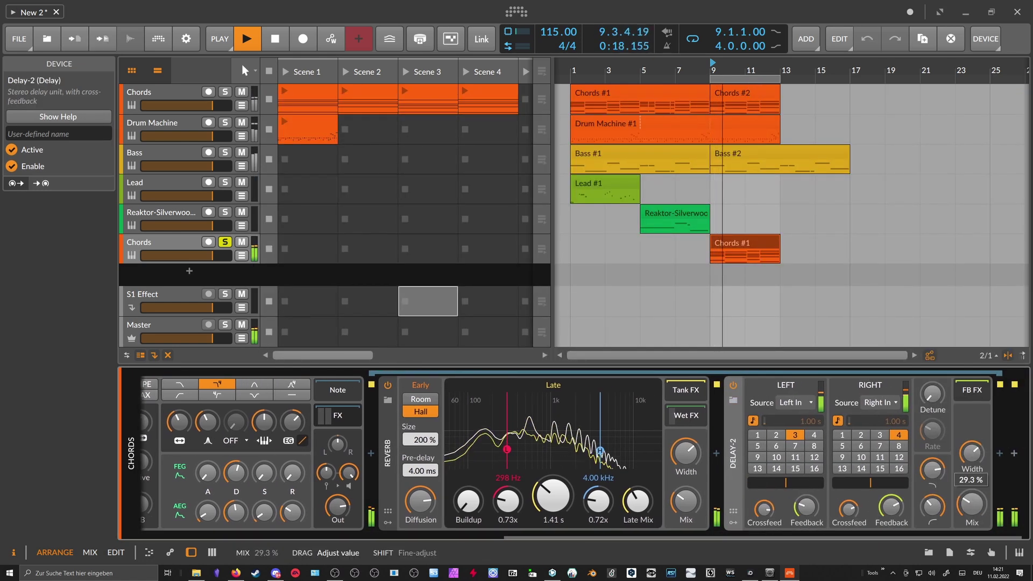
Solo the original Chords track as well, slightly lower Polysynth's output, and set its first oscillator to 4'
left_click_drag(946, 537, 694, 538)
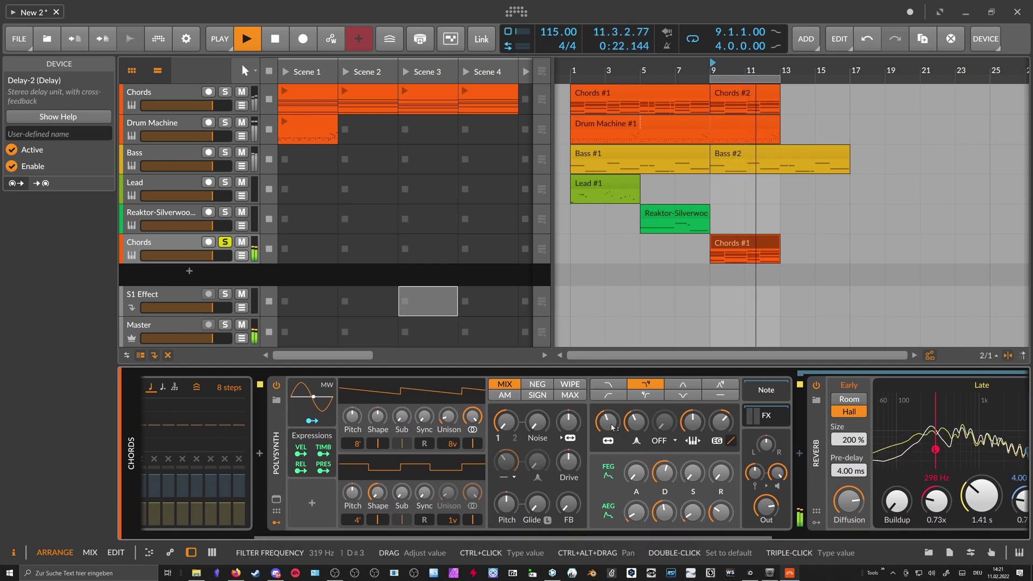
left_click(225, 92)
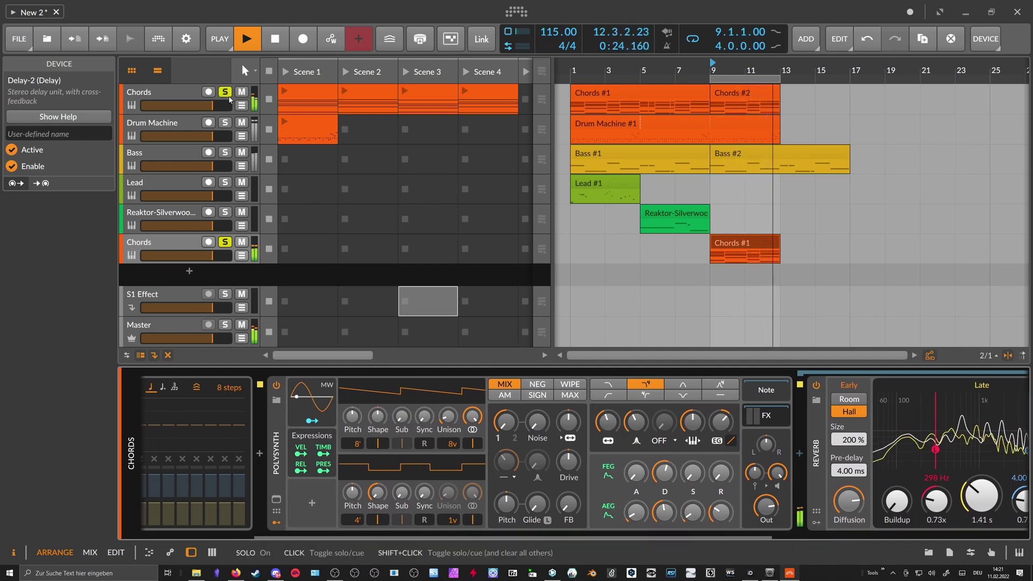
left_click(186, 242)
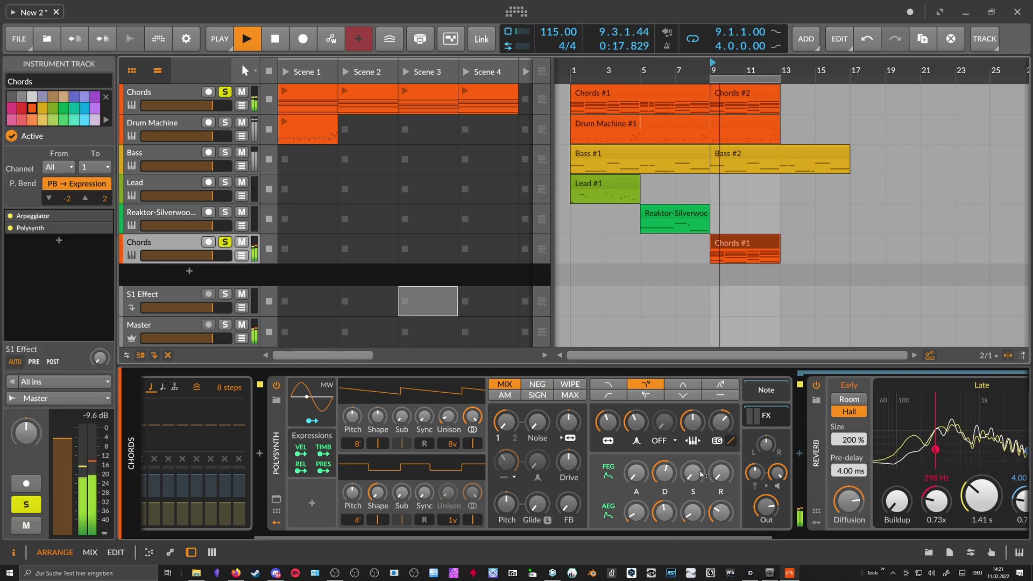
left_click_drag(766, 507, 766, 510)
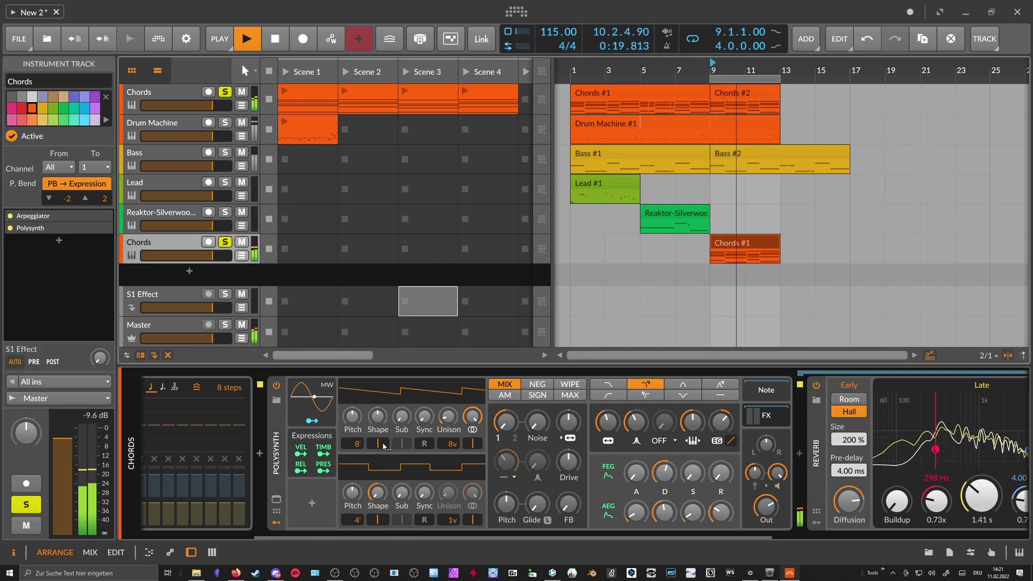
left_click_drag(353, 444, 353, 435)
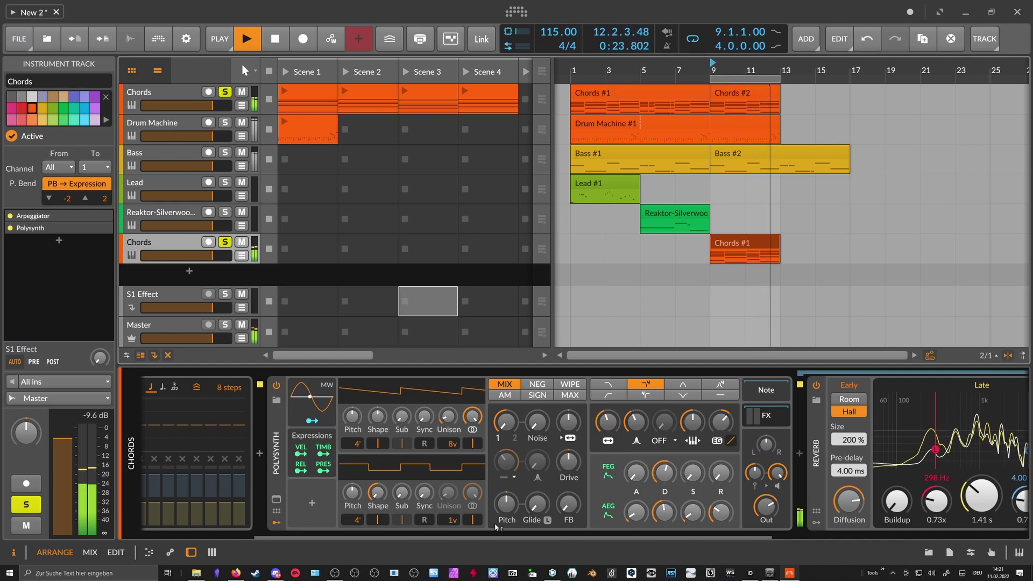
Try the Blossom Up pattern on the Arpeggiator
left_click_drag(495, 533, 280, 532)
left_click(195, 388)
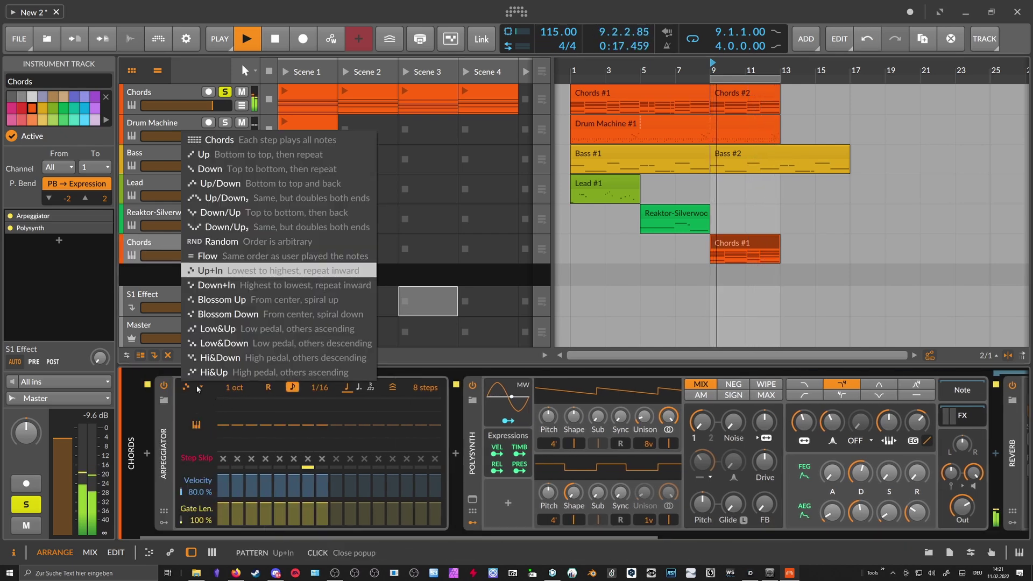
left_click(240, 303)
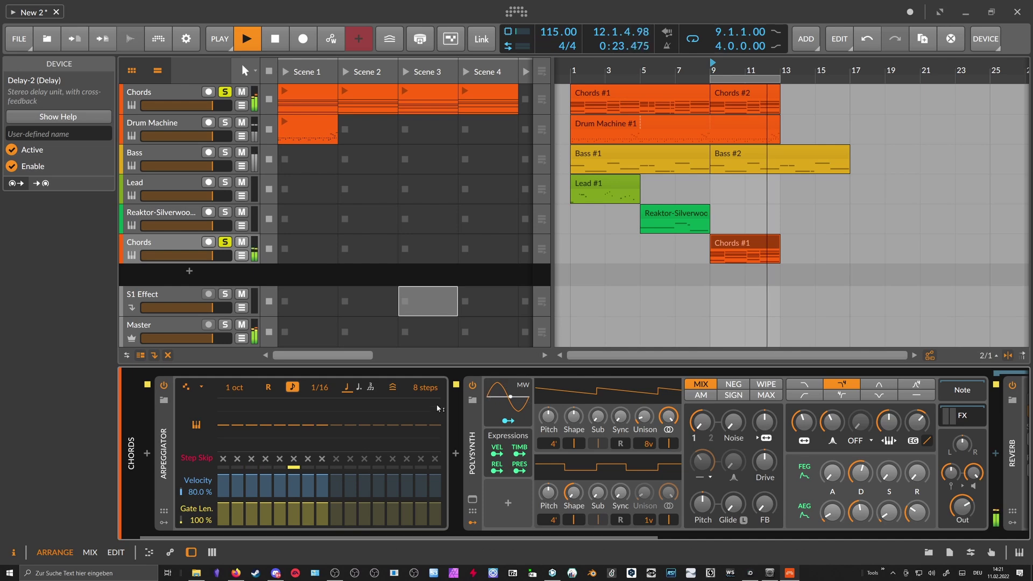
Open the arpeggiated Chords clip and delete all bass notes below A#2 across its eight bars
left_click(716, 255)
double_click(717, 255)
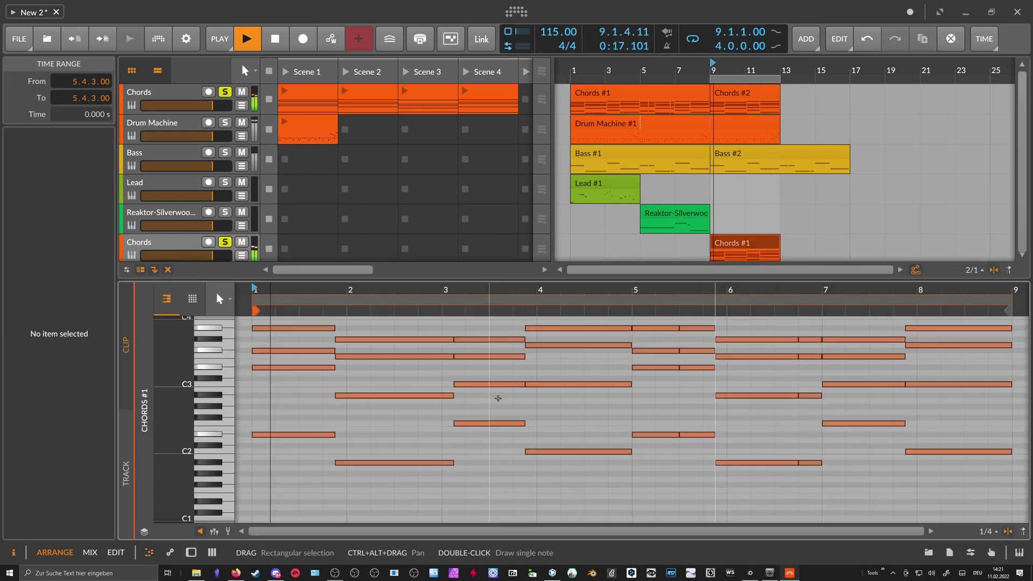
key("space")
left_click_drag(293, 426, 952, 494)
left_click(866, 494)
key("space")
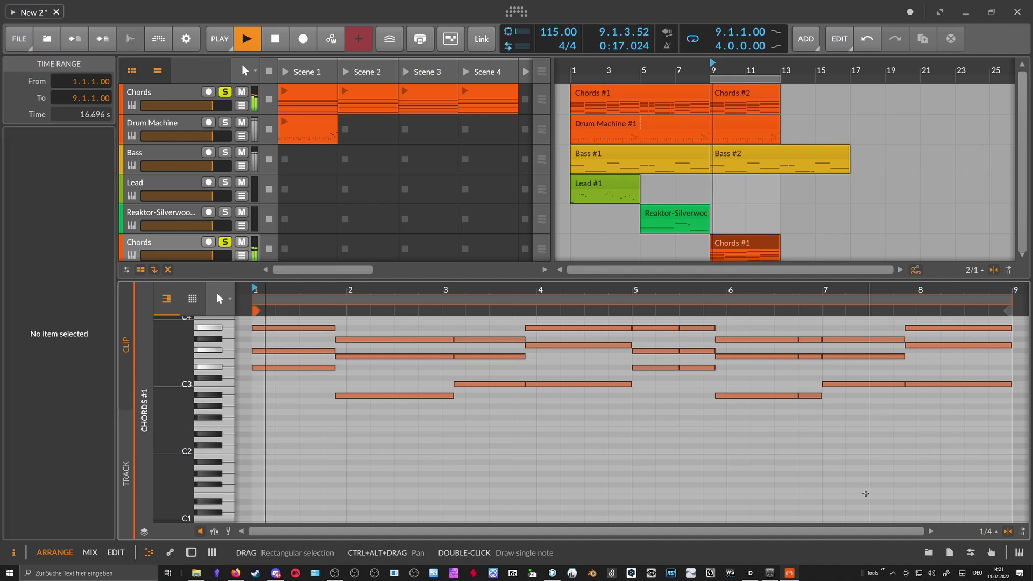
Return to the arpeggiated track's devices, raise Polysynth's filter cutoff to about 415 Hz, and shorten the filter envelope decay to about 45%
scroll(448, 382, "up", 3)
scroll(201, 205, "down", 2)
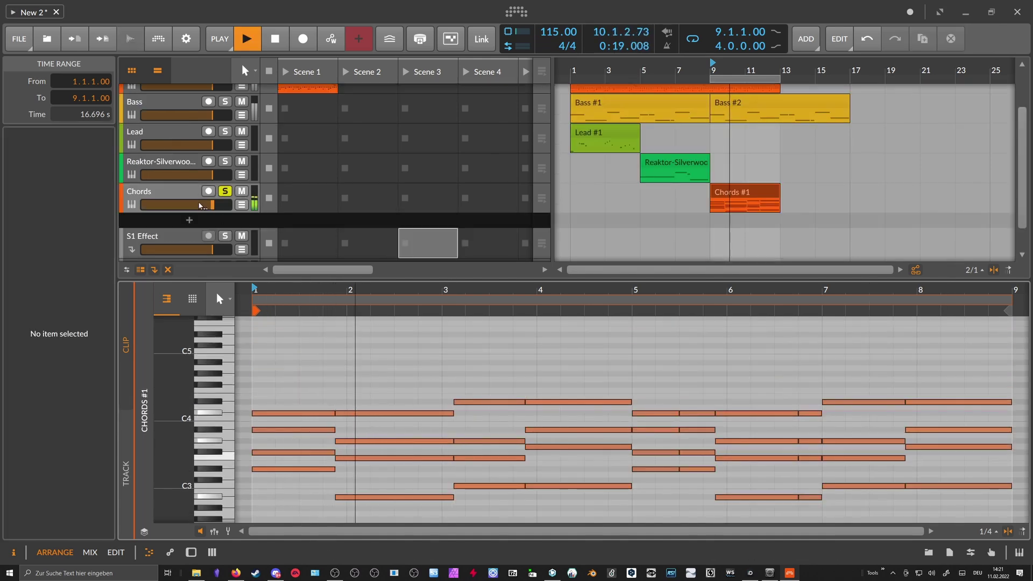
double_click(189, 194)
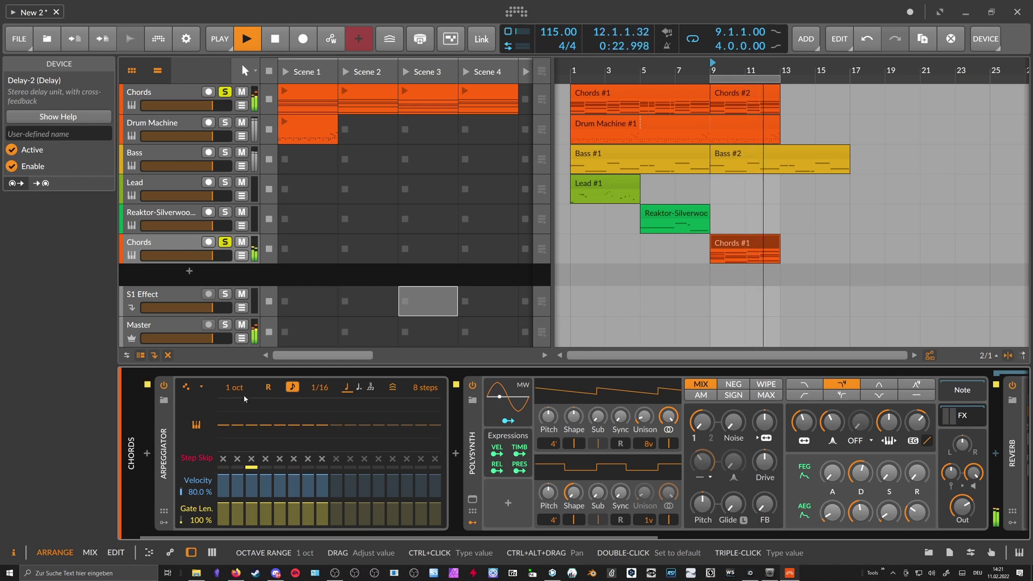
left_click_drag(804, 422, 804, 417)
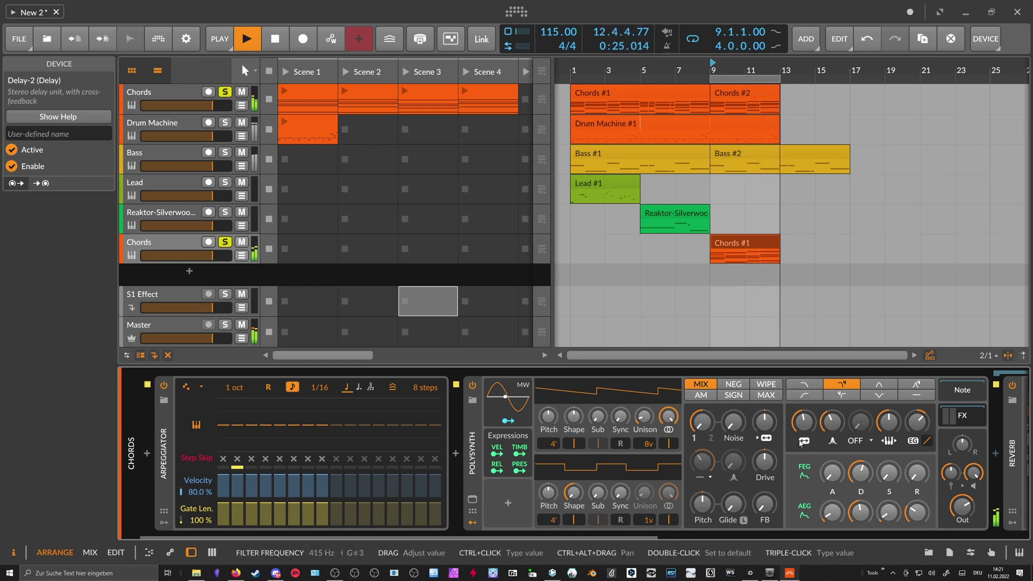
left_click_drag(860, 473, 860, 486)
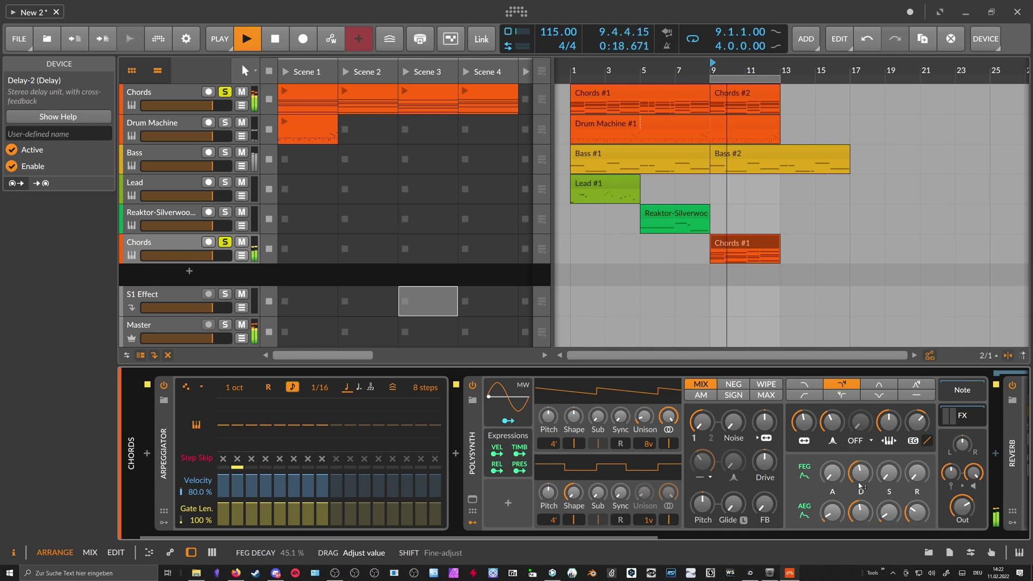
Unsolo both Chords tracks and set the Arpeggiator pattern to Up+In while auditioning the full mix
left_click(226, 243)
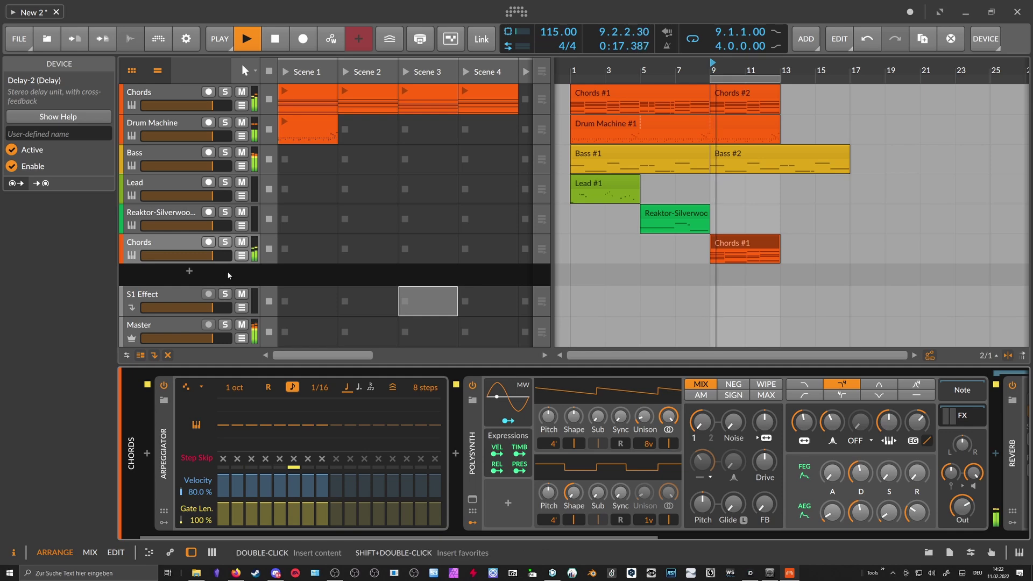
left_click(195, 387)
left_click(224, 273)
key("space")
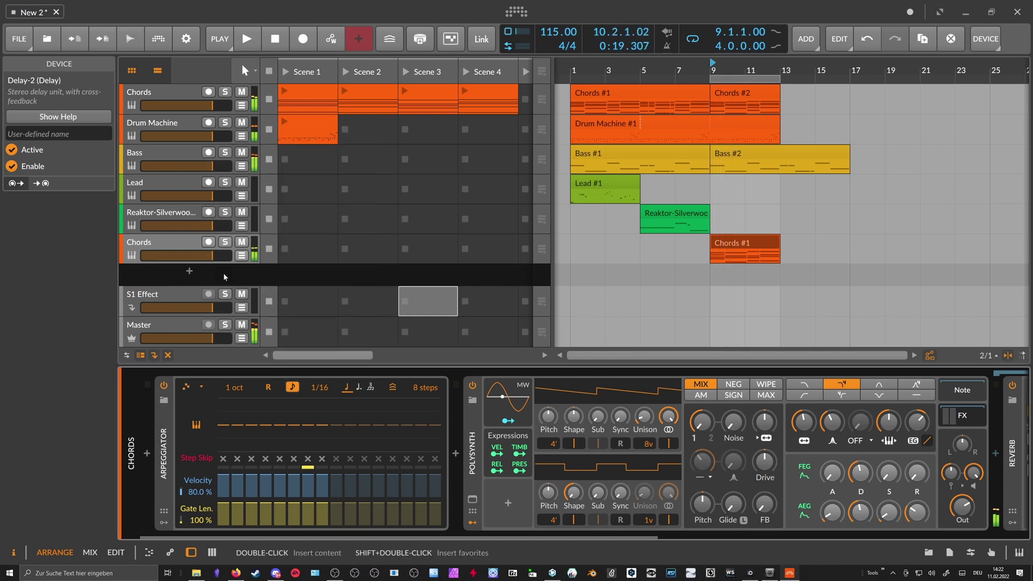
key("space")
key("space")
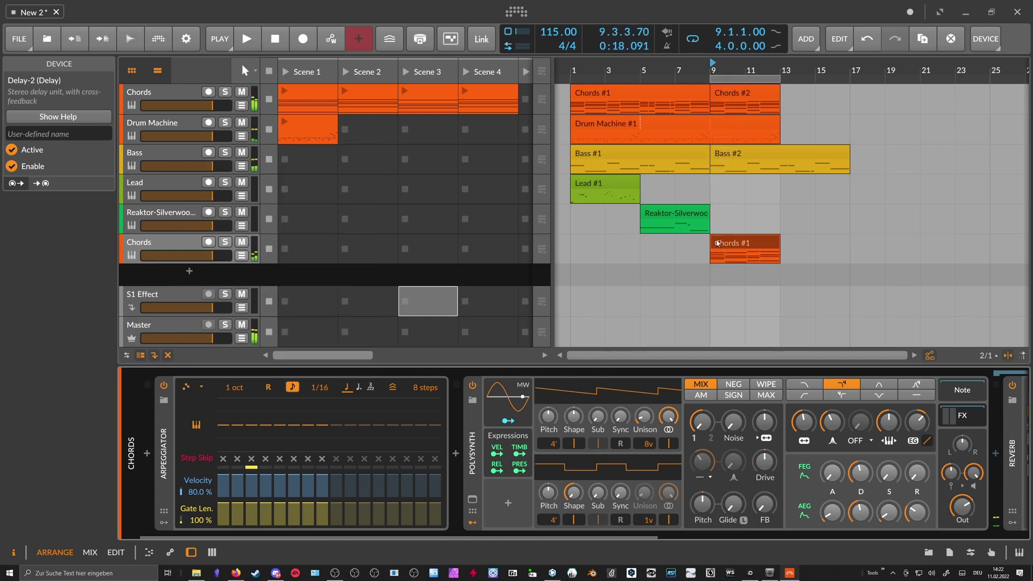
Open the arpeggiated Chords clip and move its chord changes so the second chord starts at bar 2 and the third at bar 3
double_click(719, 243)
left_click(373, 346)
mouse_move(360, 354)
left_mouse_down()
mouse_move(346, 495)
mouse_move(317, 372)
mouse_move(356, 372)
left_mouse_up()
left_click(422, 353)
mouse_move(432, 352)
left_mouse_down()
mouse_move(443, 505)
mouse_move(480, 342)
mouse_move(445, 356)
left_mouse_up()
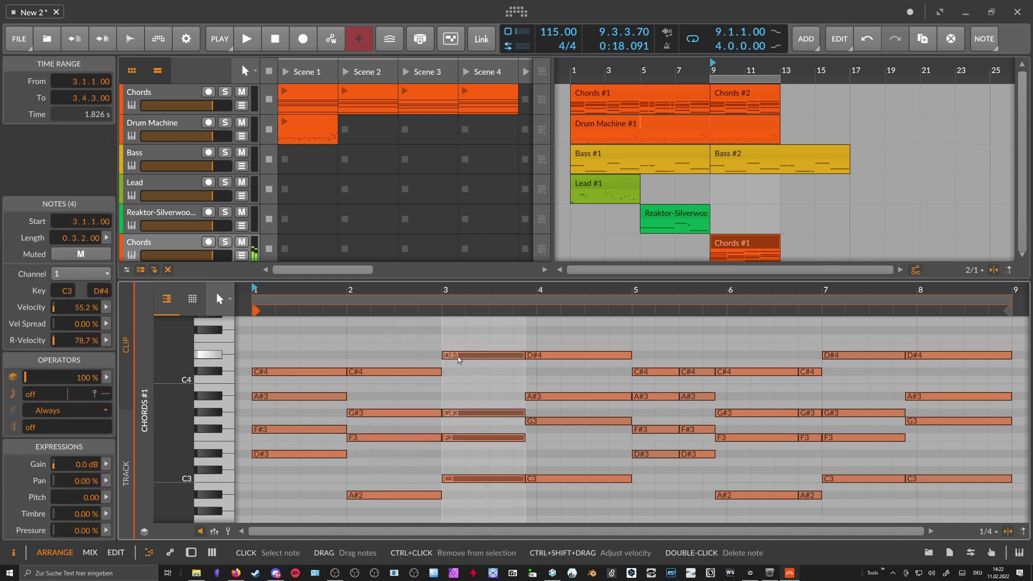
In the arpeggiated Chords clip, extend the bar 3 chord so the next chord starts exactly at bar 4
left_click(490, 344)
left_click_drag(508, 340, 542, 356)
left_click_drag(513, 337, 532, 478)
key("ctrl+a")
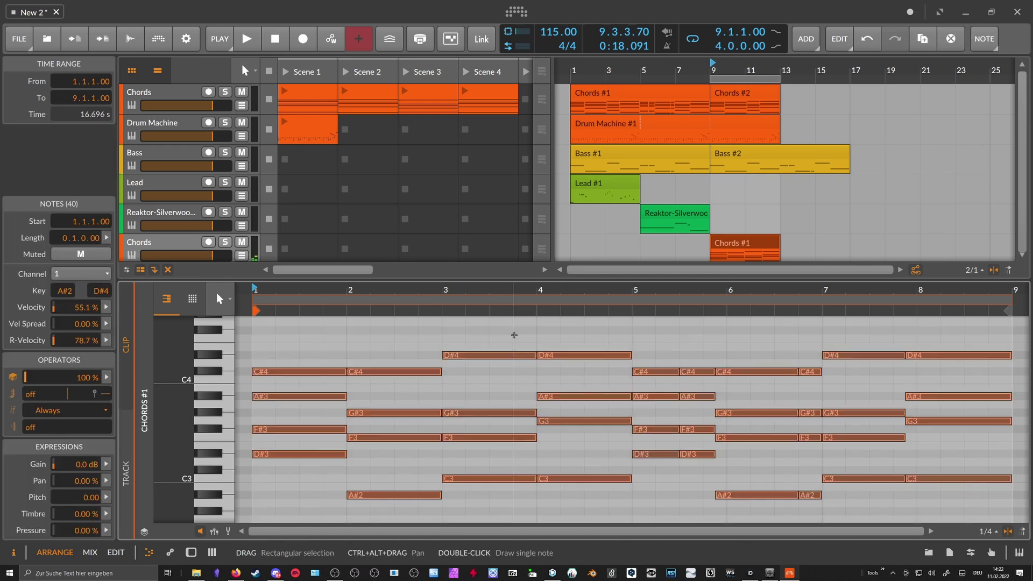
left_click(644, 336)
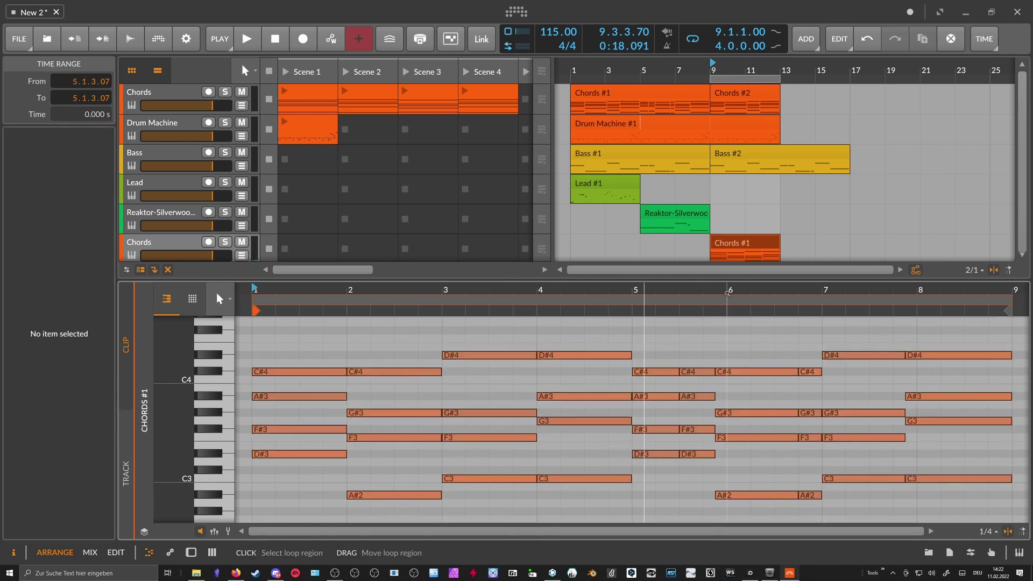
Shift the chord changes just before bars 6 and 8 so those chords start exactly on bars 6 and 8
left_click_drag(726, 290, 606, 495)
left_click_drag(574, 502, 607, 372)
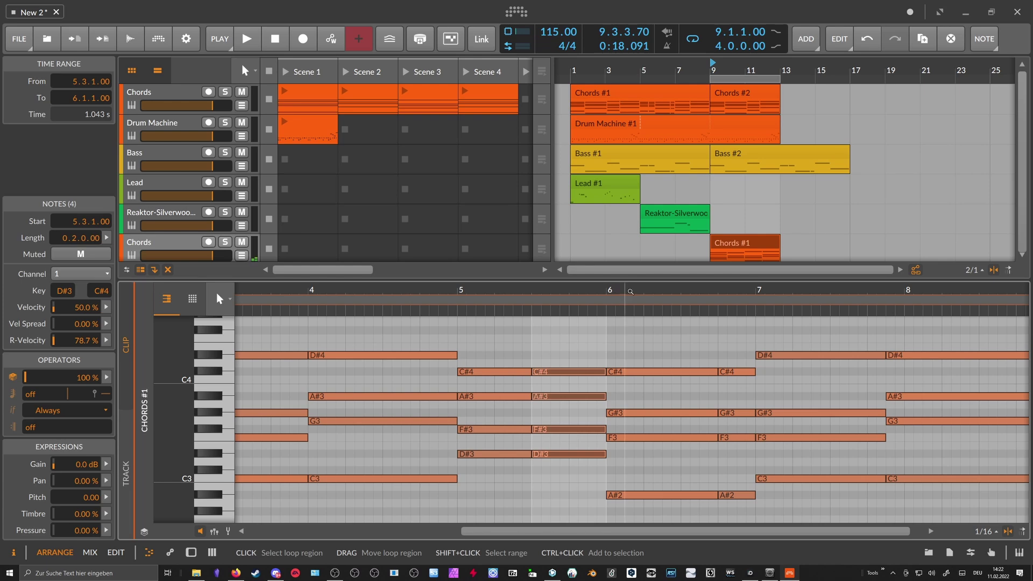
left_click_drag(631, 291, 531, 285)
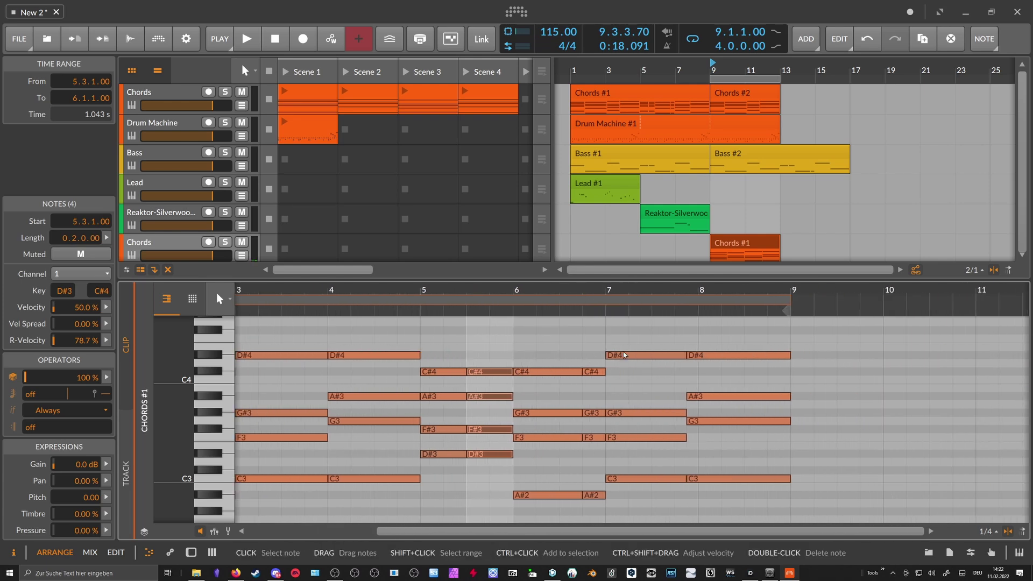
mouse_move(696, 339)
left_mouse_down()
mouse_move(698, 484)
mouse_move(675, 356)
mouse_move(698, 356)
left_mouse_up()
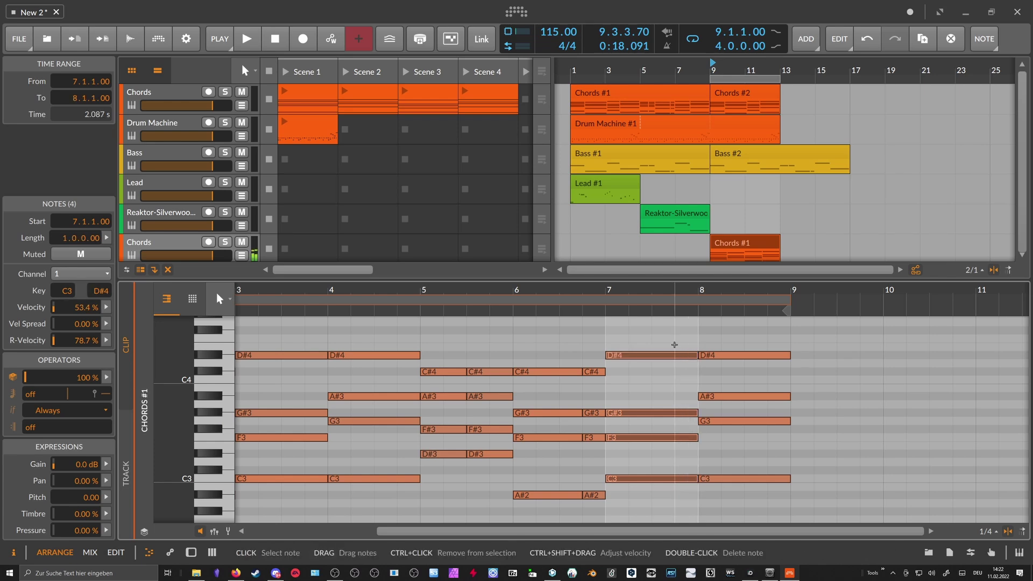
left_click(675, 345)
Play the loop and set the Arpeggiator pattern on the arpeggiated Chords track to Down
key("space")
scroll(636, 243, "down", 3)
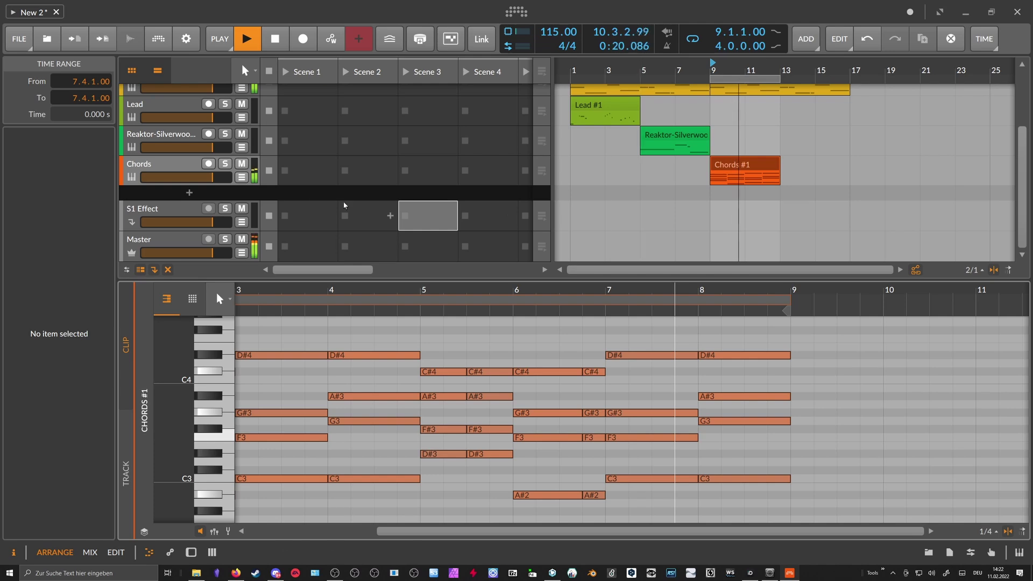
key("d")
left_click(200, 387)
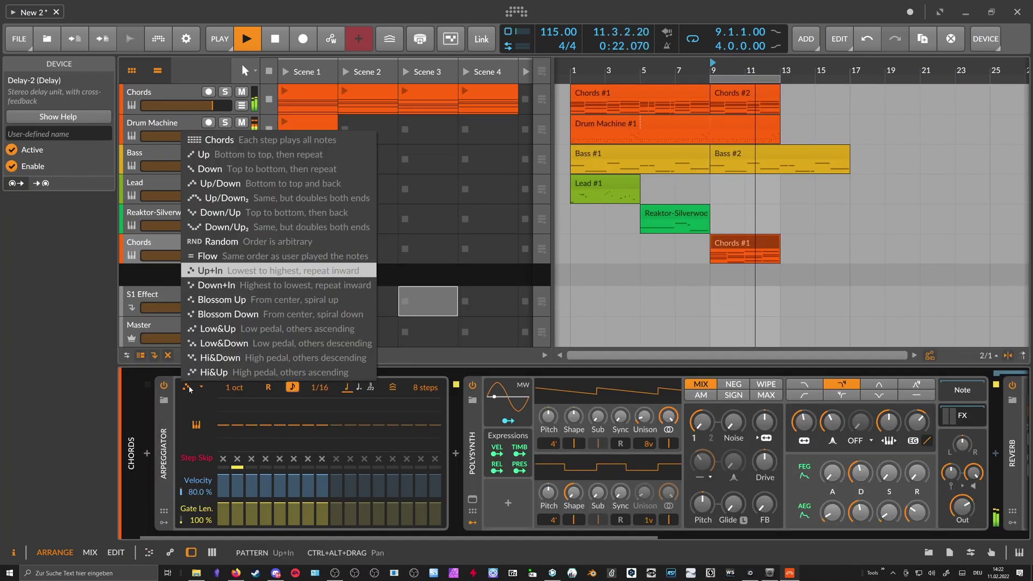
left_click(228, 171)
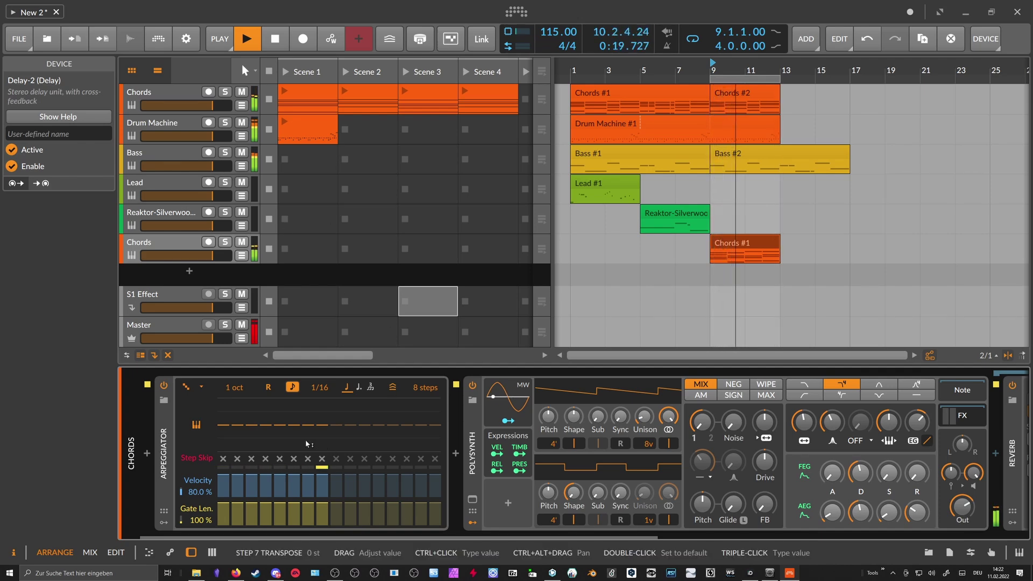
Set Polysynth's amp envelope decay to about 47%, raise its drive, and set its output to about -1.5 dB
left_click_drag(341, 536, 474, 533)
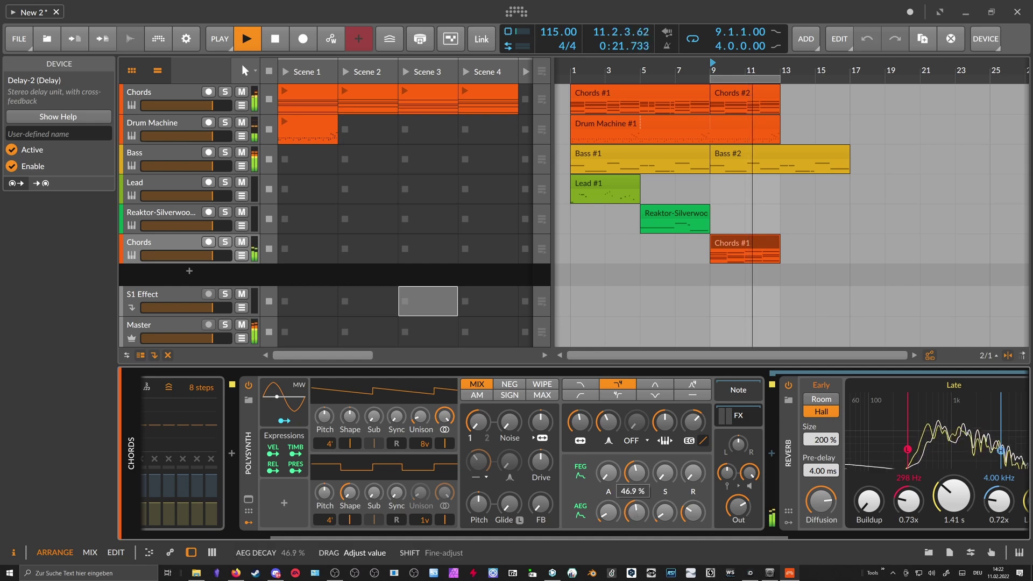
left_click_drag(541, 424, 581, 421)
left_click_drag(738, 507, 738, 506)
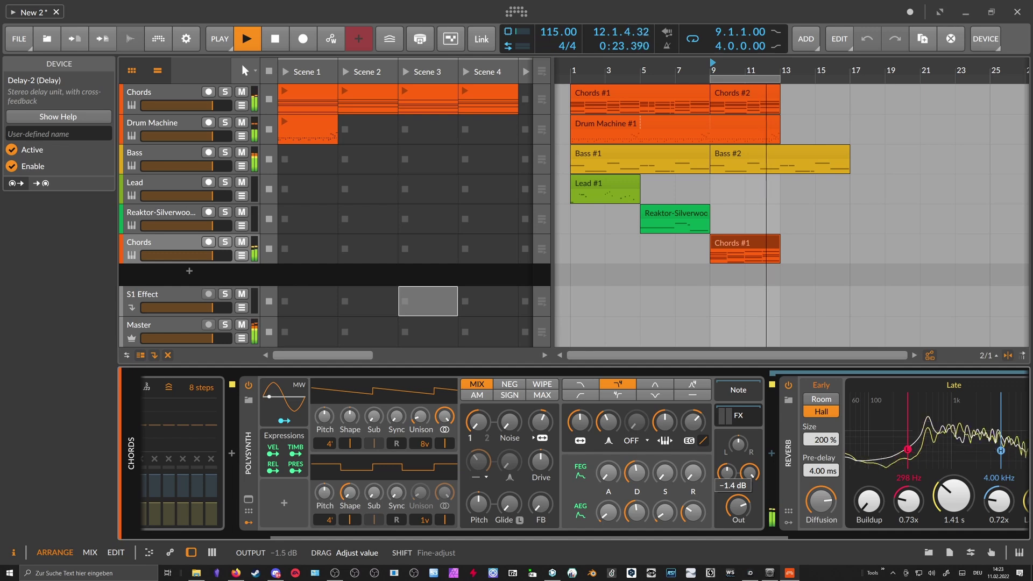
left_click_drag(738, 506, 738, 506)
Set the octave of Polysynth's first oscillator to 8' while auditioning the full mix
scroll(345, 457, "left", 5)
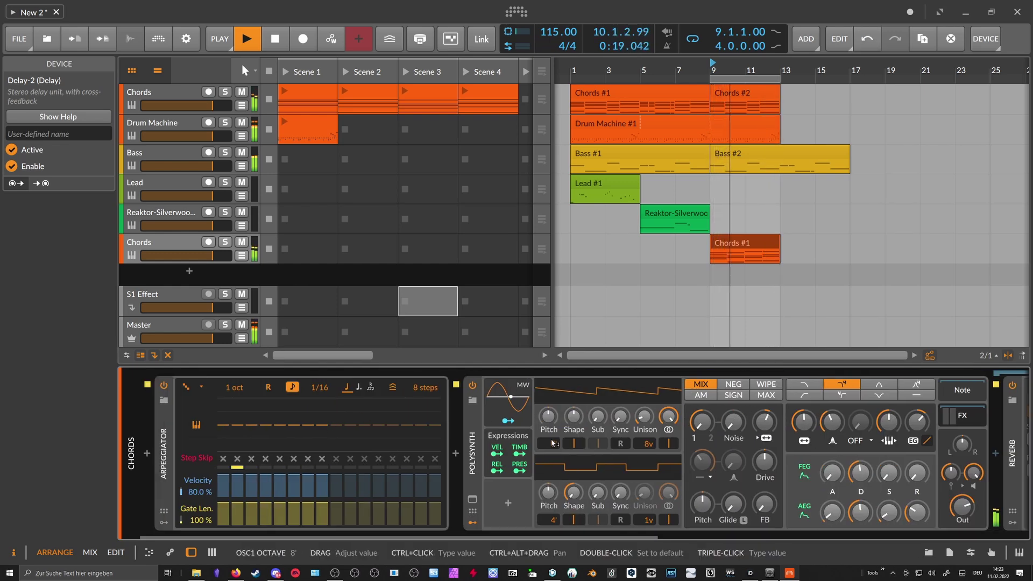
left_click_drag(593, 536, 684, 534)
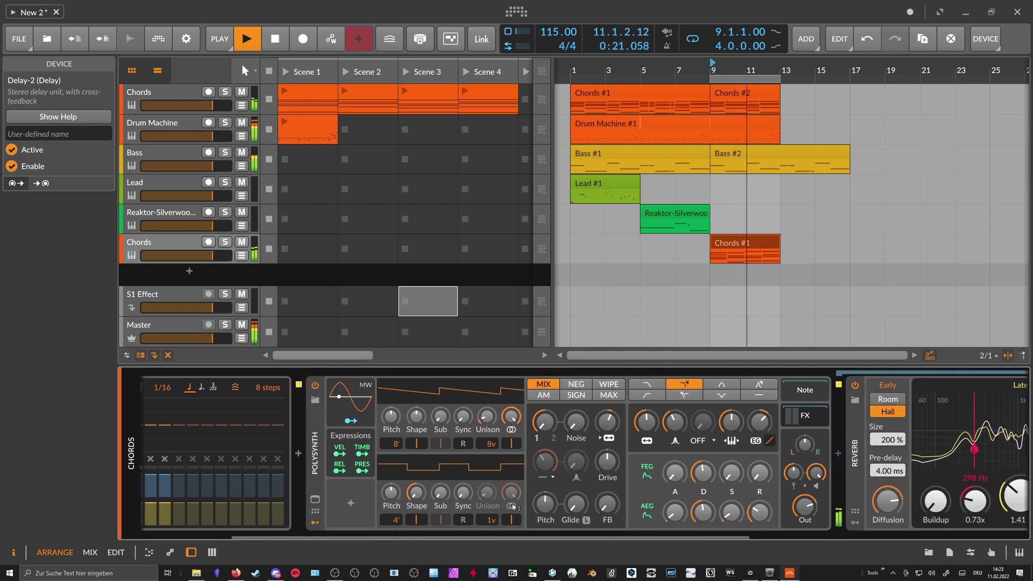
left_click_drag(527, 537, 564, 536)
left_click_drag(585, 422, 584, 423)
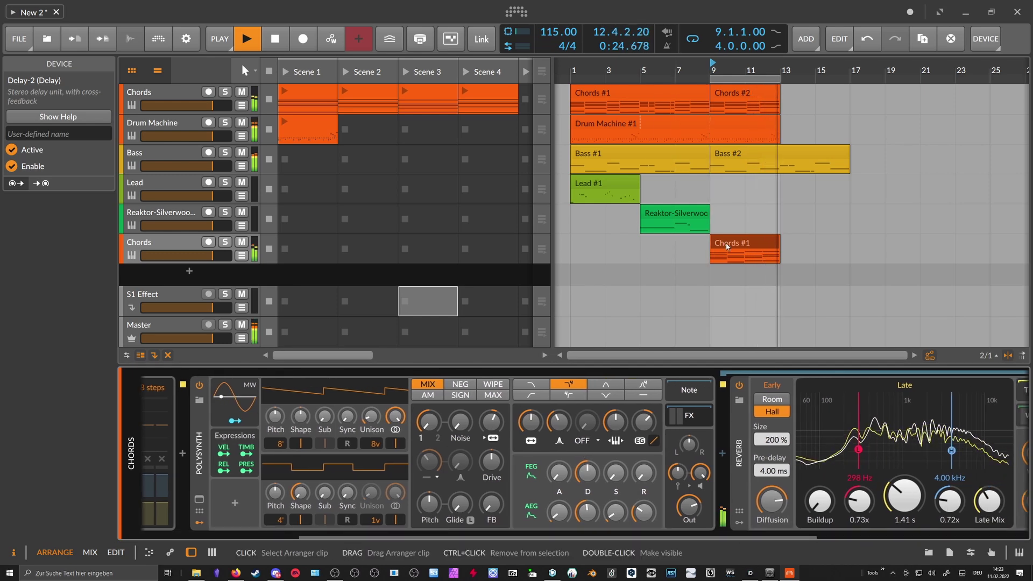
Open the arpeggiated Chords clip, stop playback, and examine its notes across all eight bars
double_click(737, 248)
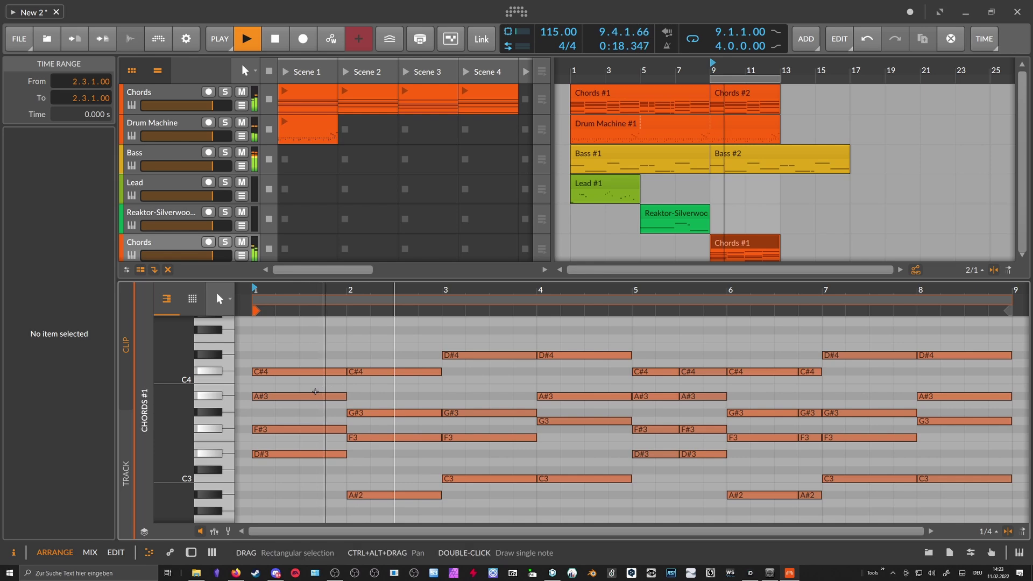
key("space")
left_click(302, 350)
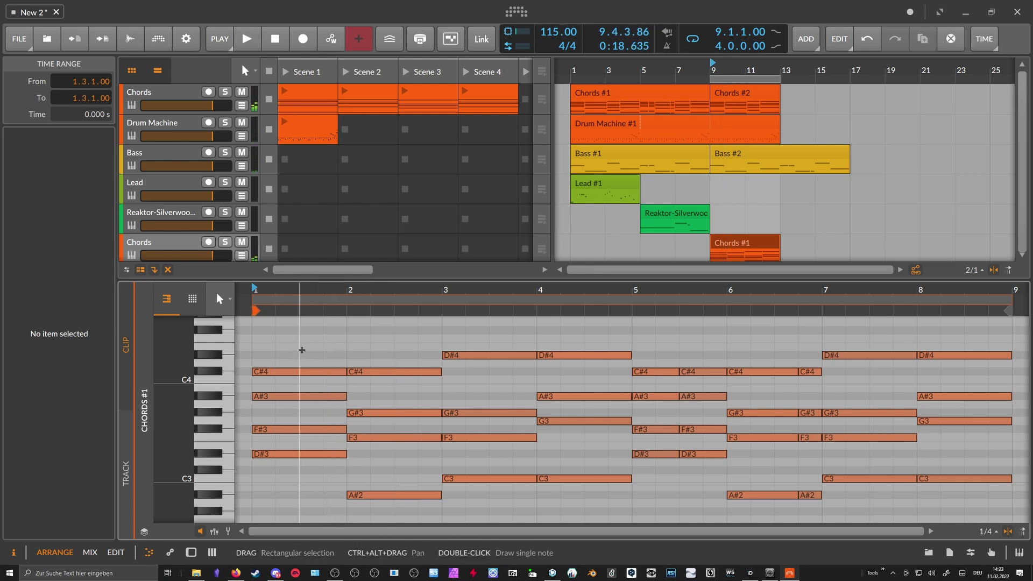
scroll(326, 364, "down", 4)
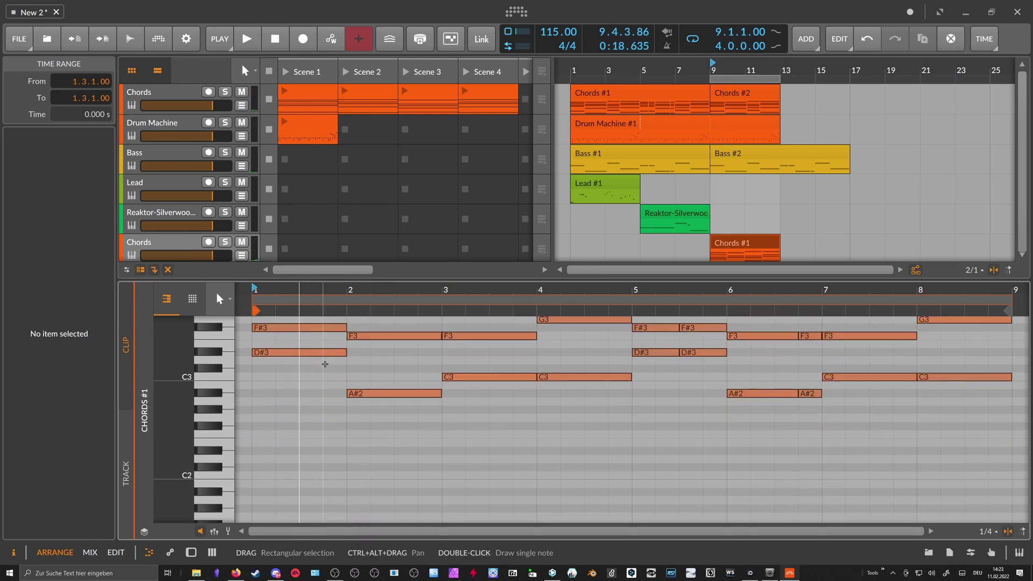
scroll(326, 365, "up", 4)
left_click_drag(513, 291, 510, 261)
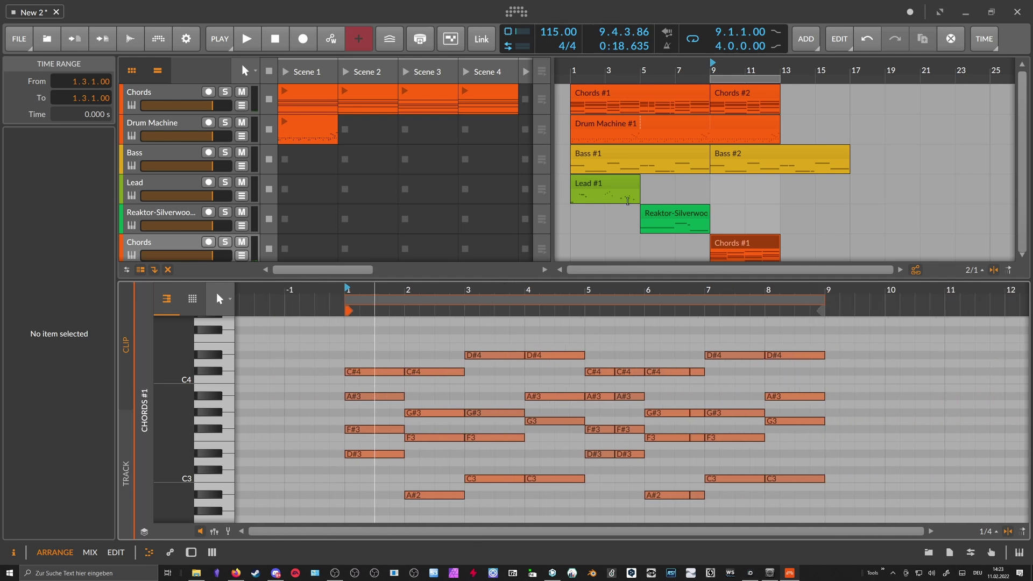
scroll(747, 192, "down", 2)
scroll(746, 191, "up", 2)
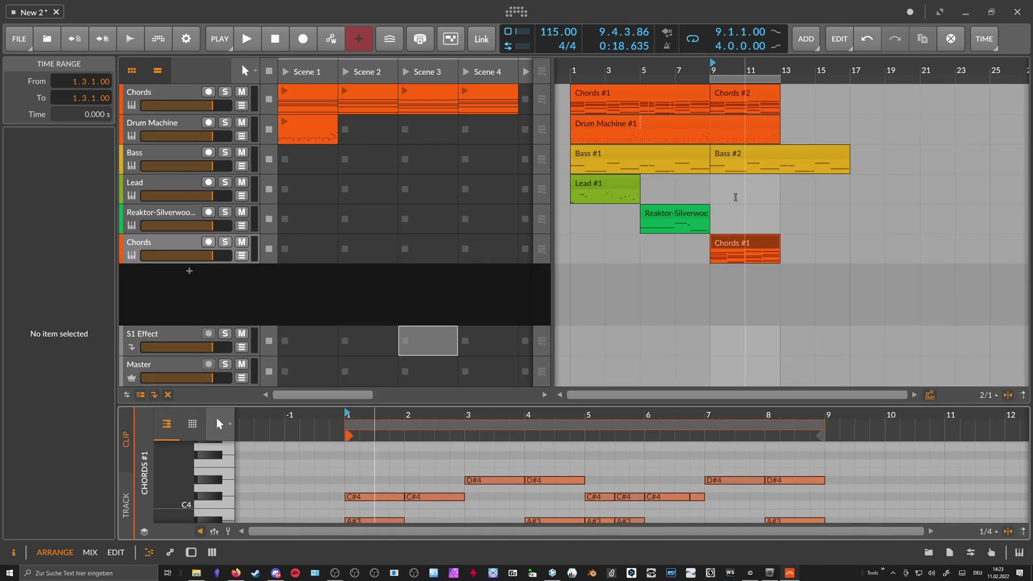
Set Polysynth's filter envelope depth to 0.00 st and show its automation lane beneath the arpeggiated Chords track
left_click(735, 197)
key("d")
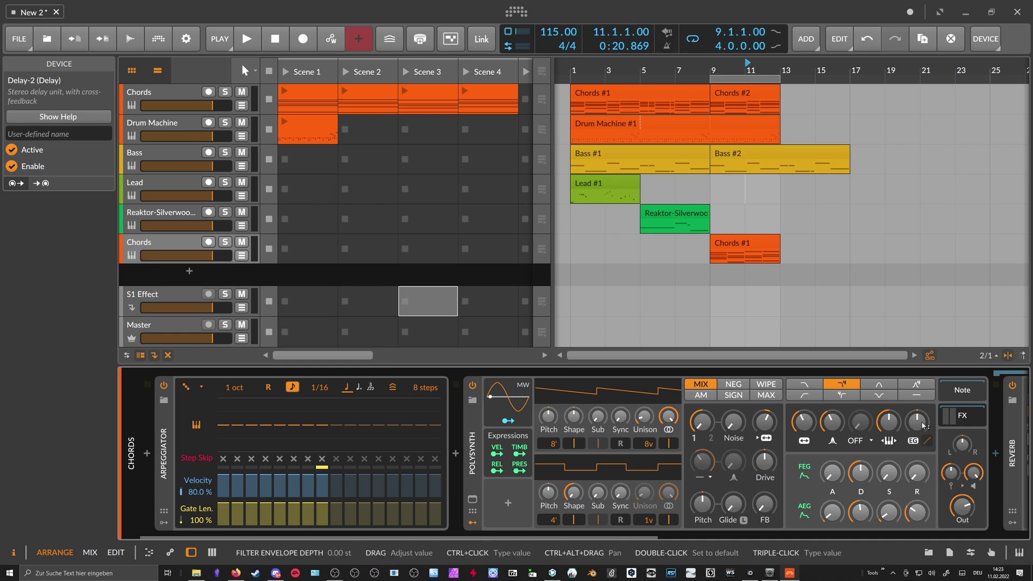
left_click(242, 257)
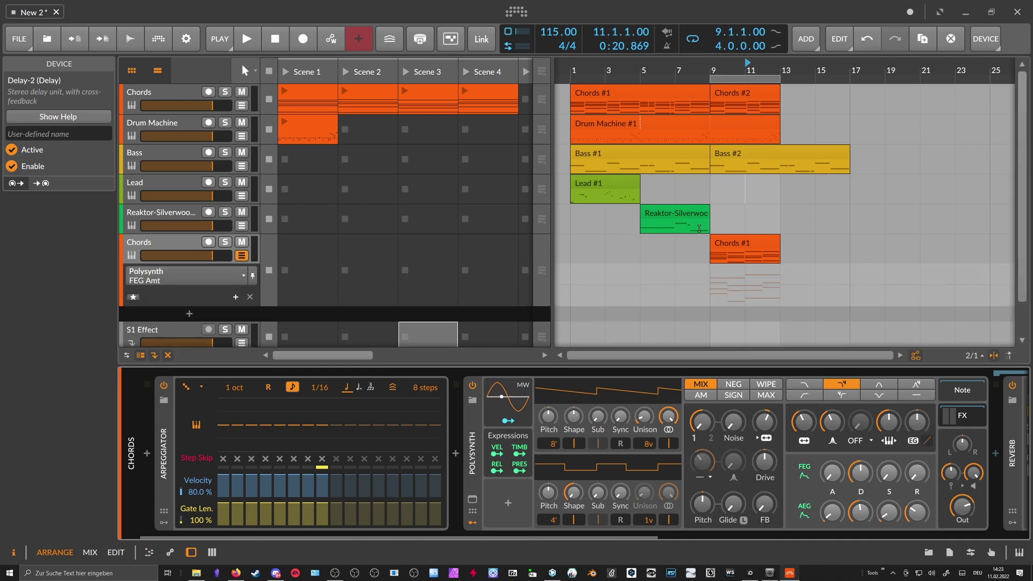
Extend the arpeggiated Chords clip, Chords #2 and the Drum Machine clip to end at bar 17, and briefly audition from bar 9
left_click(749, 246)
left_click_drag(779, 237, 849, 237)
left_click(773, 92)
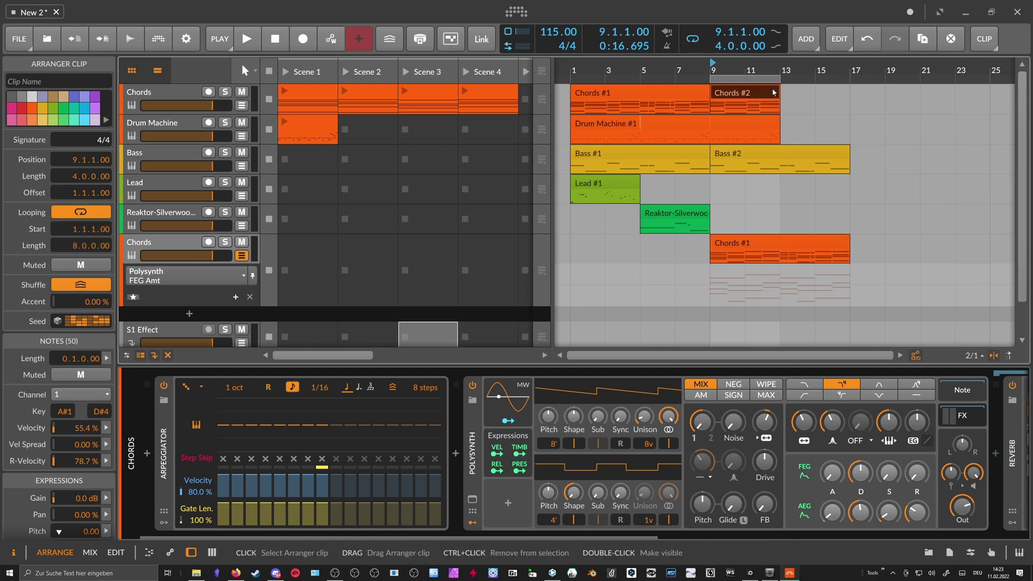
left_click_drag(779, 108, 855, 110)
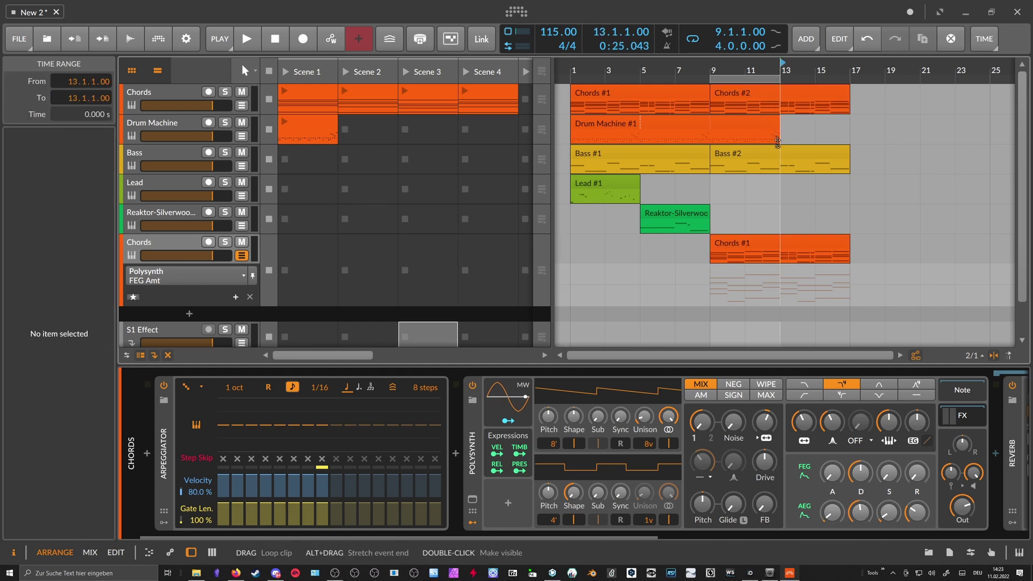
left_click_drag(777, 141, 848, 142)
left_click(803, 215)
left_click(725, 243)
key("space")
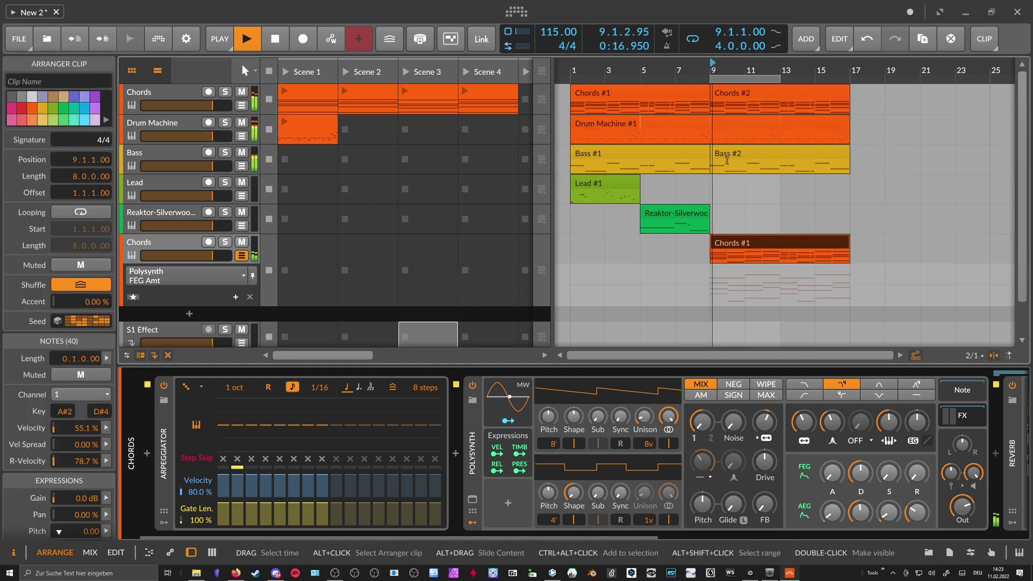
key("space")
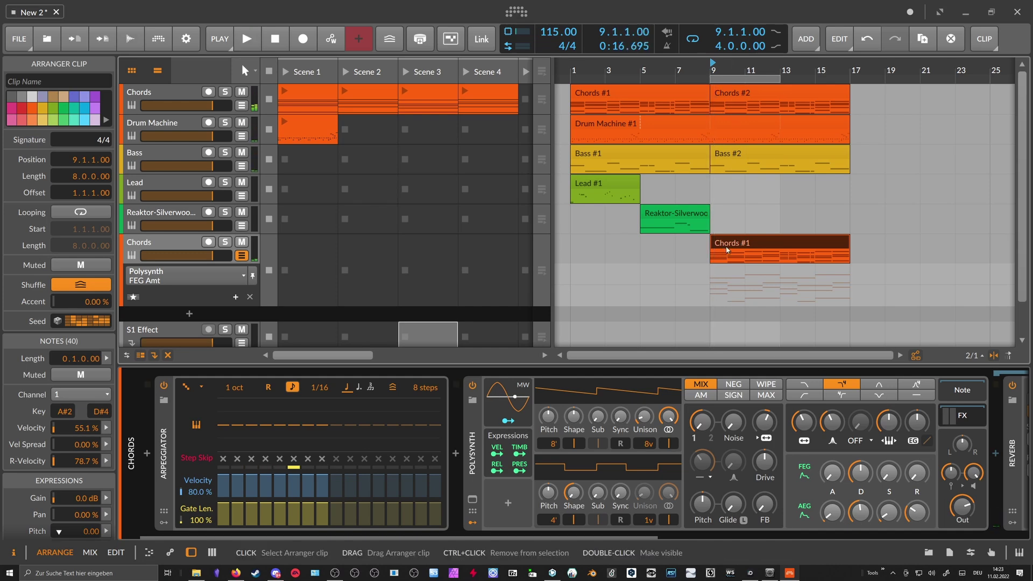
Rename the arpeggiated Chords track as Arp
left_click(915, 424)
left_click(191, 247)
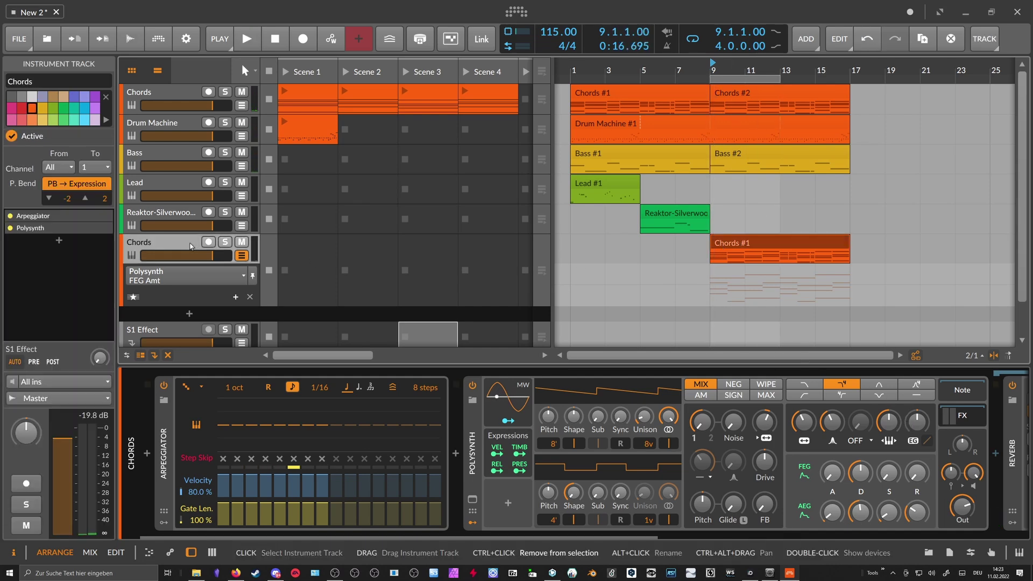
key("ctrl+r")
type("Arp")
key("Return")
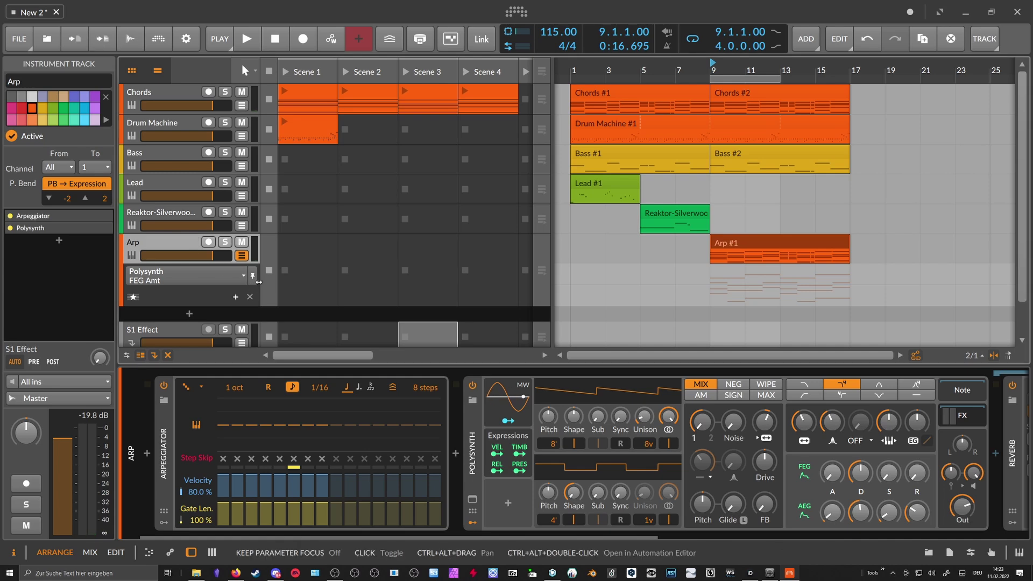
Automate Polysynth's FEG Amt to rise from 0.00 st at bar 9 until bar 17, and extend the loop region to bar 17
left_click(921, 423)
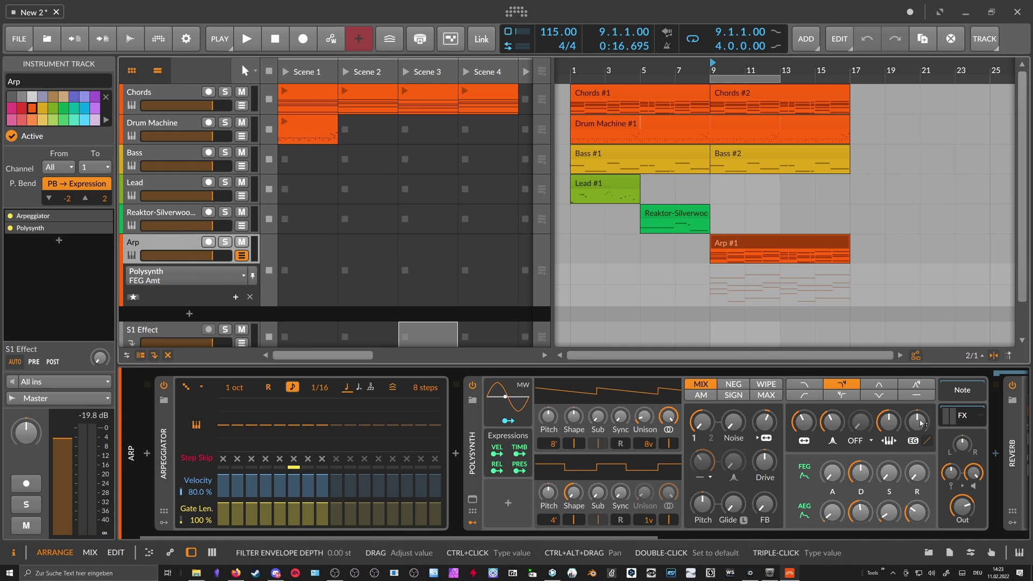
left_click(711, 284)
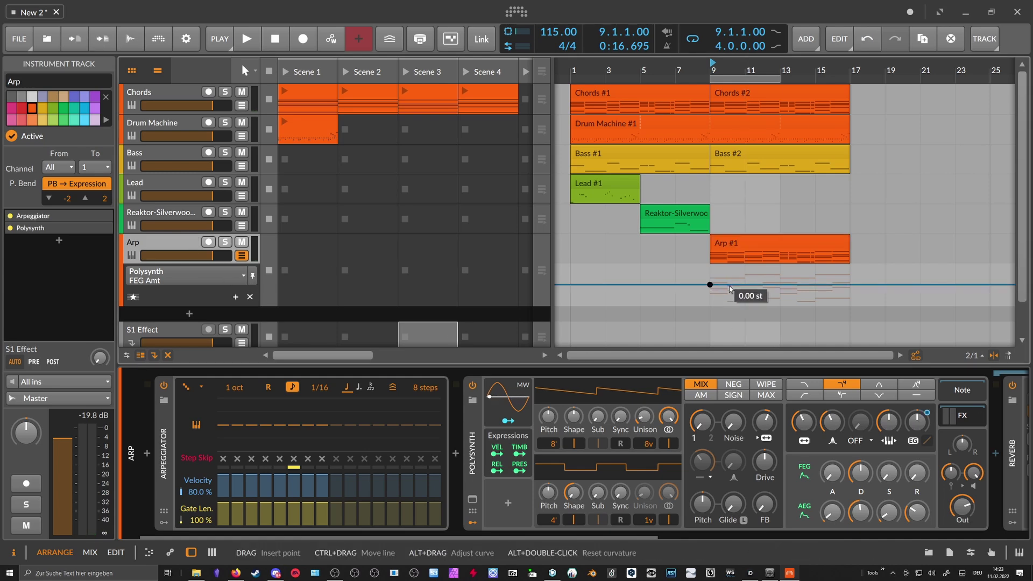
left_click_drag(729, 286, 850, 277)
key("space")
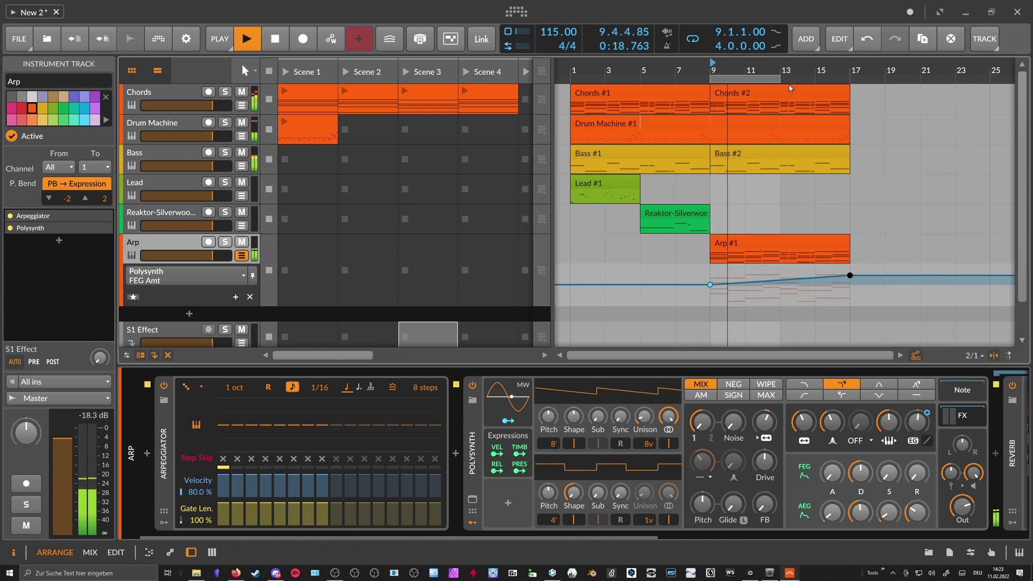
left_click_drag(780, 79, 850, 80)
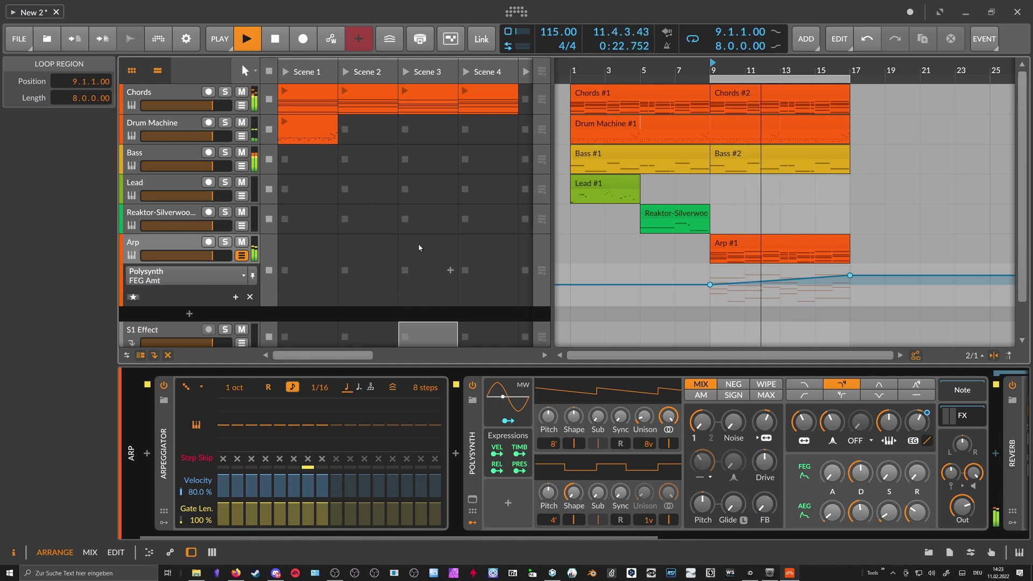
In Polysynth's FX chain, set the Delay-2 mix to about 26% and the Reverb mix to about 32%
scroll(519, 530, "down", 5)
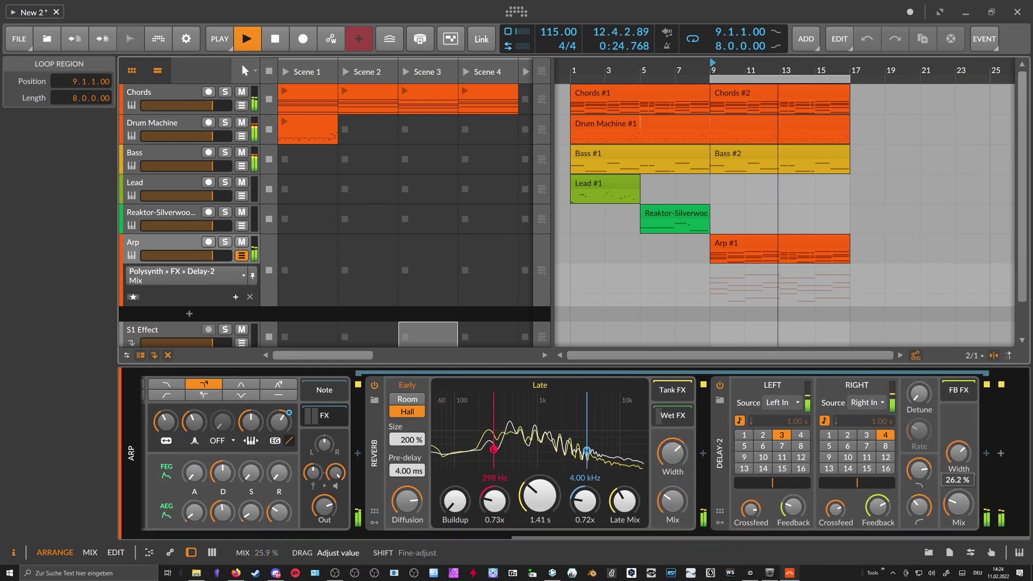
left_click_drag(672, 502, 672, 495)
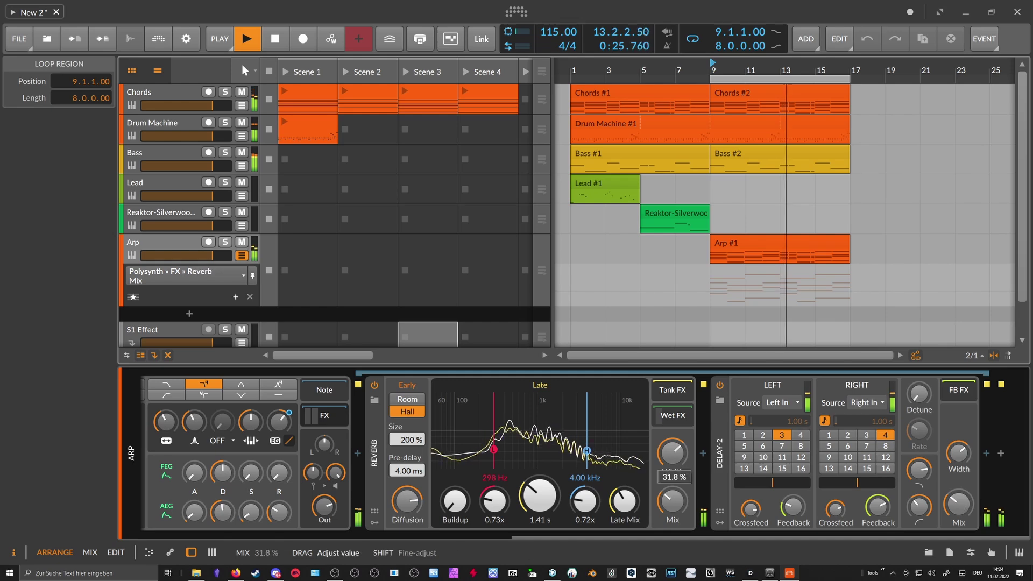
Insert an EQ-2 before the Reverb in Polysynth's FX chain and set its low band to a low cut at about 115 Hz
left_click(358, 453)
type("eq")
double_click(637, 141)
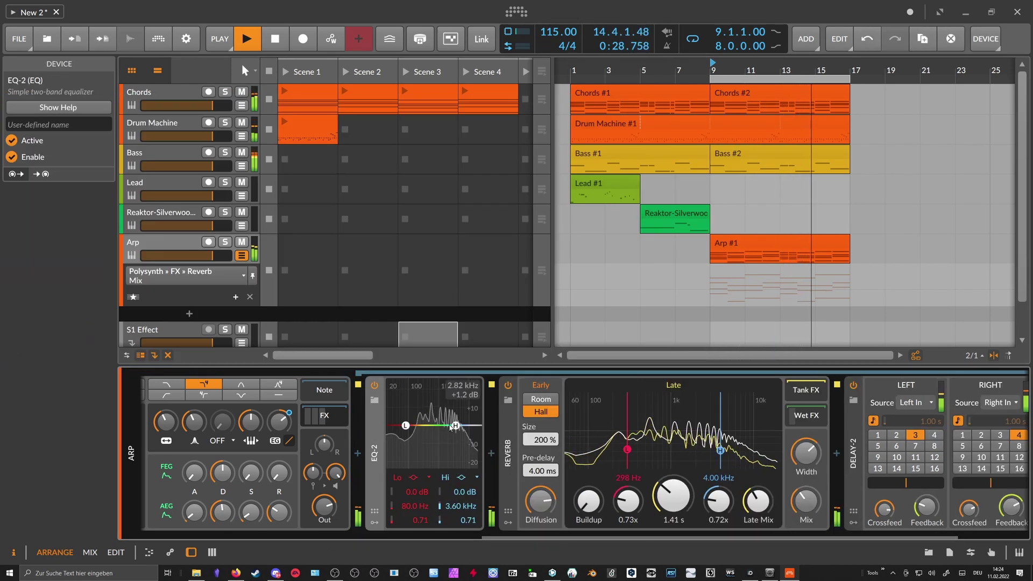
left_click(416, 478)
left_click(417, 508)
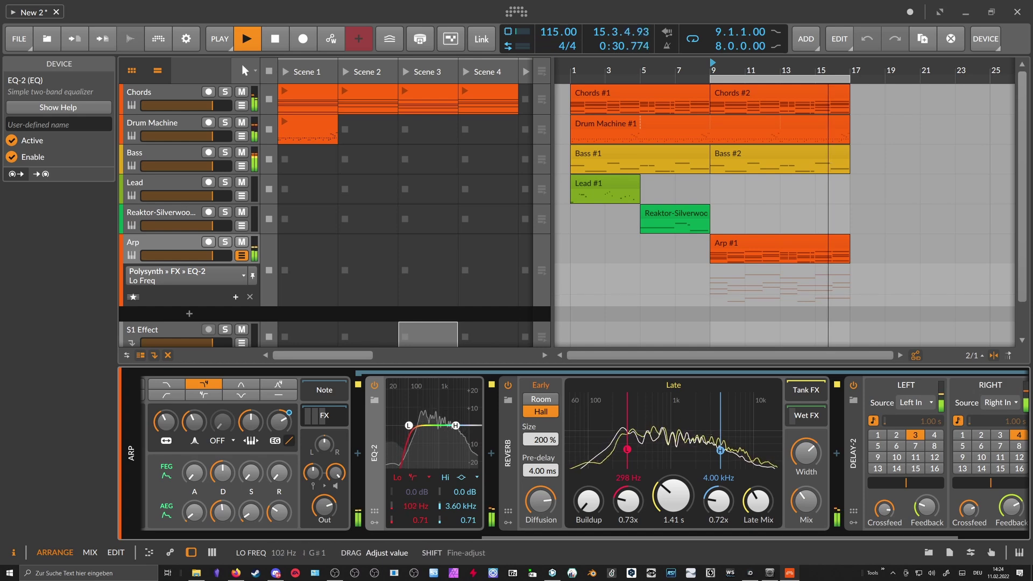
Extend the loop region back to bar 1 so it spans 16 bars
left_click_drag(712, 79, 572, 82)
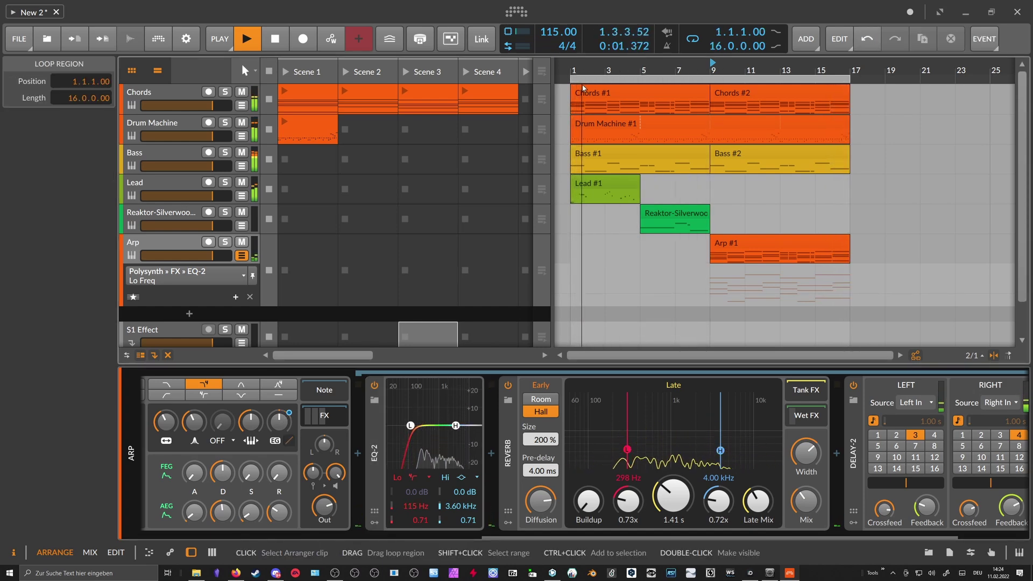
Move the sax clip to start at bar 17 and extend the Lead clip to 8 bars
left_click_drag(673, 218, 884, 218)
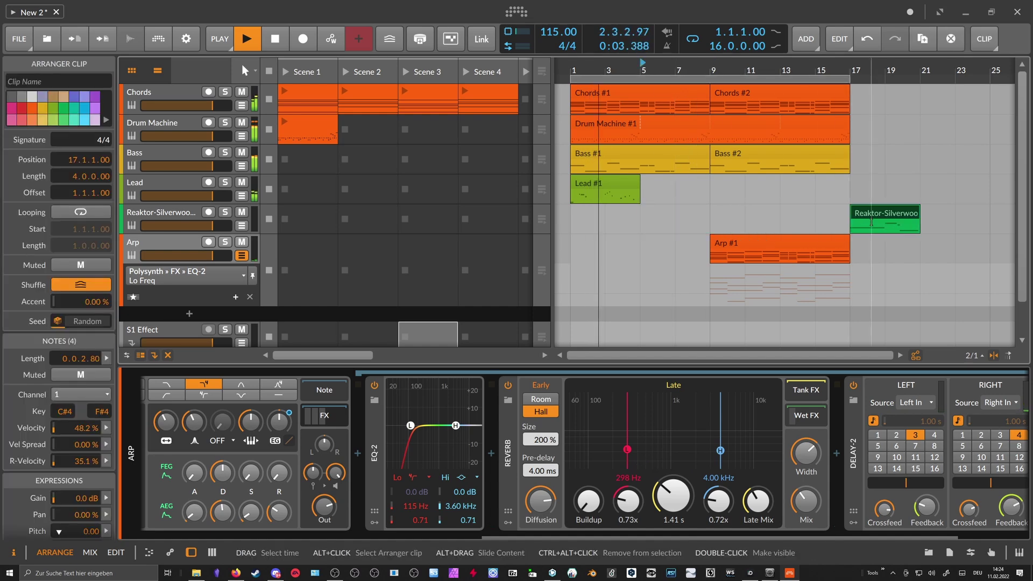
left_click_drag(636, 184, 710, 184)
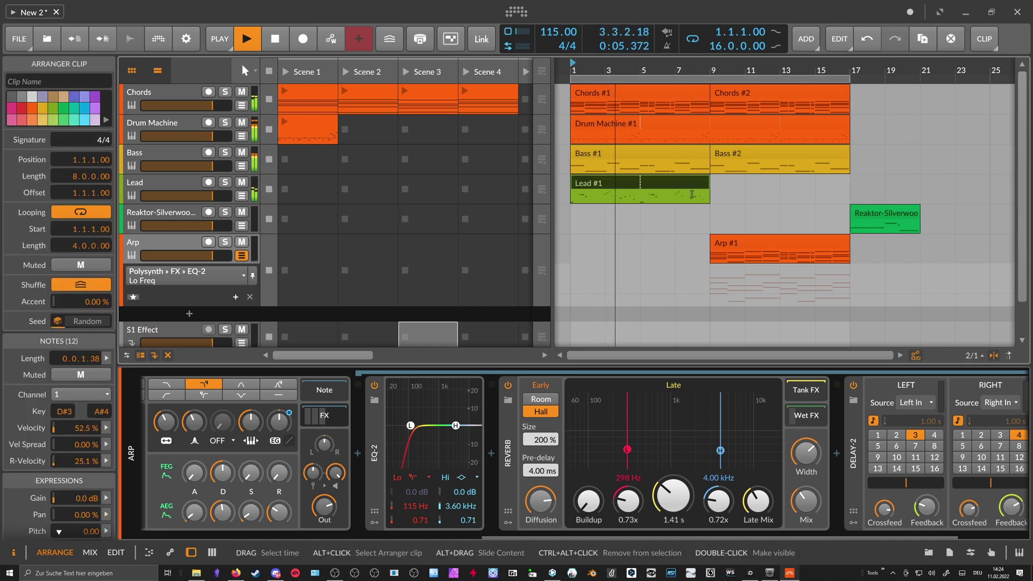
Consolidate the looped Lead clip into one continuous 8-bar clip with looping off
double_click(668, 193)
left_click(646, 190)
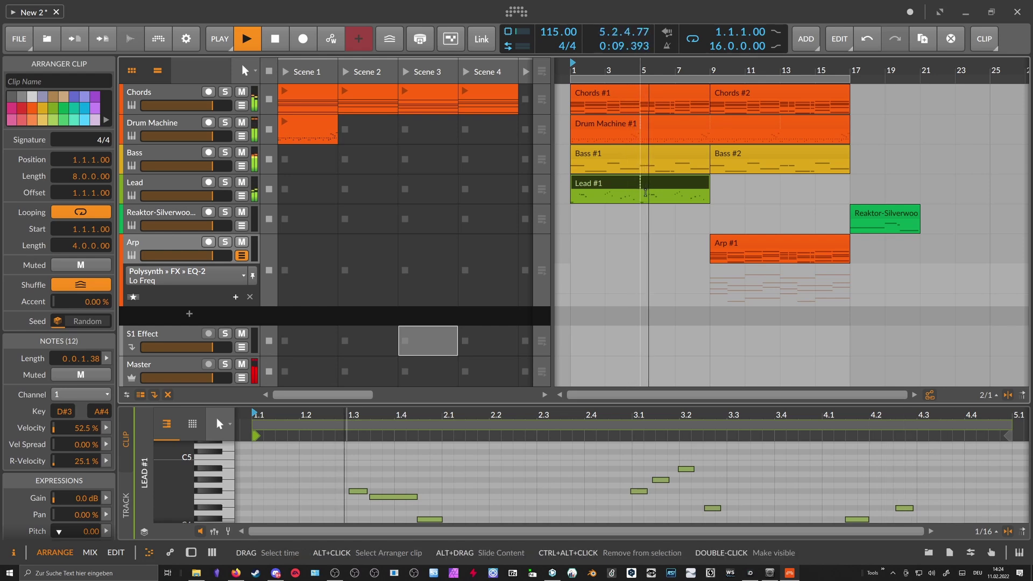
left_click(664, 192)
left_click(661, 186)
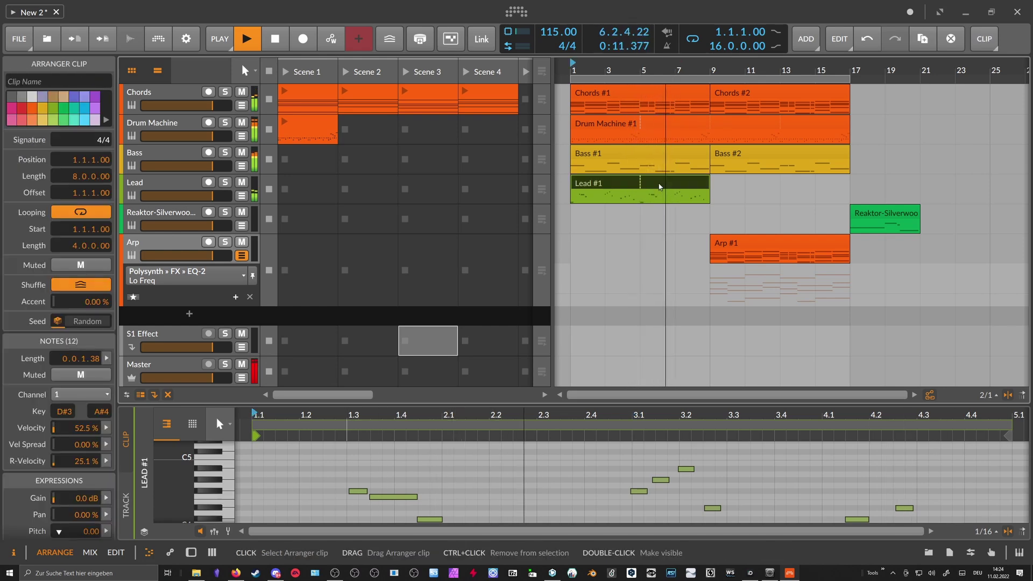
key("space")
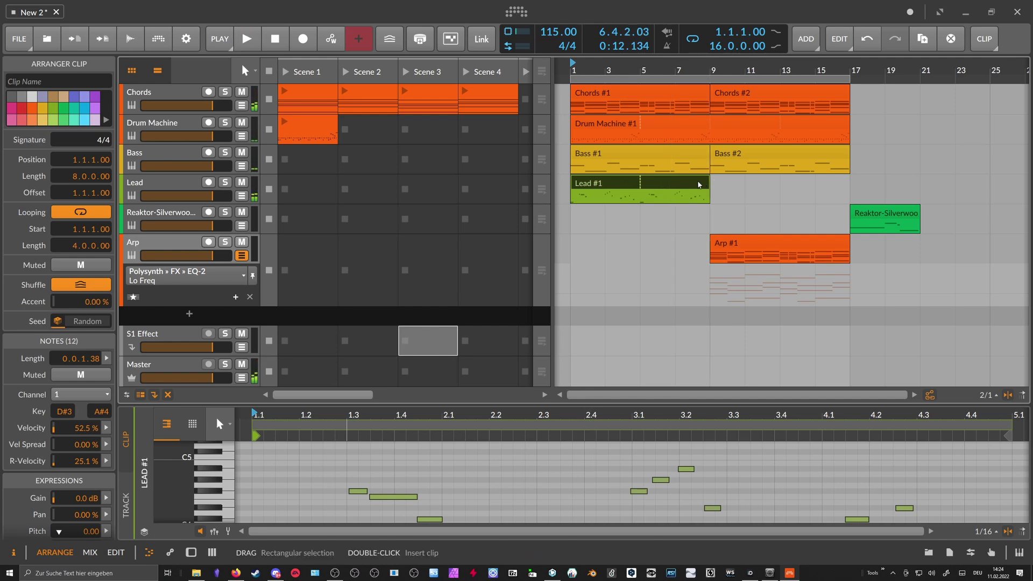
mouse_move(707, 181)
left_mouse_down()
mouse_move(676, 186)
mouse_move(709, 186)
left_mouse_up()
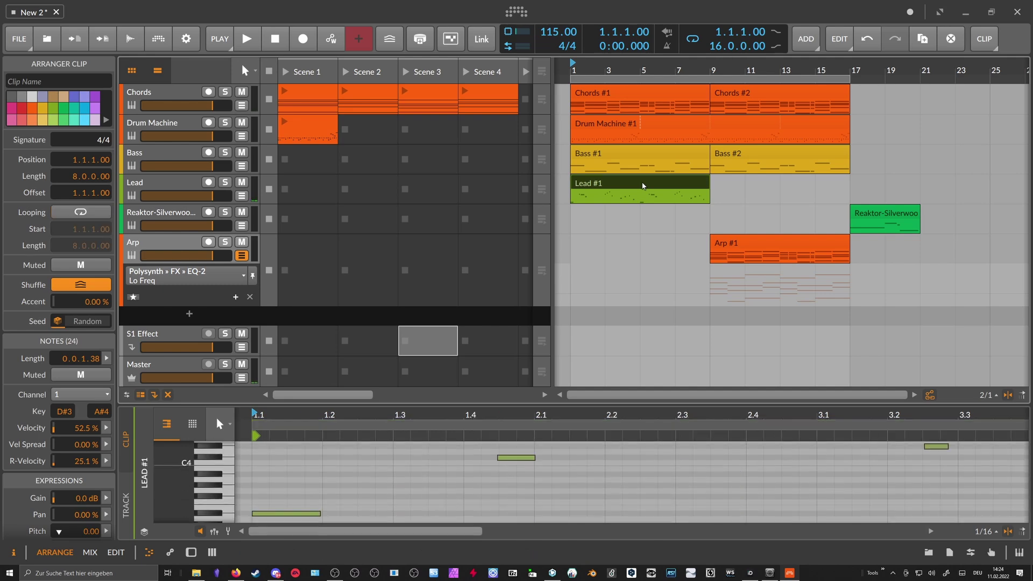
In the Lead clip, lower the long and short notes around beat 3 of bar 5 by an octave to F3 and F#3
left_click(606, 279)
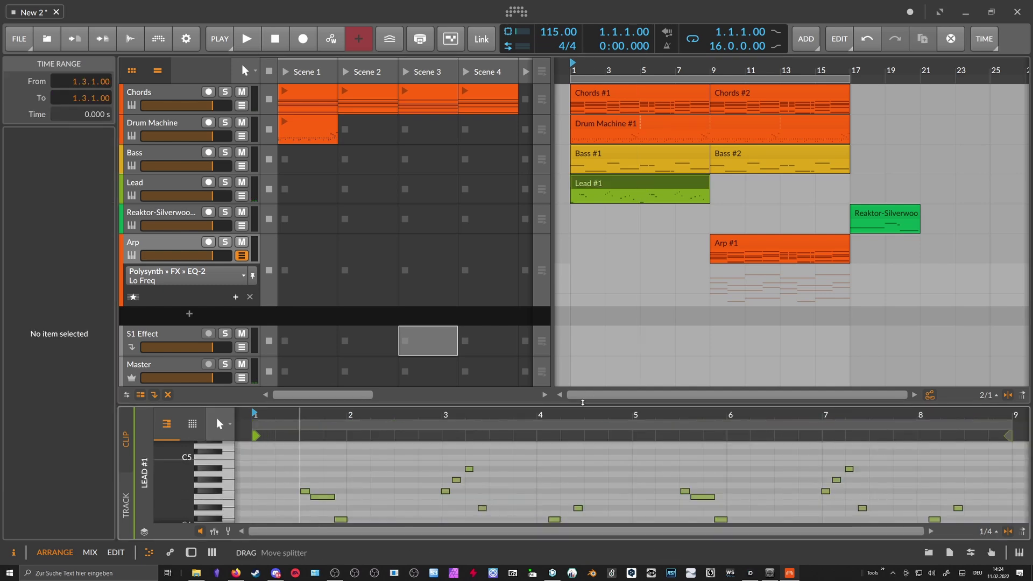
left_click_drag(583, 404, 556, 255)
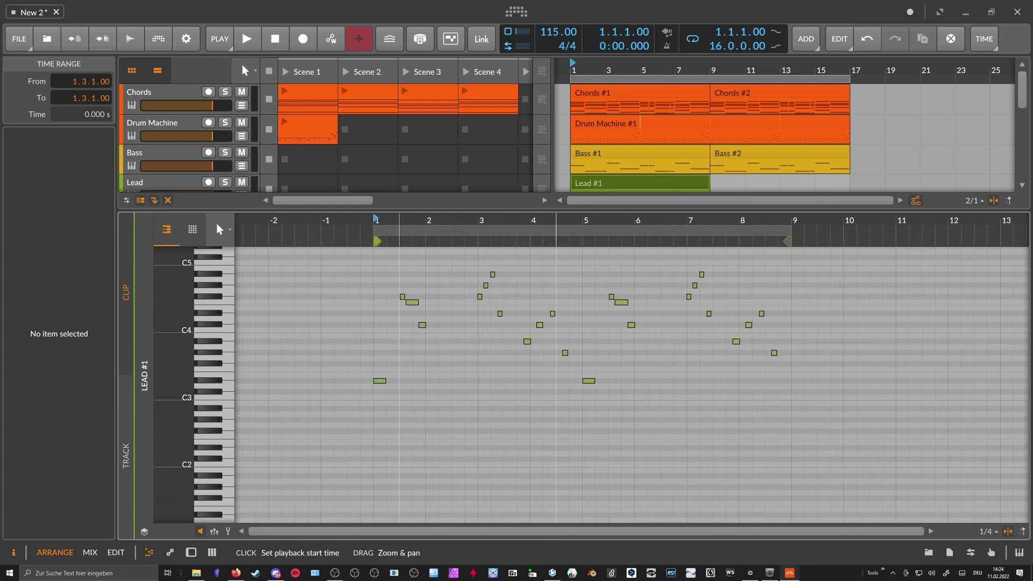
left_click(595, 329)
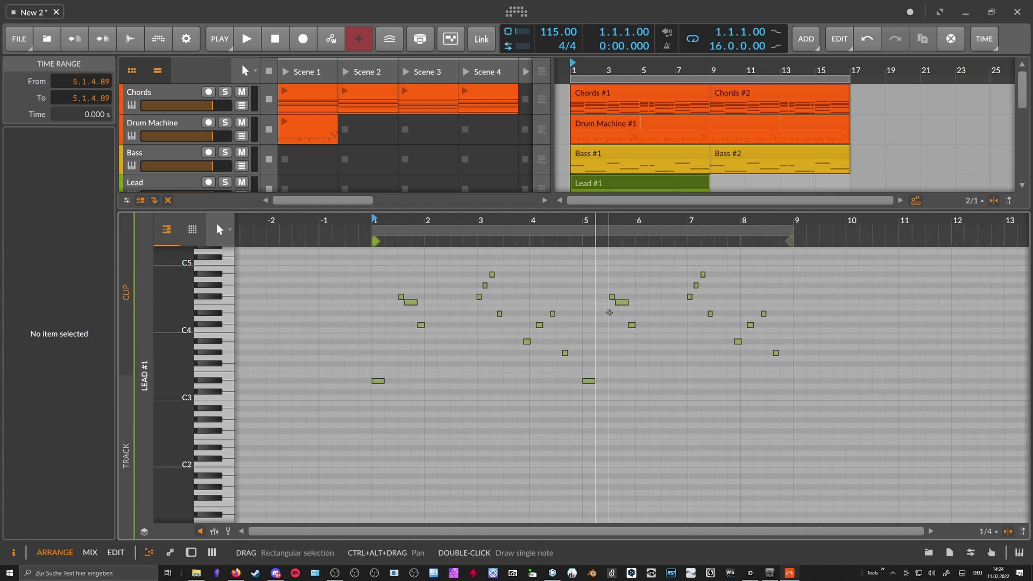
left_click_drag(621, 222, 622, 250)
left_click(612, 301)
left_click(621, 298)
left_click(622, 302)
key("shift+Down")
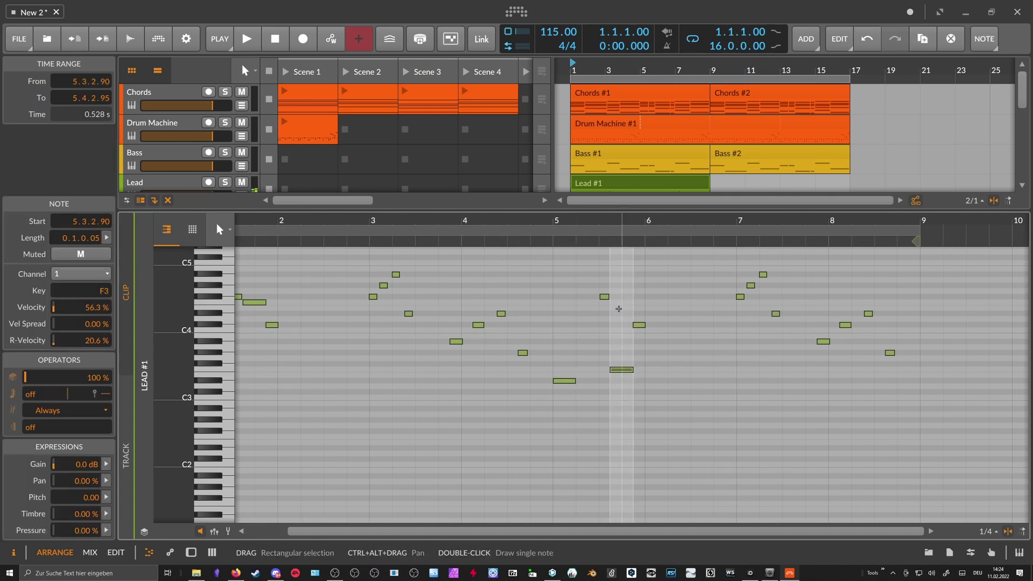
left_click_drag(618, 308, 598, 293)
key("shift+Down")
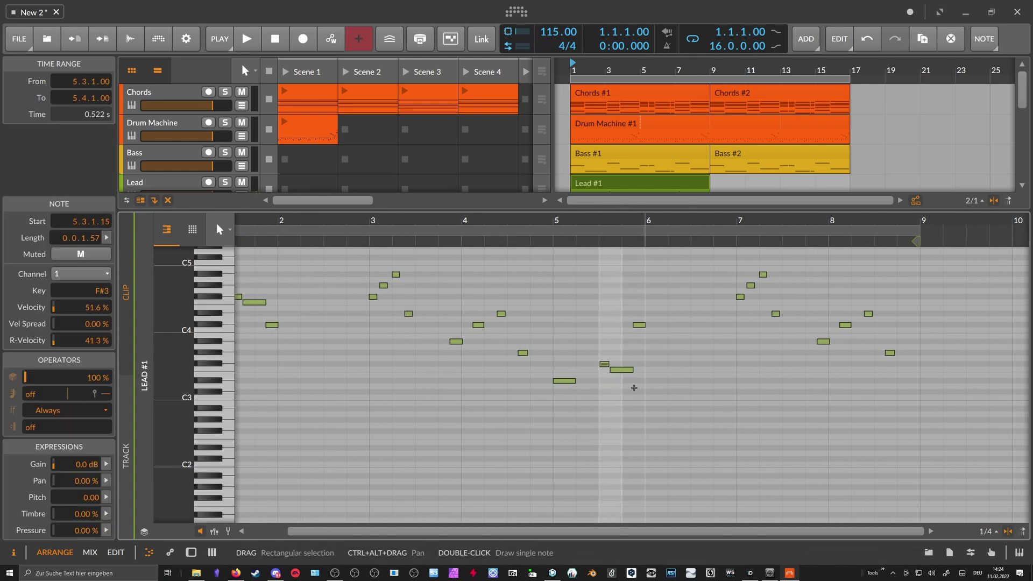
Lower the C#4 note at the end of bar 5 by an octave to C#3 and audition the Lead phrase
left_click(626, 370)
key("shift+Up")
key("shift+Down")
left_click(639, 325)
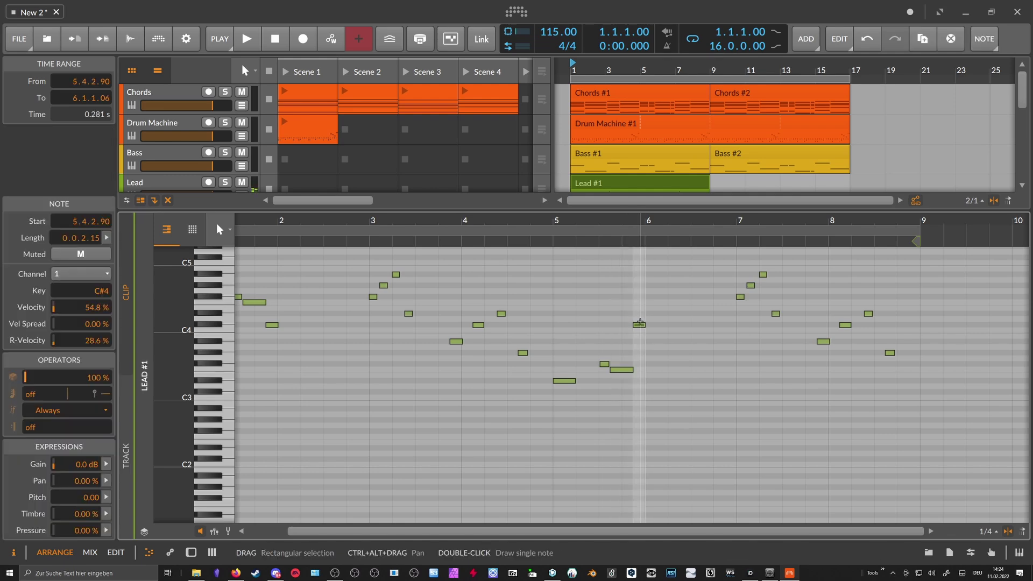
key("shift+Down")
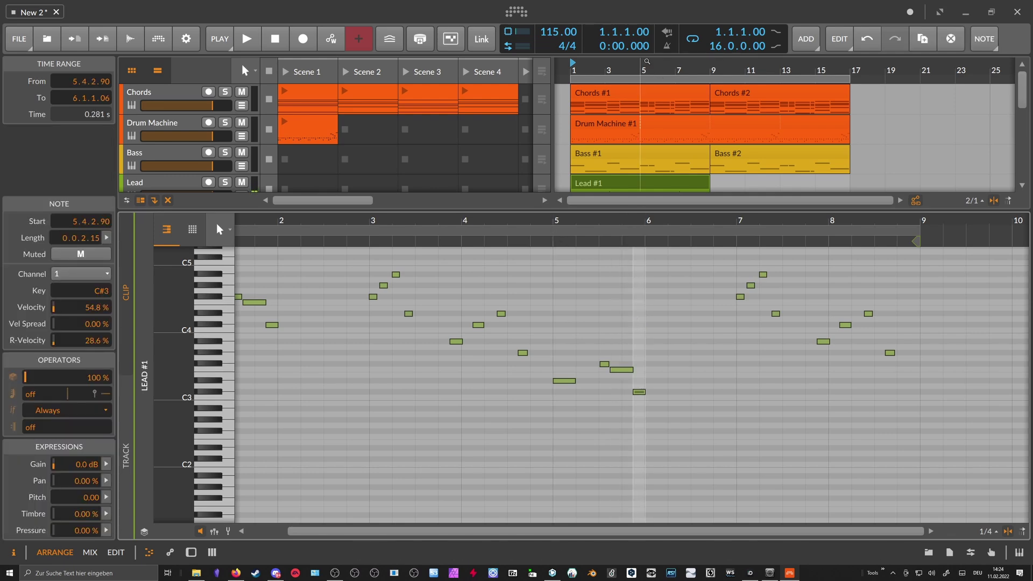
key("space")
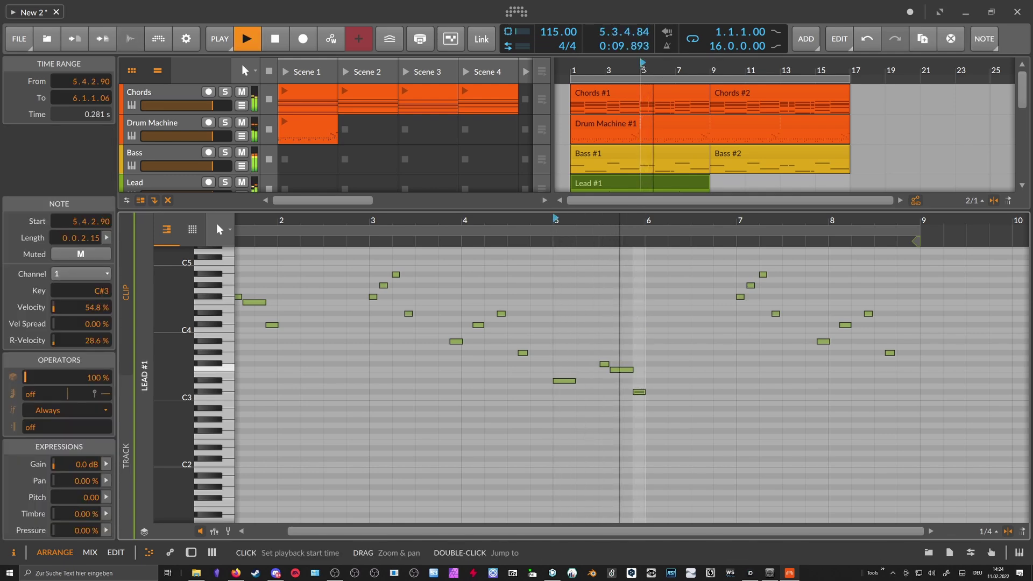
key("space")
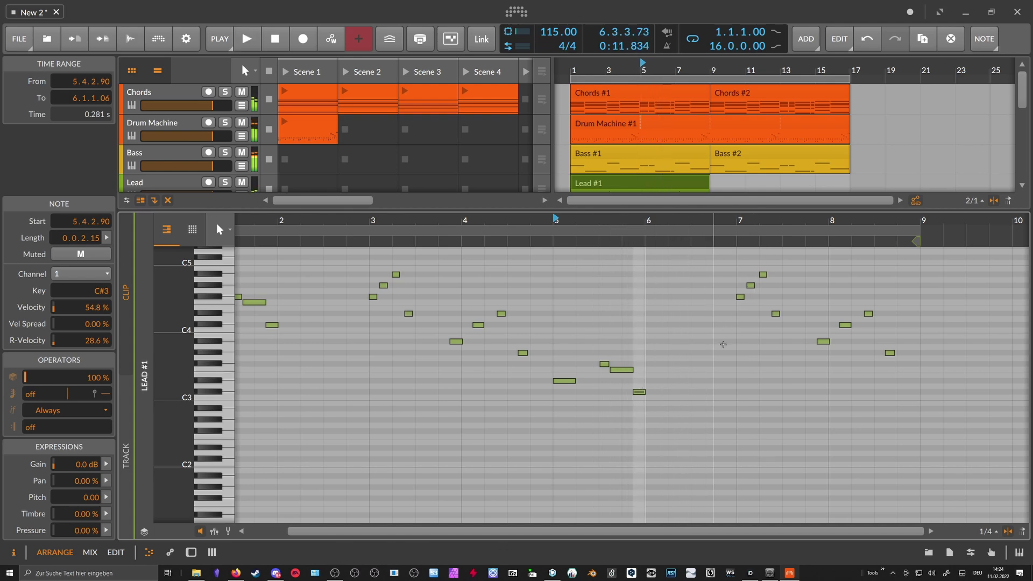
Add an F#3 note one beat long in bar 6 of the Lead clip and shift it to start at 6.4.1
double_click(710, 364)
key("space")
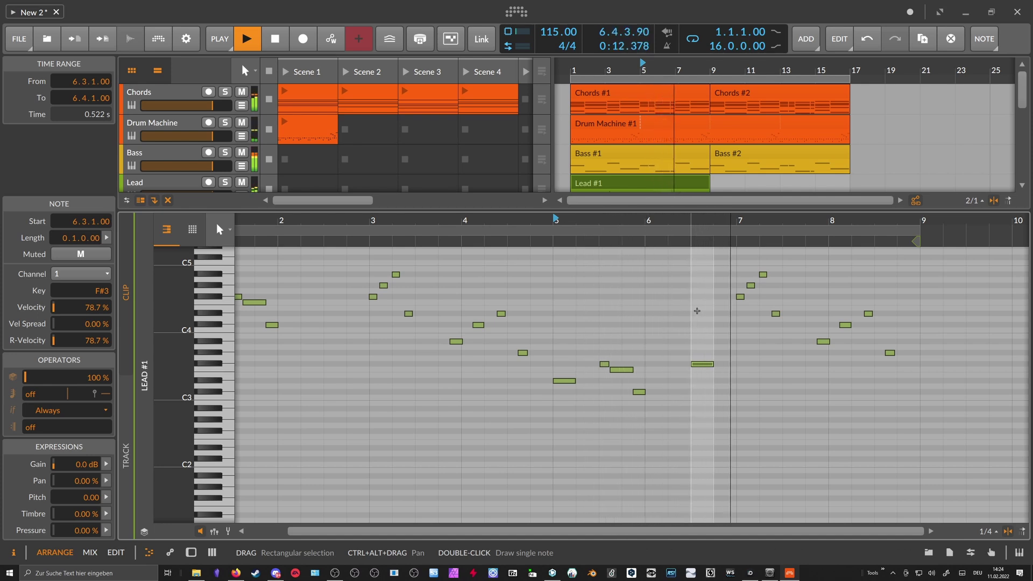
key("Right")
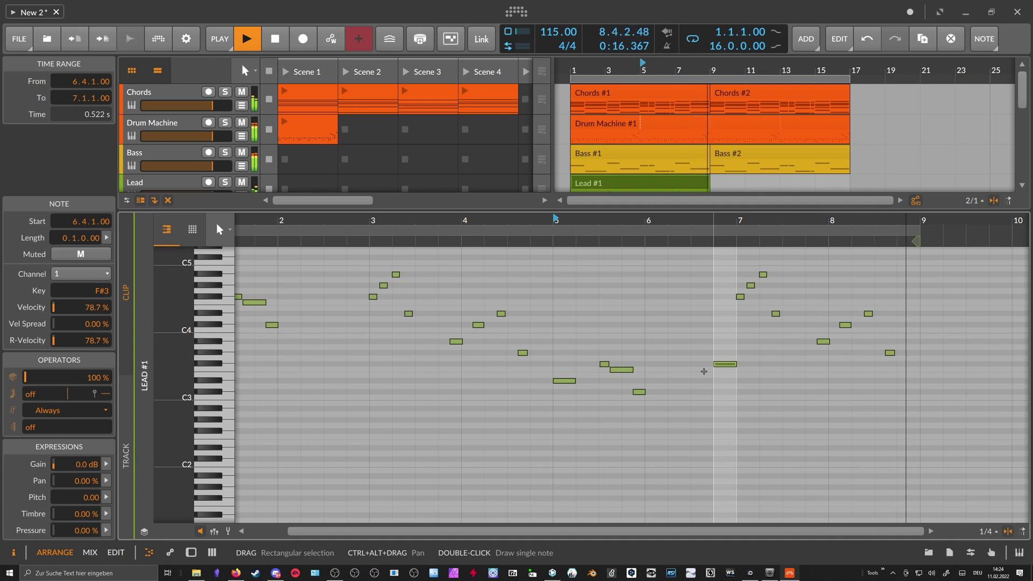
key("space")
Extend the Drum Machine #1 and Chords #2 clips to bar 25
left_click_drag(683, 211, 685, 370)
left_click(775, 189)
left_click_drag(713, 72, 712, 61)
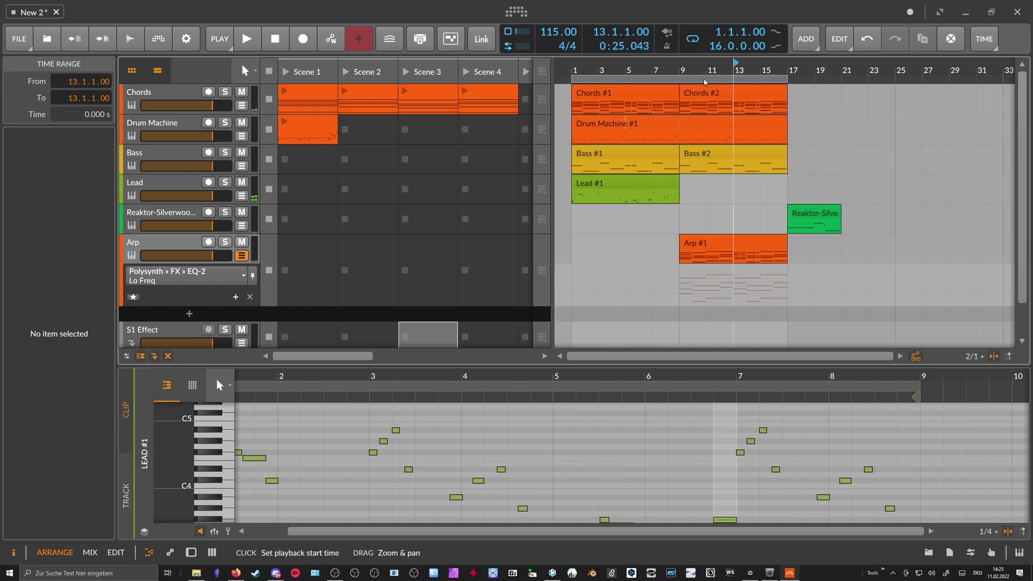
left_click(765, 153)
left_click_drag(799, 156, 696, 93)
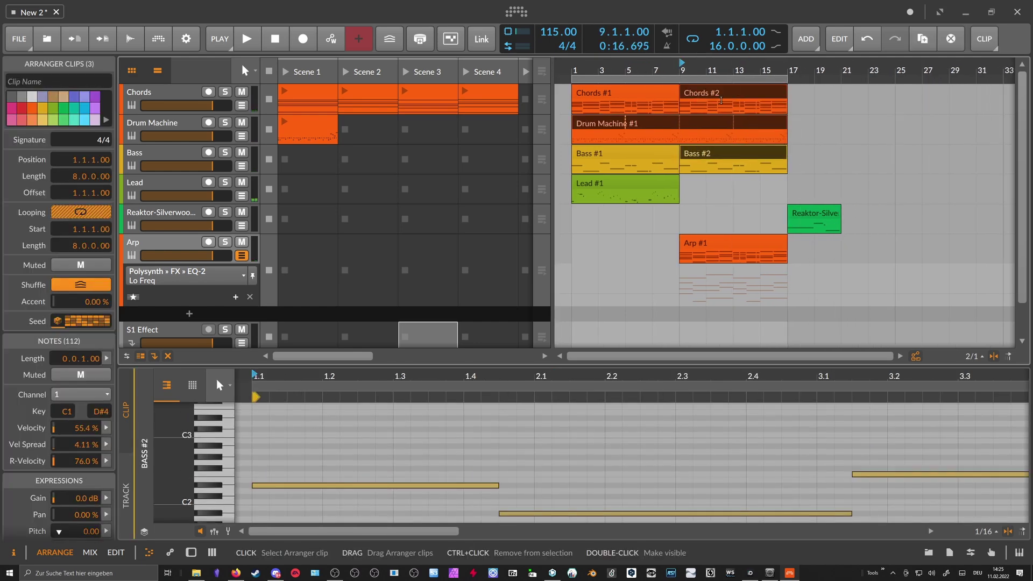
left_click(800, 136)
left_click_drag(786, 138, 892, 143)
left_click(783, 110)
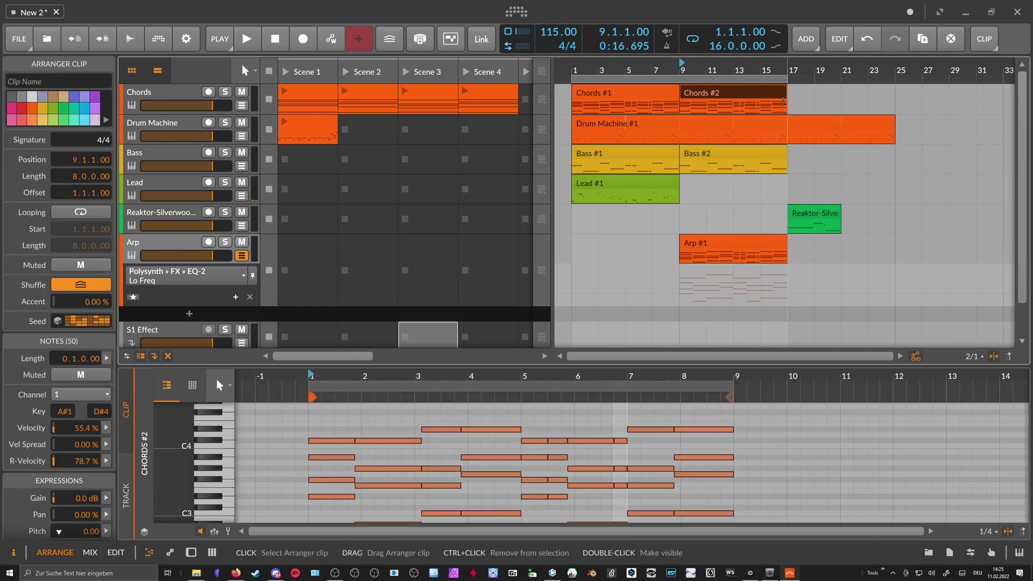
left_click_drag(787, 110, 894, 111)
Duplicate the Bass #2 clip to bar 17 and extend the loop region to 24 bars
left_click(776, 165)
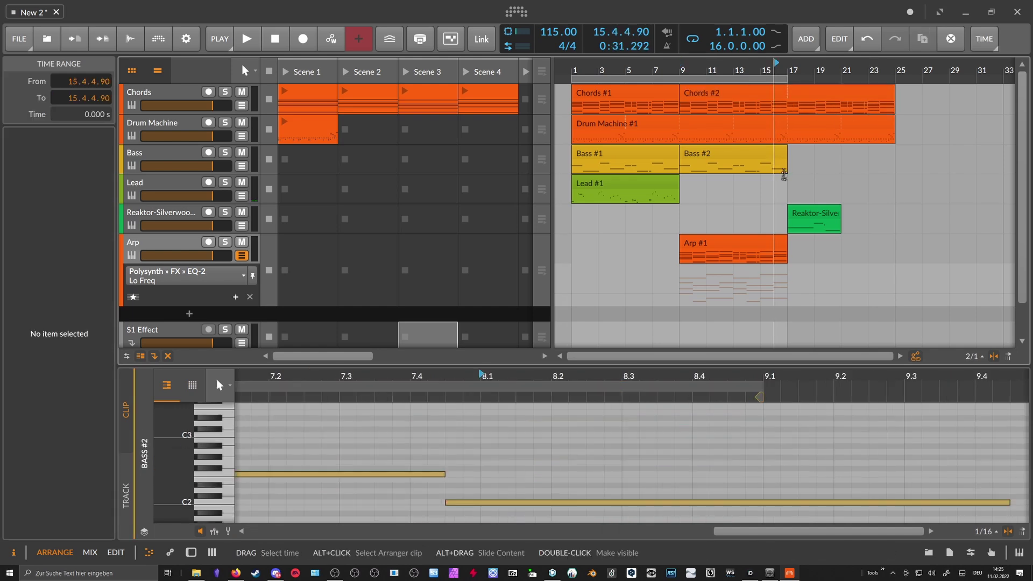
key("ctrl+d")
left_click_drag(786, 78, 882, 85)
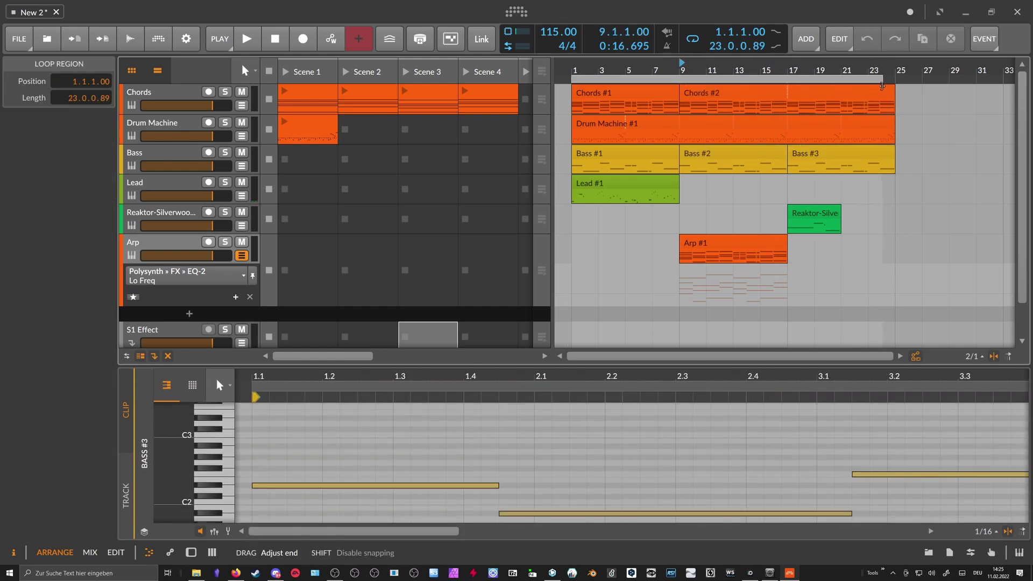
Arm the sax track and record a new part from bar 21 to bar 25
left_click(837, 210)
left_click_drag(839, 213, 886, 213)
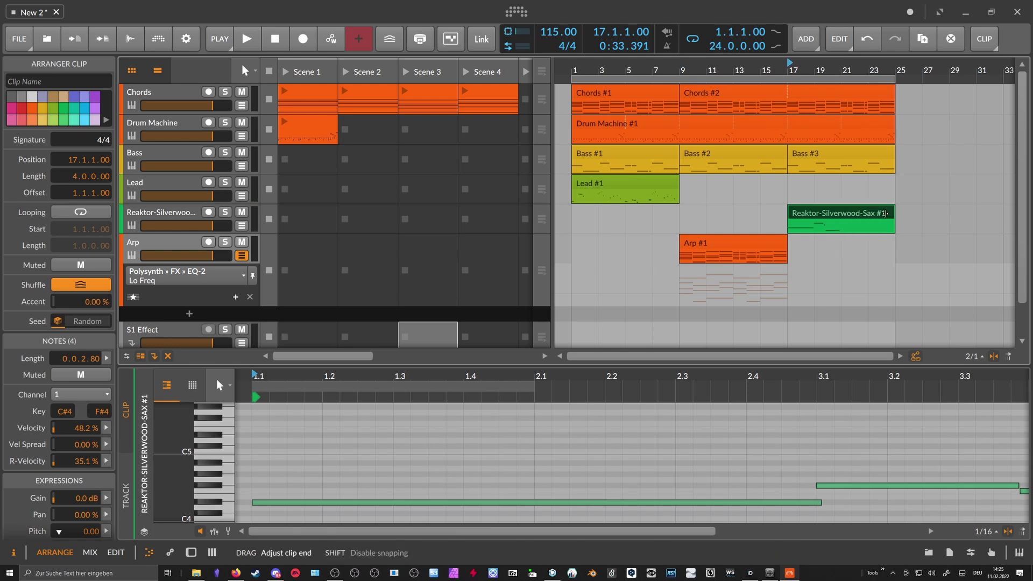
left_click(842, 67)
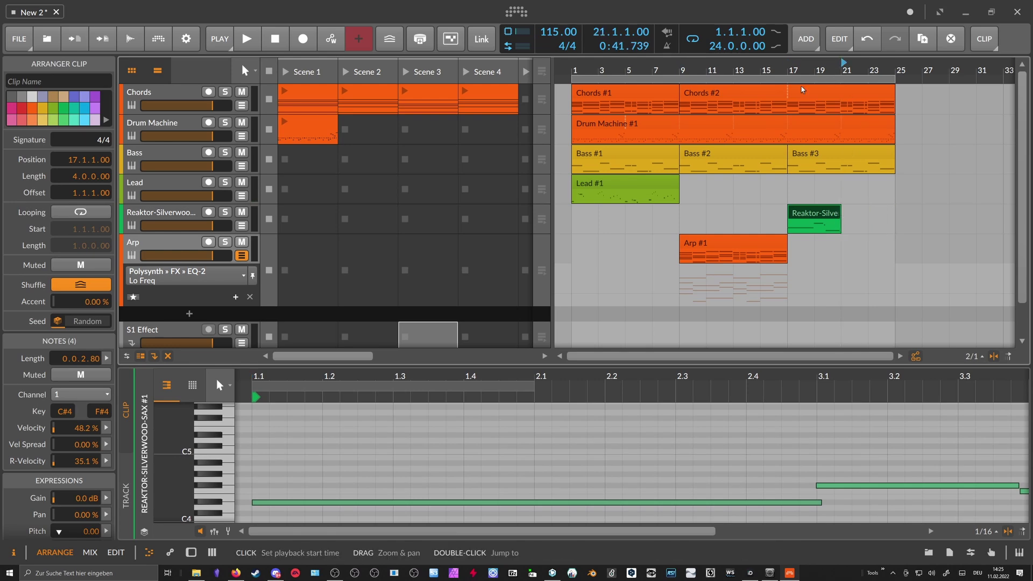
left_click(209, 212)
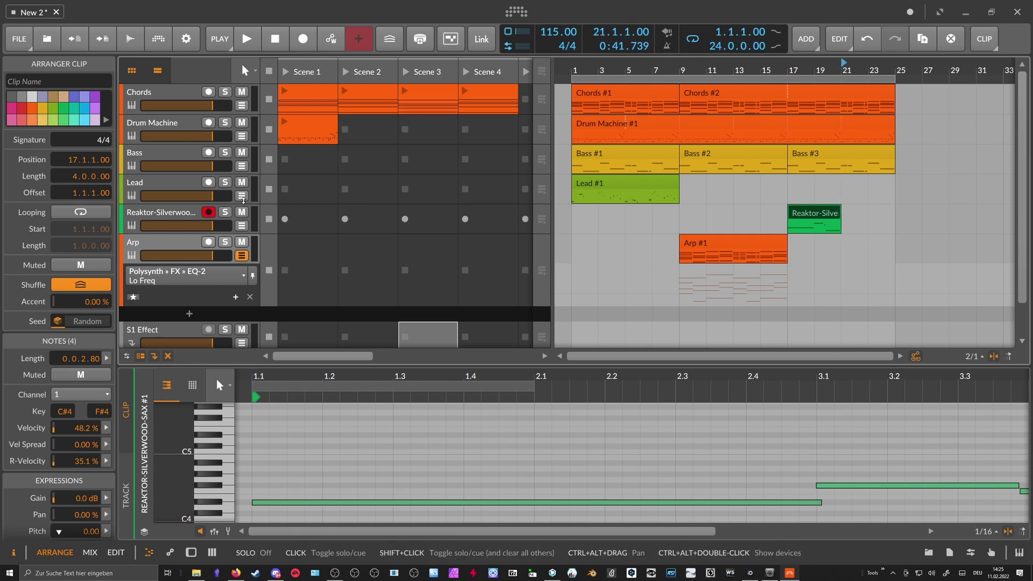
left_click(297, 41)
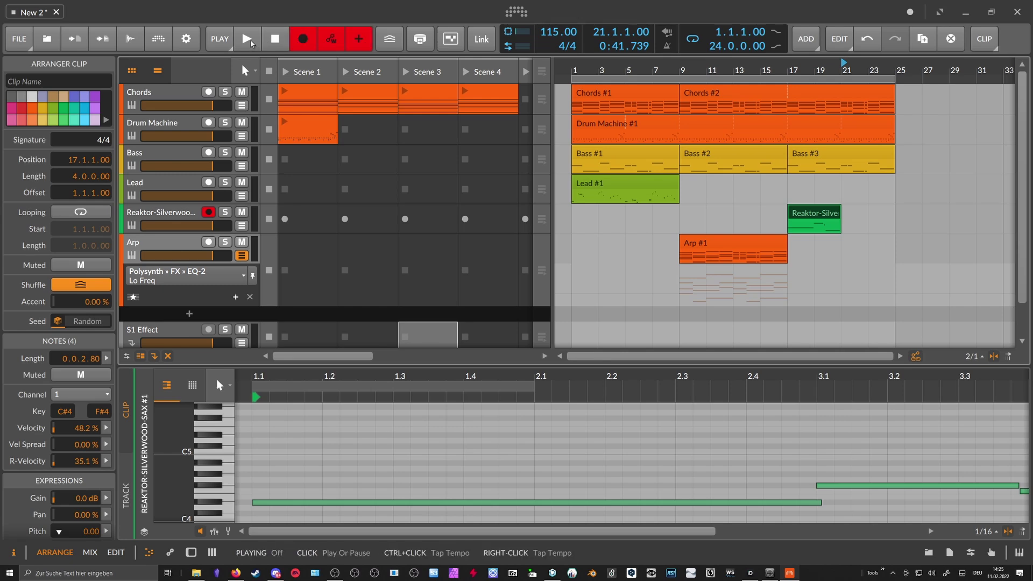
left_click(249, 41)
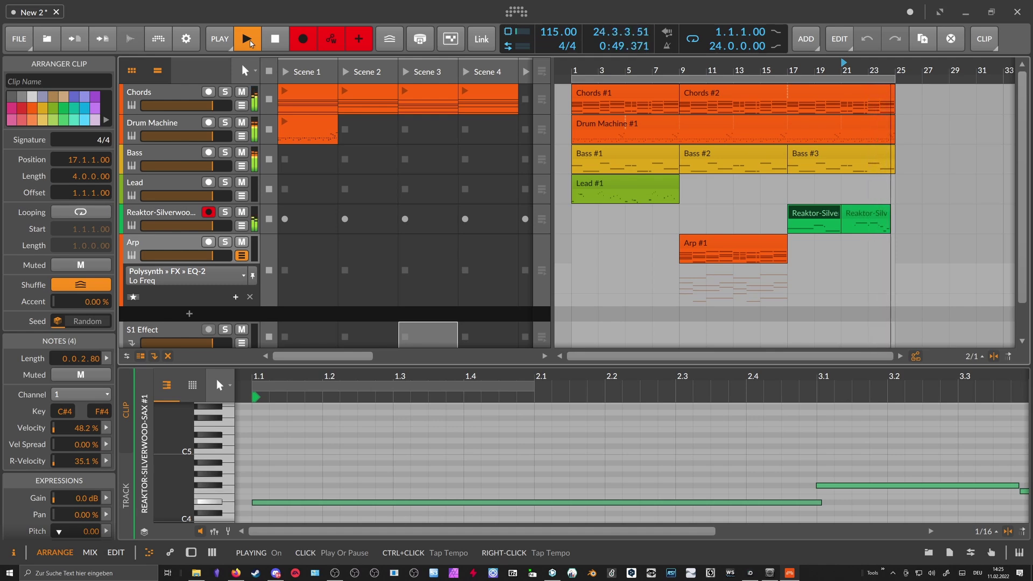
left_click(250, 43)
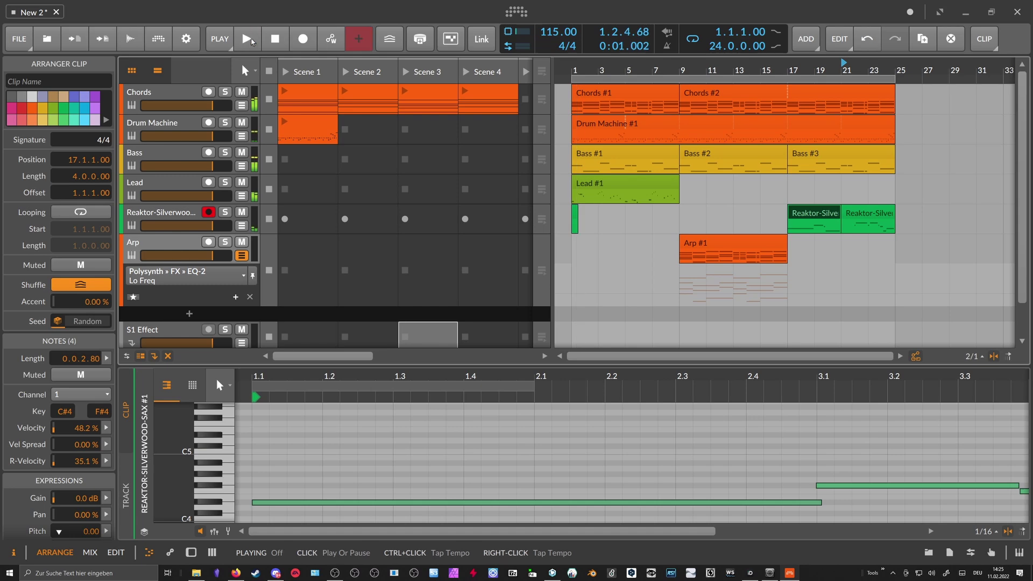
Delete the short stray sax recording at bar 1 and play the arrangement from bar 17
key("Delete")
left_click(789, 75)
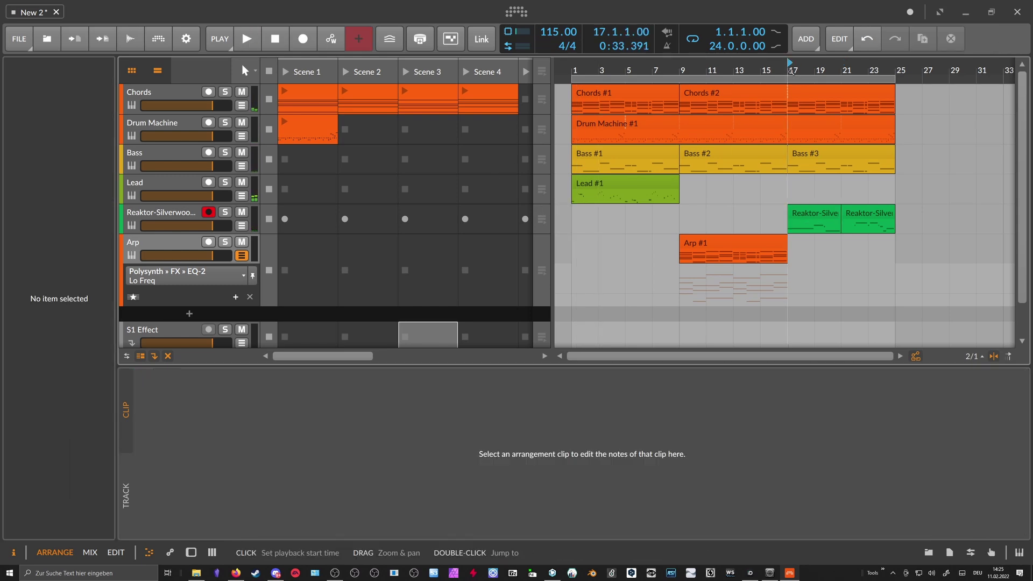
key("space")
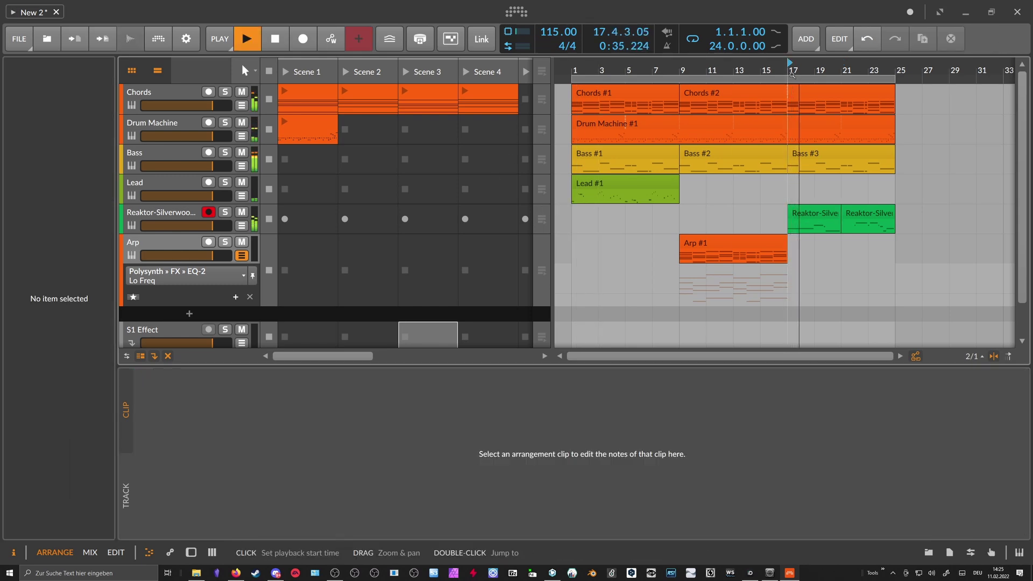
Add a Peak Limiter after ValhallaSupermassive on the sax track and raise its input gain to about 2.5 dB
double_click(189, 214)
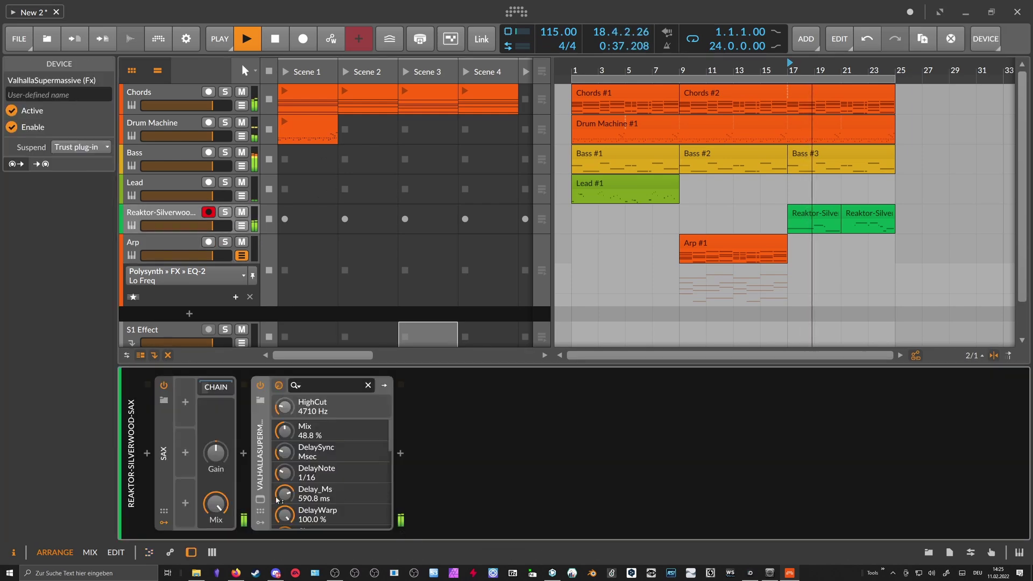
left_click(404, 454)
type("peak")
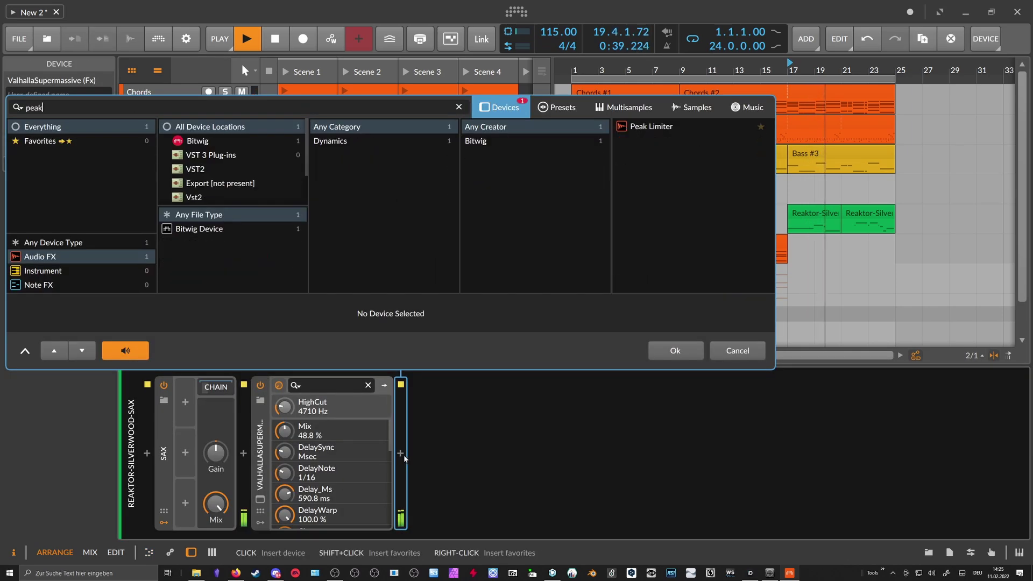
key("Return")
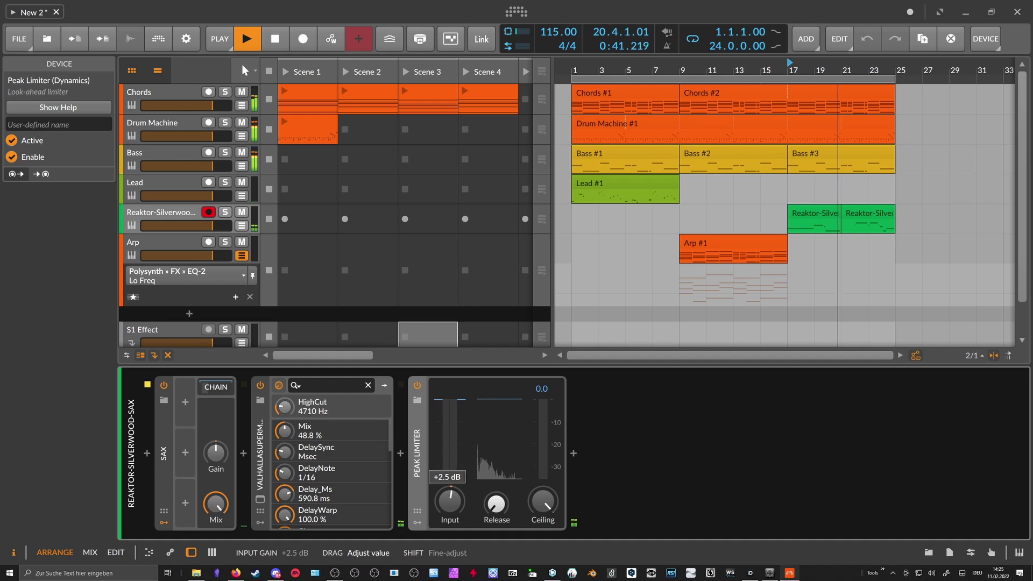
key("space")
Open the second sax clip in the note editor and add a D#4 note running from 1.2 to 2.1
double_click(854, 213)
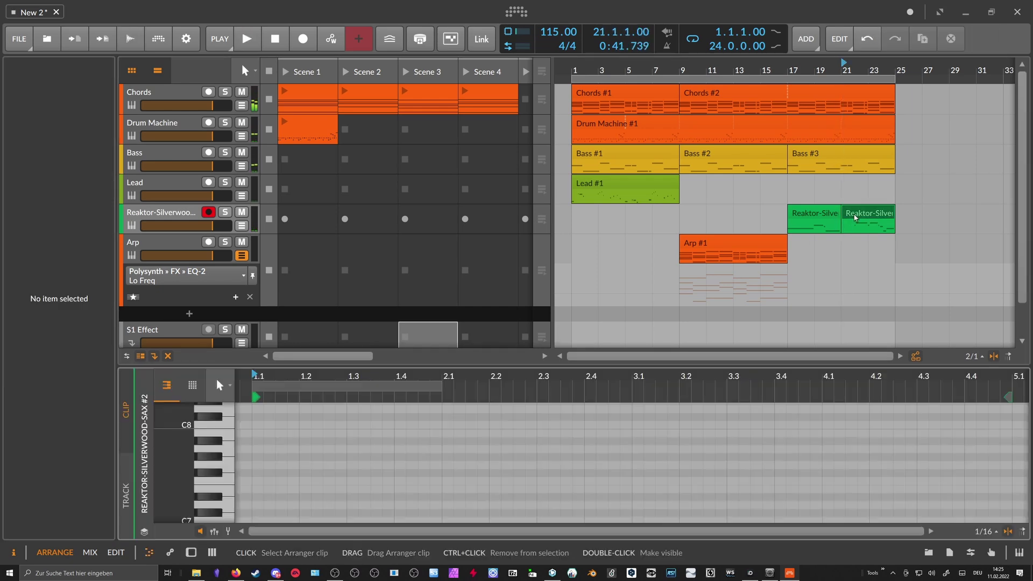
left_click_drag(363, 366, 349, 168)
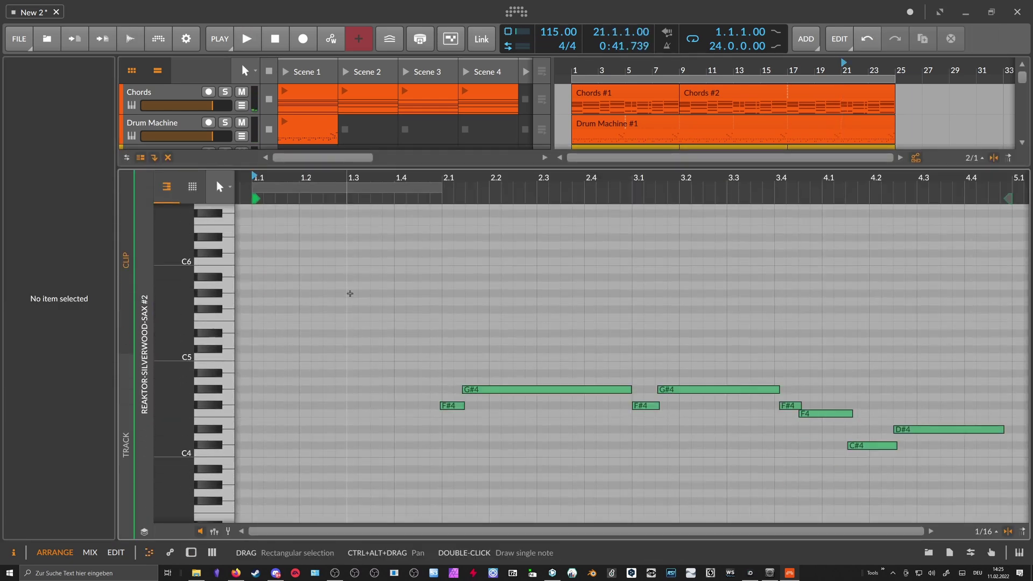
left_click(301, 429)
double_click(304, 429)
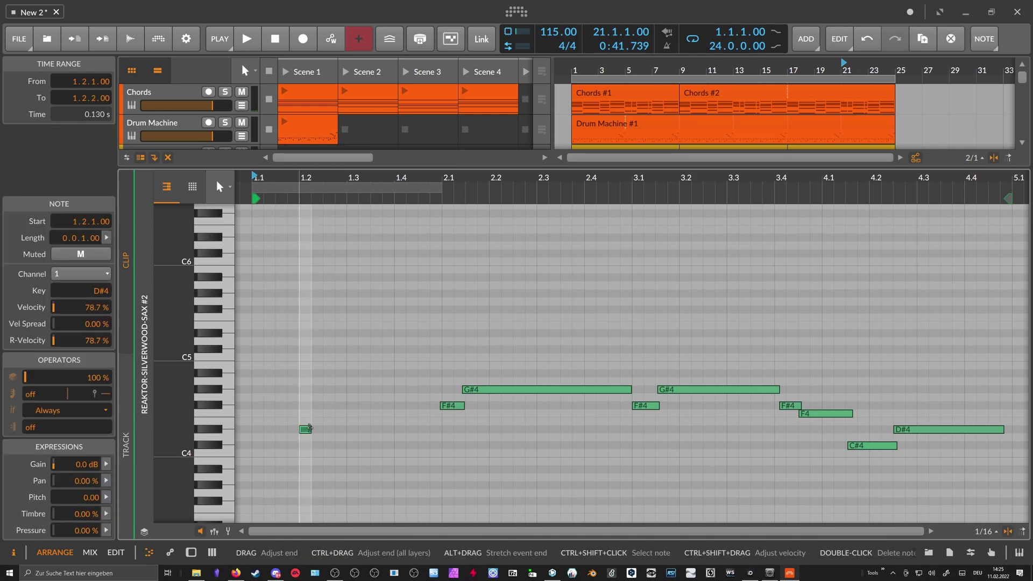
left_click_drag(311, 429, 445, 432)
left_click(374, 408)
left_click(395, 430)
left_click(436, 499)
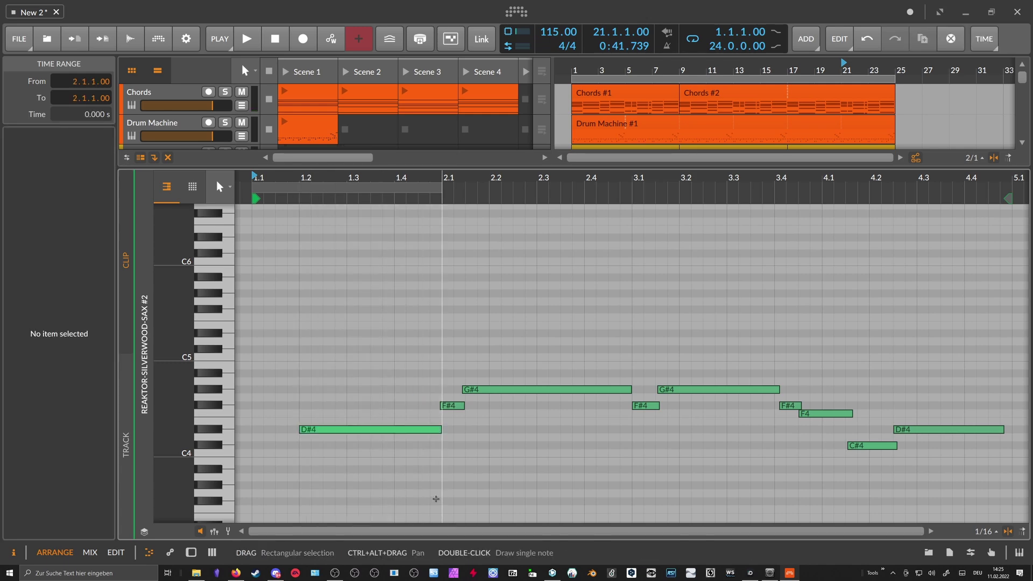
Extend the new D#4 note's start back to 1.1 and play the sax part from bar 21
key("space")
key("space")
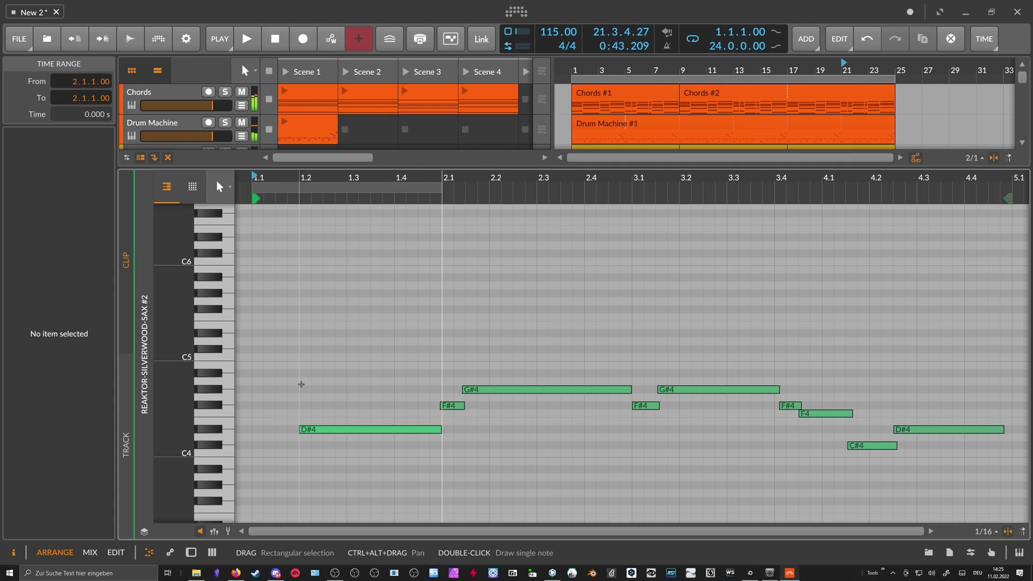
left_click_drag(303, 429, 253, 429)
key("space")
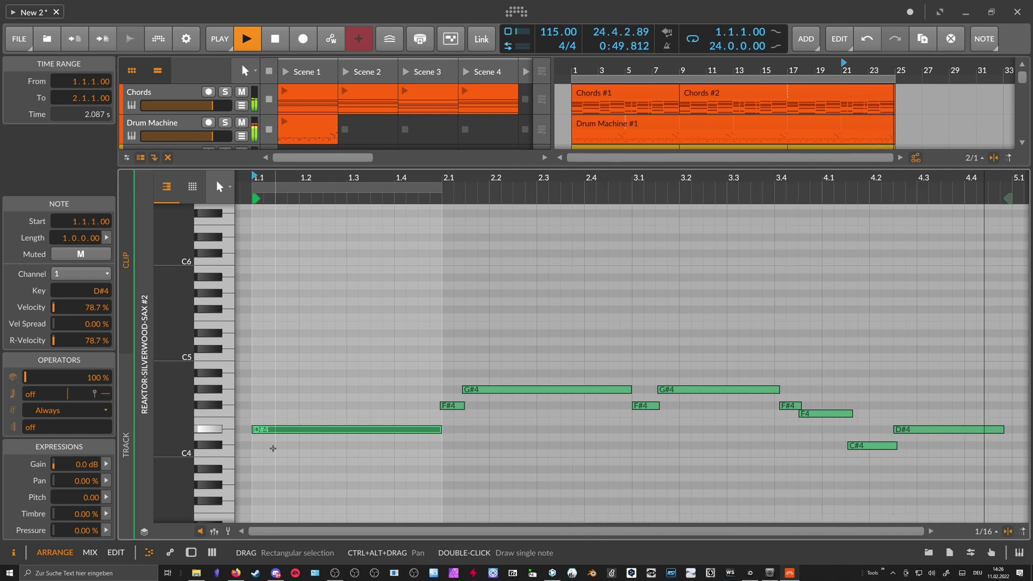
Set the output of the Lead track's Polysynth to about -1.1 dB and select the Drum Machine track
left_click_drag(323, 168, 322, 401)
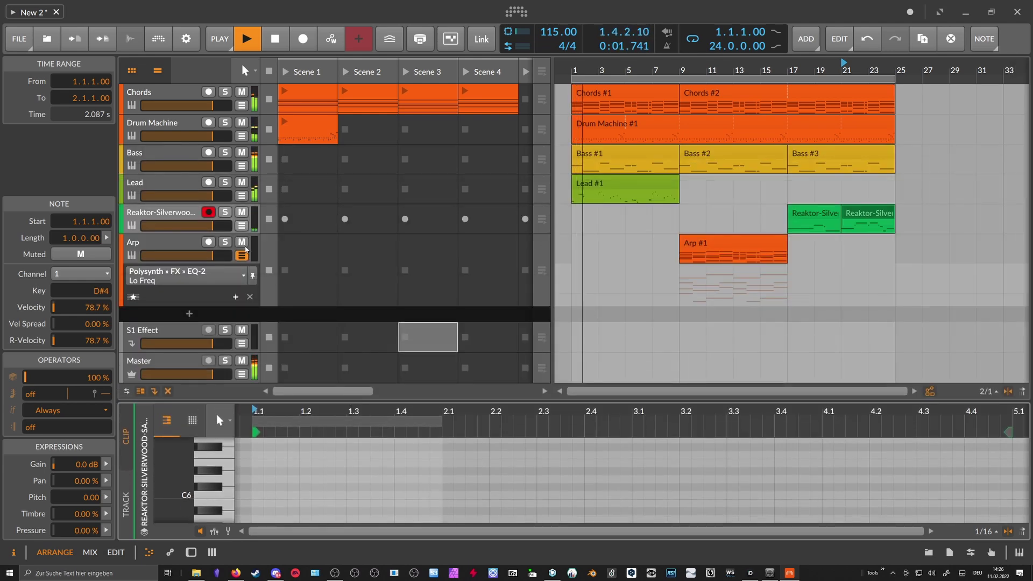
double_click(162, 186)
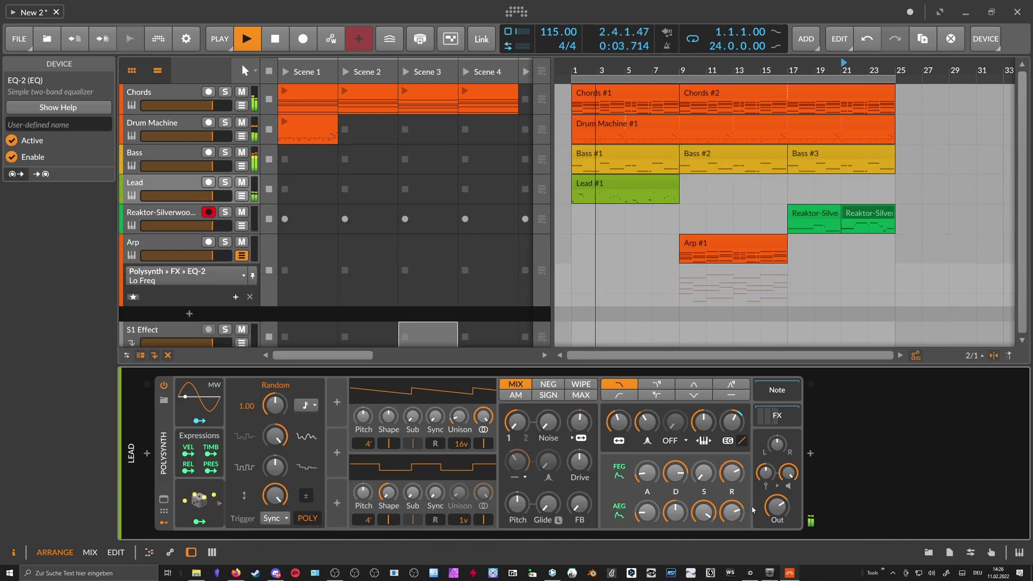
left_click_drag(768, 510, 768, 495)
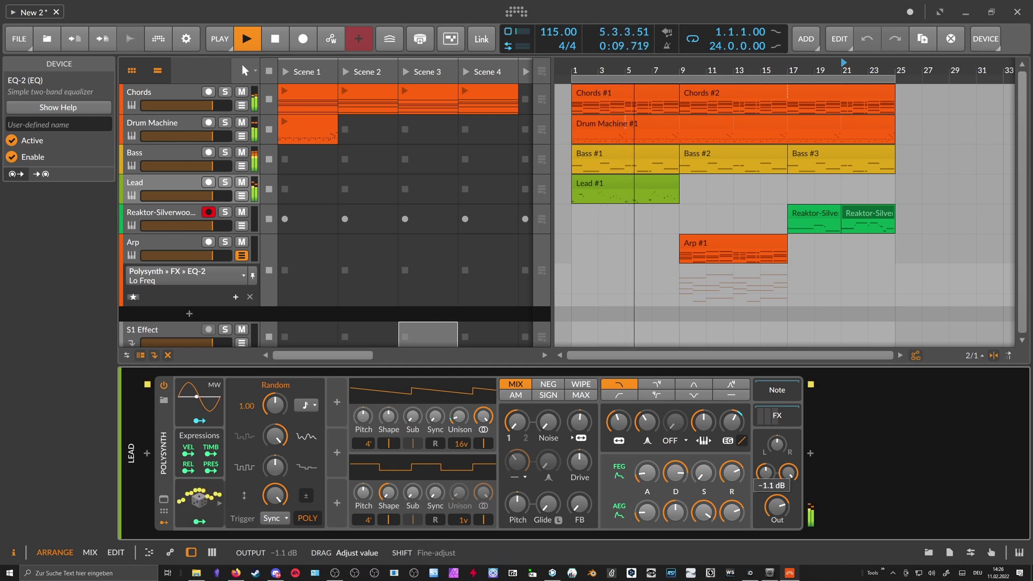
left_click(177, 128)
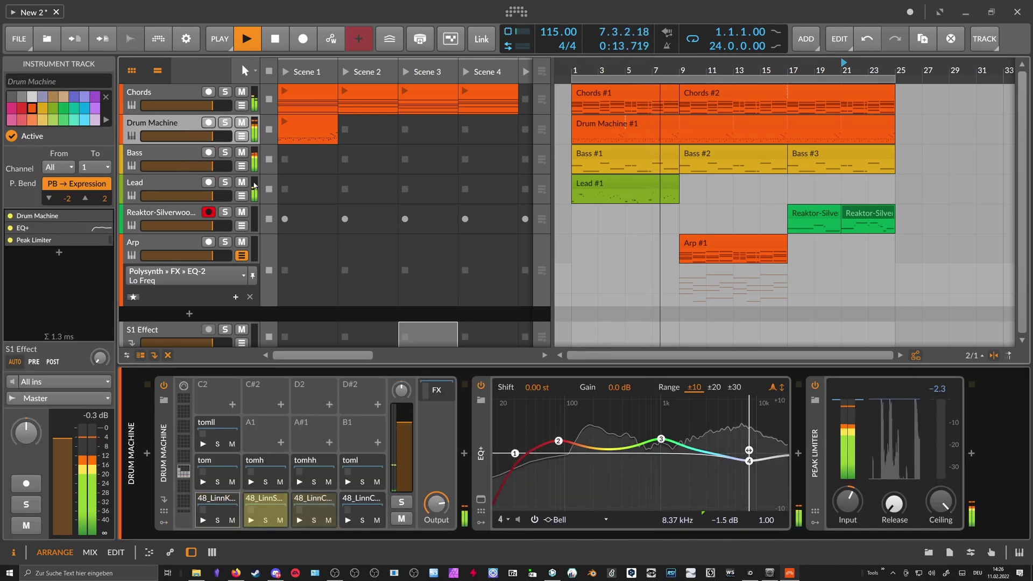
Lower the velocity of the F#3 note at 6.4 in the Lead #1 clip to about 56.2 %
double_click(599, 186)
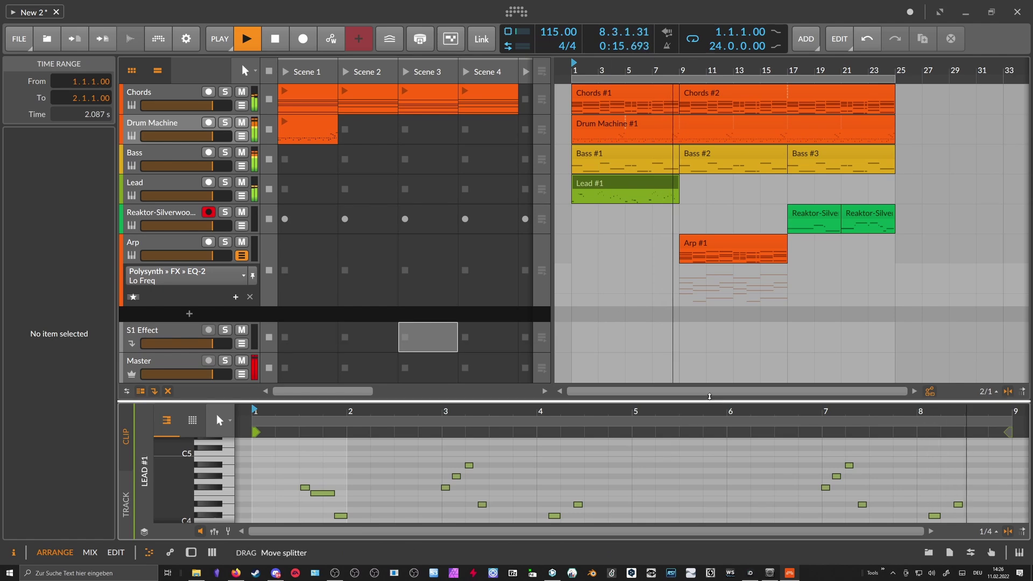
left_click(809, 410)
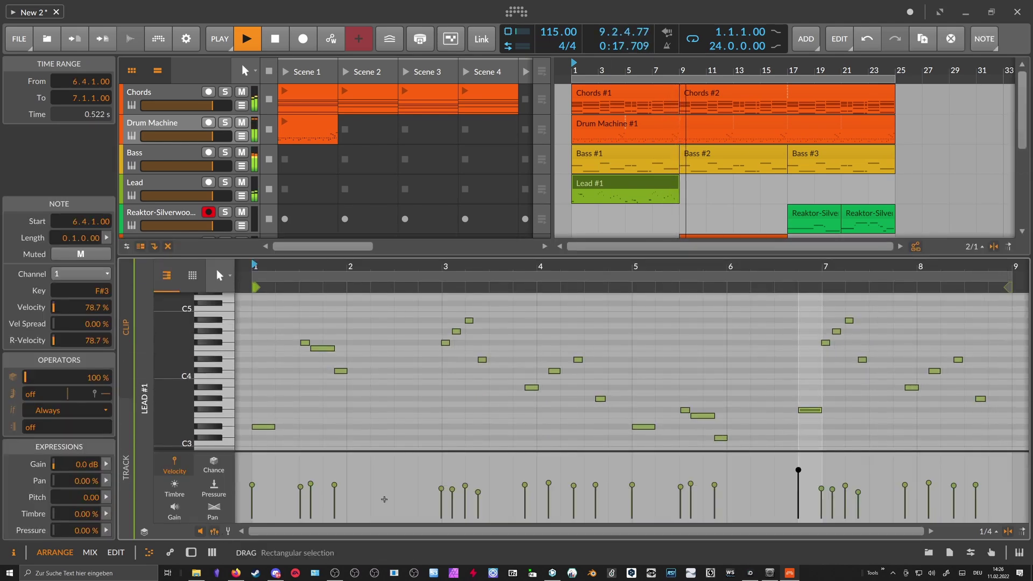
left_click_drag(797, 472, 797, 483)
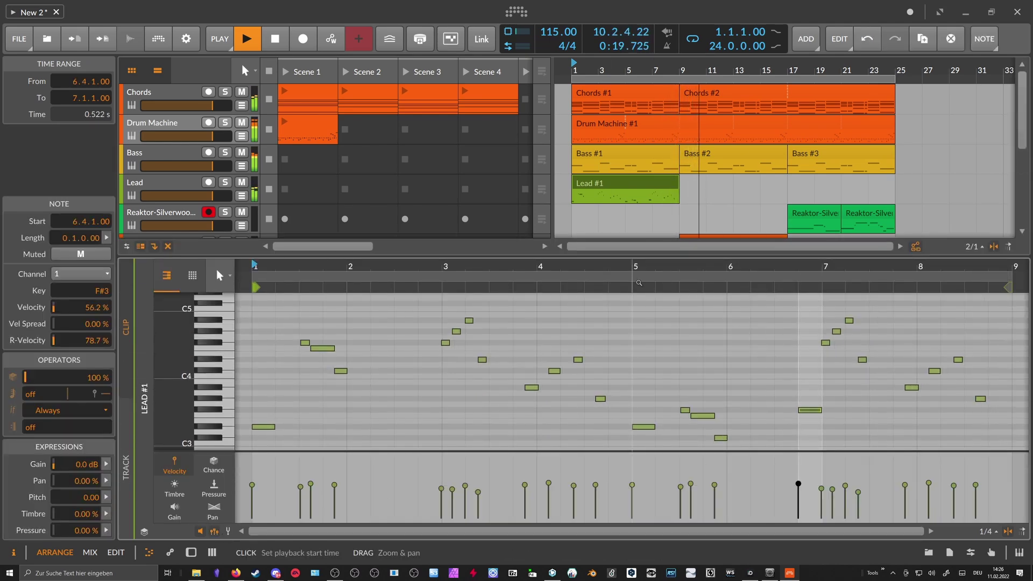
left_click_drag(627, 266, 626, 367)
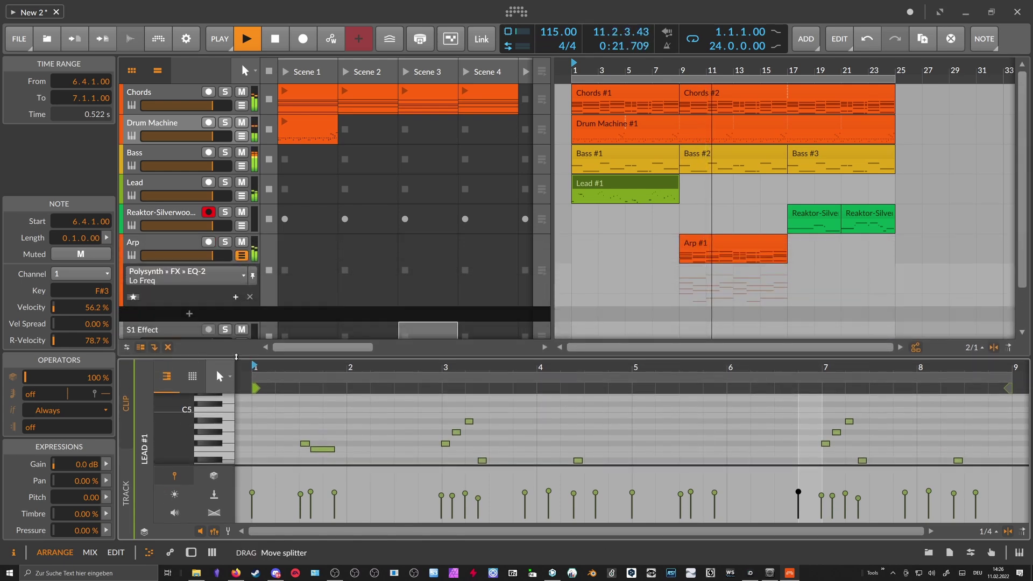
Raise the pitch of the eighth step in the Arp track's Arpeggiator
key("d")
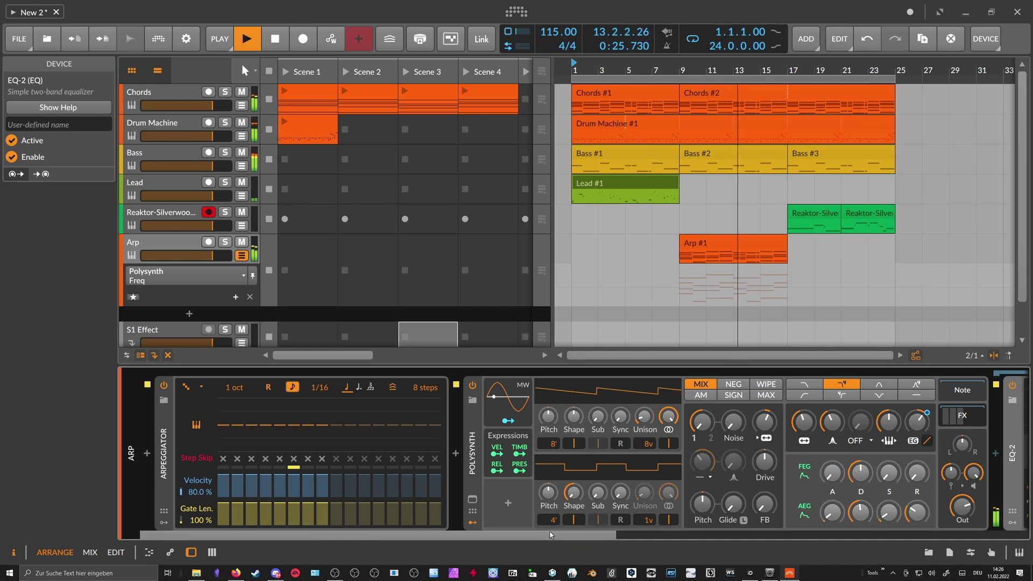
scroll(207, 424, "right", 2)
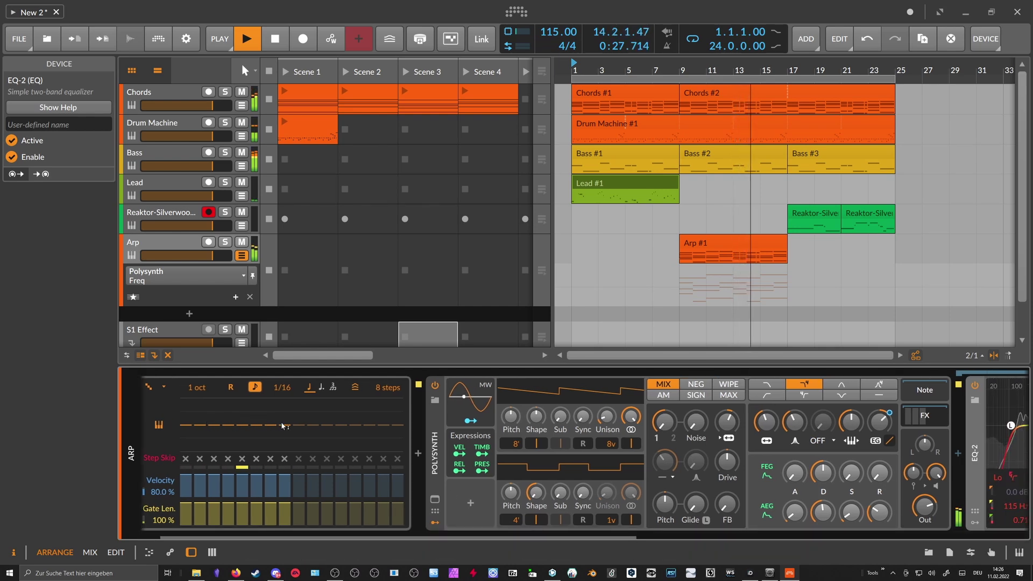
left_click_drag(284, 426, 283, 414)
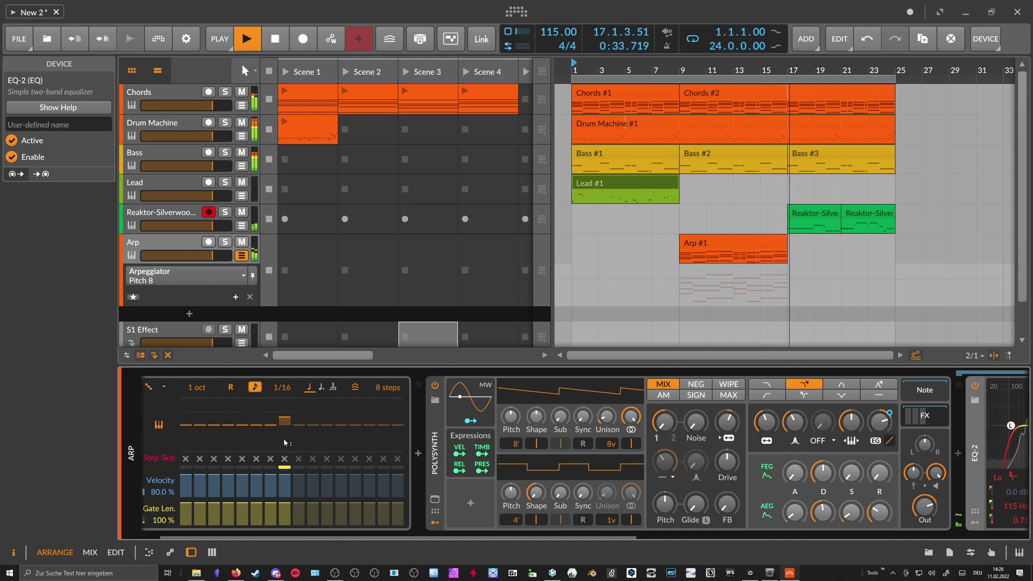
Set the Arp Polysynth's filter frequency to about 402 Hz and briefly play the arrangement from bar 9
left_click_drag(314, 536, 474, 536)
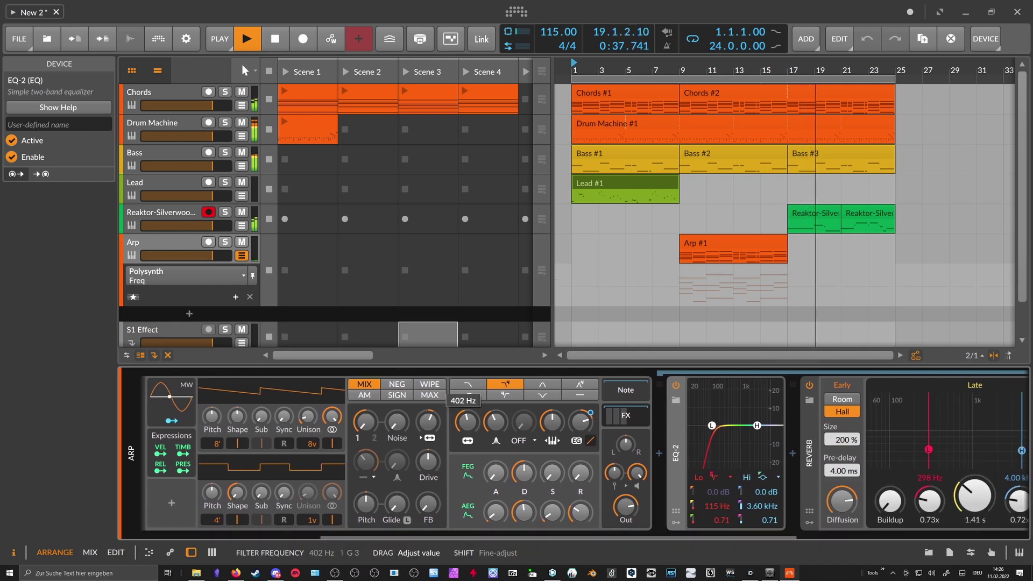
key("space")
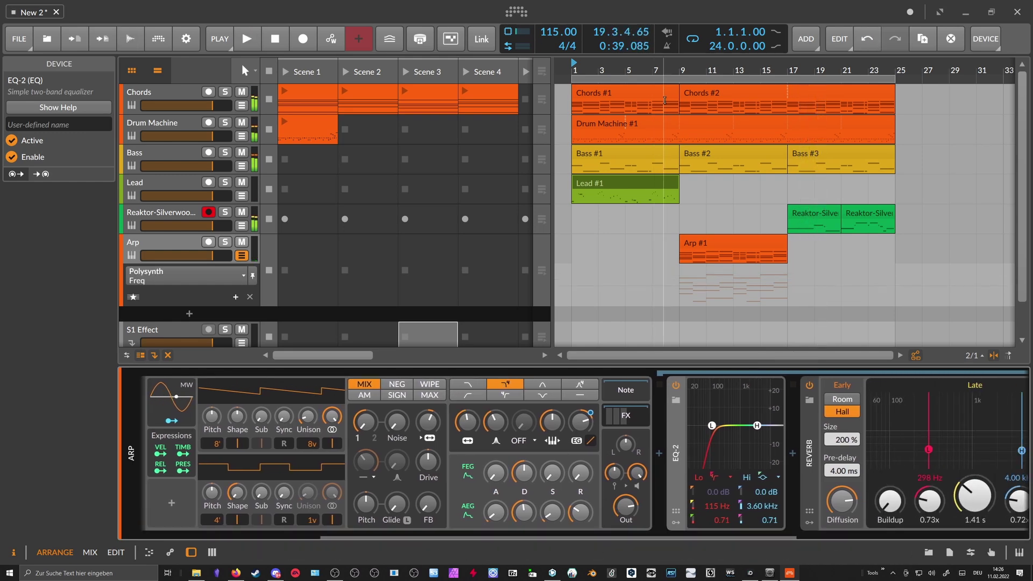
left_click(683, 69)
key("space")
key("space")
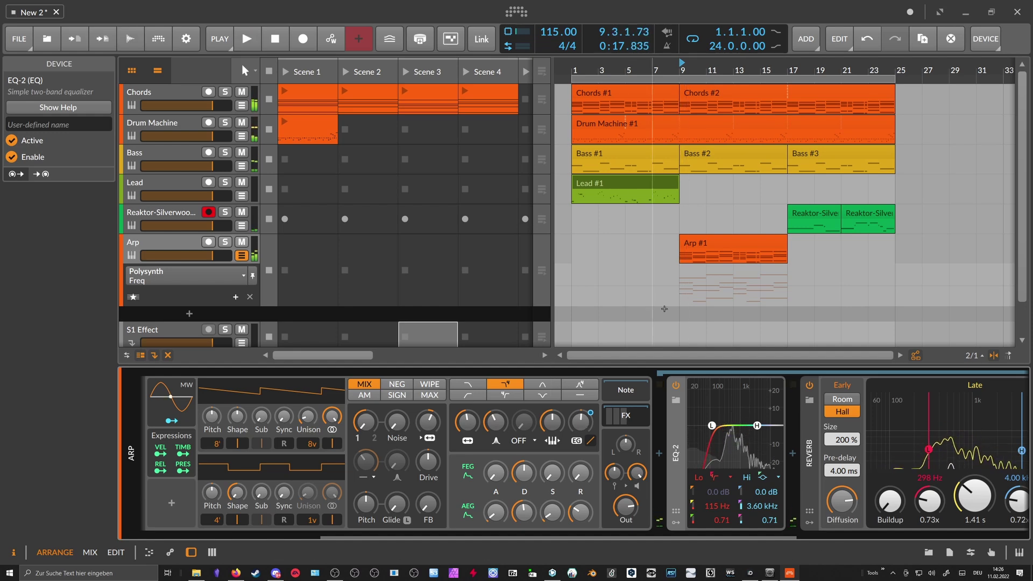
Raise the Arp's FEG Amt automation points to about +19.28 st at bar 9 and +69.28 st at bar 17, and play it
left_click(224, 268)
left_click(212, 295)
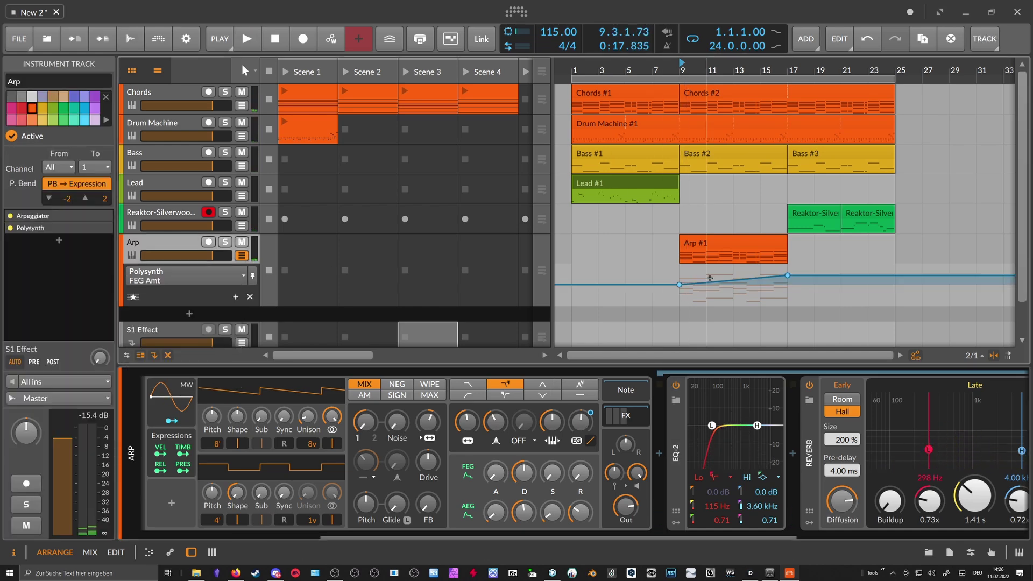
left_click(679, 285)
left_click_drag(679, 285, 679, 280)
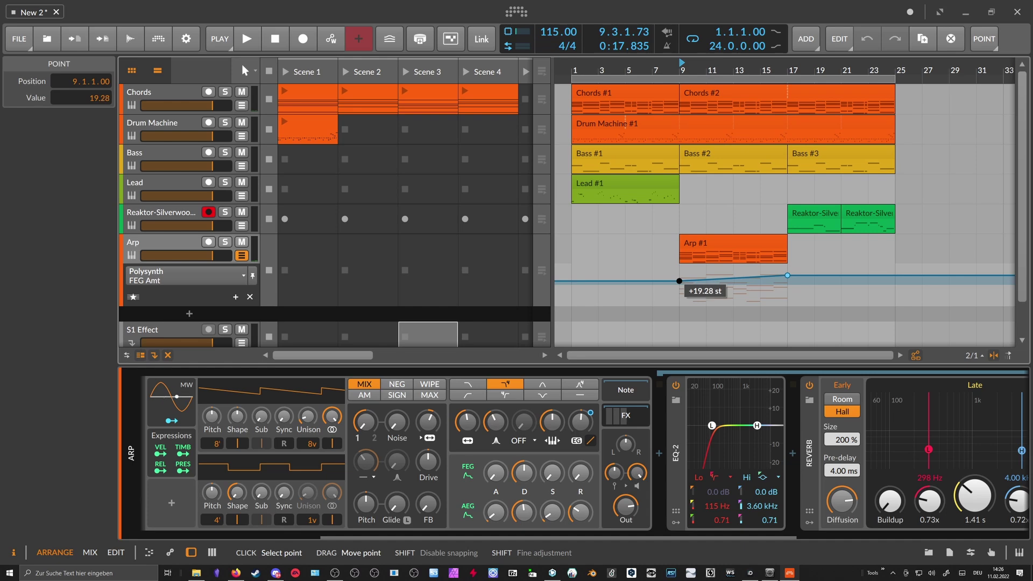
left_click(787, 276)
left_click_drag(788, 275, 788, 271)
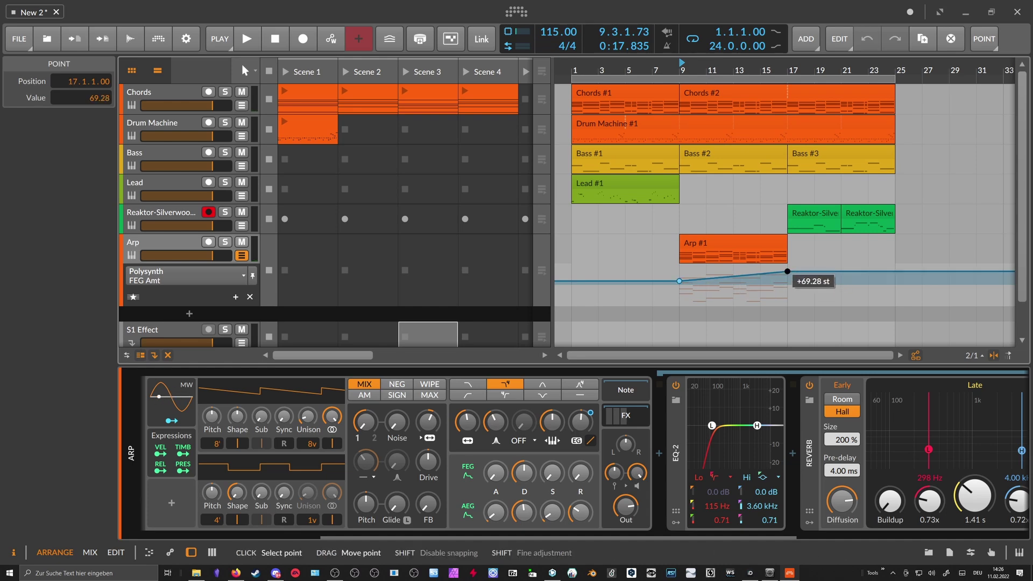
key("space")
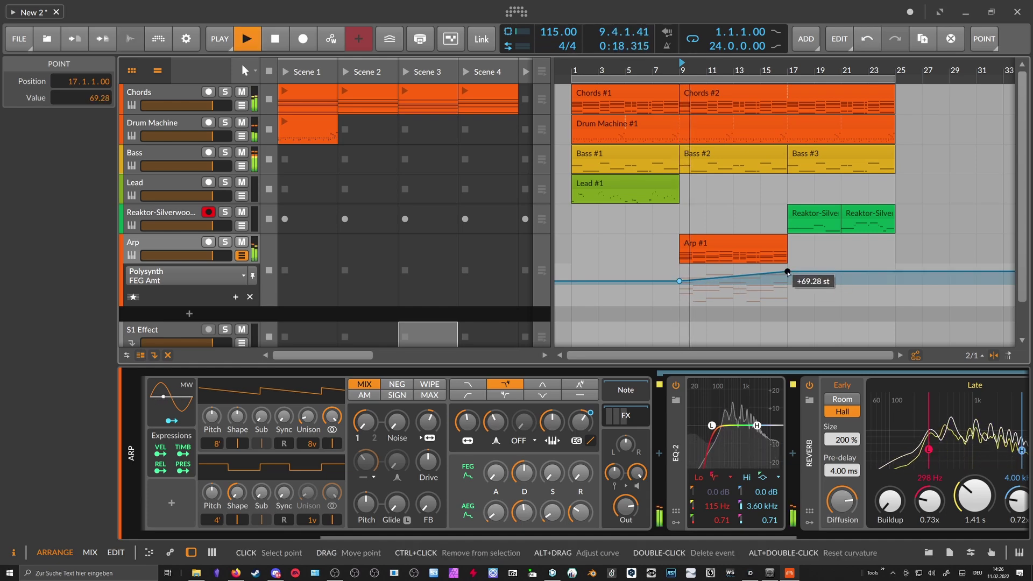
Set the Arp EQ-2's low frequency to about 178 Hz and the Polysynth's output to about -1.6 dB
left_click_drag(717, 506, 718, 496)
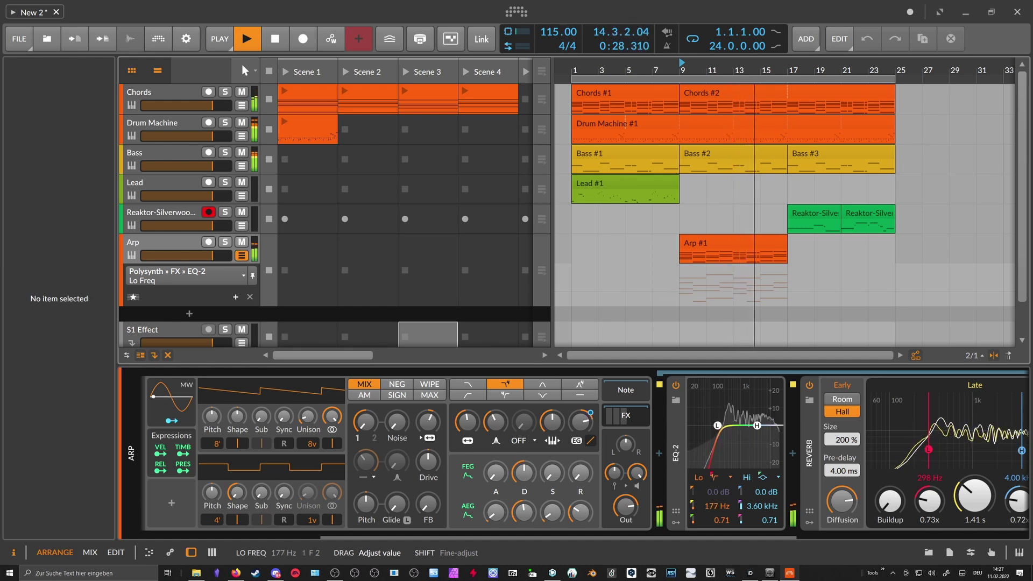
left_click_drag(718, 506, 718, 505)
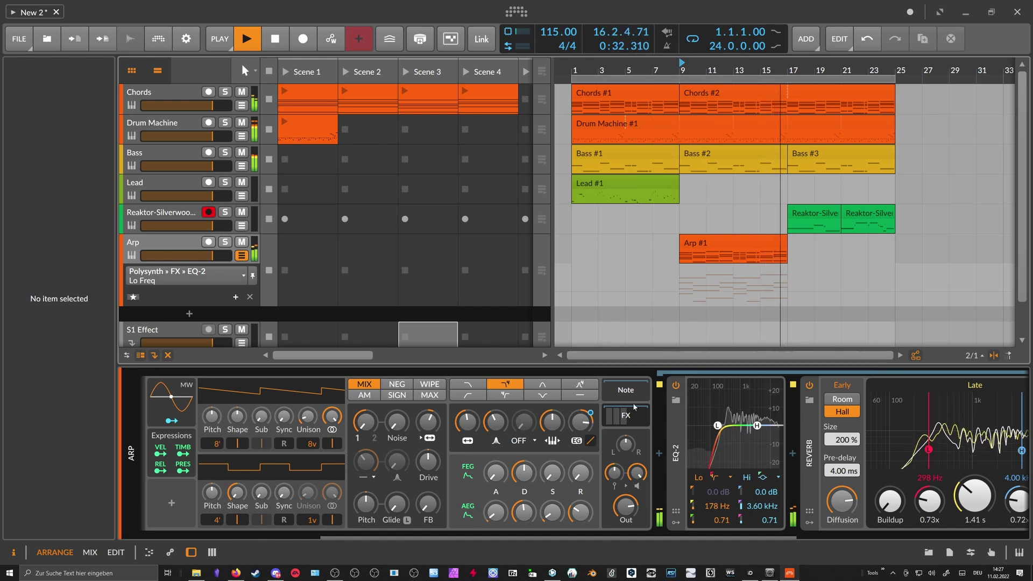
left_click(638, 473)
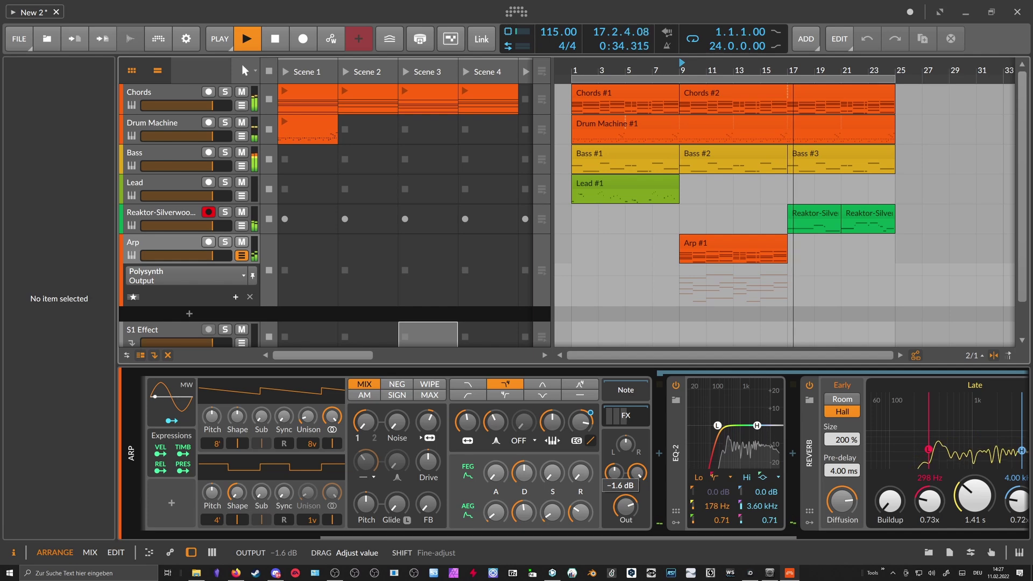
Reduce the input gain of the sax track's Peak Limiter to about +1.5 dB
left_click(185, 213)
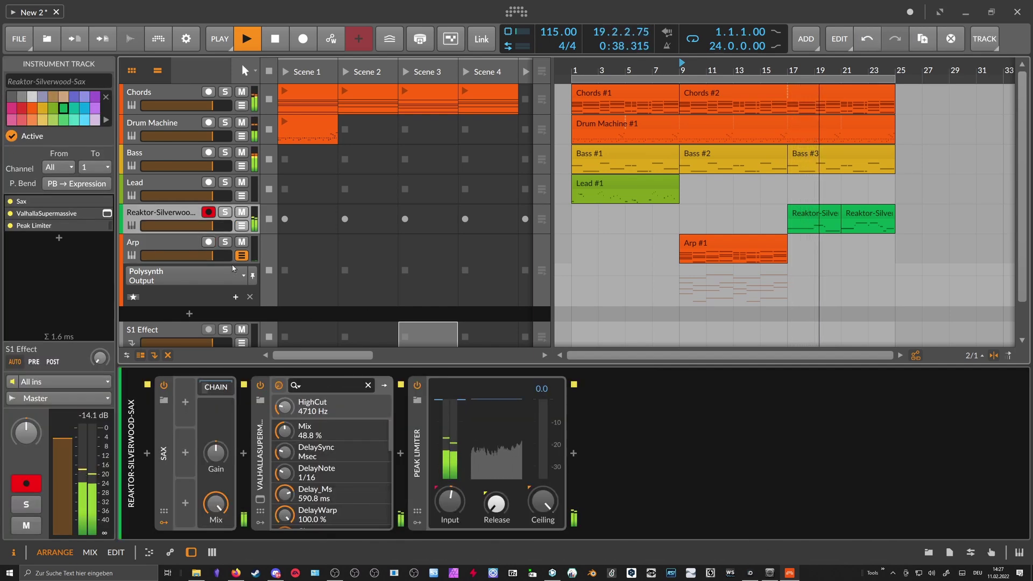
double_click(191, 242)
left_click(189, 224)
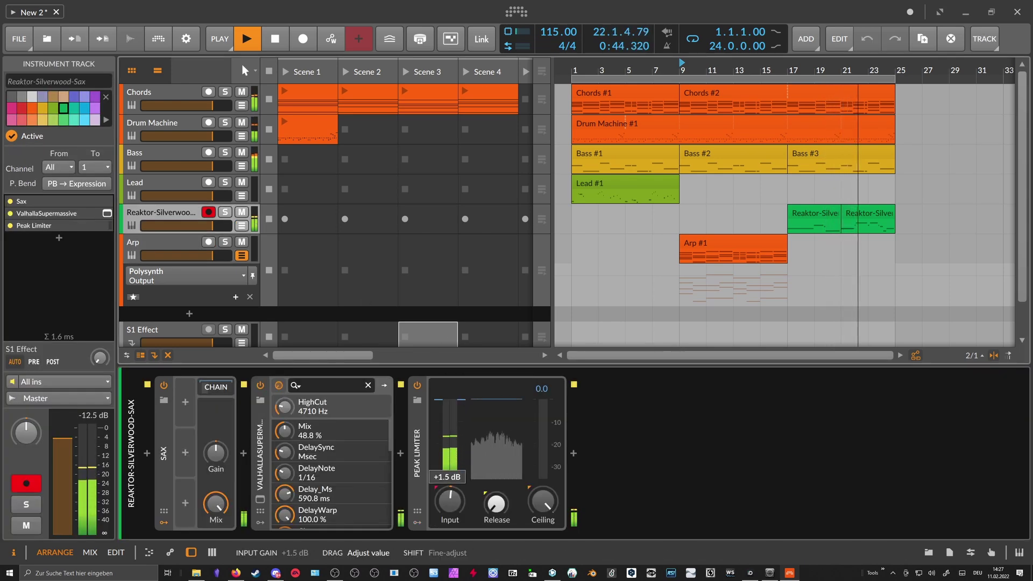
Lower the Chords Polysynth's filter frequency to about 211 Hz and stop playback
left_click(170, 95)
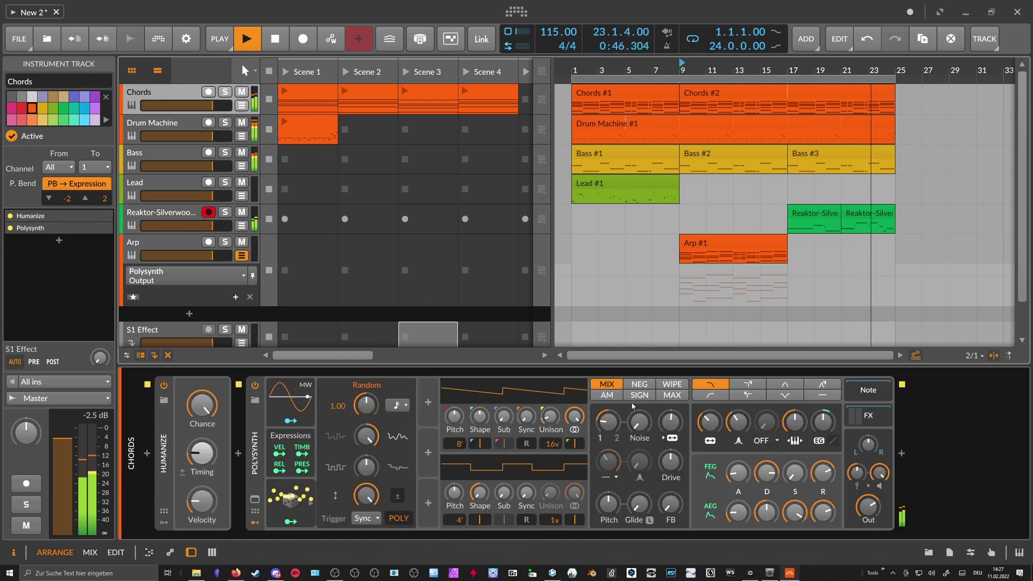
left_click_drag(710, 422, 711, 420)
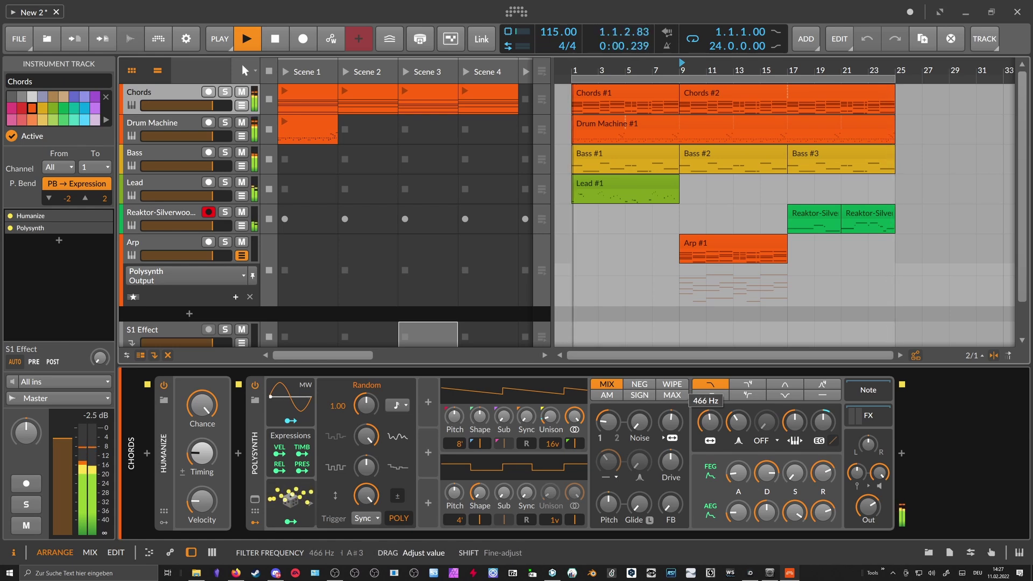
left_click_drag(710, 420, 711, 429)
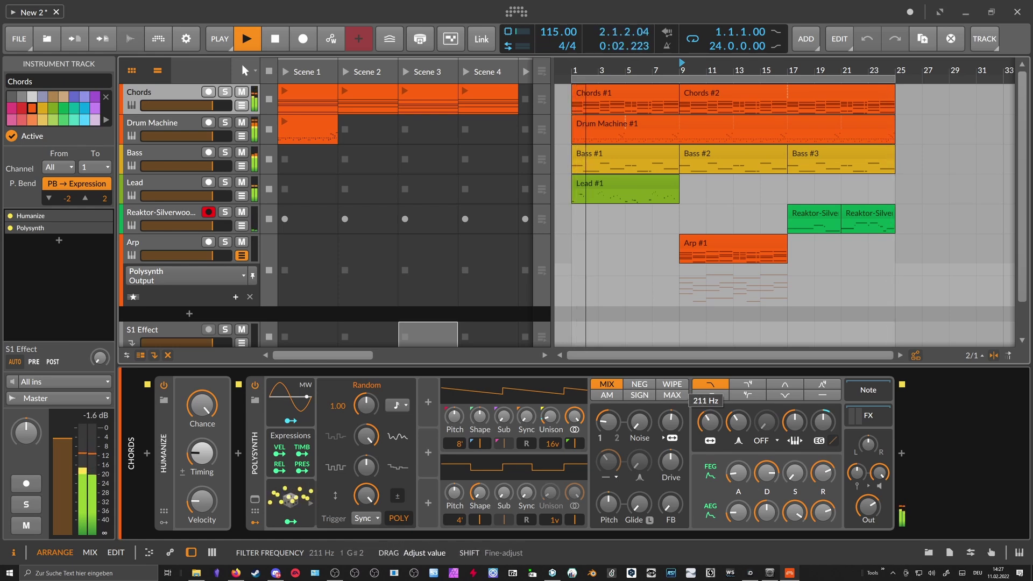
key("space")
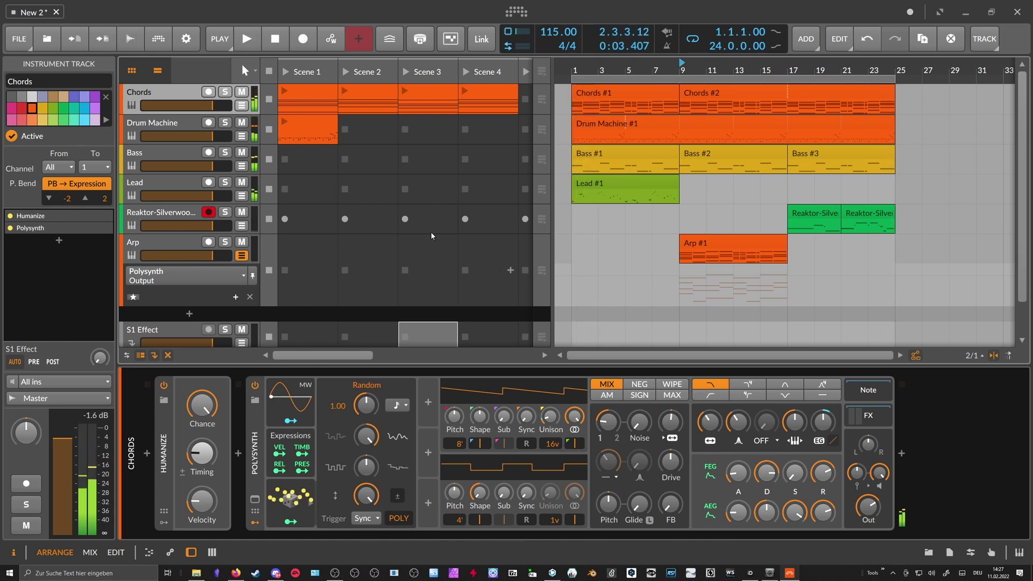
Show the Chords filter frequency automation and add points at bars 1 and 7 at about 182 Hz and bar 9 at 636 Hz
left_click(242, 106)
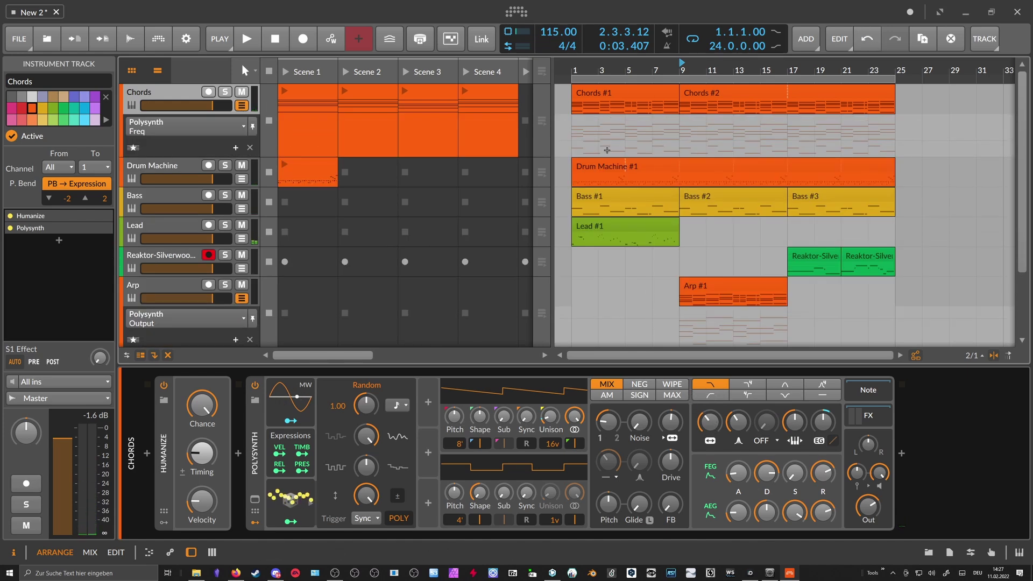
left_click(573, 141)
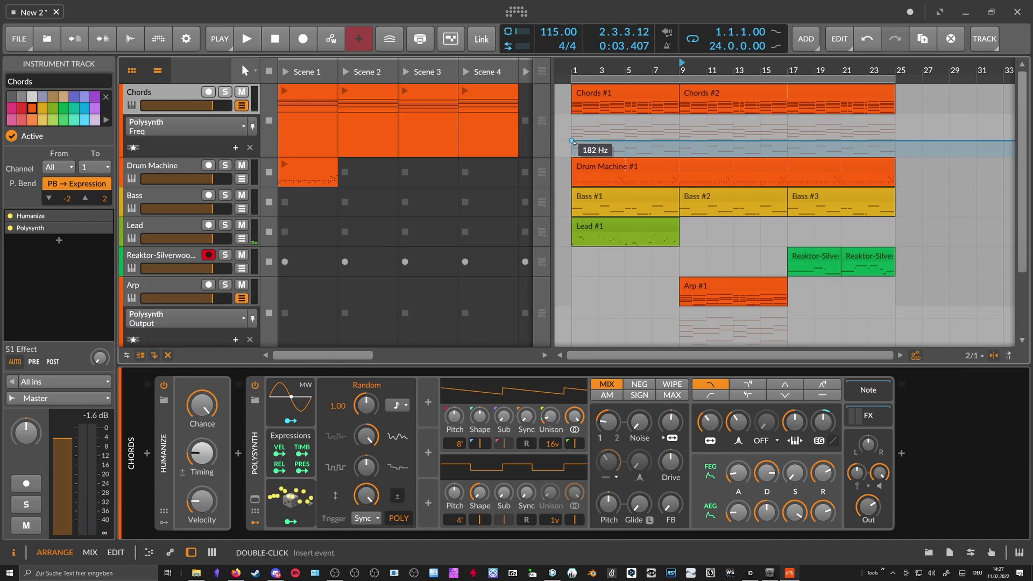
left_click(677, 141)
left_click(658, 141)
left_click_drag(676, 141, 680, 135)
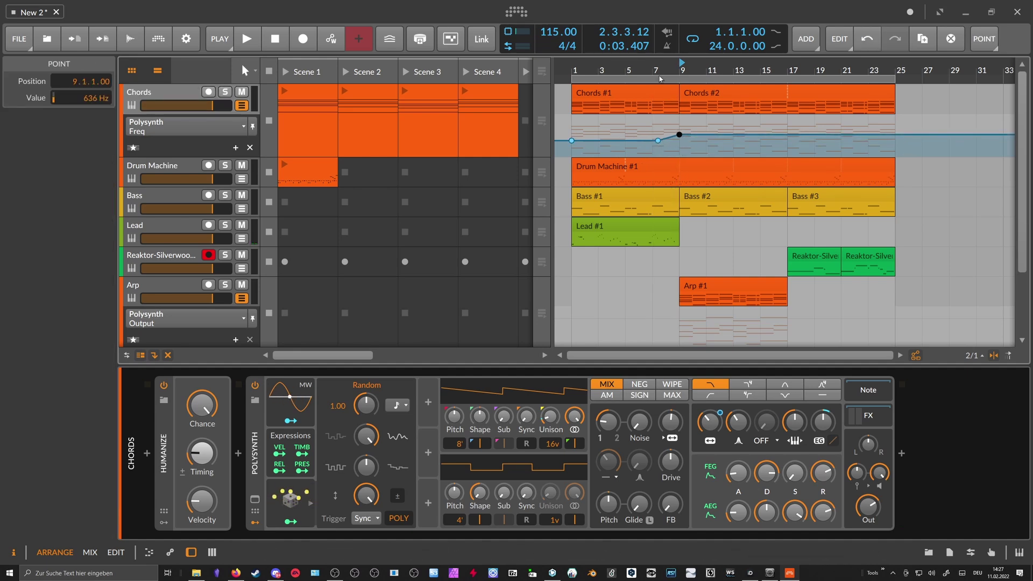
Play the Chords filter sweep from bar 7, try the bar 9 point at 472 Hz, and undo that change
scroll(661, 79, "up", 2)
left_click(658, 141)
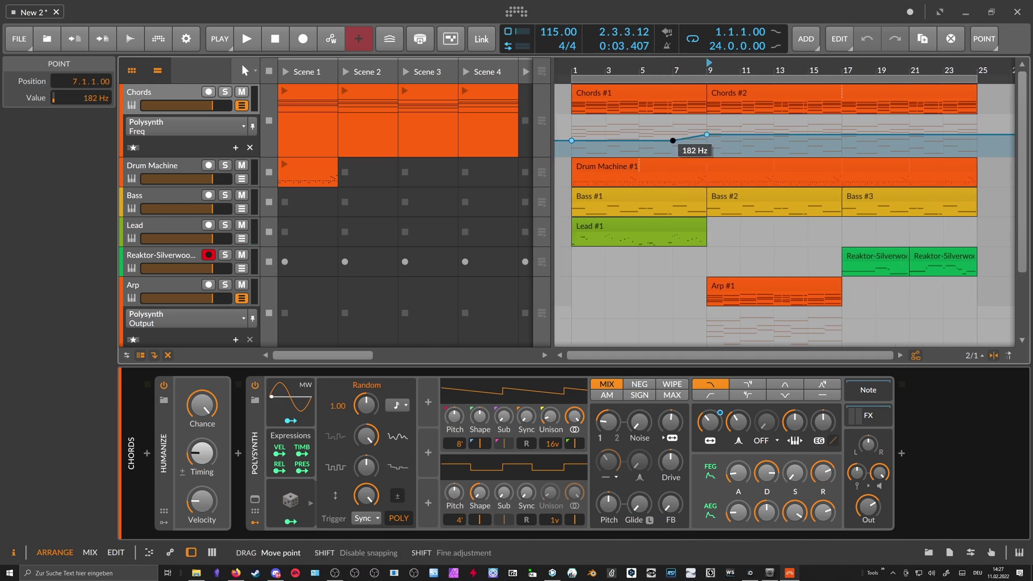
key("space")
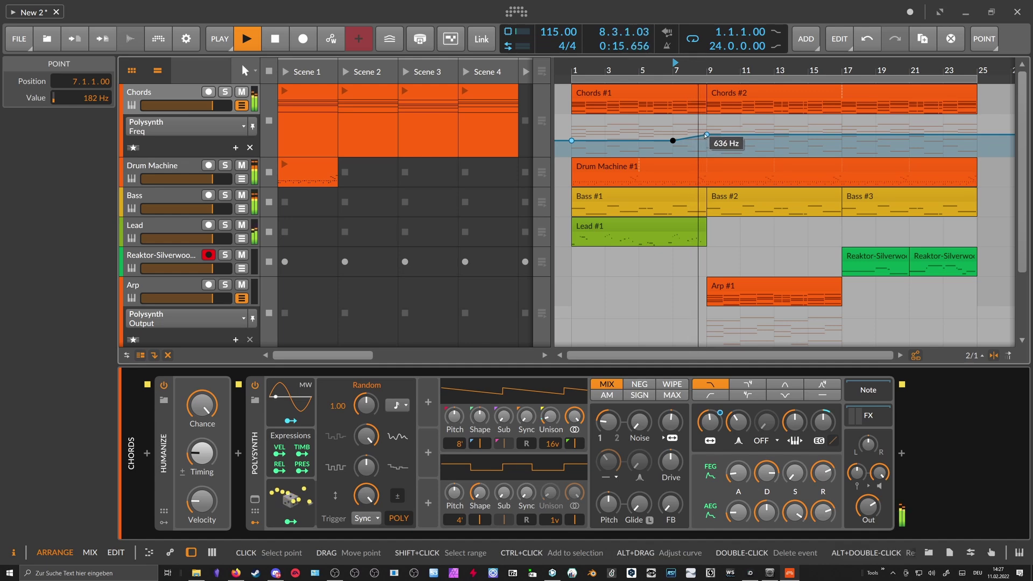
key("space")
left_click(707, 136)
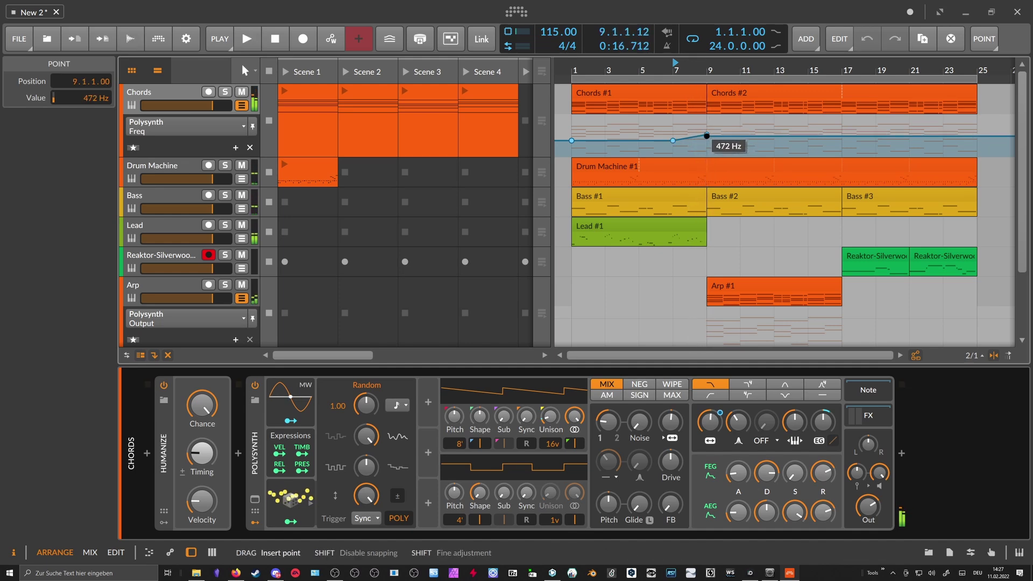
key("ctrl+z")
Duplicate the first Chords clip with its filter automation to bars 9 and 17, and play from just before bar 9
left_click(674, 101)
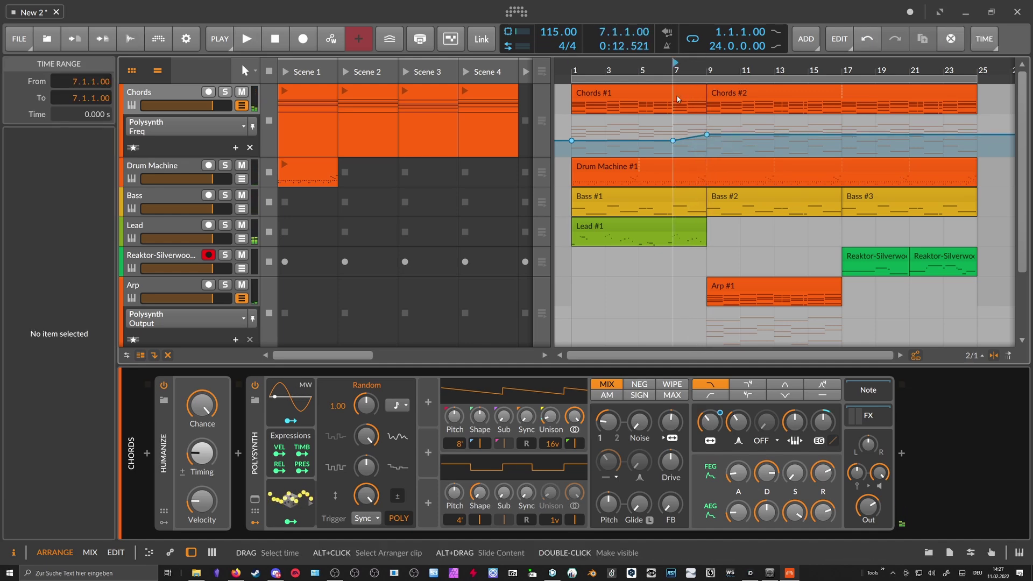
left_click(673, 91)
key("ctrl+d")
key("ctrl+d")
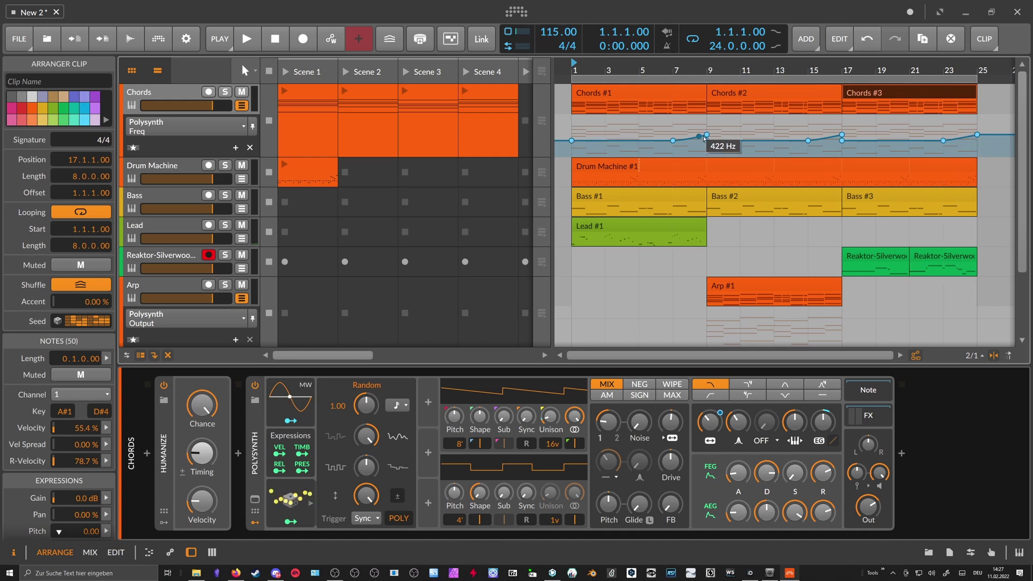
double_click(688, 69)
left_click_drag(687, 69, 688, 76)
Stop playback and insert a Transient Control between the EQ+ and Peak Limiter on the Drum Machine track
left_click(204, 172)
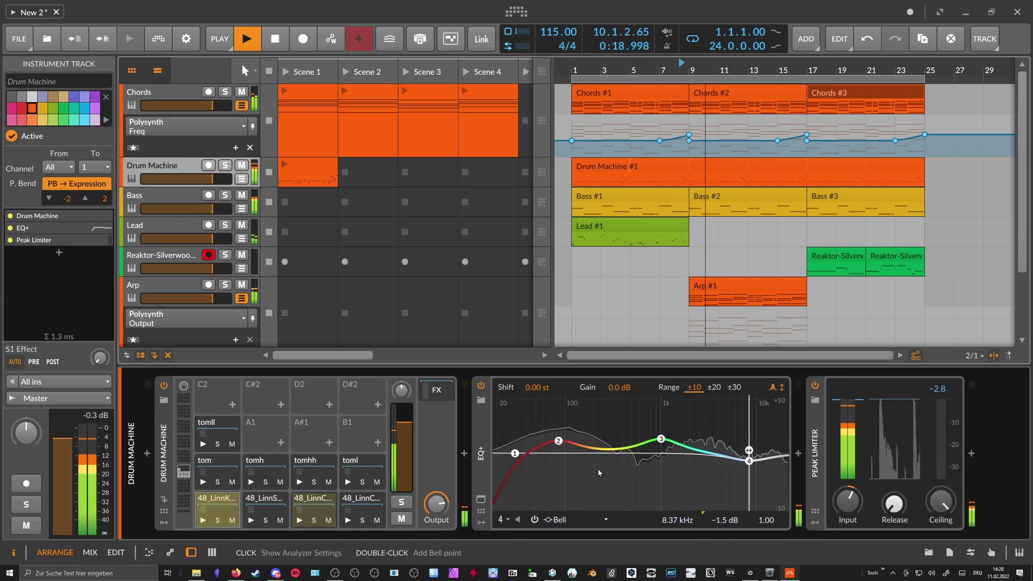
key("space")
left_click(799, 455)
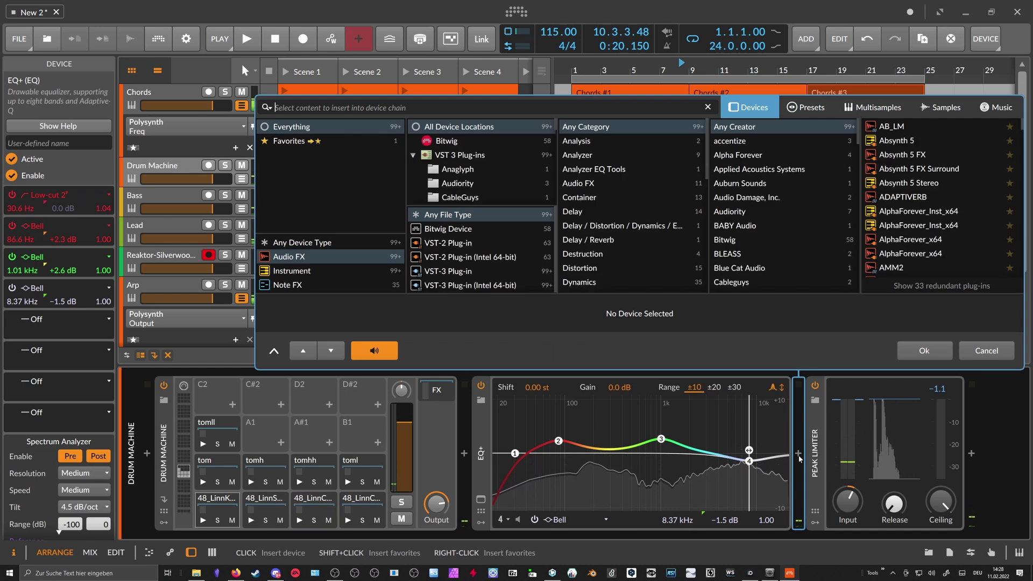
type("tran")
key("Return")
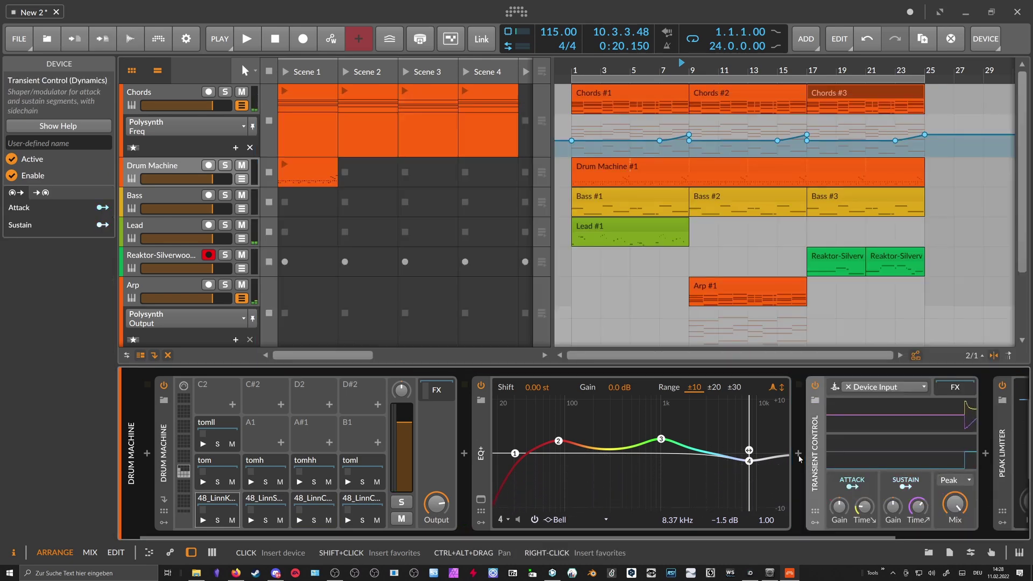
Raise the drums' Transient Control sustain gain, play the song, and set the Peak Limiter's input gain to about +6.7 dB
left_click_drag(677, 539, 826, 531)
mouse_move(736, 509)
left_mouse_down()
mouse_move(736, 479)
mouse_move(736, 492)
left_mouse_up()
key("space")
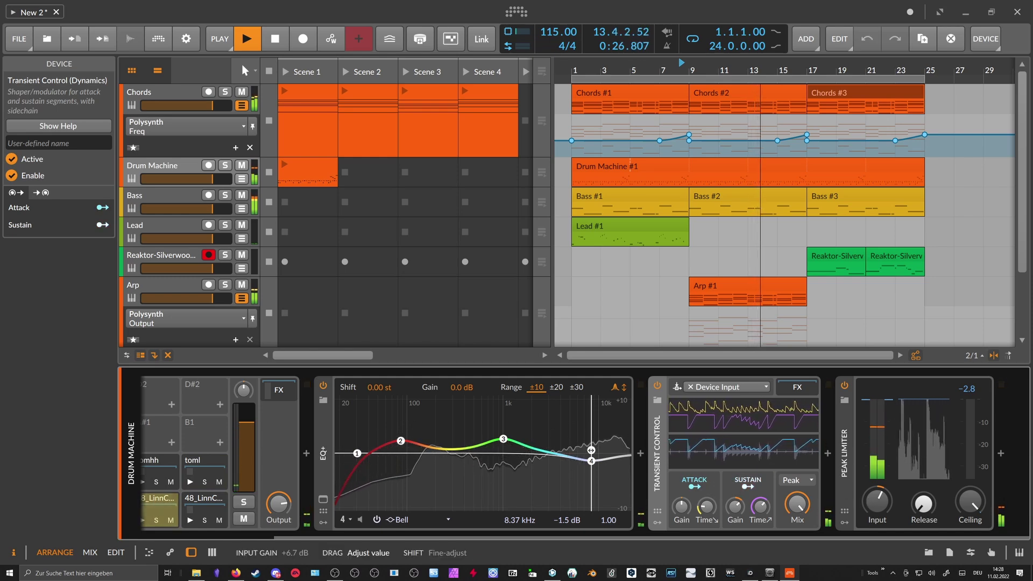
mouse_move(877, 501)
left_click_drag(877, 502, 877, 503)
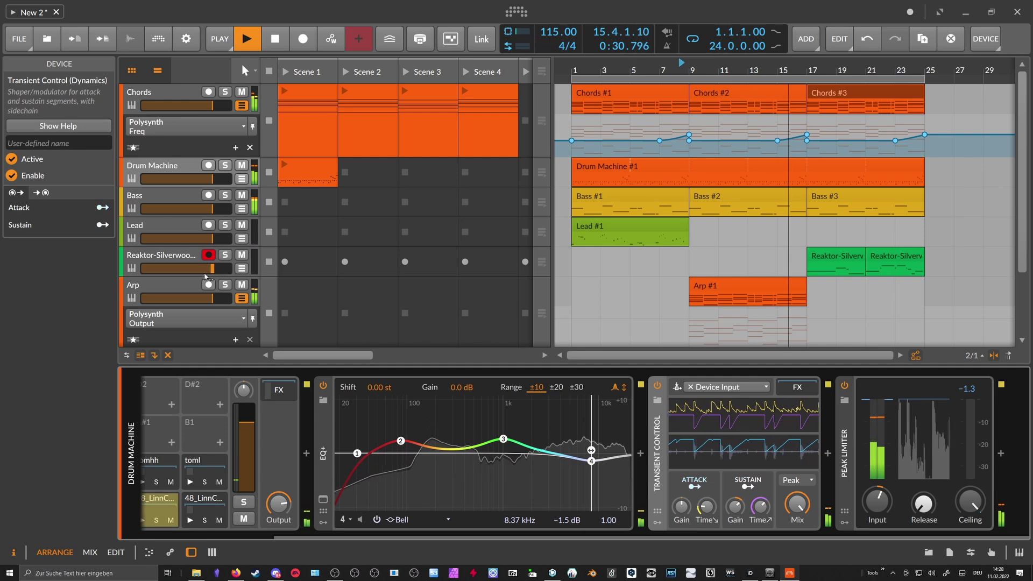
Slightly lower the output of the Arp track's Polysynth
left_click(174, 286)
scroll(745, 505, "down", 4)
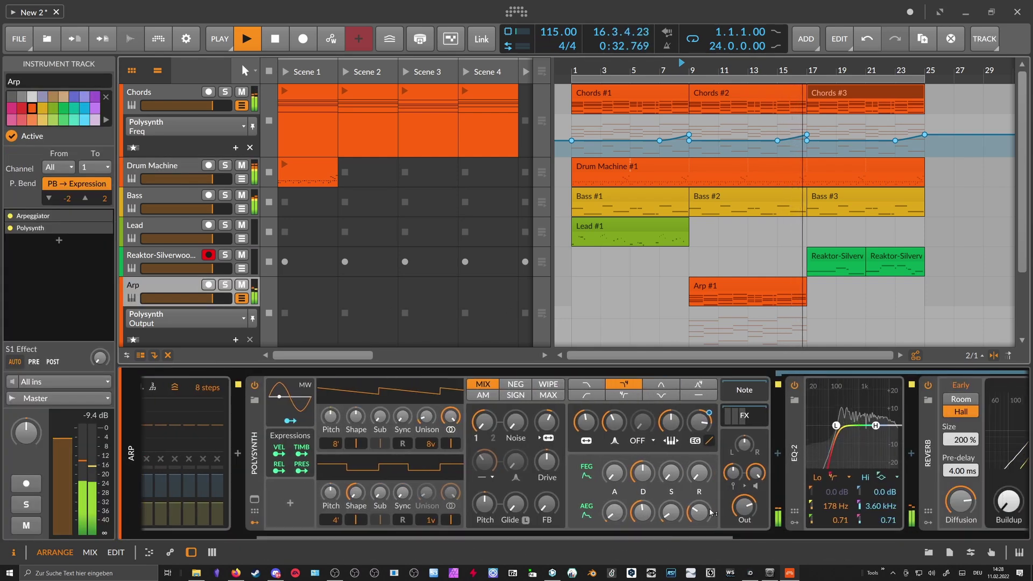
left_click_drag(745, 506, 744, 508)
Disarm recording on the sax track and hide the Arp track's automation lane
left_click(208, 255)
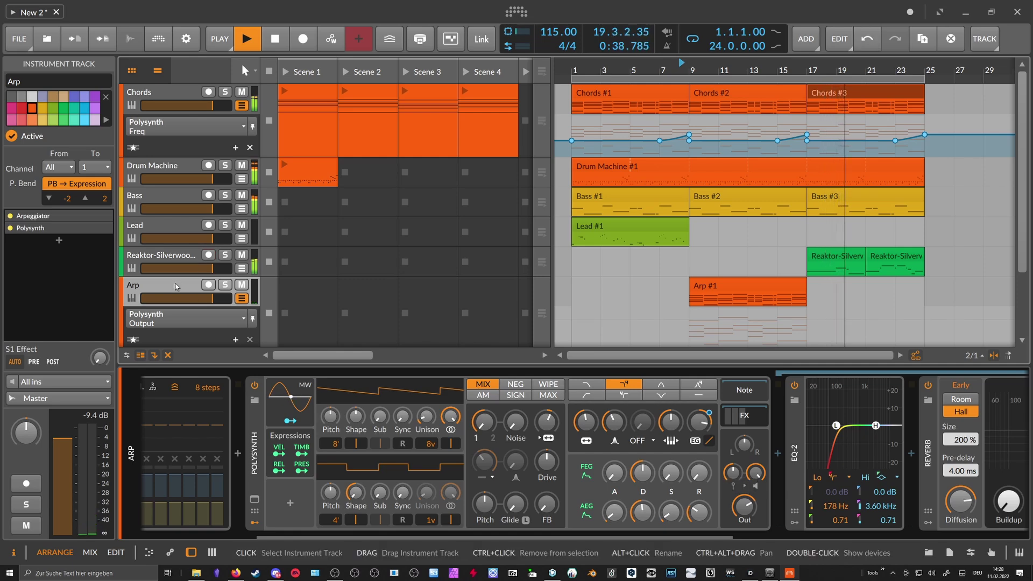
double_click(185, 286)
left_click(241, 299)
left_click(205, 292)
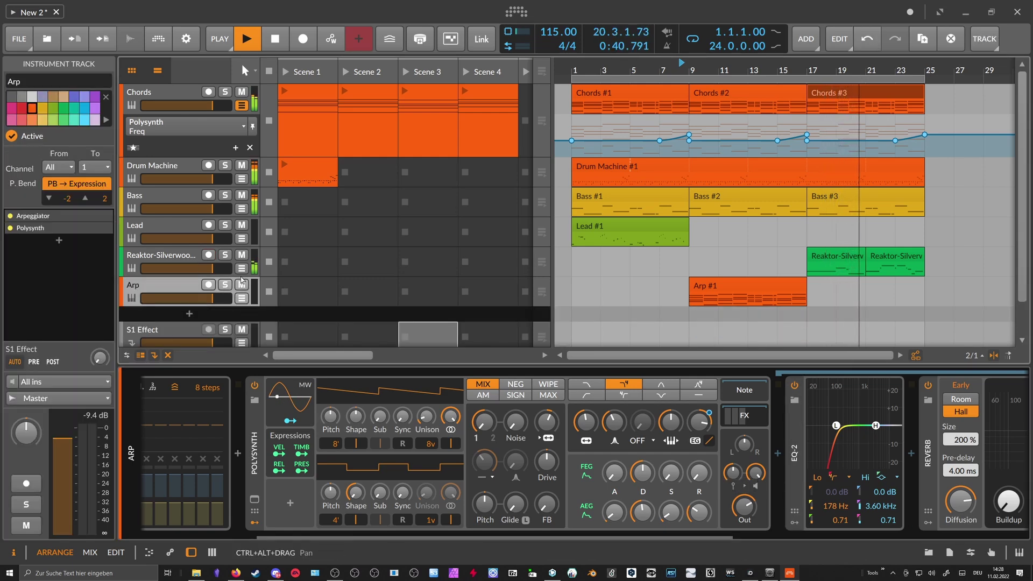
left_click(192, 263)
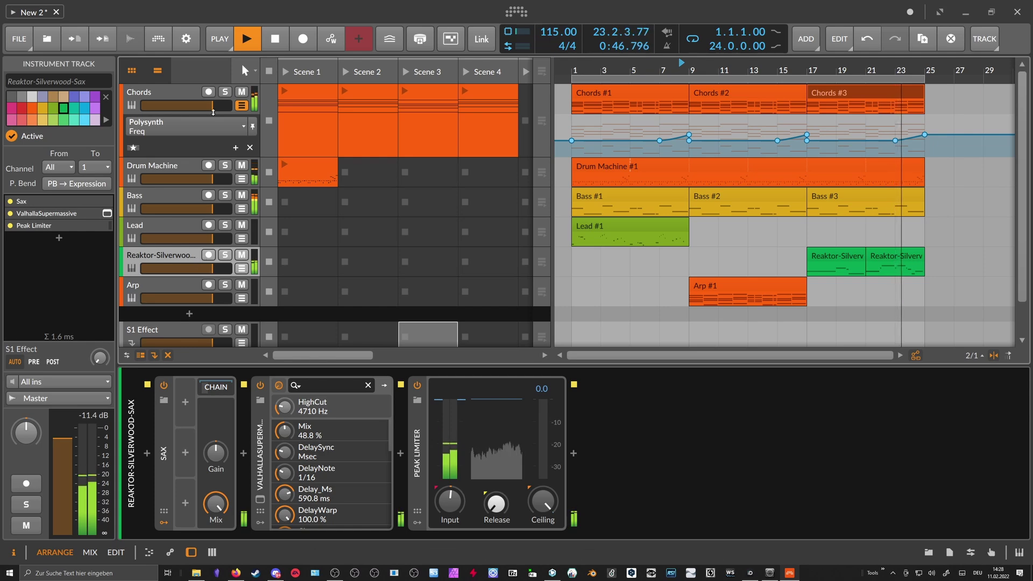
Solo the Chords track and adjust its Polysynth's AEG sustain to about 53.3 %, FEG attack to about 16.9 %, and AEG decay
left_click(225, 93)
left_click(188, 96)
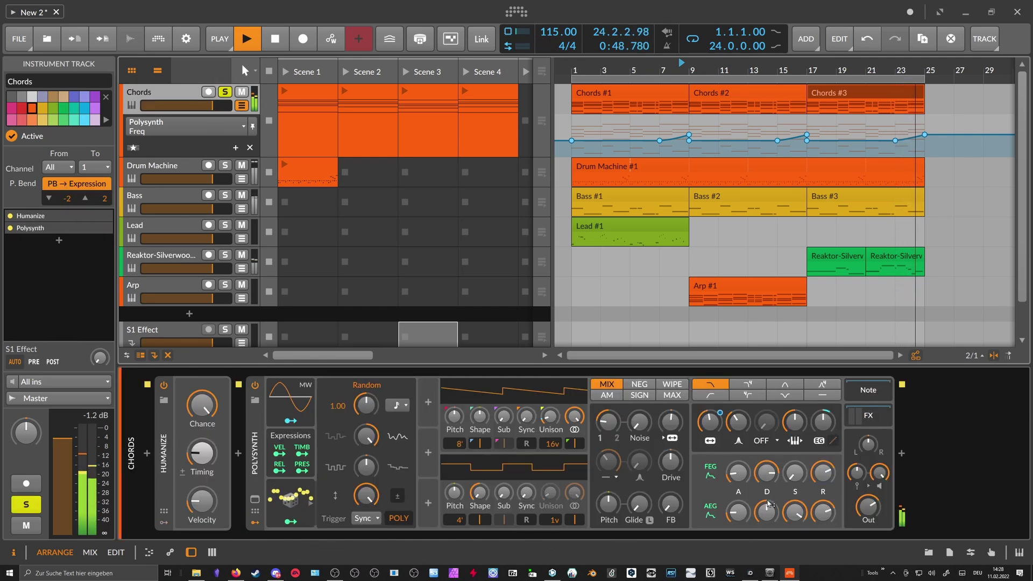
left_click(794, 512)
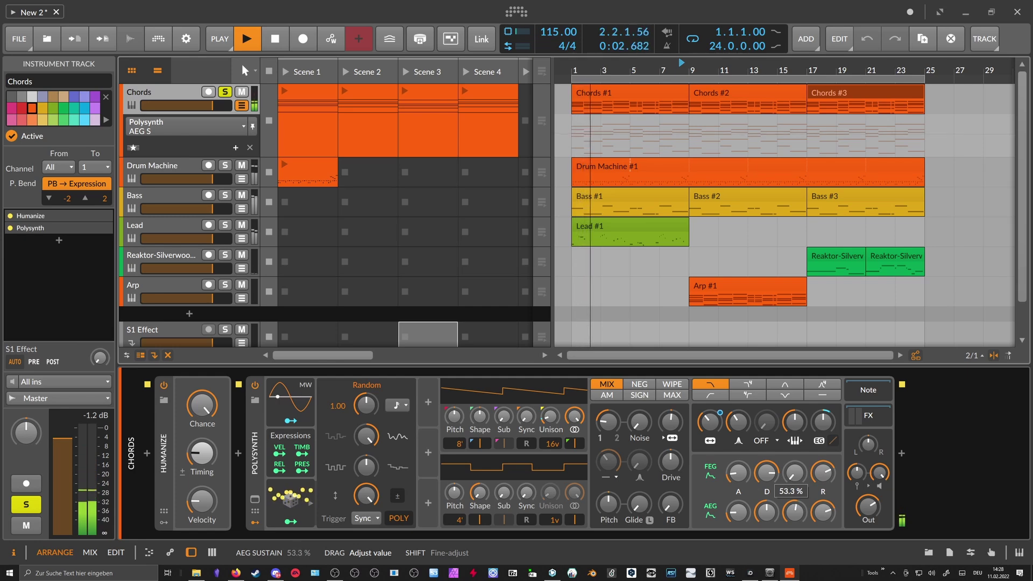
left_click_drag(794, 511, 738, 470)
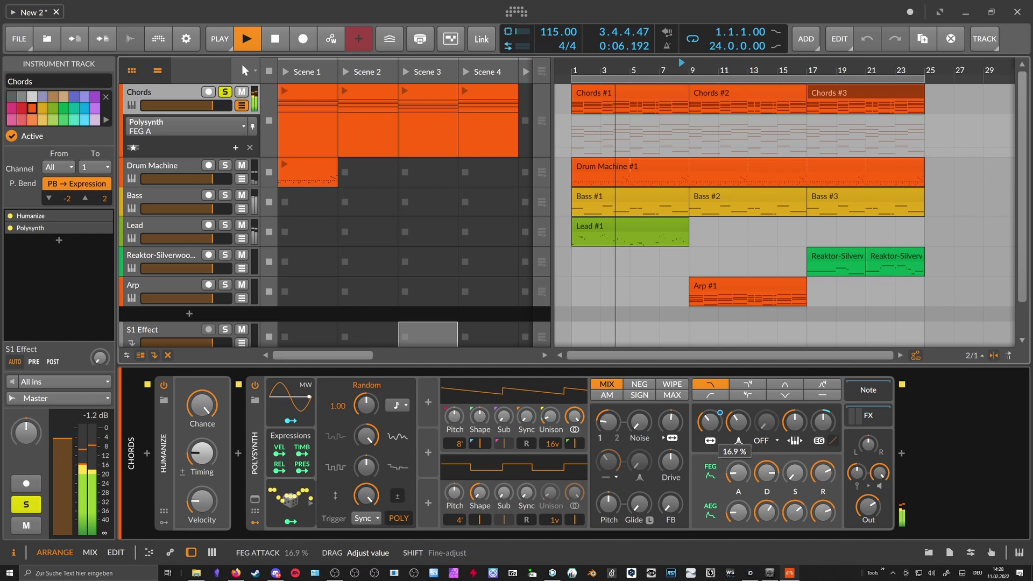
left_click(766, 511)
Open the Chords Polysynth's FX chain and slightly reduce the Reverb's mix
left_click(868, 416)
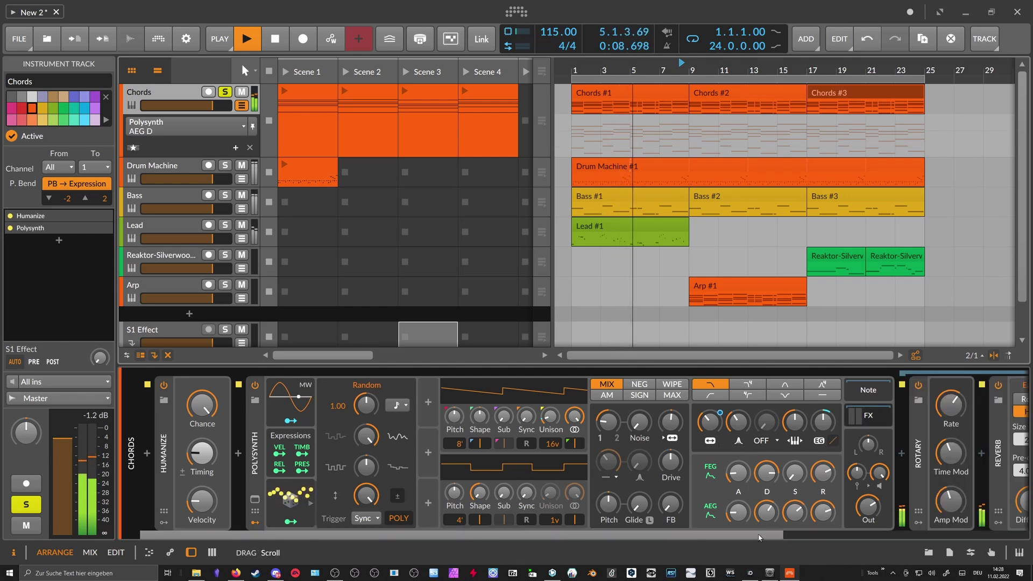
left_click_drag(764, 538, 986, 538)
left_click_drag(984, 502, 984, 504)
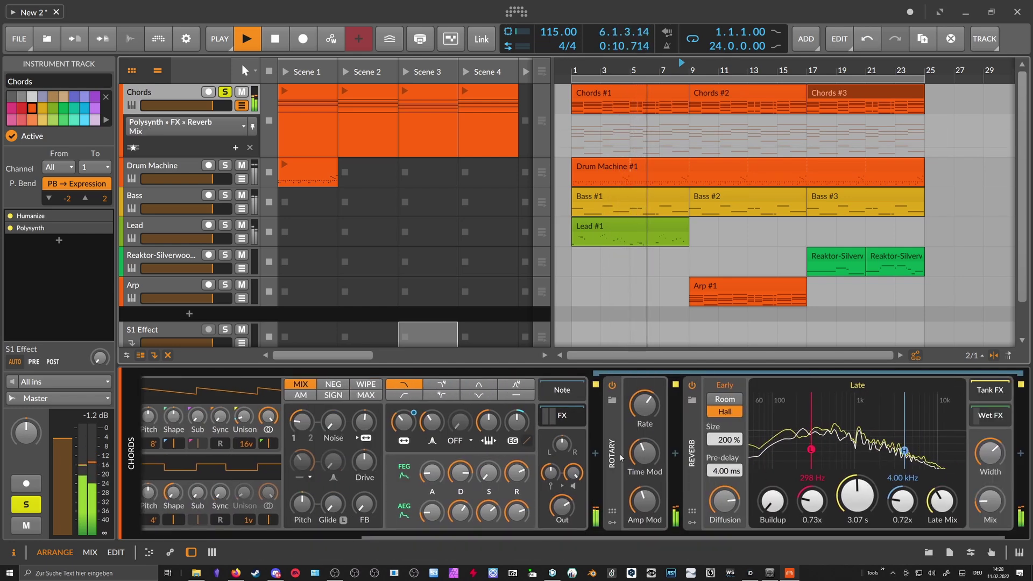
Insert an EQ-2 before the Rotary in the Chords FX chain, with its low band as a low-cut at about 85.7 Hz
left_click(595, 453)
type("eq")
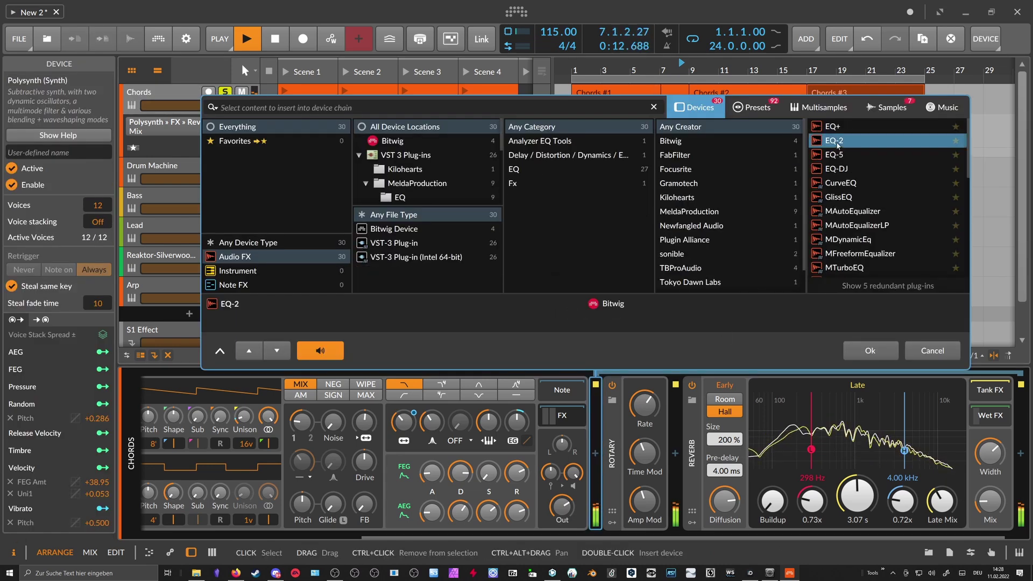
double_click(834, 142)
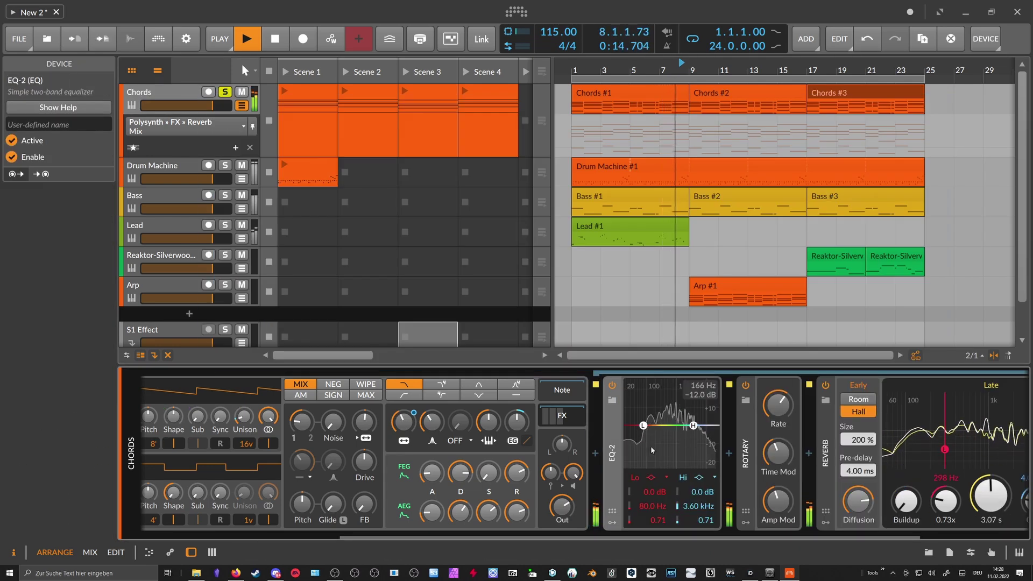
left_click(661, 479)
left_click(669, 506)
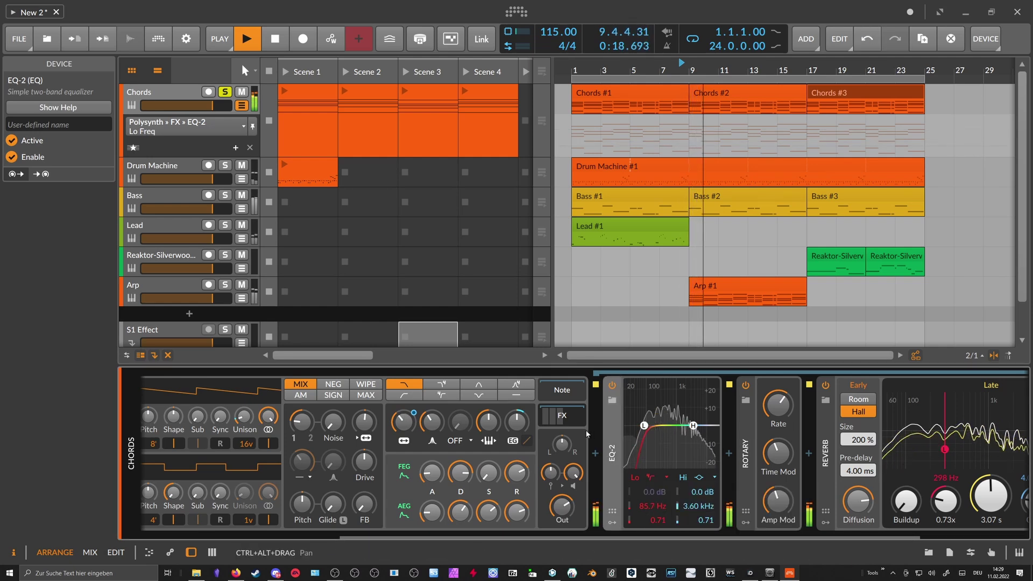
left_click(567, 417)
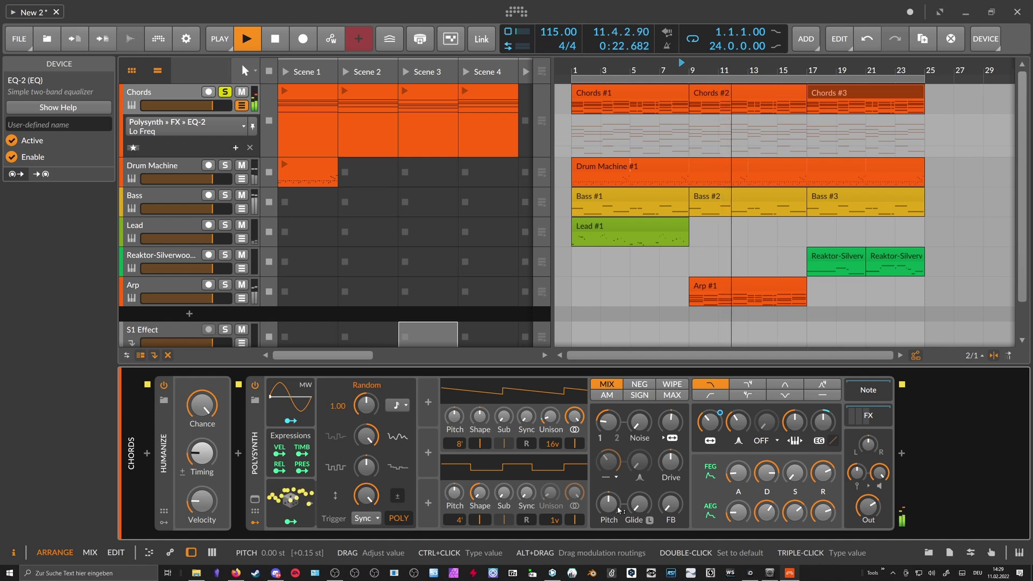
Unsolo the Chords track and slightly lower its Polysynth's output
left_click(226, 93)
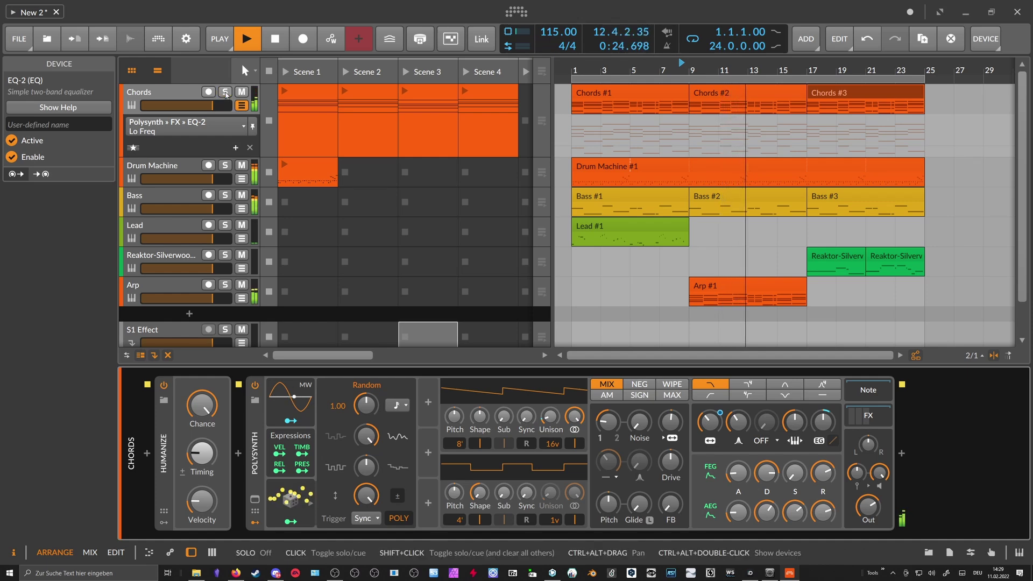
left_click(195, 92)
left_click_drag(868, 507, 868, 508)
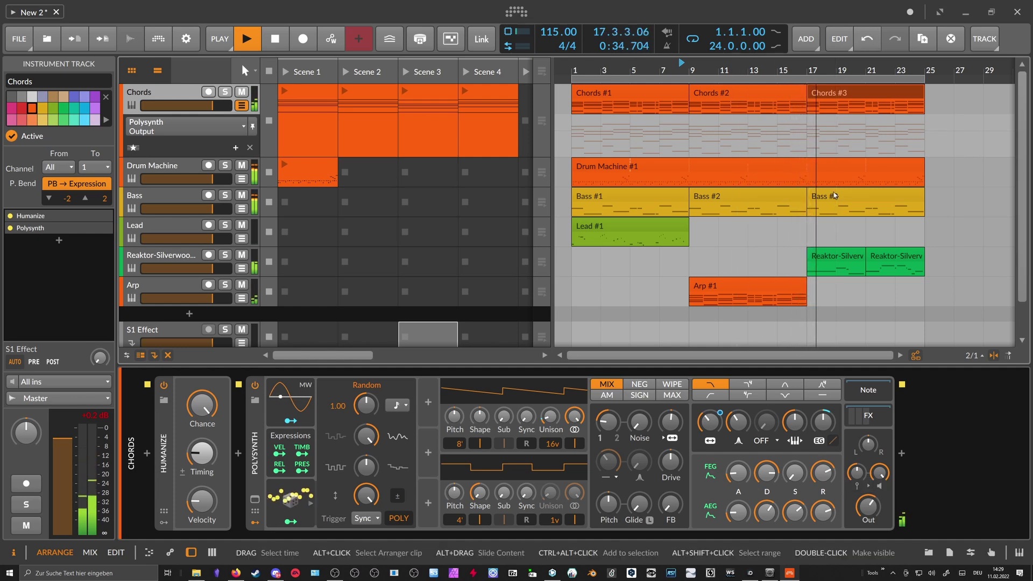
Duplicate the last Chords clip to bar 25
scroll(618, 78, "down", 1)
left_click(619, 83)
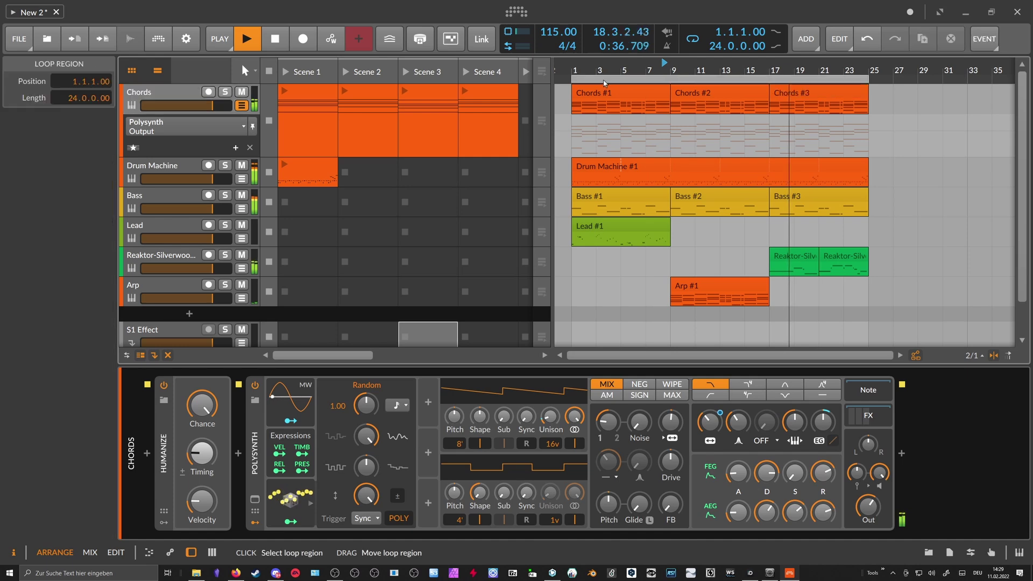
left_click(833, 106)
key("ctrl+d")
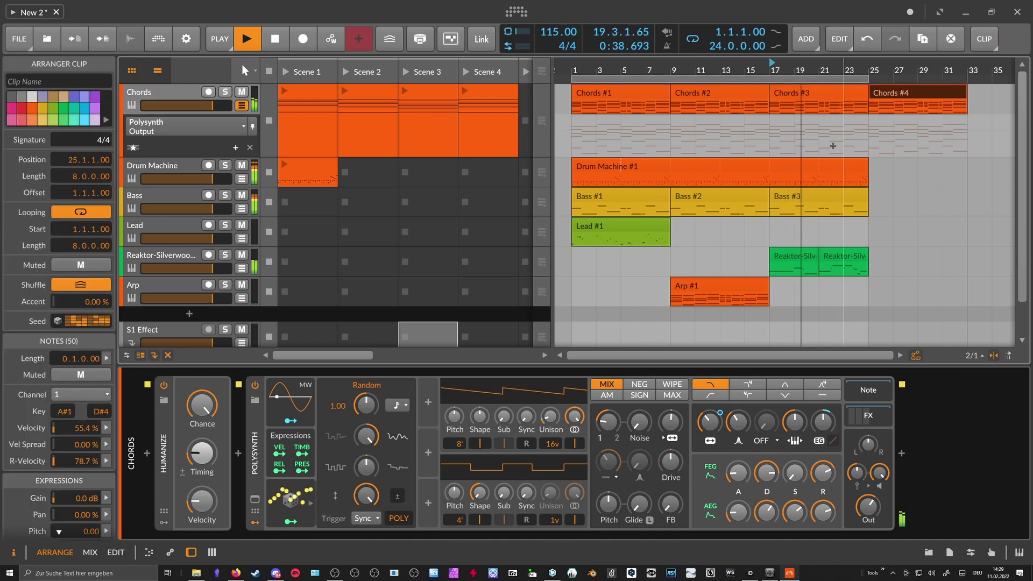
Extend the Drum Machine clip to 32 bars and duplicate the last Bass clip to bar 25
left_click(837, 169)
left_click_drag(866, 183, 967, 189)
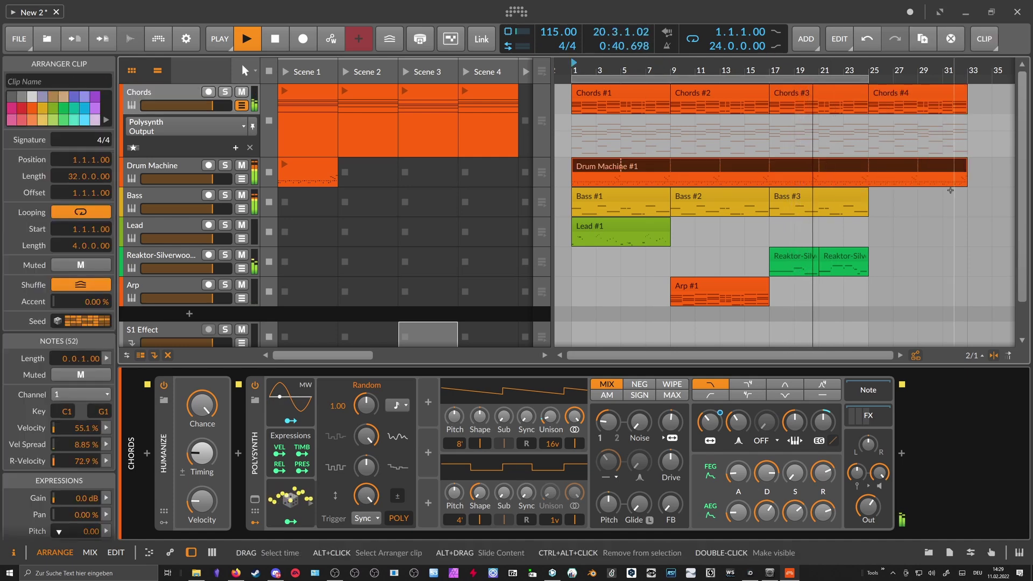
left_click(853, 198)
key("ctrl+d")
Set the sax track's ValhallaSupermassive feedback to about 81.6 % and its mix to about 46.4 %
left_click(849, 258)
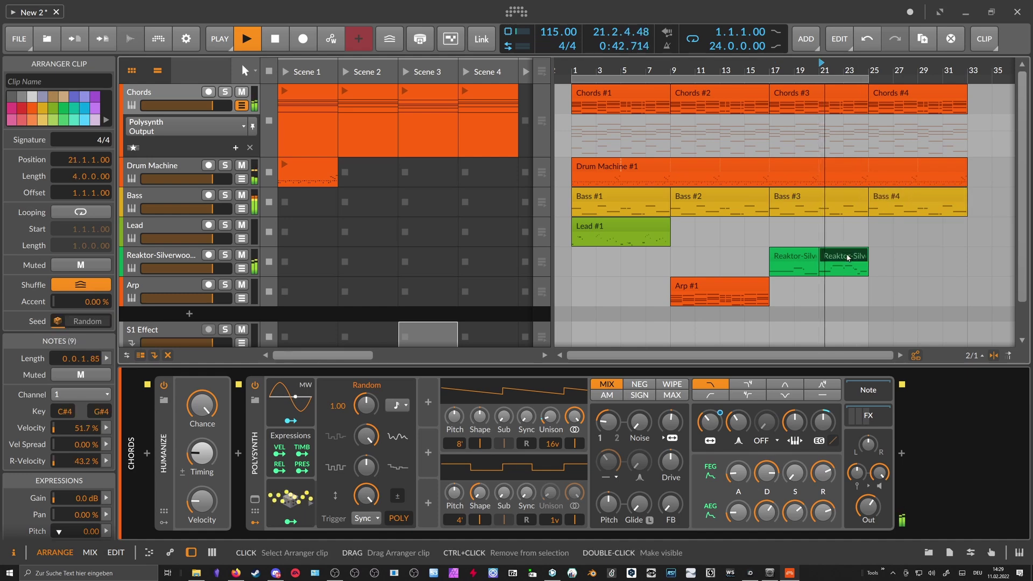
left_click(183, 256)
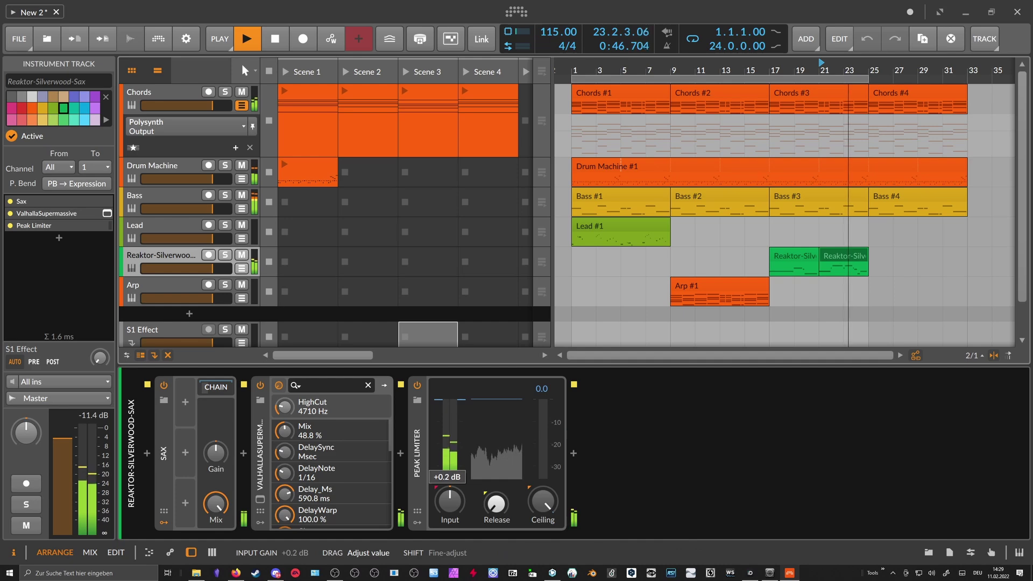
left_click(260, 499)
left_click_drag(571, 268, 572, 263)
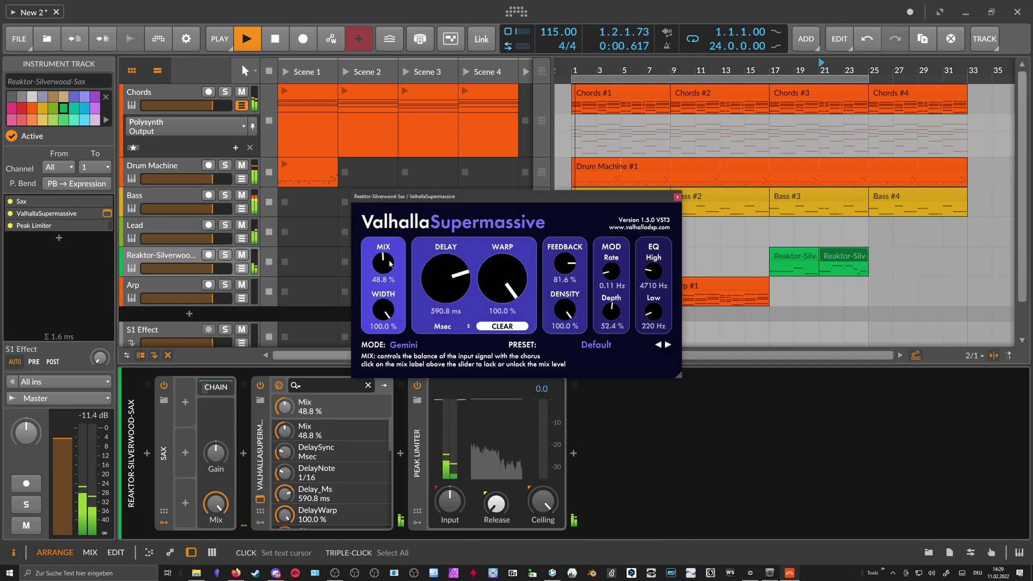
left_click_drag(389, 263, 389, 264)
left_click(677, 198)
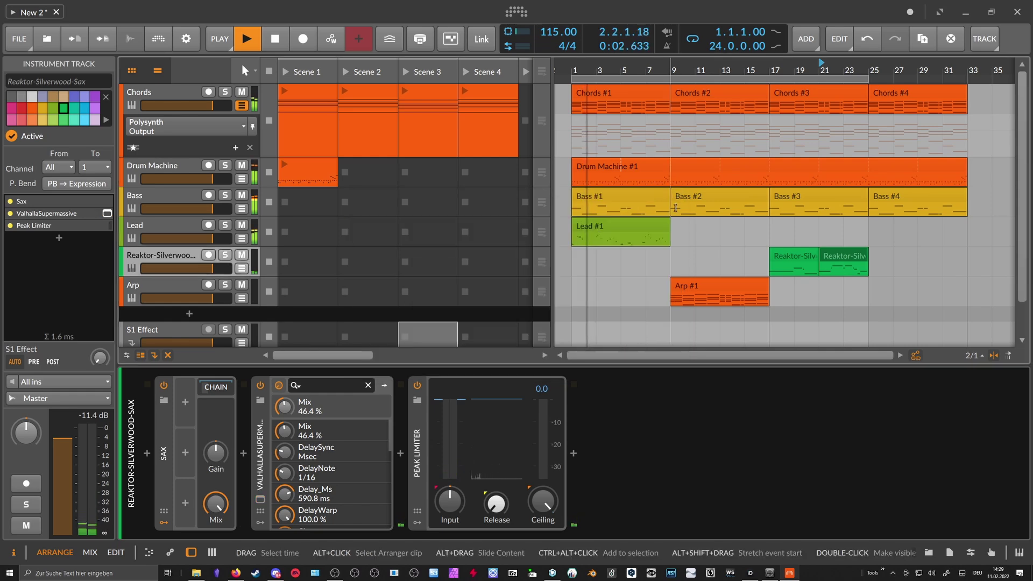
Set the Lead Polysynth's amp envelope release to about 75.7 %
left_click(221, 238)
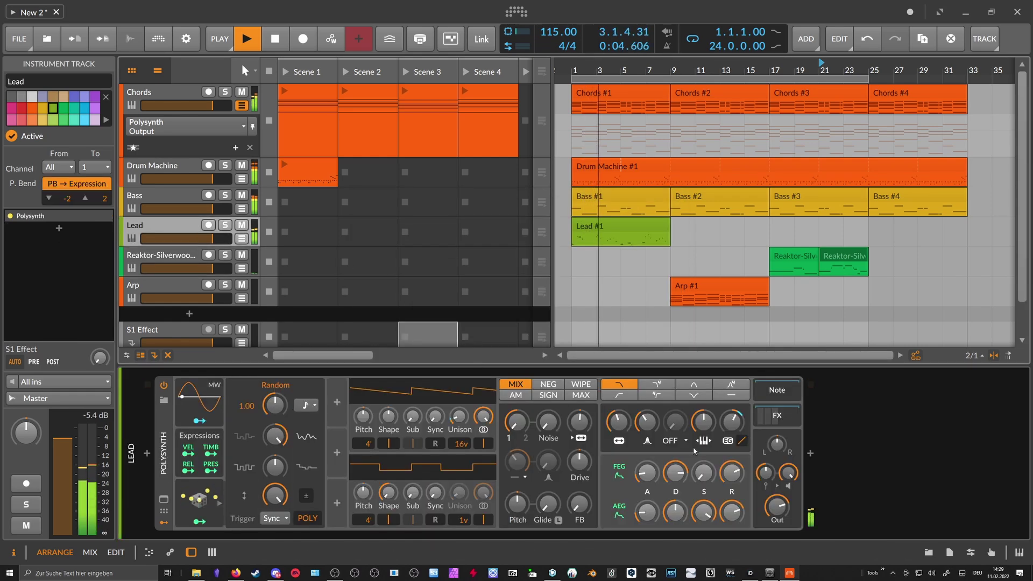
left_click_drag(731, 493, 735, 508)
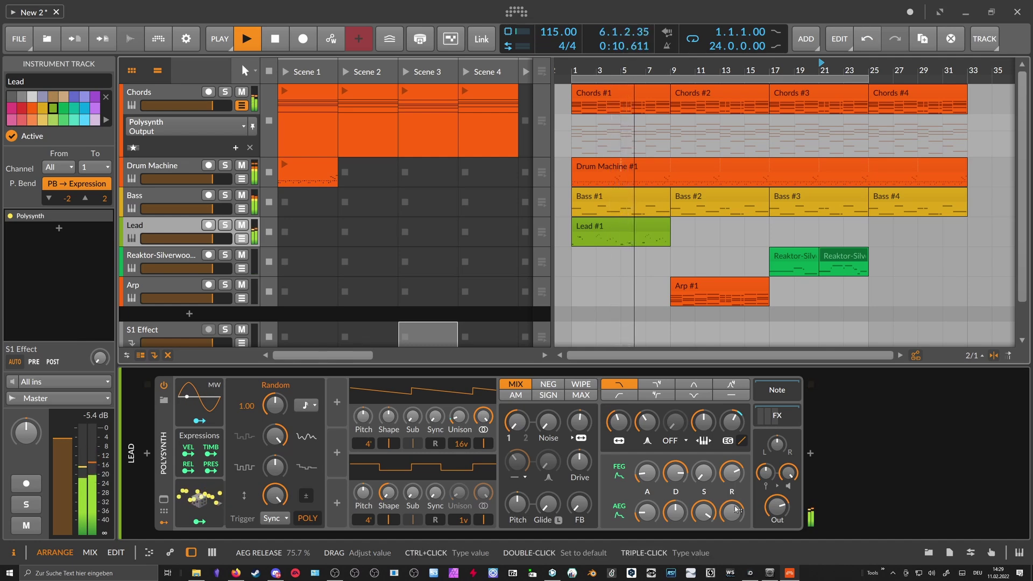
left_click_drag(736, 509, 736, 509)
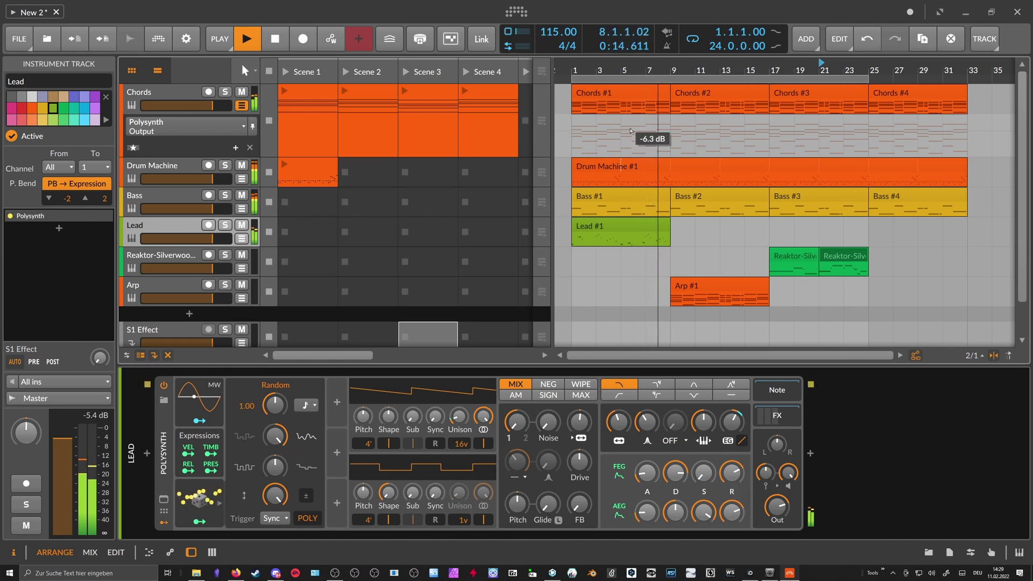
Stop playback and hide the Chords track's automation lane
left_click_drag(635, 72, 640, 61)
key("space")
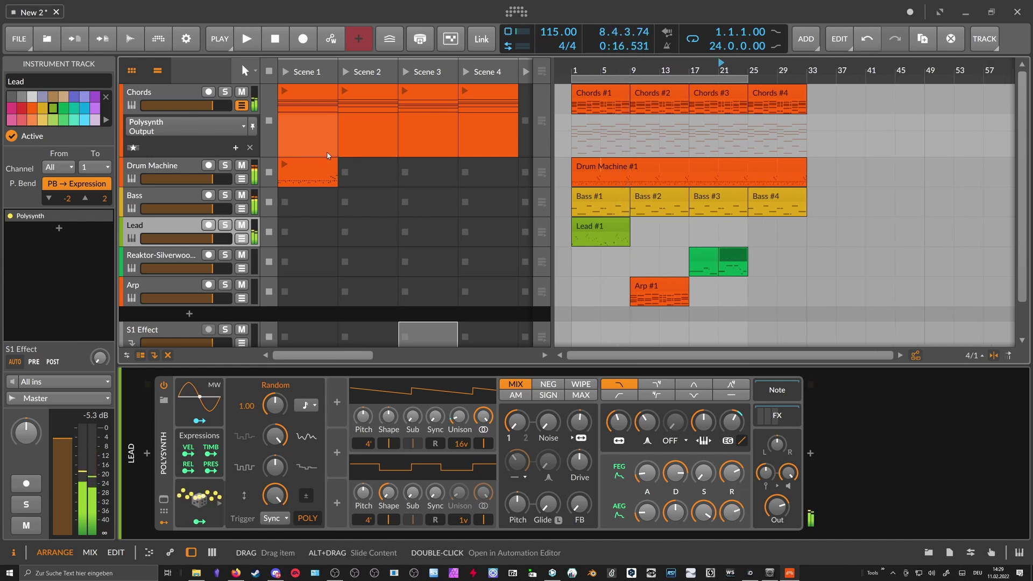
left_click(242, 105)
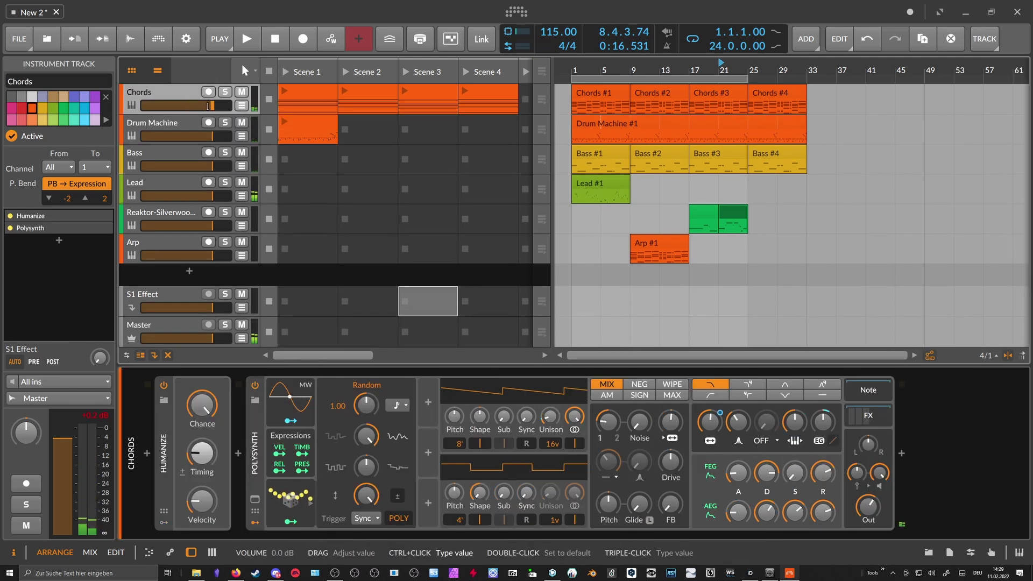
Save the project as SynthwaveTutorial and extend the arranger loop region to 32 bars
key("ctrl+s")
type("SynthwaveTutorial")
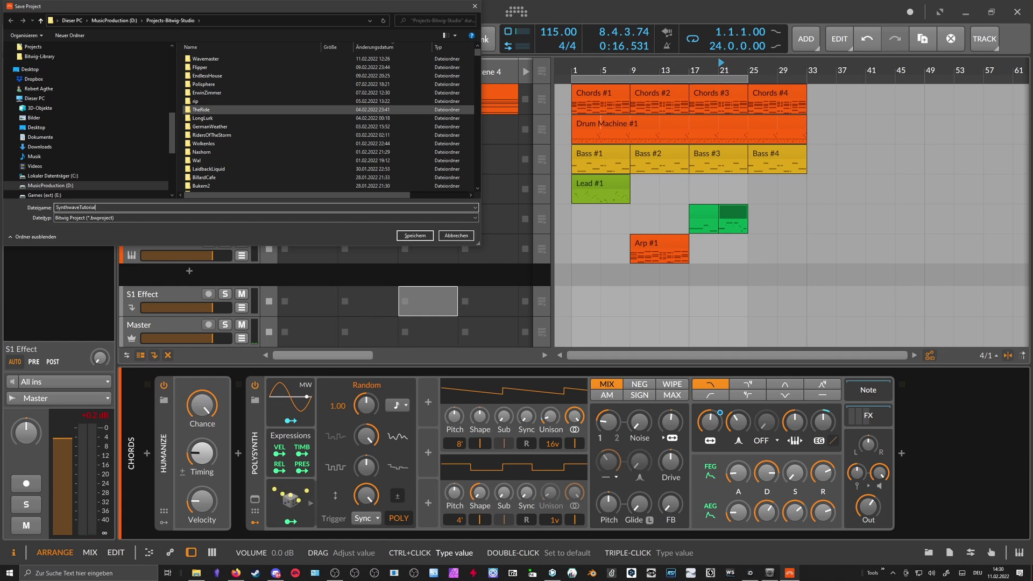
key("Return")
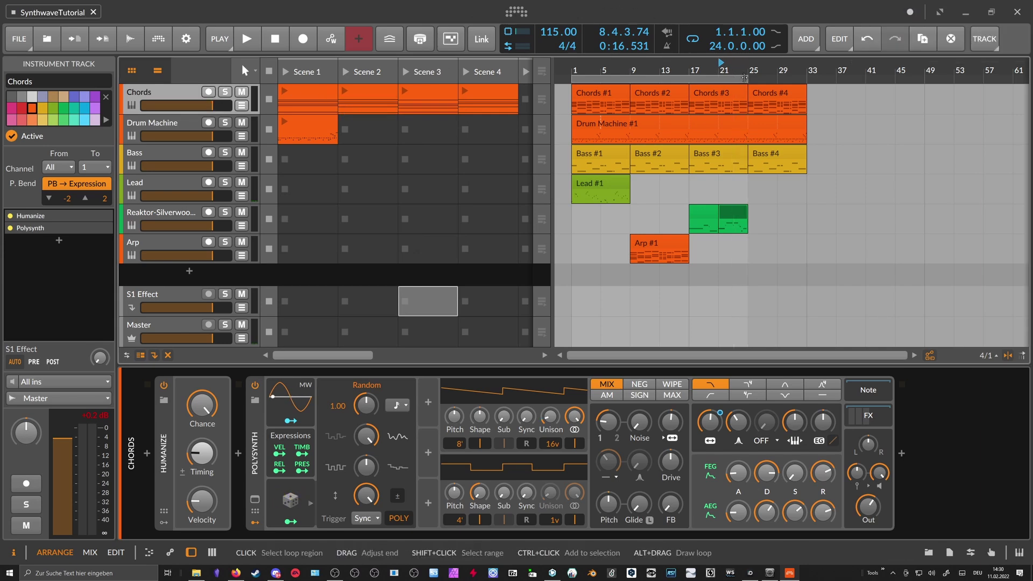
left_click_drag(736, 75, 779, 79)
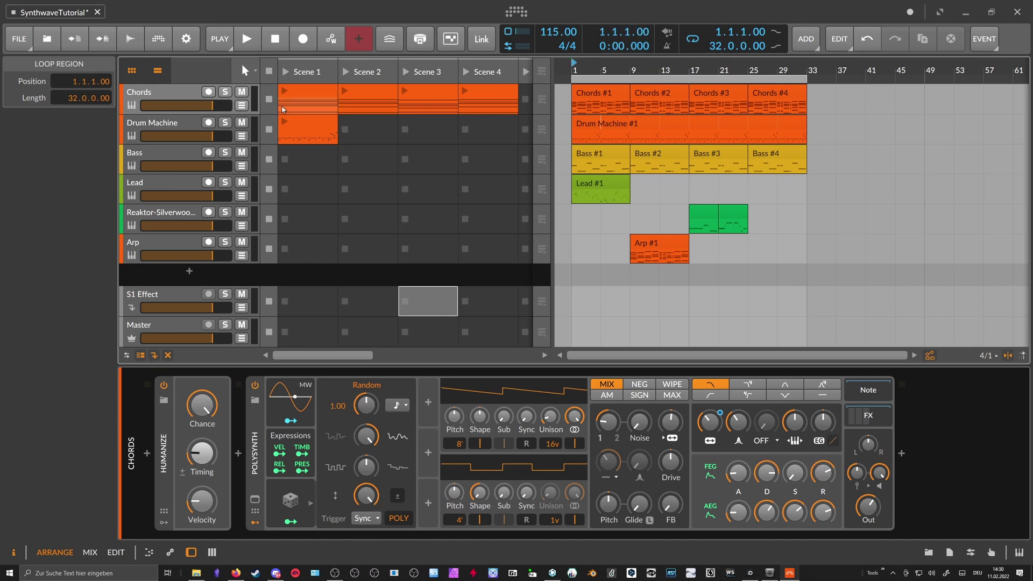
Solo the Chords track and insert the RC-20 Retro Color effect after its Polysynth
left_click(177, 102)
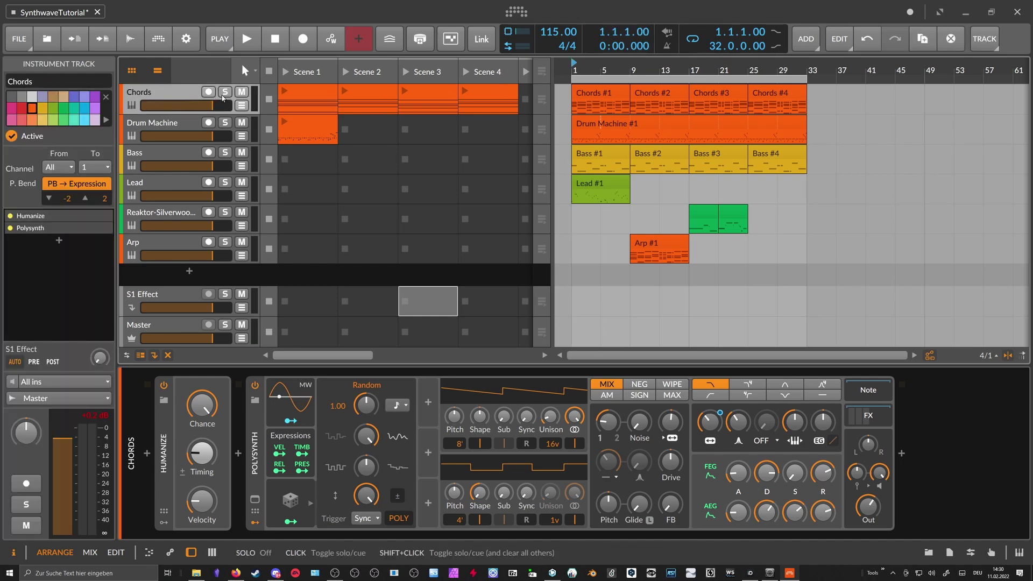
left_click(904, 456)
type("rc")
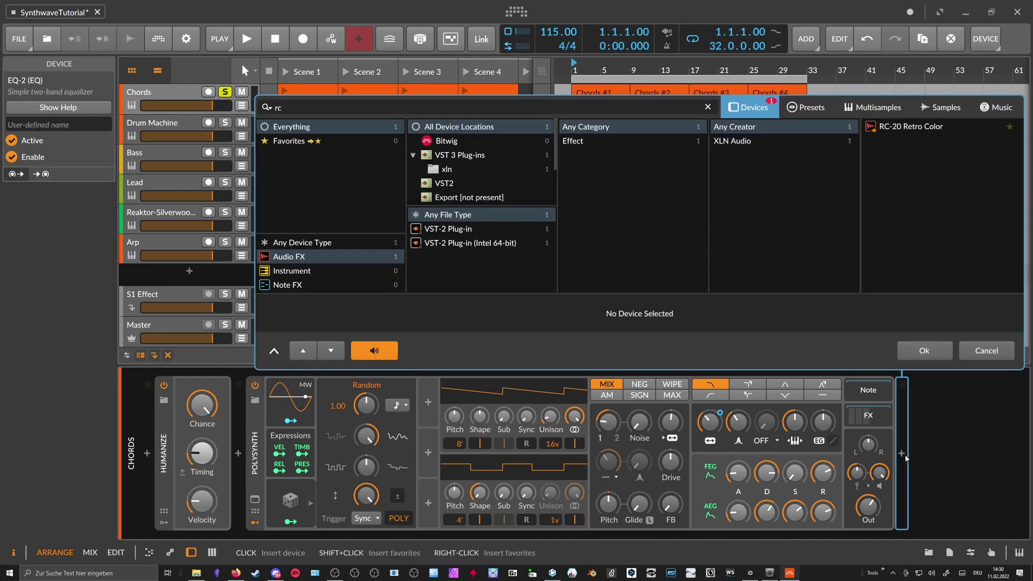
key("Down")
key("Return")
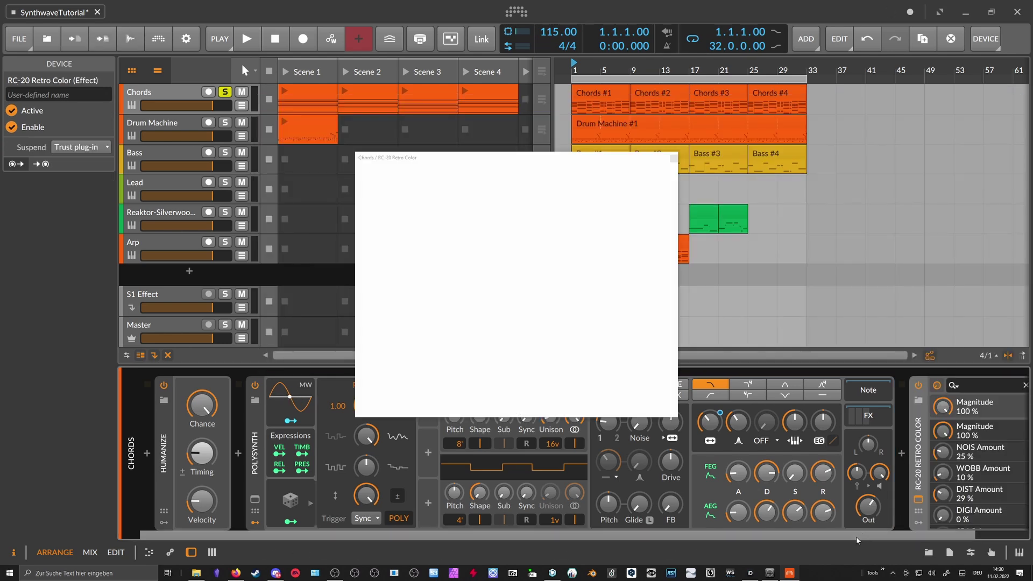
left_click(501, 172)
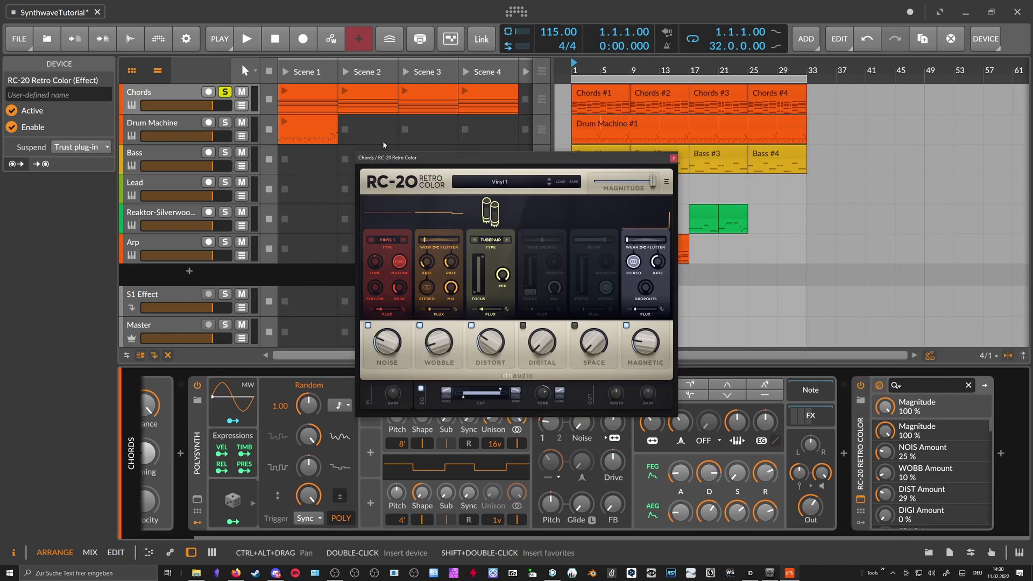
During playback, set RC-20 Retro Color's noise to 23 % and wobble to 32 %, and slightly lower its low cut
left_click(574, 71)
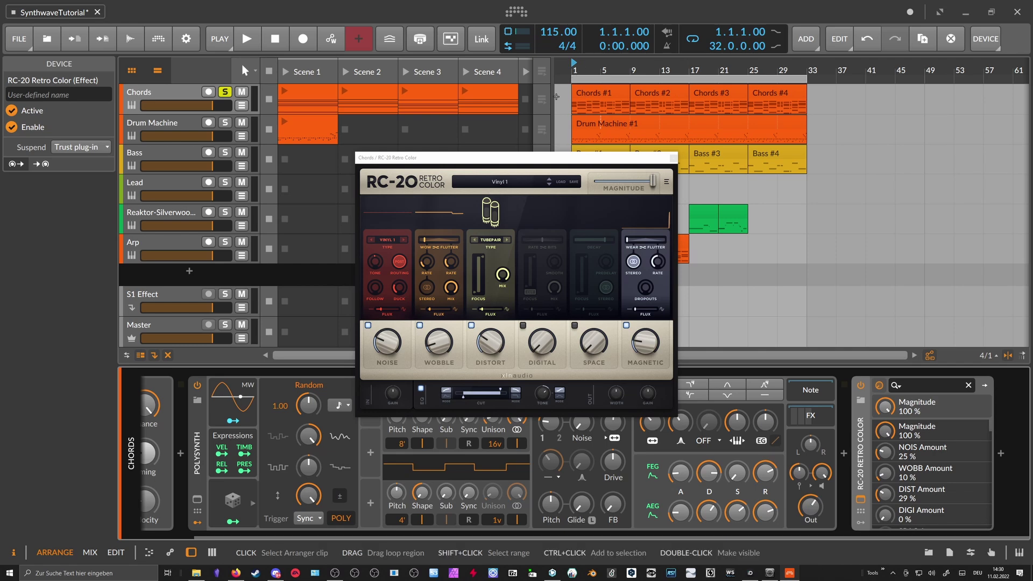
key("space")
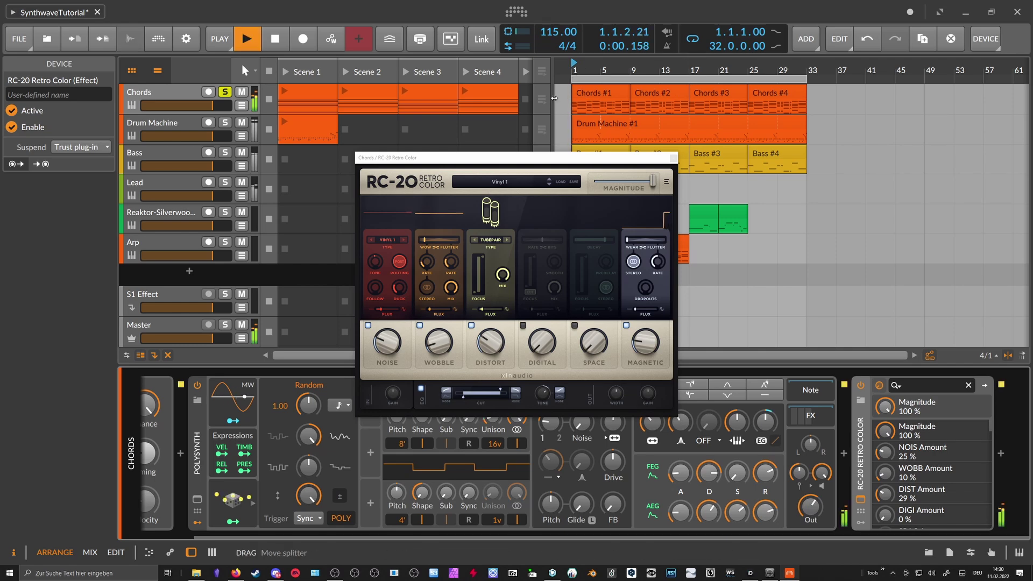
left_click_drag(396, 338, 449, 311)
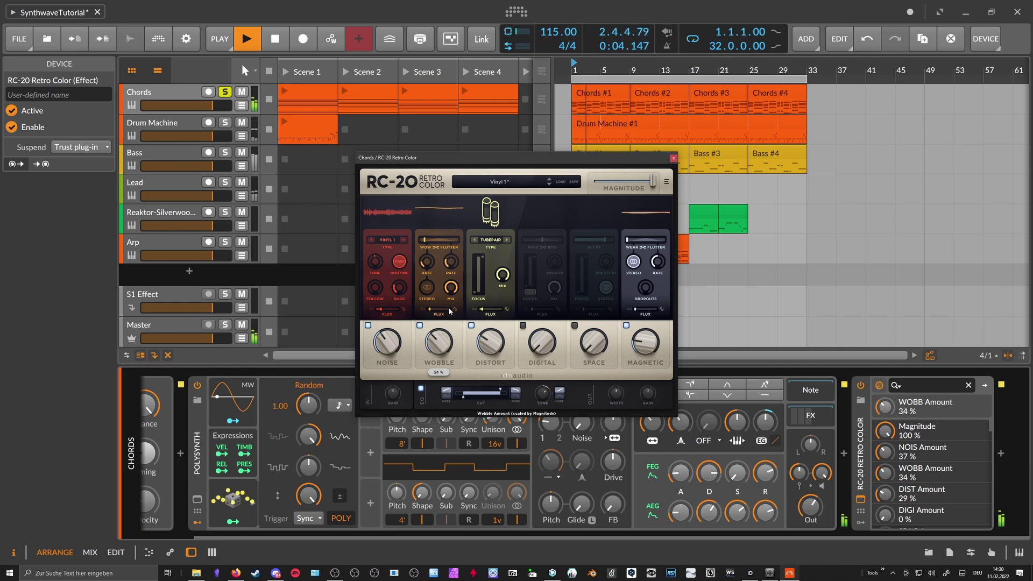
mouse_move(391, 334)
left_mouse_down()
mouse_move(390, 347)
mouse_move(441, 336)
mouse_move(390, 344)
left_mouse_up()
left_click_drag(463, 397, 457, 398)
left_click_drag(441, 344, 391, 343)
left_click(389, 342)
left_click(436, 345)
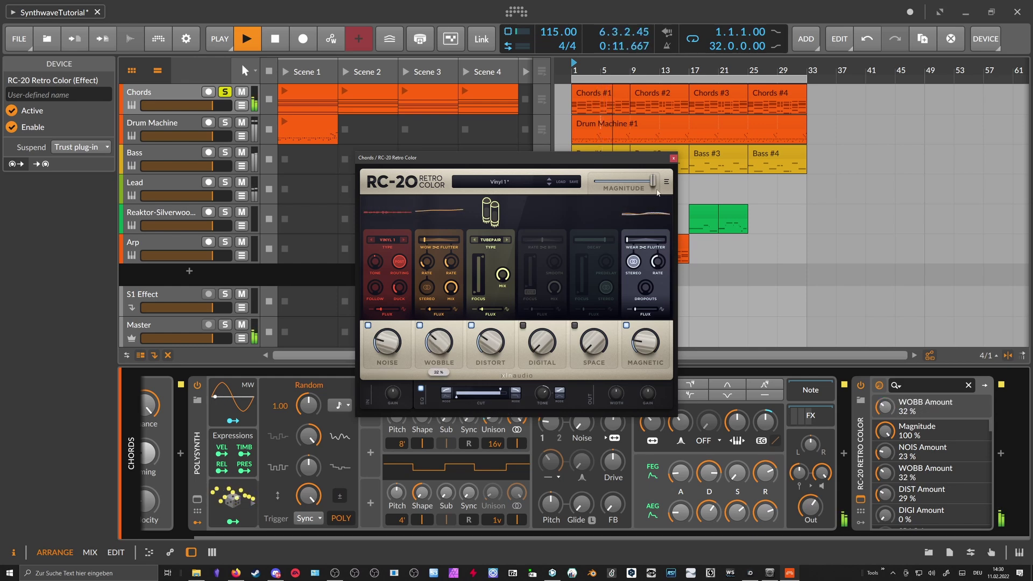
left_click(673, 158)
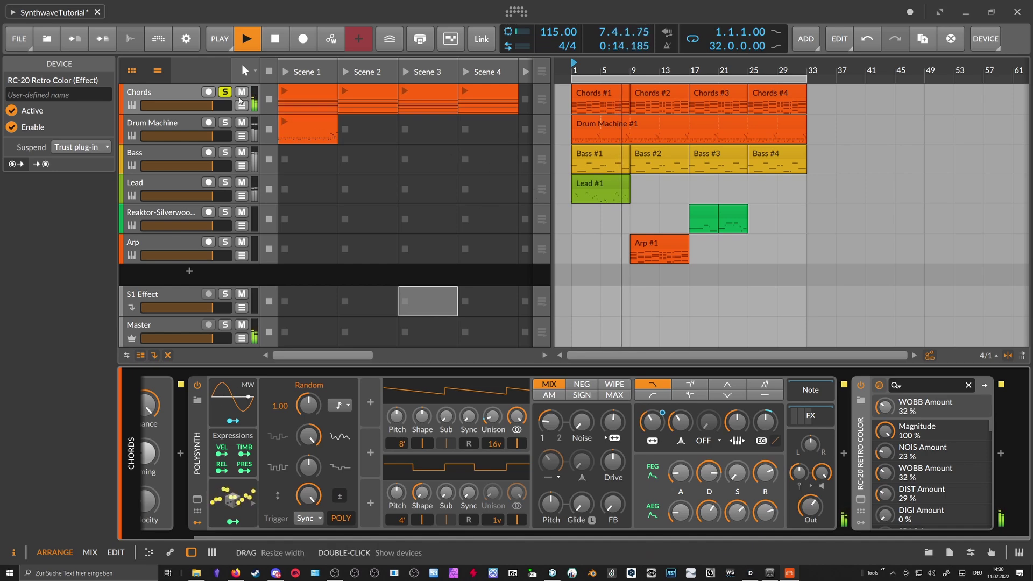
Unsolo Chords and group the tracks from Chords to Arp into a group track named All
left_click(224, 92)
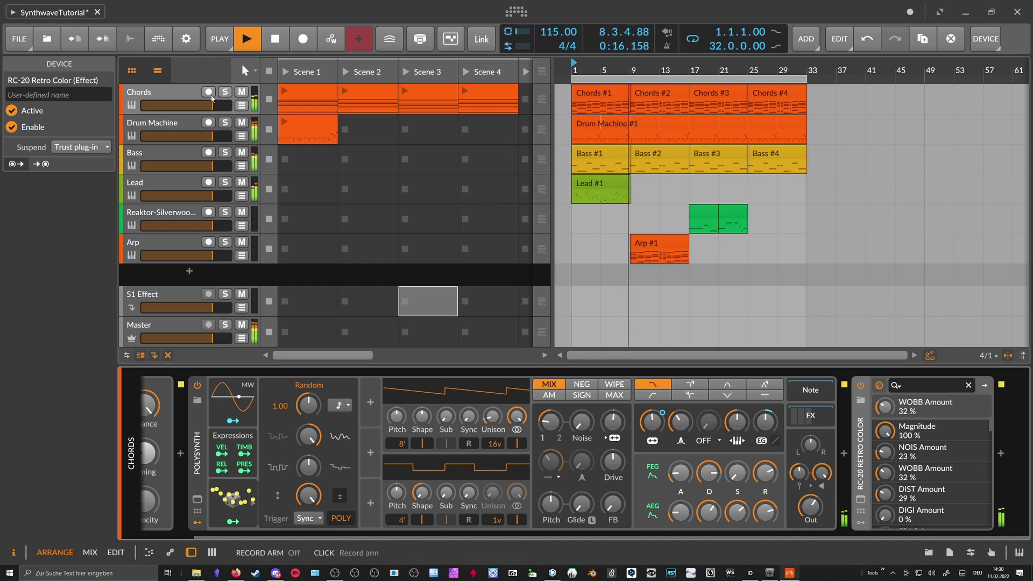
left_click(193, 94)
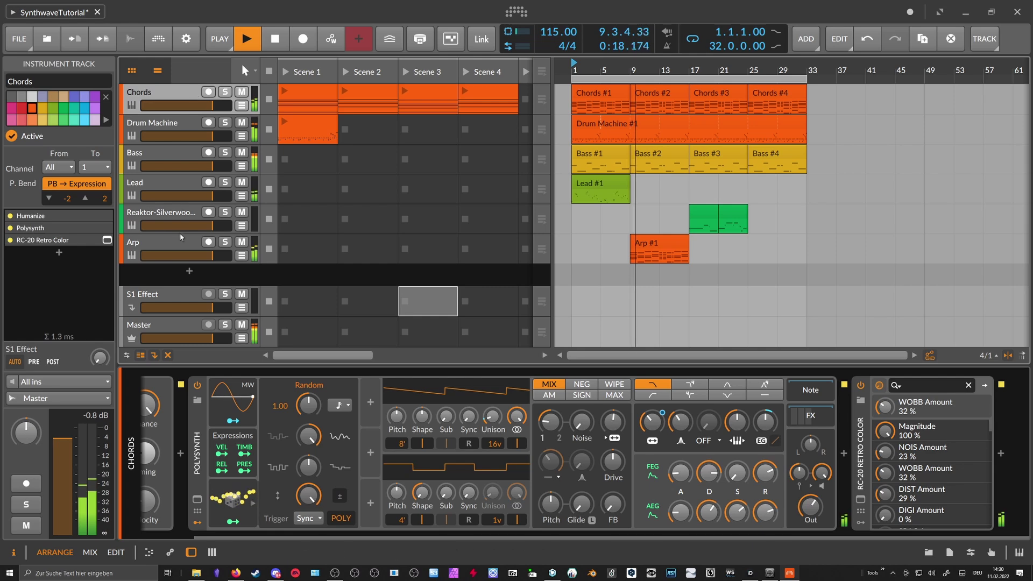
left_click(179, 242, "shift")
key("ctrl+g")
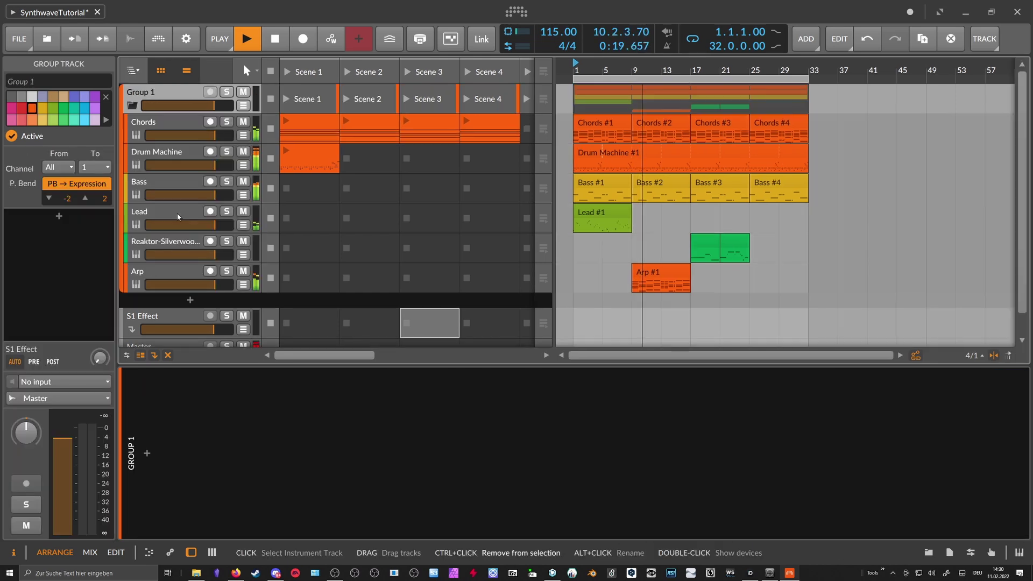
double_click(140, 92)
type("All")
key("Return")
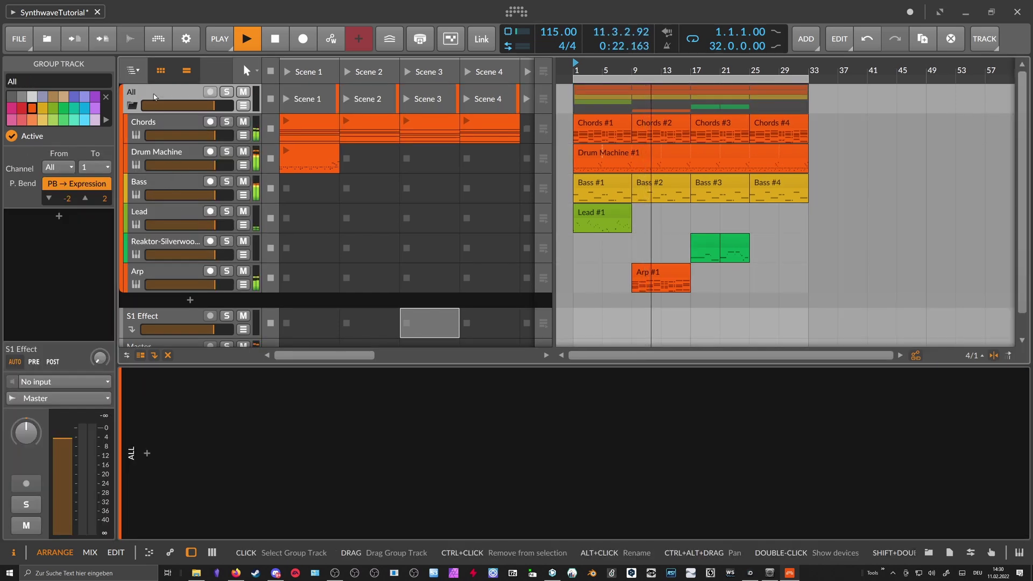
Stop playback, solo the All group and insert the Reaktor 6 effect preset VHS into its device chain
key("space")
left_click(227, 92)
left_click(166, 454)
left_click(146, 453)
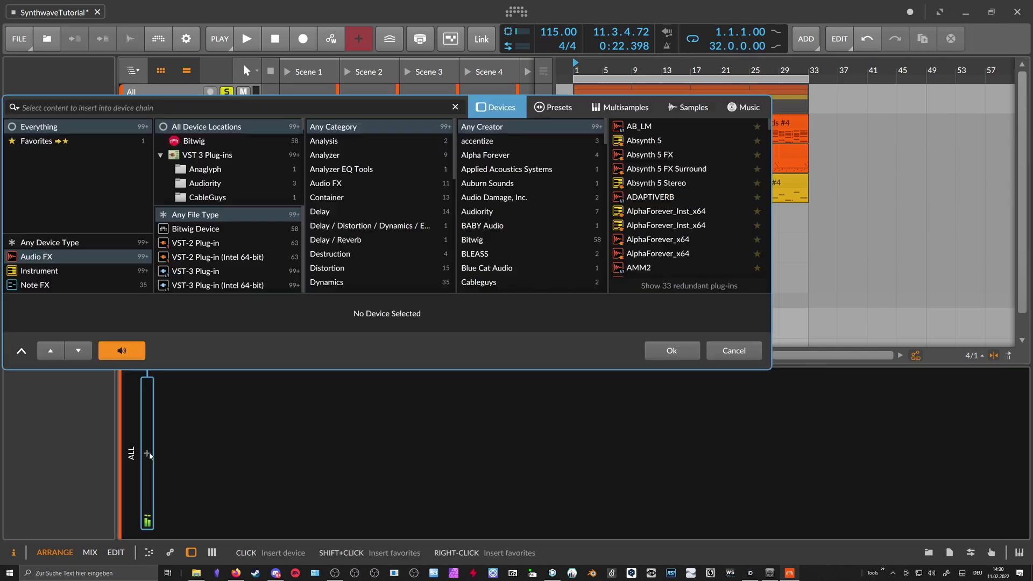
type("chs")
left_click(550, 107)
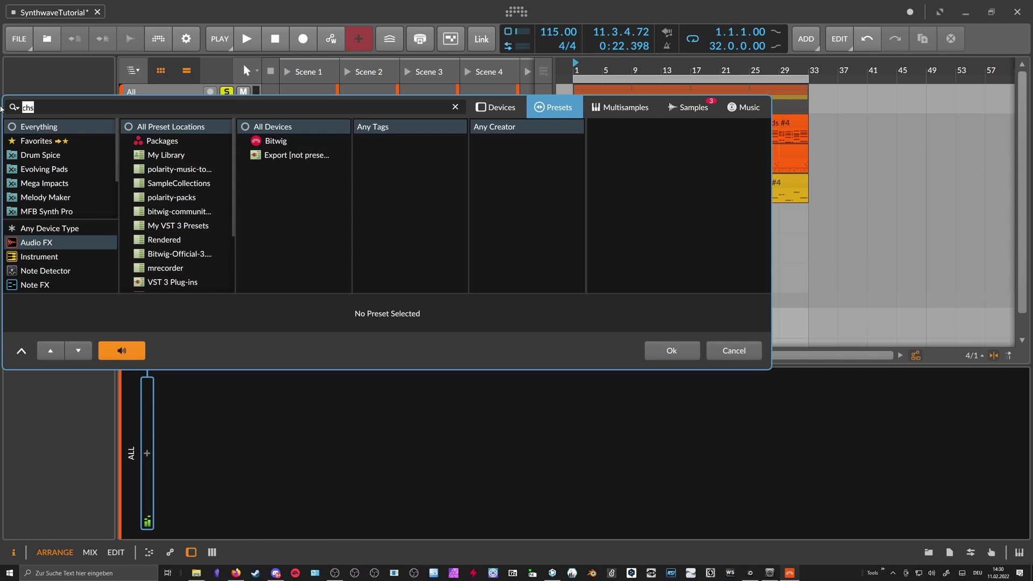
type("vh")
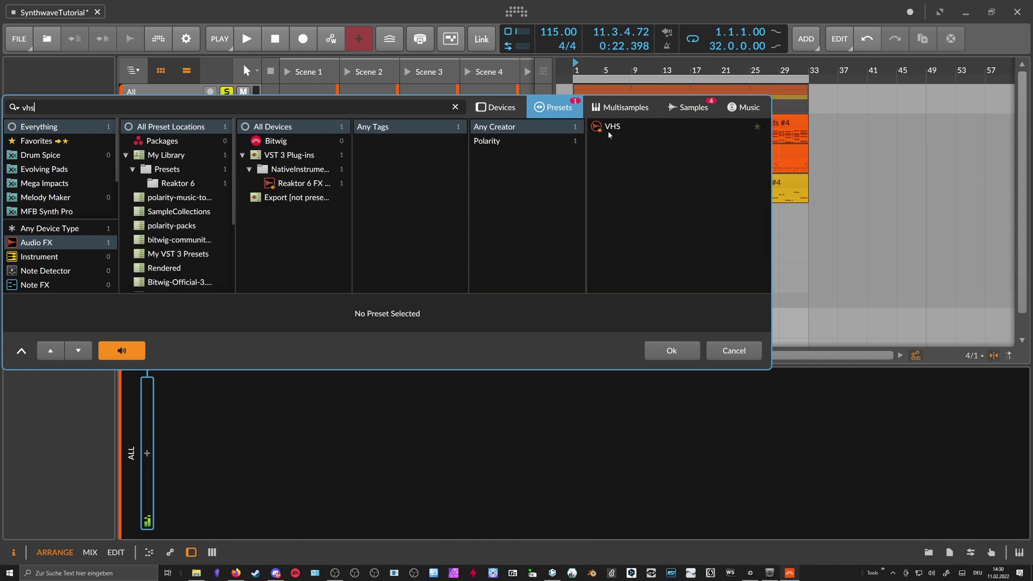
double_click(610, 132)
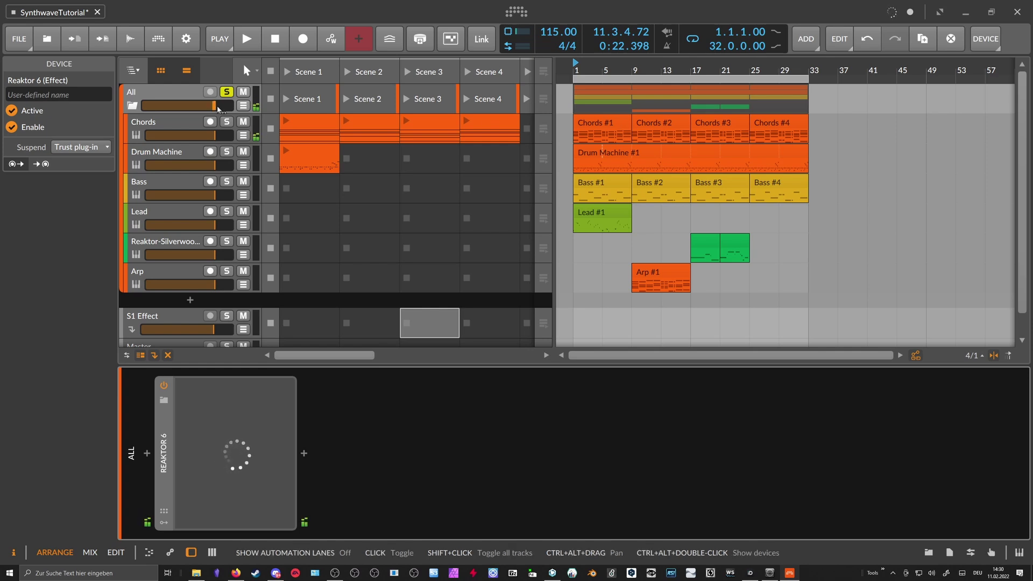
Examine the Chords track's device chain, including the EQ-2, Rotary and Reverb inside the Polysynth's FX chain
double_click(175, 122)
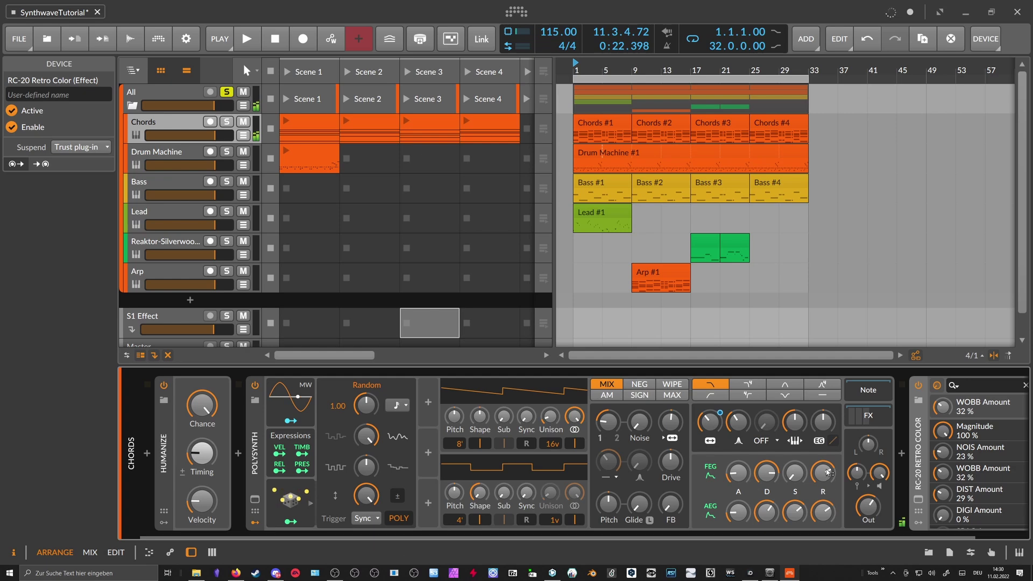
scroll(868, 487, "right", 2)
key("Delete")
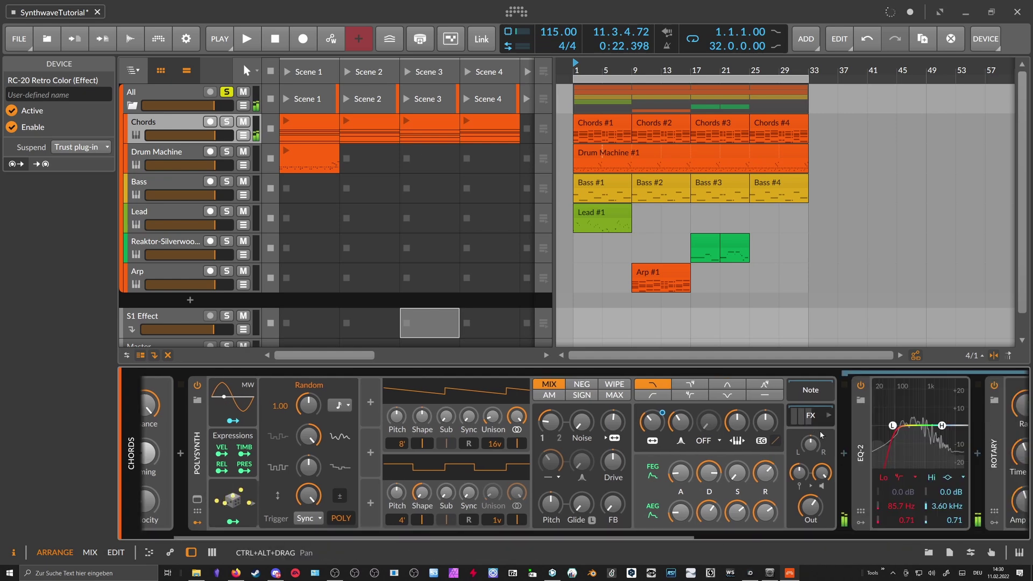
left_click_drag(720, 533, 917, 530)
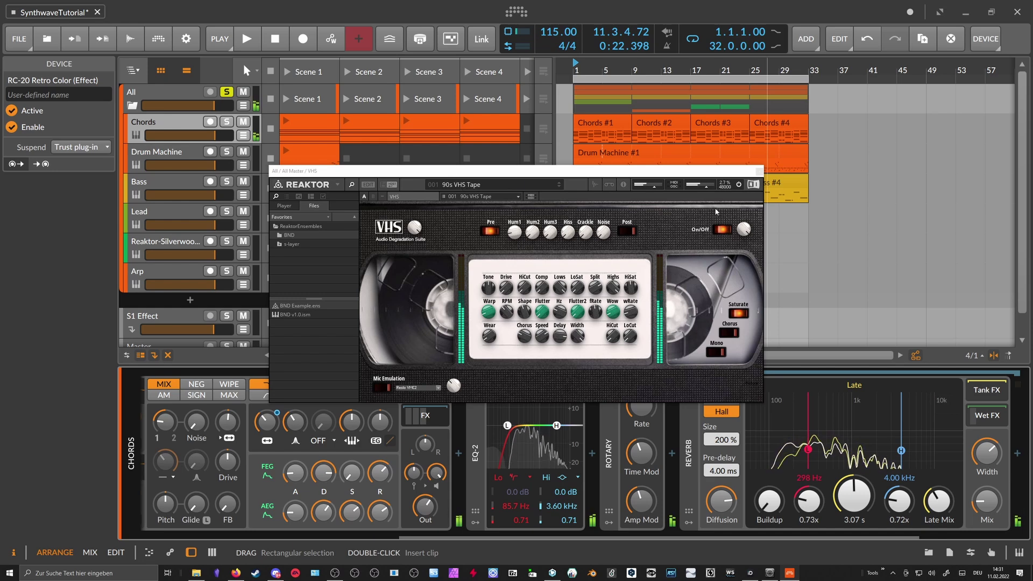
Toggle the VHS effect's power switch, load its preset 002 "Rain drops rolling down the window ..." and close the plug-in window
left_click(723, 229)
left_click(723, 230)
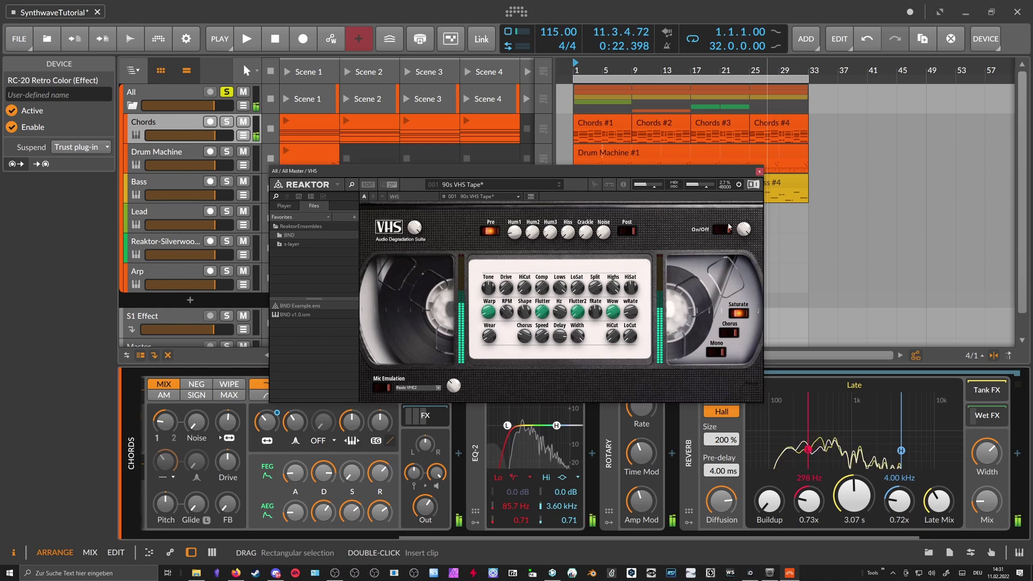
left_click(559, 186)
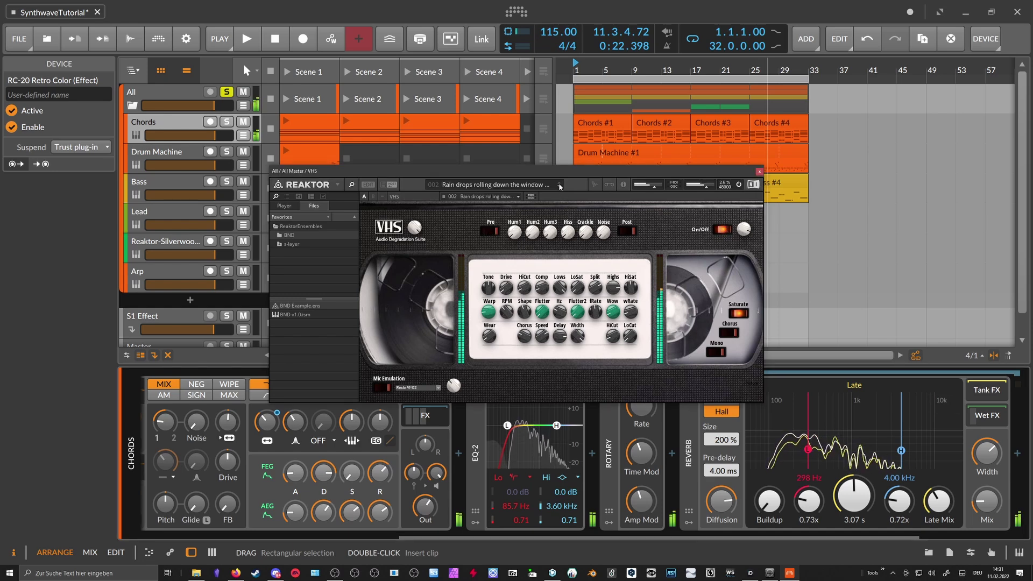
left_click(559, 182)
left_click(559, 187)
left_click(759, 172)
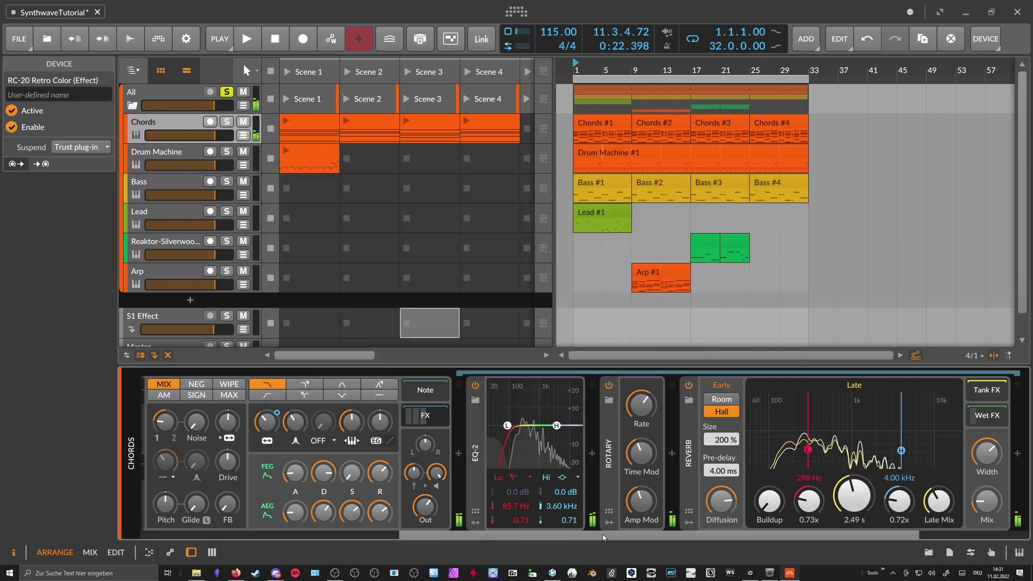
Adjust the amp envelope release of the Chords track's Polysynth
left_click_drag(623, 537, 359, 539)
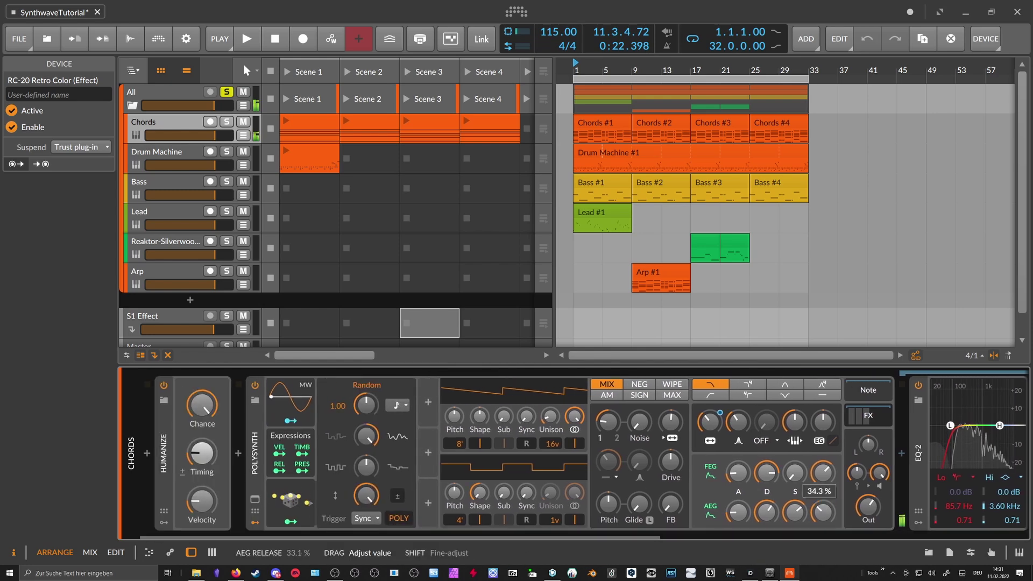
left_click_drag(824, 511, 824, 452)
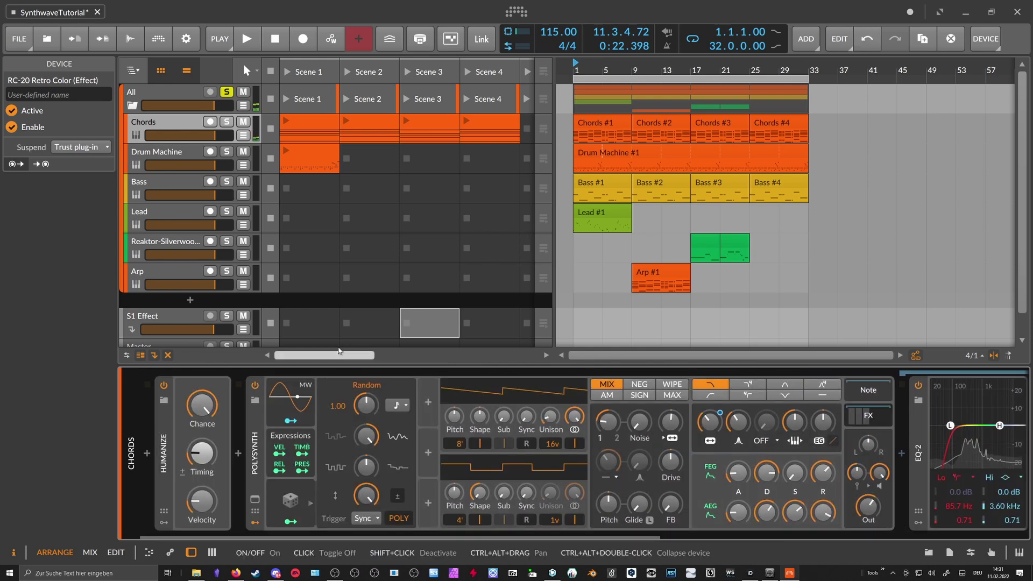
Play the song and audition the All group's VHS effect presets one by one from 003 up to 011 "Tracking Problems"
left_click(202, 107)
key("space")
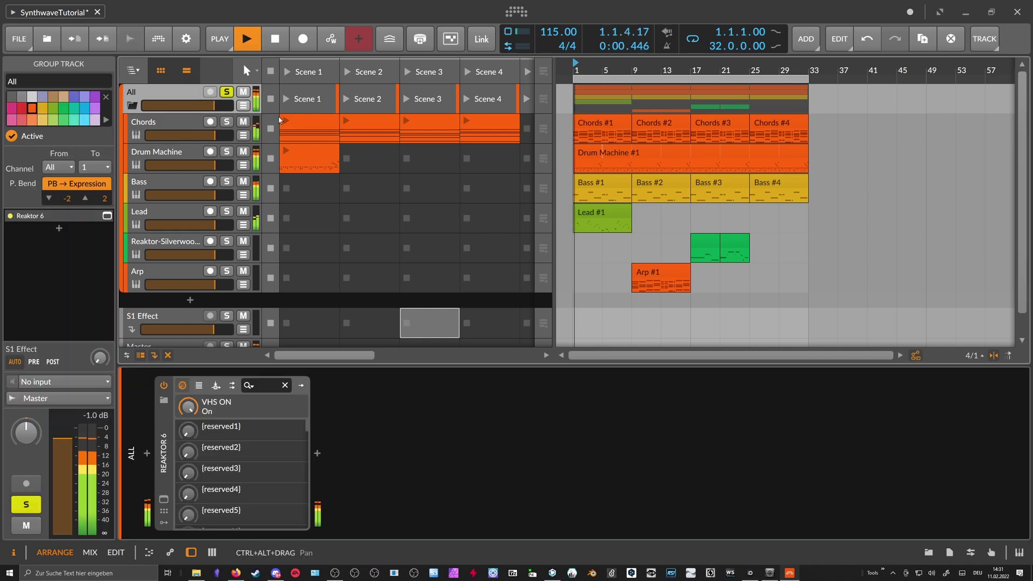
left_click(164, 499)
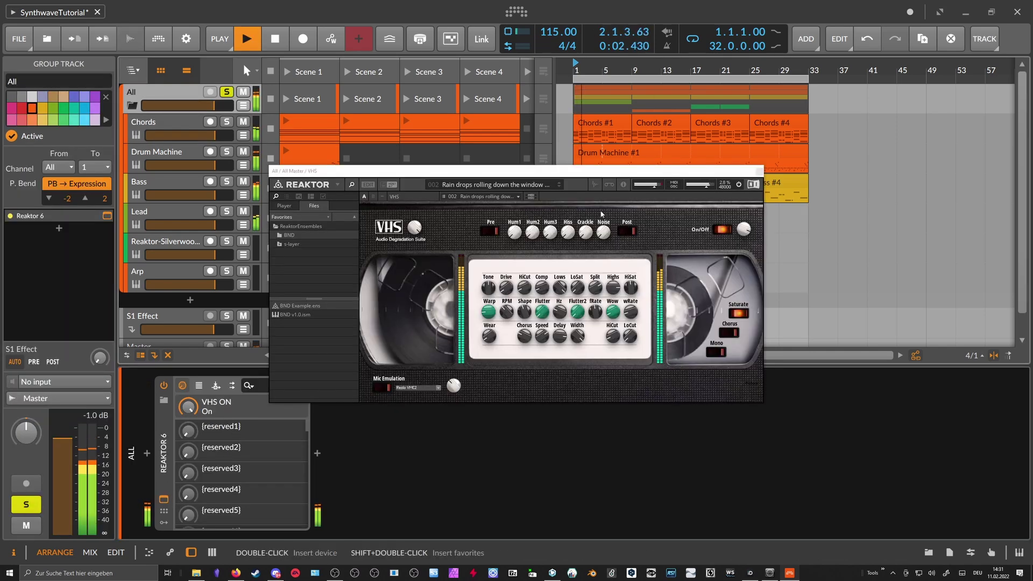
left_click(559, 183)
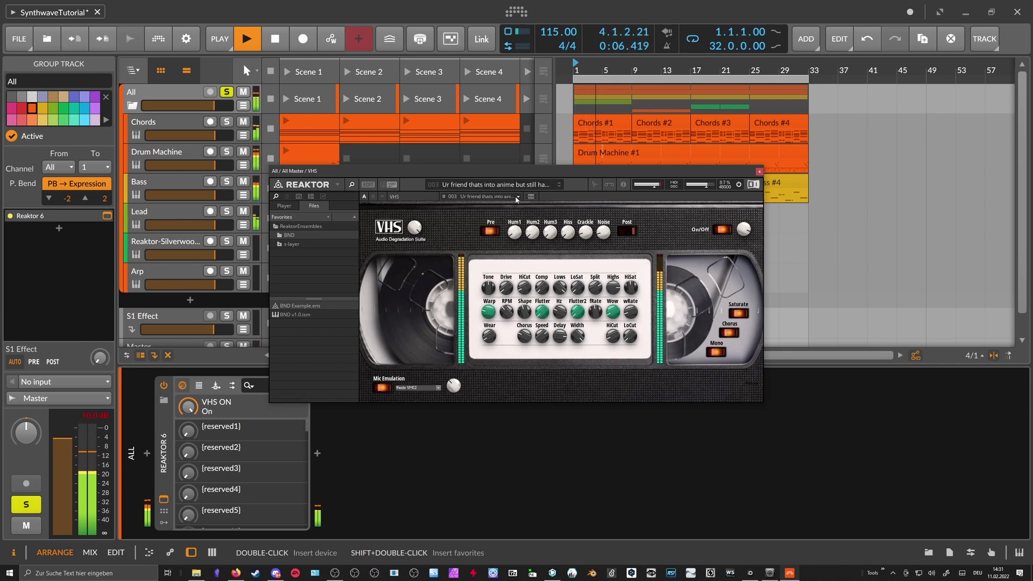
left_click_drag(554, 171, 631, 166)
left_click(635, 183)
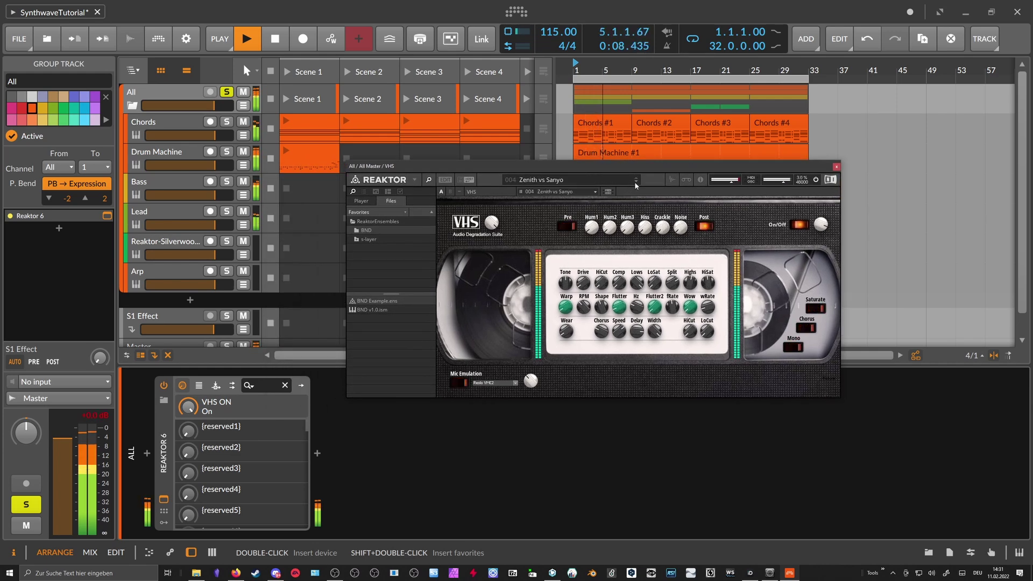
left_click(635, 183)
left_click(635, 183)
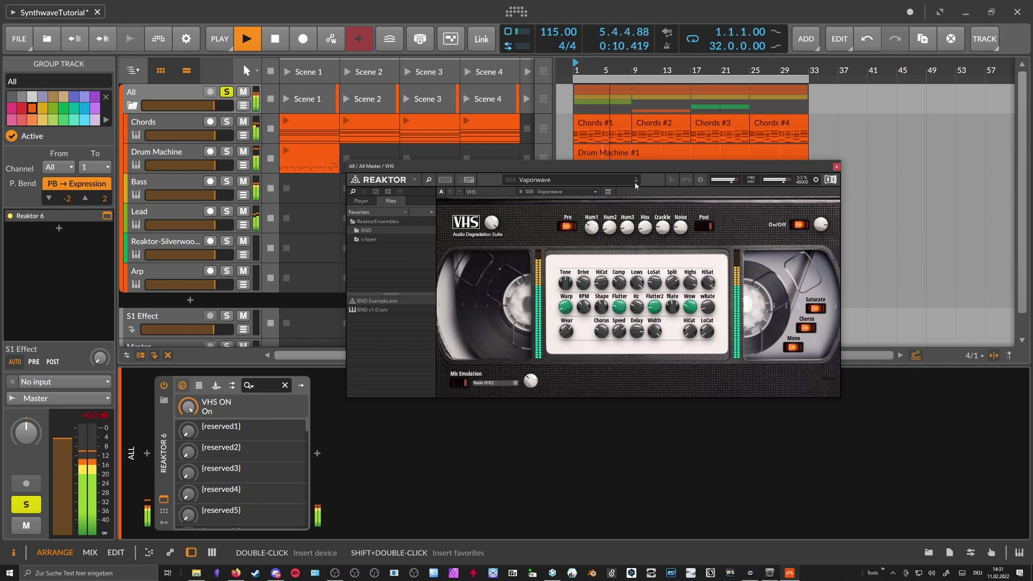
left_click(635, 183)
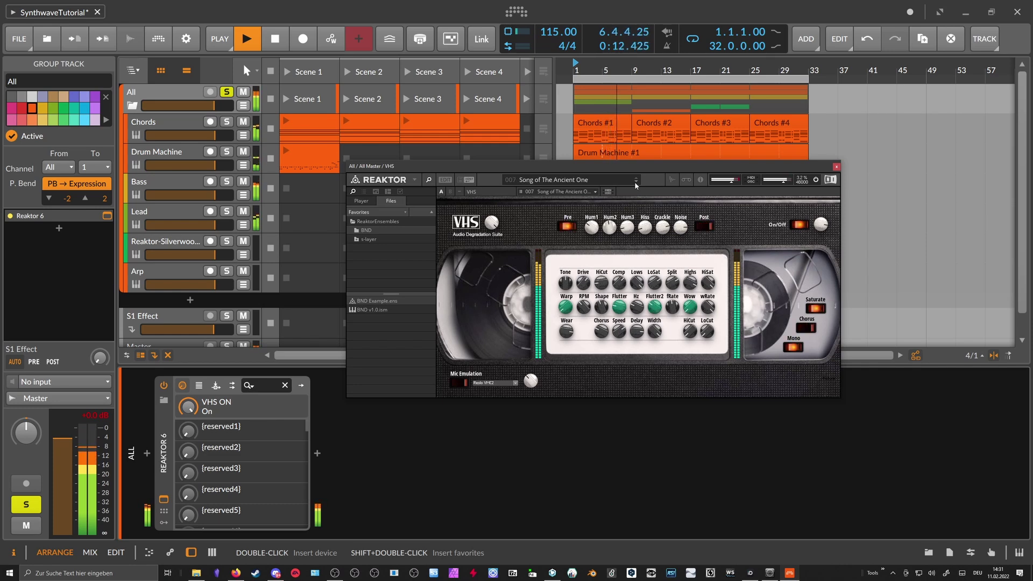
left_click(635, 183)
left_click(635, 183)
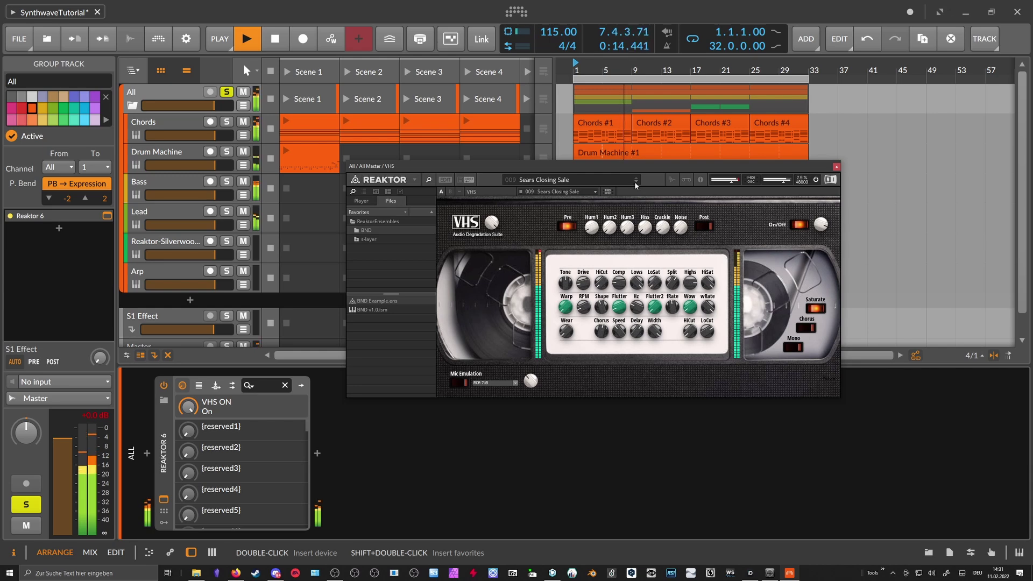
left_click(635, 183)
left_click(476, 384)
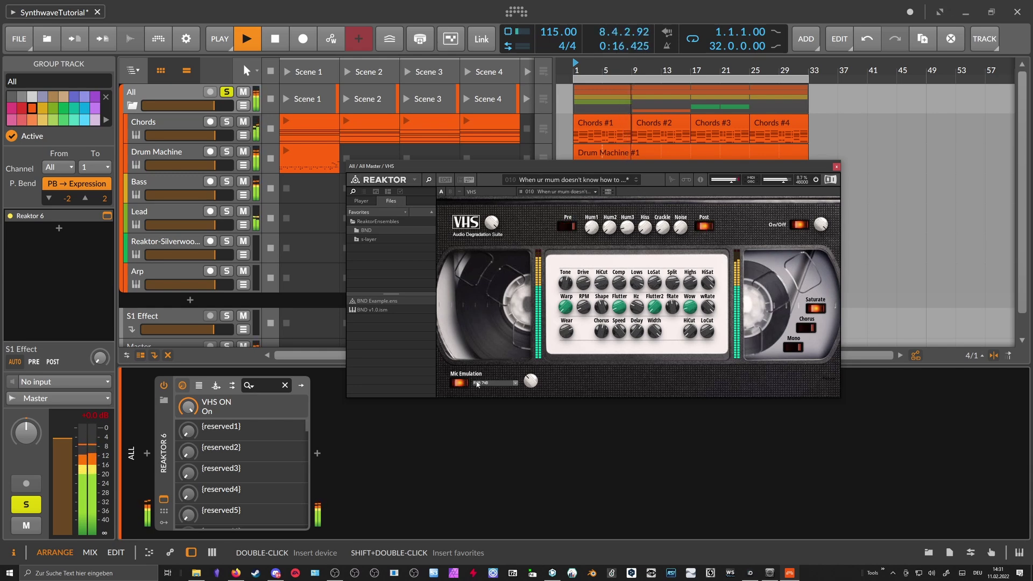
left_click(637, 183)
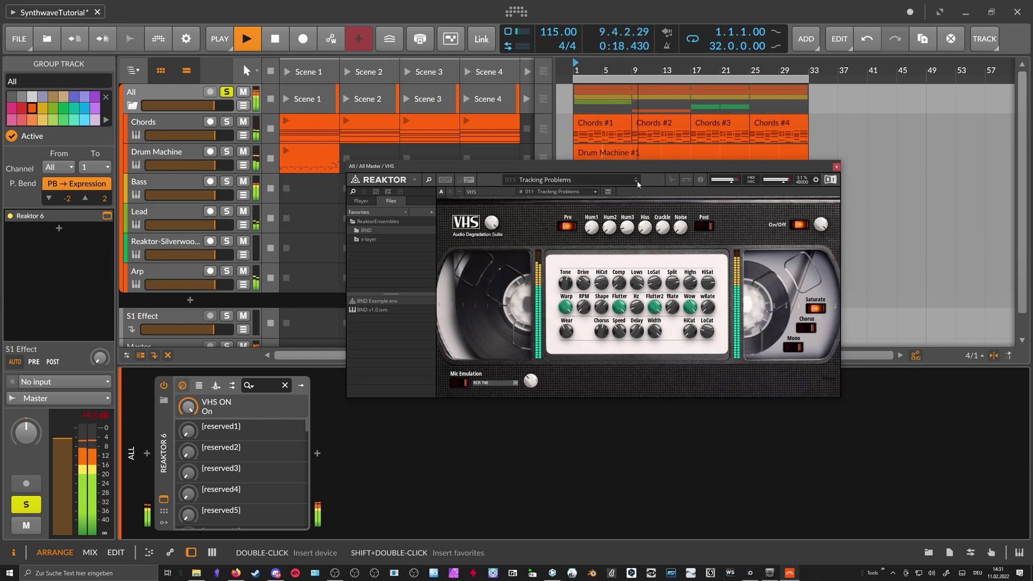
Switch on the VHS effect's mic emulation and try several microphone models, ending on American R331
left_click(459, 383)
left_click(494, 383)
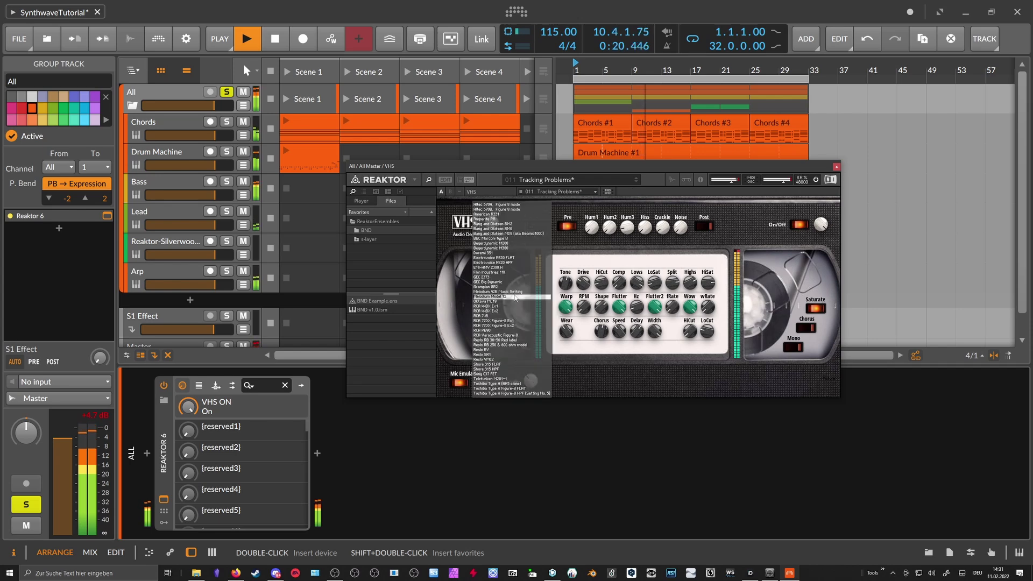
left_click(515, 297)
left_click(516, 384)
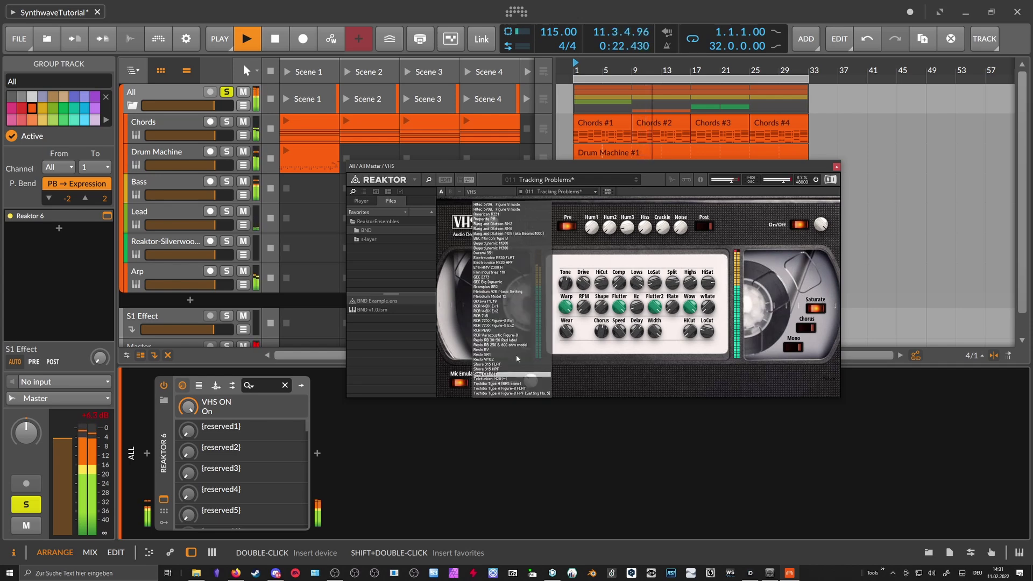
left_click(509, 334)
left_click(516, 383)
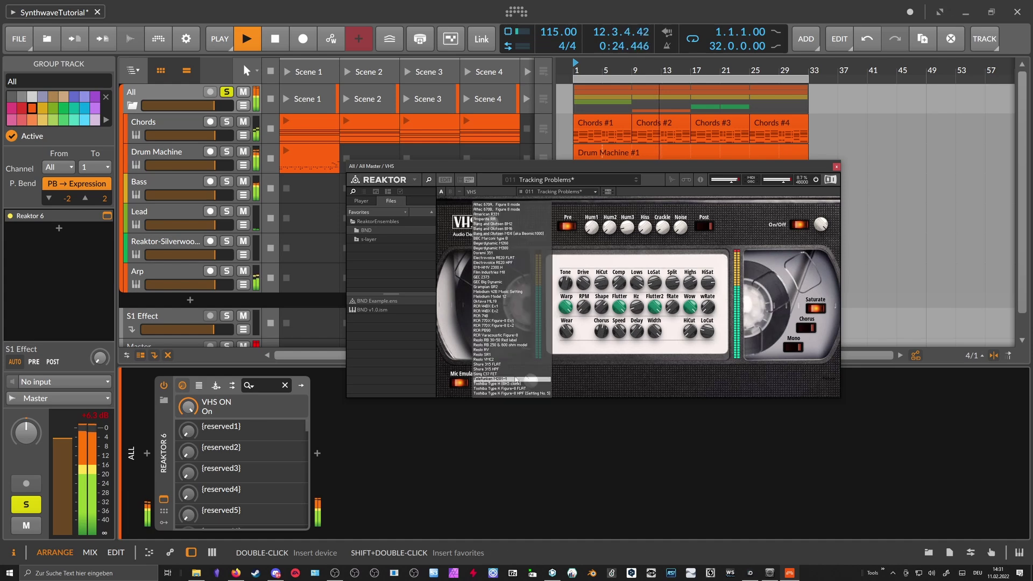
left_click(502, 219)
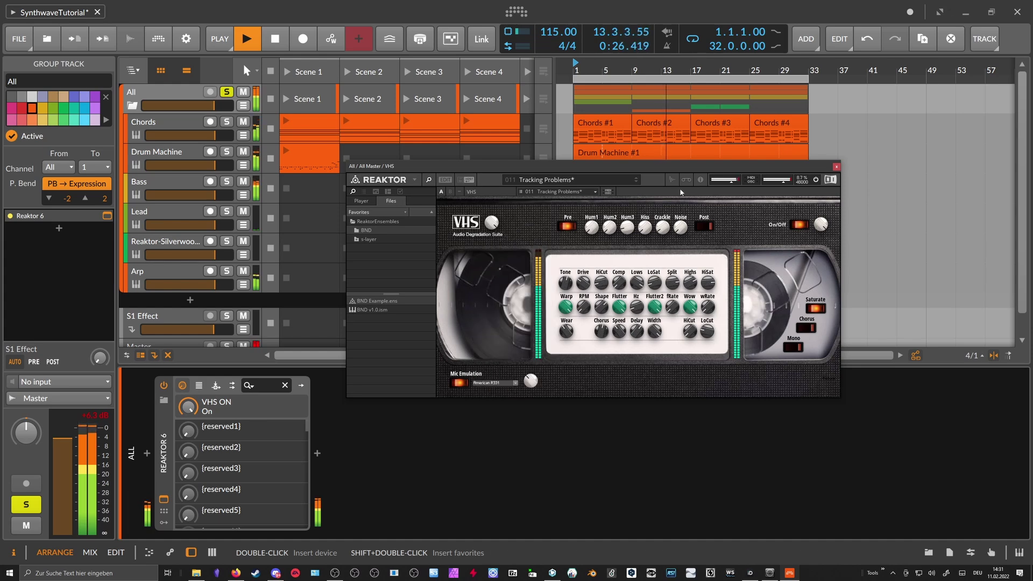
Switch the VHS effect off, close its plug-in window and stop playback
left_click(796, 224)
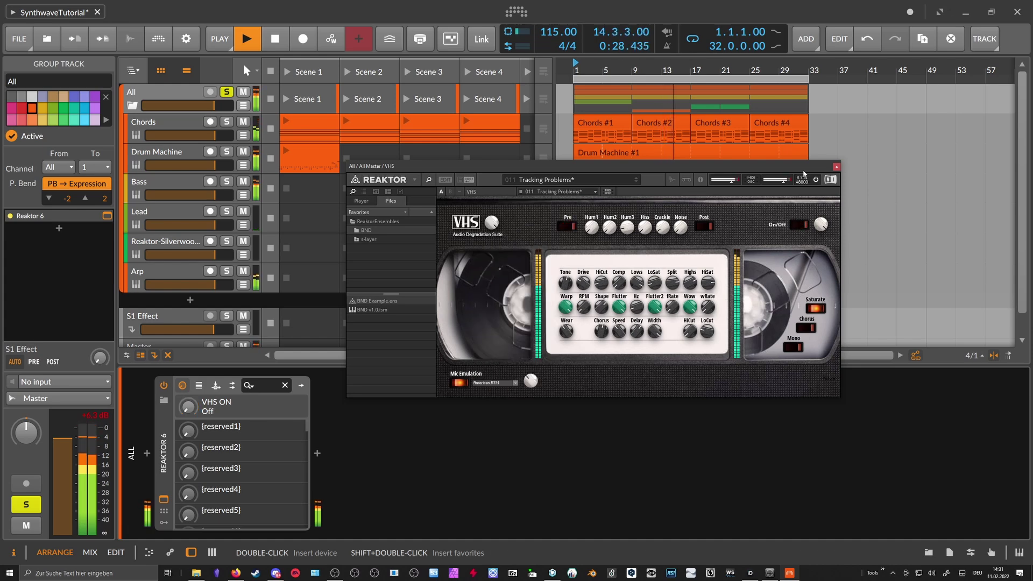
left_click(836, 167)
key("space")
left_click(463, 416)
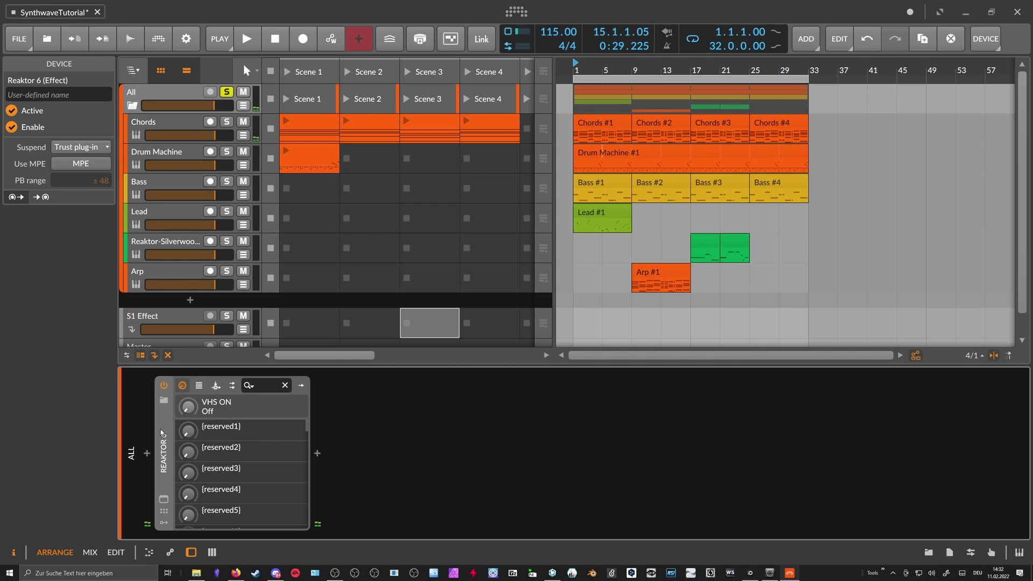
Open the Chords track's RC-20 Retro Color and set Noise to 15 %, Wobble to 27 % and Distort to 20 %
left_click(163, 122)
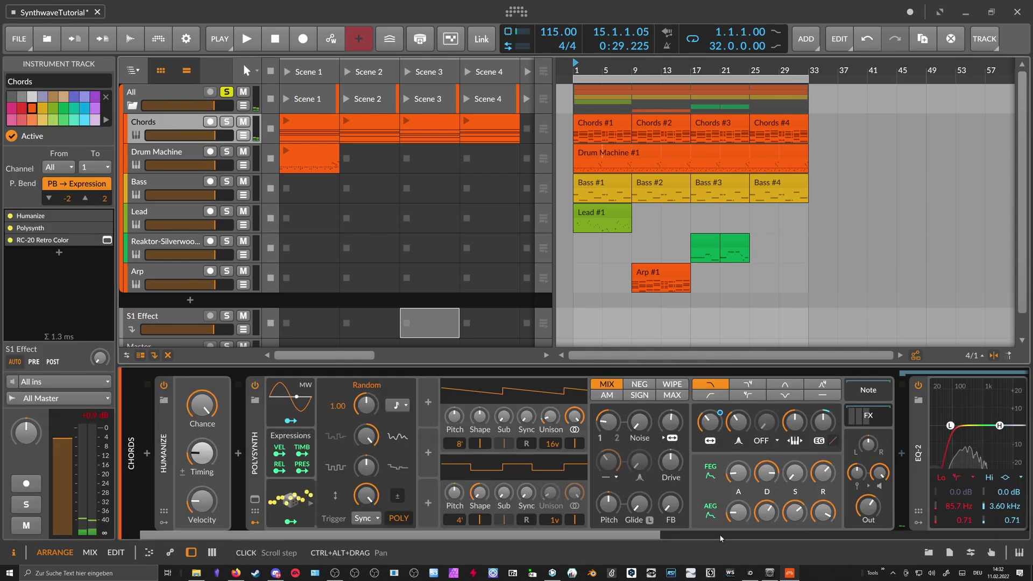
left_click(721, 536)
left_click(861, 499)
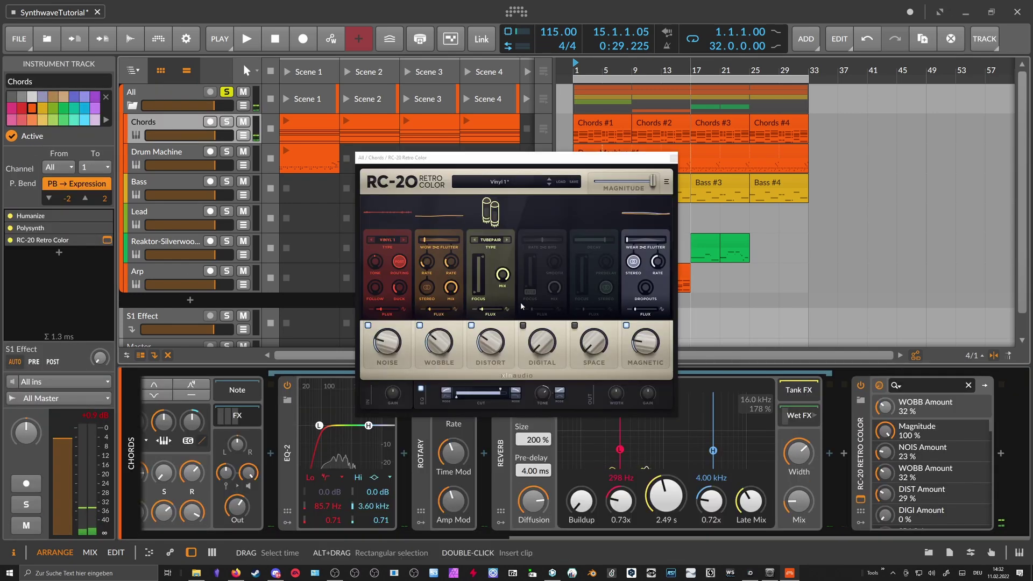
mouse_move(387, 343)
left_mouse_down()
mouse_move(439, 350)
mouse_move(387, 350)
left_mouse_up()
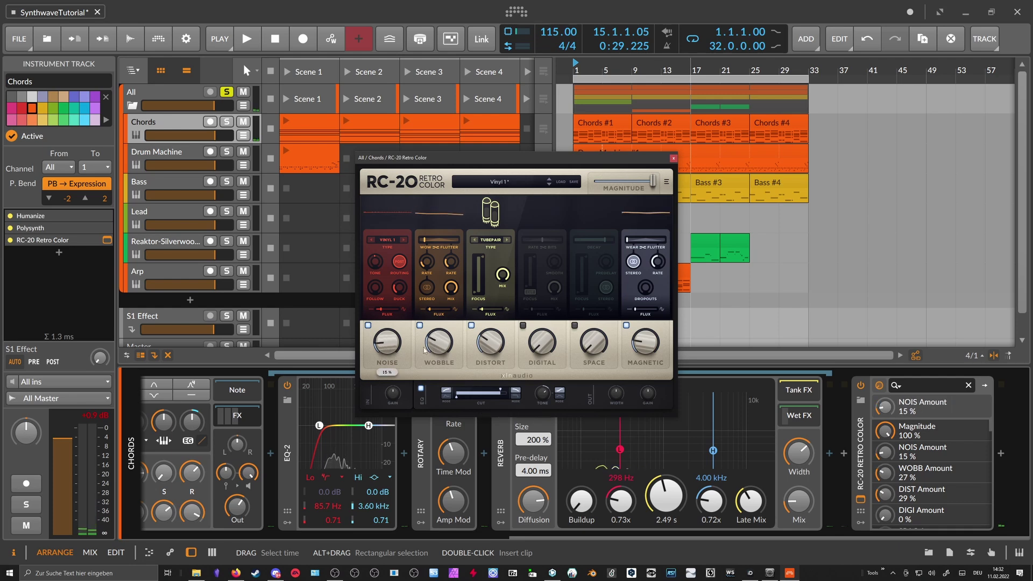
left_click(500, 343)
left_click_drag(489, 308, 488, 364)
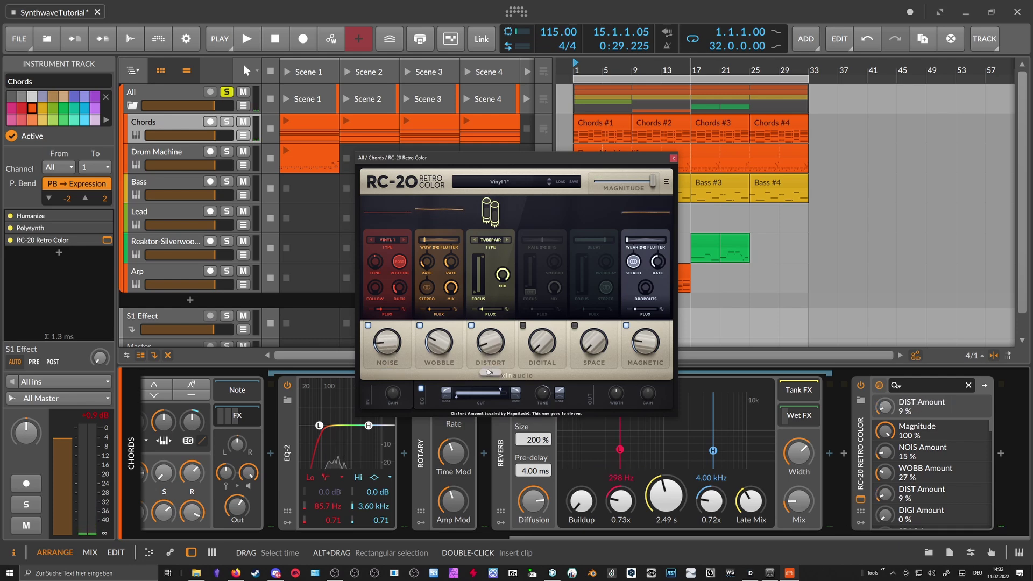
Set RC-20's Space amount to 15 % and Magnetic amount to 20 %, and close the plug-in window
left_click(593, 348)
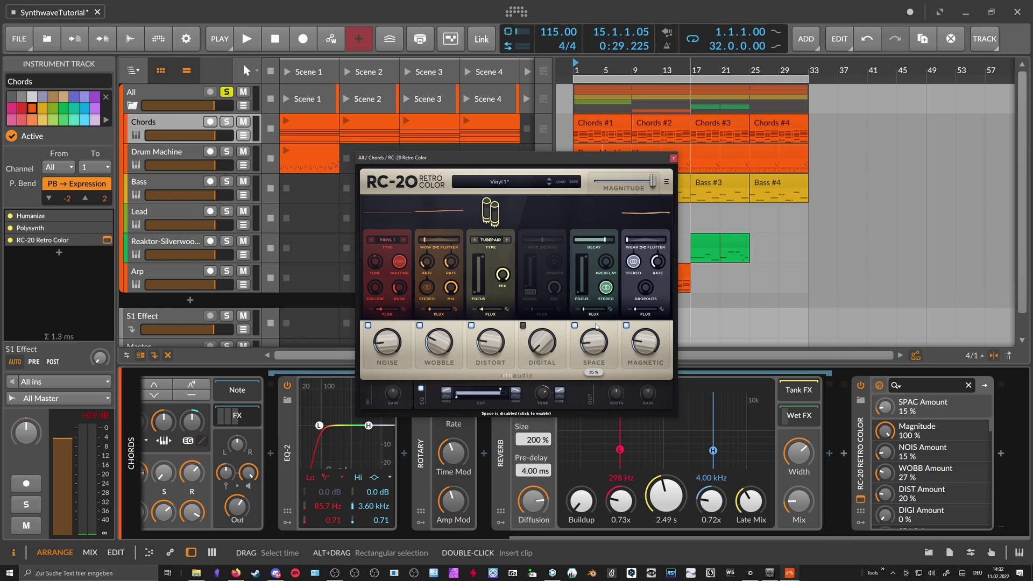
left_click(648, 343)
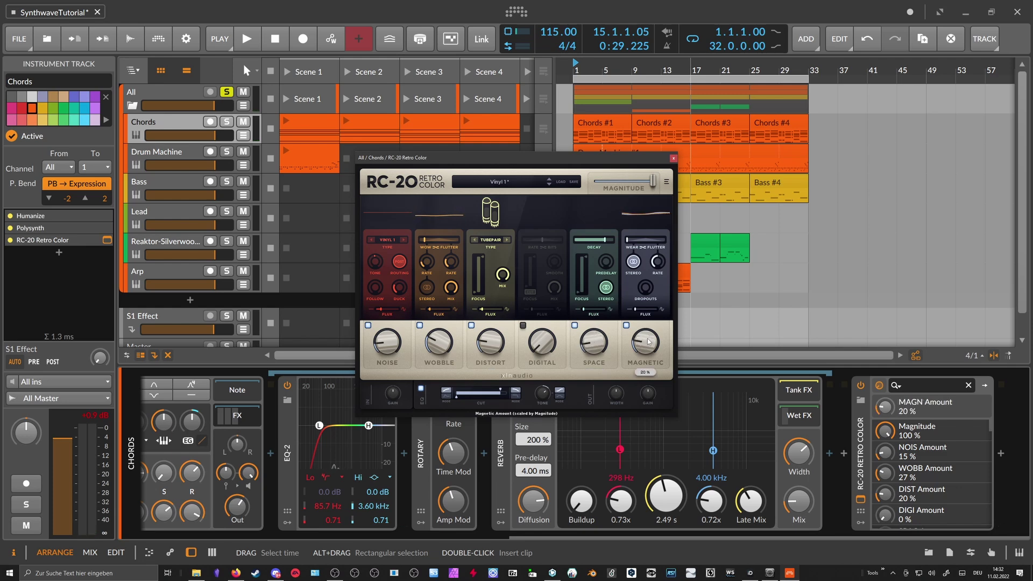
left_click(673, 160)
Play the song briefly and remove Reaktor 6 from the All group's device chain
key("space")
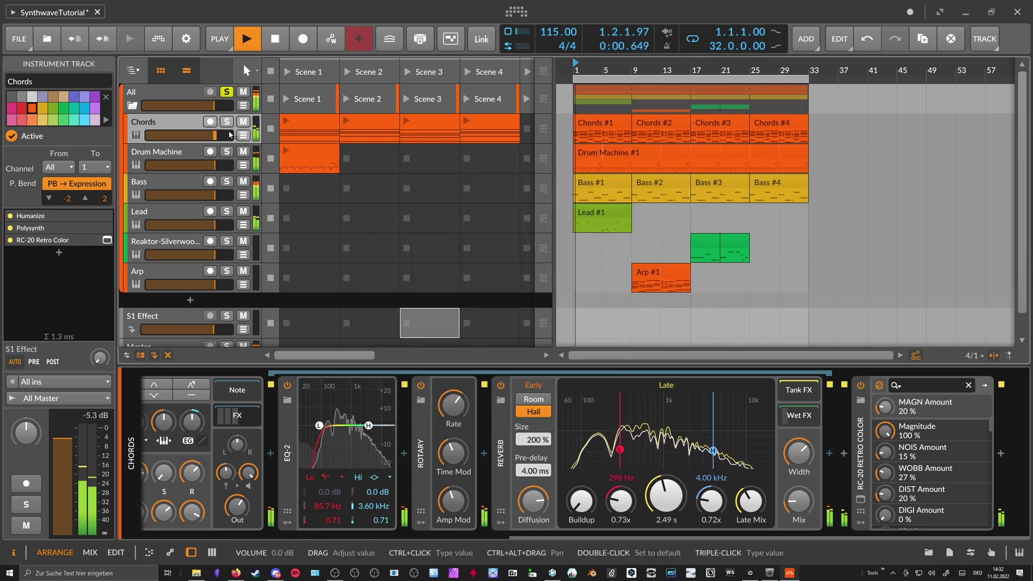
left_click(192, 93)
key("space")
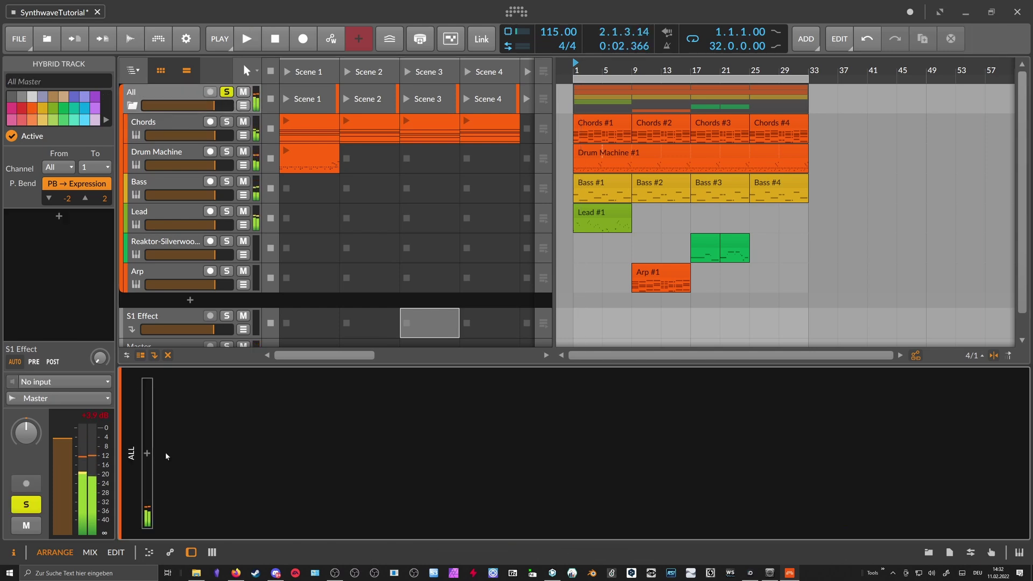
Insert the Satin tape plug-in into the All group's empty device chain and move its window aside
left_click(148, 454)
type("sa")
key("Down")
key("Down")
key("Down")
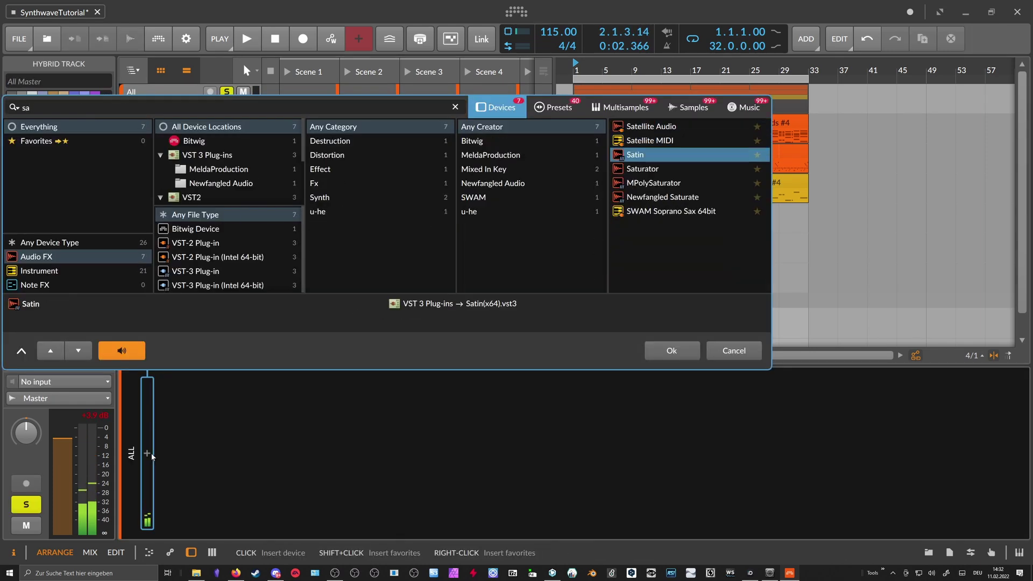
key("Return")
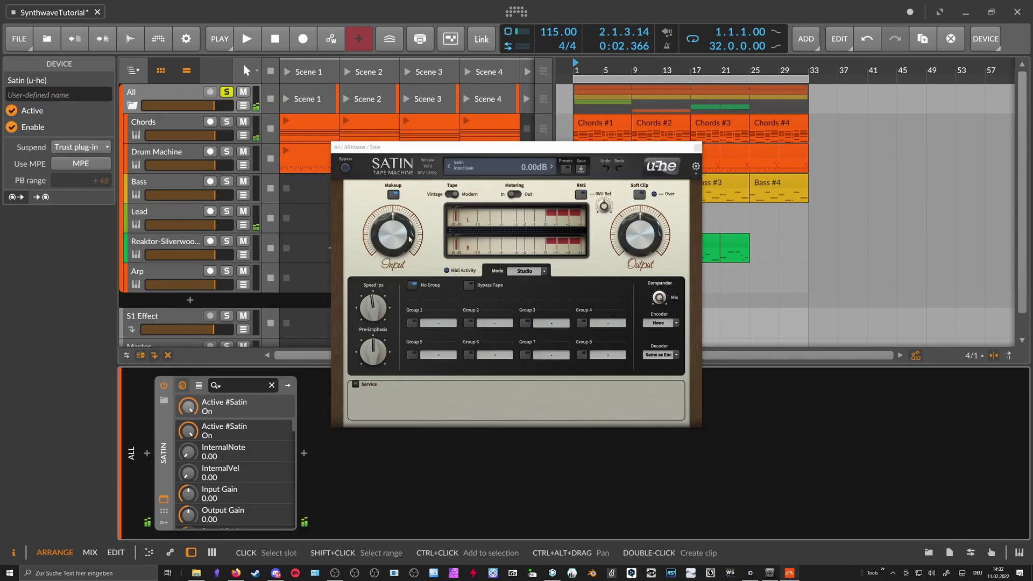
left_click_drag(417, 152, 498, 139)
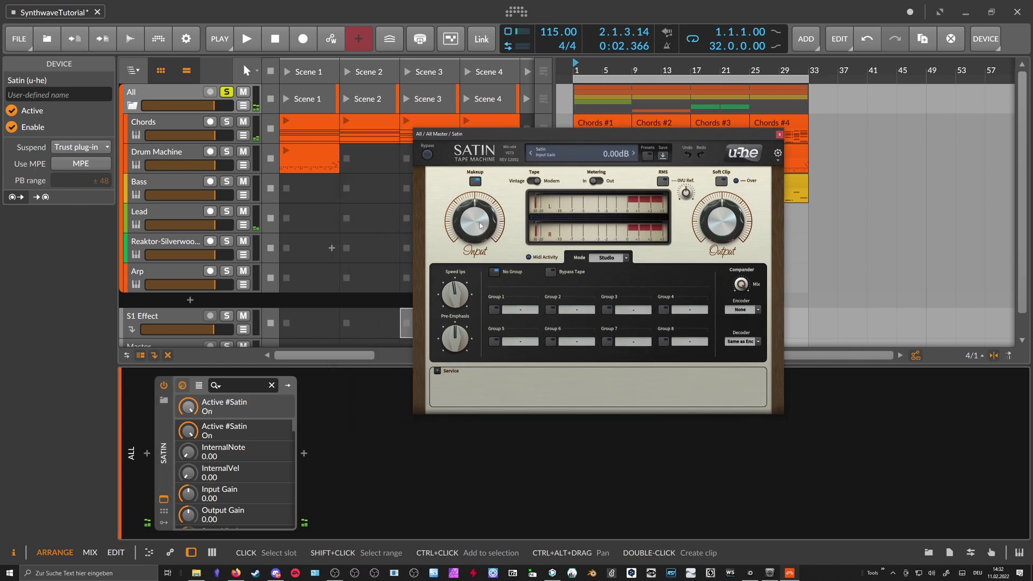
With the song playing, expand Satin's Service section, set the tape speed to 4 ips and adjust the Pre-Emphasis
key("space")
left_click_drag(456, 293, 456, 322)
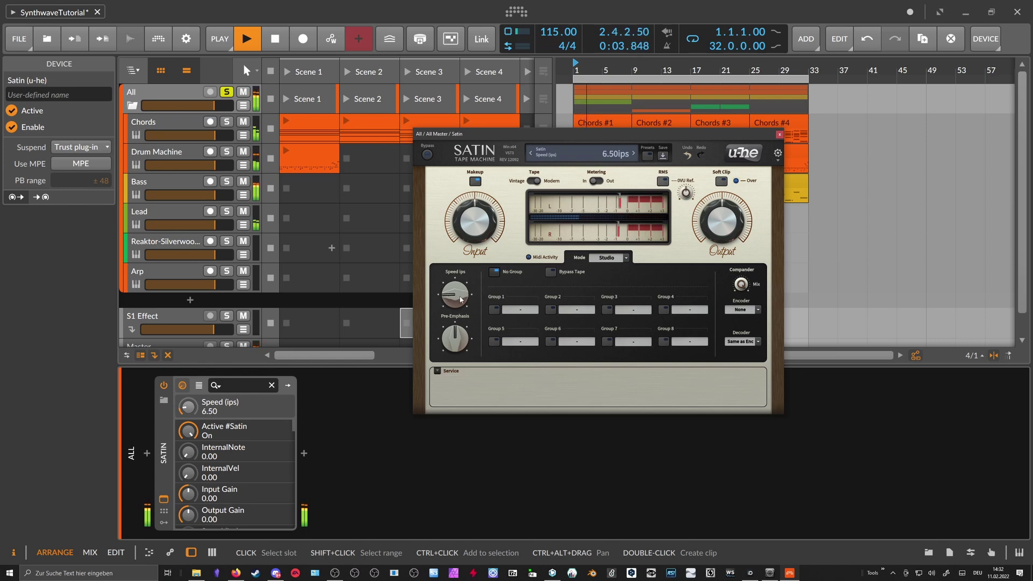
left_click(437, 370)
left_click_drag(455, 340, 453, 361)
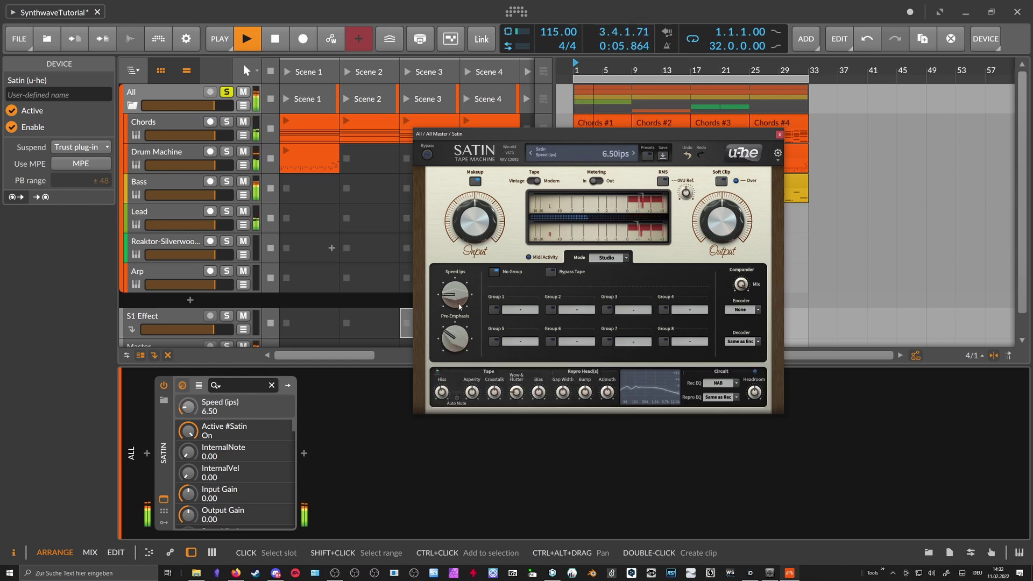
left_click_drag(459, 307, 456, 365)
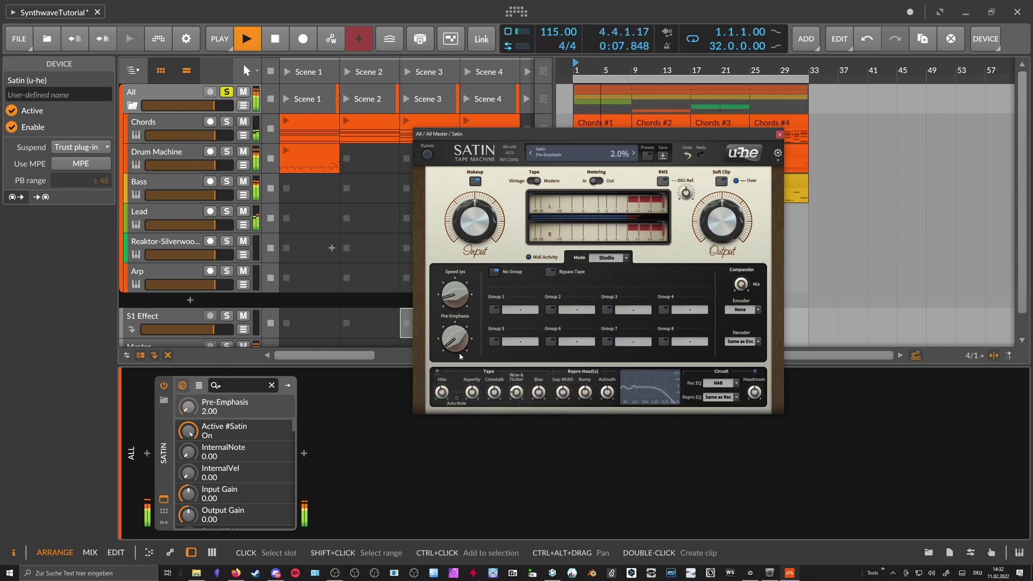
left_click_drag(456, 306, 456, 309)
left_click_drag(458, 335, 462, 305)
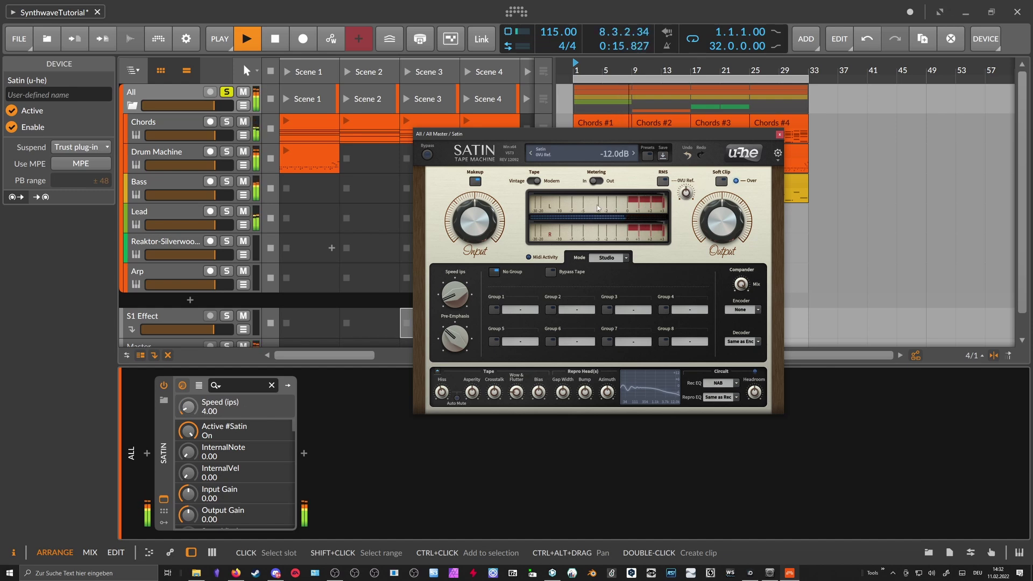
Enable Satin's Soft Clip, set its input gain to -6 dB and output gain to 1.80 dB, and stop playback
left_click(736, 181)
left_click_drag(631, 134, 636, 136)
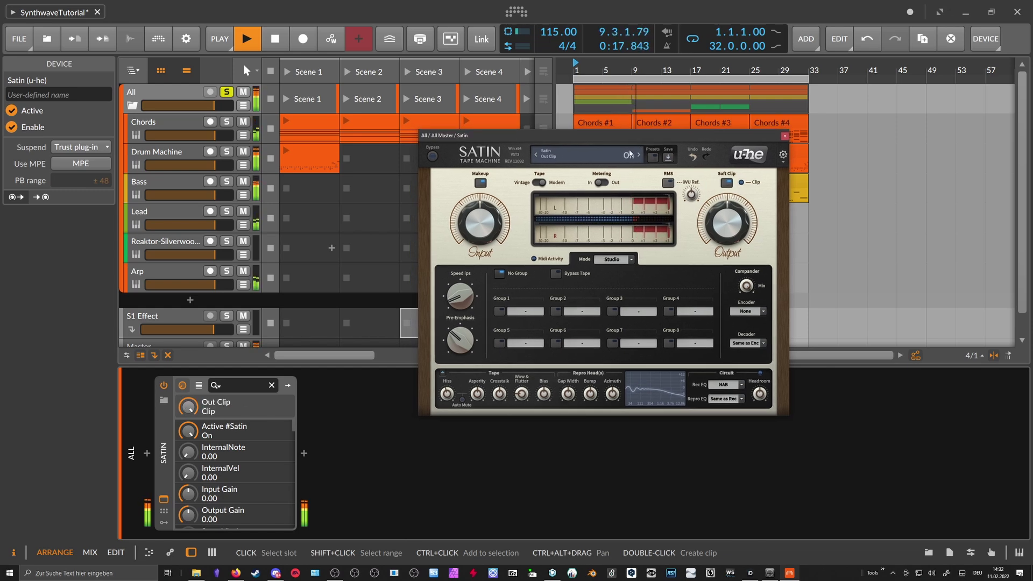
left_click_drag(509, 222, 491, 236)
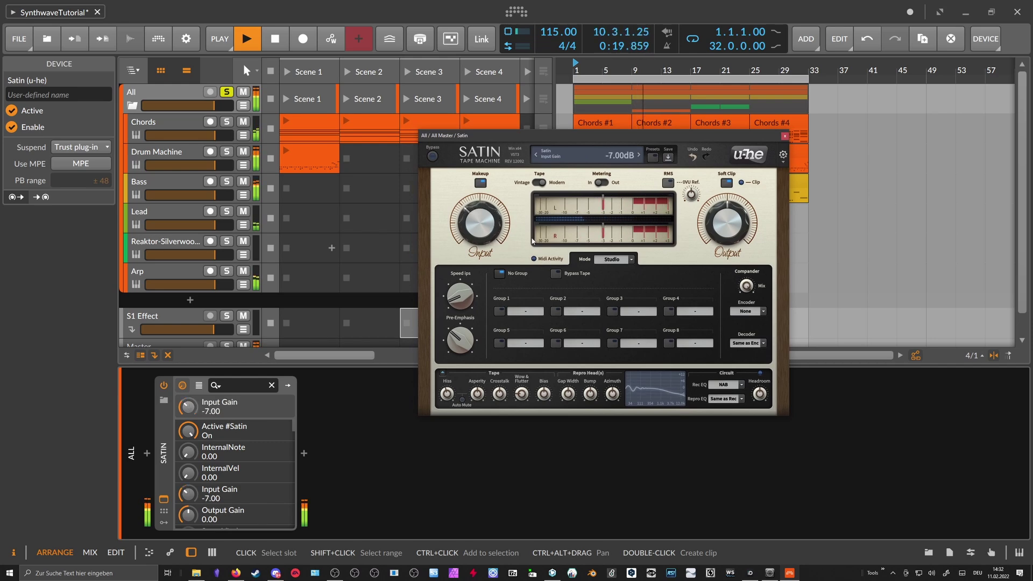
left_click(727, 230)
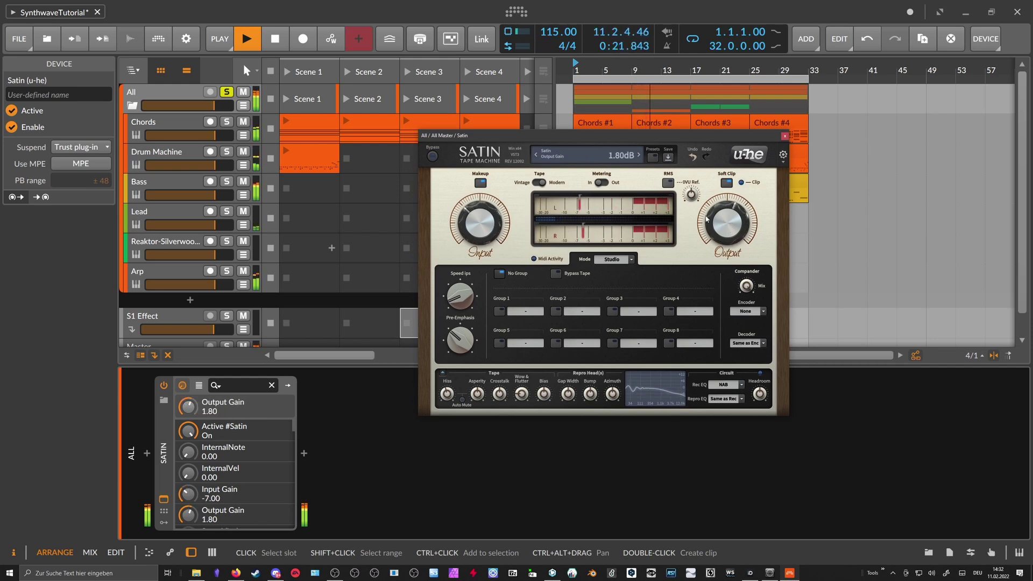
scroll(499, 219, "up", 1)
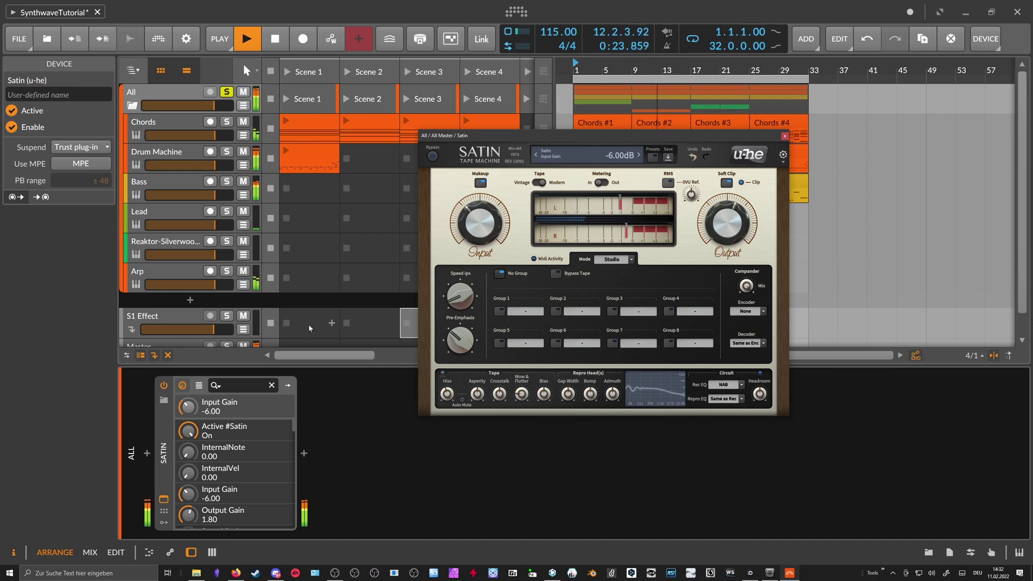
left_click(247, 303)
key("space")
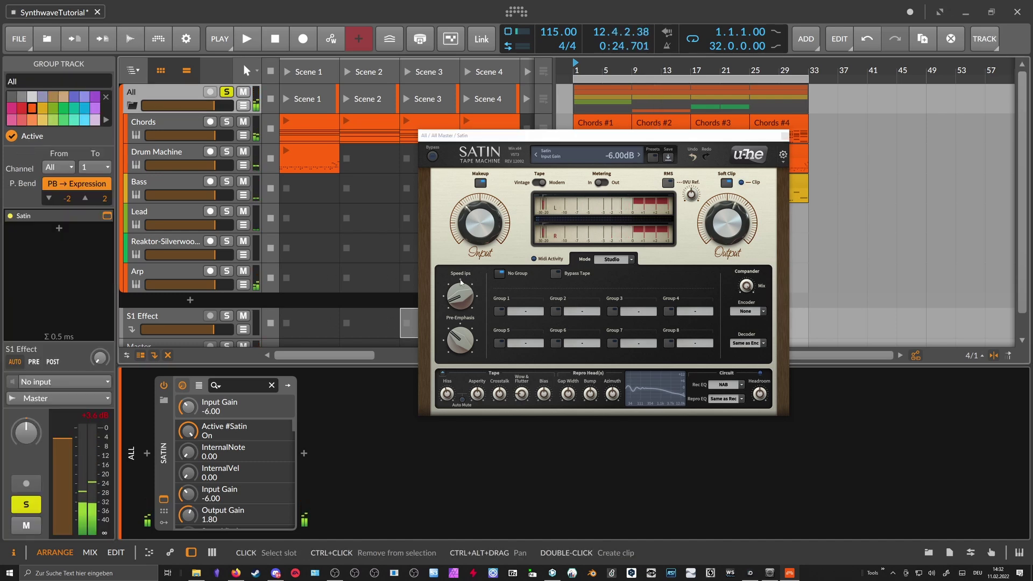
Set Satin's tape speed to 7.5 ips and close the plug-in window
left_click(461, 329)
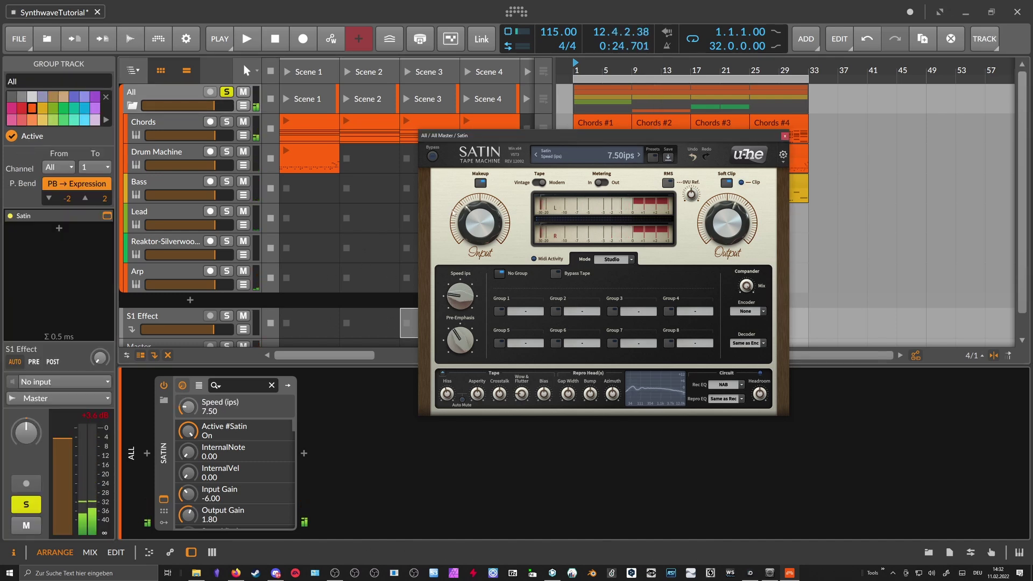
left_click_drag(519, 140, 504, 179)
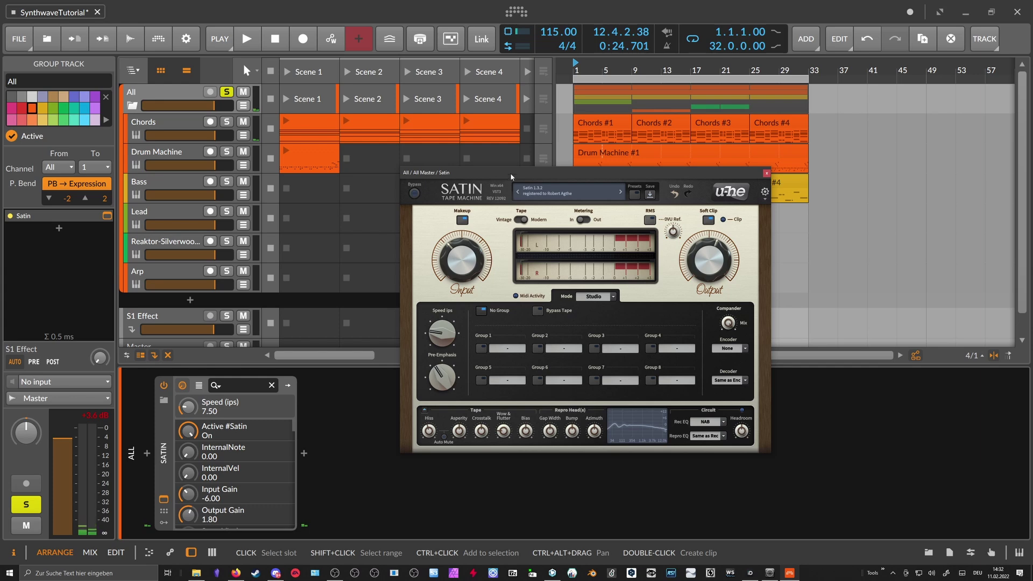
left_click(766, 173)
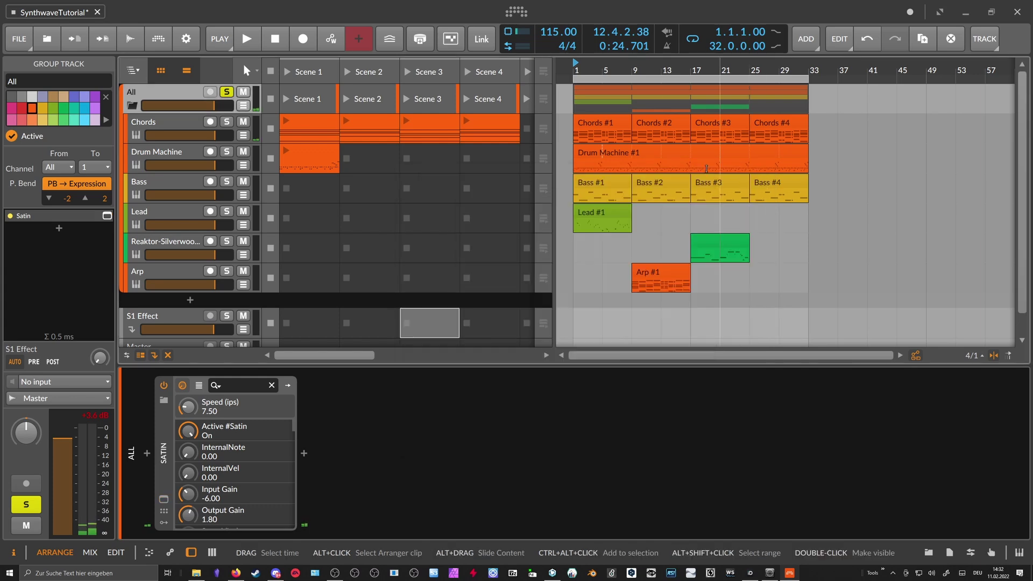
Unsolo the All group, audition the full song briefly, and select the Chords track
left_click(226, 93)
key("space")
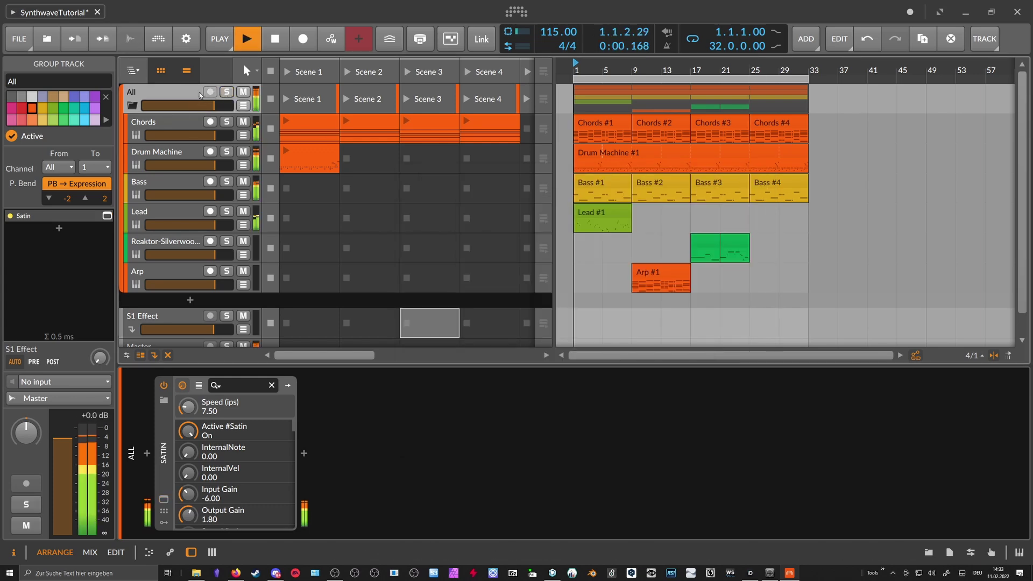
left_click(177, 125)
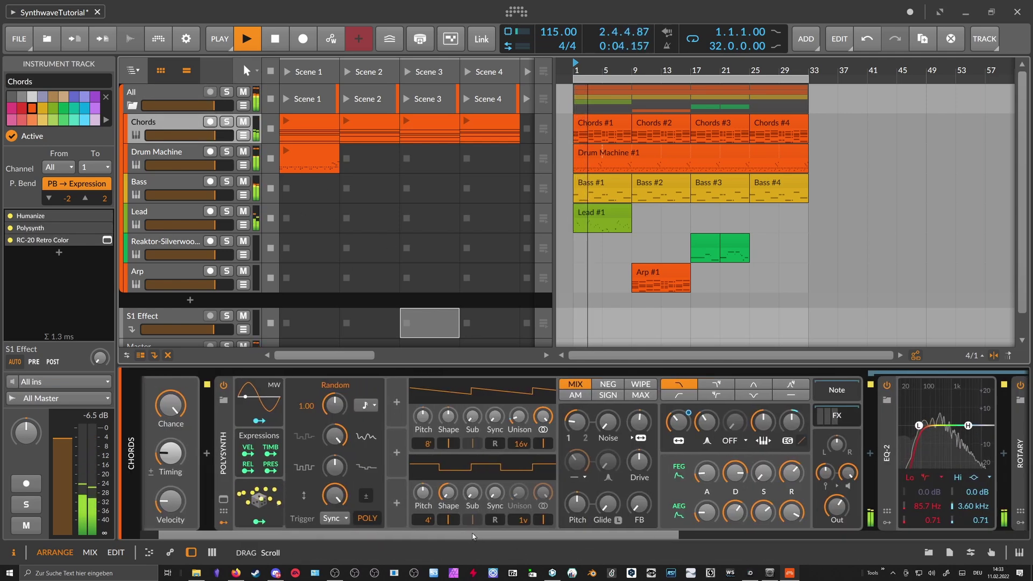
key("space")
left_click(182, 95)
left_click(179, 119)
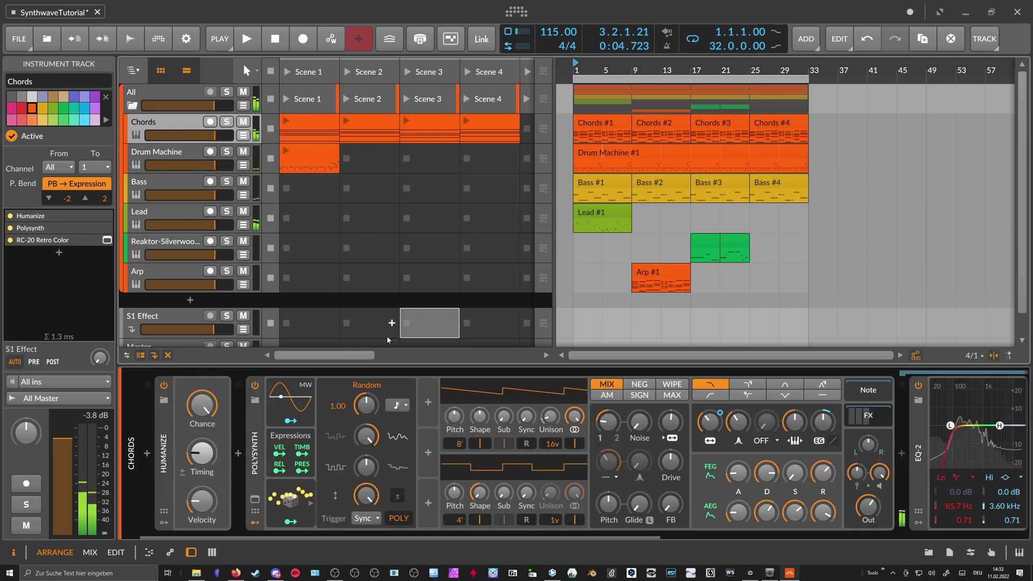
Collapse Polysynth's FX chain and turn off RC-20 Retro Color on the Chords track
left_click(870, 416)
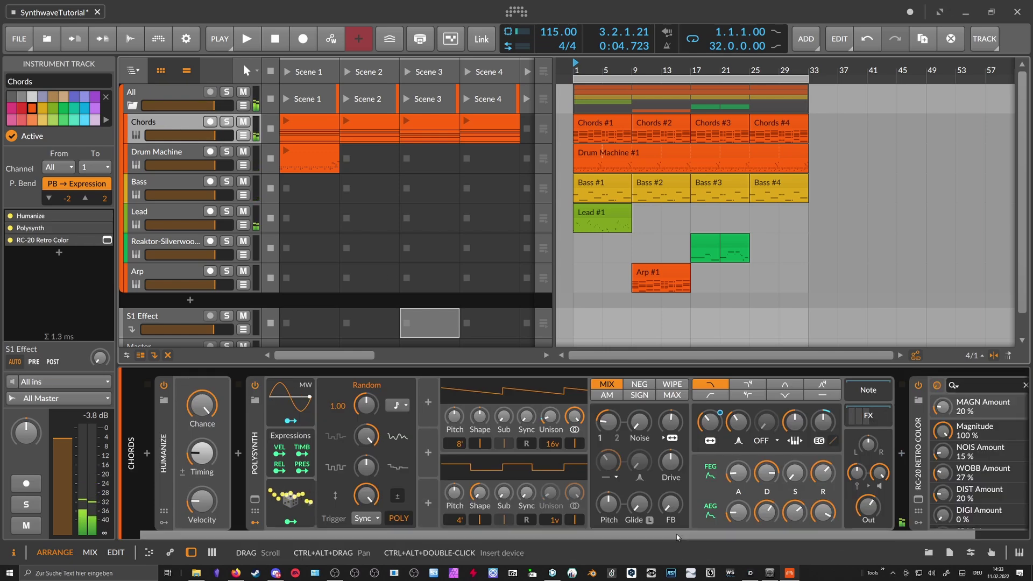
left_click_drag(853, 538, 909, 538)
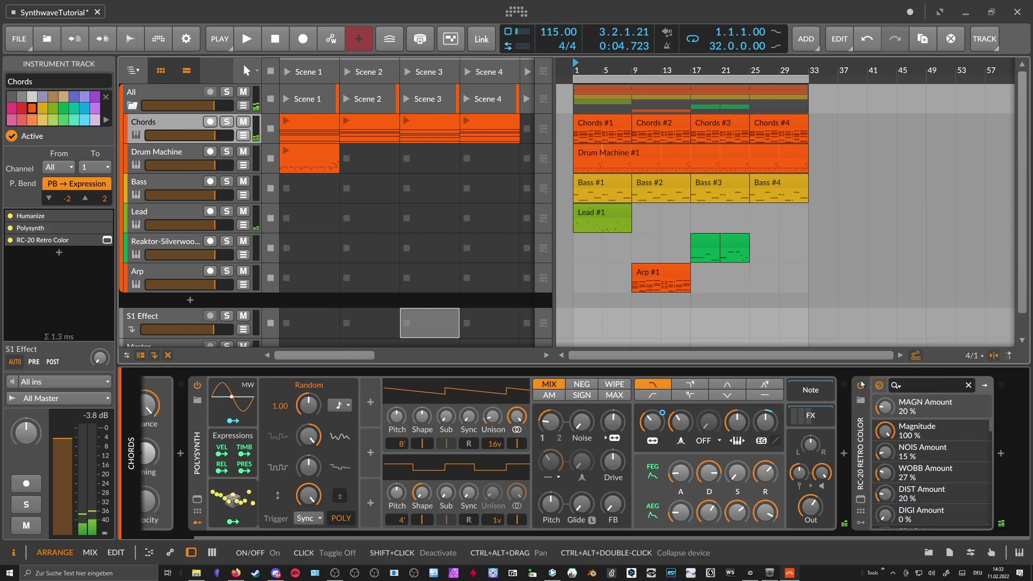
left_click(861, 386)
Find the Textures FX Grid preset and insert it between Polysynth and RC-20 Retro Color
left_click(844, 454)
type("text")
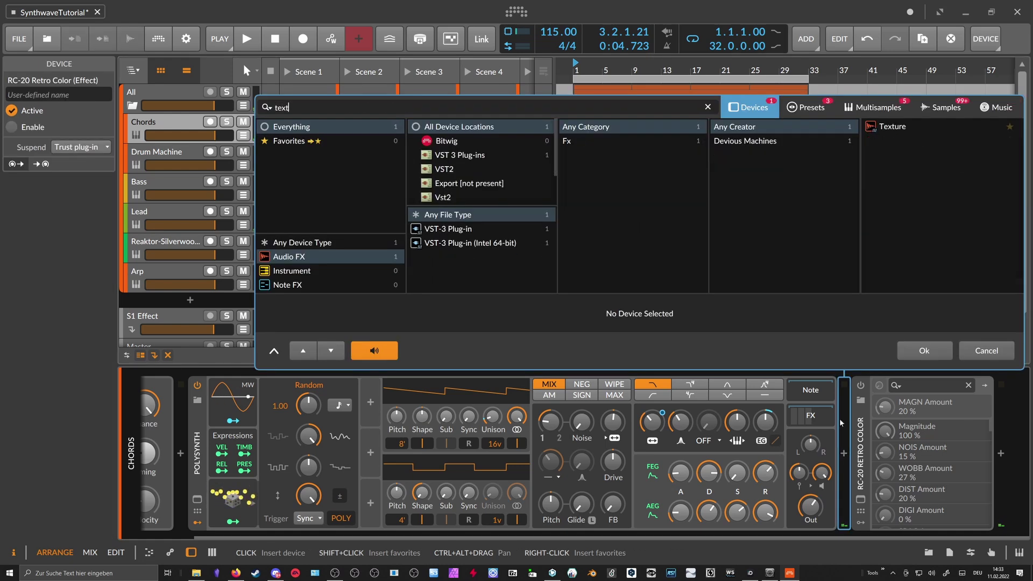
left_click(807, 108)
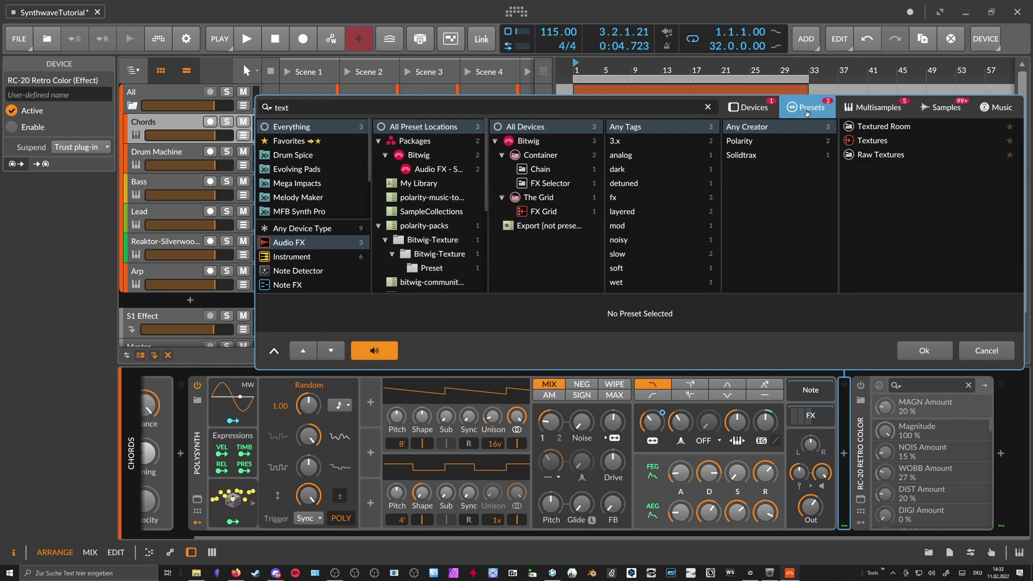
left_click(862, 144)
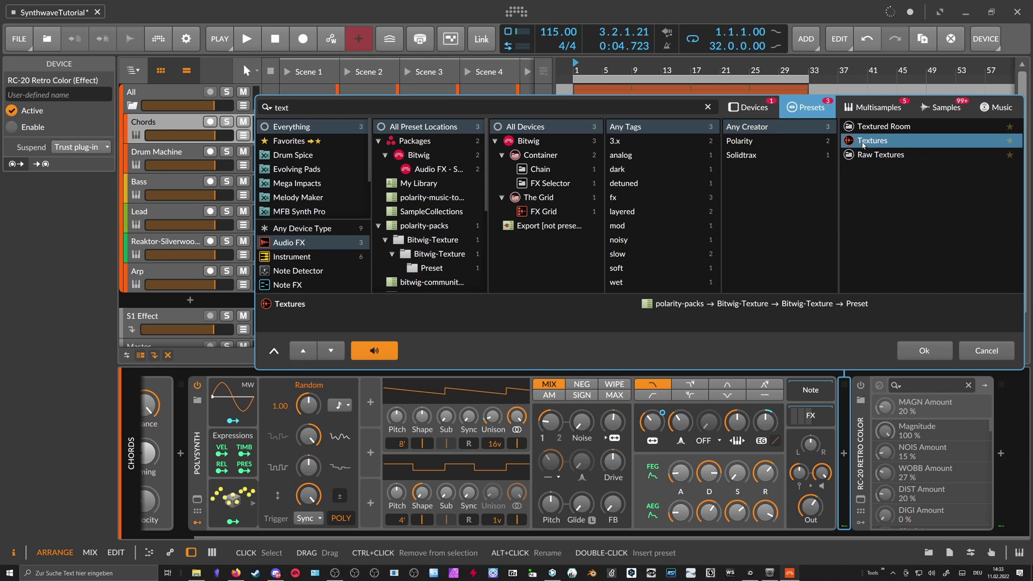
double_click(865, 144)
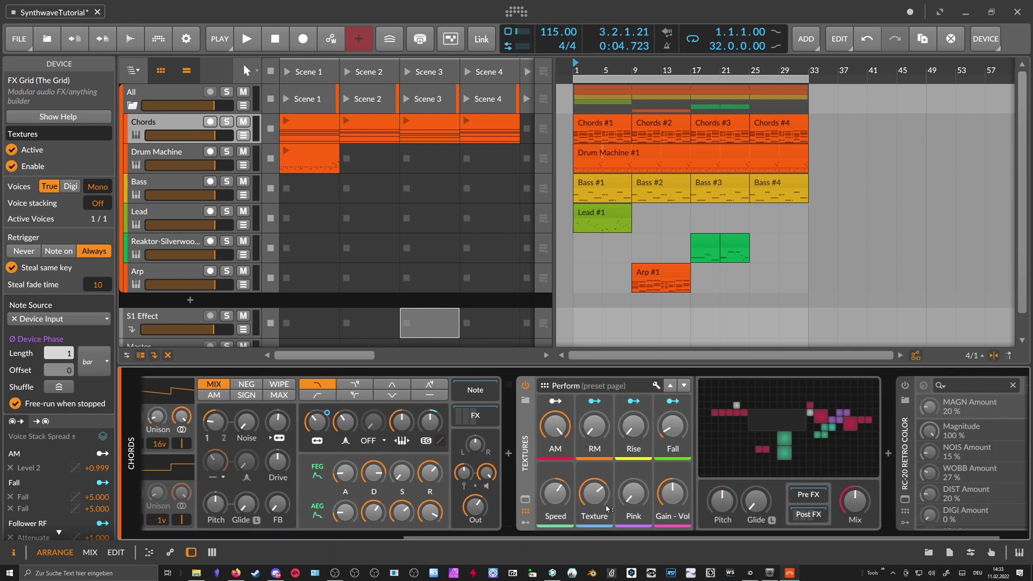
Solo and play the Chords track, setting Textures' Mix to 100%, Texture to 62.5% and Gain - Vol to +14.6 dB
key("s")
key("space")
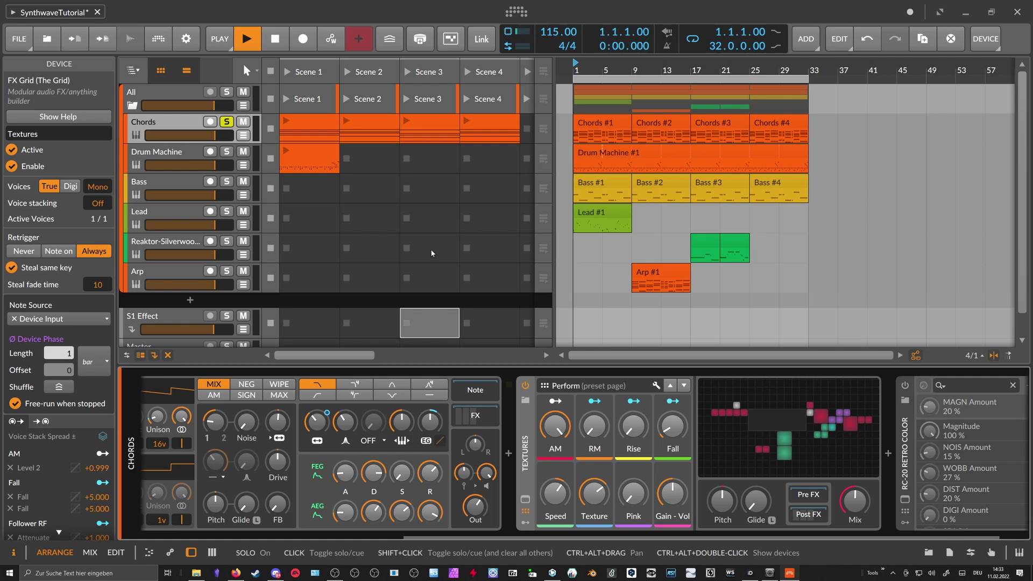
left_click_drag(855, 501, 856, 447)
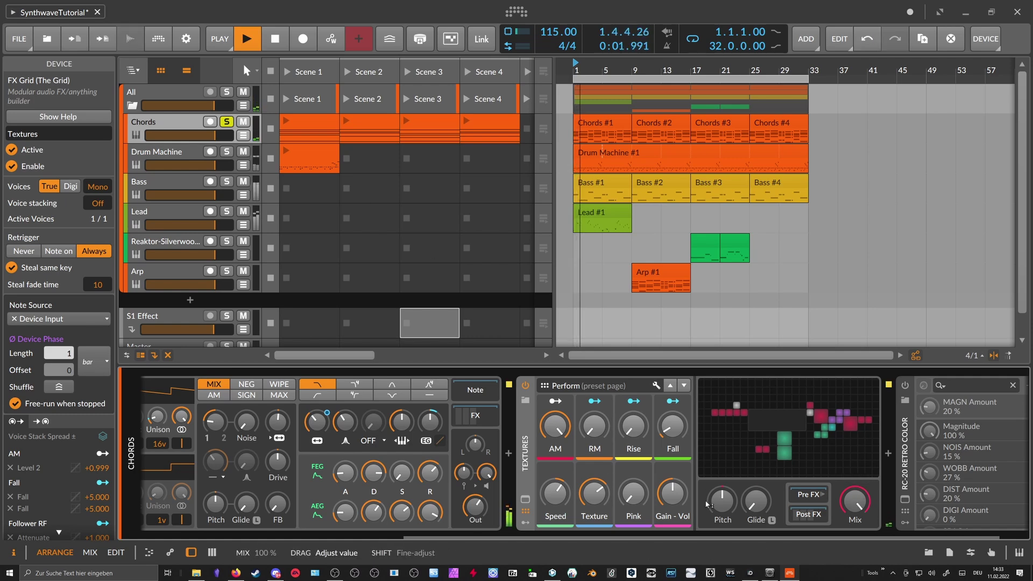
mouse_move(594, 494)
left_mouse_down()
mouse_move(595, 474)
mouse_move(594, 488)
left_mouse_up()
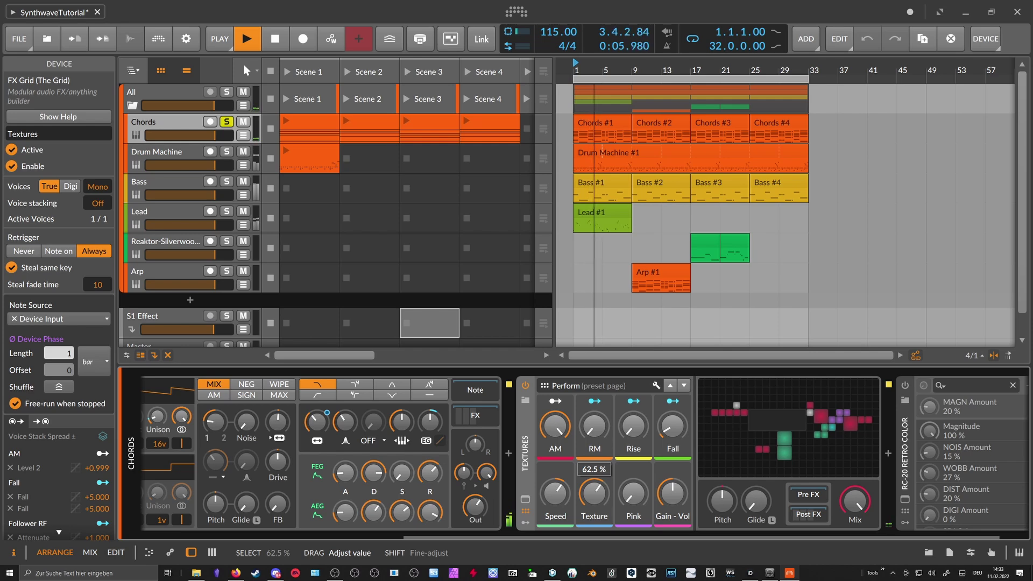
left_click_drag(672, 492, 673, 473)
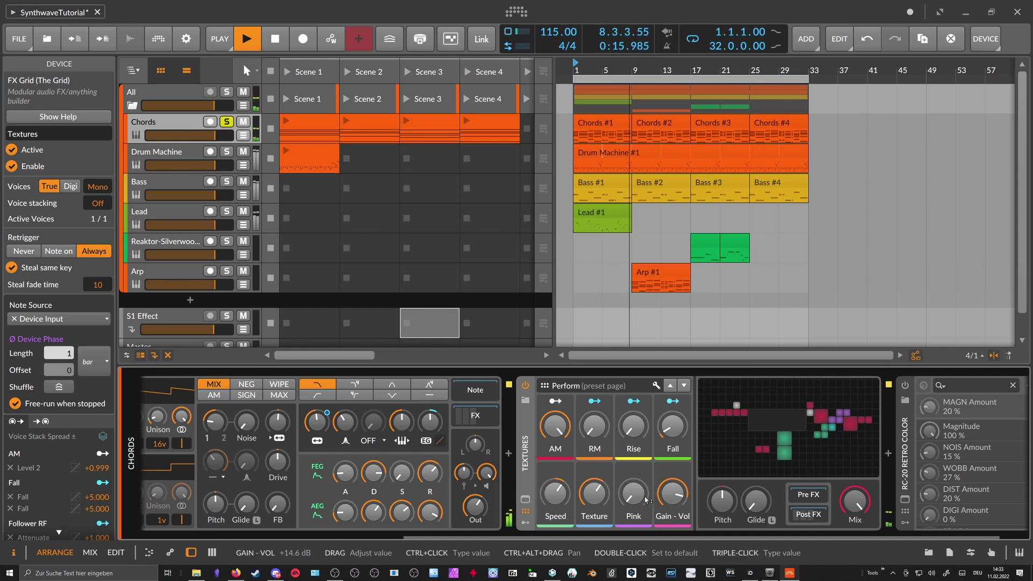
Lower Textures' AM amount, set its Speed to 62.9% and reduce the Mix to 50%
left_click(558, 451)
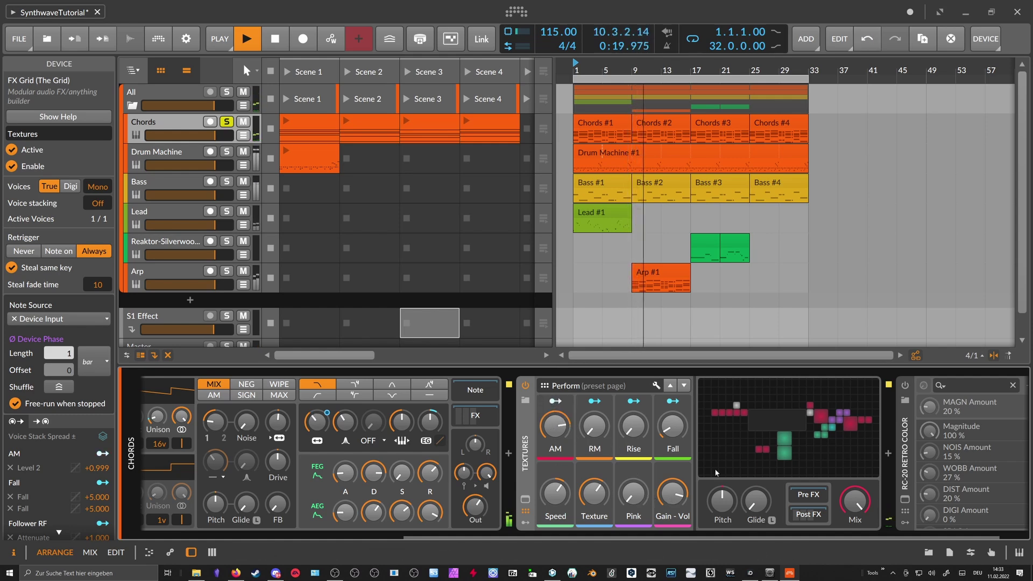
left_click(855, 500)
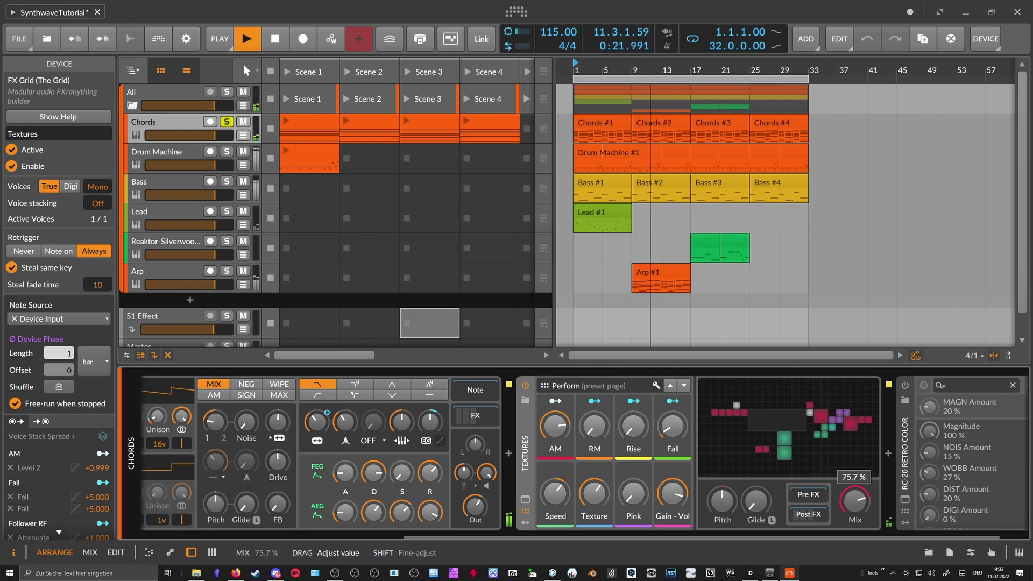
left_click(555, 493)
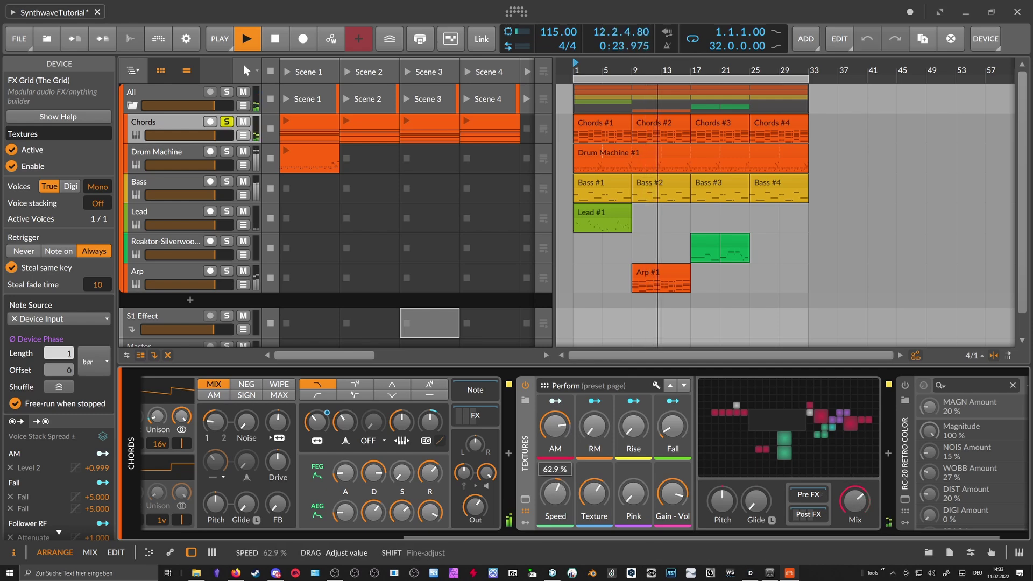
left_click(855, 500)
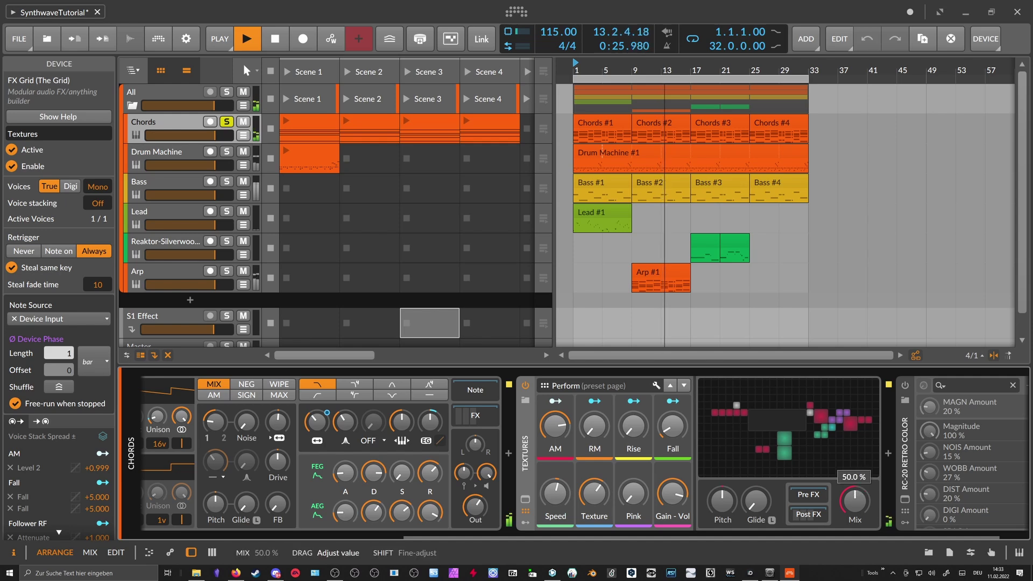
Set Textures' RM to 87.4%, fine-tune its Speed and reduce the Mix to 30%
mouse_move(594, 426)
left_mouse_down()
mouse_move(594, 399)
mouse_move(595, 421)
left_mouse_up()
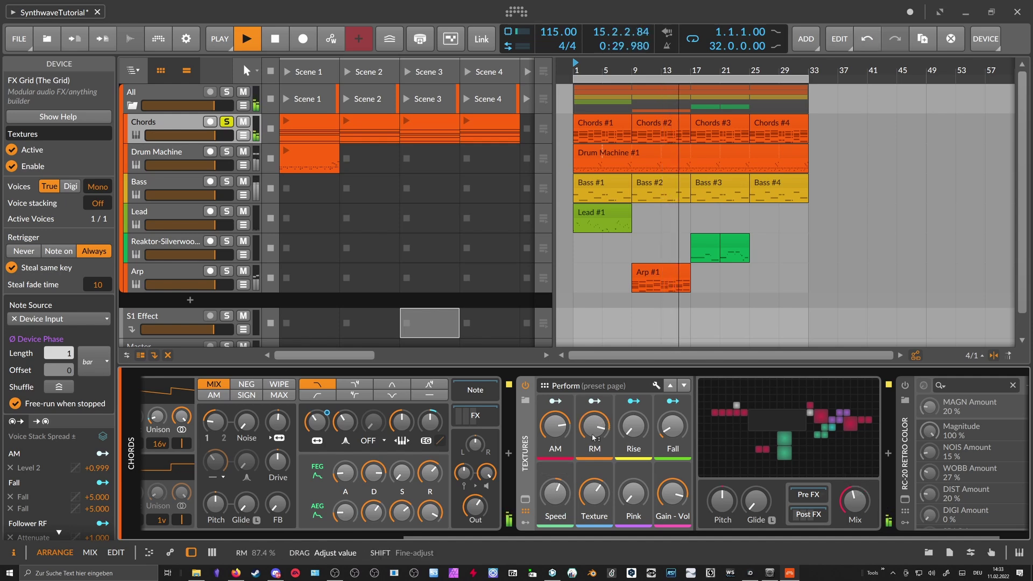
left_click_drag(555, 492, 556, 489)
left_click_drag(855, 500, 855, 501)
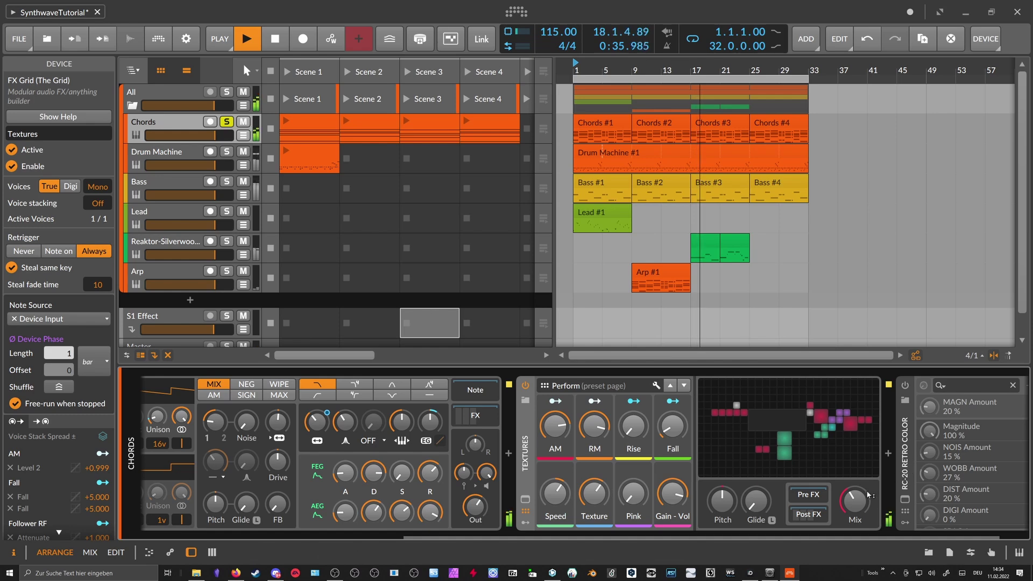
left_click_drag(868, 494, 868, 500)
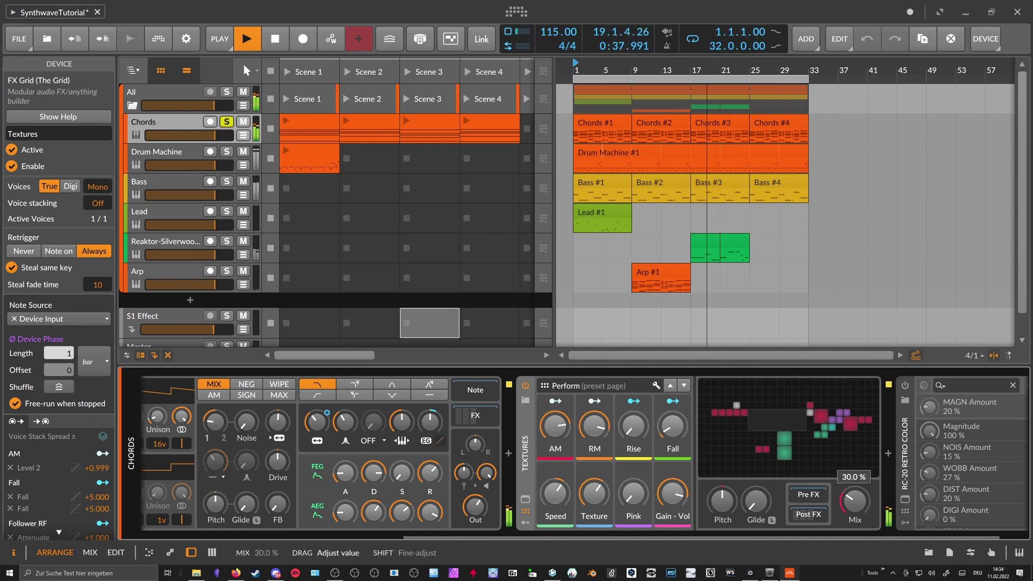
Look briefly at the RC-20 plug-in window, close it, and insert a Rotary device directly before Textures
left_click(905, 500)
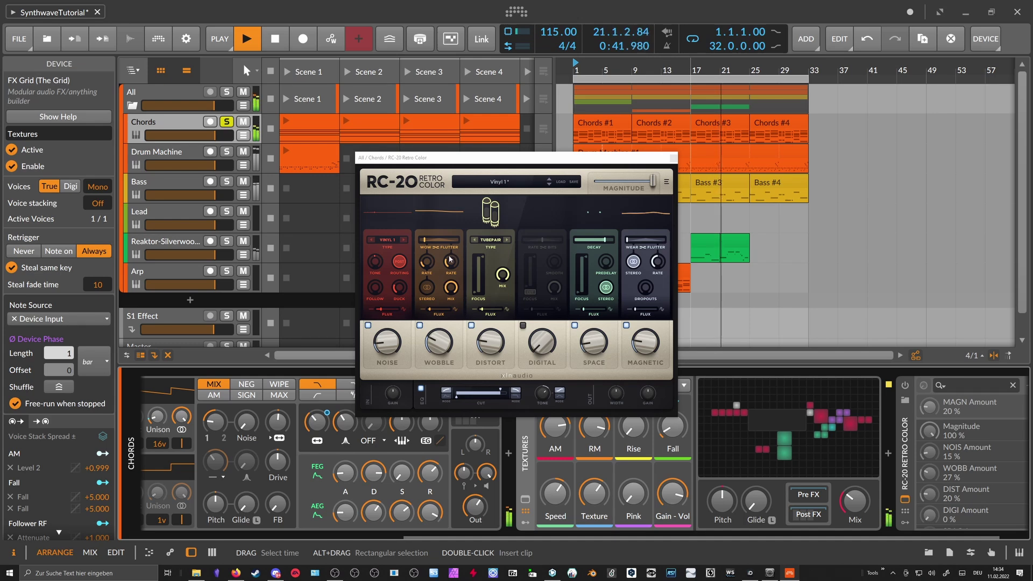
left_click(673, 157)
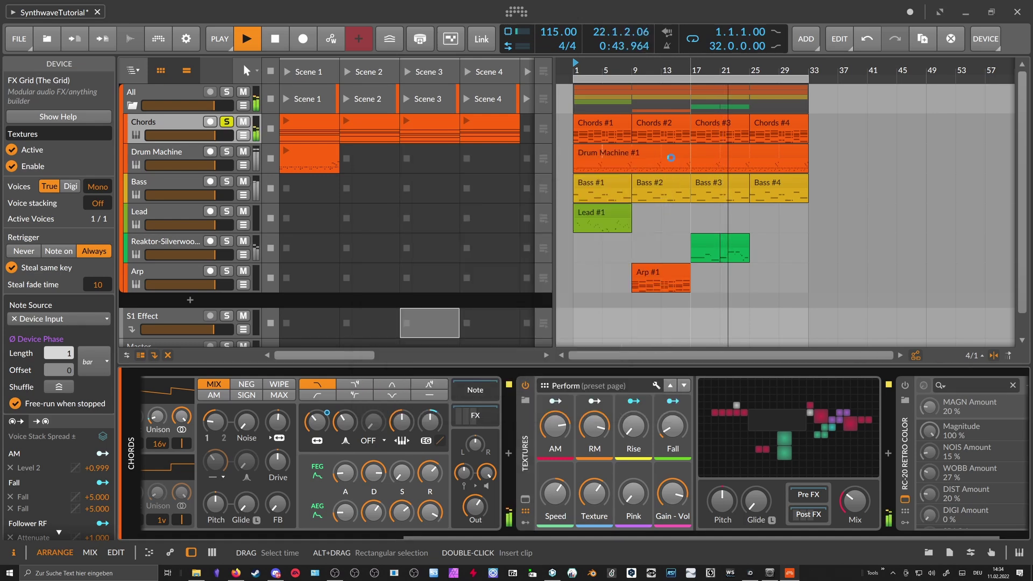
left_click(508, 453)
type("rotary")
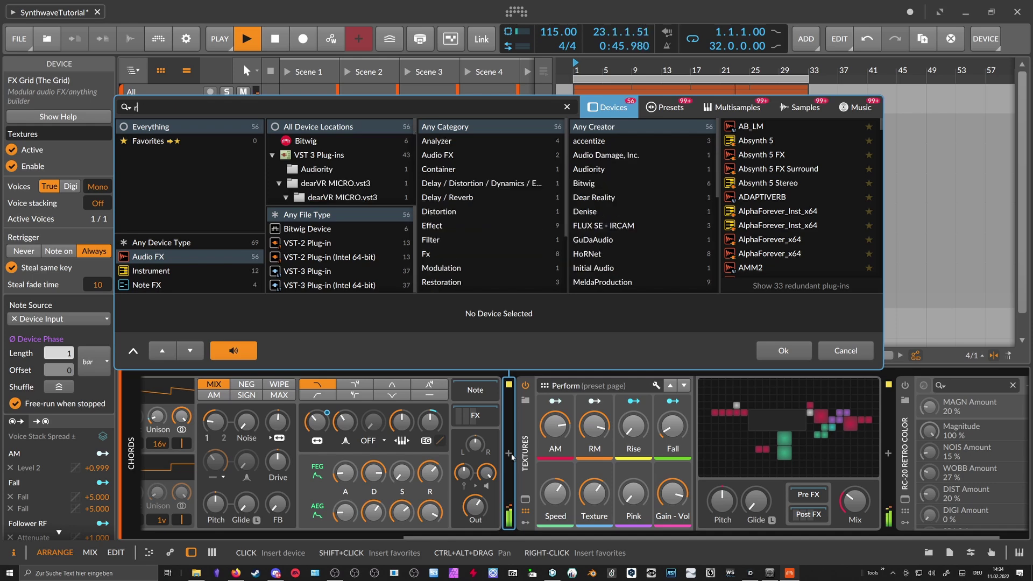
key("Down")
key("Return")
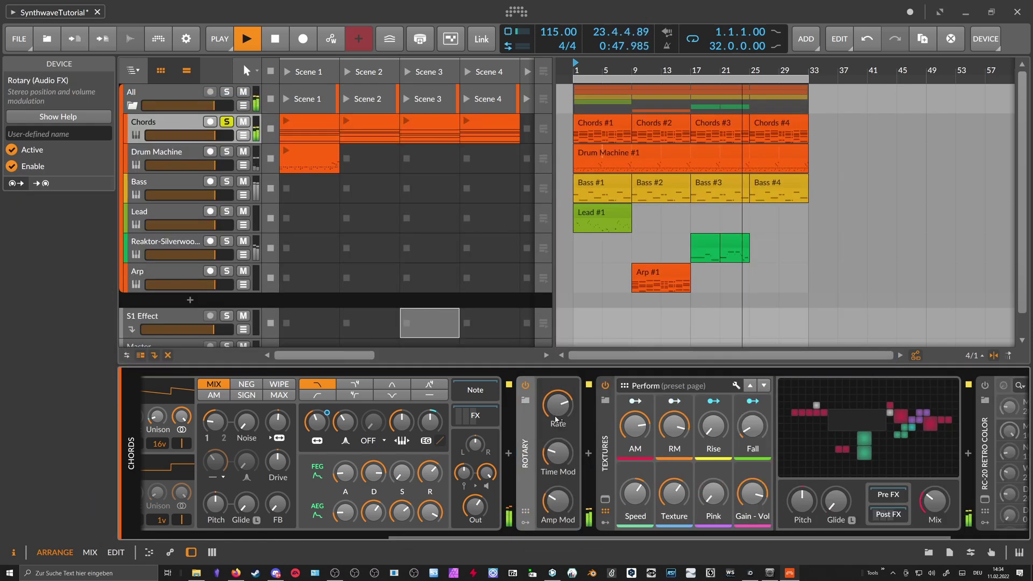
Adjust Rotary's Rate, Time Mod and Amp Mod while the chords play, and set Polysynth's output to about -1.1 dB
left_click_drag(559, 412, 559, 377)
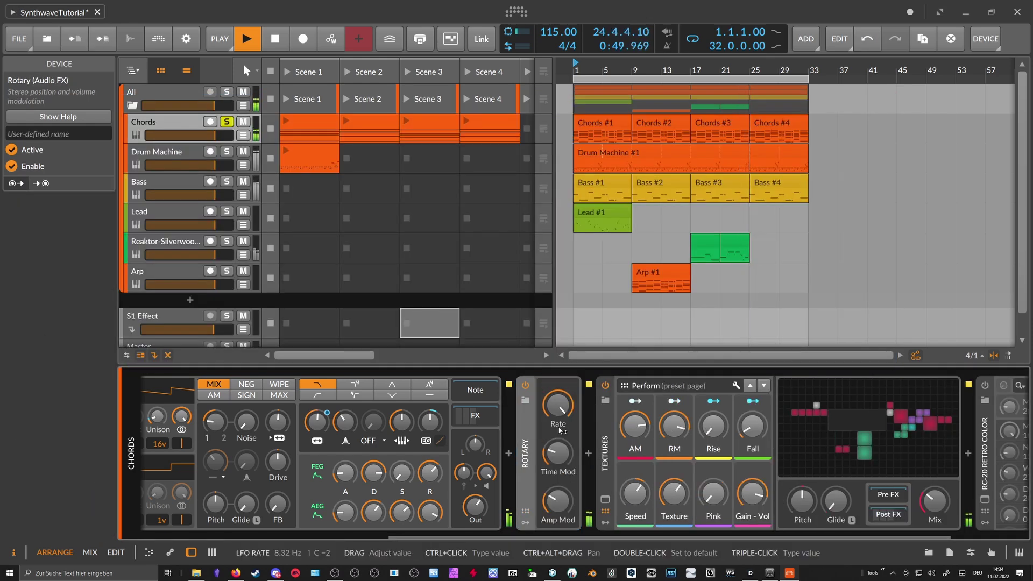
left_click_drag(559, 453, 559, 485)
left_click_drag(559, 407, 559, 394)
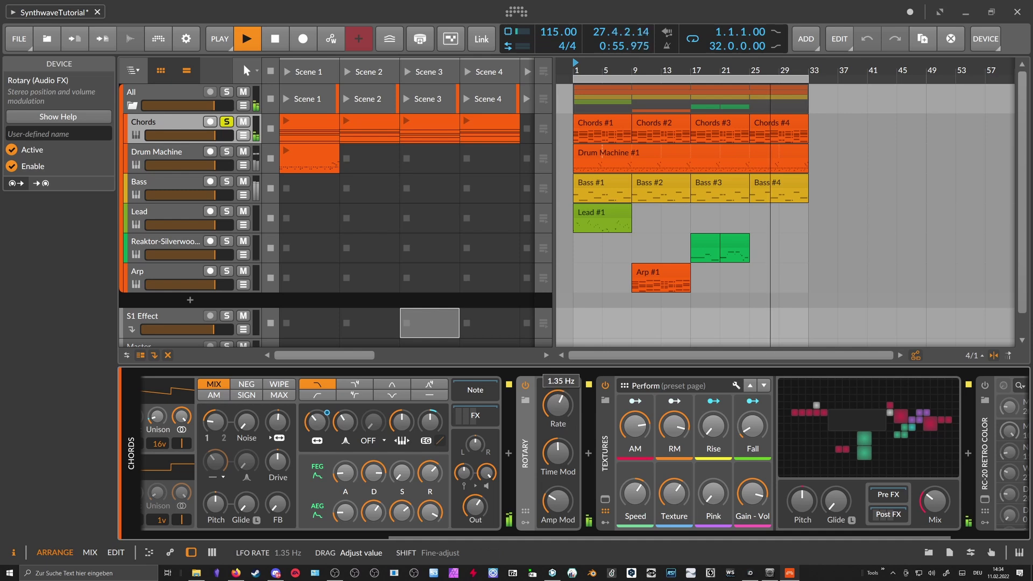
left_click_drag(559, 453, 559, 434)
left_click_drag(558, 407, 559, 396)
left_click_drag(559, 496, 558, 510)
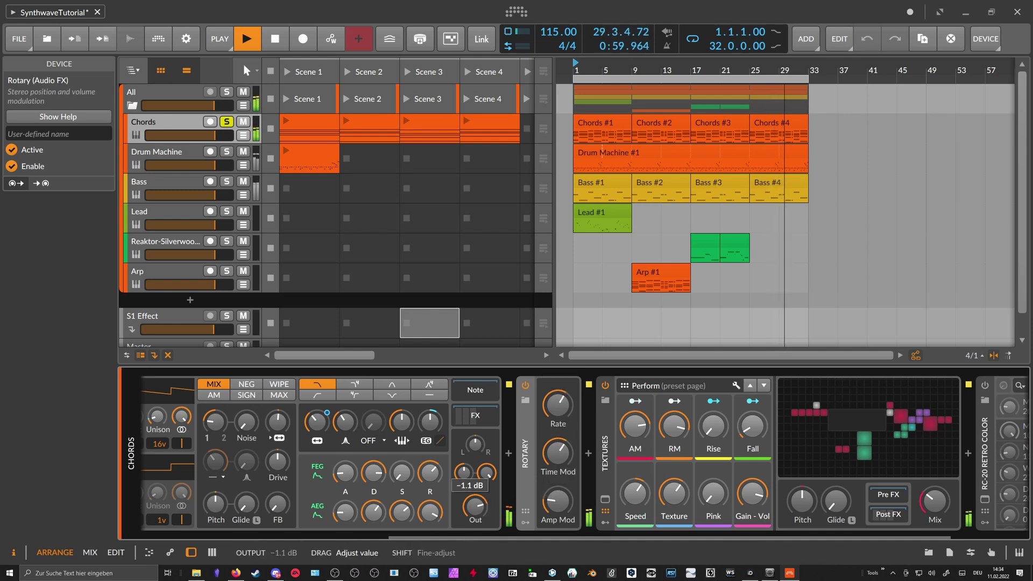
Move Textures ahead of Rotary in the Chords device chain and set Rotary's Rate to about 4.37 Hz
left_click_drag(606, 464, 510, 475)
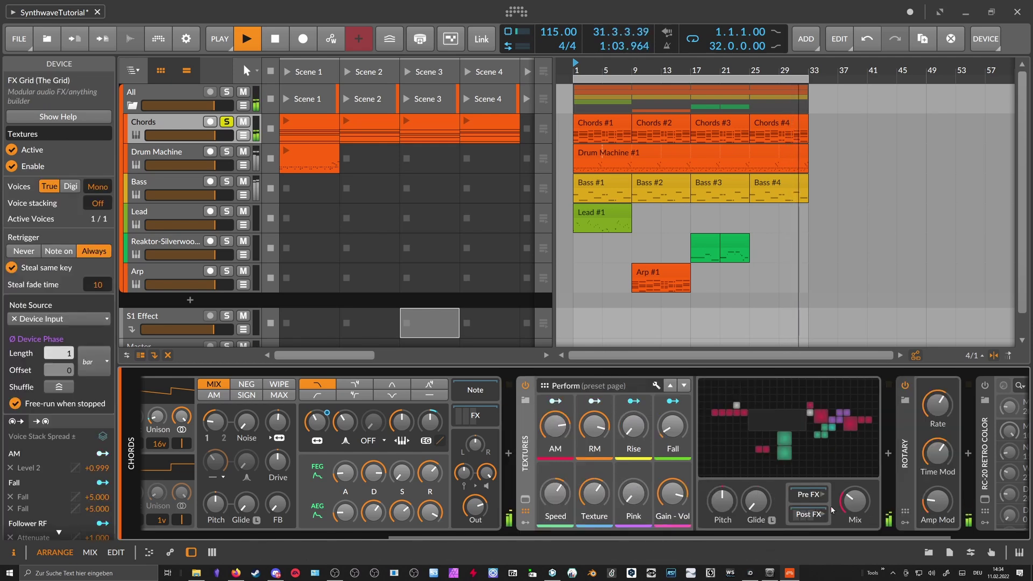
left_click_drag(728, 535, 807, 535)
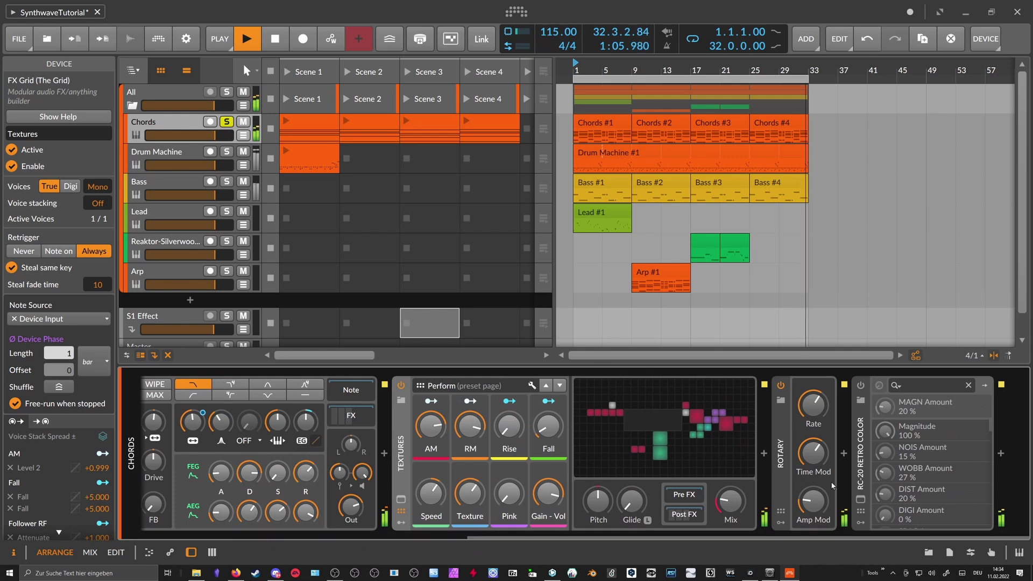
mouse_move(813, 407)
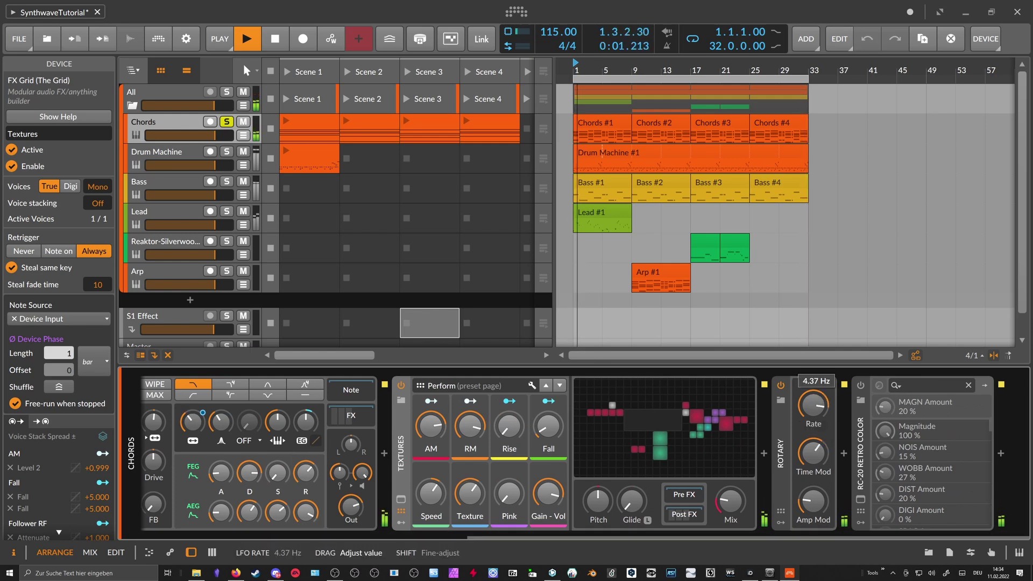
Add a Random modulator to Rotary, map it to Rate with an amount of about +0.313, and show its settings
left_click(781, 522)
left_click(802, 403)
type("r")
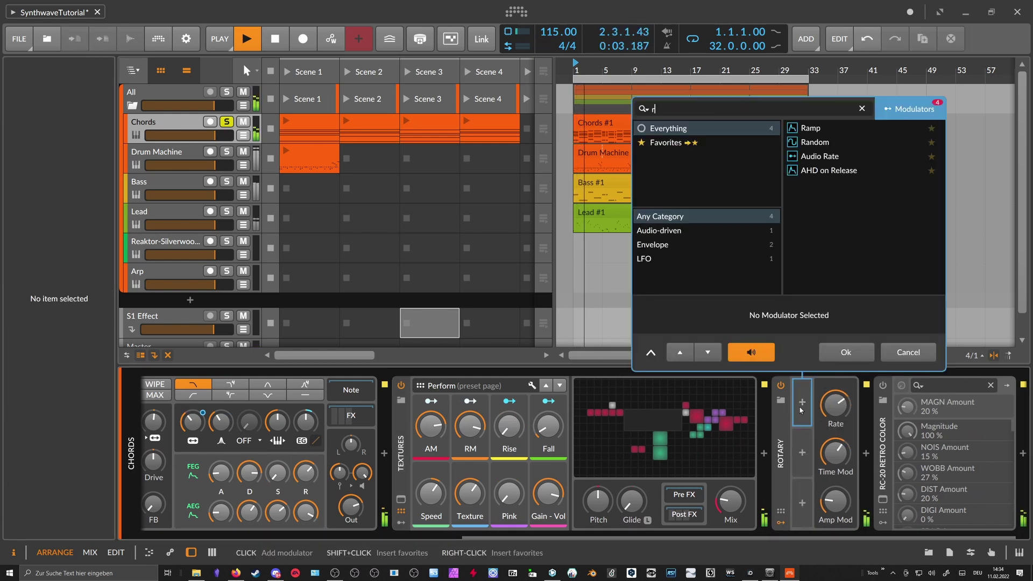
type("a")
key("Down")
key("Return")
left_click(817, 421)
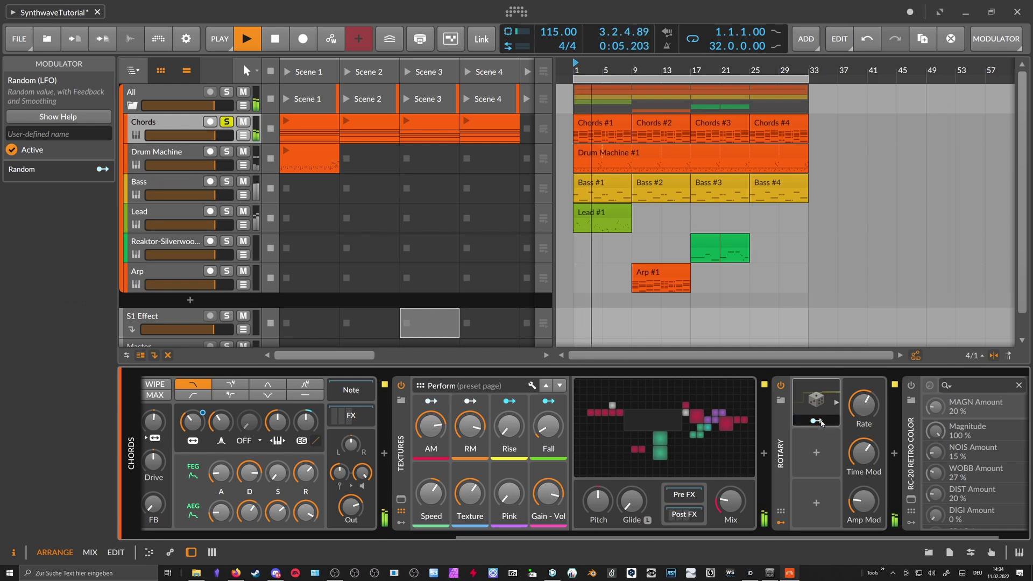
left_click_drag(863, 408, 863, 383)
left_click(830, 412)
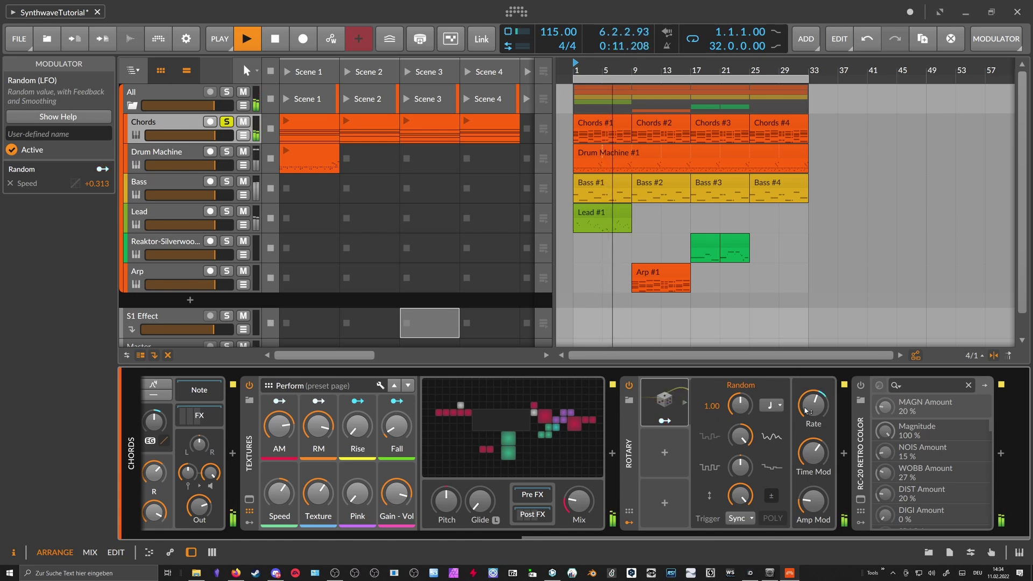
Lower Rotary's Rate slightly and reduce the Textures Mix a little
left_click_drag(813, 406, 813, 409)
left_click_drag(578, 501, 578, 508)
Reduce RC-20 Retro Color's Wobble to 17%, and delete the plug-in from the Chords device chain
left_click(861, 497)
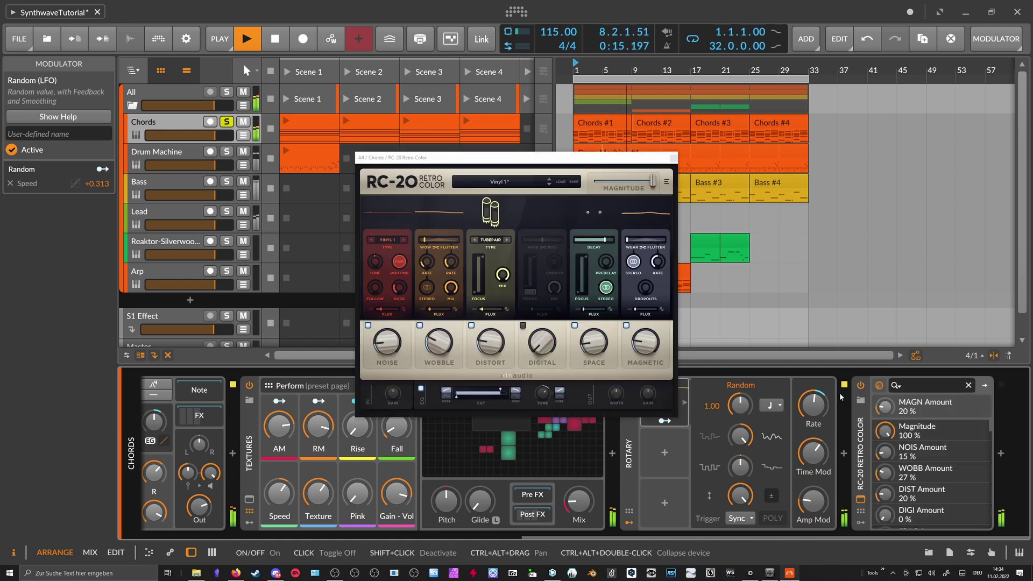
left_click_drag(434, 344, 435, 354)
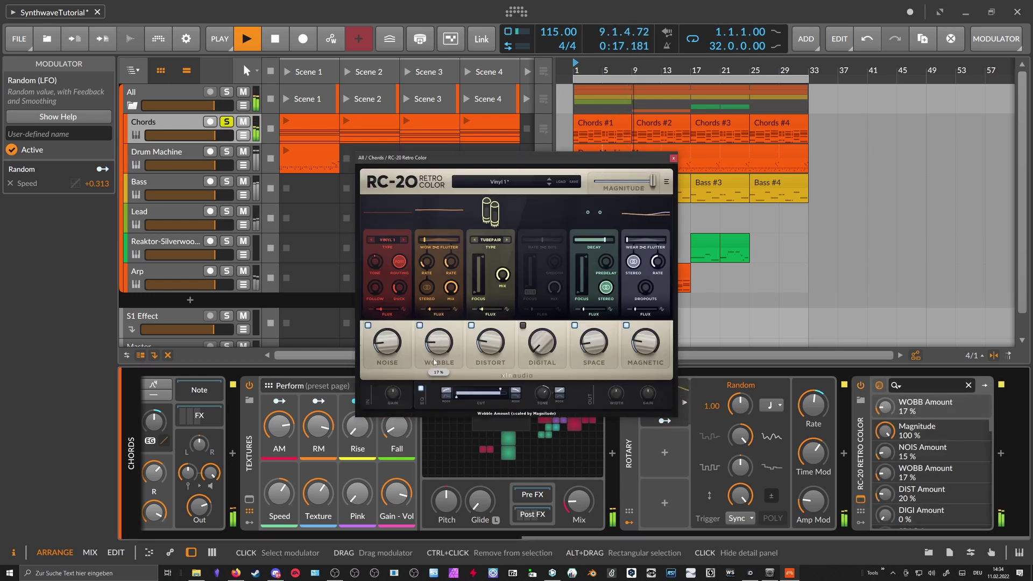
left_click(862, 435)
key("Delete")
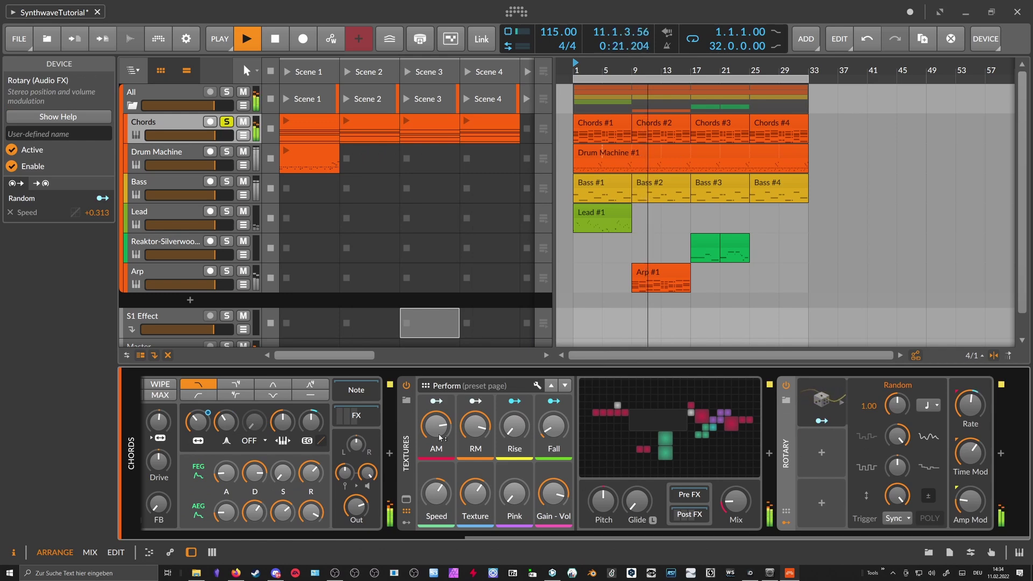
Fine-tune the AM and Pink amounts of Textures while the chords play
left_click_drag(437, 425, 436, 414)
left_click_drag(514, 492, 514, 495)
In Polysynth's FX chain, set EQ-2's low frequency to 140 Hz and the Reverb's late decay time to 1.84 s
left_click_drag(486, 537, 341, 537)
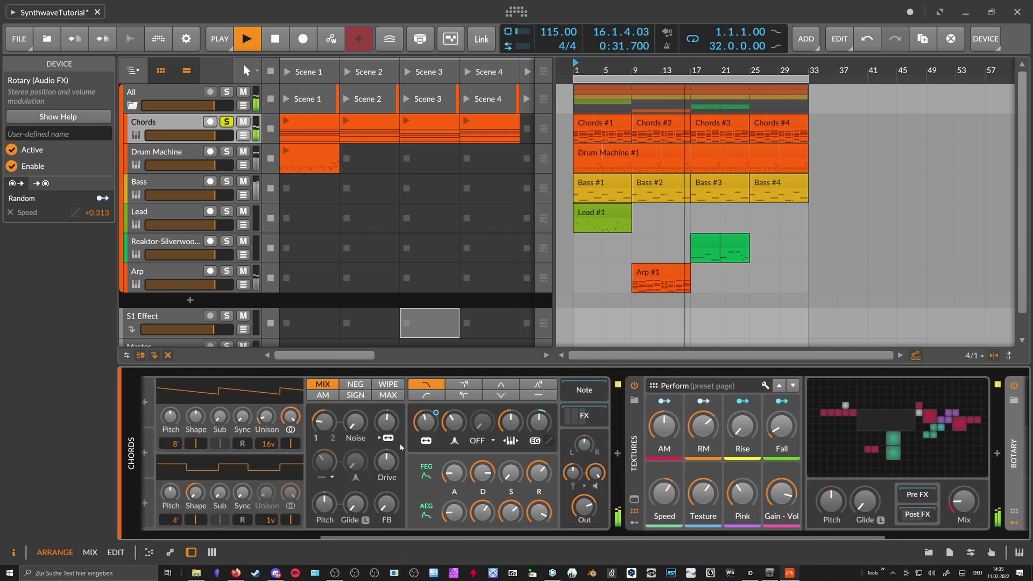
left_click(573, 420)
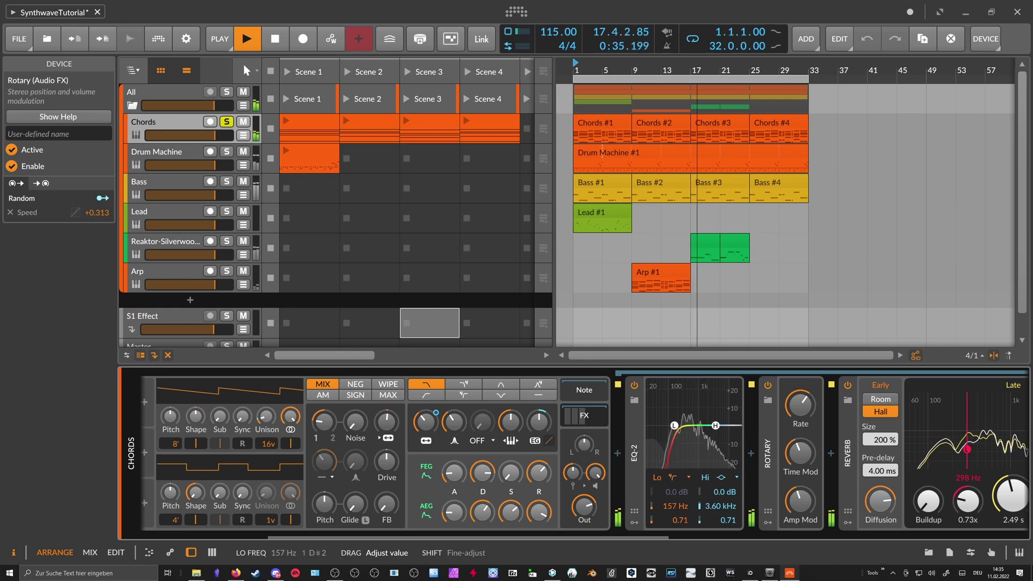
left_click_drag(675, 507, 675, 511)
left_click_drag(592, 538, 745, 538)
left_click_drag(691, 502, 691, 513)
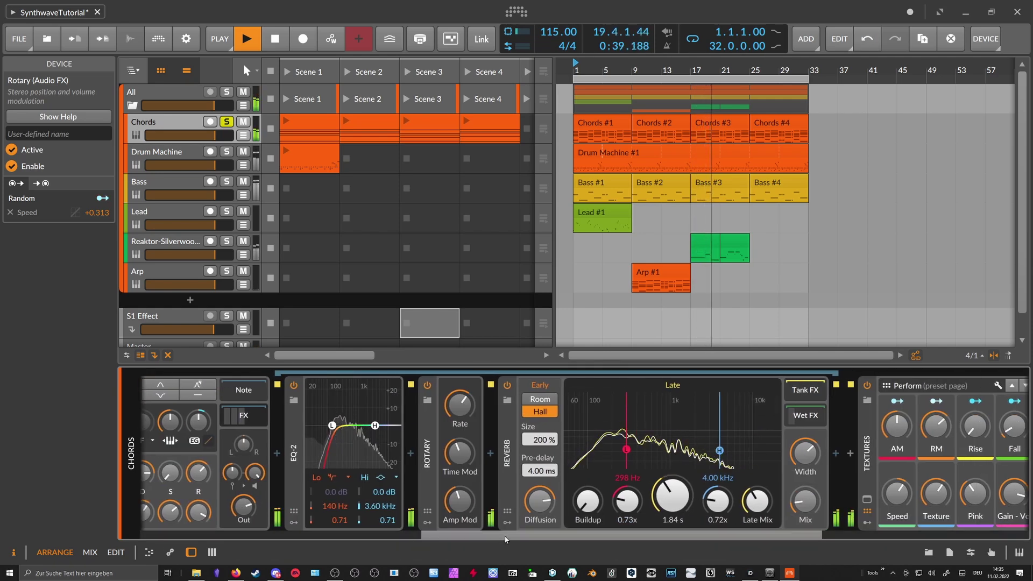
left_click_drag(506, 539, 312, 477)
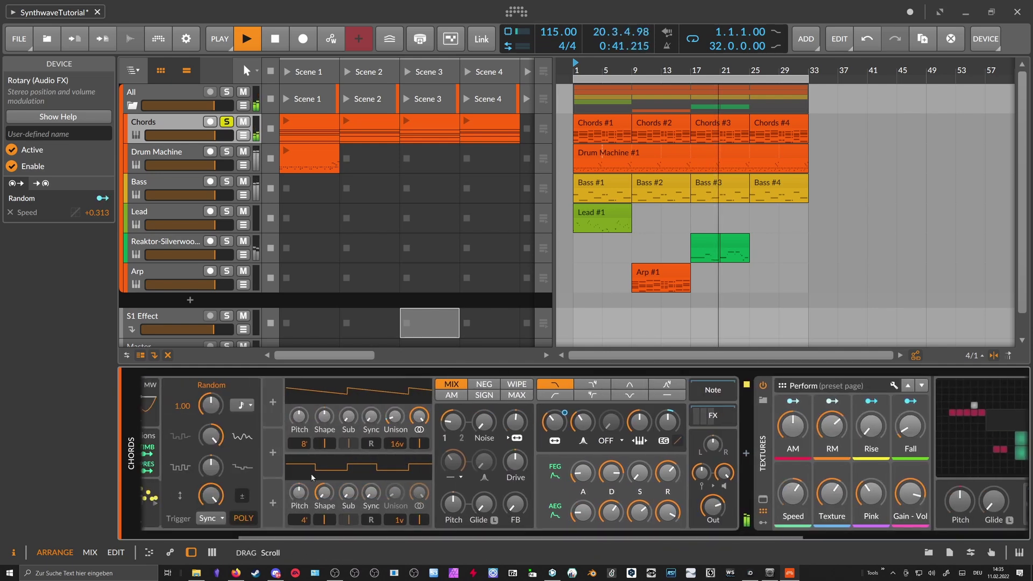
Unsolo the Chords track, and raise ValhallaSupermassive's Mix on the Reaktor-Silverwood-Sax track to 51.2%
left_click(227, 121)
left_click(193, 128)
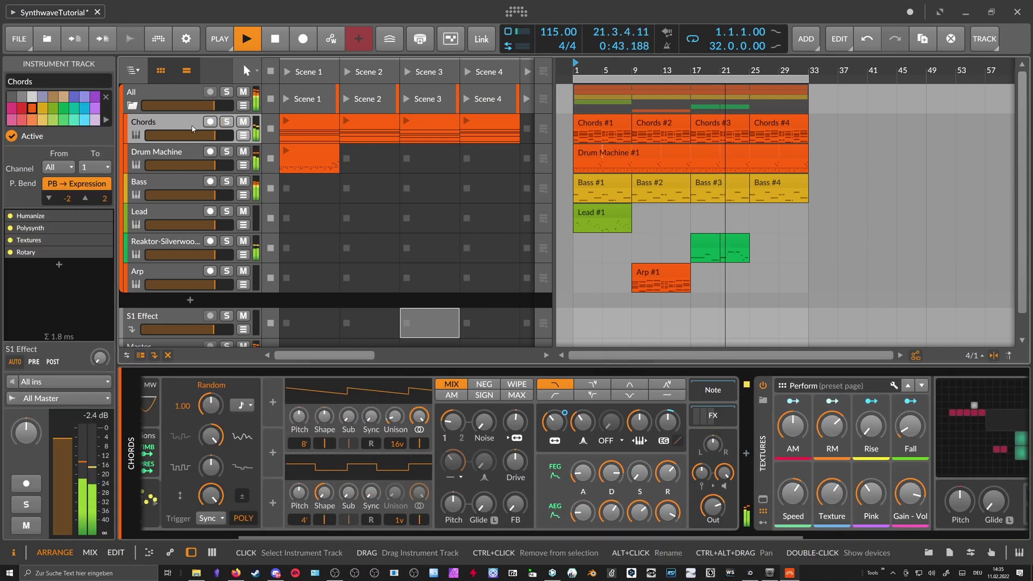
left_click(165, 248)
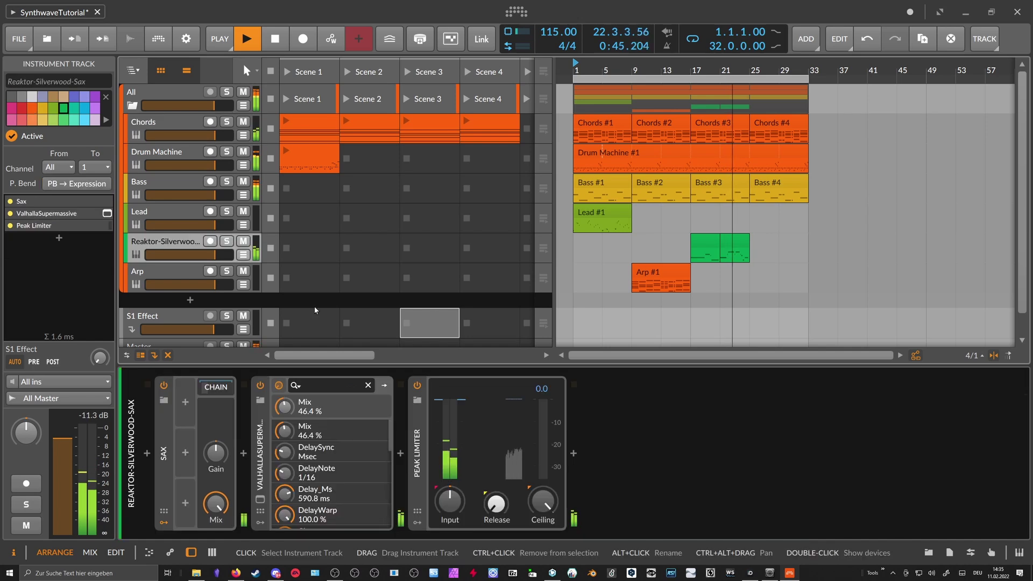
left_click(261, 499)
left_click_drag(388, 268, 391, 261)
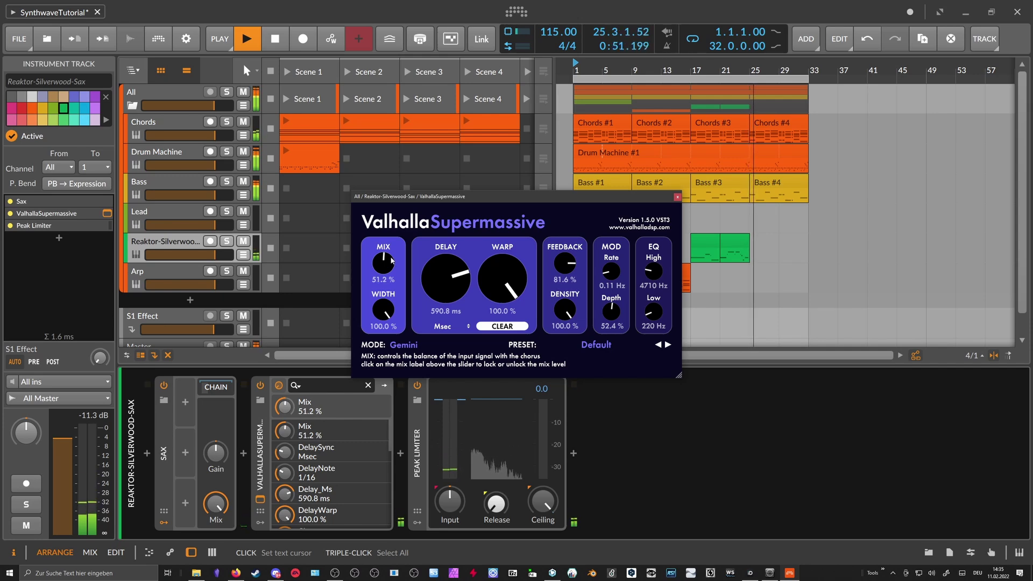
left_click(677, 197)
key("space")
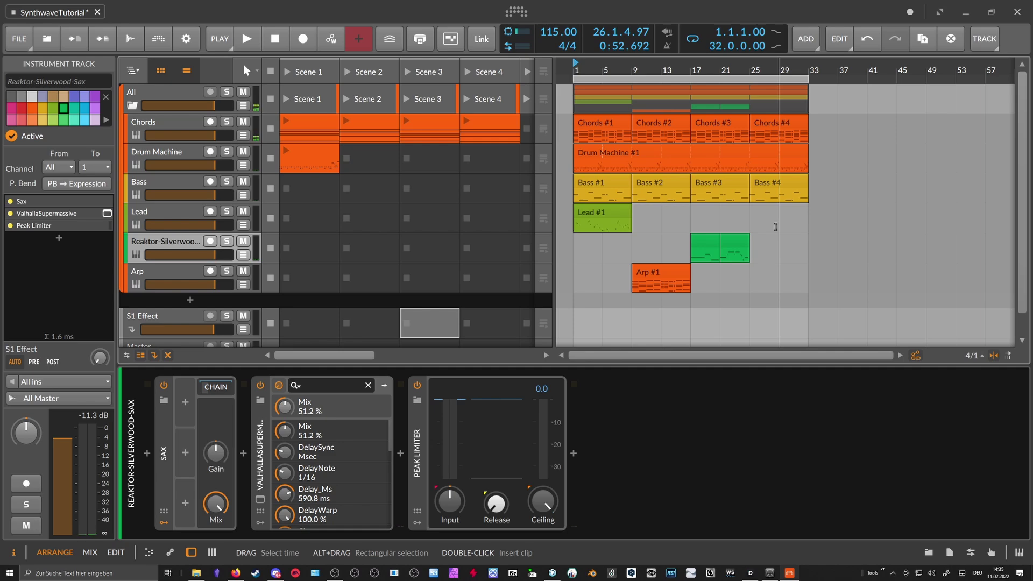
Shorten the arrangement loop to the last eight bars, starting at bar 25
left_click(776, 227)
left_click(771, 123)
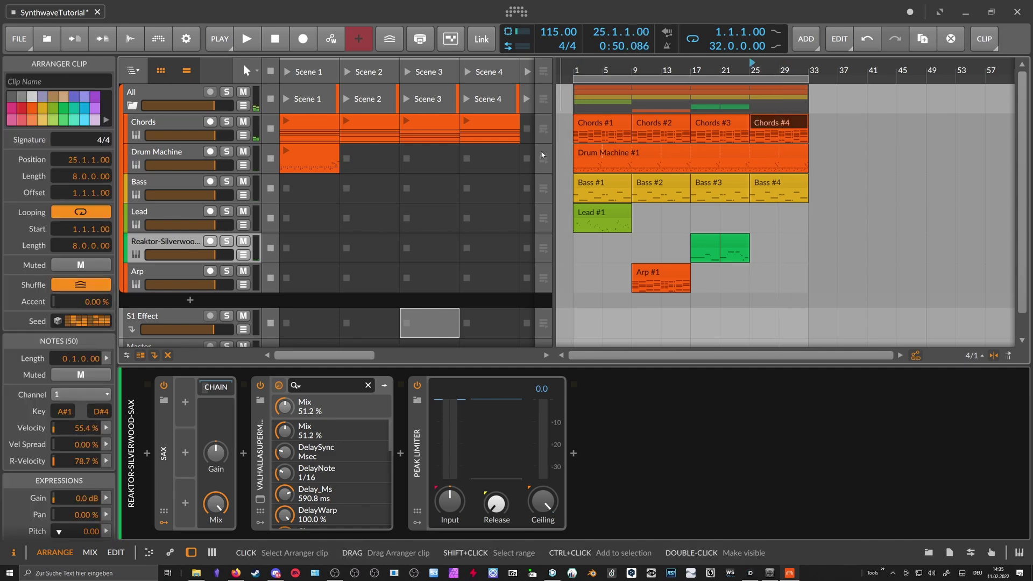
left_click(201, 127)
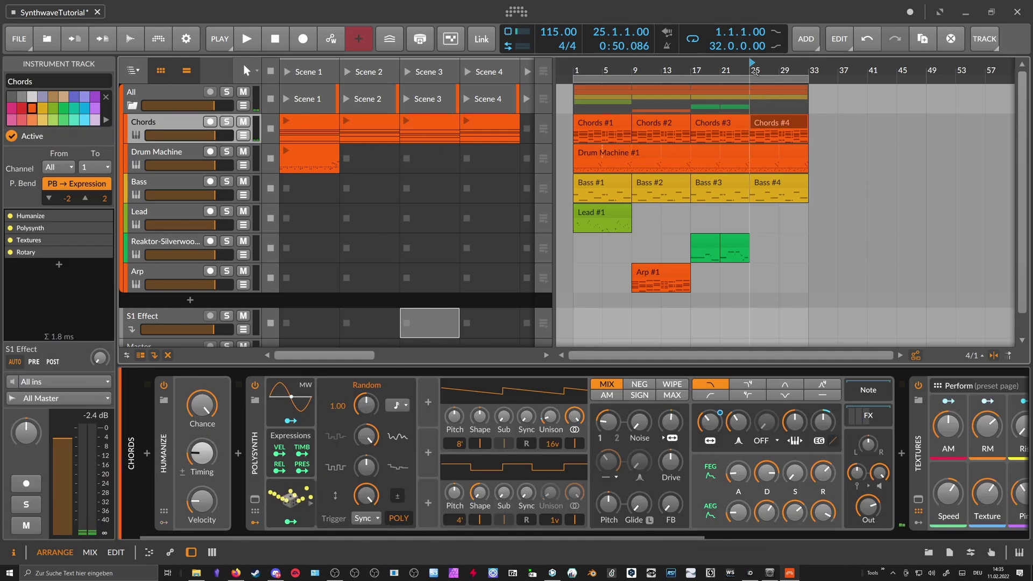
left_click_drag(575, 79, 748, 77)
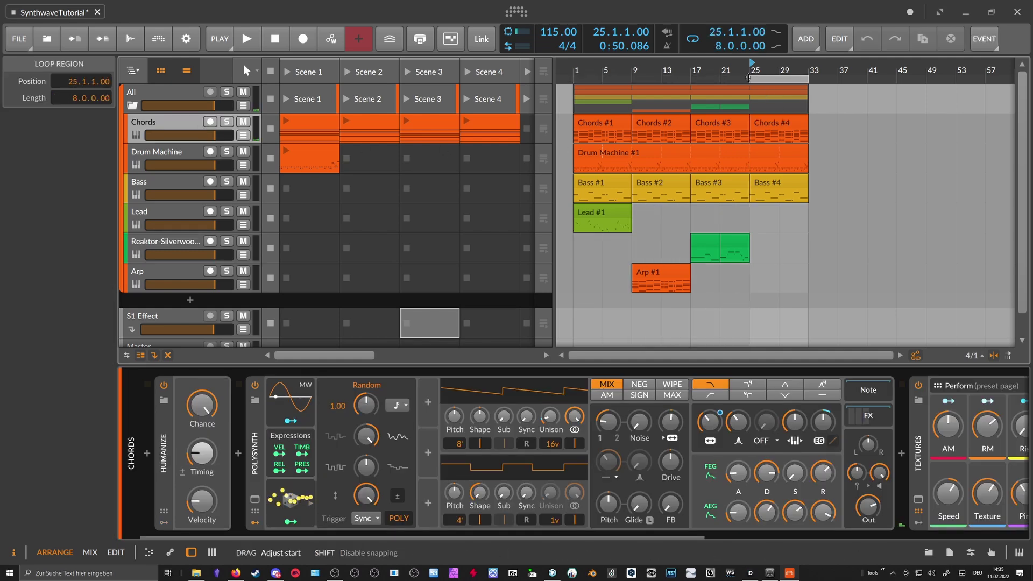
scroll(749, 77, "up", 3)
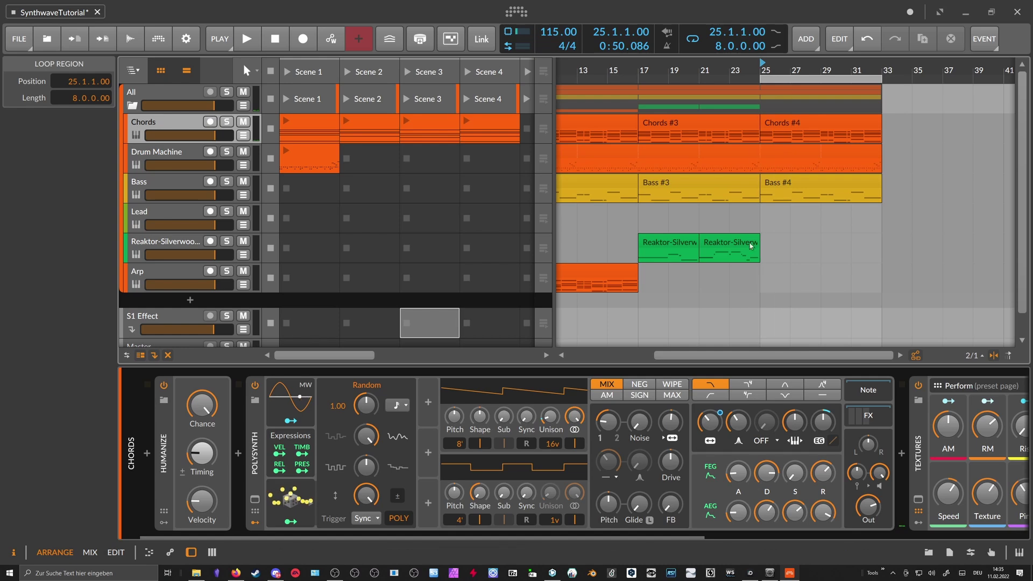
scroll(755, 182, "down", 3)
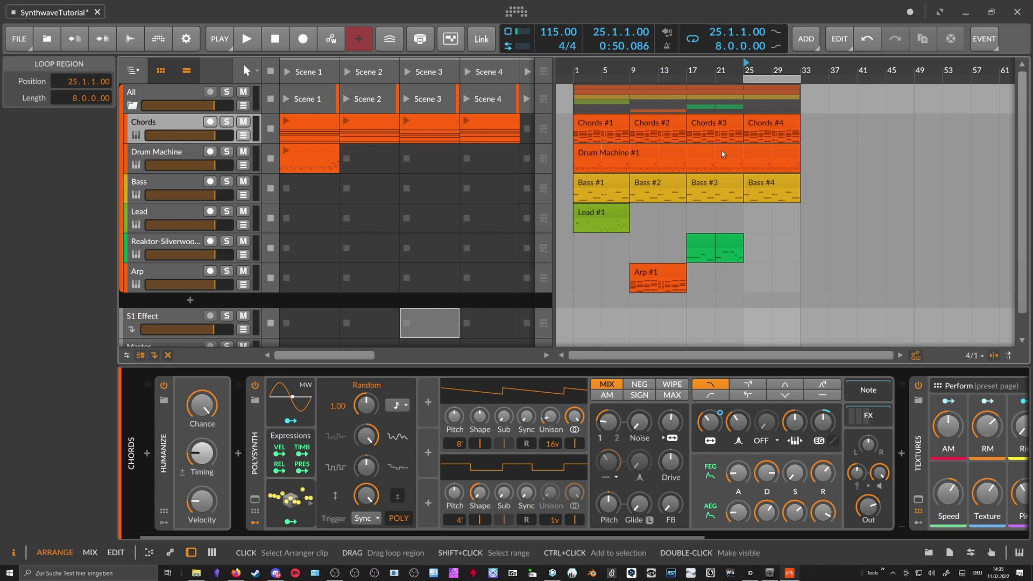
Review the sax, bass, drum and chord clips in the arrangement and examine their notes in the clip editor
left_click(771, 218)
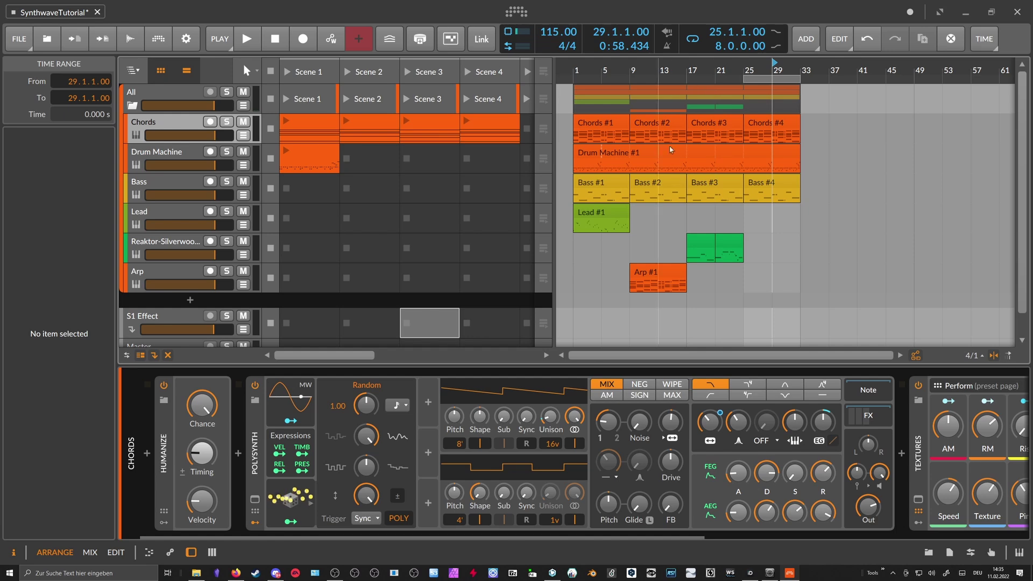
left_click(700, 241)
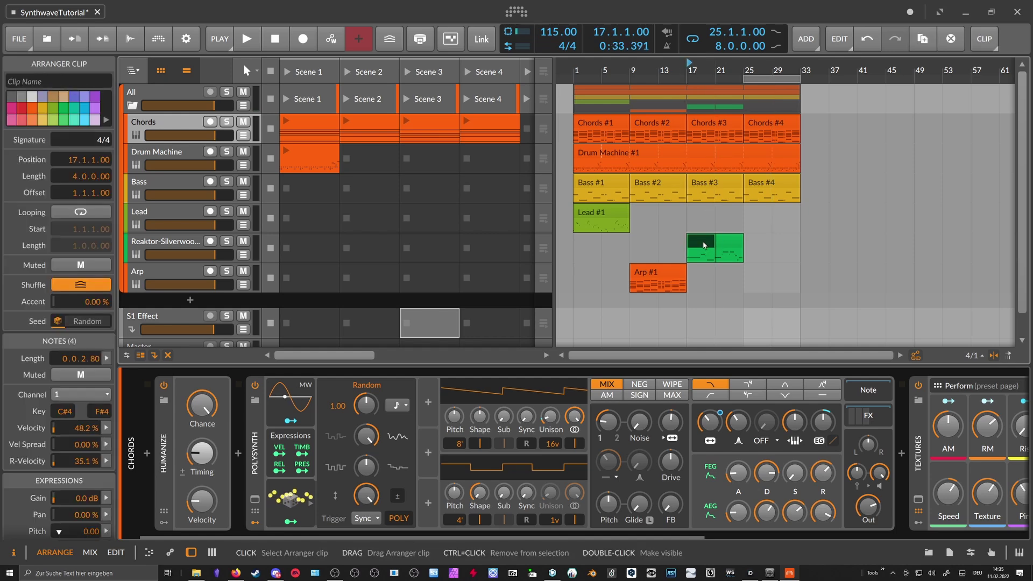
left_click(644, 185)
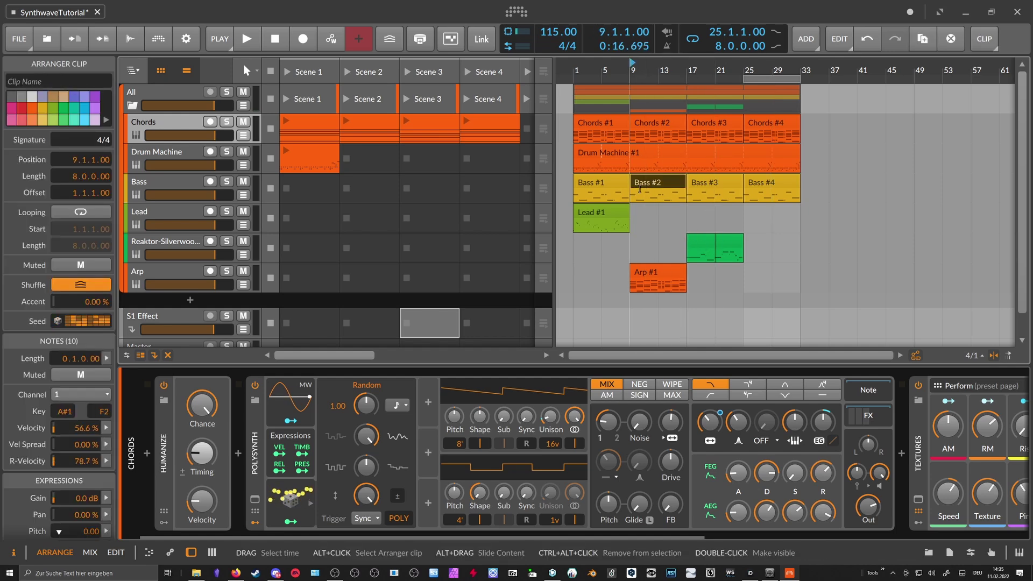
double_click(644, 186)
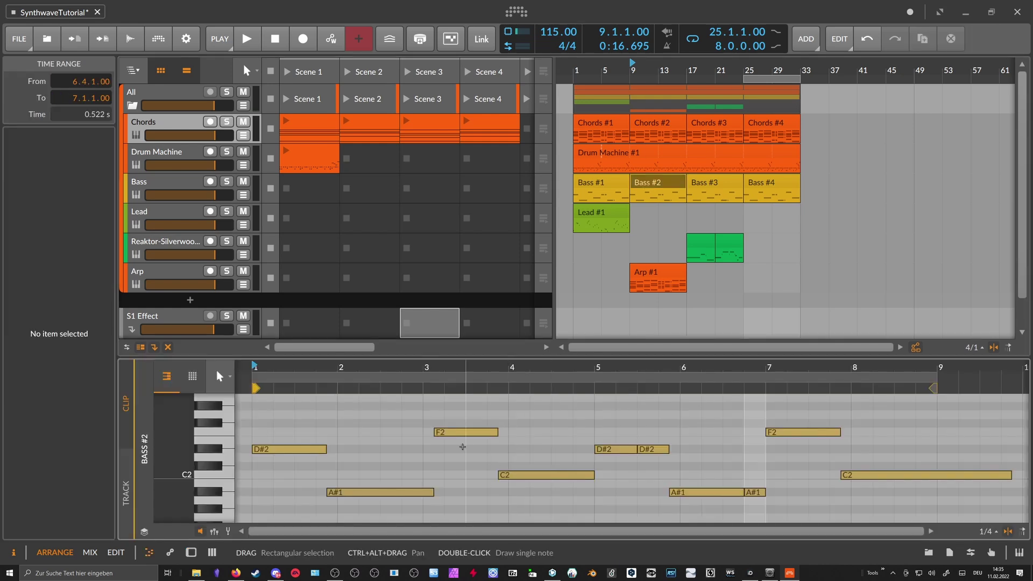
left_click(607, 186)
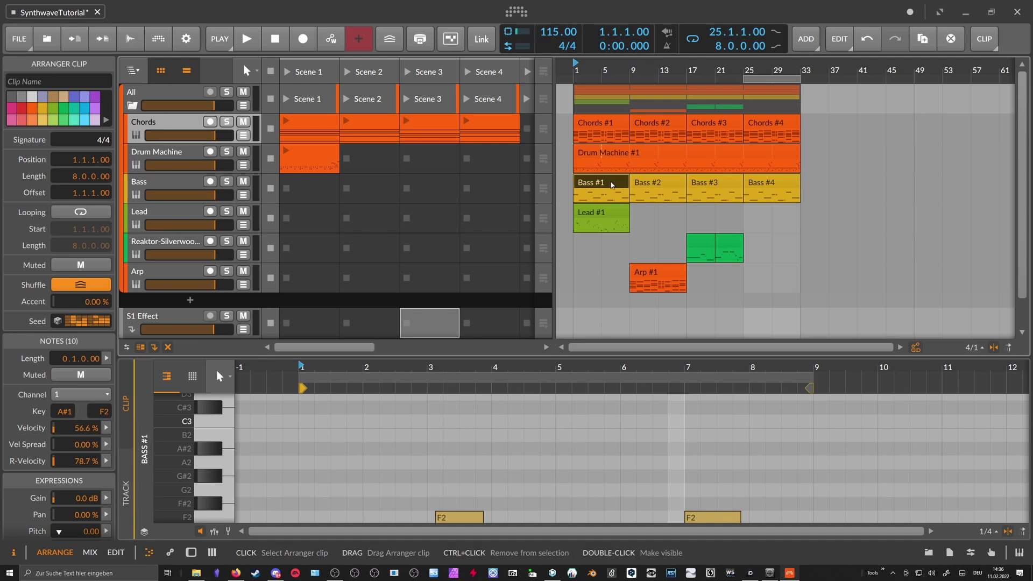
left_click(607, 156)
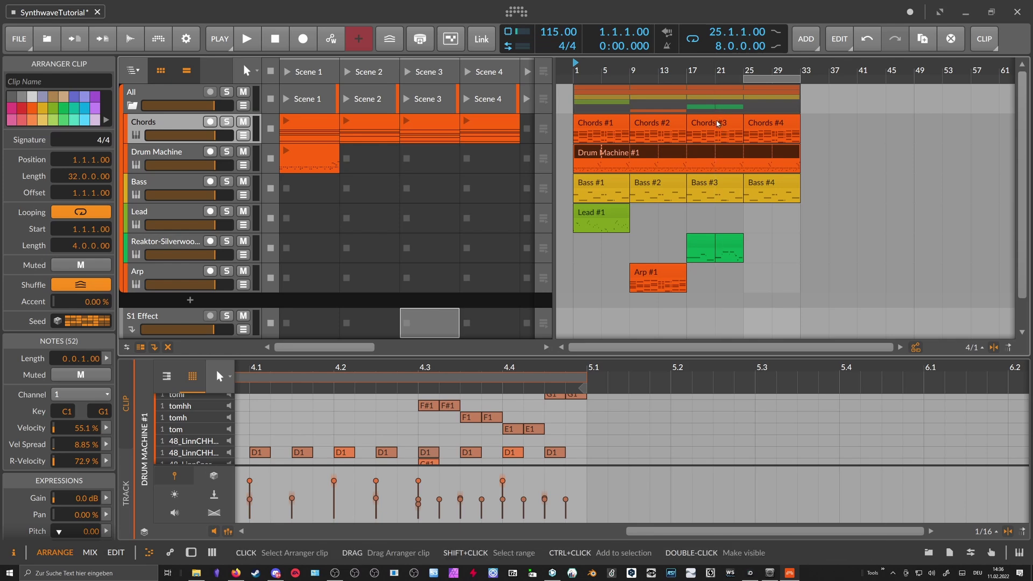
left_click(607, 129)
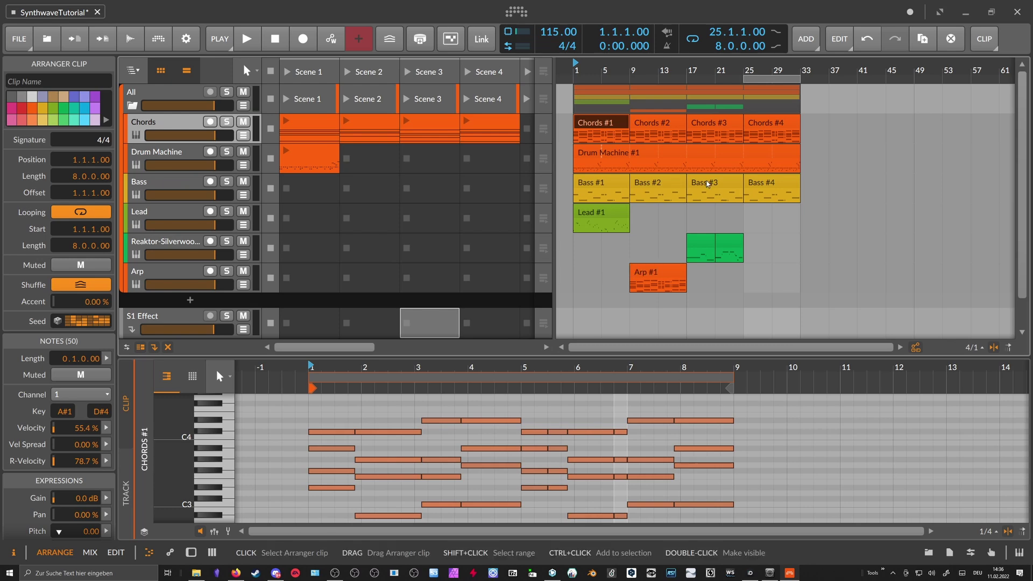
Extend the loop to 32 bars from bar 1, and add Newfangled Elevate after Satin on the All group
left_click_drag(743, 74, 576, 74)
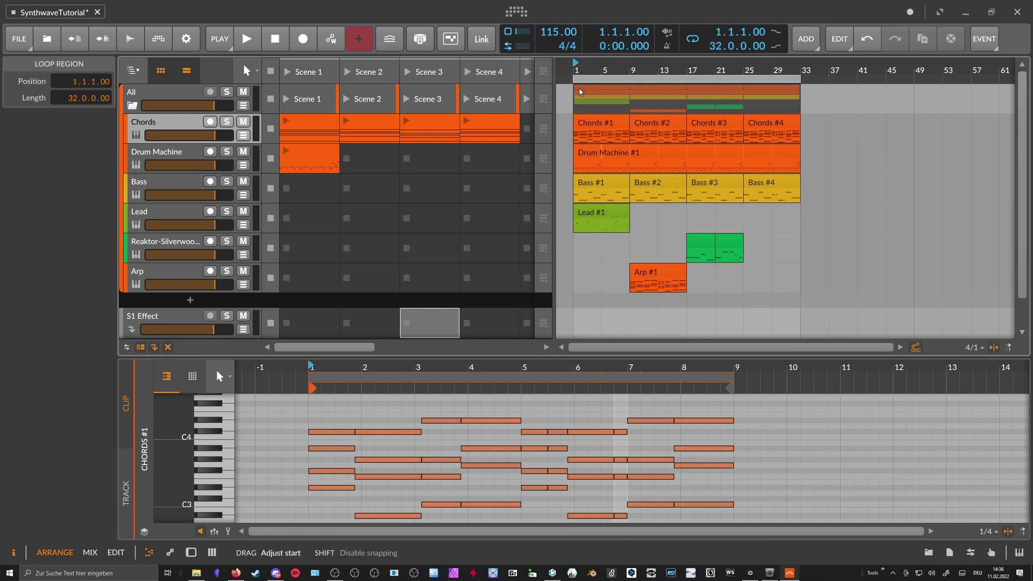
left_click(183, 98)
left_click(183, 99)
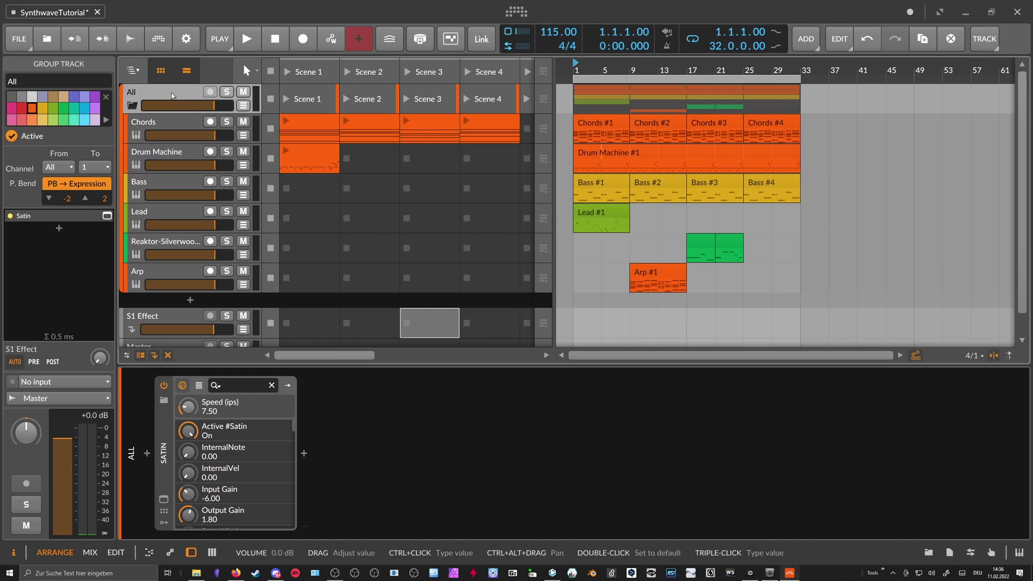
left_click(304, 454)
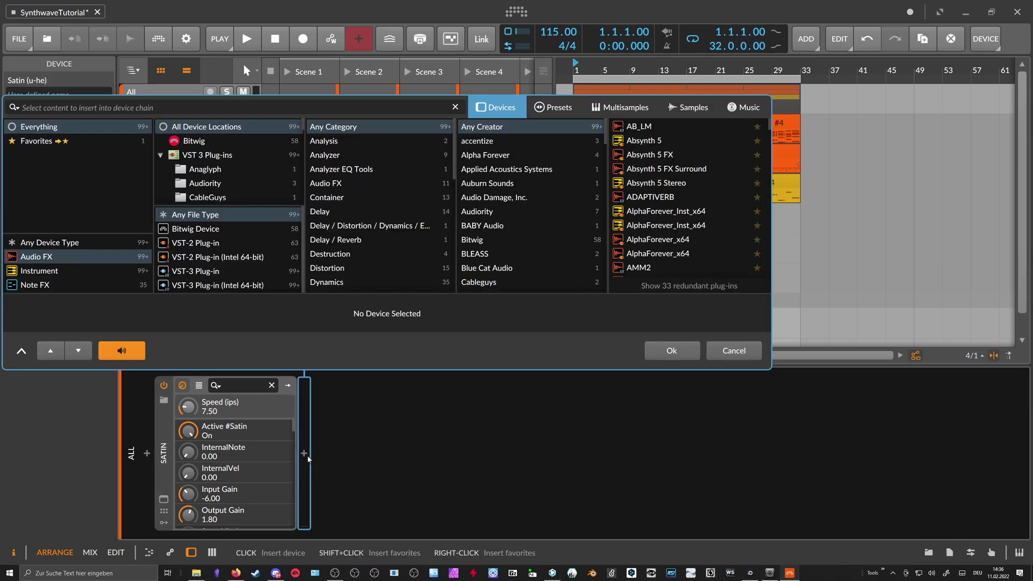
type("ele")
key("Down")
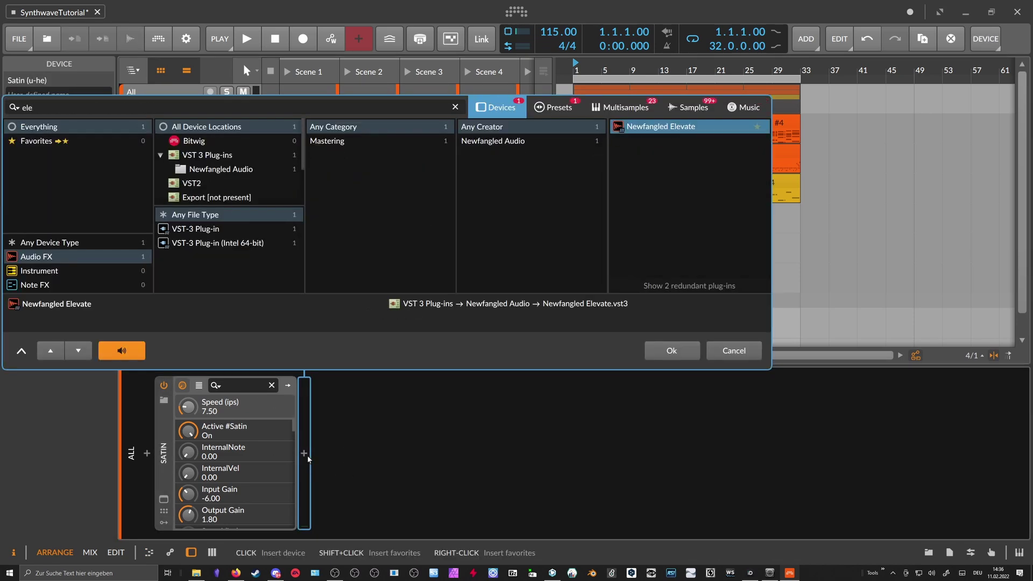
key("Return")
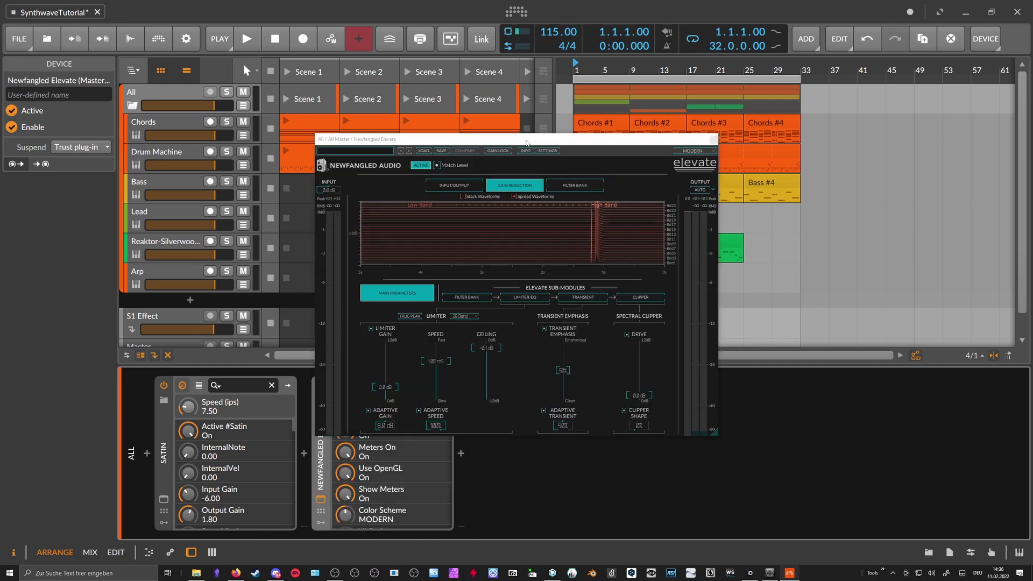
Play the song and set Elevate's limiter gain to about 3.1 dB
left_click_drag(527, 143, 632, 165)
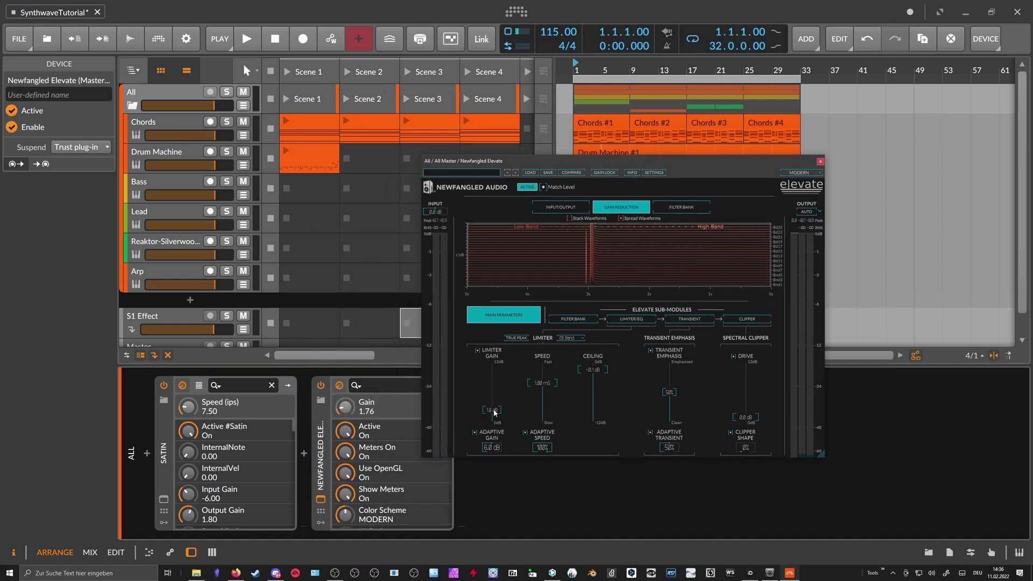
scroll(495, 413, "down", 3)
left_click_drag(524, 163, 681, 167)
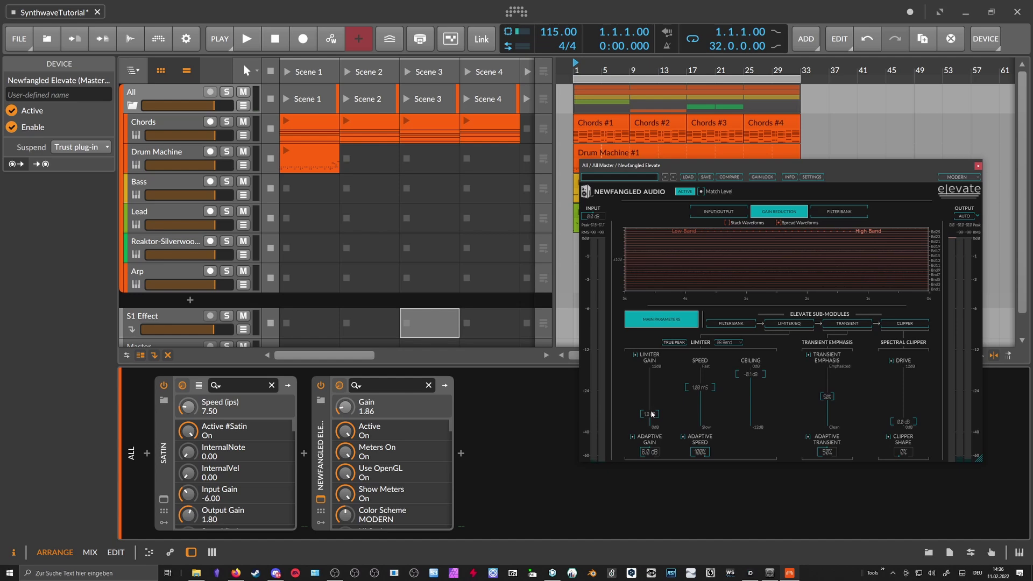
key("space")
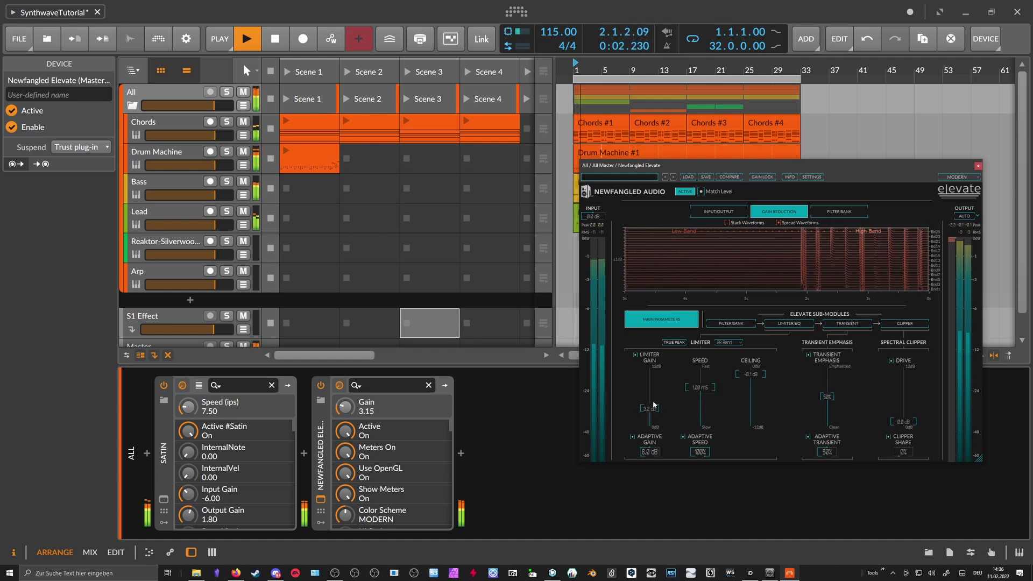
left_click_drag(654, 409, 654, 413)
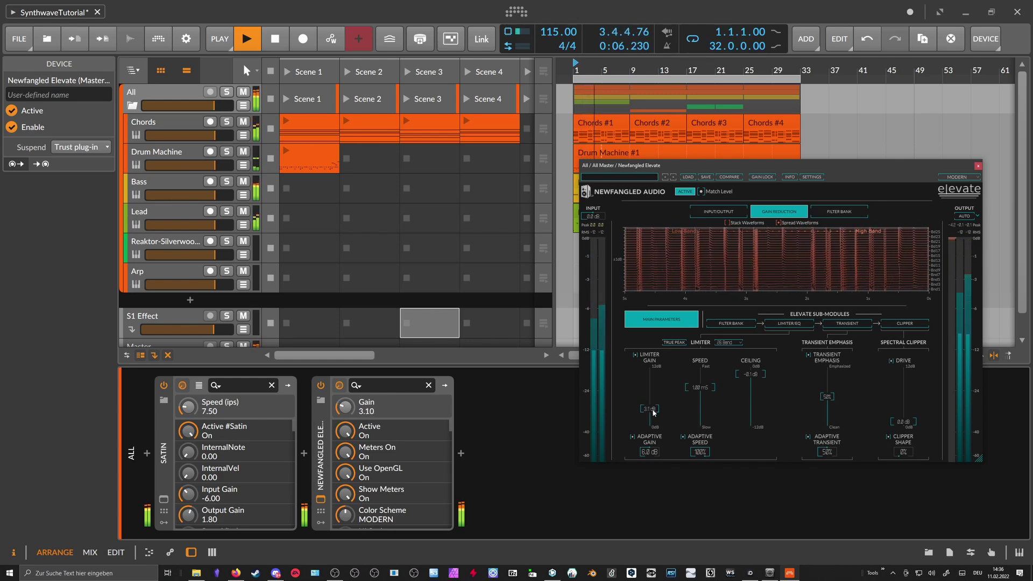
Compare the mix with Elevate bypassed and re-enabled, and stop playback
left_click(321, 386)
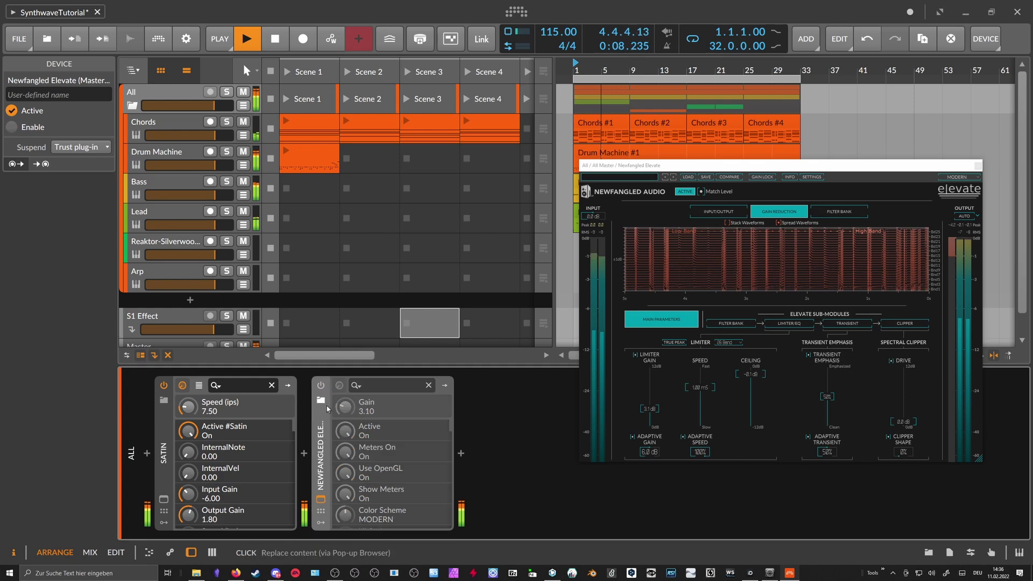
left_click(321, 386)
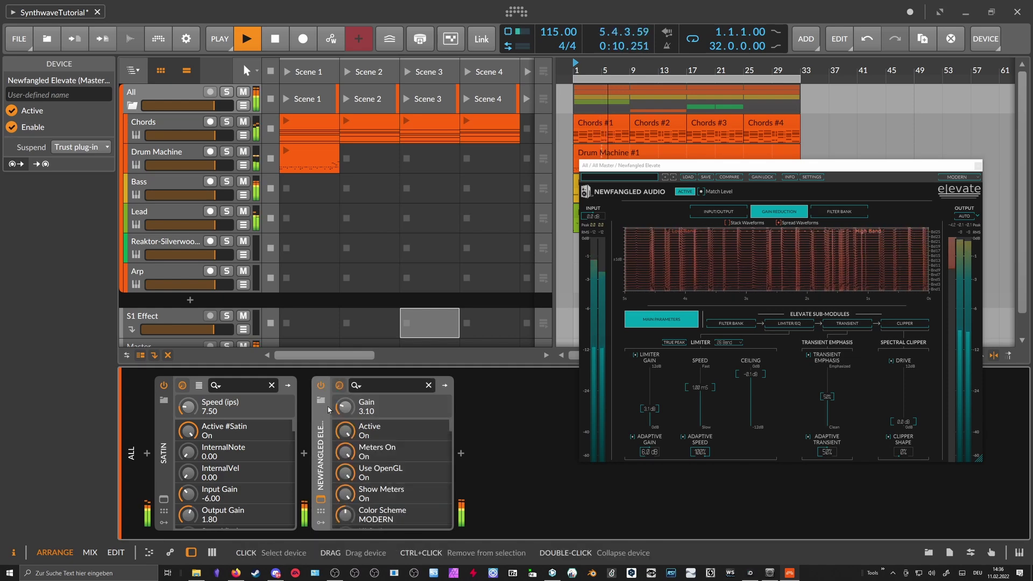
key("space")
Insert the Zynaptiq UNFILTER effect between Satin and Elevate on the All group
left_click(305, 454)
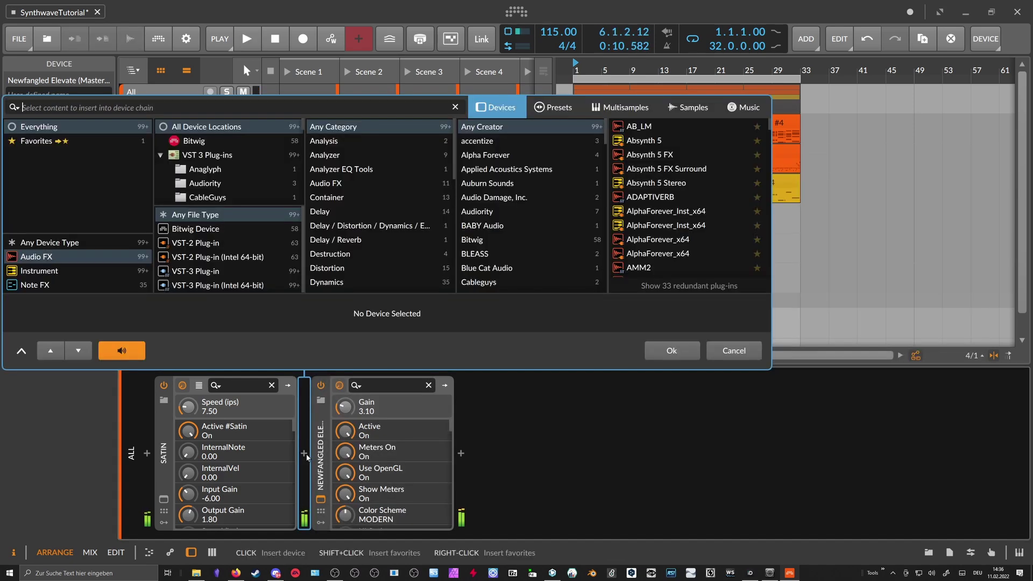
type("unfilte")
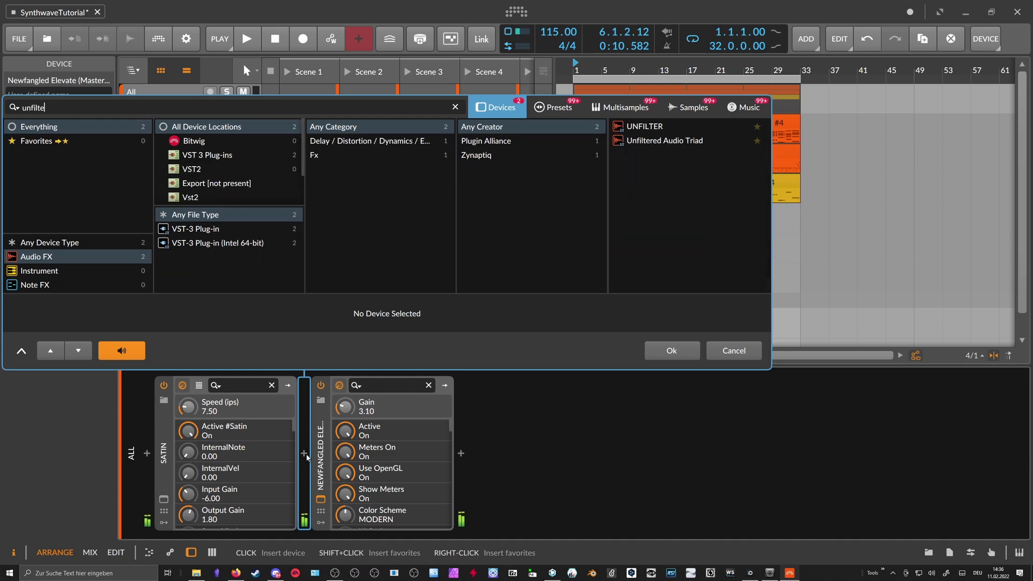
type("r")
key("Down")
key("Return")
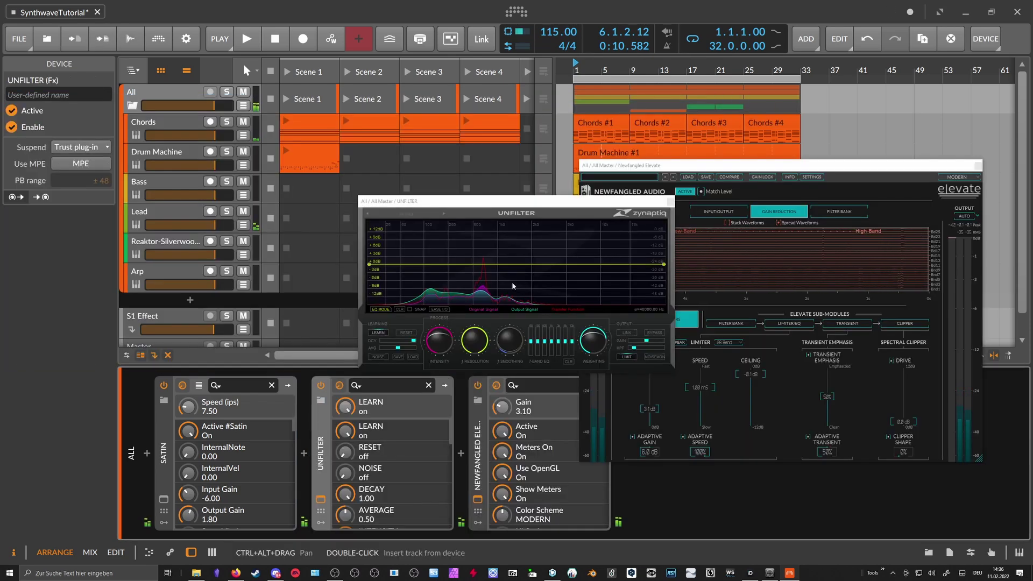
Play the song, disable Elevate, and compare the mix with UNFILTER off and on
key("space")
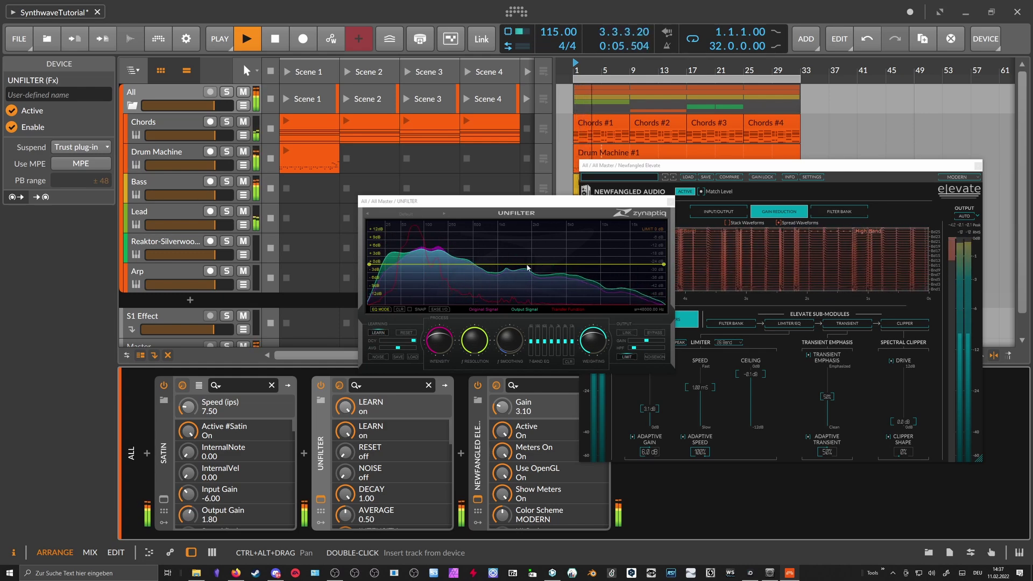
left_click_drag(474, 201, 360, 147)
left_click(478, 385)
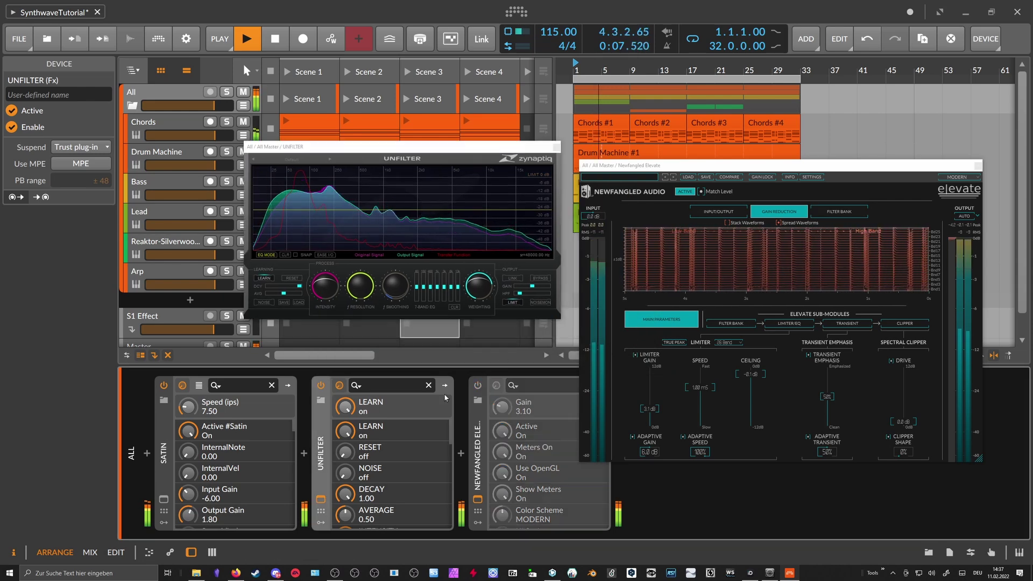
left_click(322, 388)
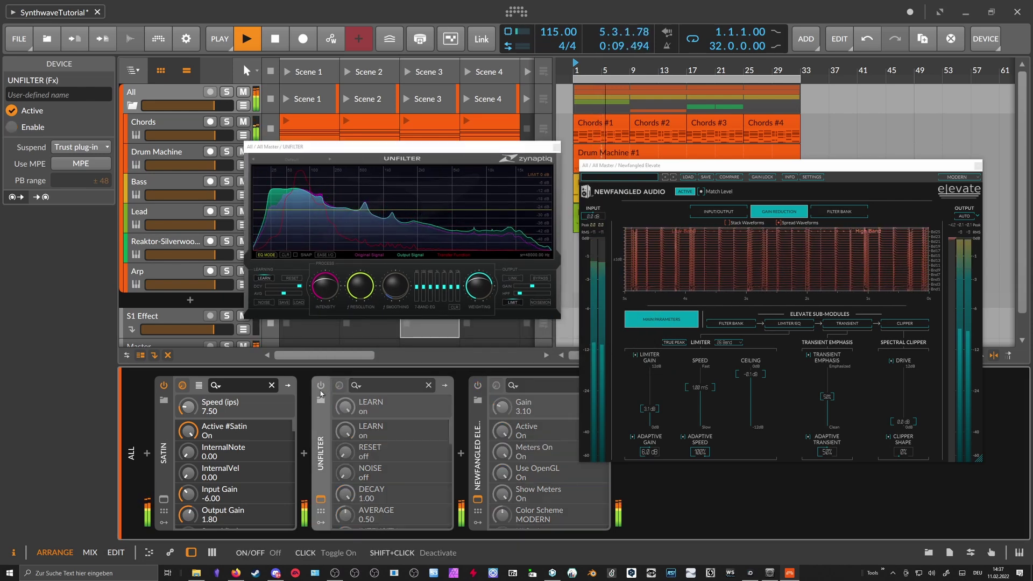
left_click(320, 388)
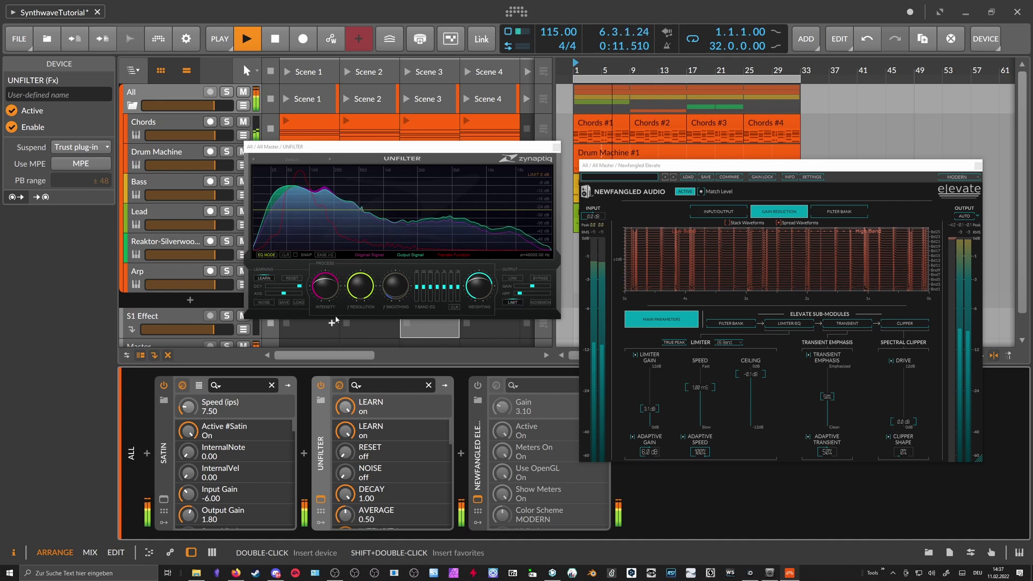
Adjust UNFILTER's intensity to about 0.61 and close the UNFILTER and Elevate plug-in windows
left_click(330, 282)
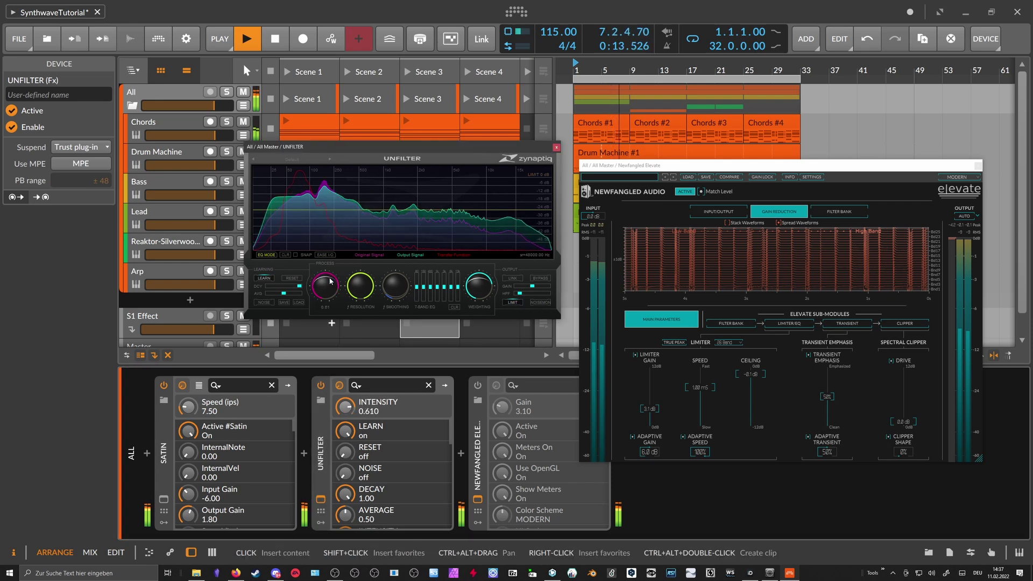
left_click_drag(330, 282, 330, 285)
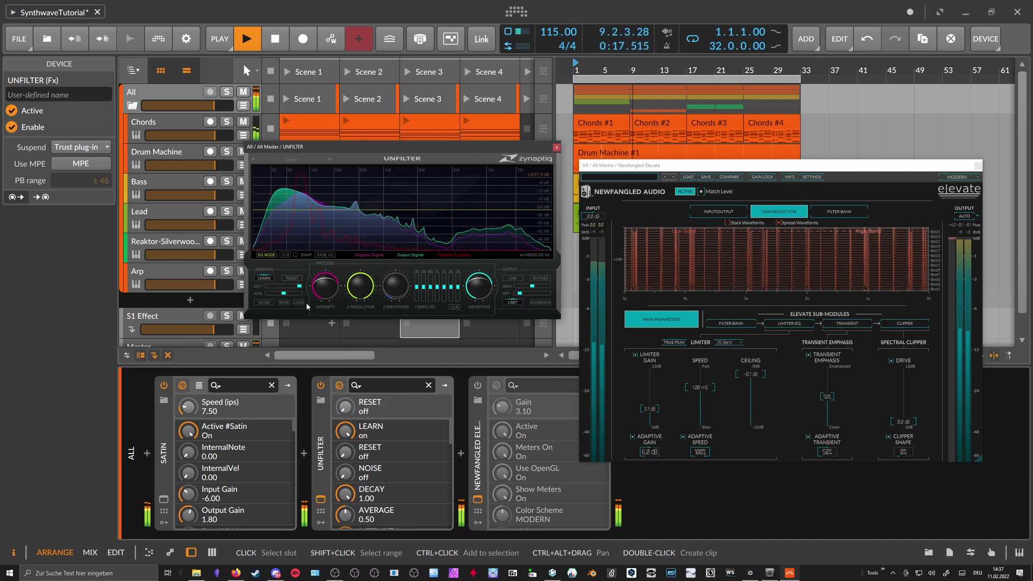
left_click(556, 147)
left_click_drag(662, 173, 707, 252)
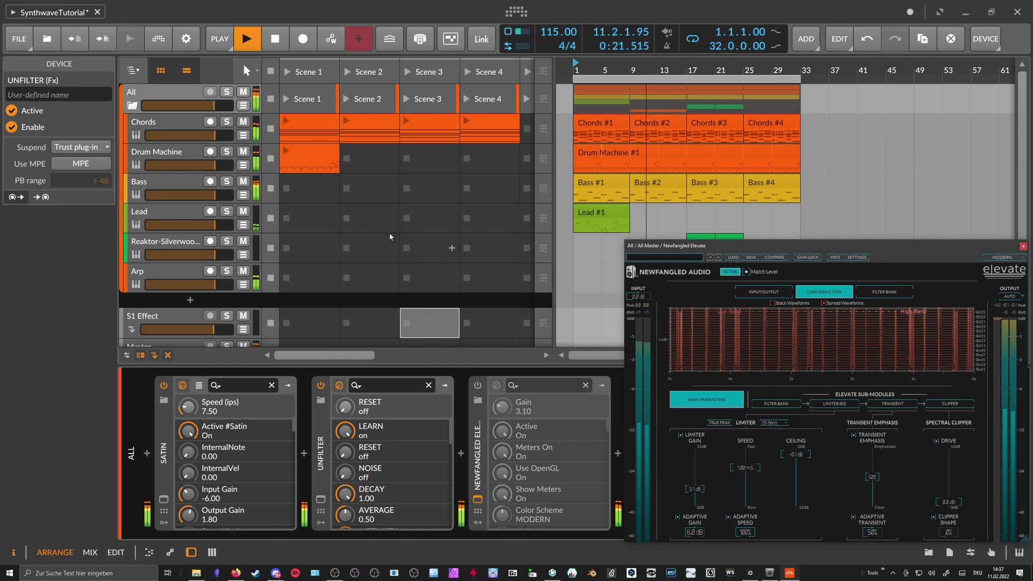
left_click(1023, 247)
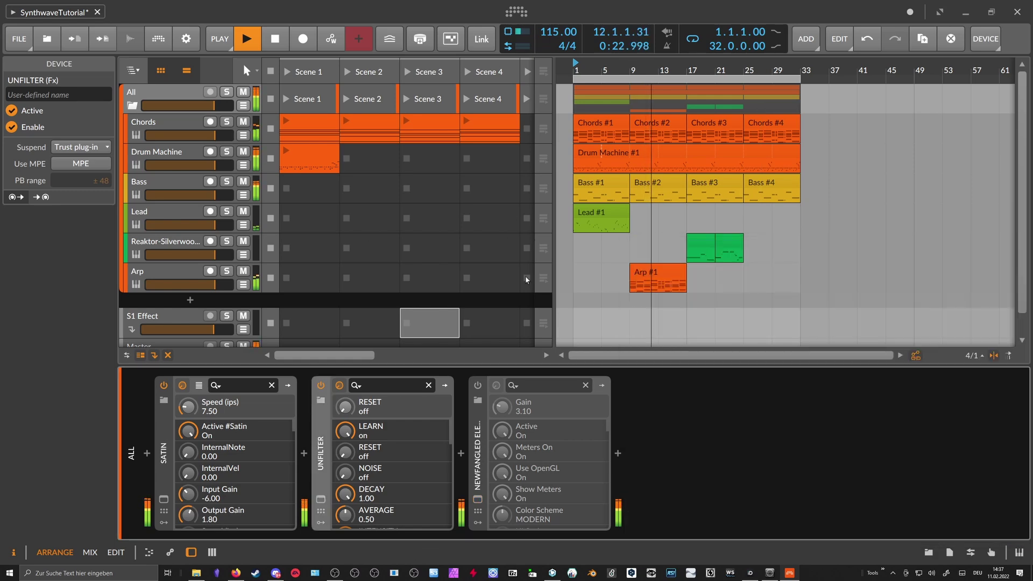
Raise the low-cut frequency of the Arp track's EQ-2 to 234 Hz
left_click(202, 271)
left_click_drag(472, 537, 700, 537)
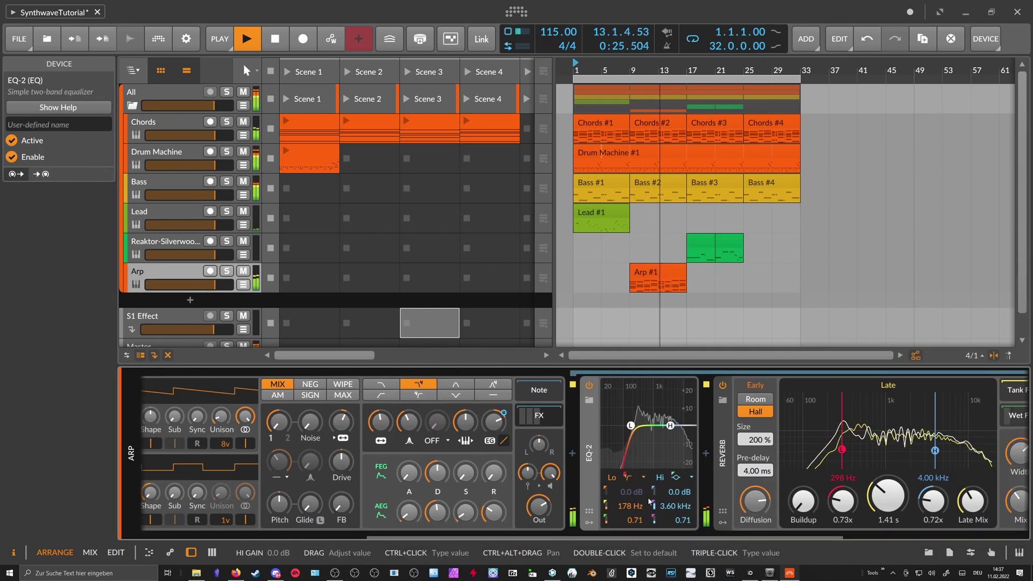
left_click_drag(539, 507, 538, 500)
Lengthen the Arp track's reverb decay to 2.24 s and raise the reverb mix
left_click_drag(887, 497, 887, 482)
left_click_drag(1010, 509, 1010, 494)
left_click_drag(812, 538, 923, 537)
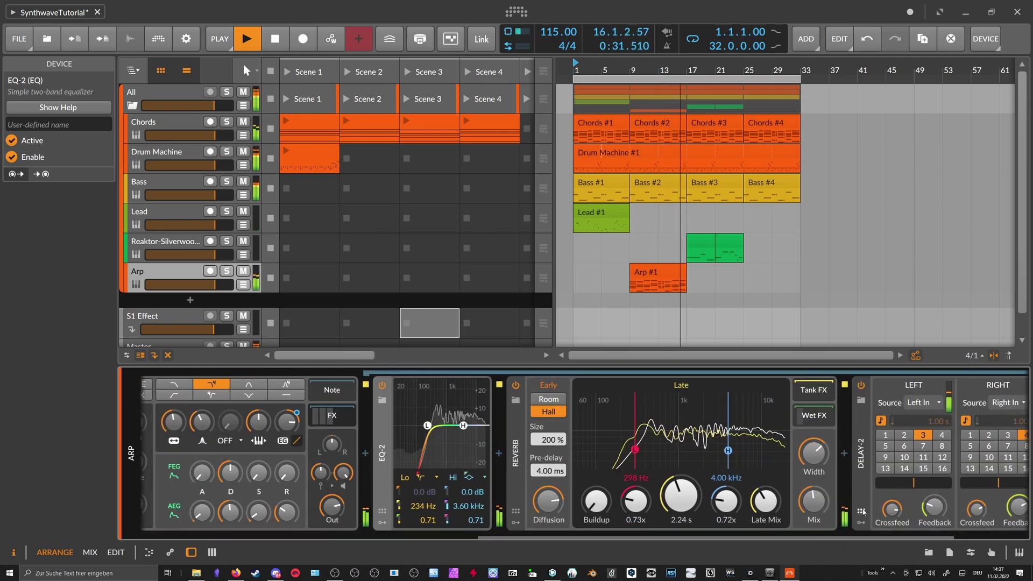
left_click_drag(800, 519, 800, 515)
left_click_drag(729, 537, 806, 535)
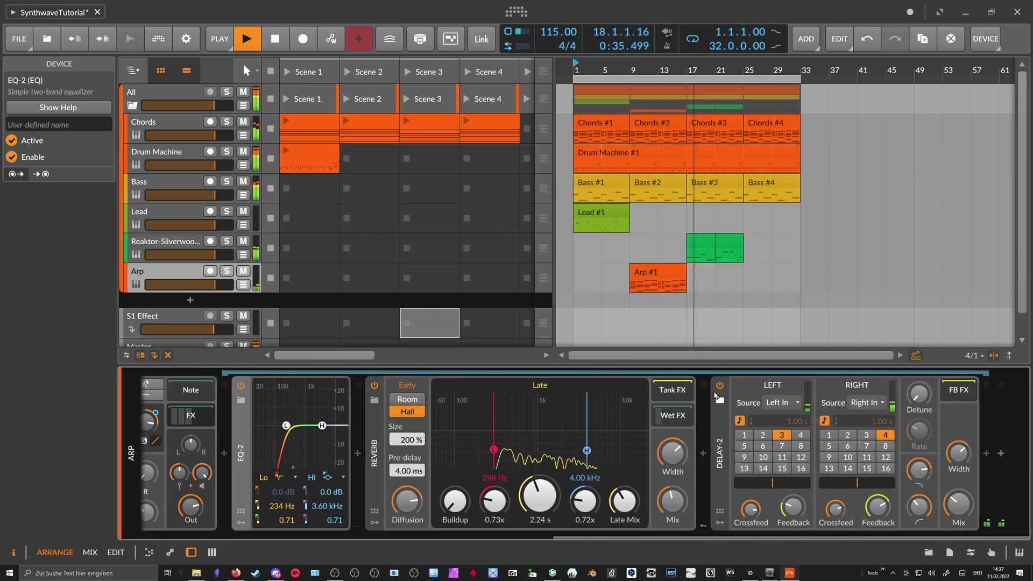